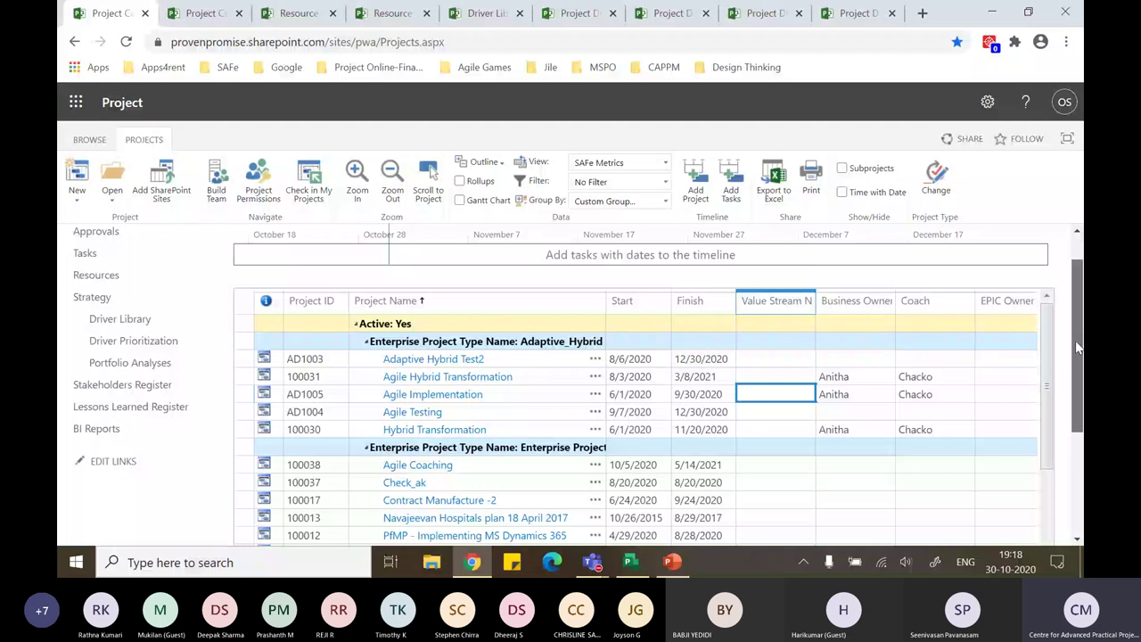
left_click_drag(1076, 348, 1076, 328)
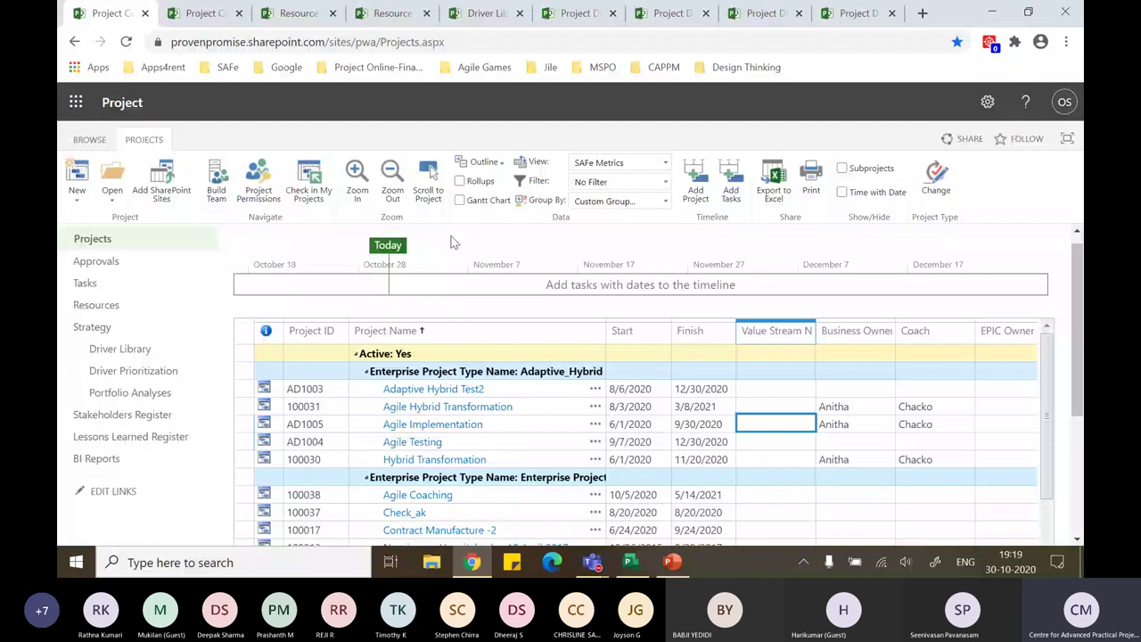
scroll(952, 466, "down", 1)
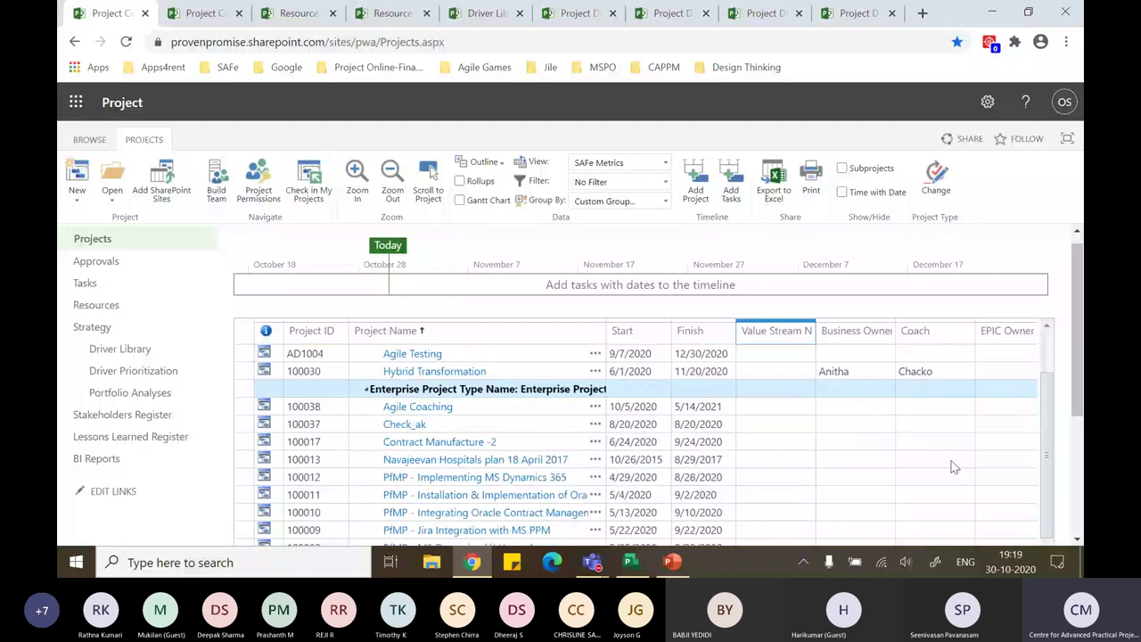
scroll(952, 466, "up", 1)
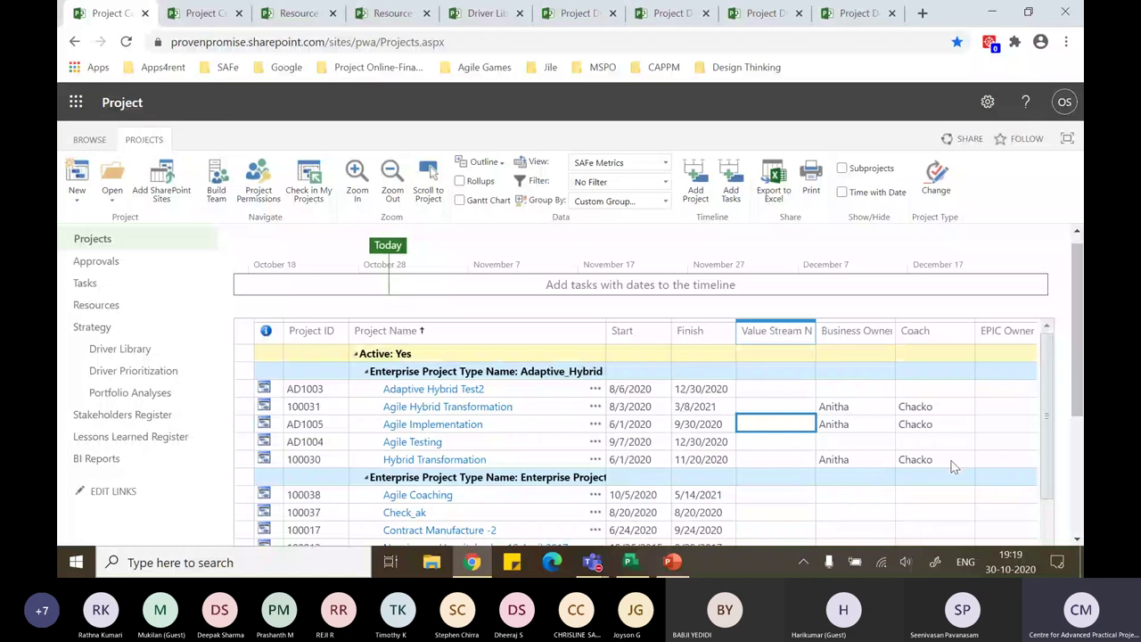
scroll(952, 466, "up", 1)
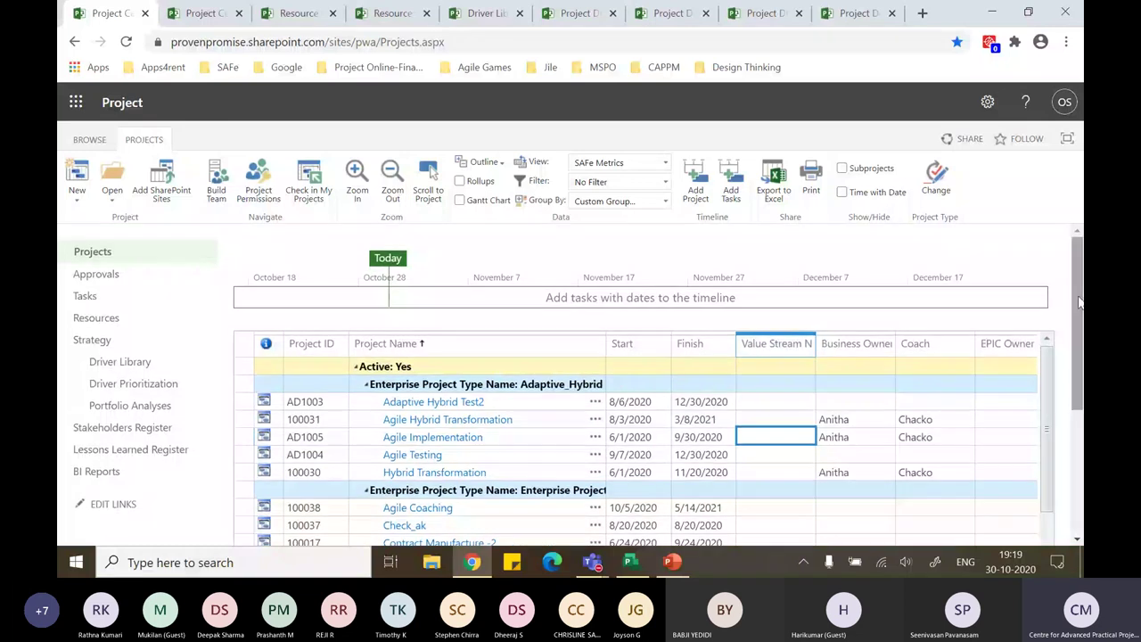
left_click(666, 163)
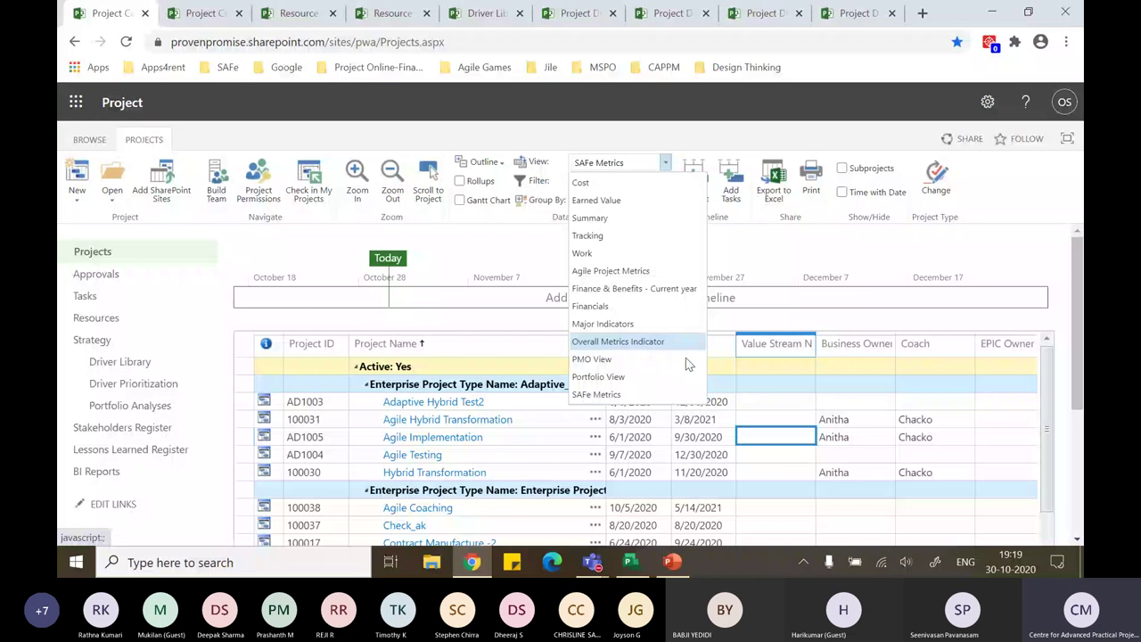
left_click(686, 357)
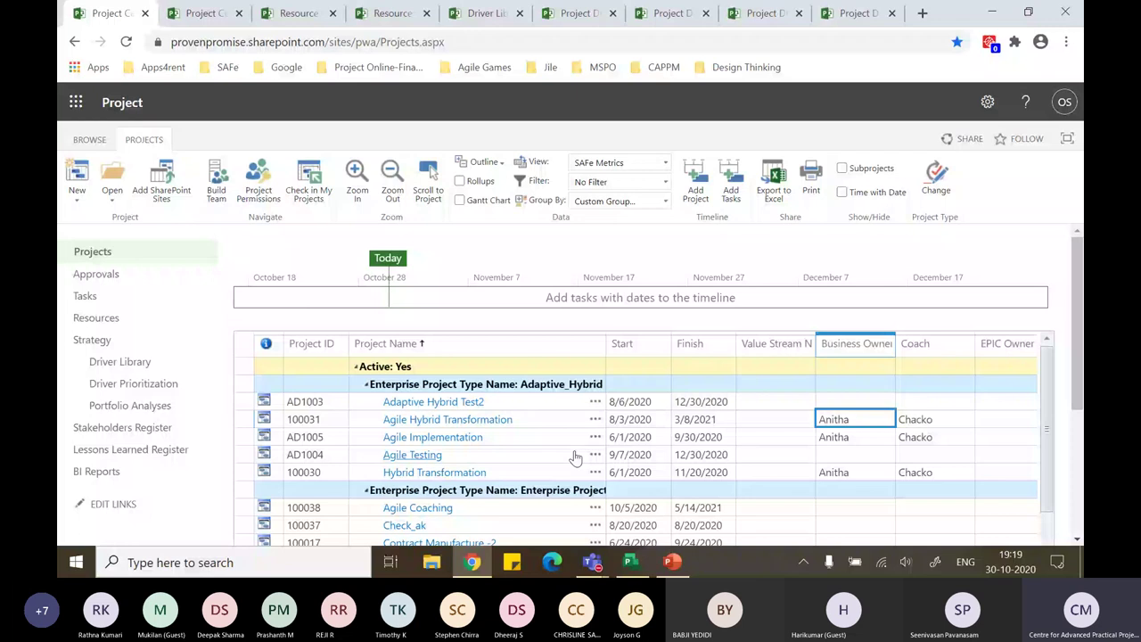
key("Home")
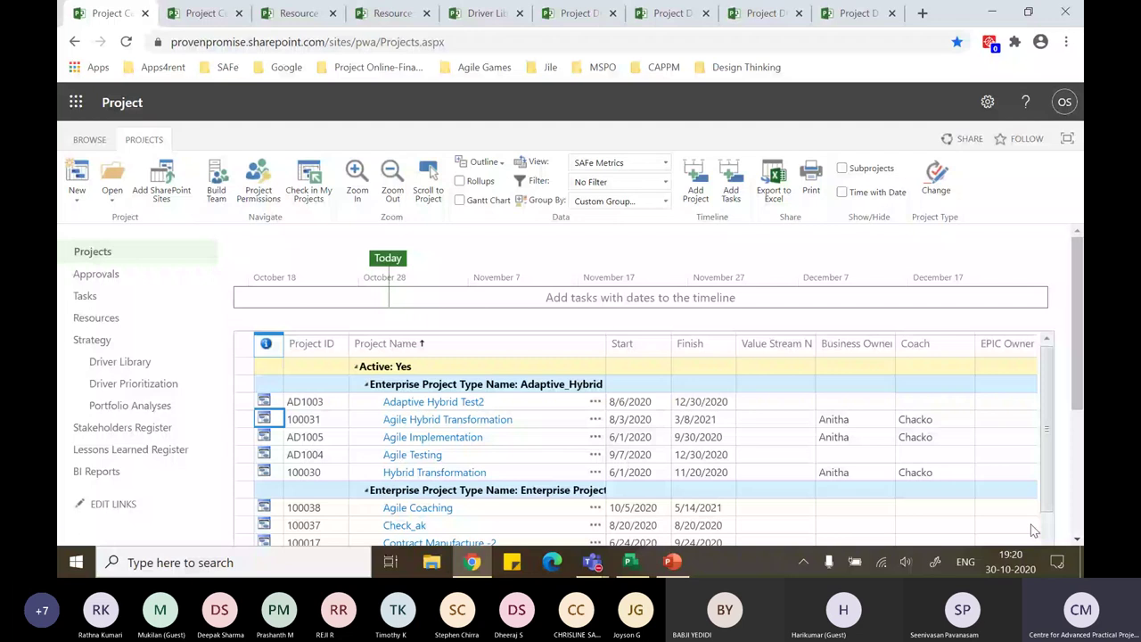
Review the Resource Center's Training User3 row and Portfolio Analyses, ending on the Tasks page
left_click(108, 320)
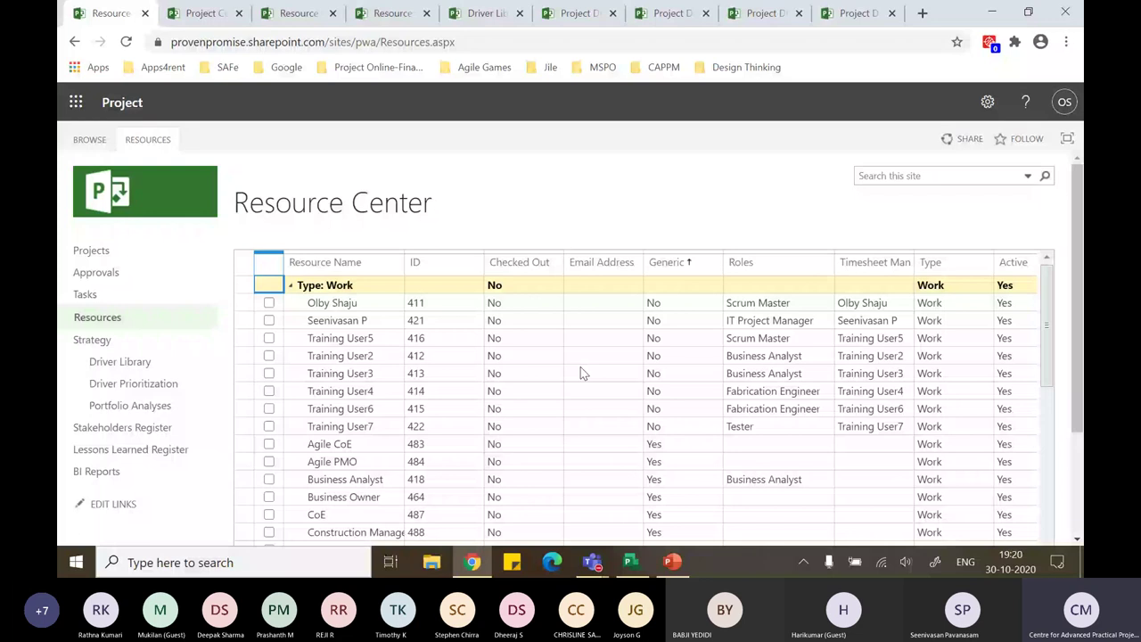
left_click(581, 367)
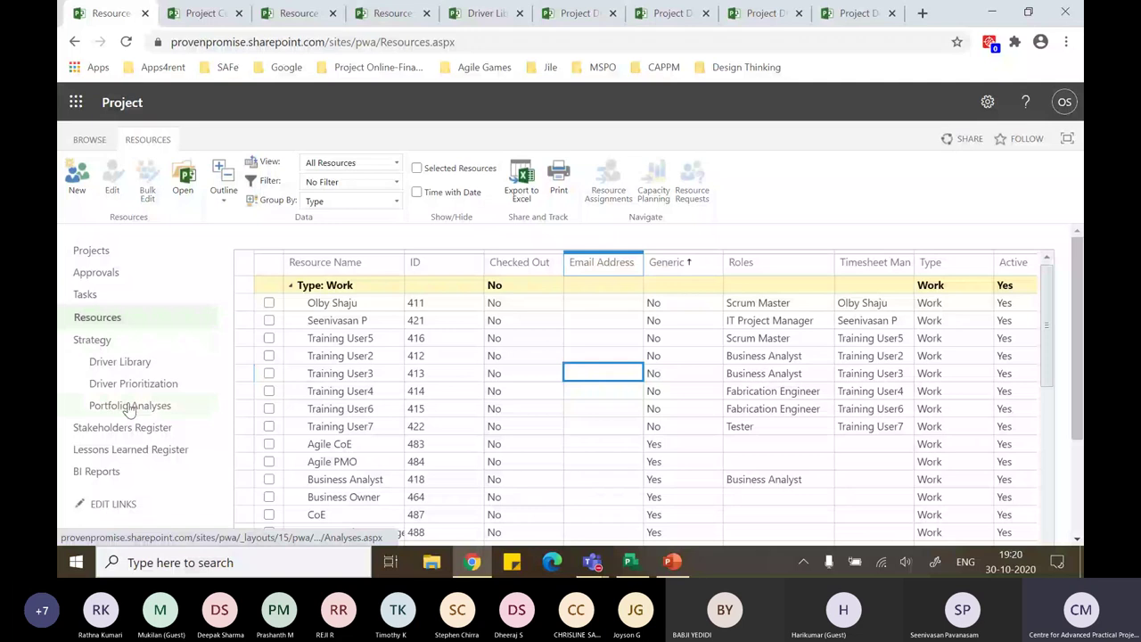
left_click(130, 406)
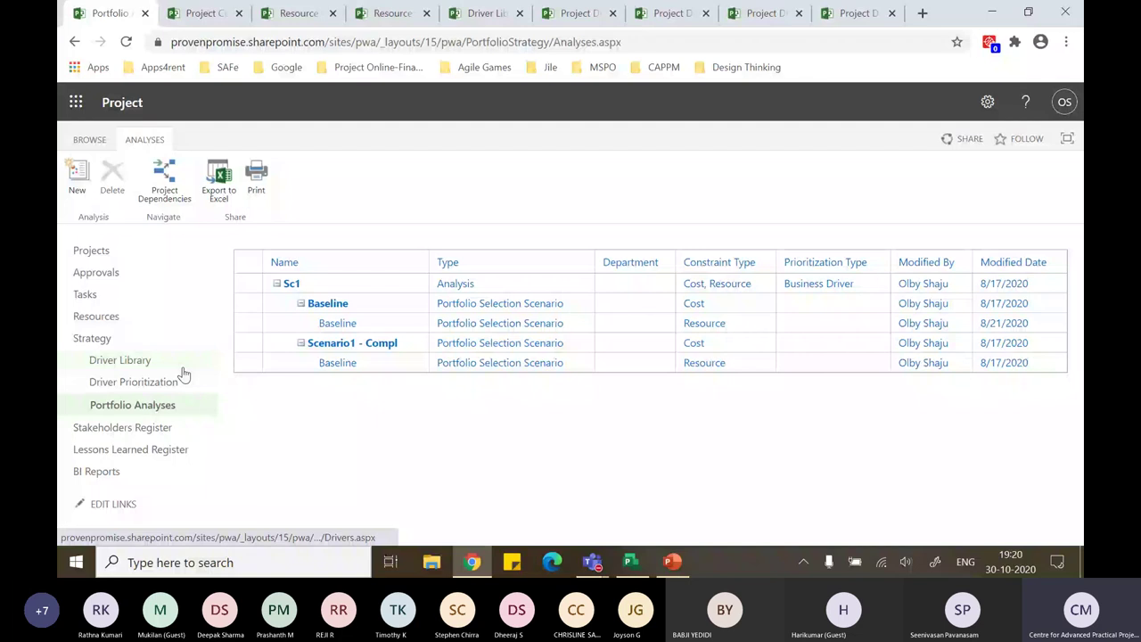
left_click(97, 299)
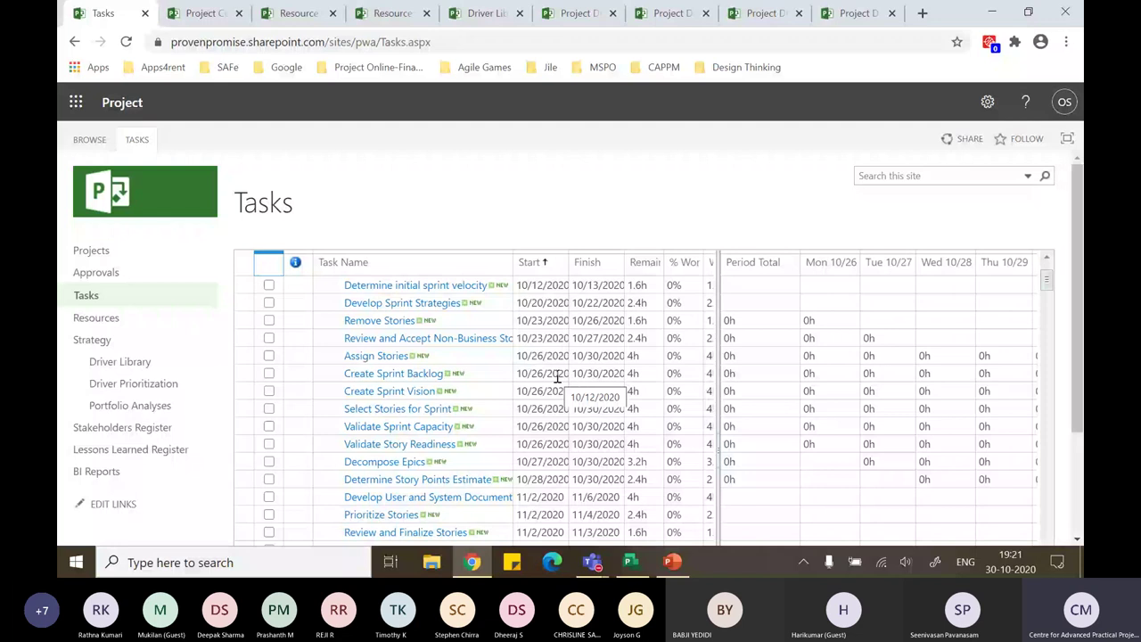
Select the Develop Sprint Strategies start date in the Tasks grid and leave it unchanged
left_click(557, 376)
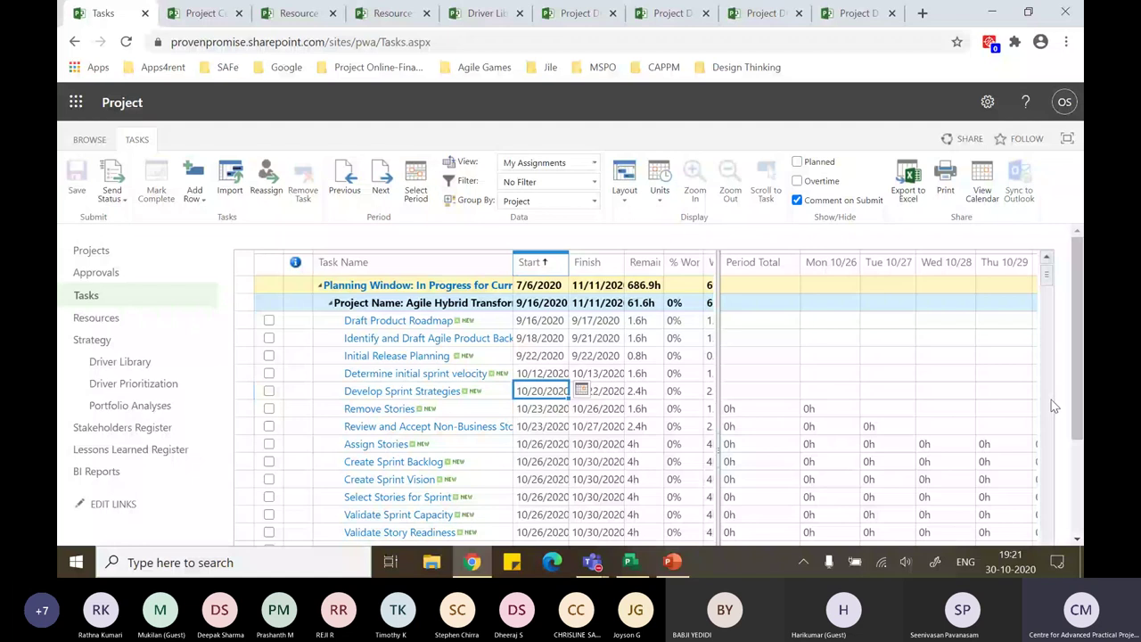
key("Tab")
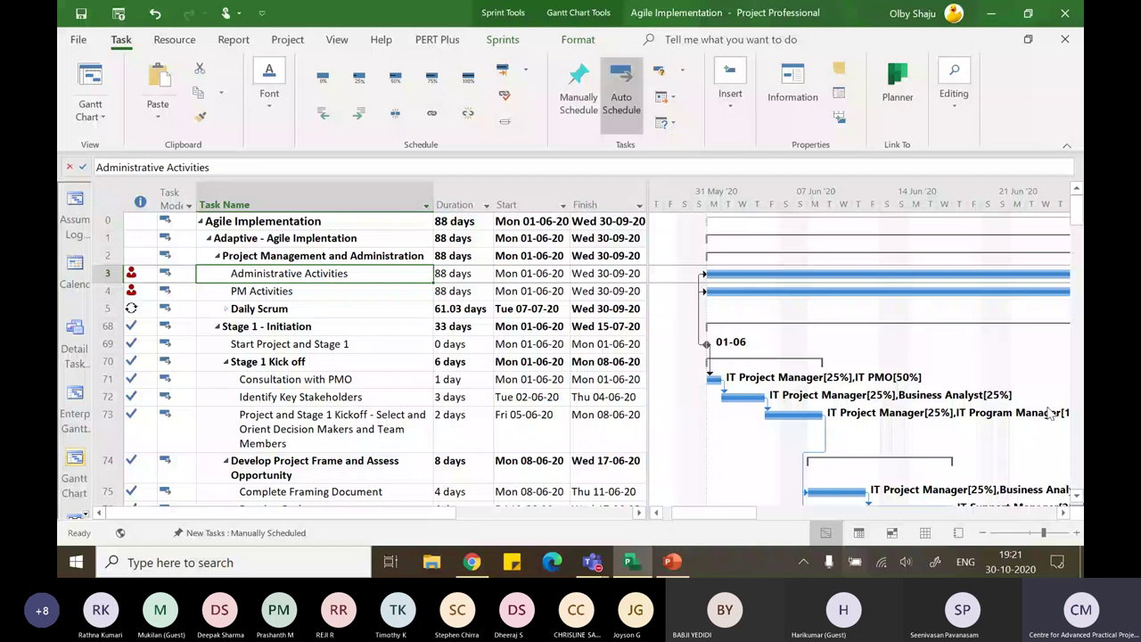
key("alt+Tab")
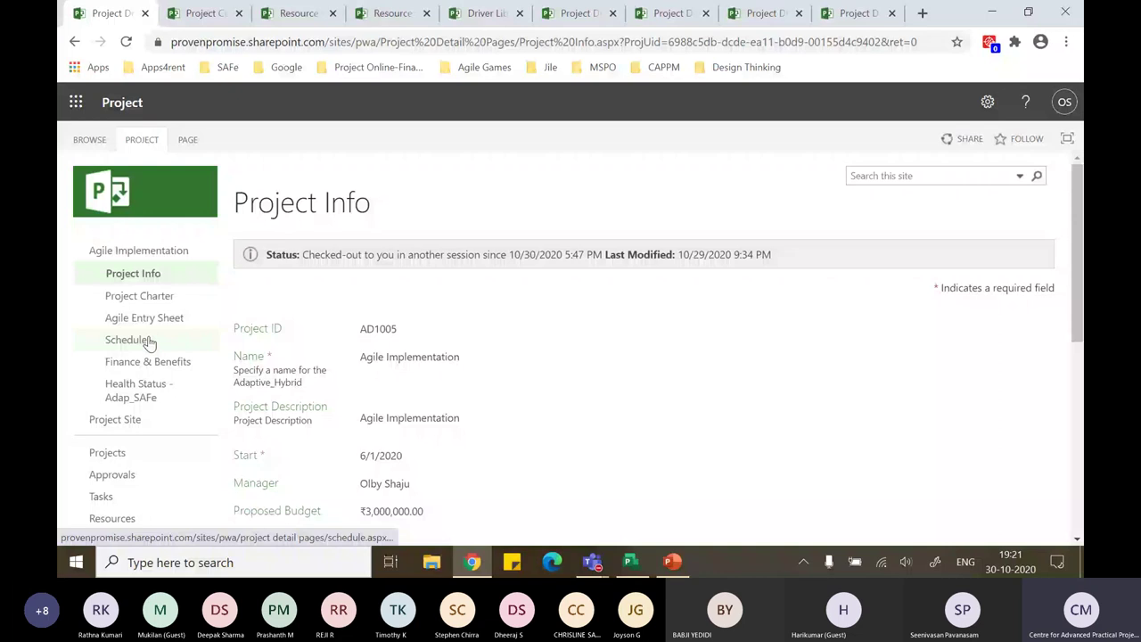
left_click(134, 340)
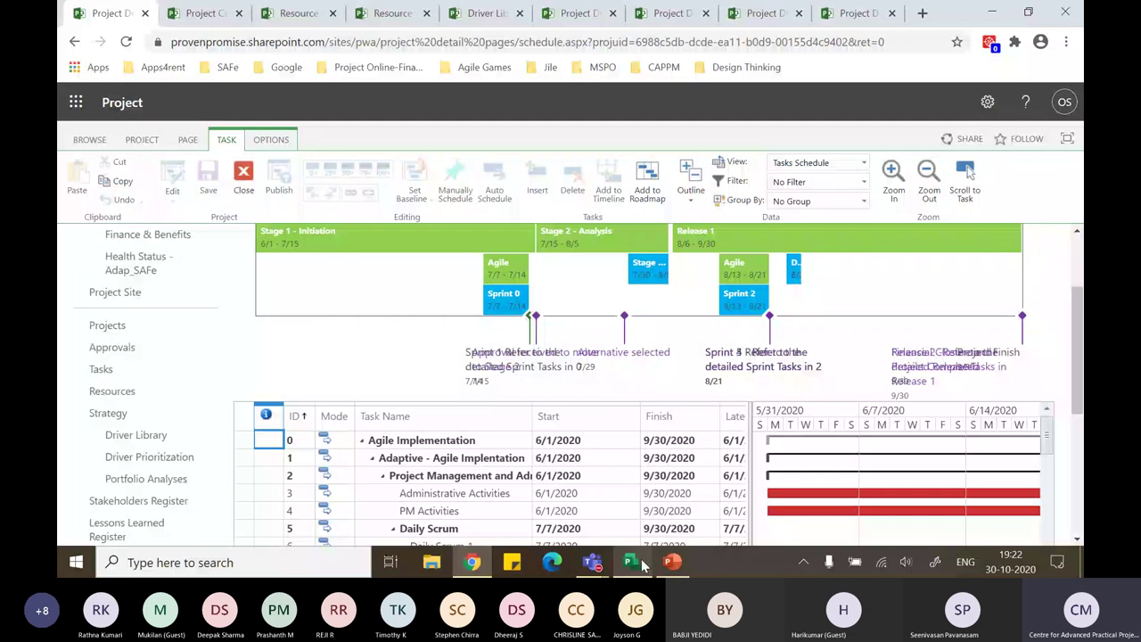
scroll(1078, 283, "up", 2)
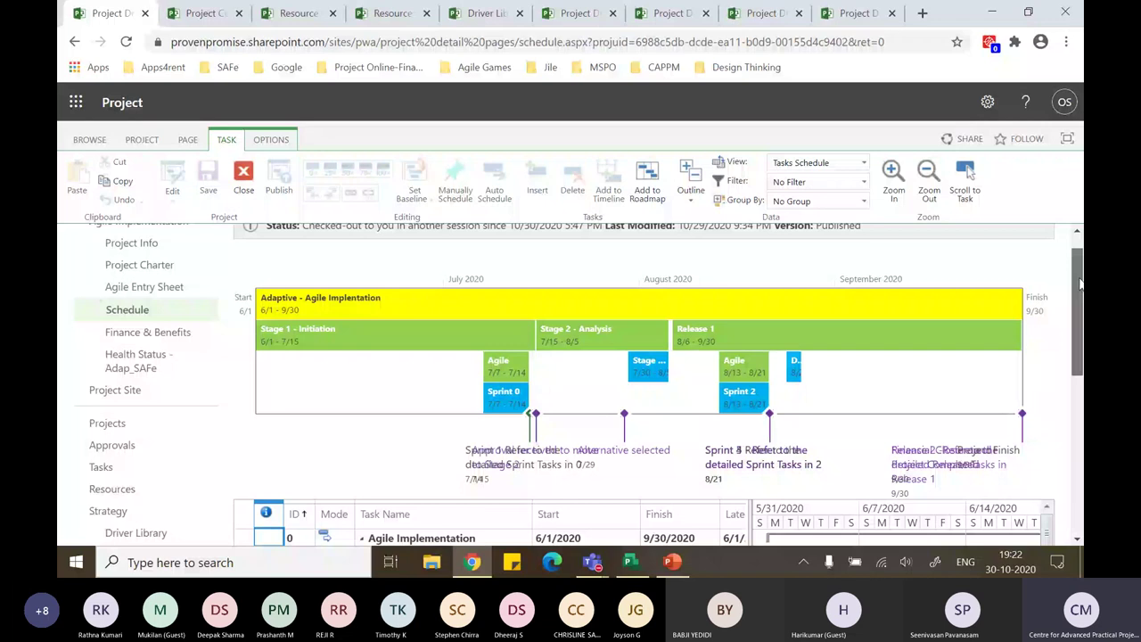
left_click(635, 570)
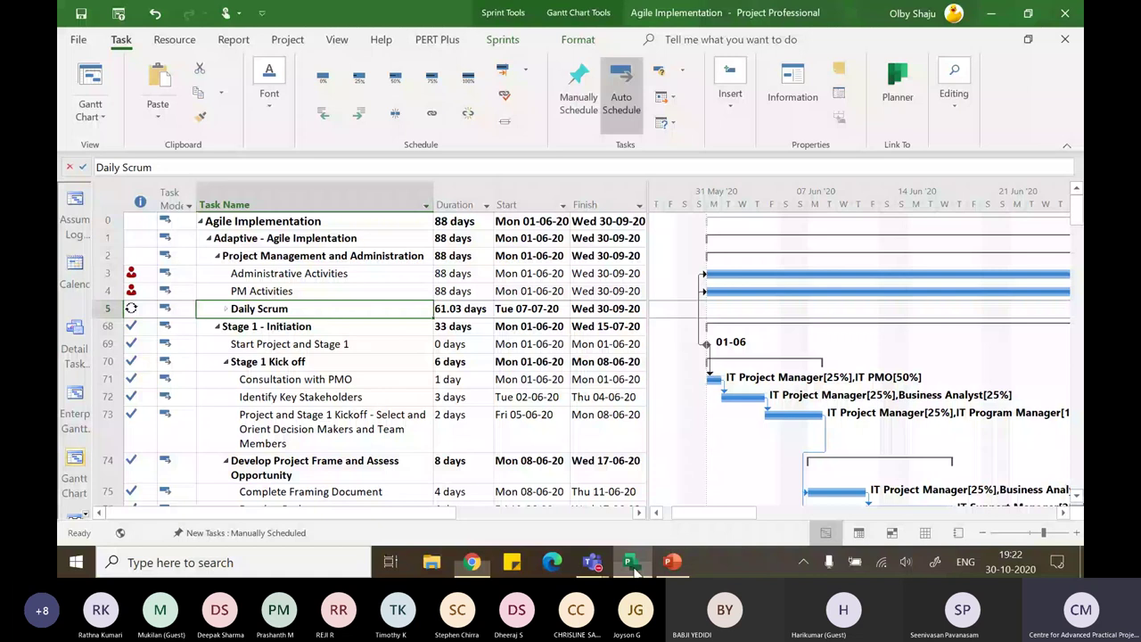
Collapse the Agile Implementation plan to Outline Level 1 tasks
key("Up")
key("Up")
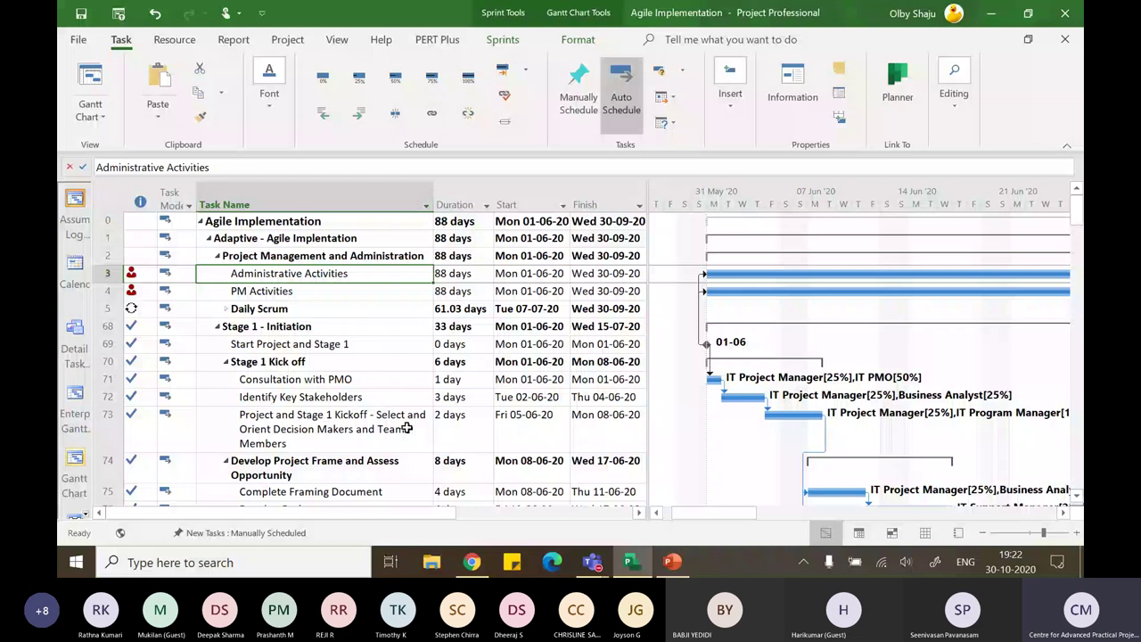
key("Down")
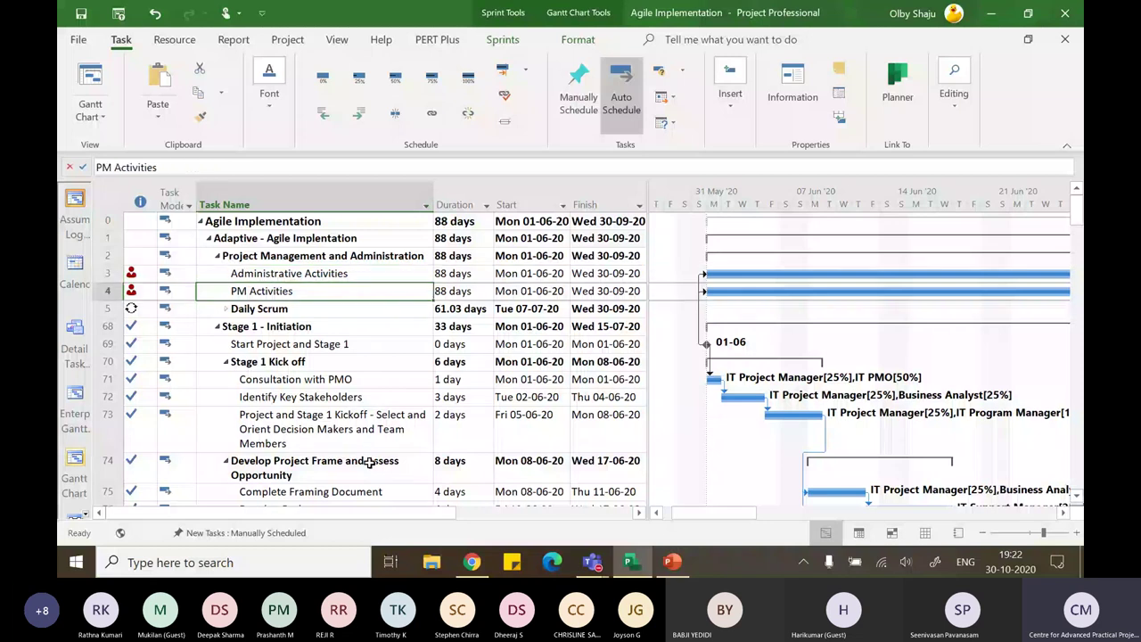
left_click(337, 39)
left_click(468, 92)
left_click(484, 186)
left_click(468, 92)
key("Escape")
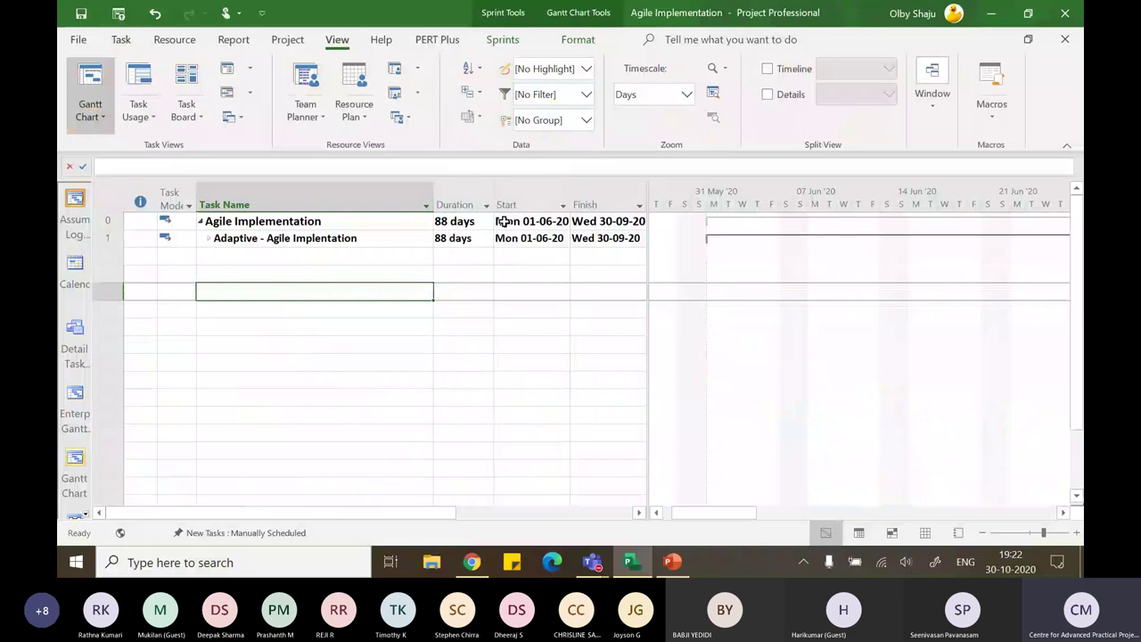
Expand to All Subtasks, collapse Daily Scrum, and widen the table to show Predecessors and Resource Names
left_click(468, 92)
left_click(495, 165)
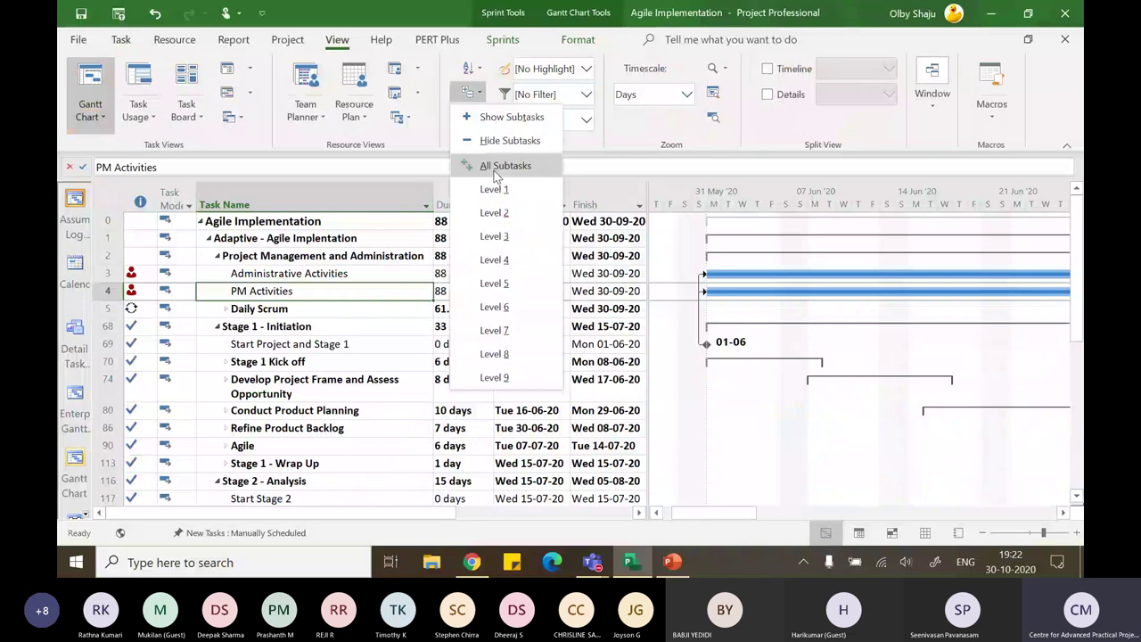
left_click(496, 168)
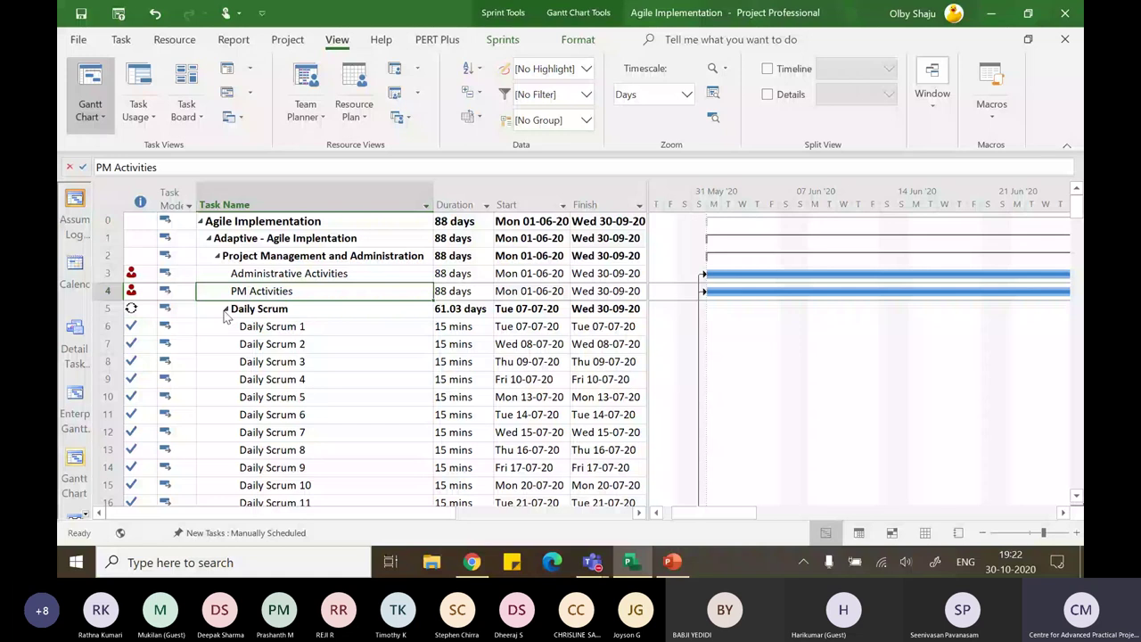
left_click(225, 309)
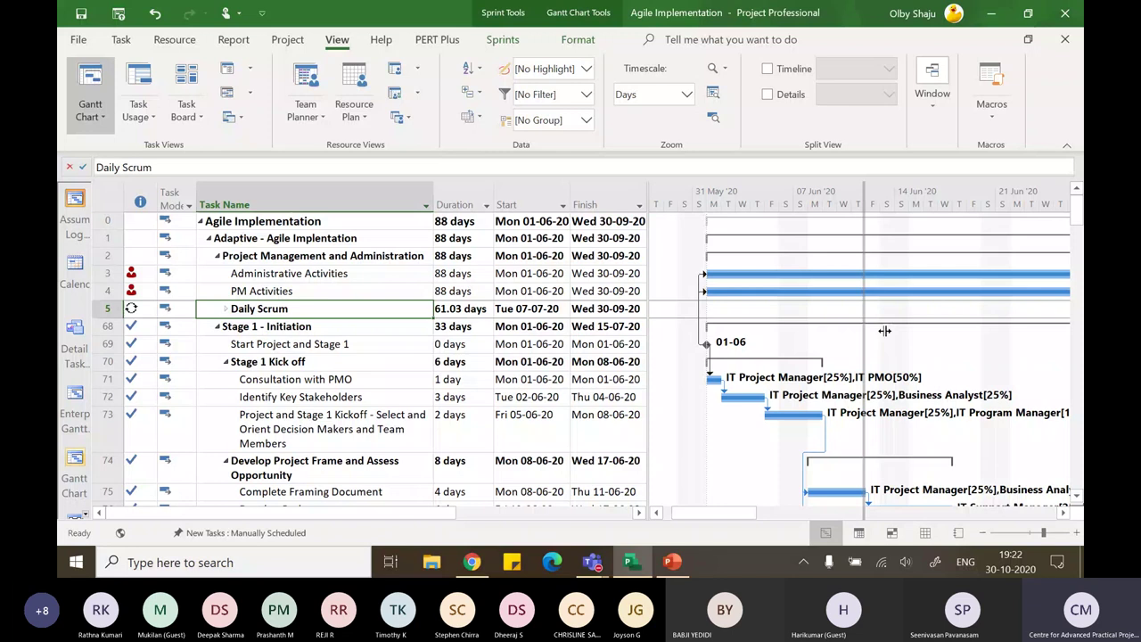
left_click_drag(884, 331, 923, 337)
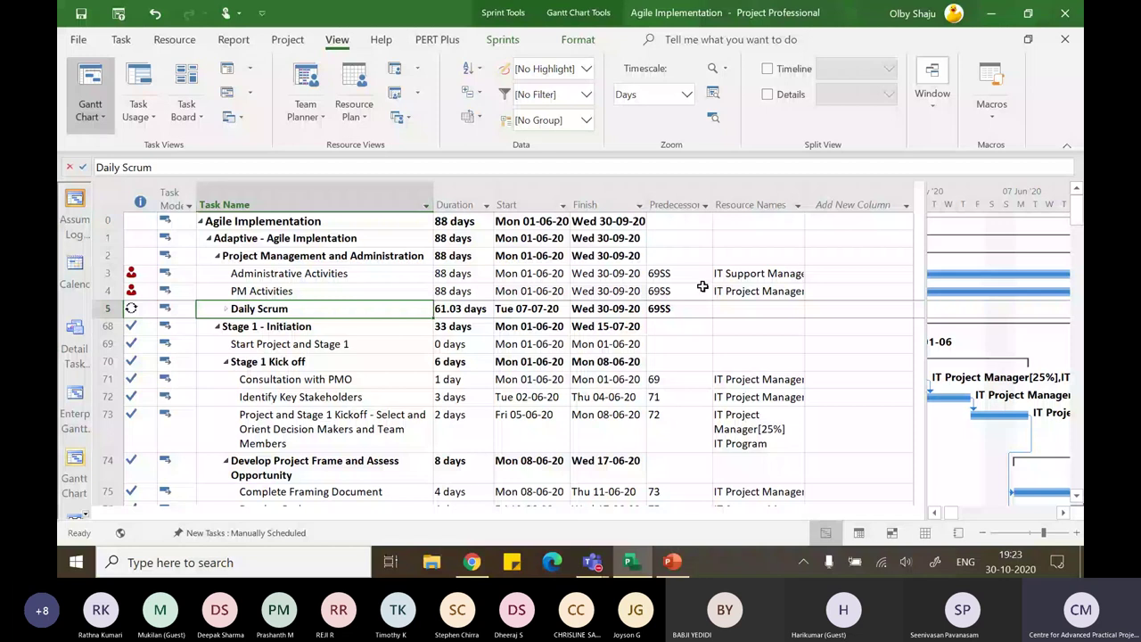
Set task 69 as the predecessor of Consultation with PMO in row 71
left_click(711, 383)
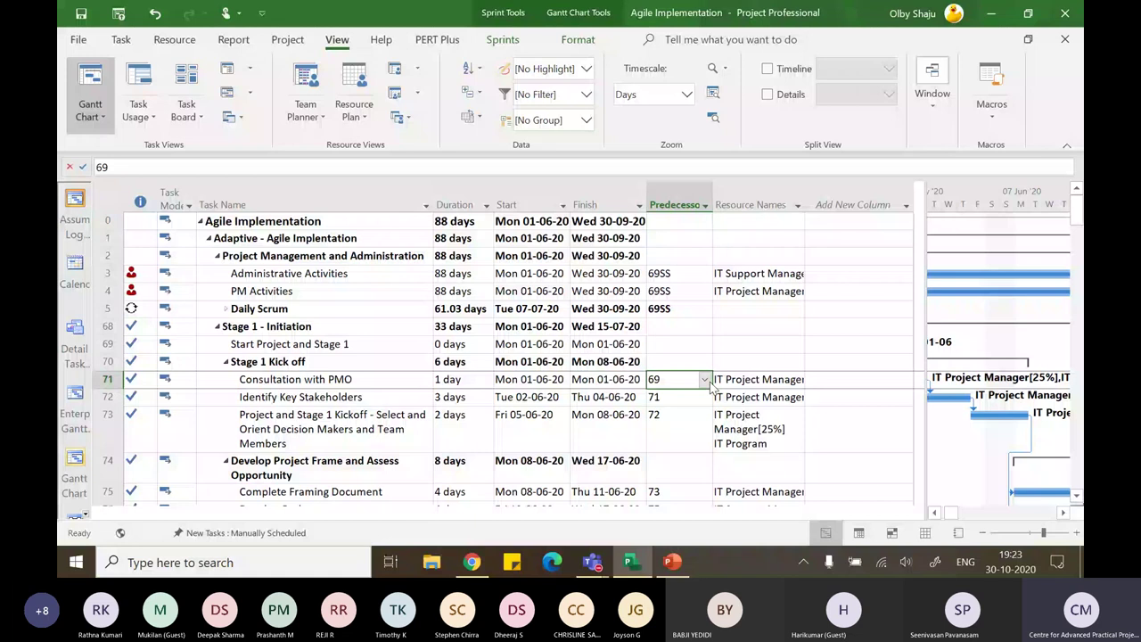
left_click(705, 380)
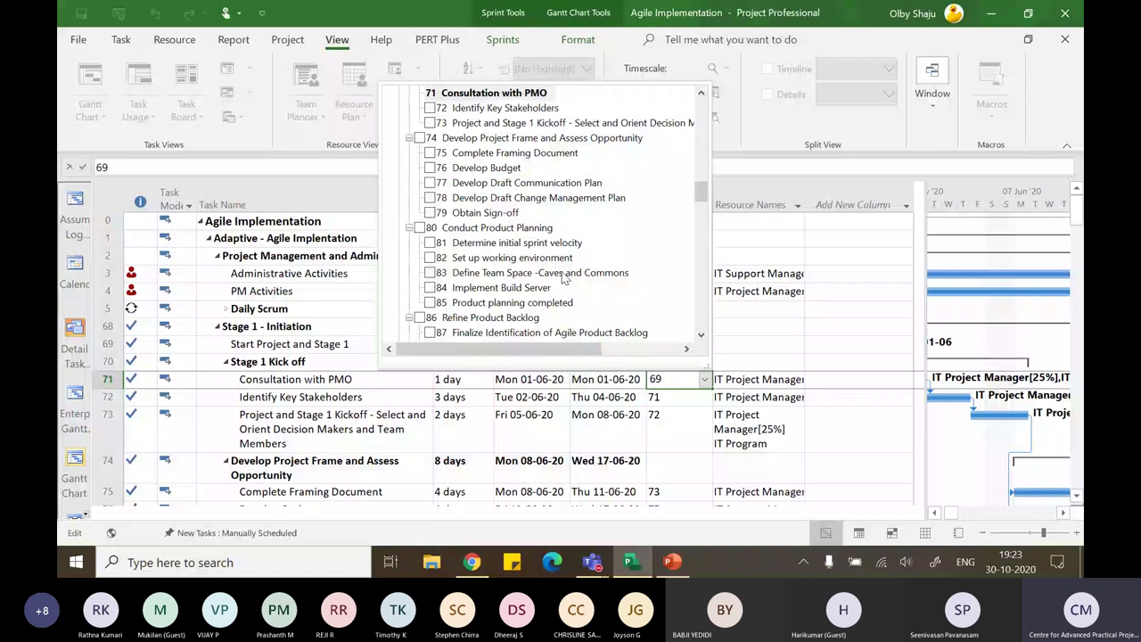
scroll(563, 279, "up", 4)
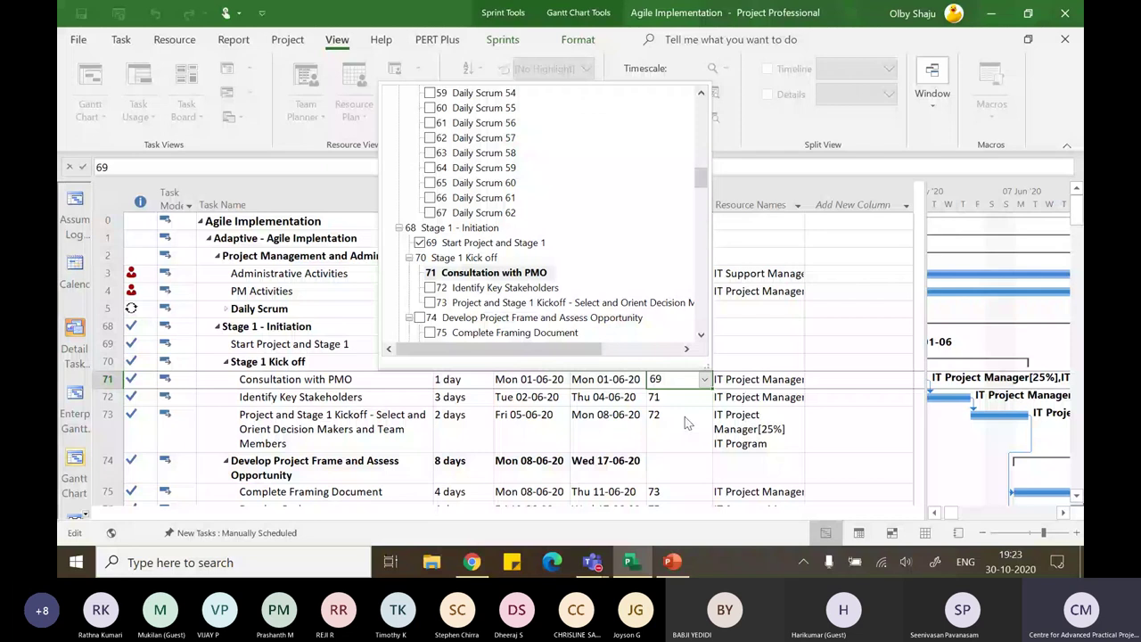
left_click(684, 416)
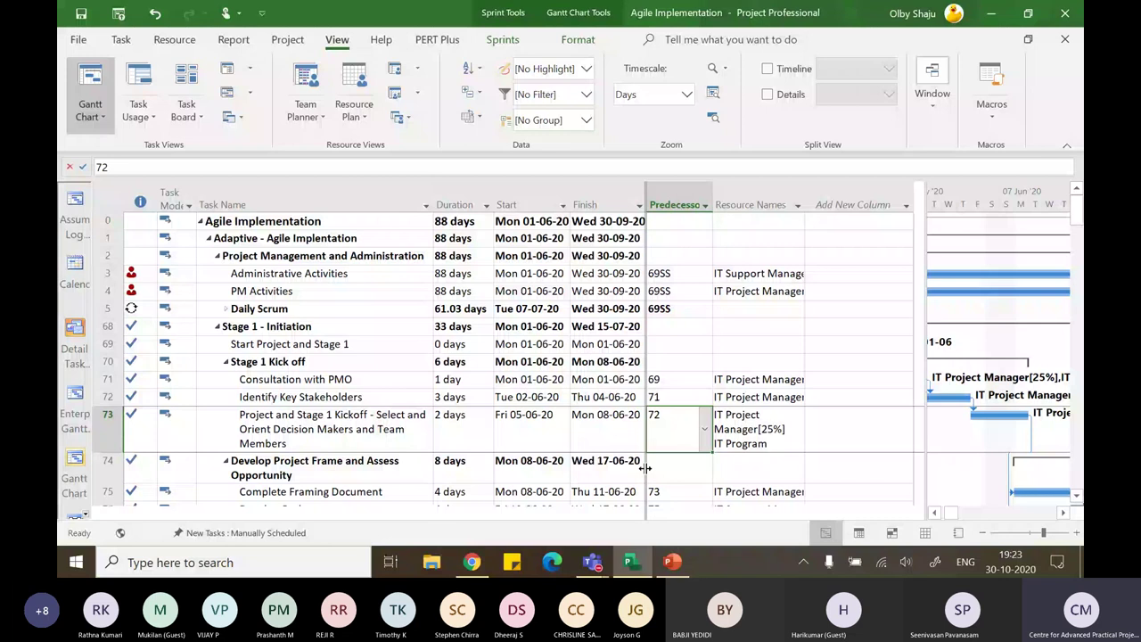
Narrow the task table for more Gantt chart room, then reveal part of Predecessors again
left_click_drag(645, 468, 645, 468)
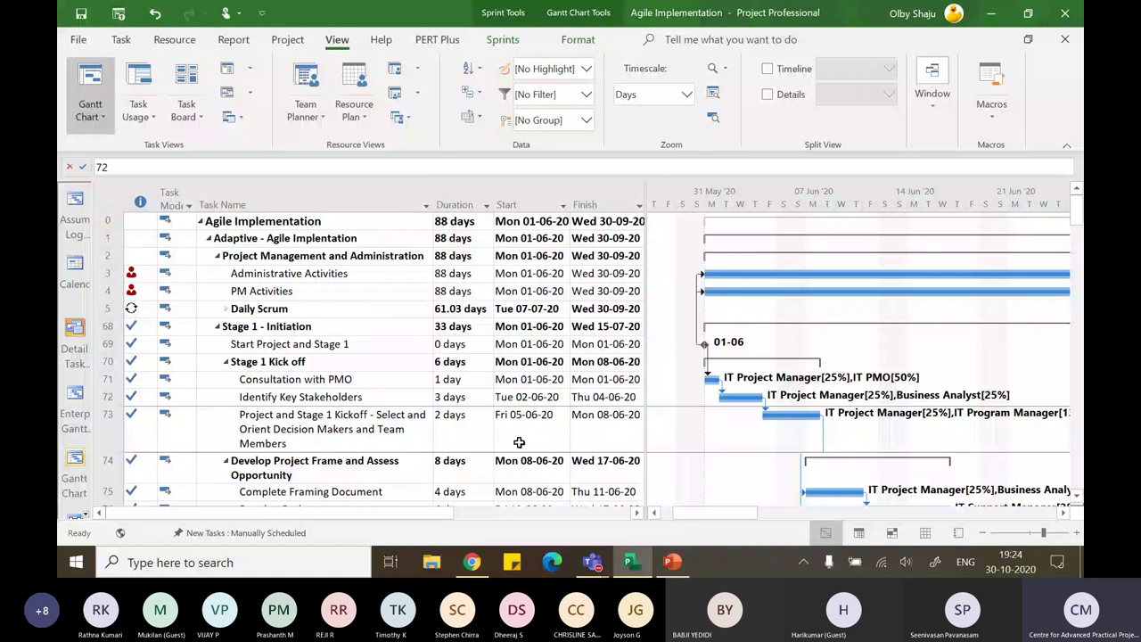
left_click(463, 429)
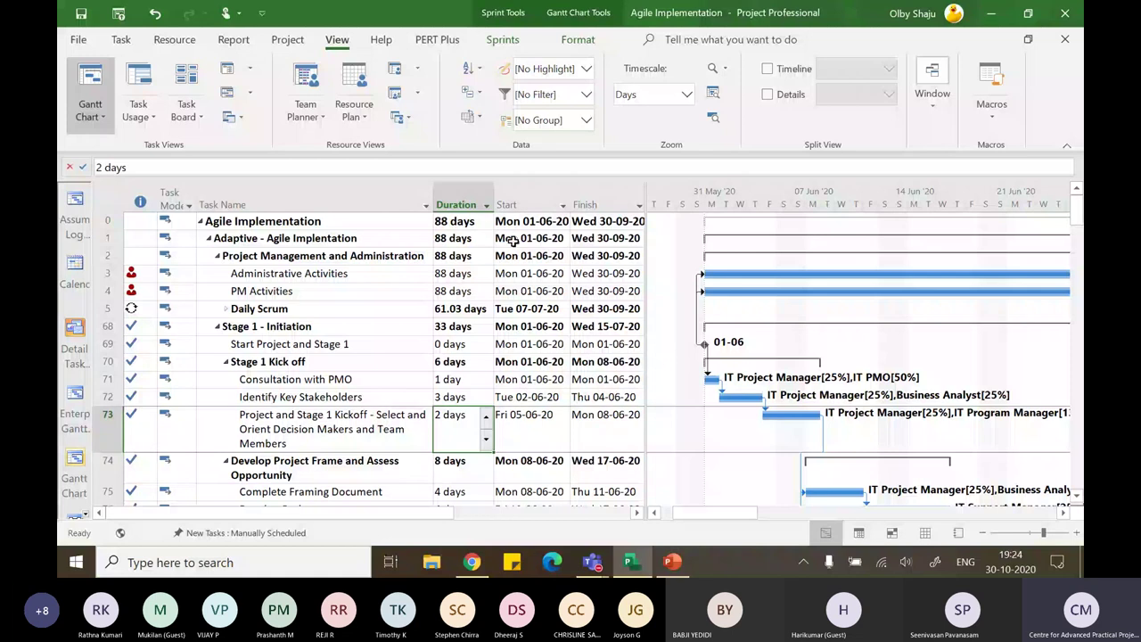
left_click(261, 290)
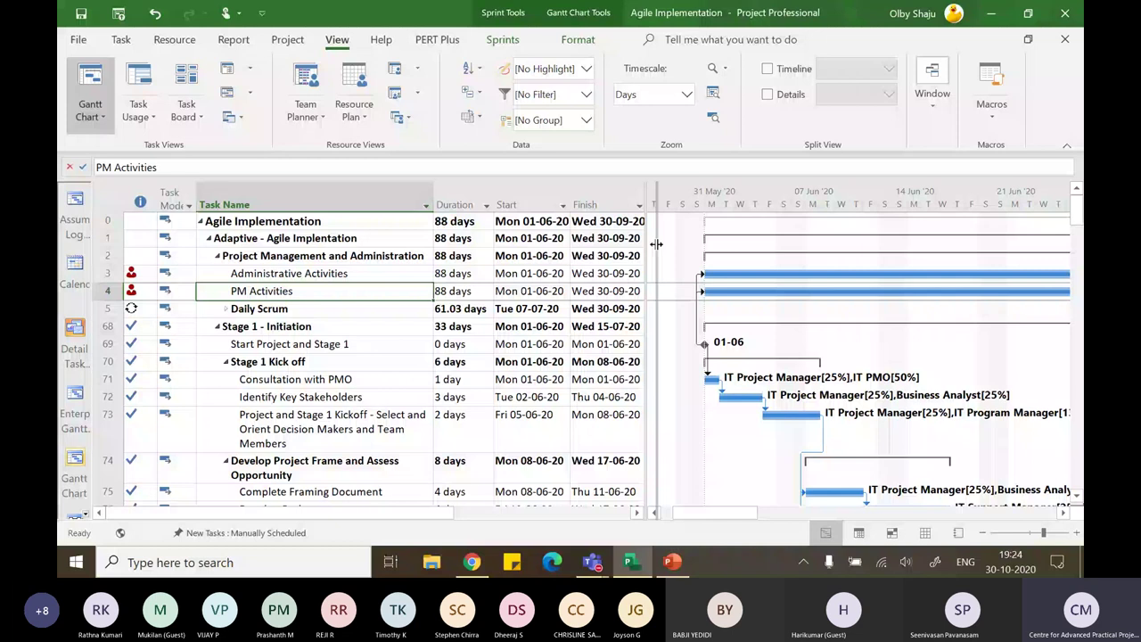
left_click_drag(656, 243, 672, 241)
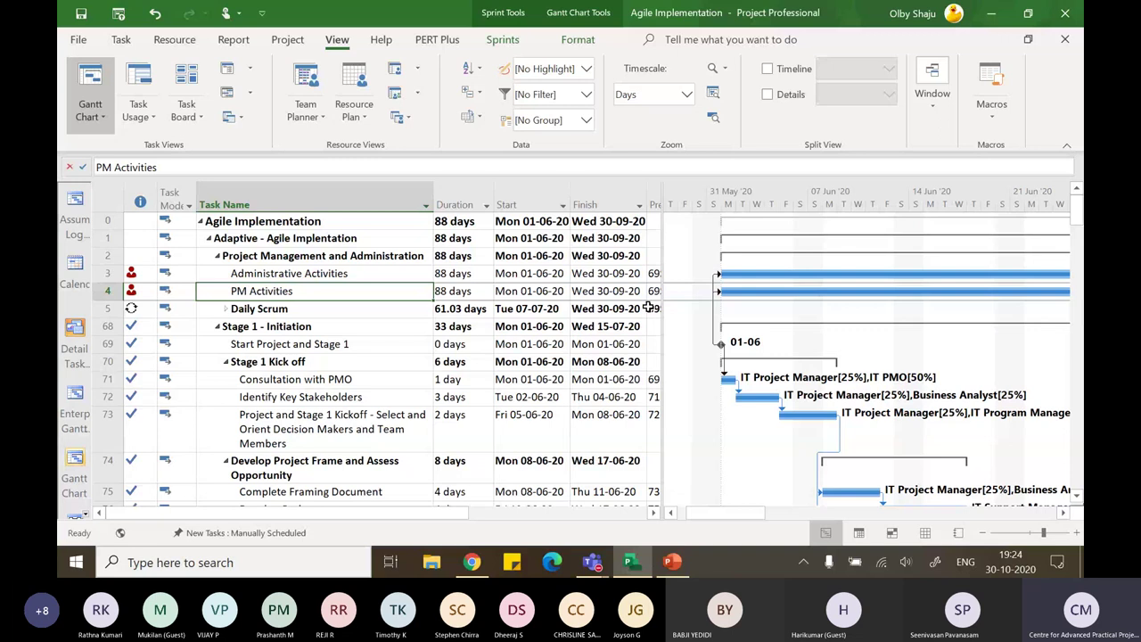
Switch from the Gantt Chart to the Resource Sheet view
left_click(121, 39)
left_click(90, 116)
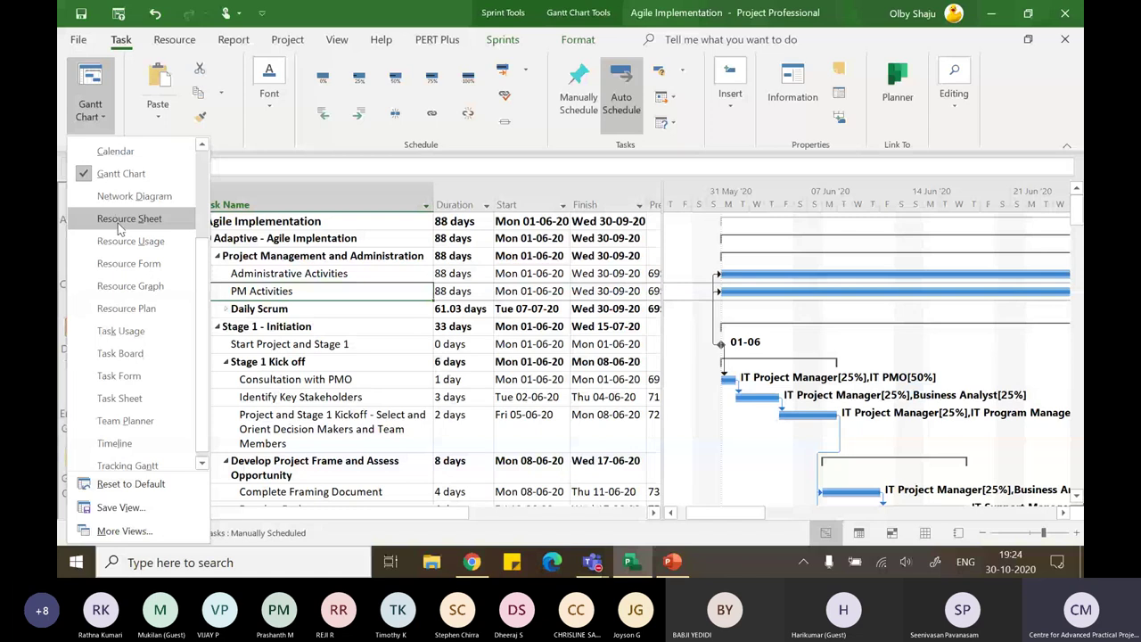
left_click(125, 219)
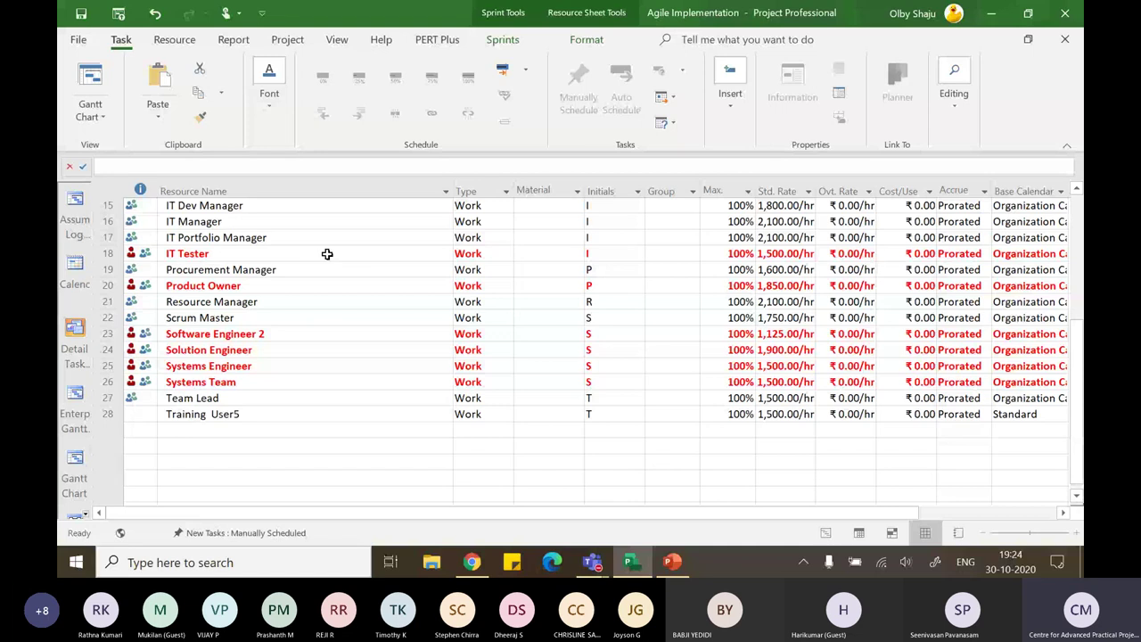
scroll(327, 254, "up", 1)
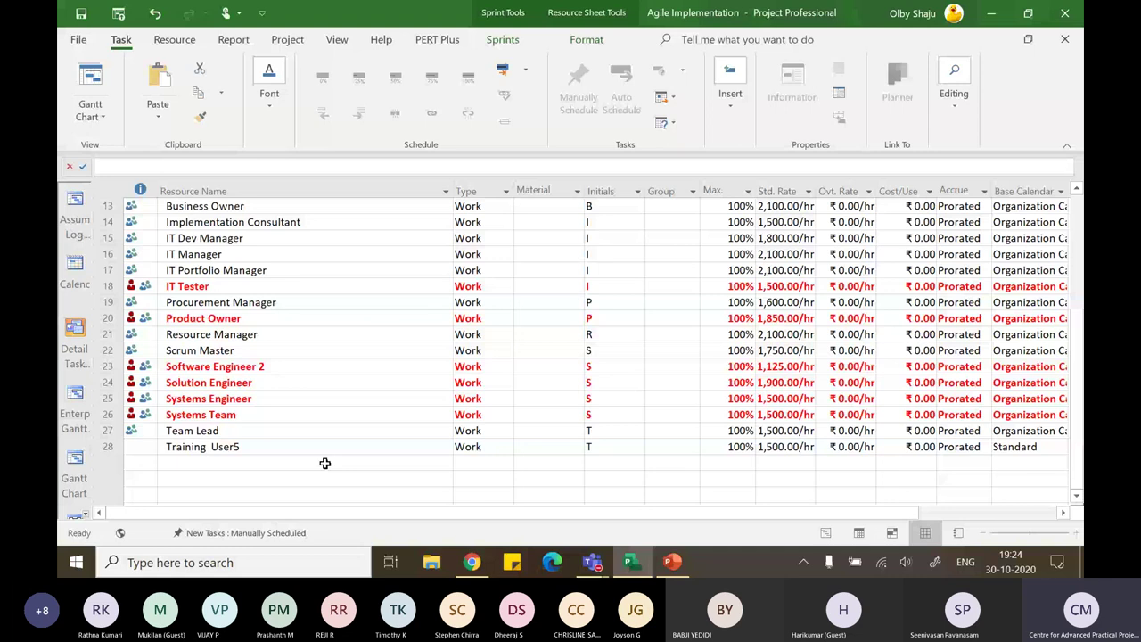
Select empty row 29 and bring up the Add Resources choices on the Resource tab
left_click(325, 462)
left_click(174, 39)
left_click(327, 89)
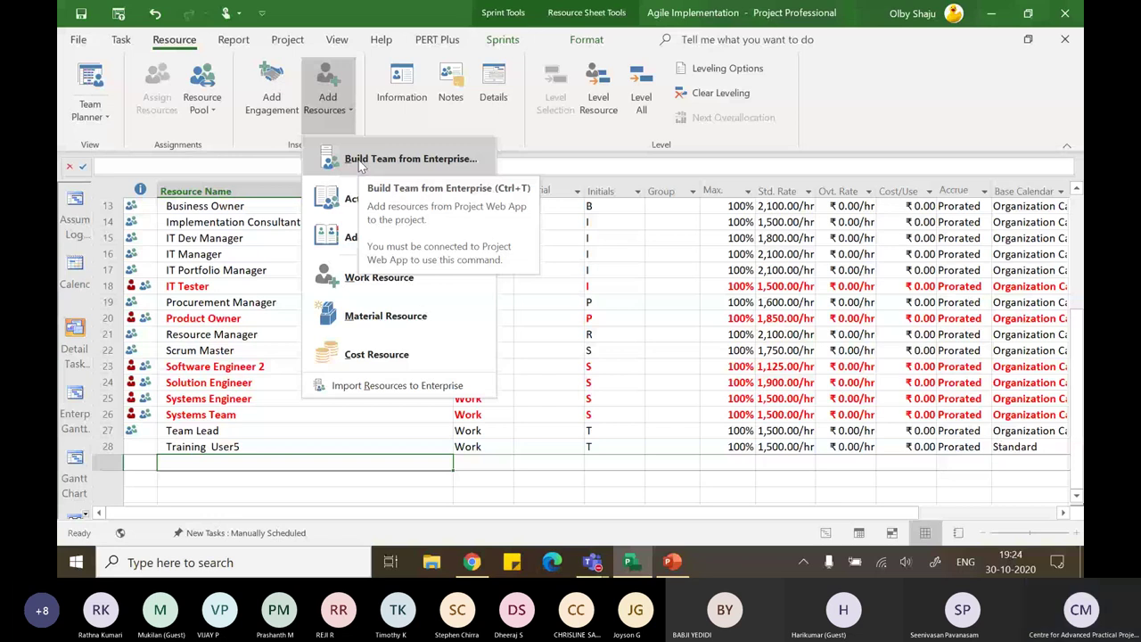
Use Build Team from Enterprise to add Training User3 to the project resources
left_click(361, 166)
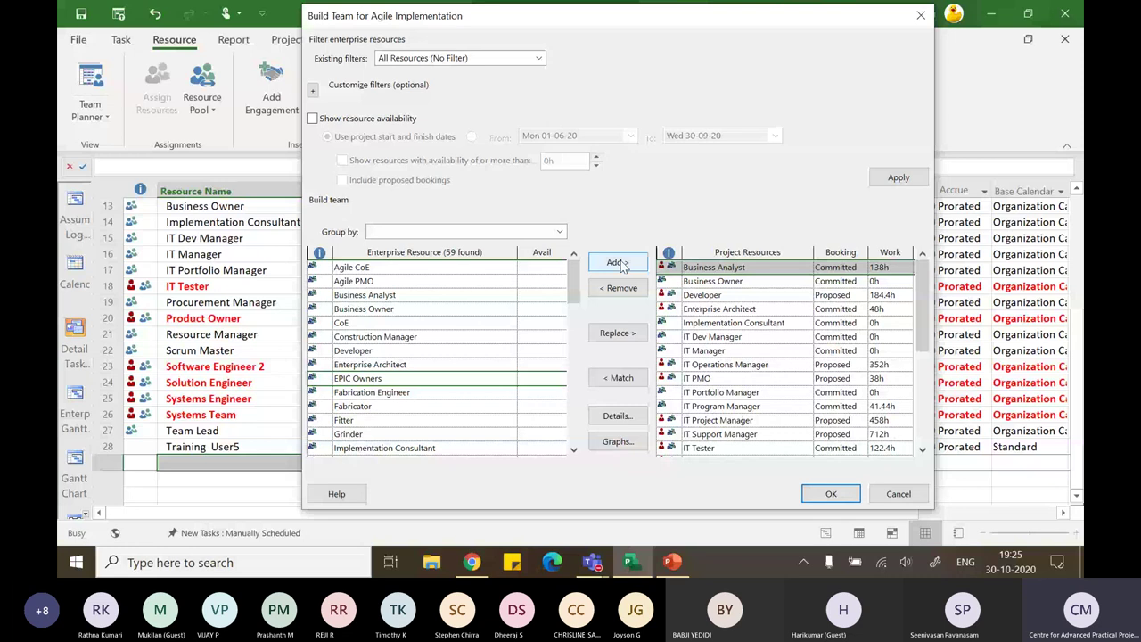
left_click(618, 263)
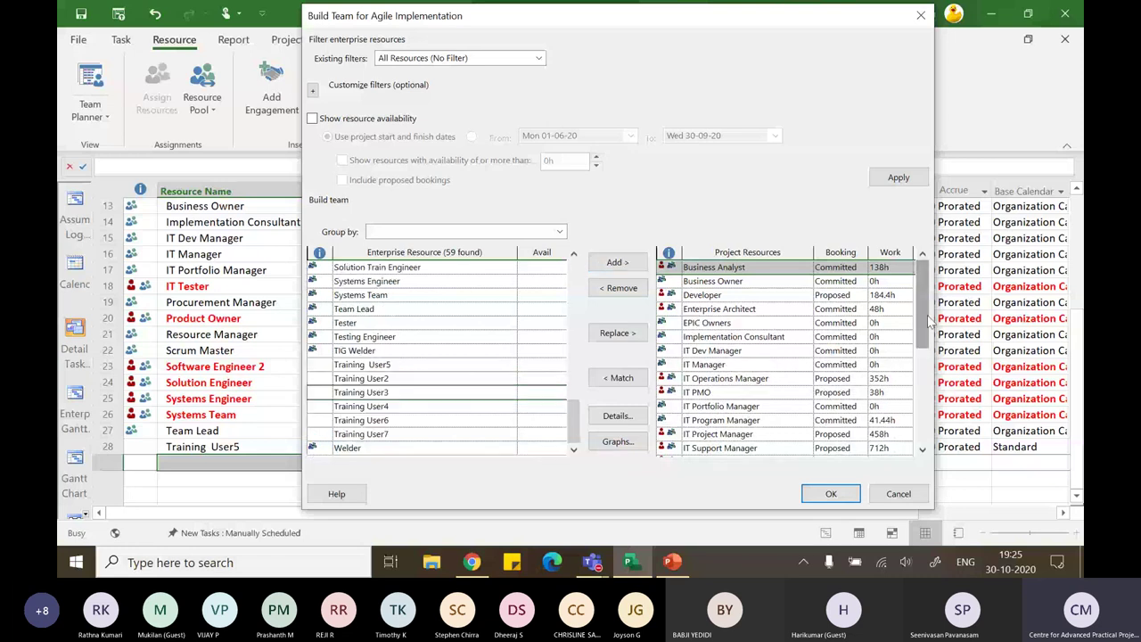
left_click_drag(929, 321, 928, 442)
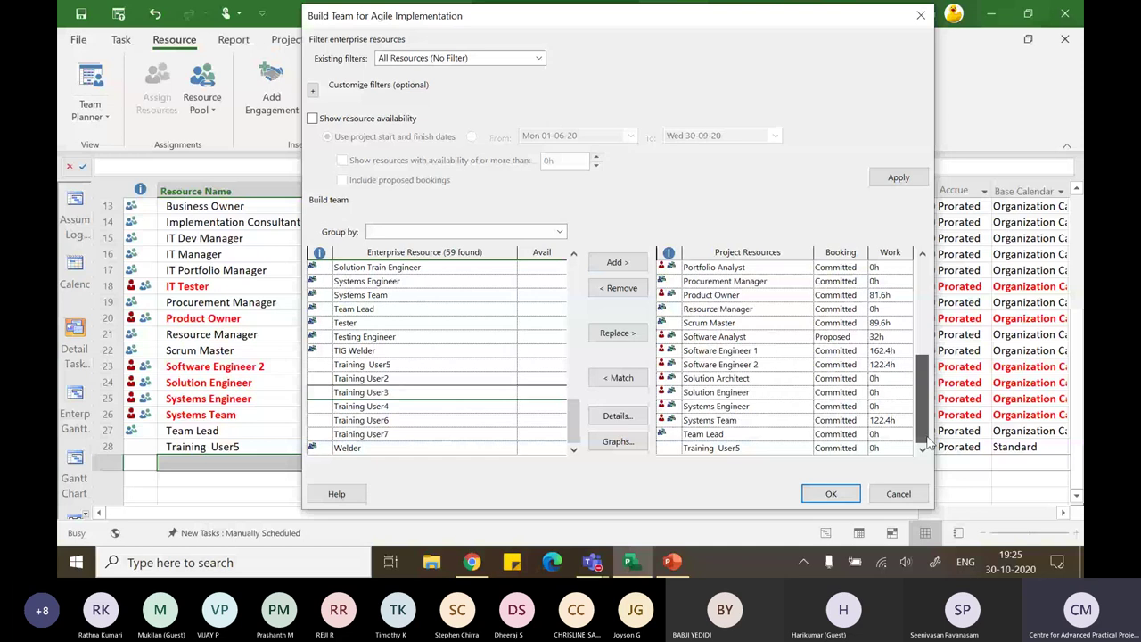
key("alt+v")
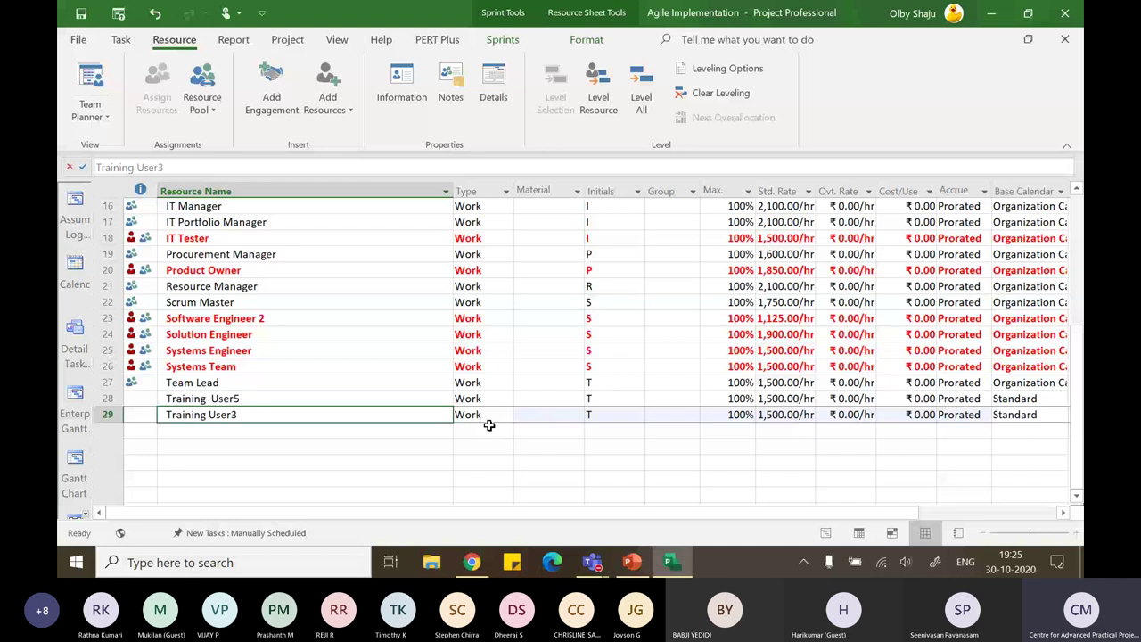
Enter the team member's name as new resource 30 in the Resource Sheet
key("Down")
type("Shaju")
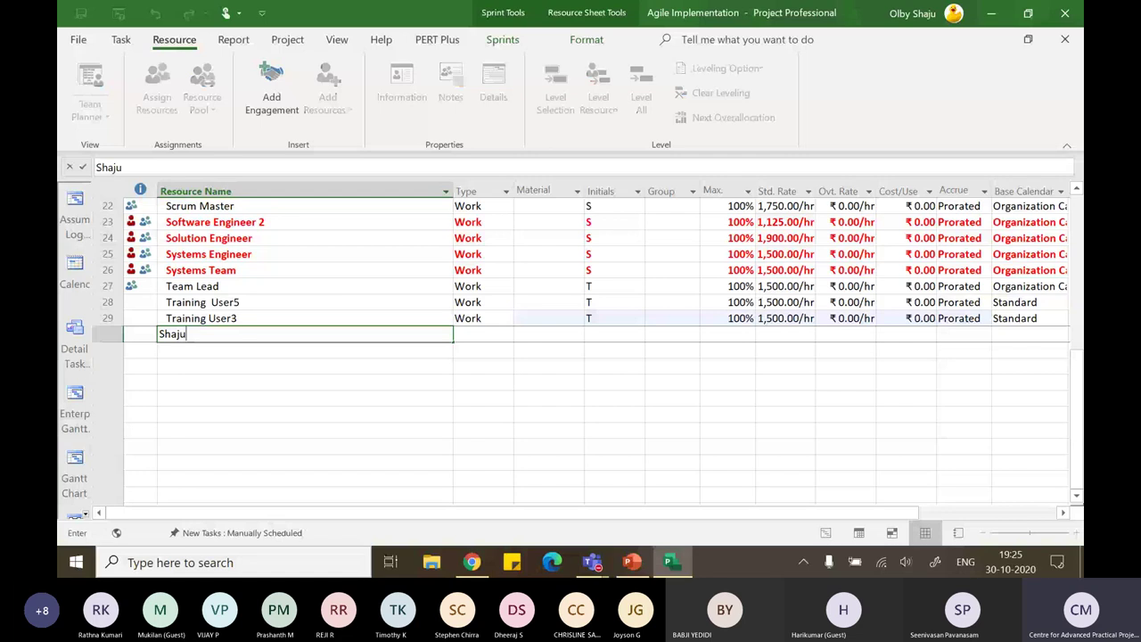
key("Return")
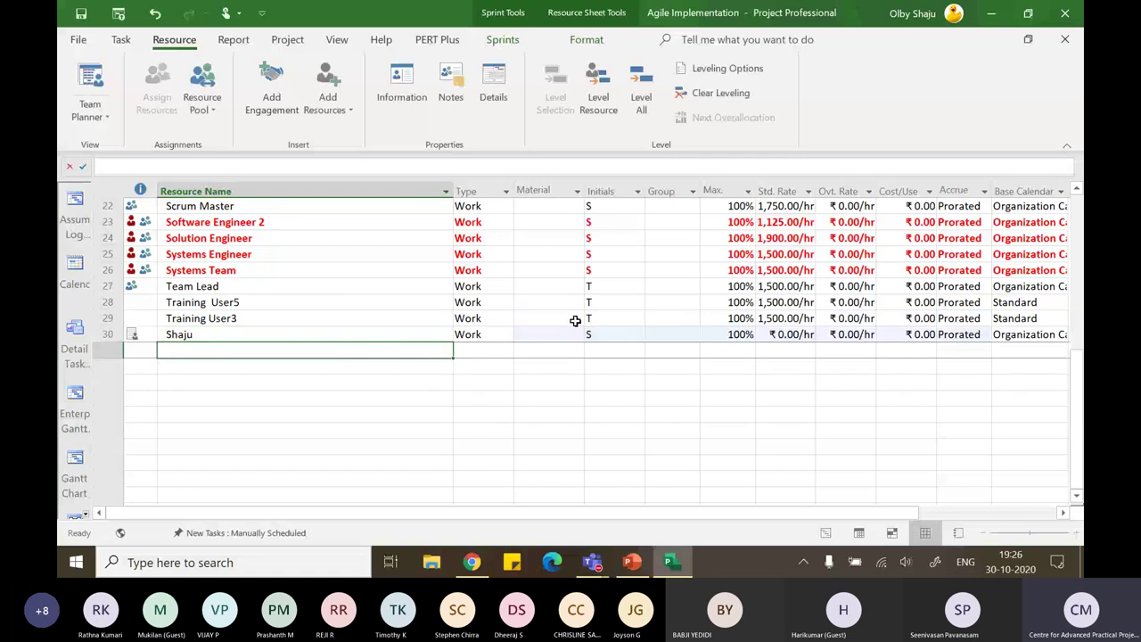
left_click(366, 334)
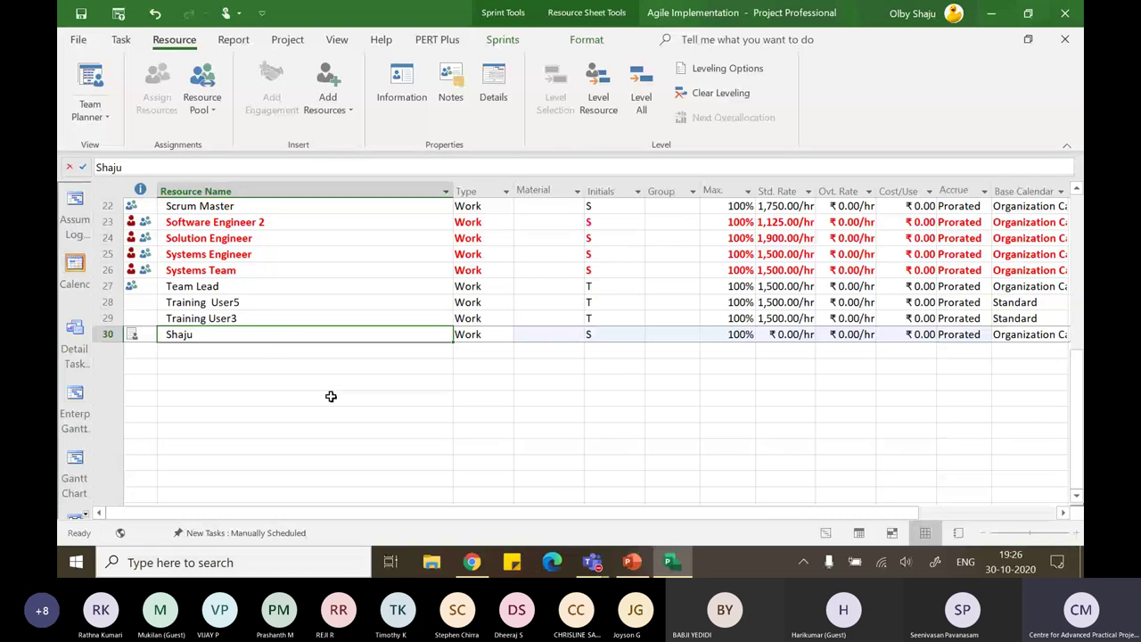
scroll(331, 396, "up", 1)
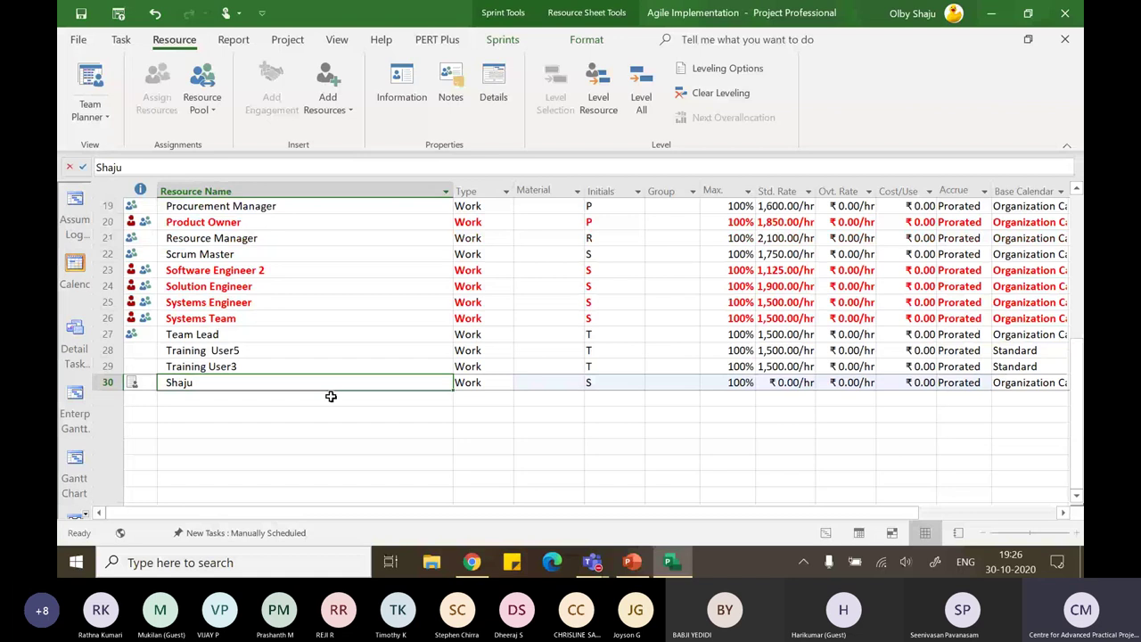
scroll(331, 395, "up", 4)
scroll(330, 396, "up", 3)
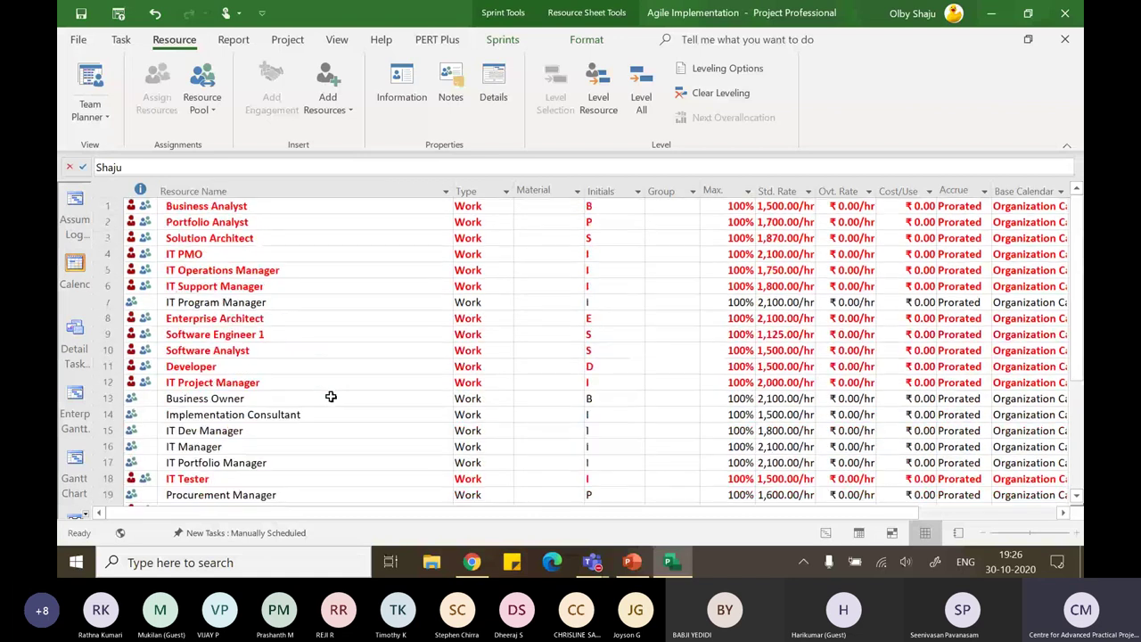
key("Return")
Check the Type cells, keep resource 30 as Work, and scroll back to the top
left_click(502, 303)
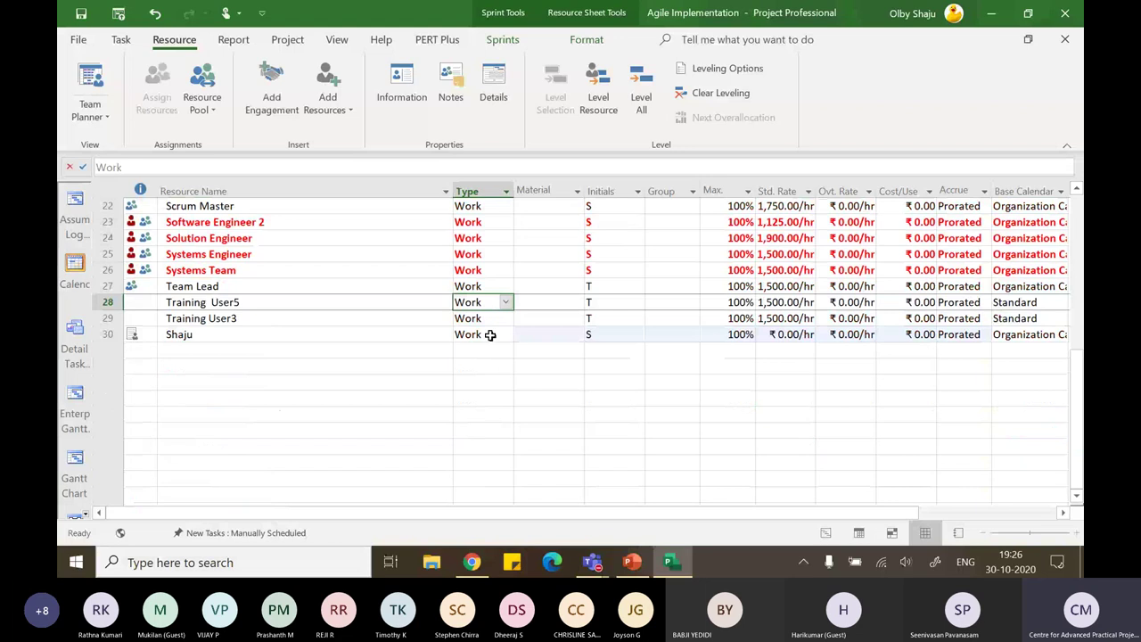
left_click(490, 335)
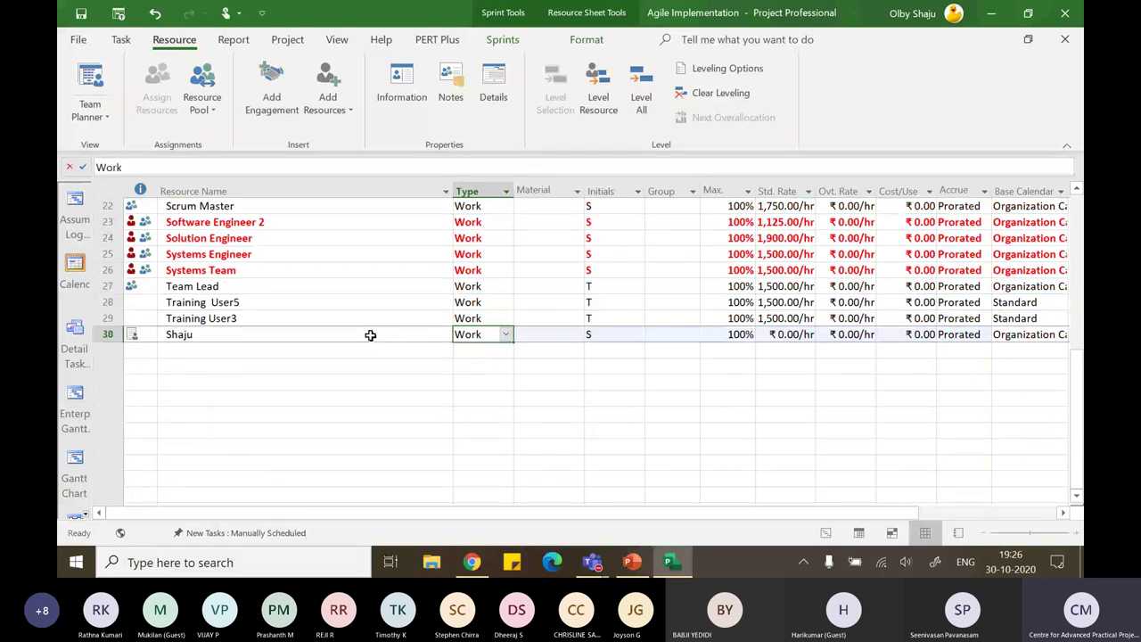
left_click(369, 333)
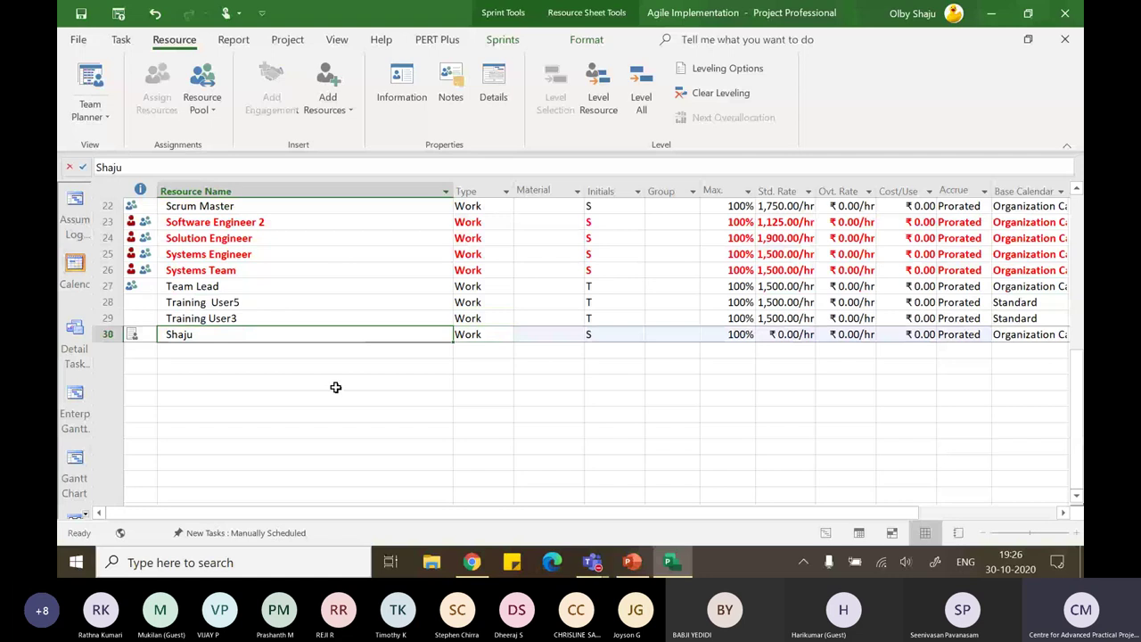
left_click(481, 334)
left_click(510, 334)
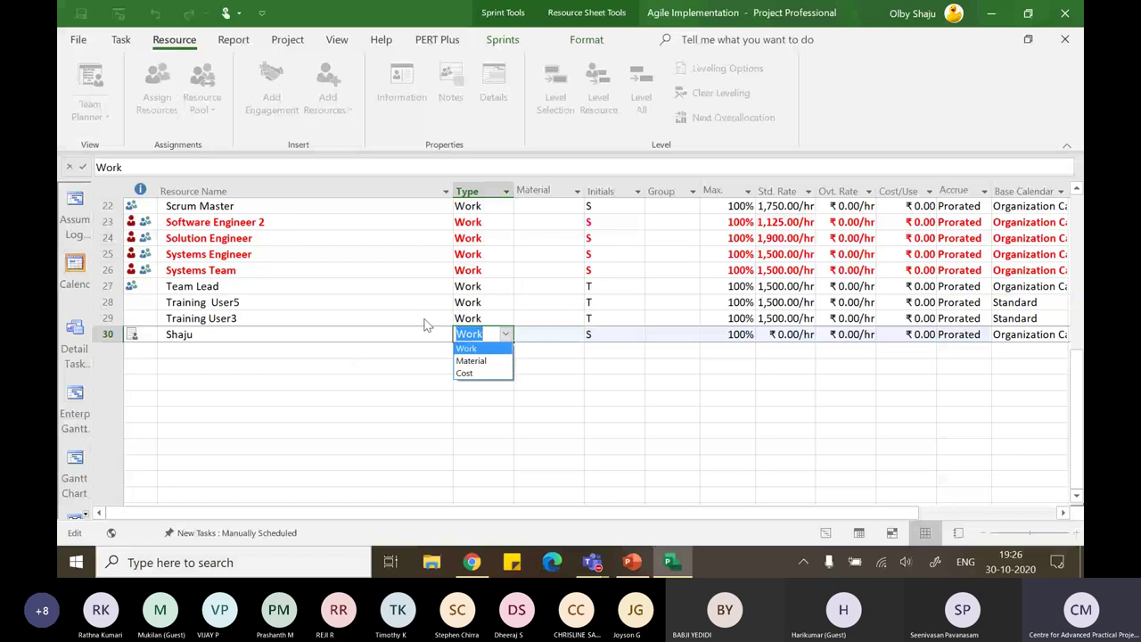
left_click(425, 323)
left_click(425, 318)
left_click(505, 319)
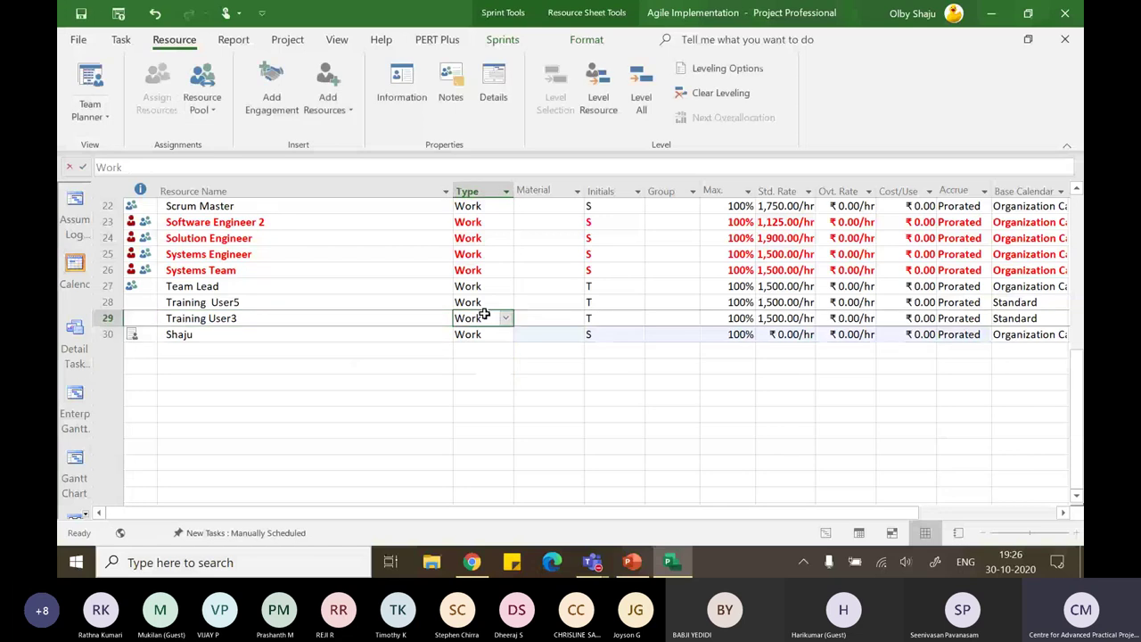
key("Left")
scroll(653, 439, "up", 1)
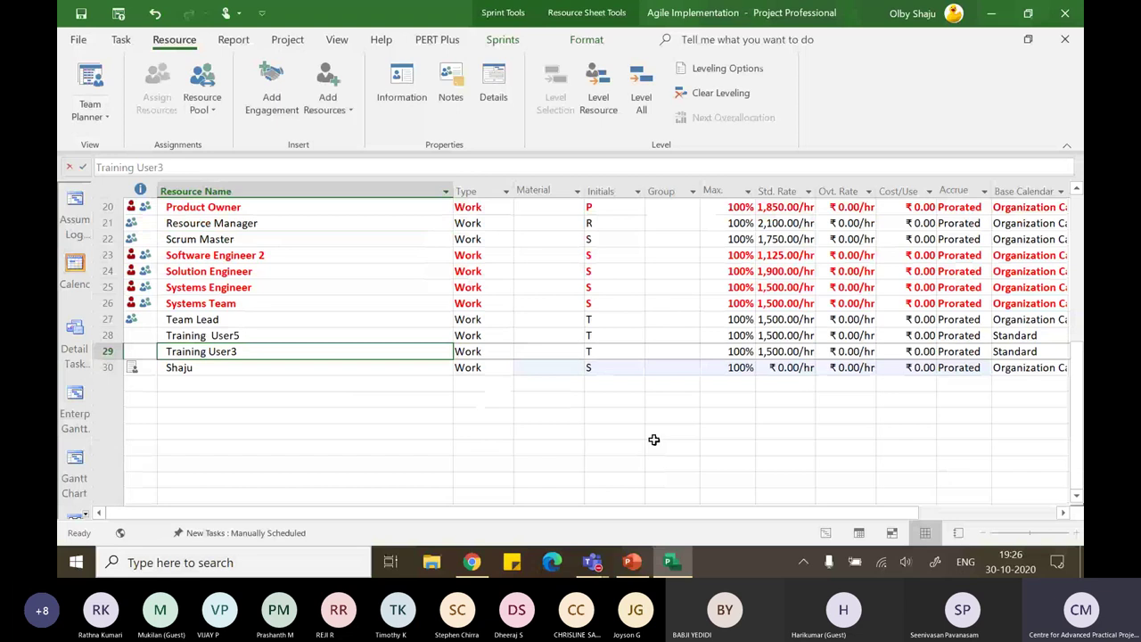
scroll(654, 440, "up", 7)
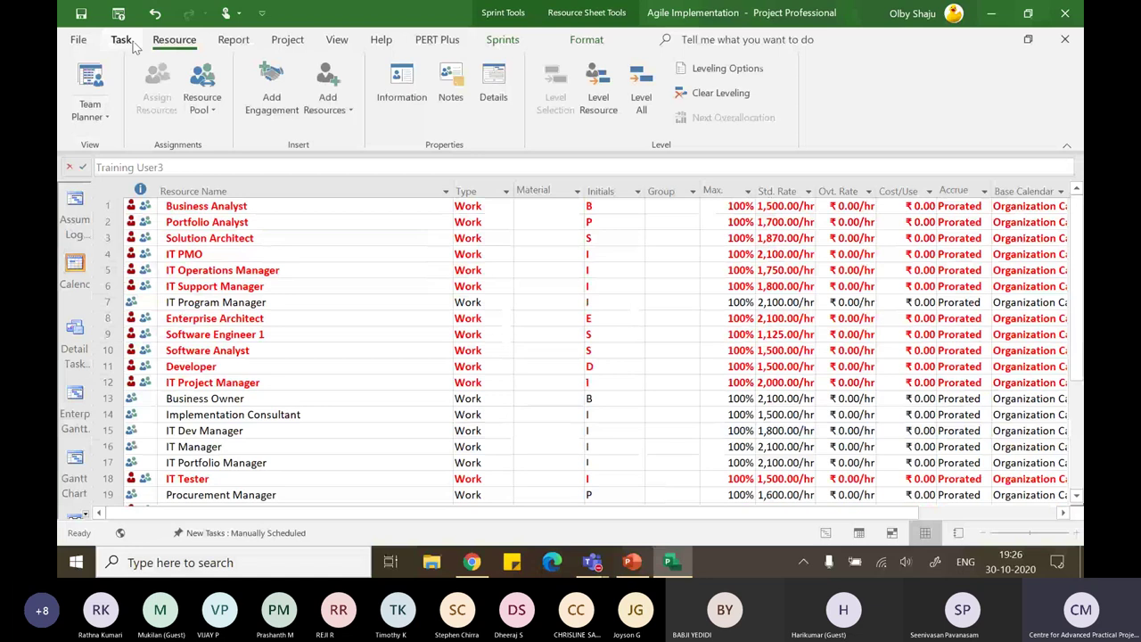
Return to the Gantt Chart and step through Start Project and Stage 1, Consultation with PMO, and the Kickoff task
left_click(121, 40)
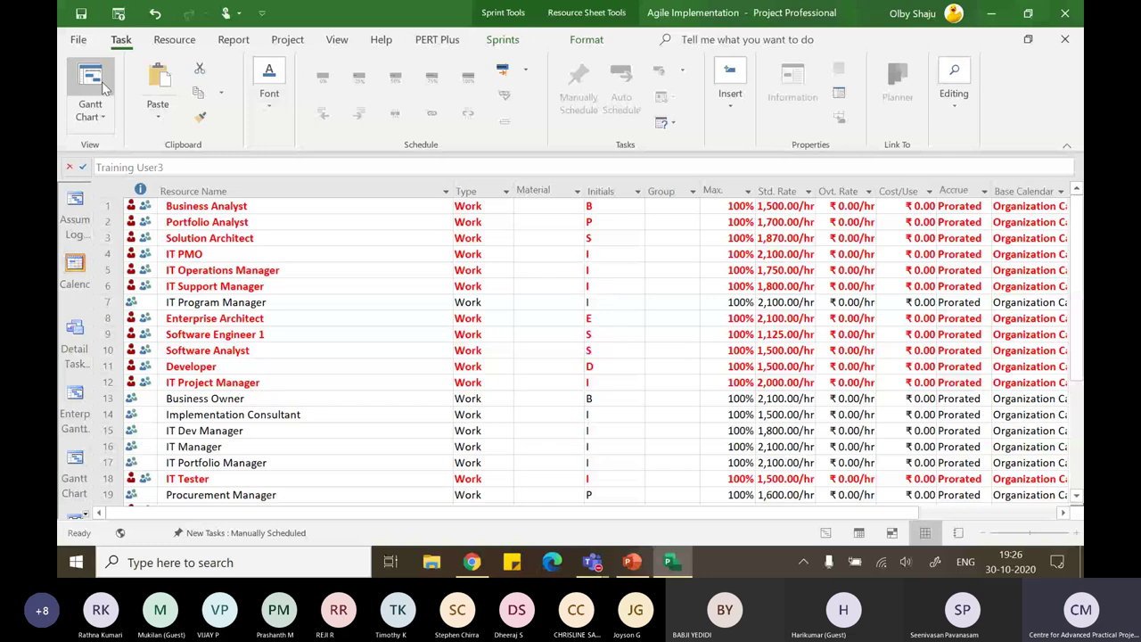
left_click(105, 87)
left_click(337, 346)
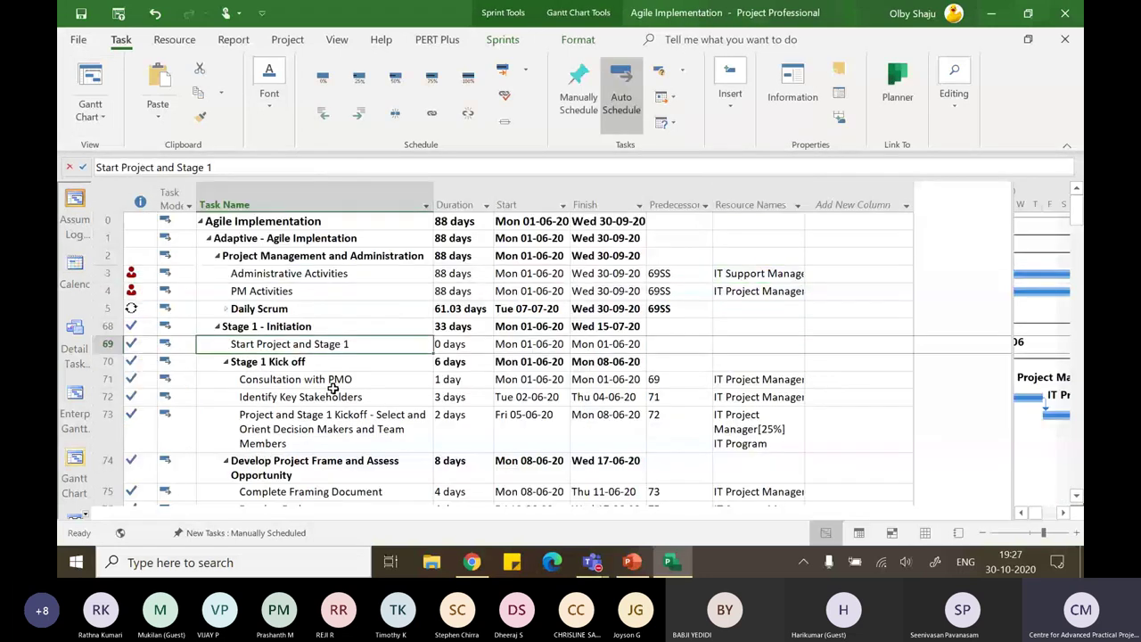
left_click(338, 379)
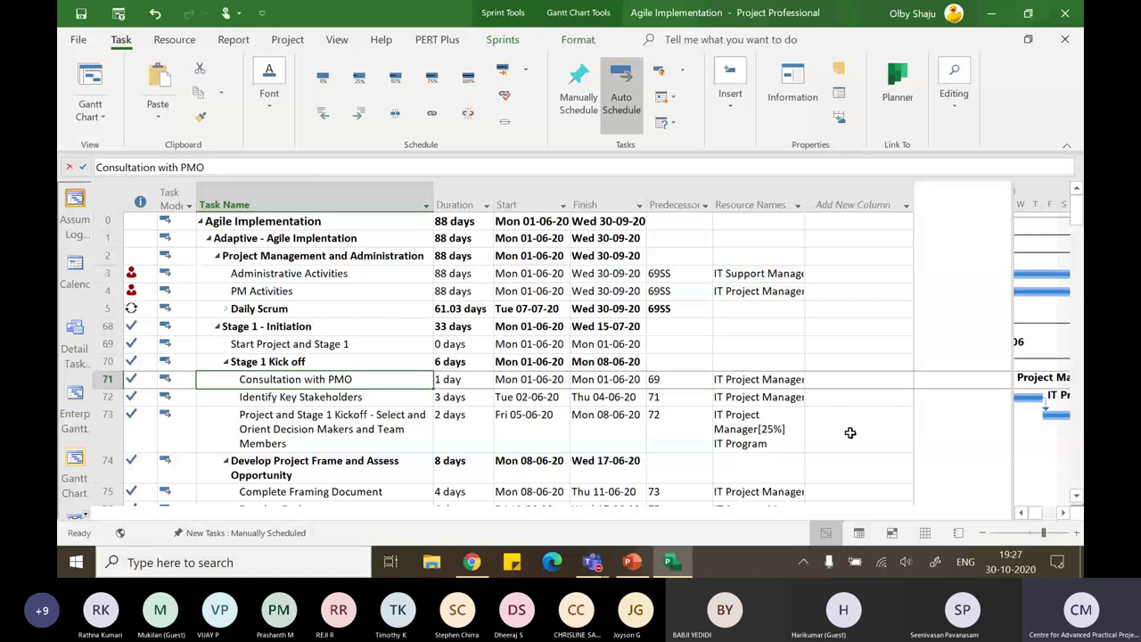
key("Down")
key("Down")
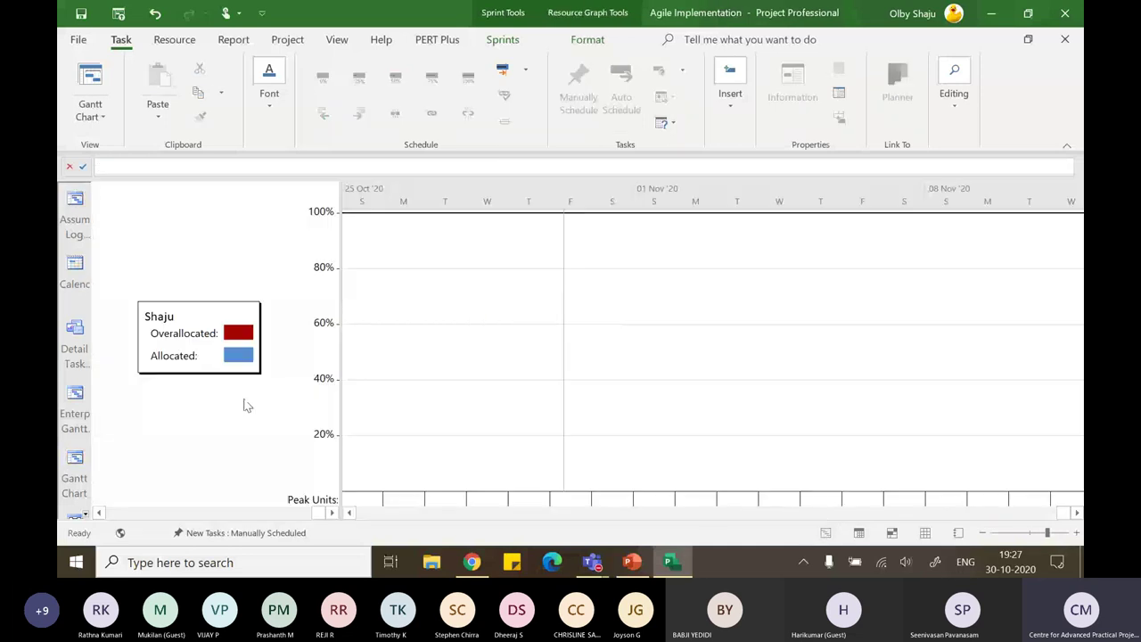
left_click(223, 516)
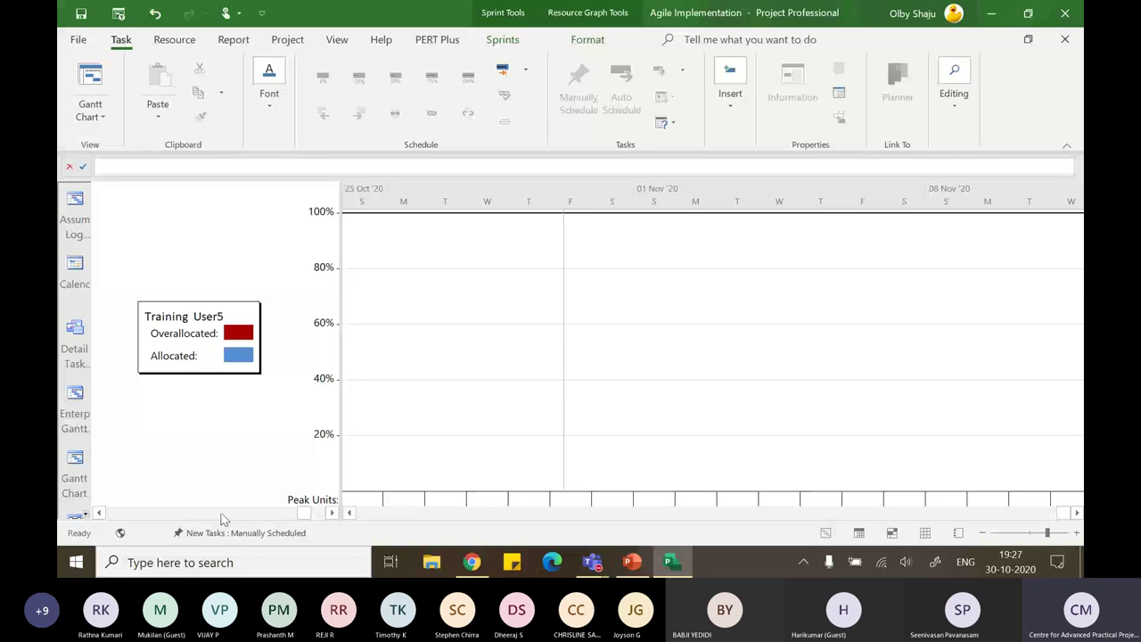
left_click(223, 517)
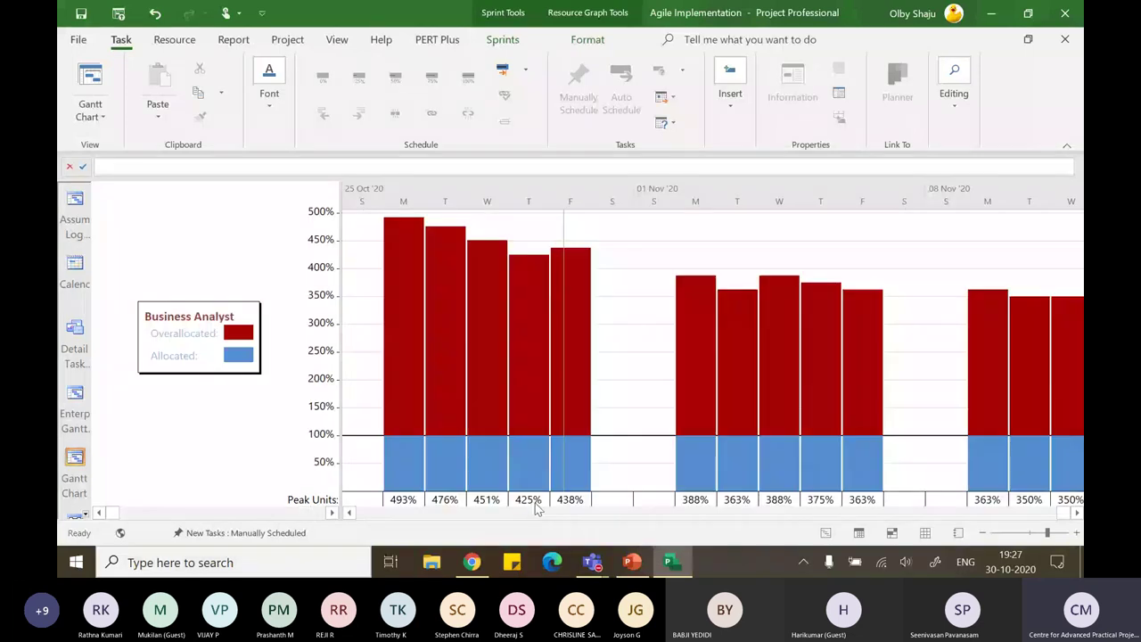
left_click(304, 514)
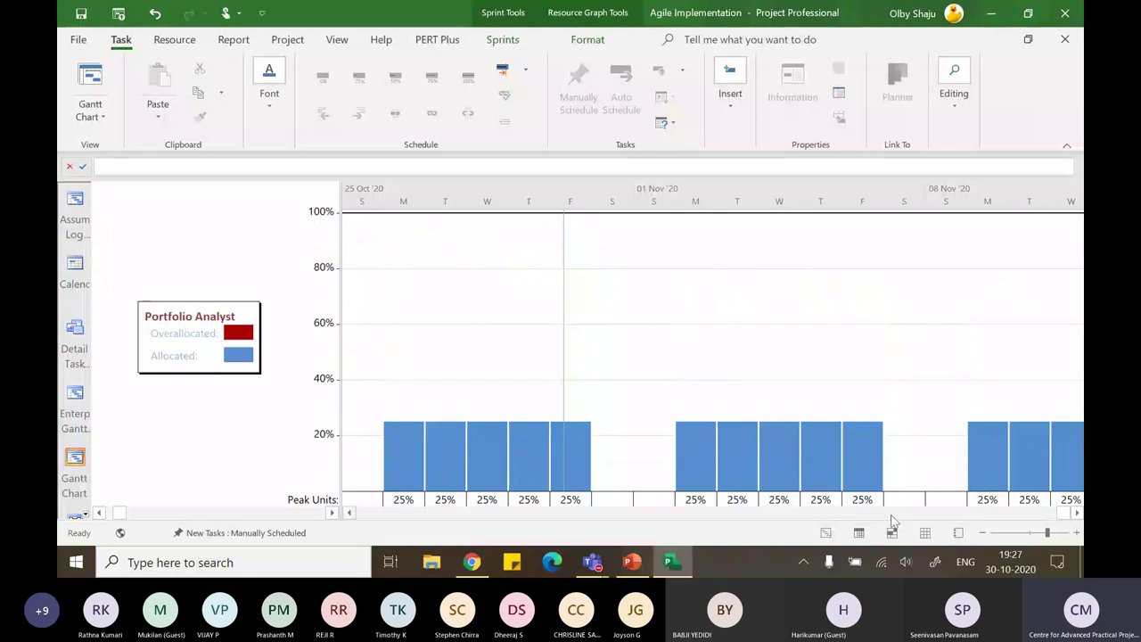
left_click(308, 514)
left_click(308, 515)
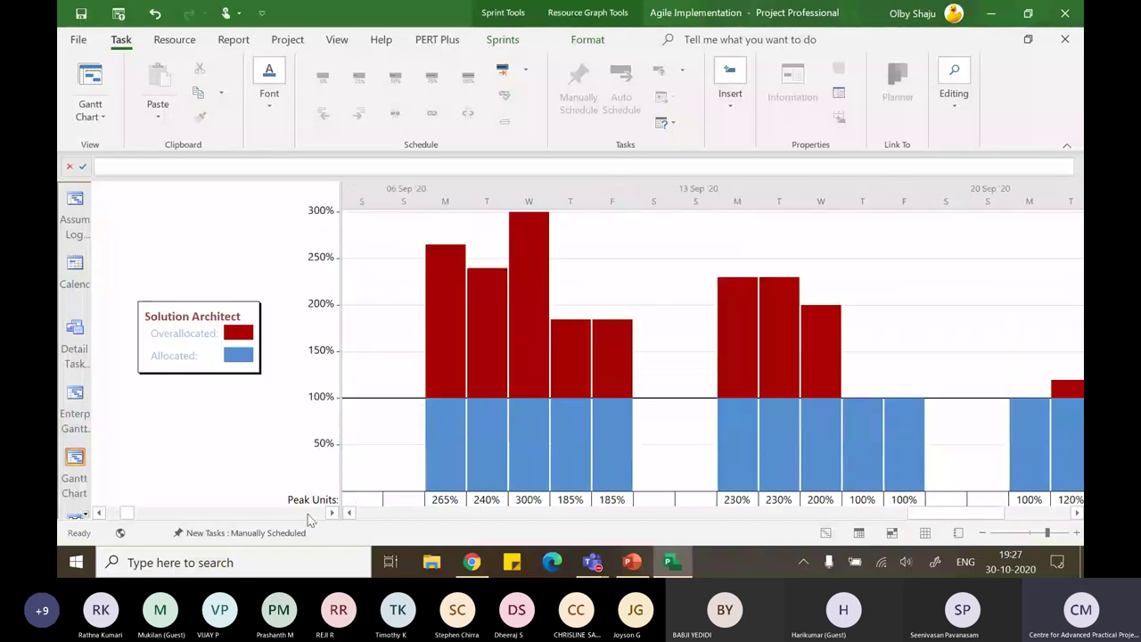
left_click(307, 514)
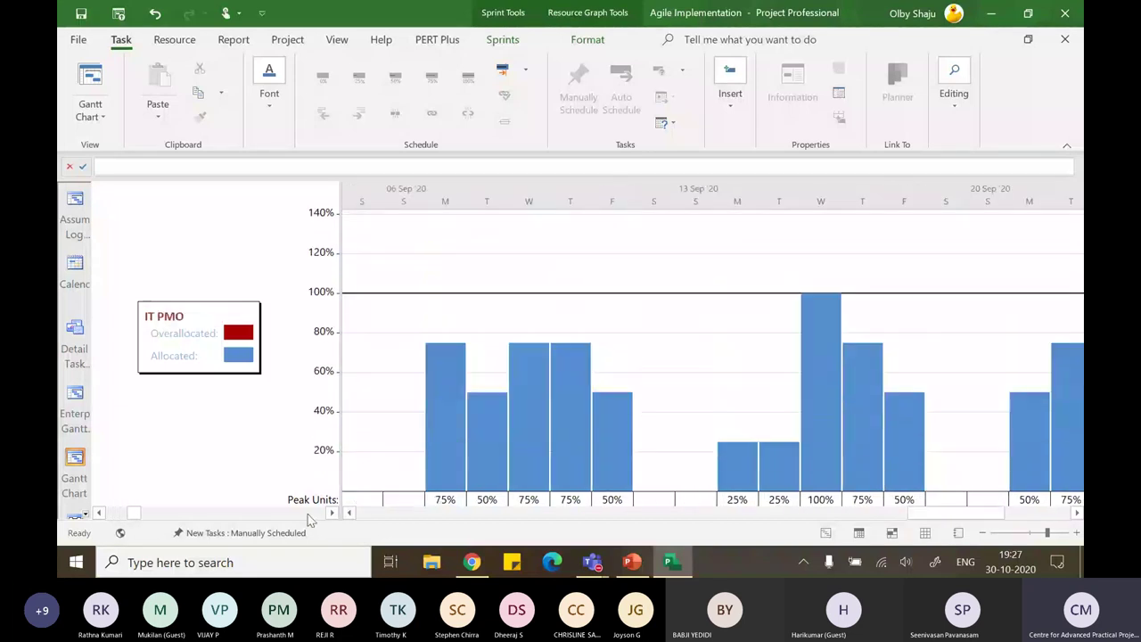
left_click(89, 84)
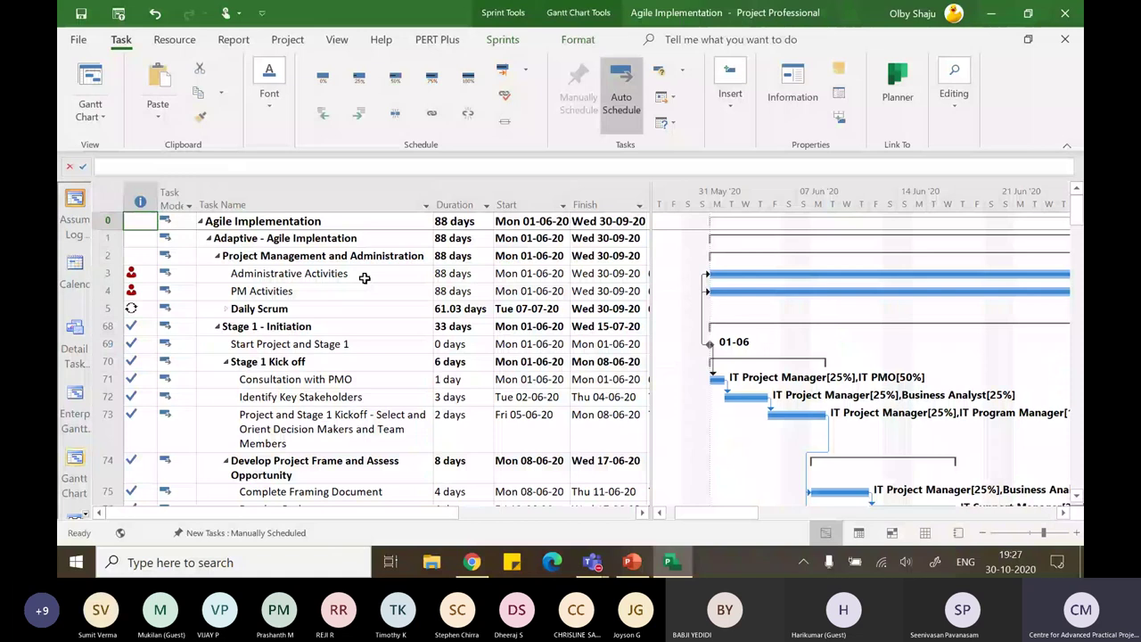
left_click(365, 278)
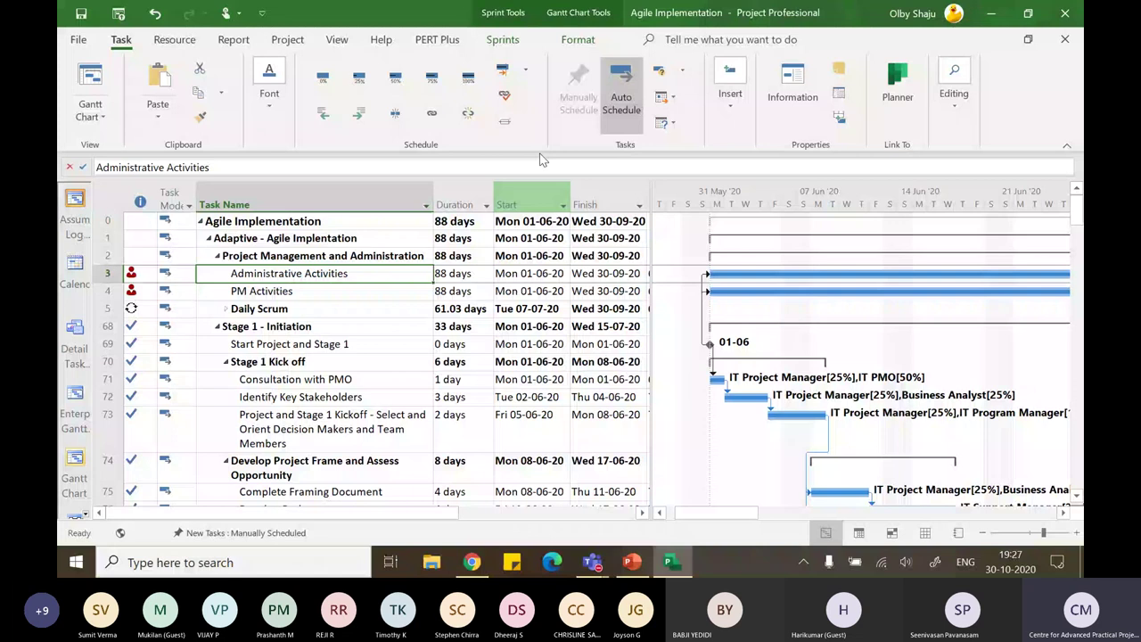
View Business Analyst assignments in Resource Usage, then return to Gantt at Determine initial sprint velocity
left_click(90, 98)
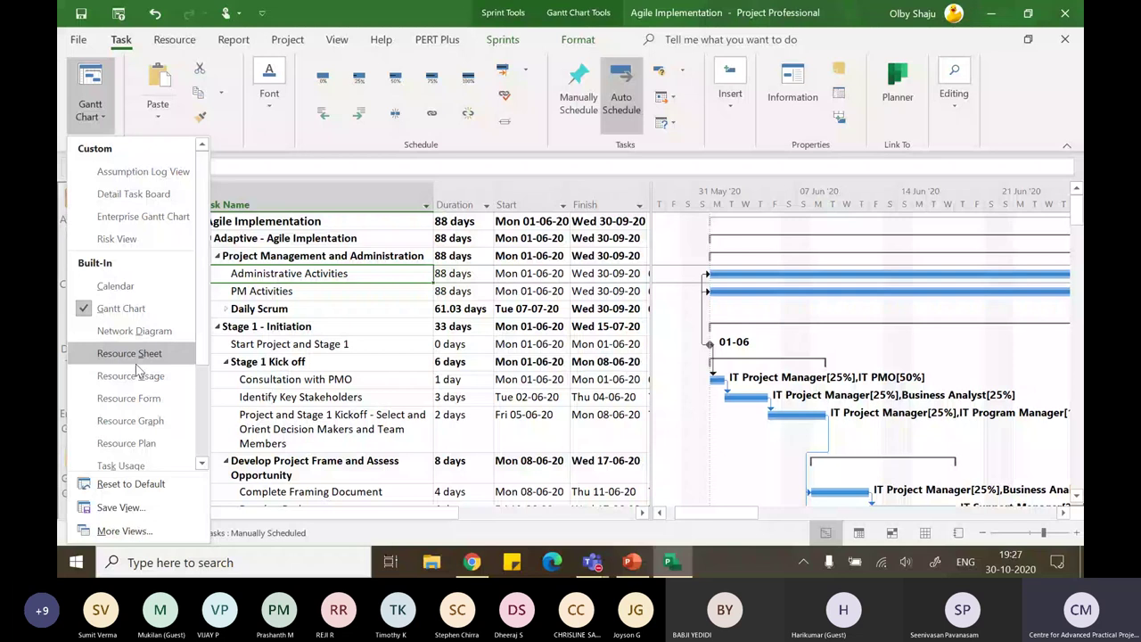
left_click(135, 373)
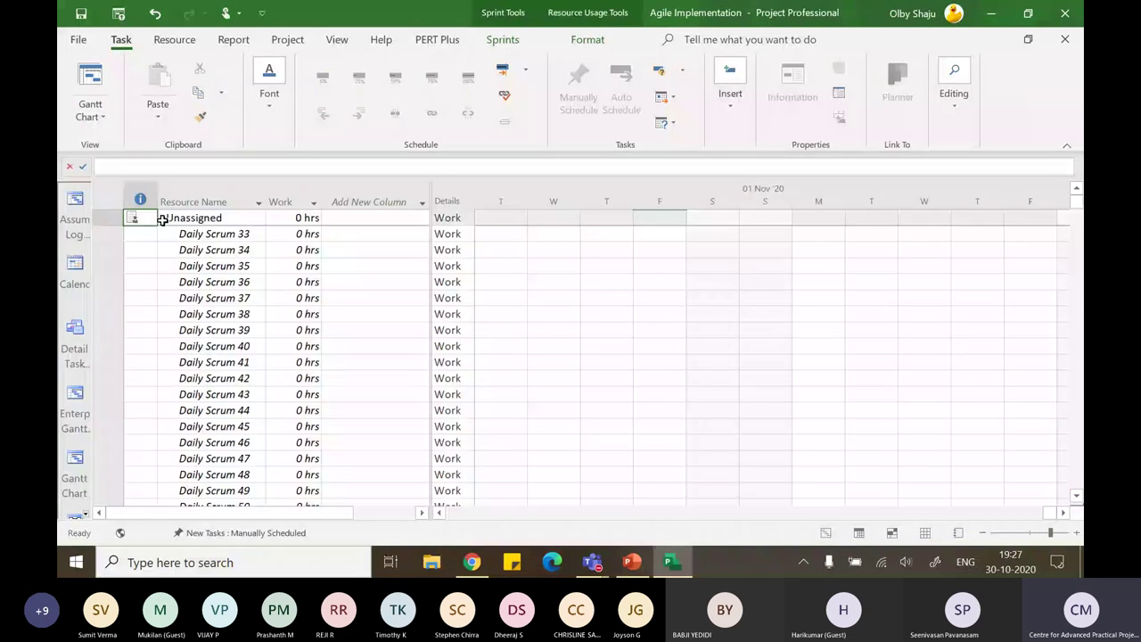
left_click(161, 219)
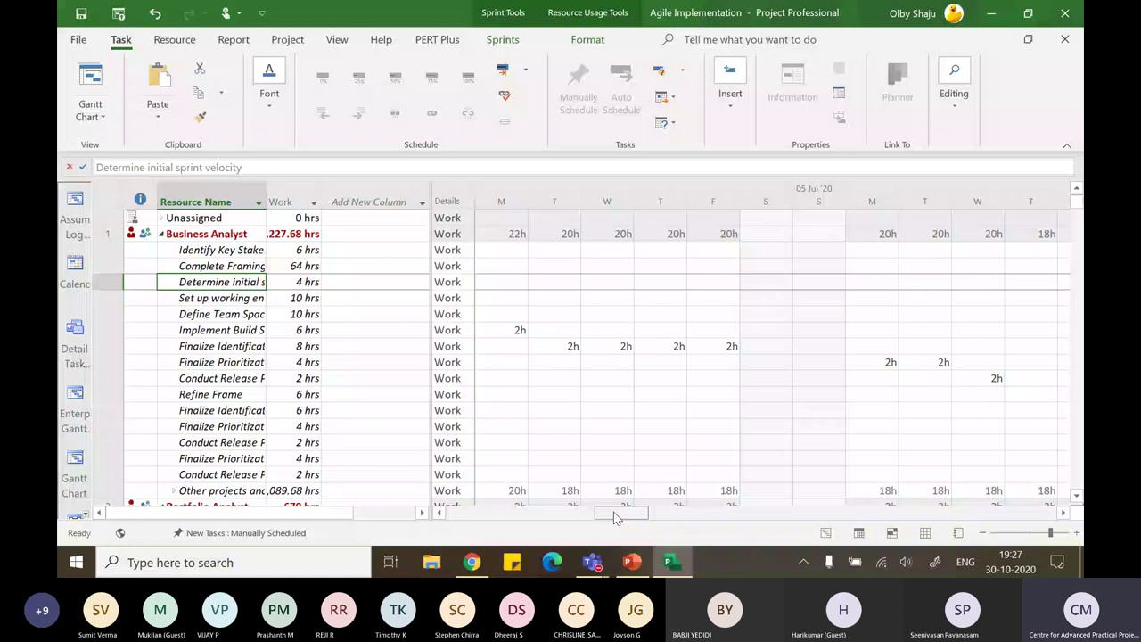
left_click_drag(613, 511, 660, 515)
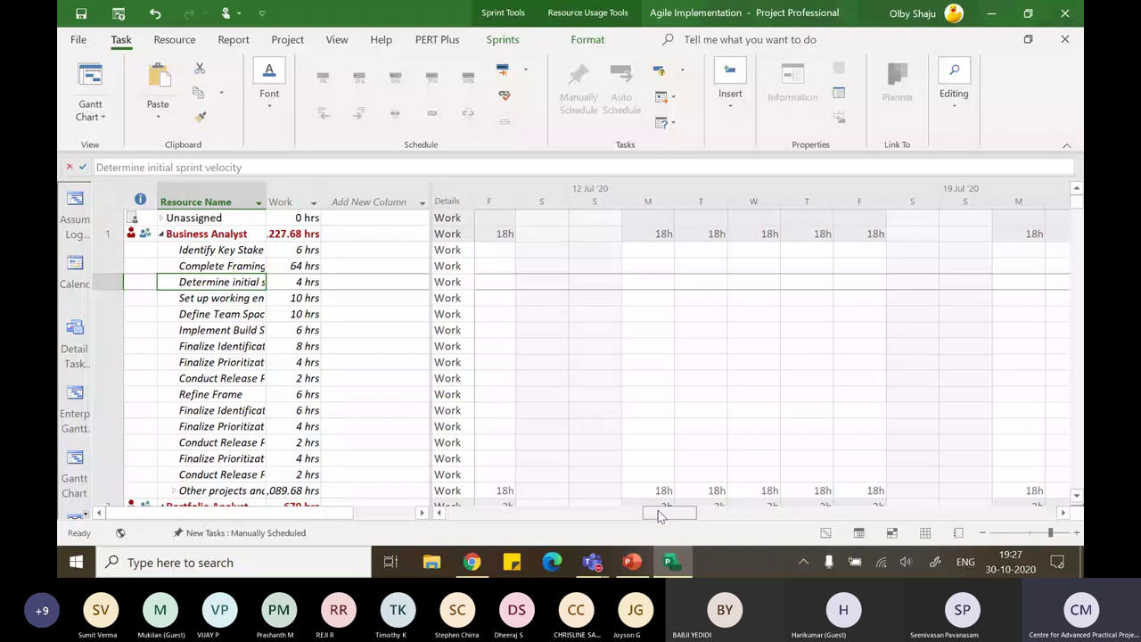
key("ctrl+F6")
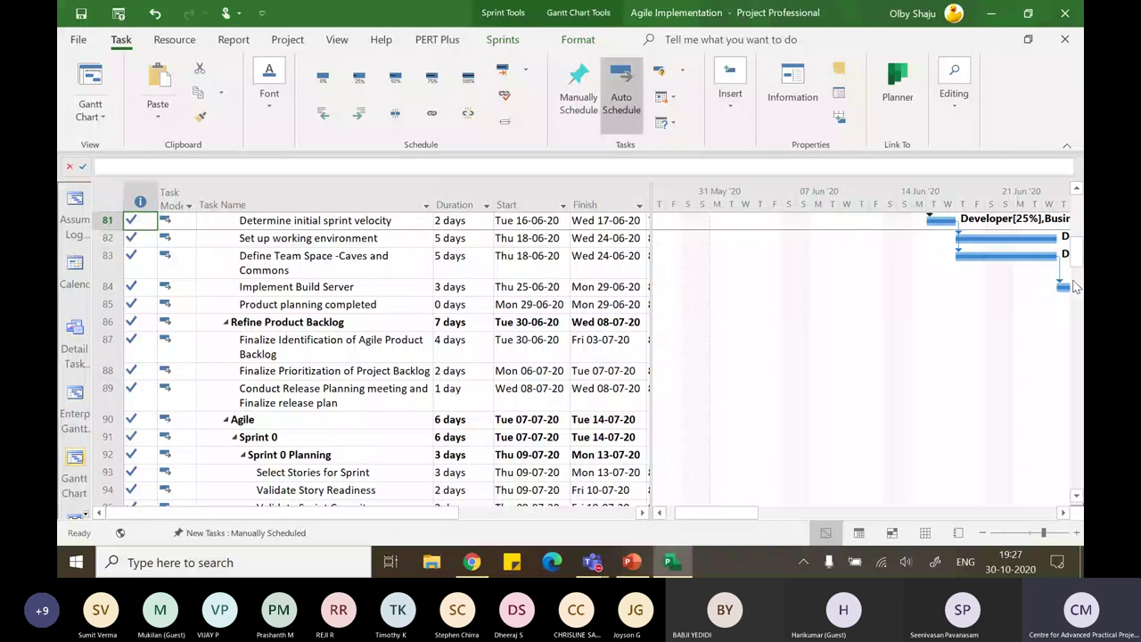
Jump back to the top of the task list and open the View tab's Outline level choices
key("ctrl+F6")
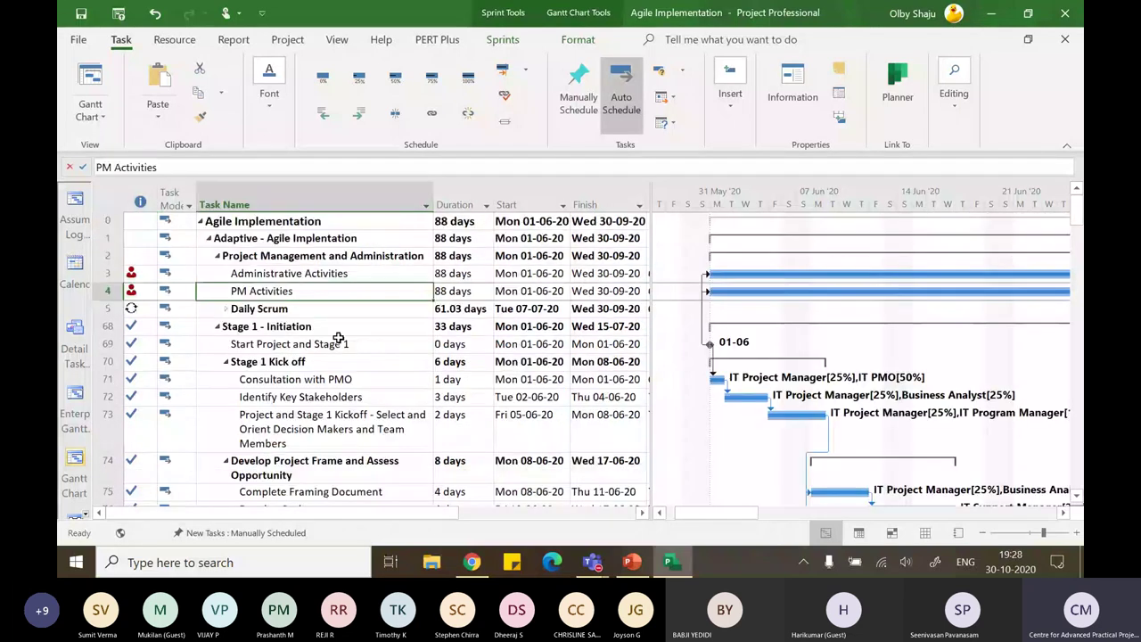
scroll(337, 339, "down", 1)
scroll(337, 338, "up", 1)
scroll(337, 339, "up", 1)
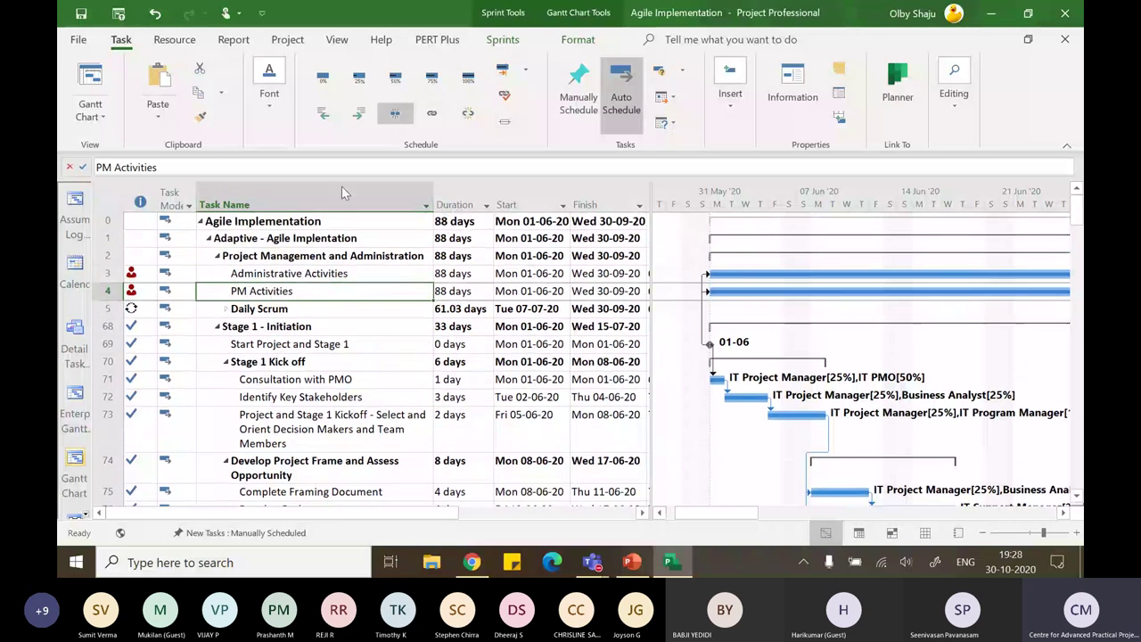
left_click(337, 39)
left_click(471, 92)
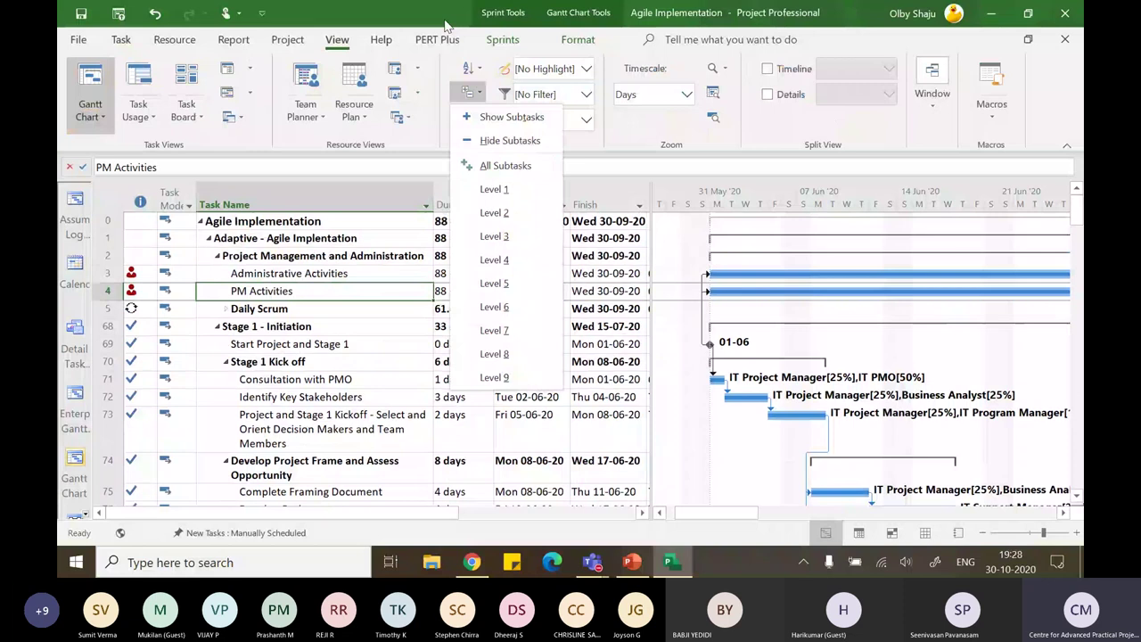
Show the Cost table and check the project's ₹3,387,084.00 actual cost, total cost and ₹81,164.00 variance
left_click(539, 218)
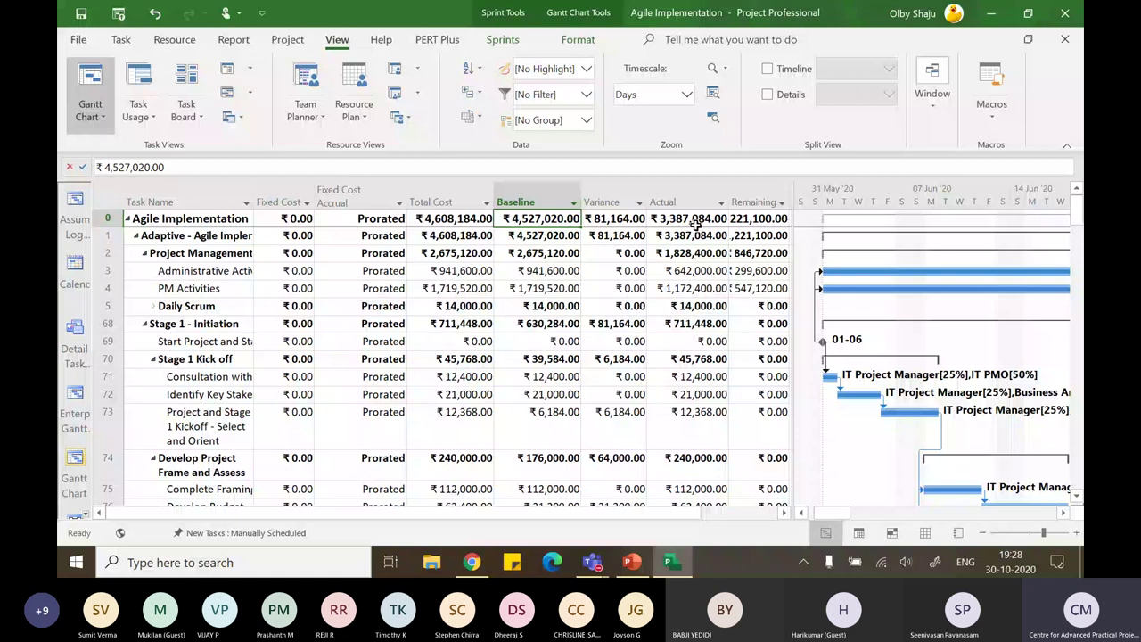
left_click(696, 222)
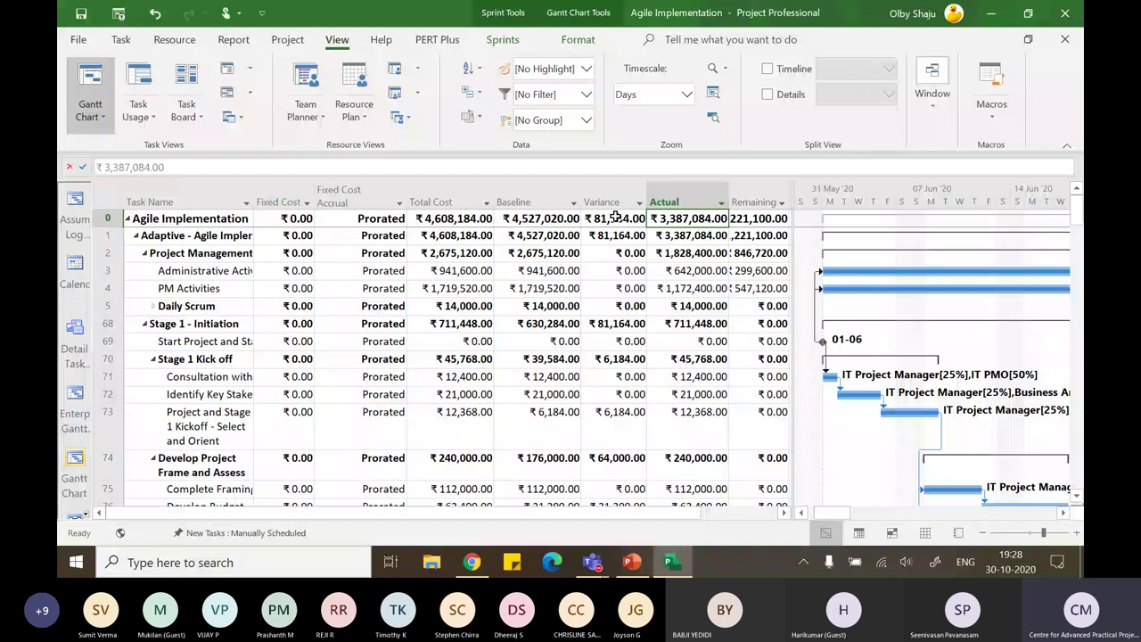
left_click(456, 222)
key("Right")
key("Right")
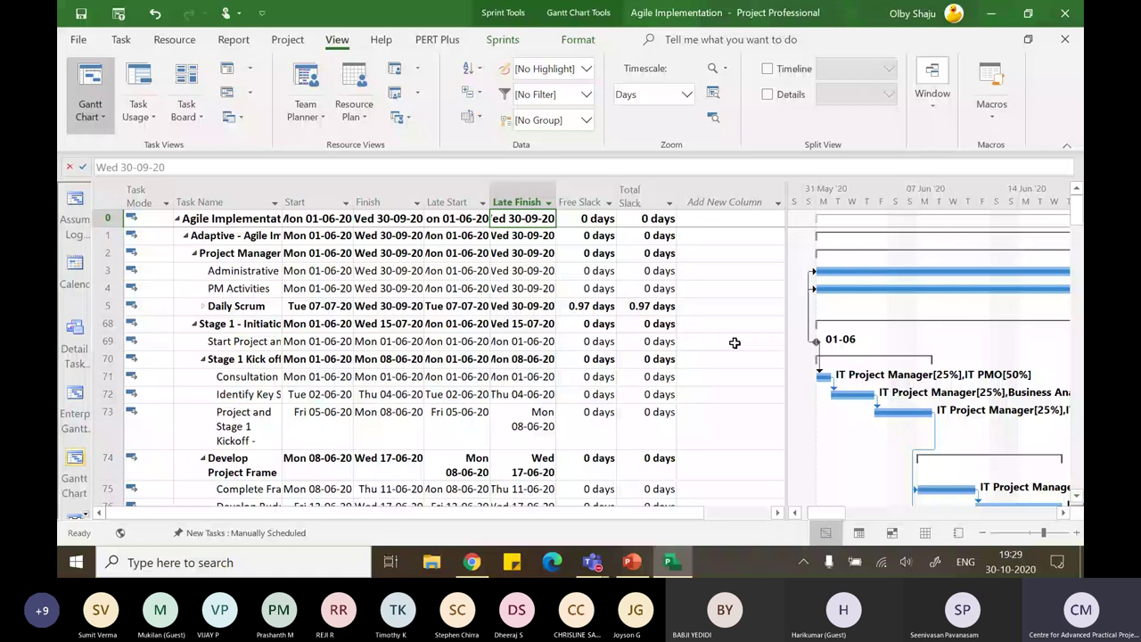
Switch the task sheet to the Variance table and select Administrative Activities
left_click(473, 118)
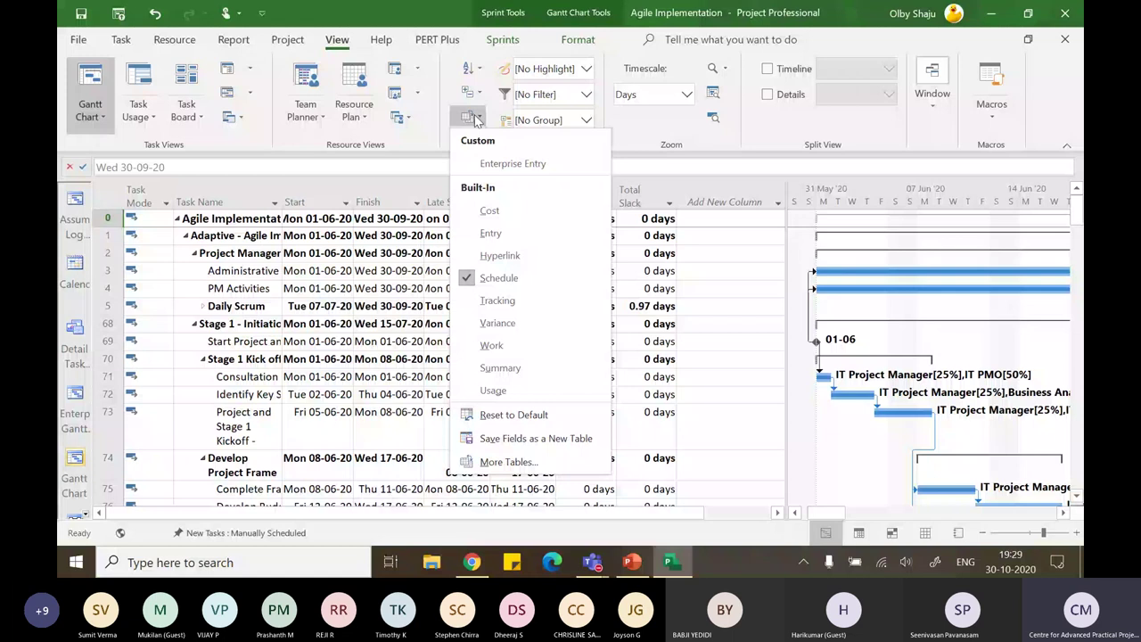
left_click(498, 322)
left_click(243, 271)
Return the task sheet to the Entry table with the Administrative Activities task name selected
left_click(468, 119)
left_click(468, 118)
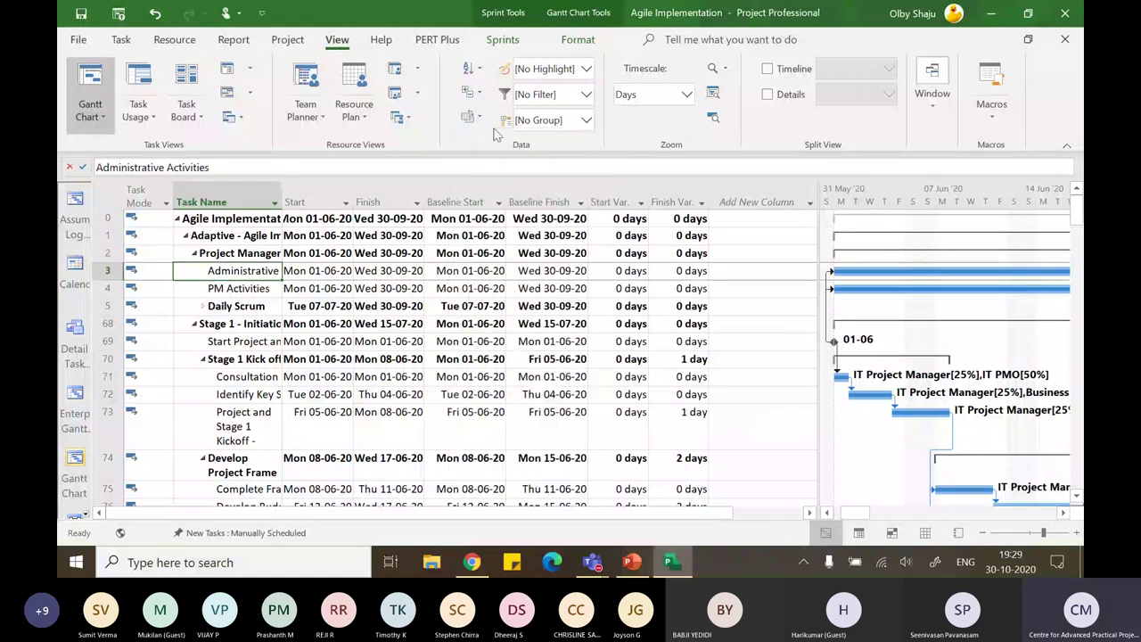
left_click(467, 119)
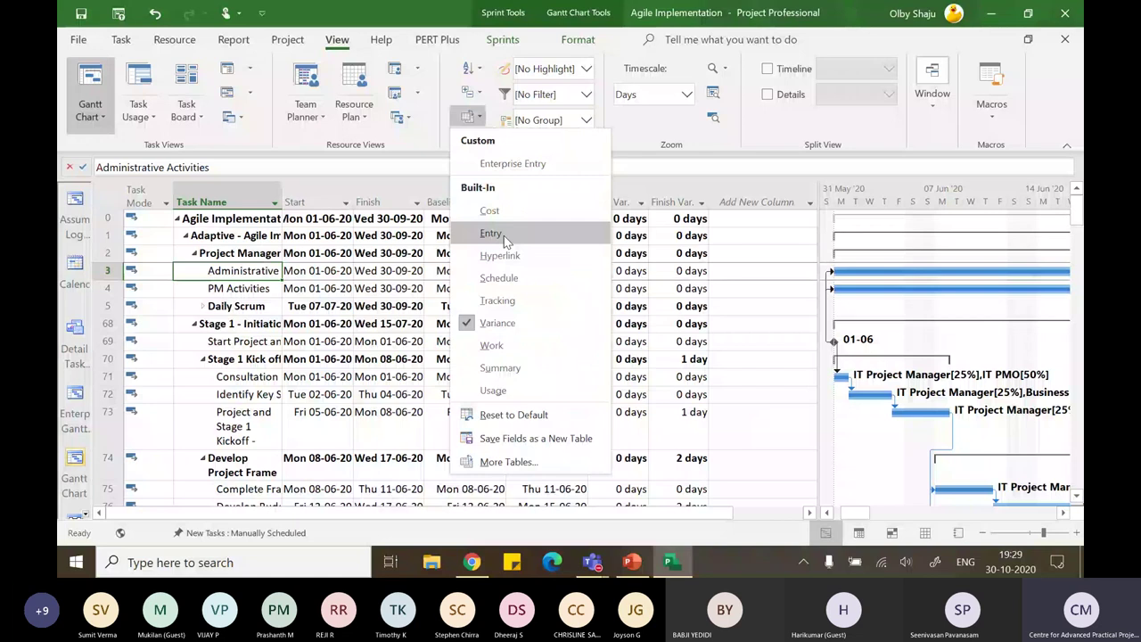
left_click(504, 235)
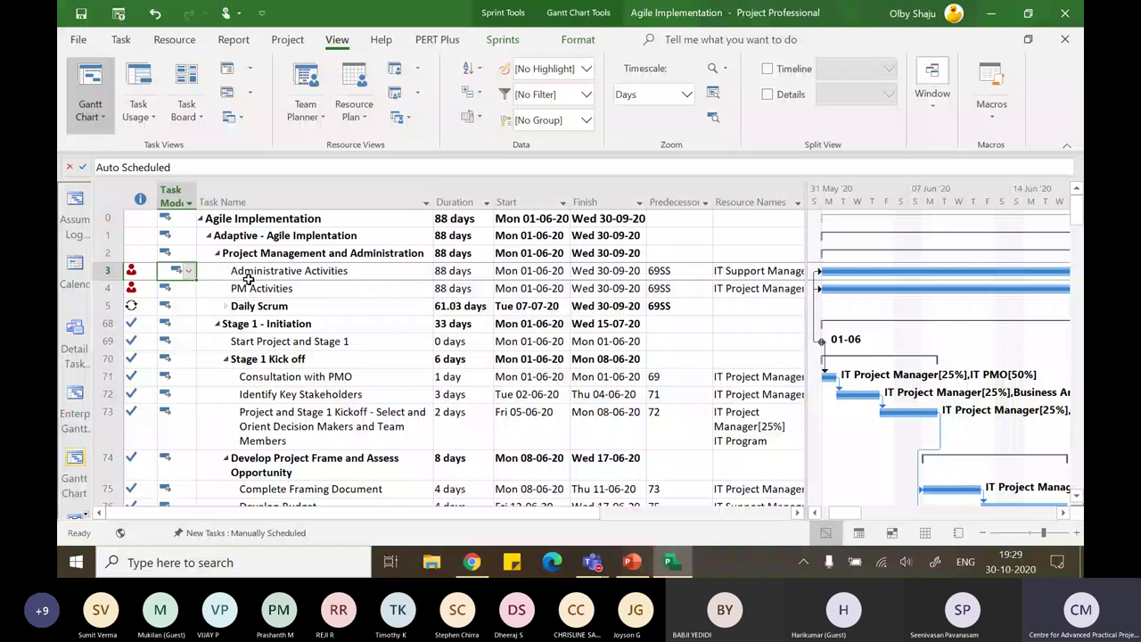
left_click(247, 275)
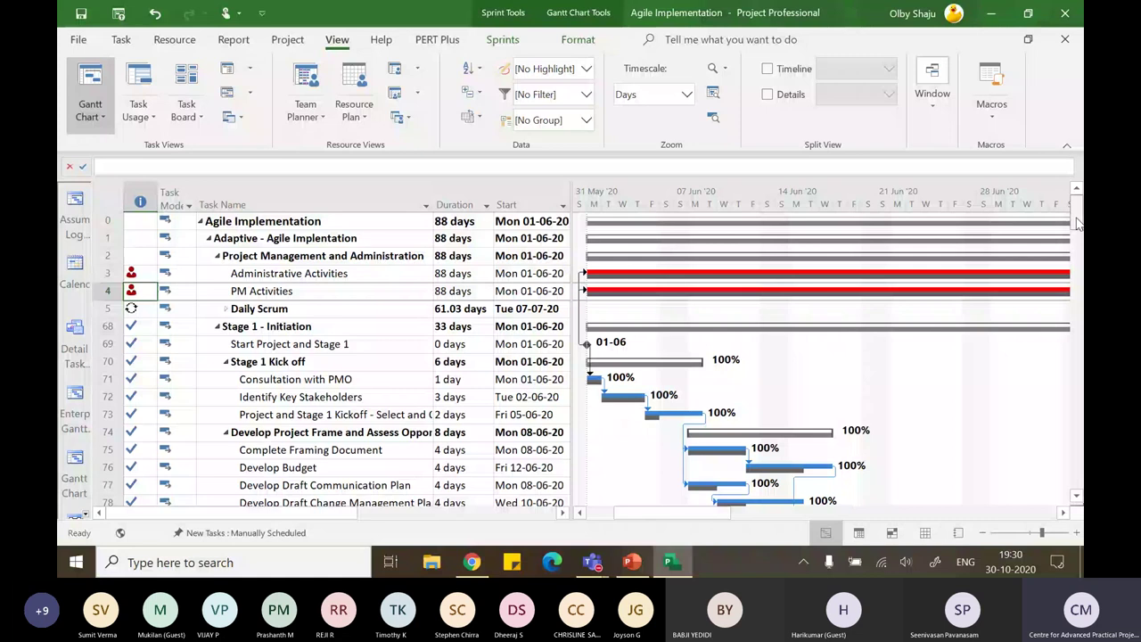
Scroll through the Tracking Gantt tasks and return to the top of the schedule
left_click_drag(1077, 223, 1076, 232)
scroll(489, 230, "up", 3)
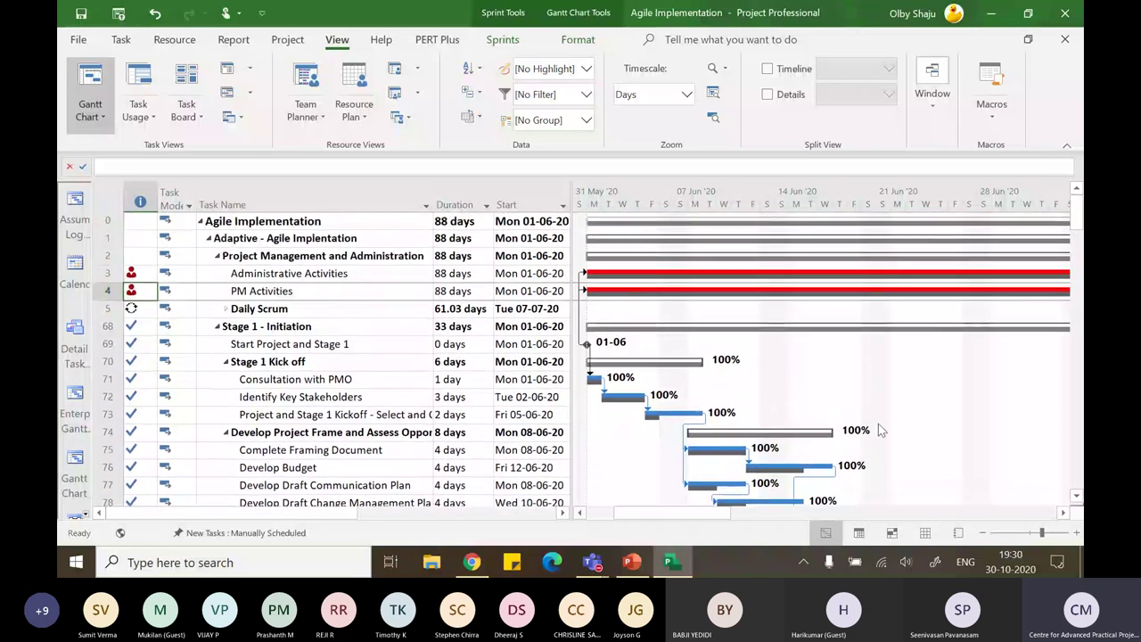
scroll(878, 424, "down", 3)
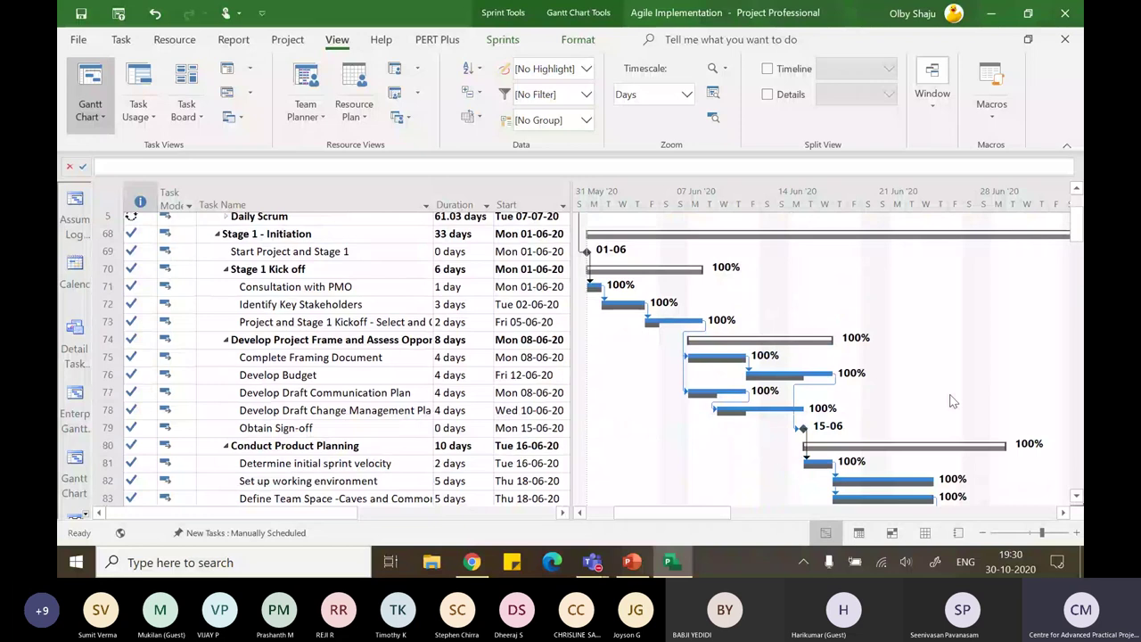
scroll(952, 401, "down", 3)
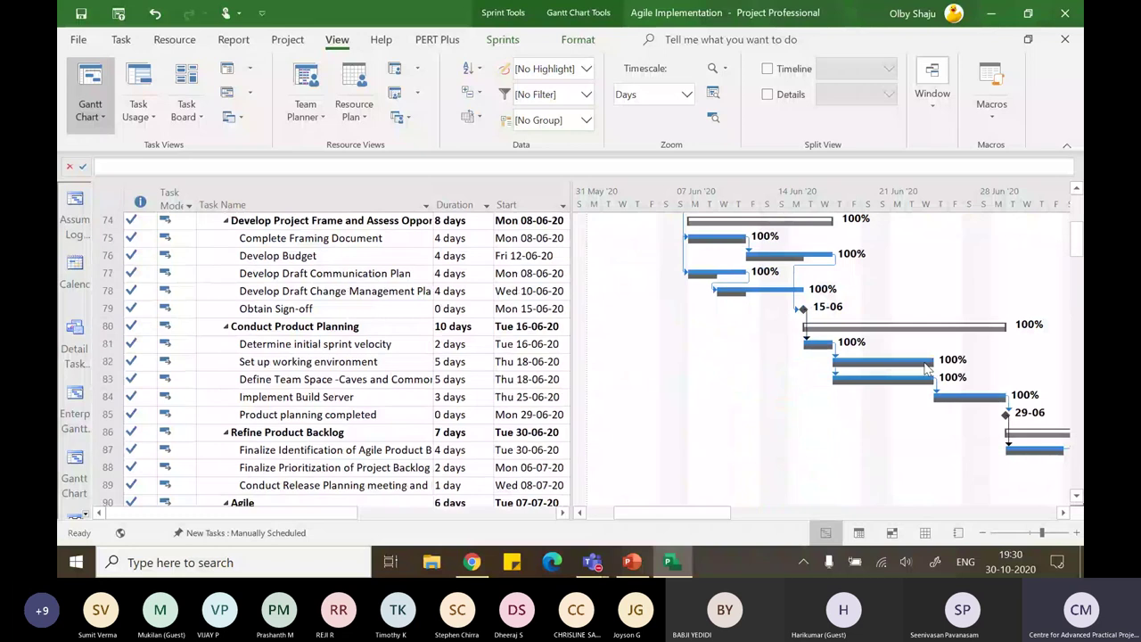
mouse_move(927, 369)
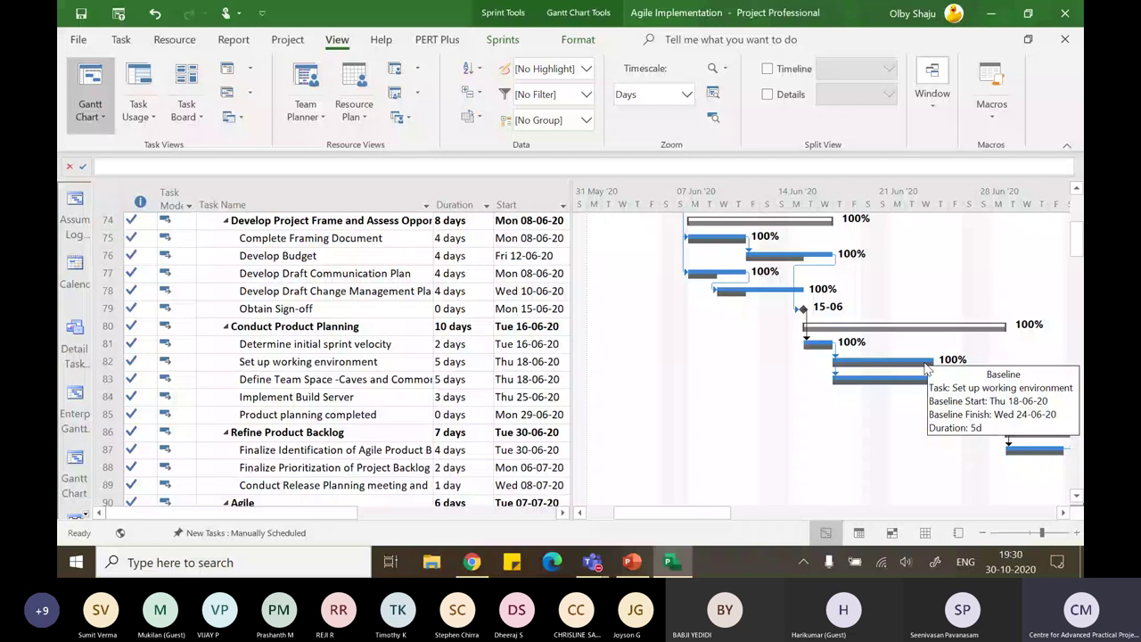
left_click(89, 129)
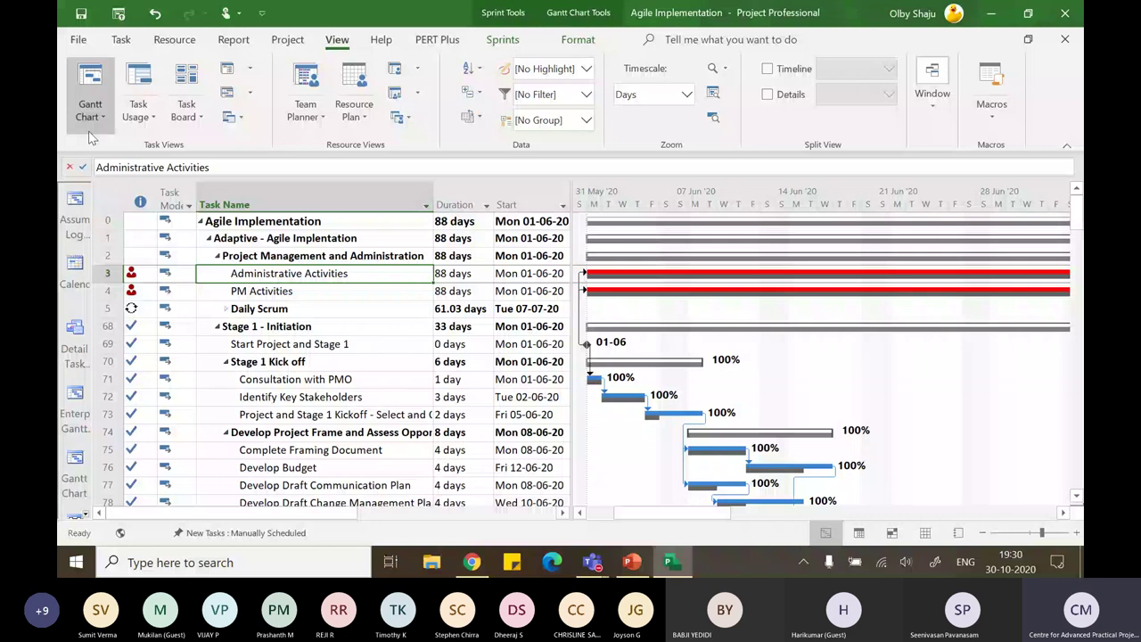
Switch from Tracking Gantt to the built-in Gantt Chart view
left_click(90, 123)
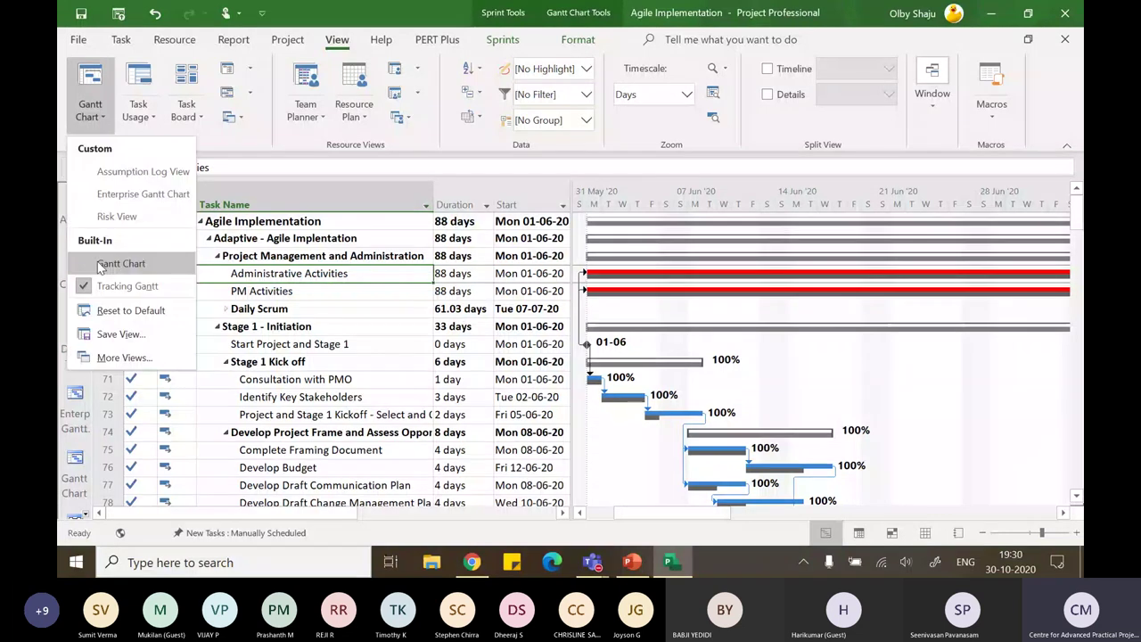
left_click(100, 265)
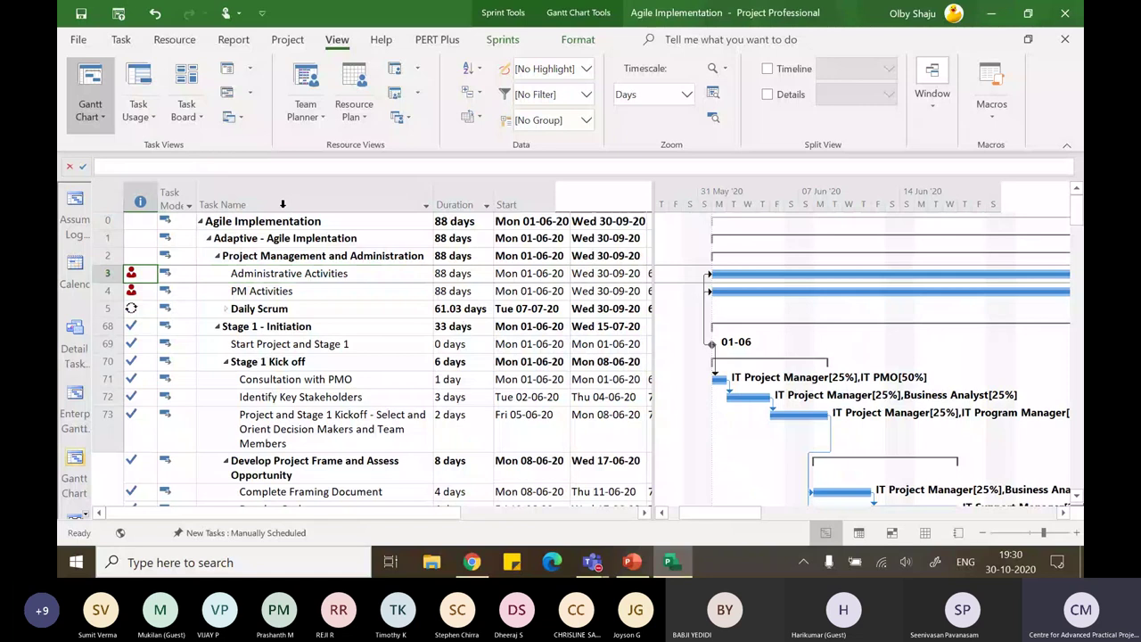
left_click(261, 291)
left_click(233, 39)
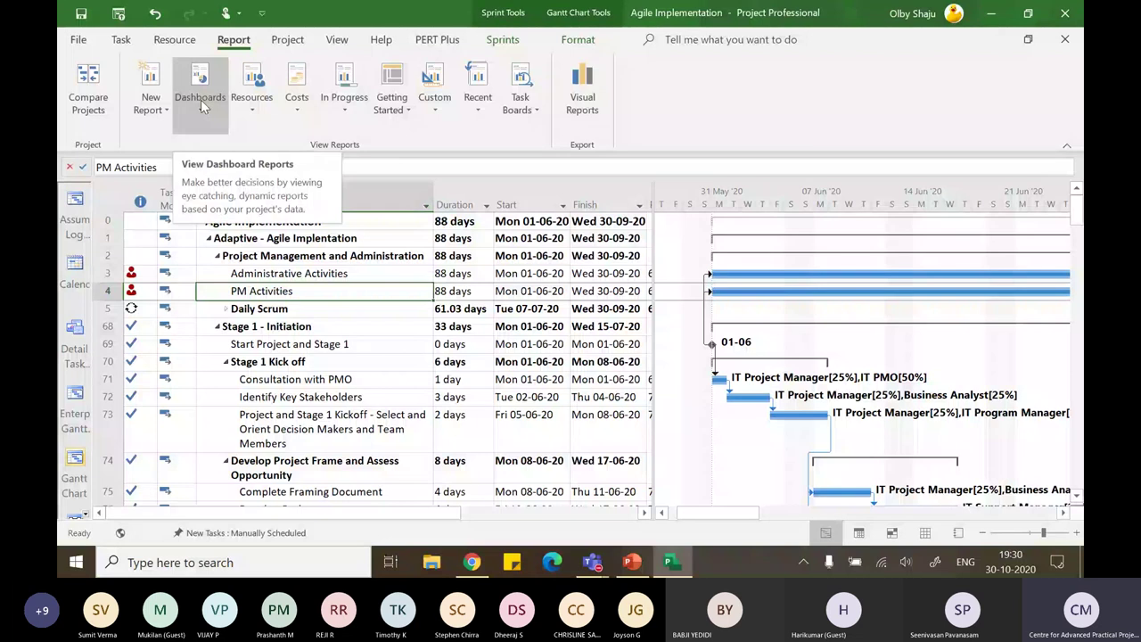
Open the Burndown dashboard, then the Cost Overview dashboard showing ₹4,608,184.00 cost at 75% complete
left_click(201, 99)
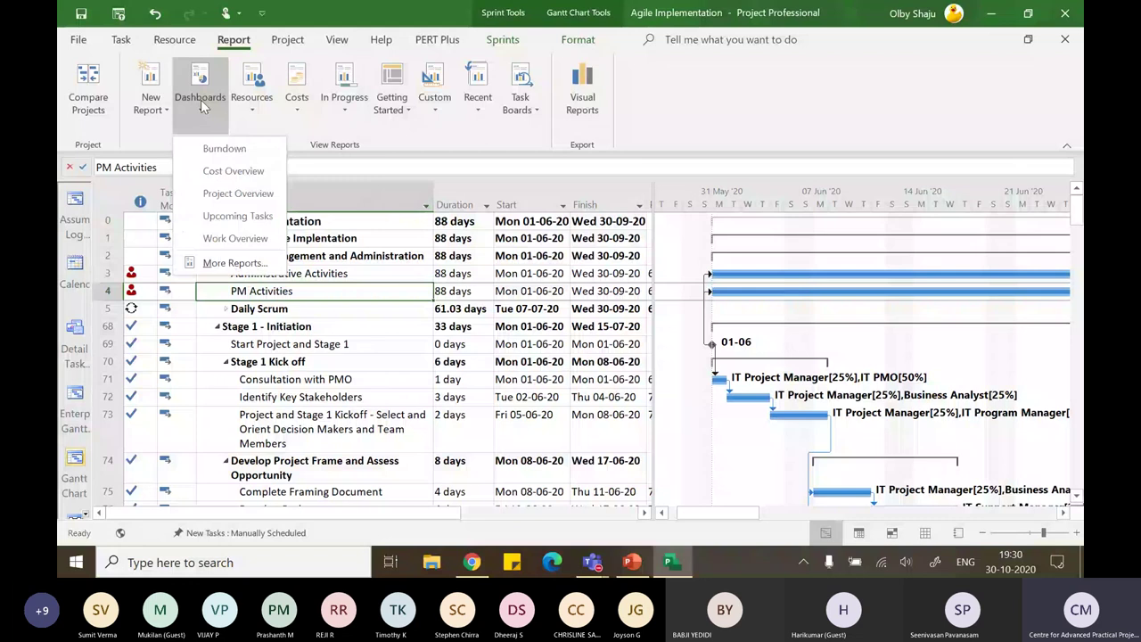
left_click(224, 148)
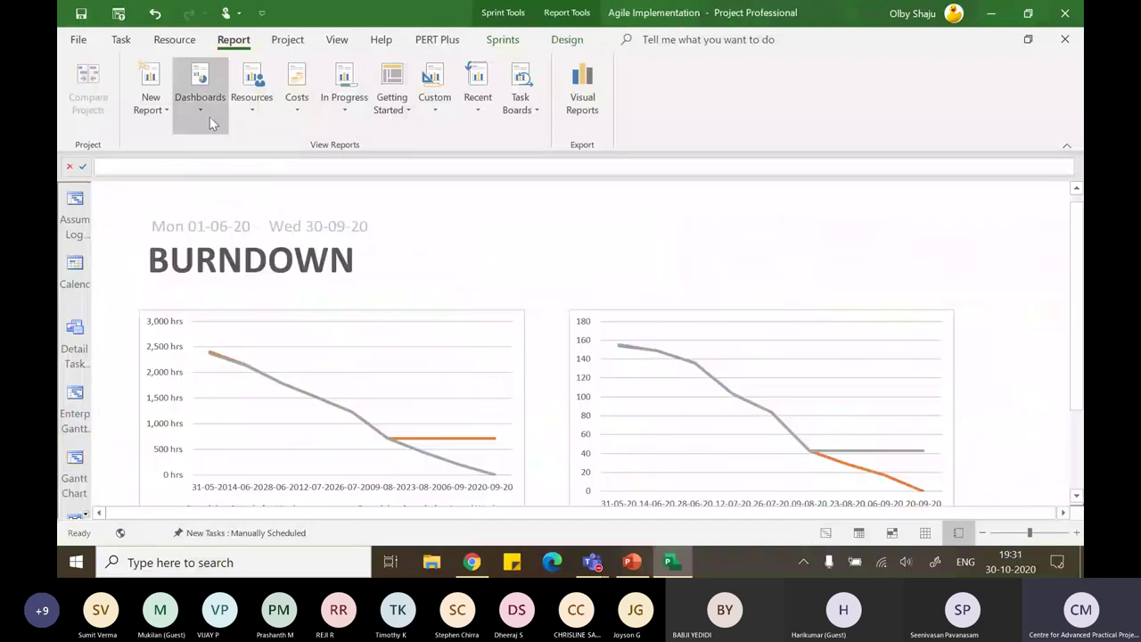
left_click(209, 117)
left_click(230, 173)
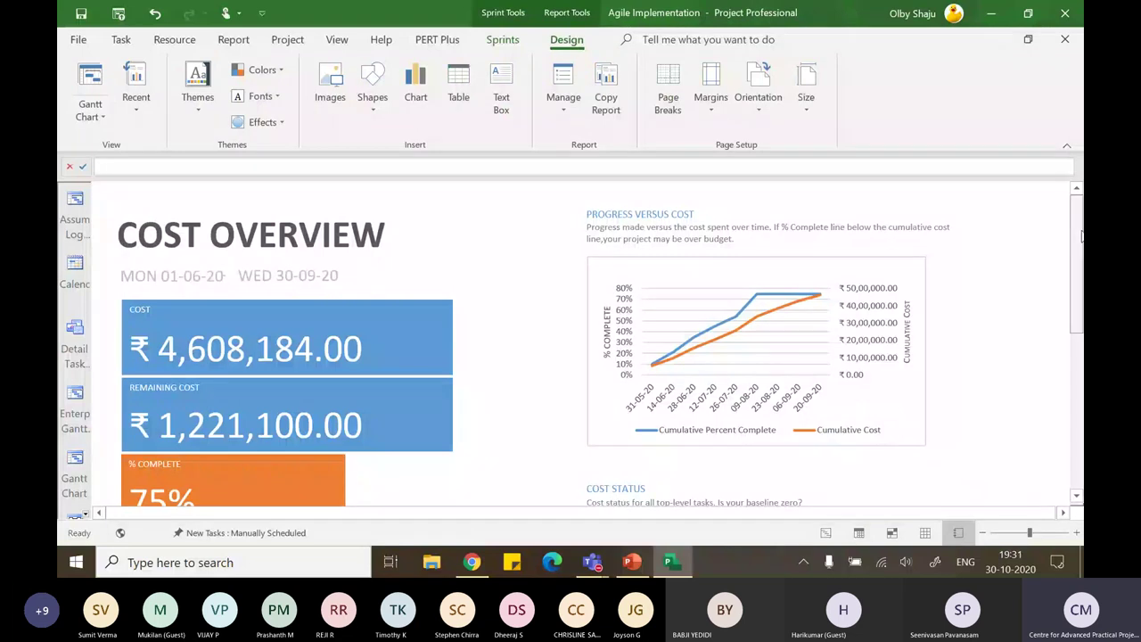
Scroll down the Cost Overview report to review its Cost Status table
left_click_drag(1081, 236, 1081, 342)
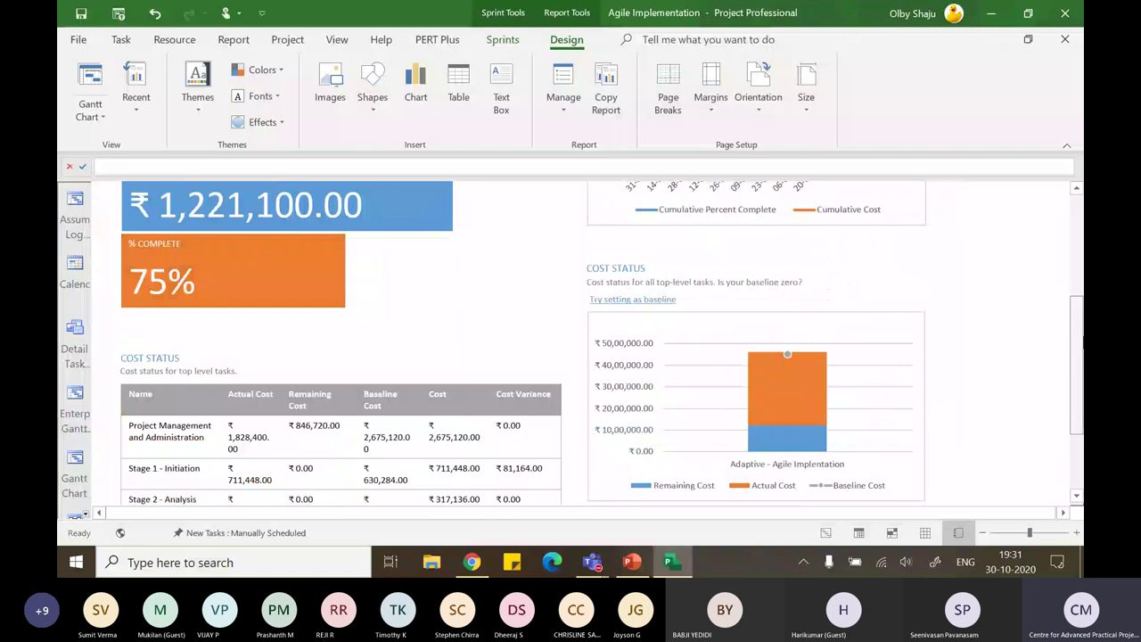
left_click_drag(1081, 342, 1081, 398)
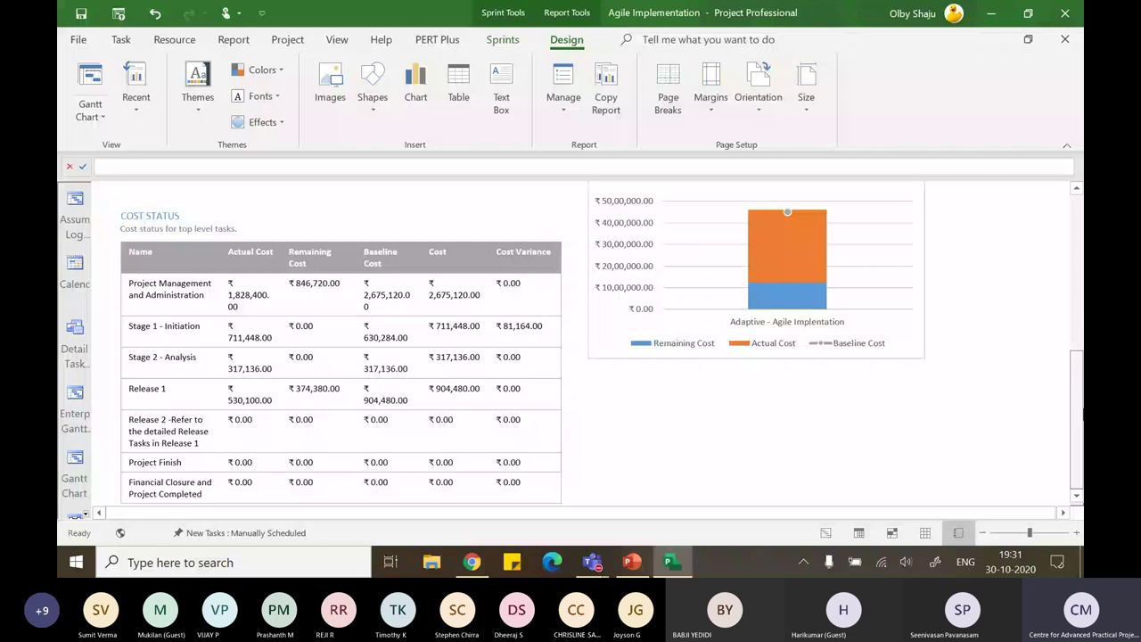
left_click_drag(1081, 392, 960, 152)
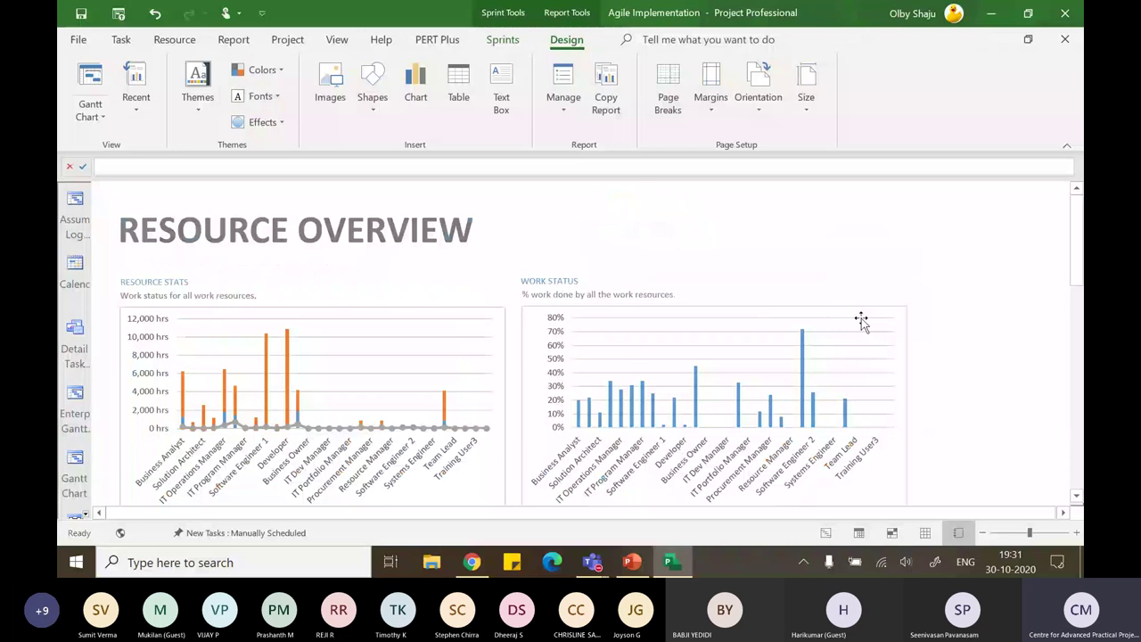
Scroll through the Resource Overview status figures, then open the Cash Flow cost report
left_click_drag(1077, 261, 1076, 271)
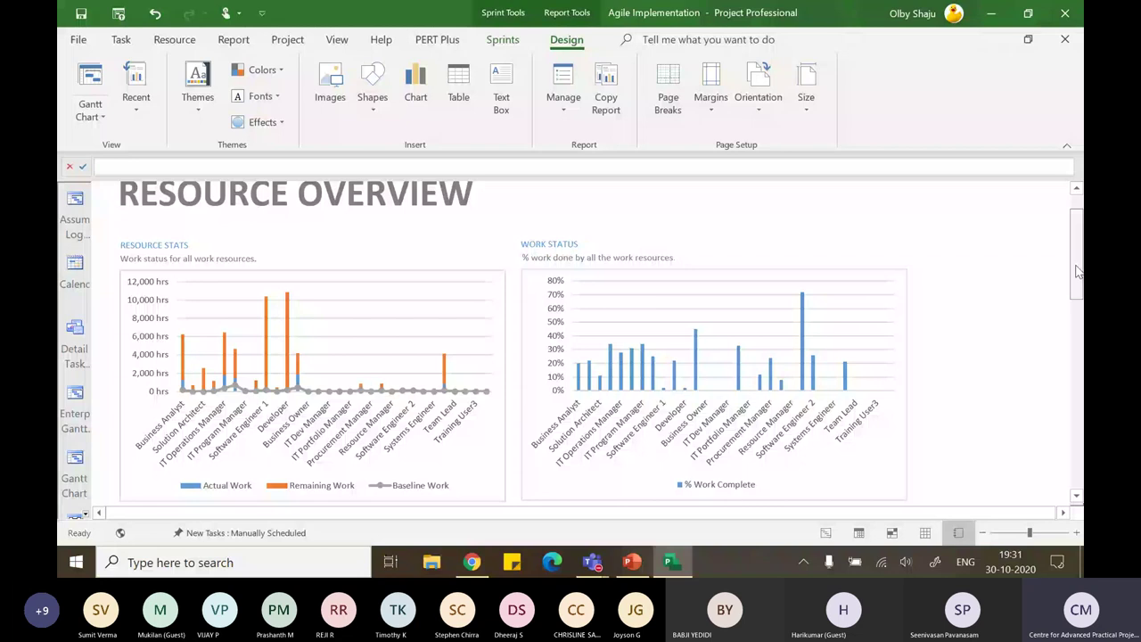
left_click_drag(1077, 271, 1077, 333)
left_click(234, 39)
left_click(295, 110)
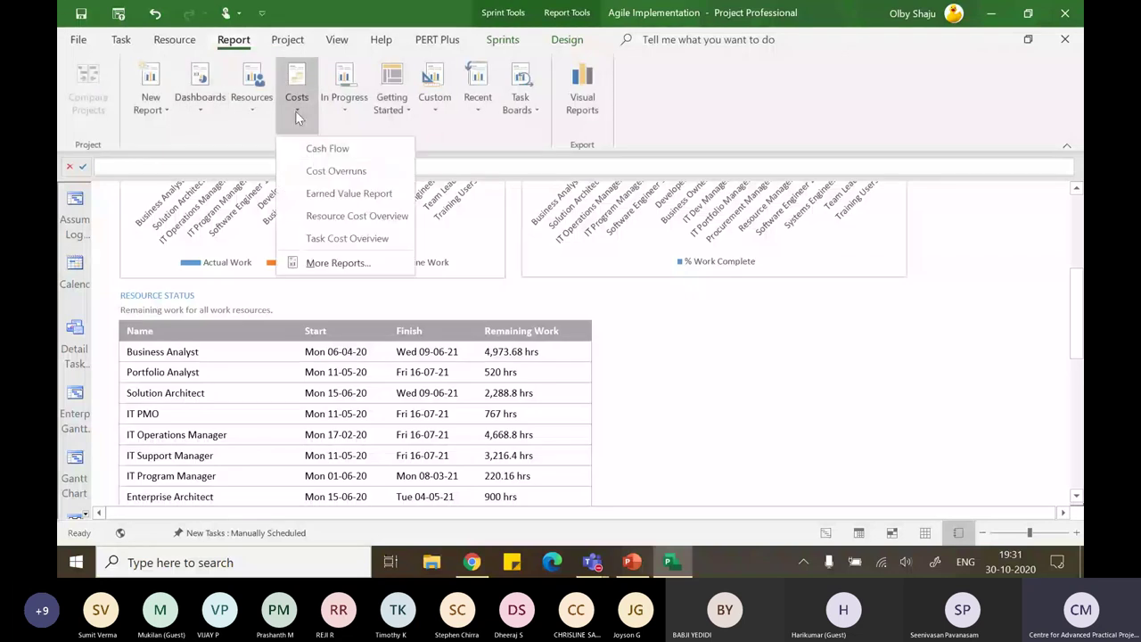
left_click(314, 154)
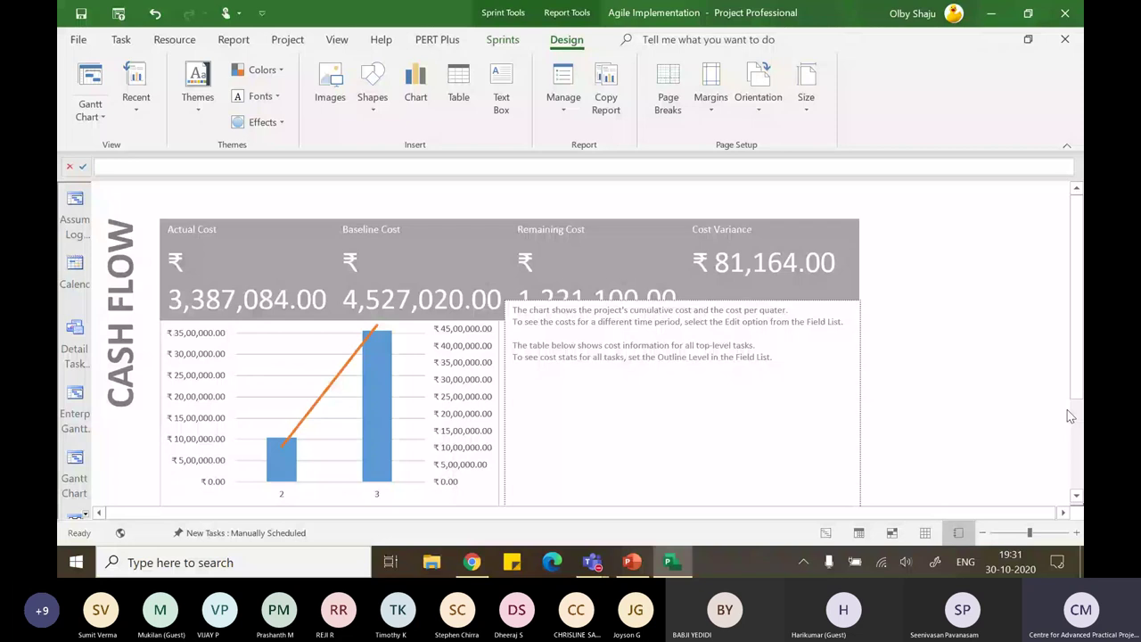
Set the Cash Flow chart's timescale units to Weeks instead of Quarters
scroll(1070, 417, "down", 1)
left_click(489, 351)
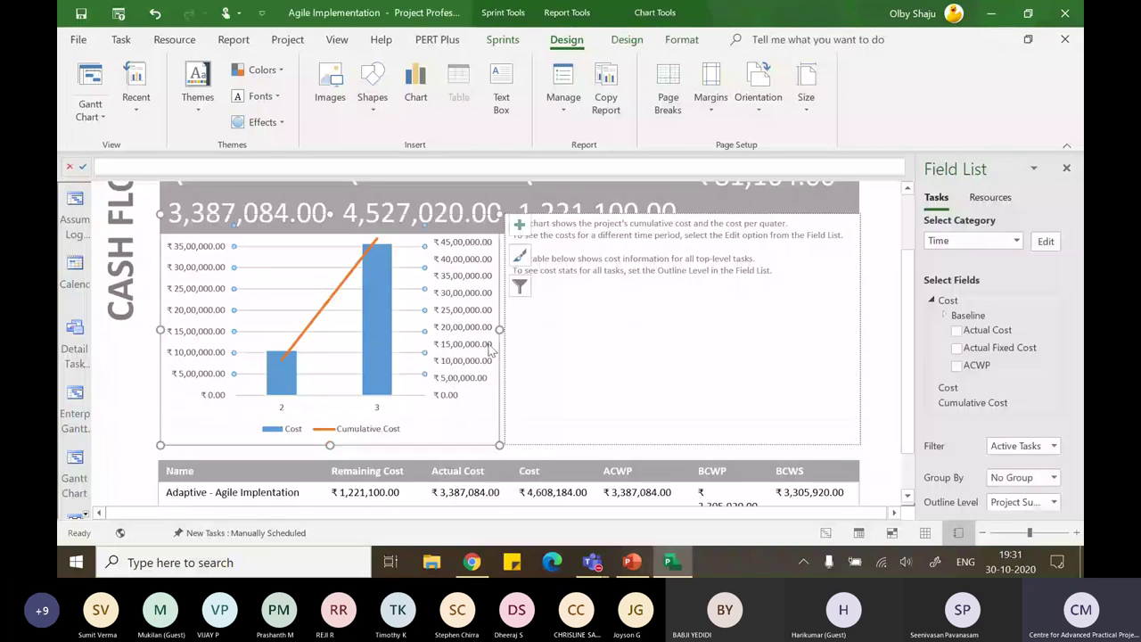
left_click(1045, 241)
left_click(597, 234)
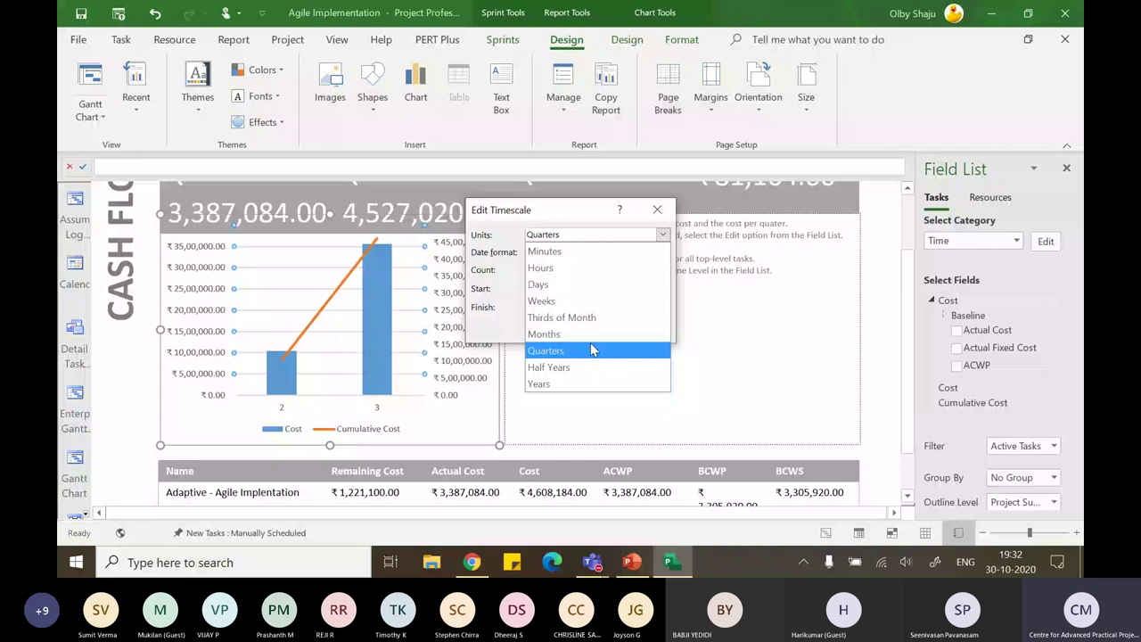
left_click(541, 301)
key("Return")
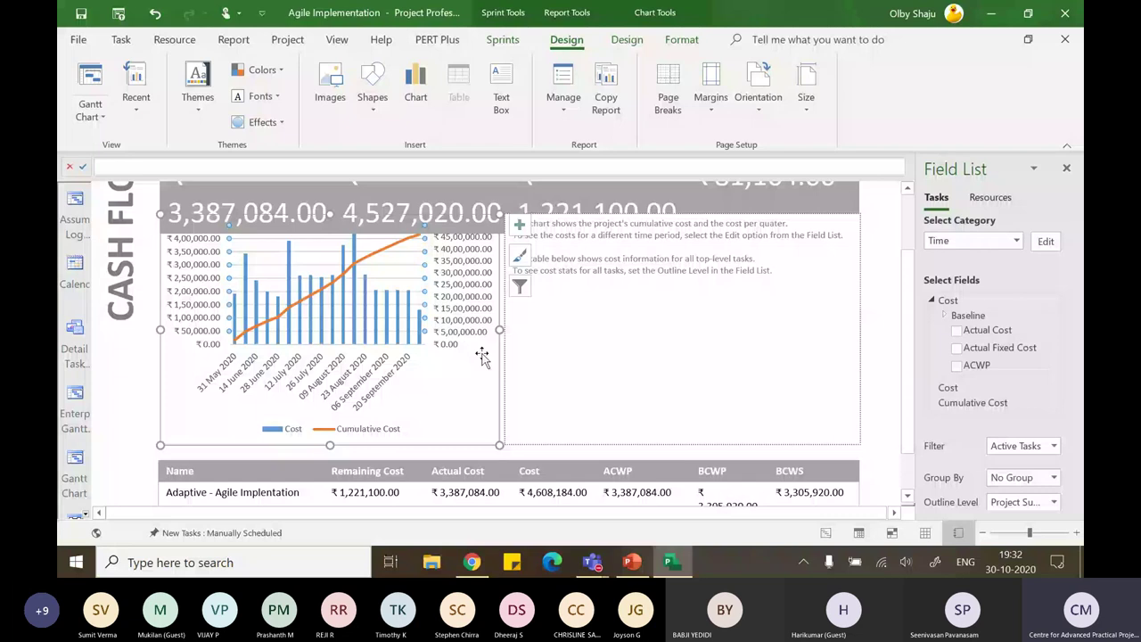
Scroll the Earned Value Over Time chart, then close the workbook without saving
left_click(234, 39)
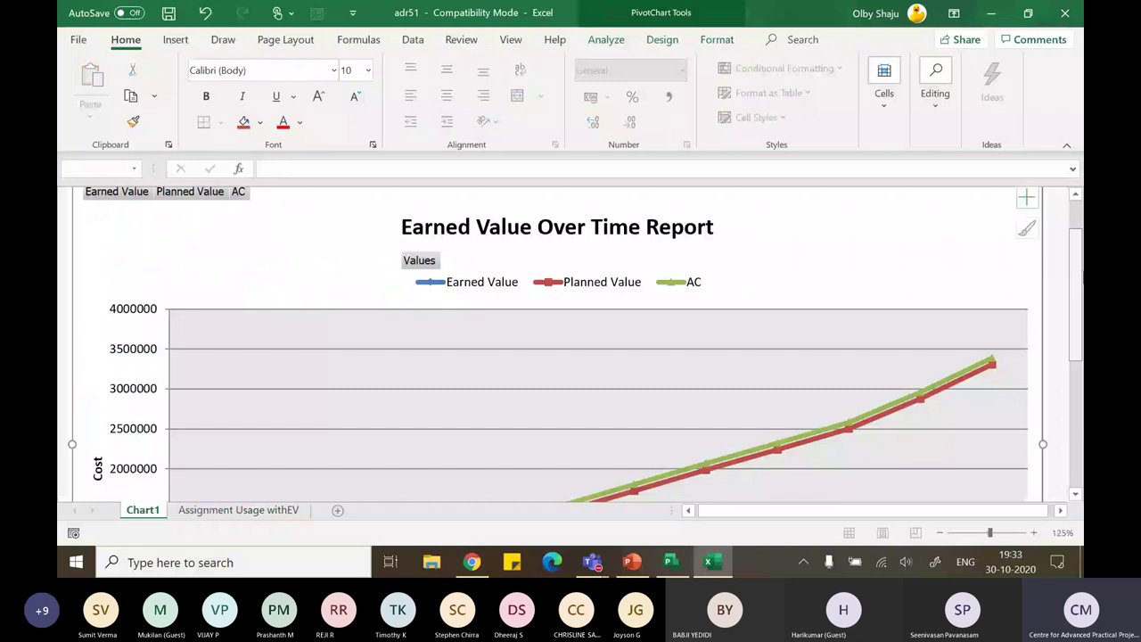
scroll(555, 344, "down", 5)
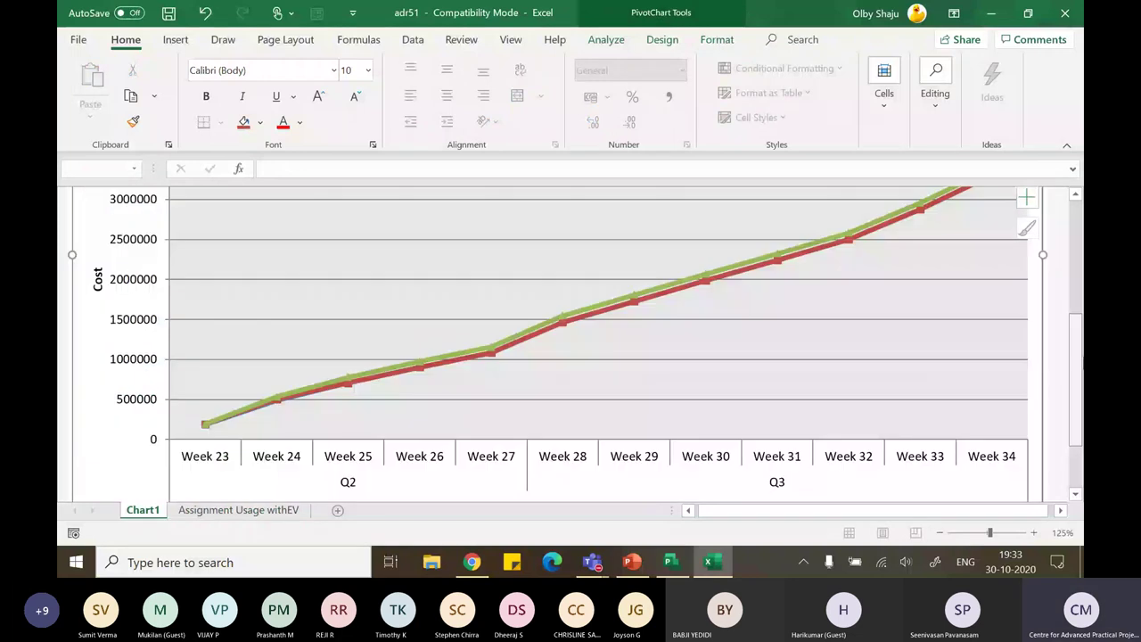
scroll(555, 344, "up", 3)
left_click(1064, 14)
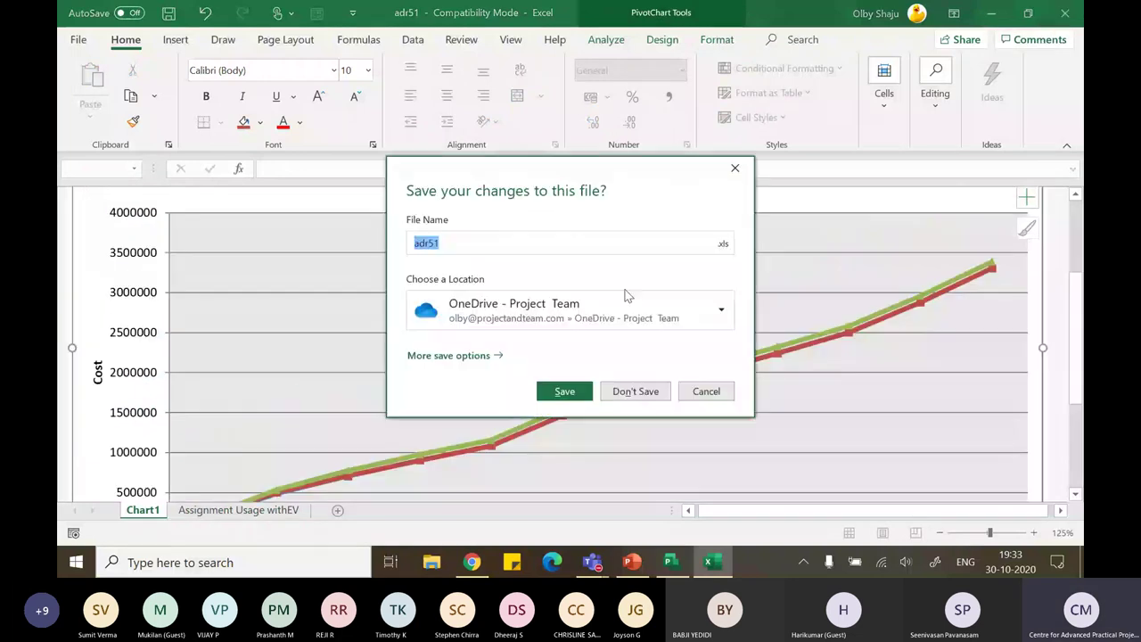
left_click(634, 389)
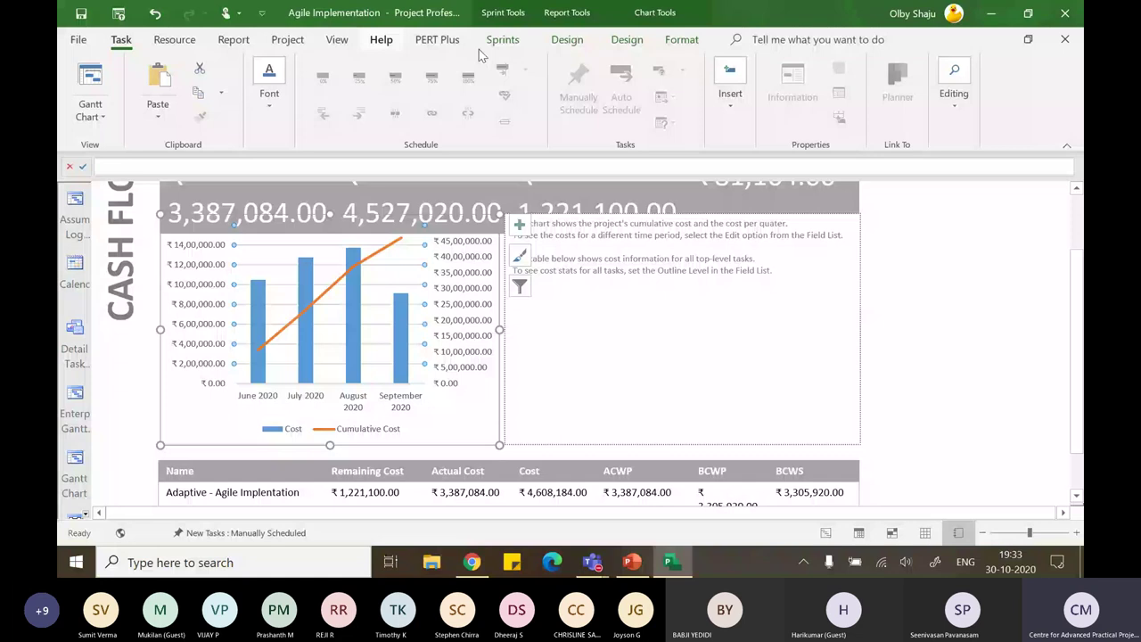
Switch the Agile Implementation plan to the Resource Sheet view
left_click(90, 110)
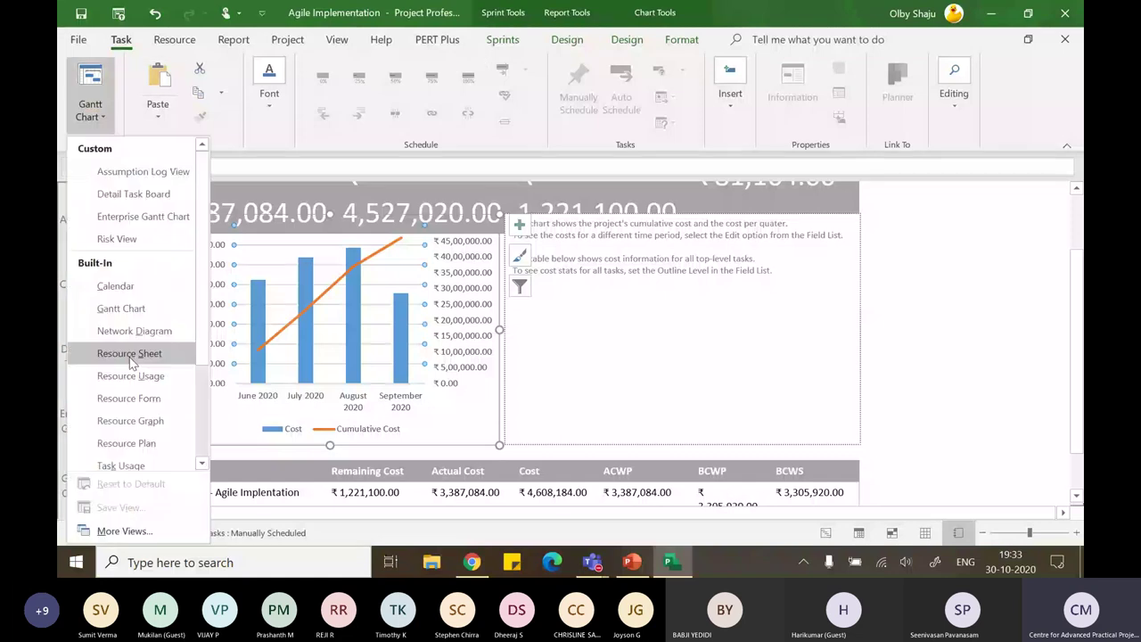
left_click(129, 354)
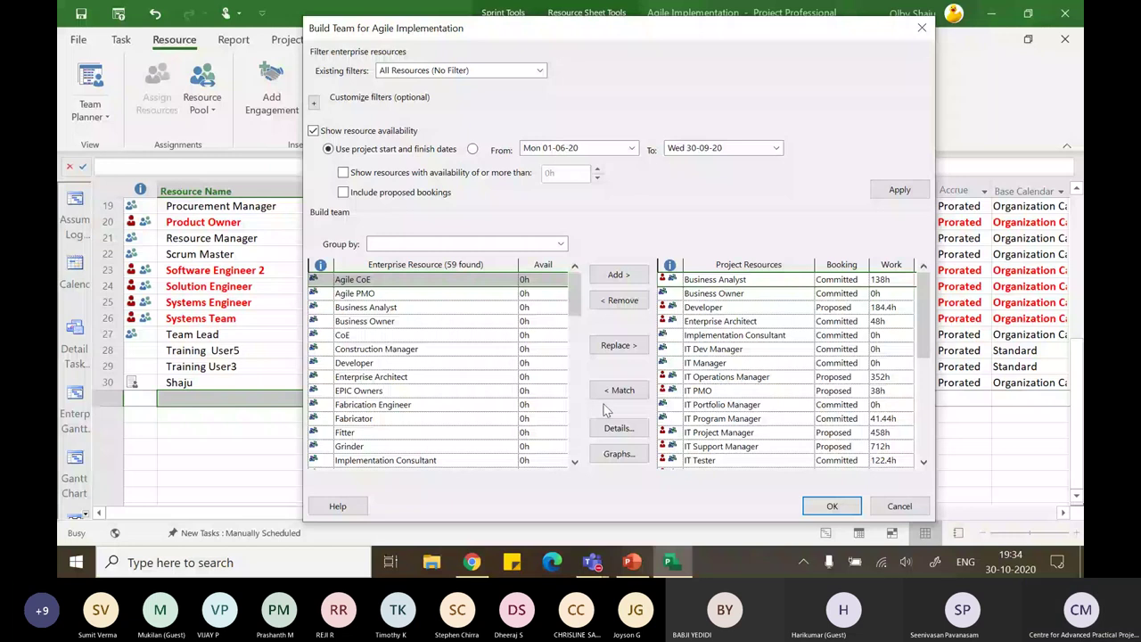
Search enterprise resources for Business Analyst and select the matching resource
left_click(619, 390)
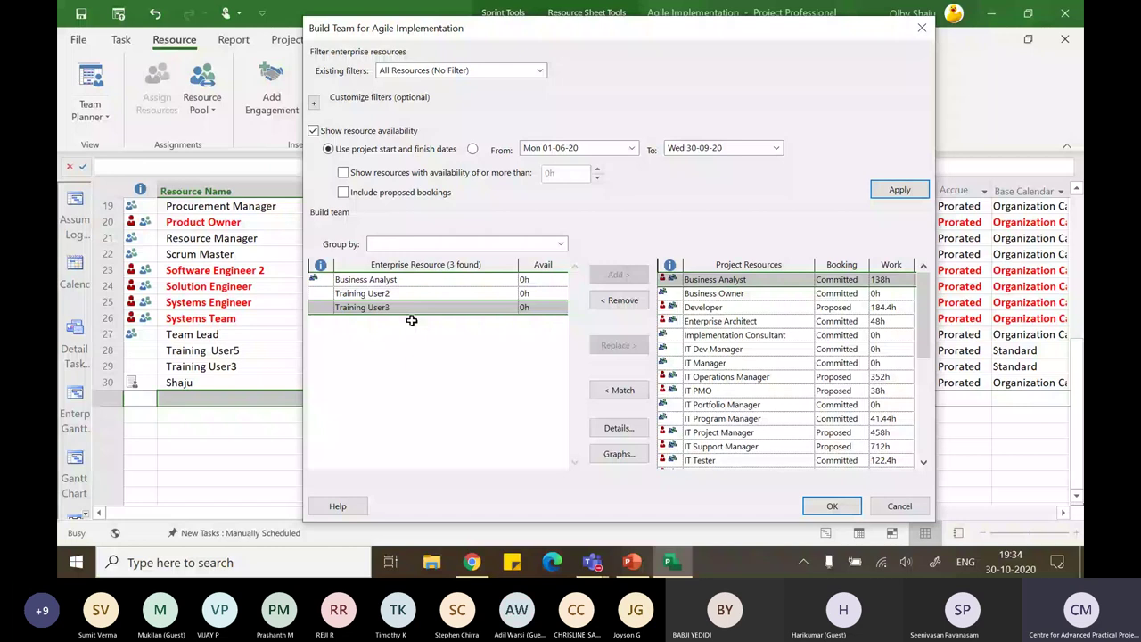
left_click(411, 320)
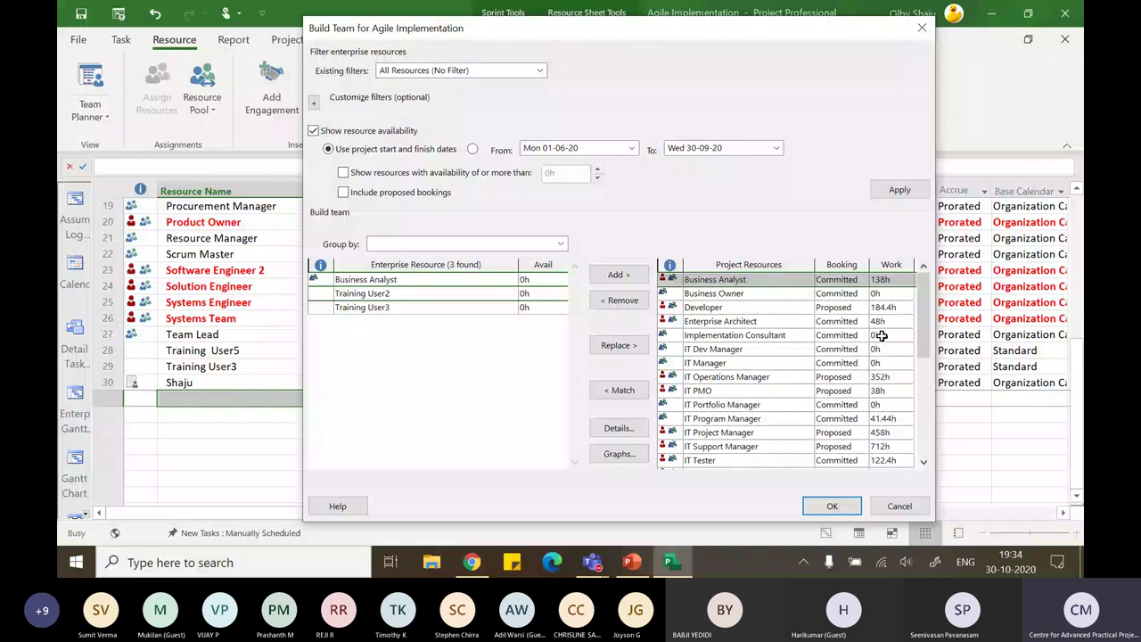
scroll(802, 321, "down", 5)
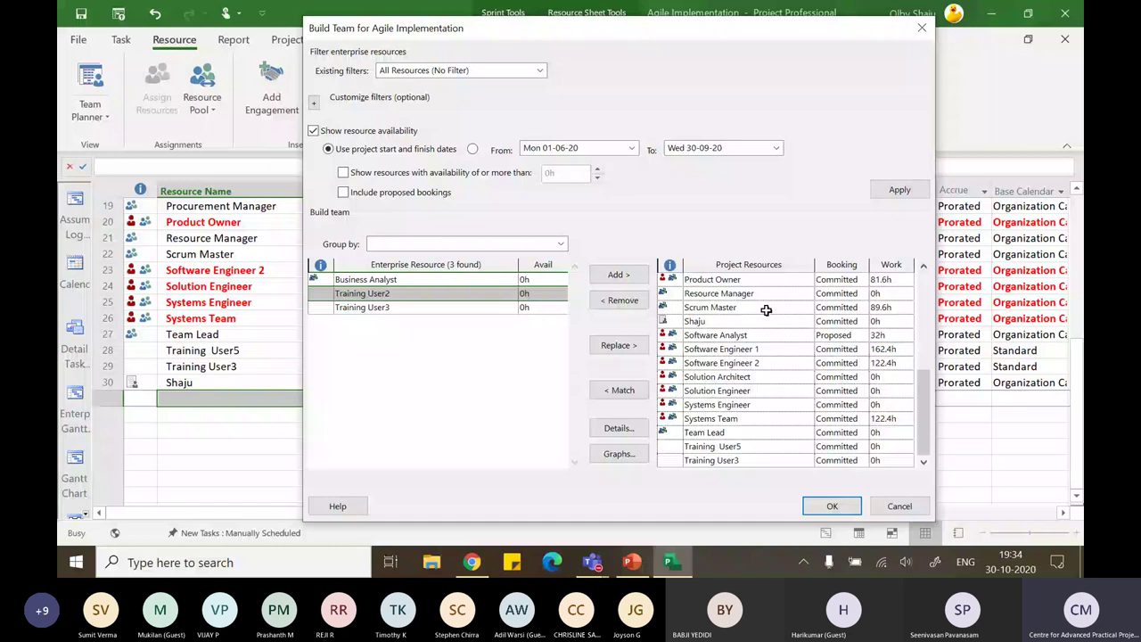
Replace the Scrum Master with the chosen resource, accepting reassignment of its remaining work
left_click(766, 309)
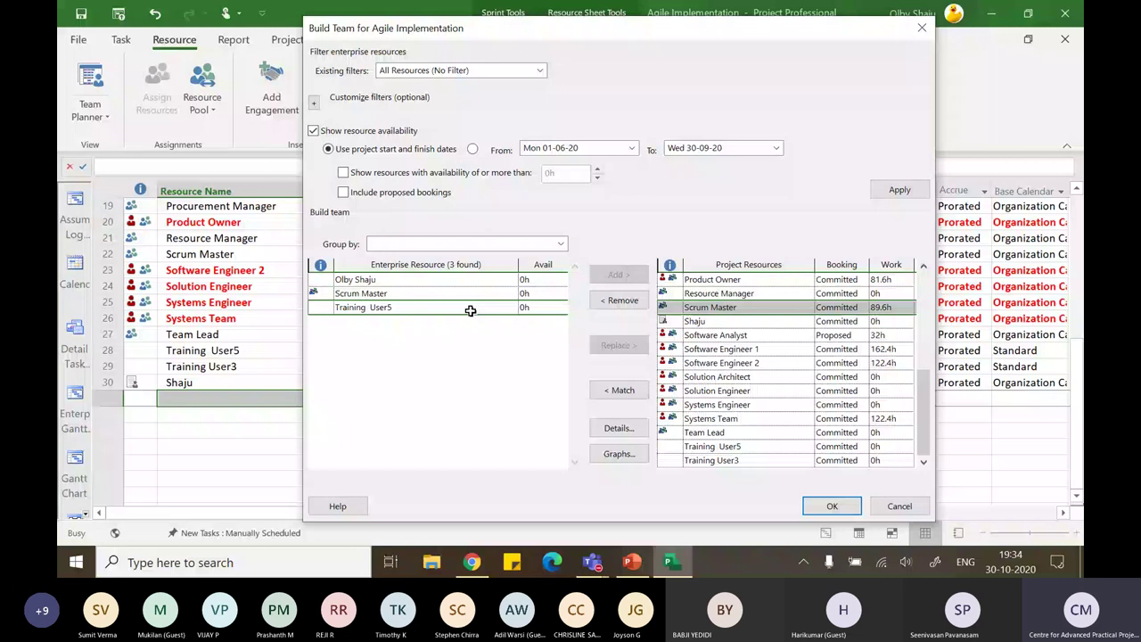
left_click_drag(926, 411, 925, 398)
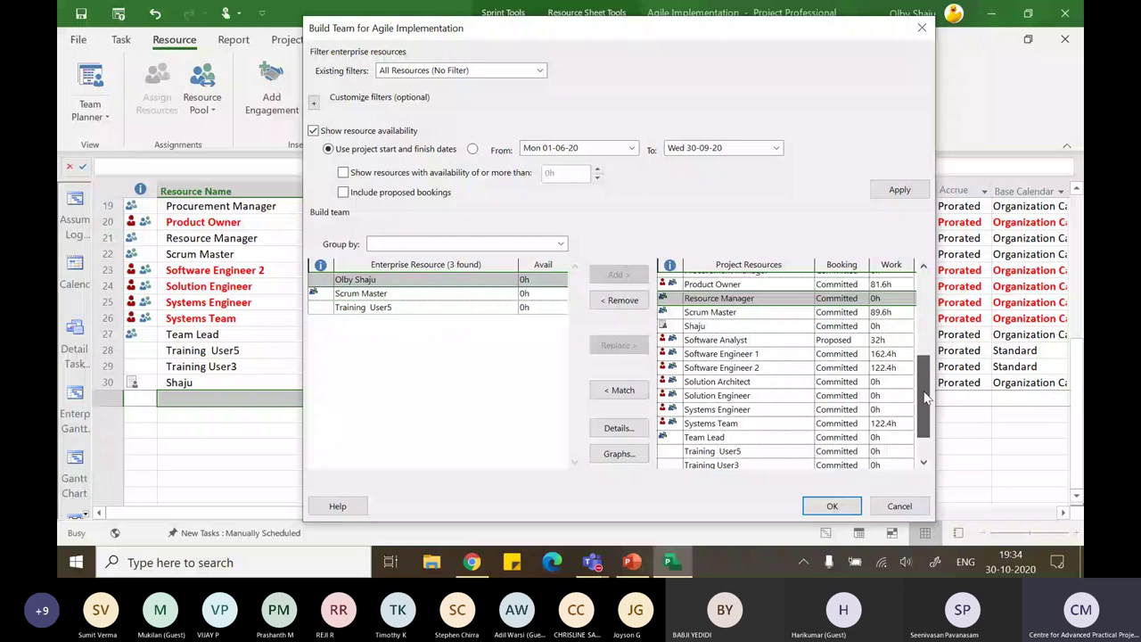
left_click(400, 295)
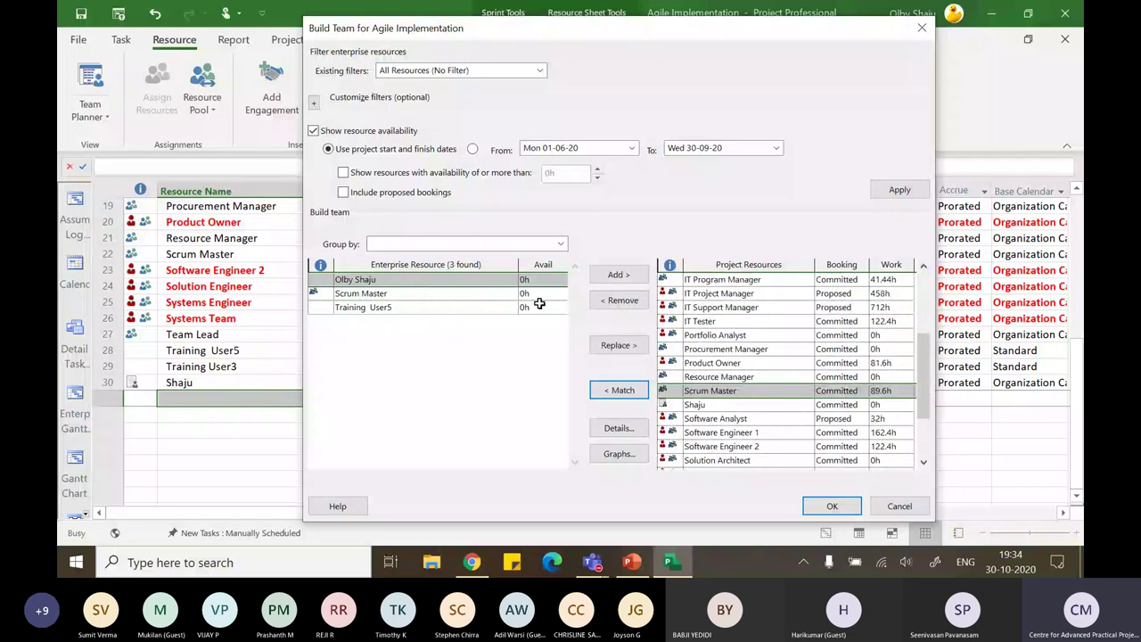
left_click(629, 353)
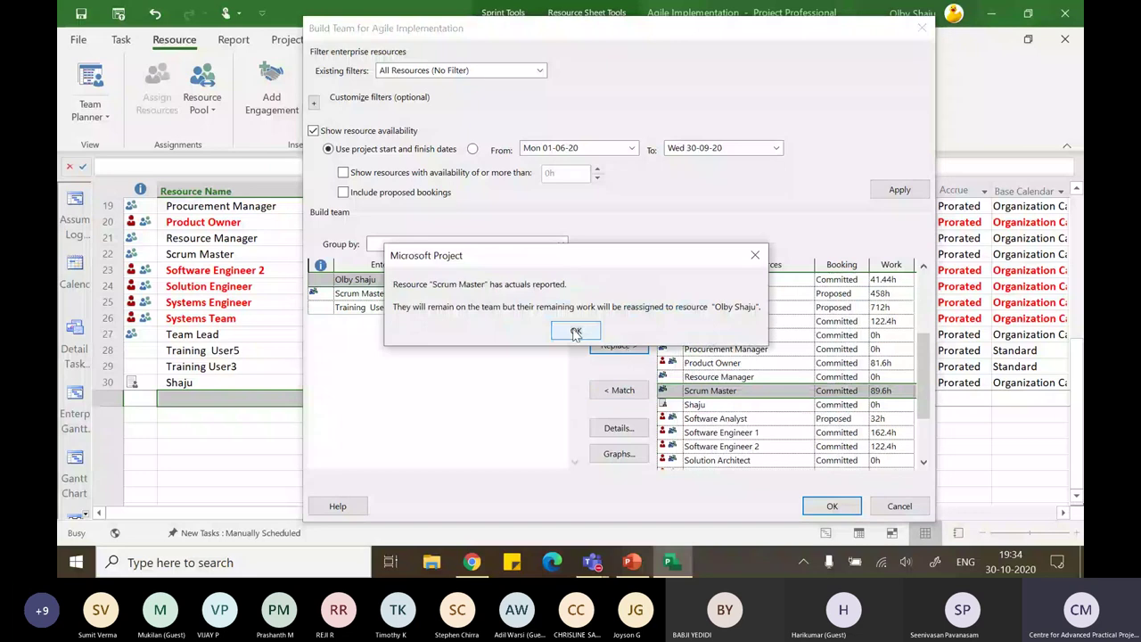
left_click(575, 331)
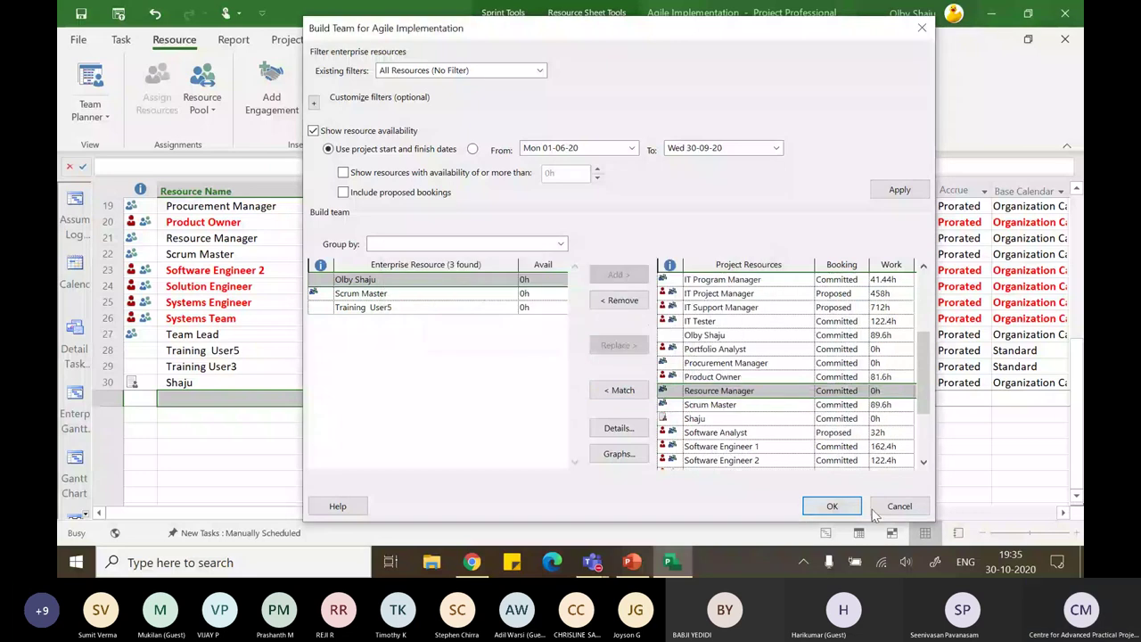
Scroll through the resources' availability over the project dates
scroll(927, 406, "down", 2)
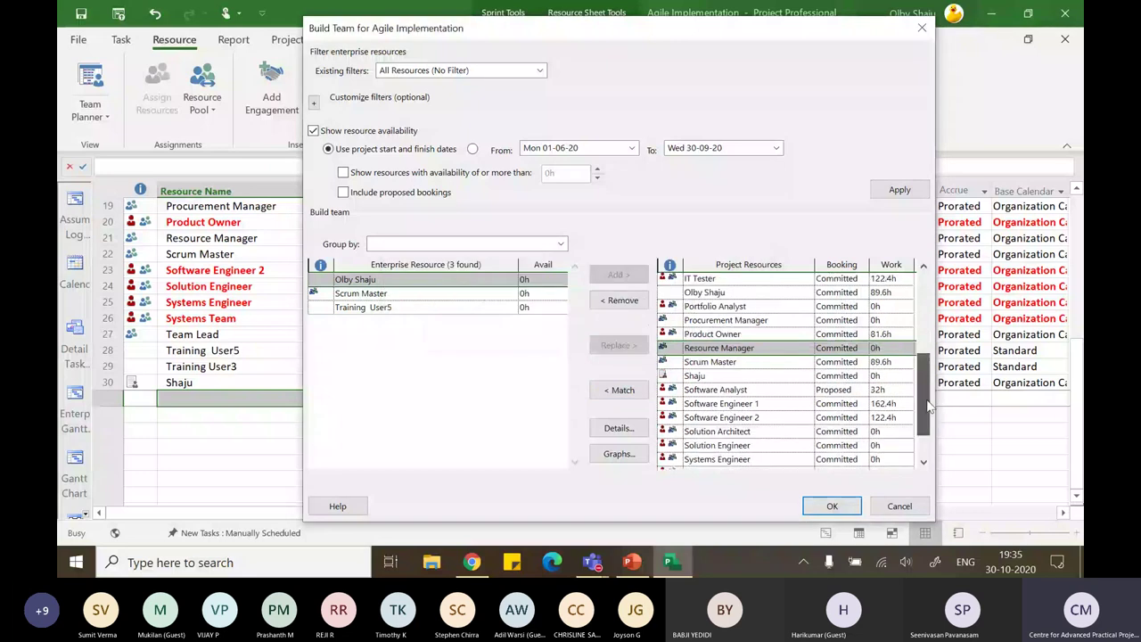
scroll(927, 405, "down", 2)
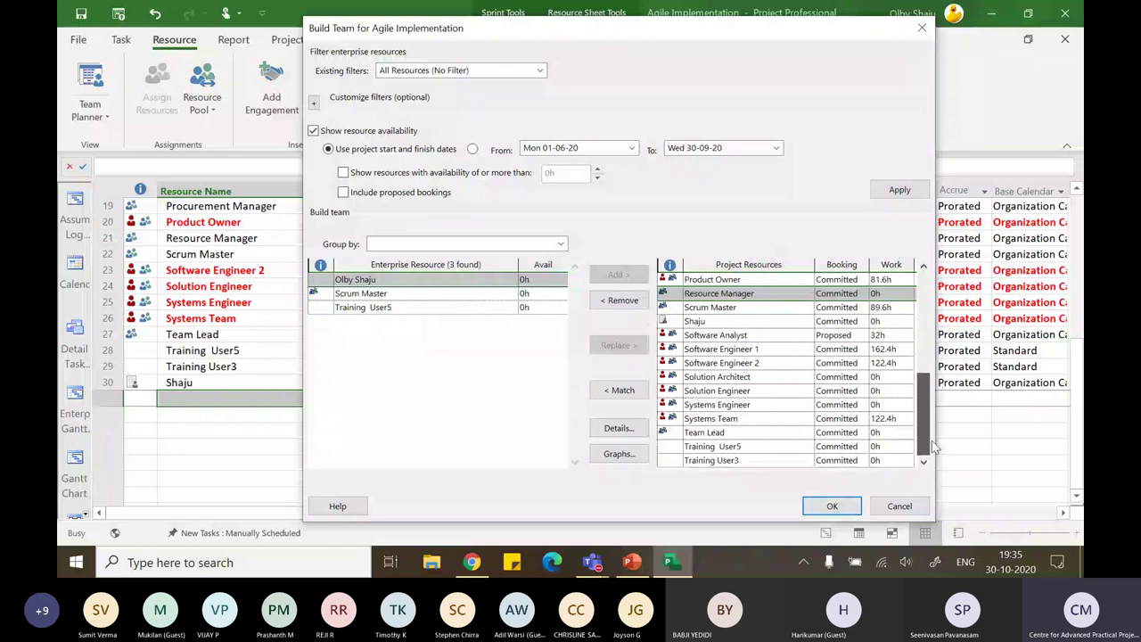
scroll(934, 446, "up", 3)
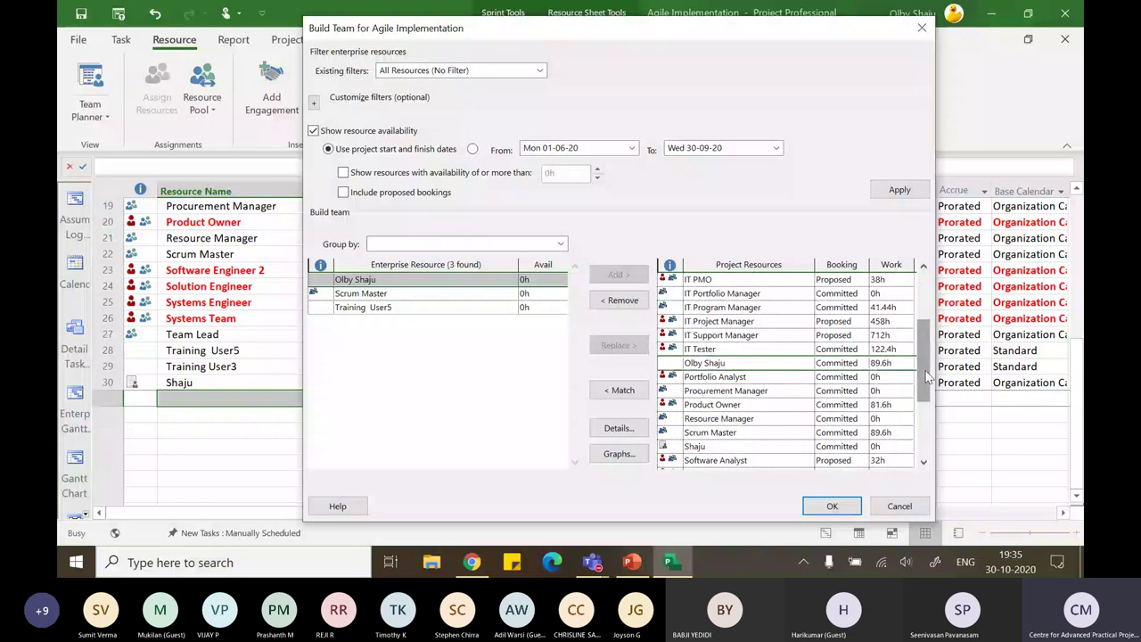
left_click_drag(927, 377, 927, 382)
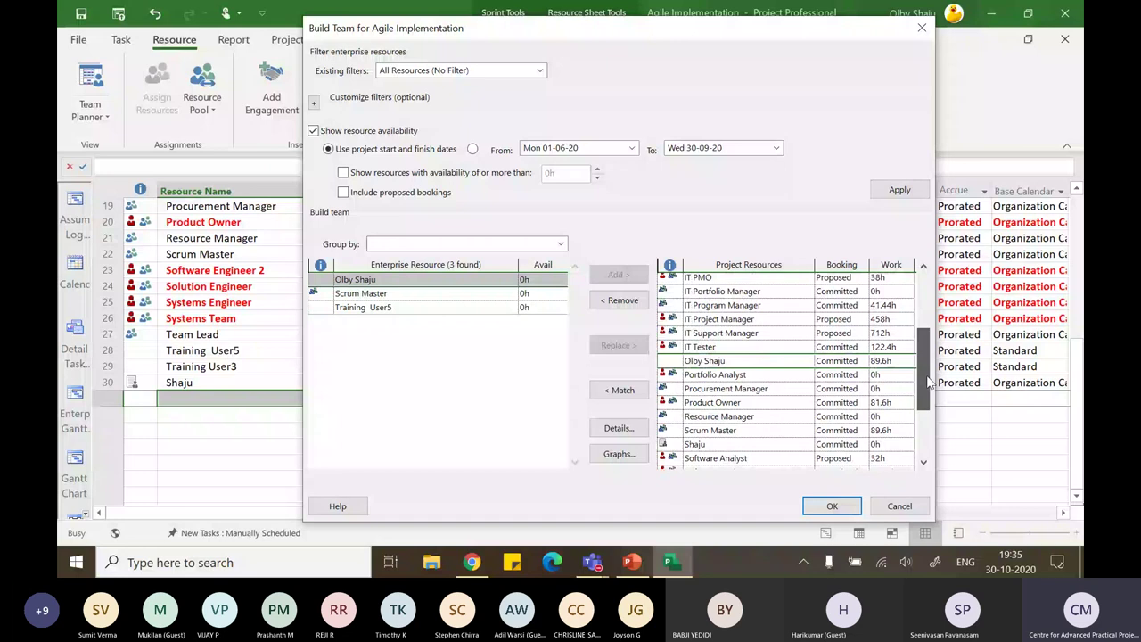
left_click_drag(927, 382, 927, 415)
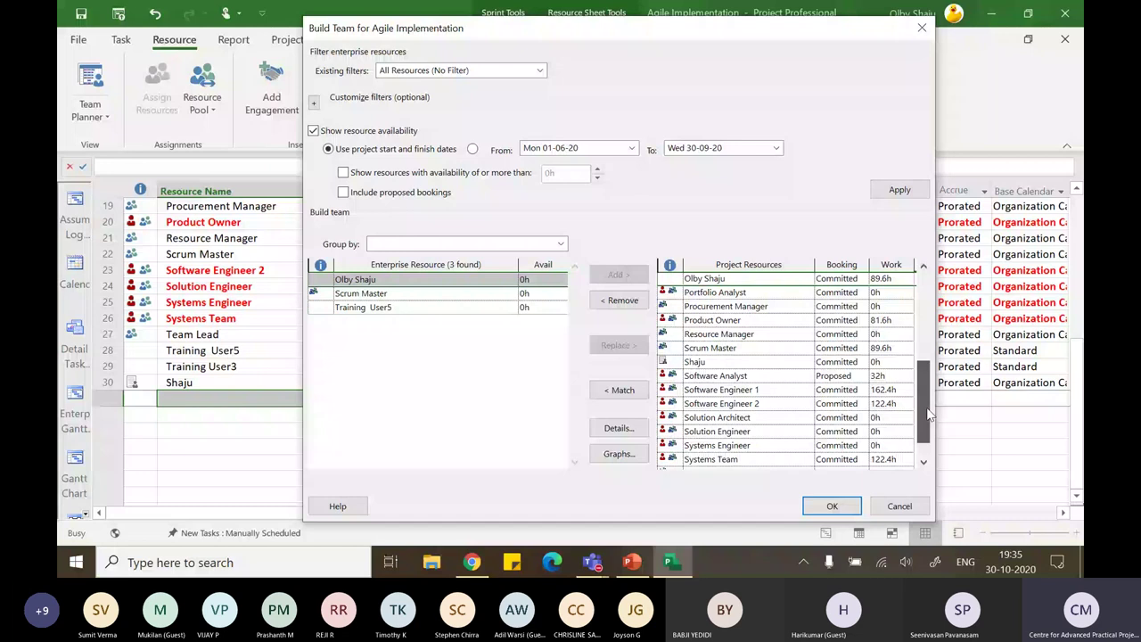
Apply the Build Team changes and bring up the Agile Implementation schedule page in Chrome
key("Return")
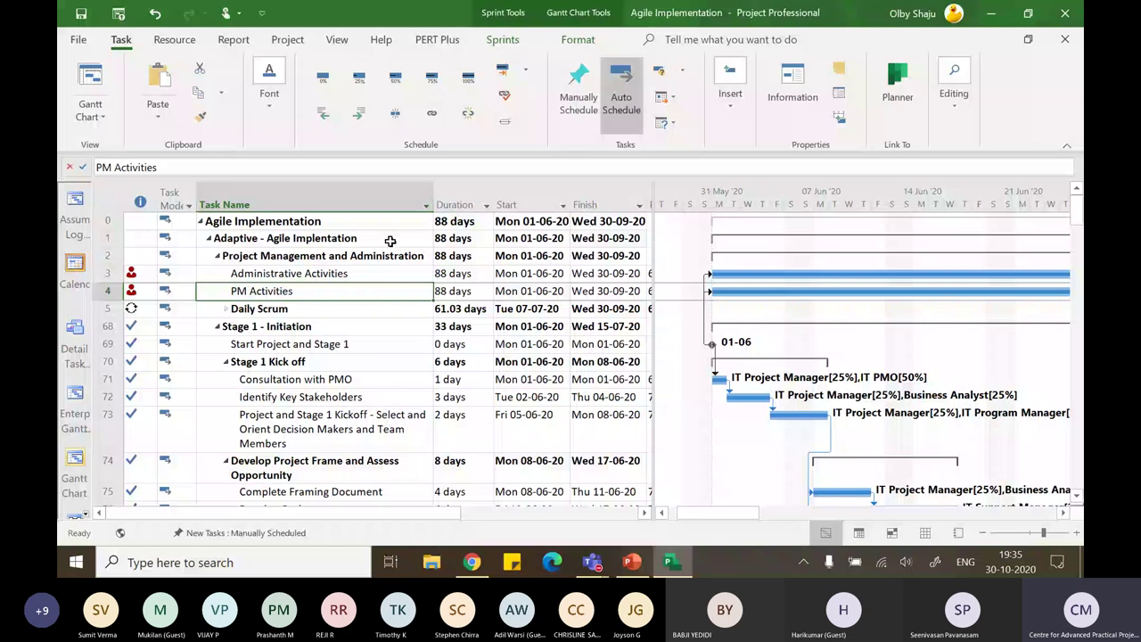
mouse_move(471, 562)
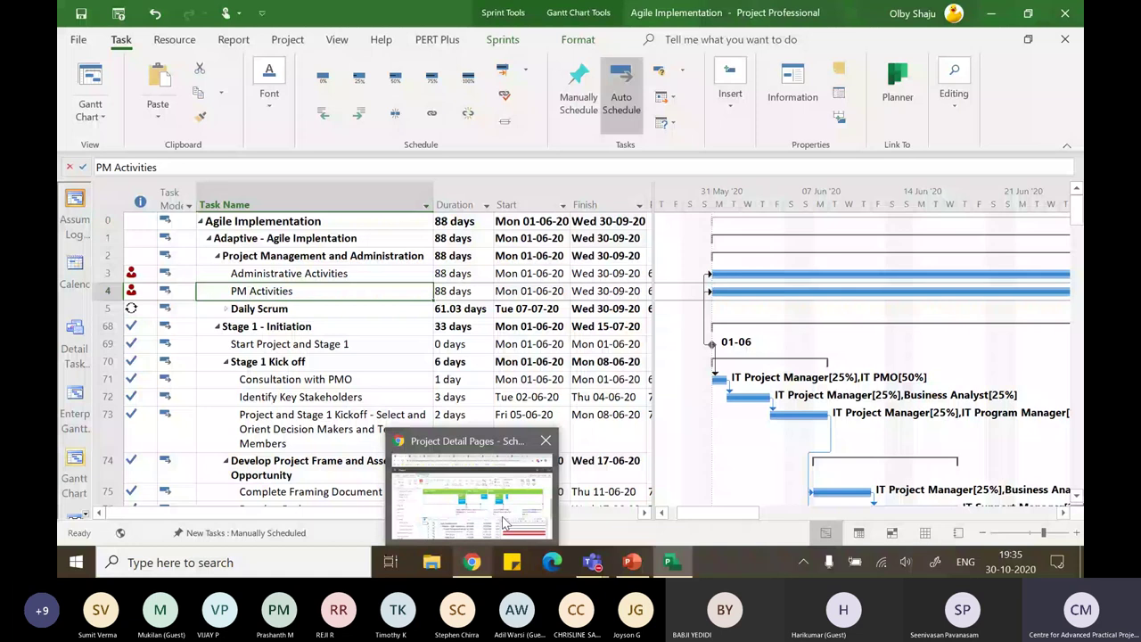
left_click(504, 523)
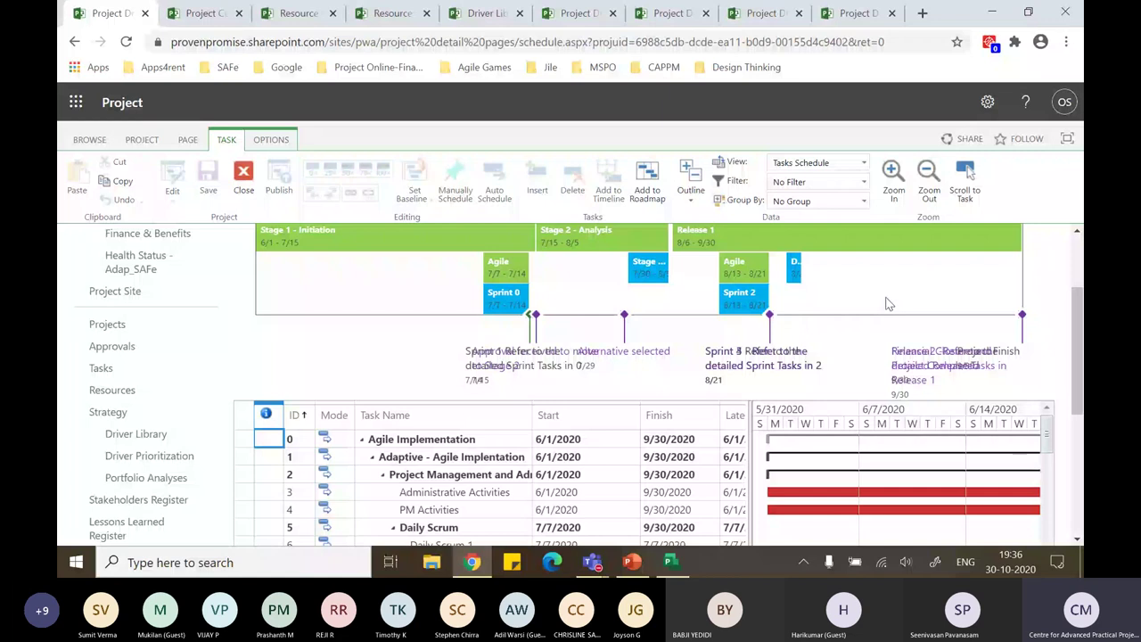
Minimize Project Professional and switch to the Resources tab listing enterprise work resources
key("alt+Tab")
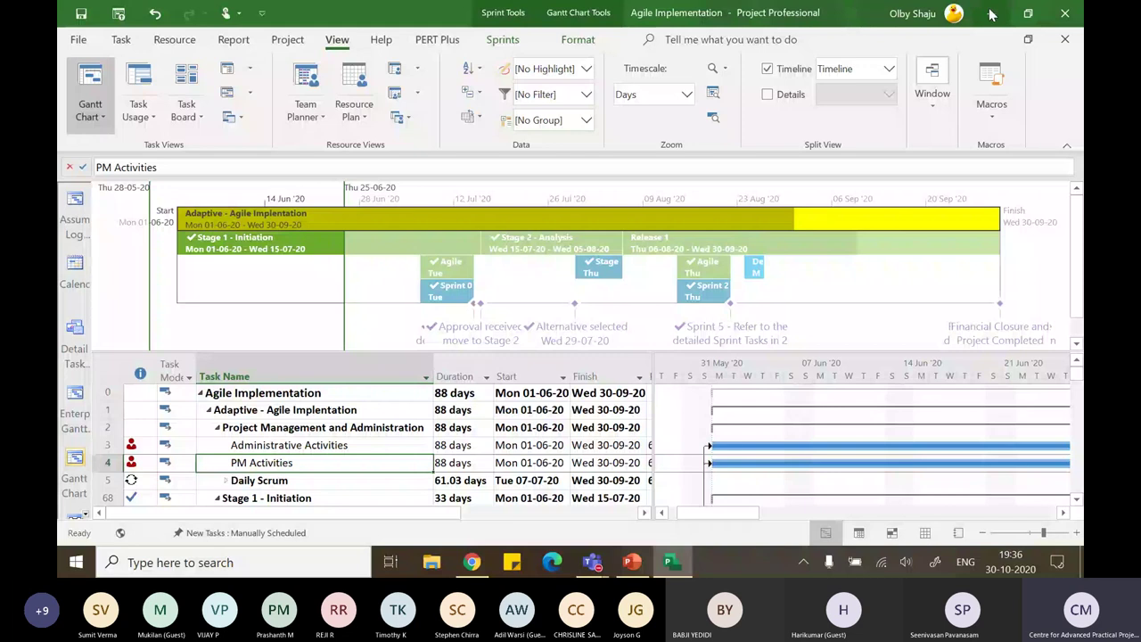
left_click(991, 14)
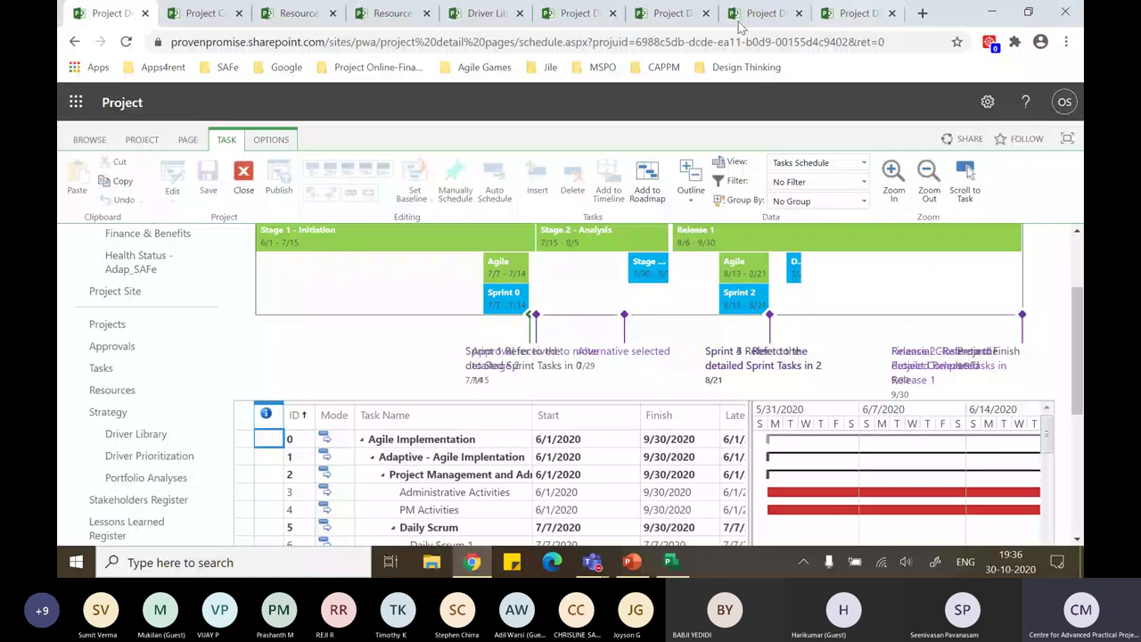
key("ctrl+3")
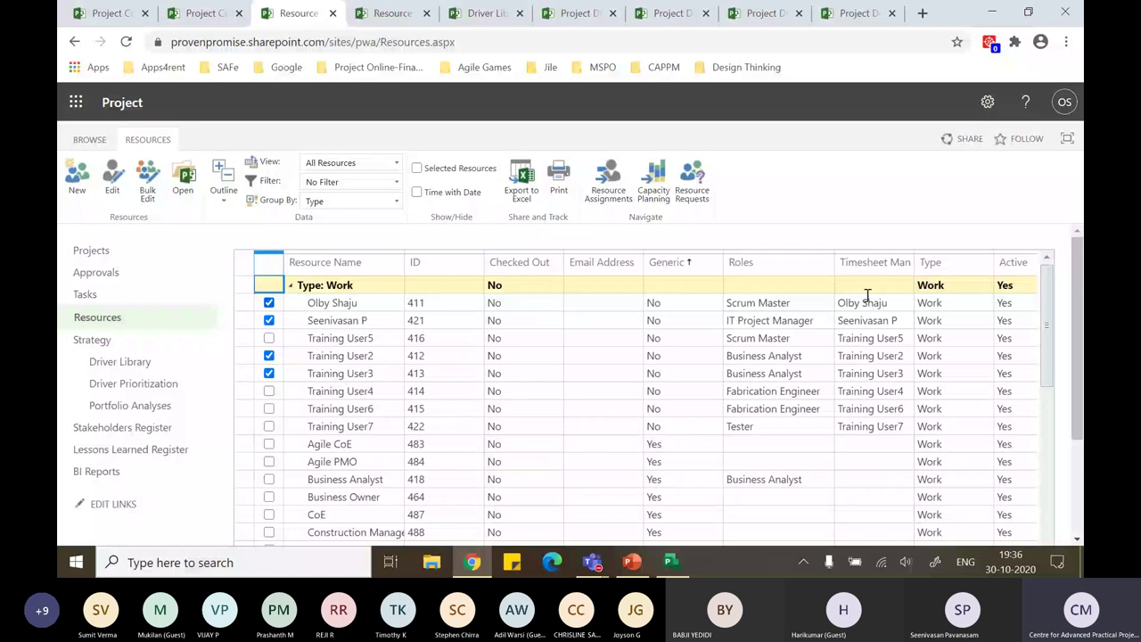
Open Capacity Planning in the Resource Utilization view and scroll down to the weekly Details grid
left_click(655, 194)
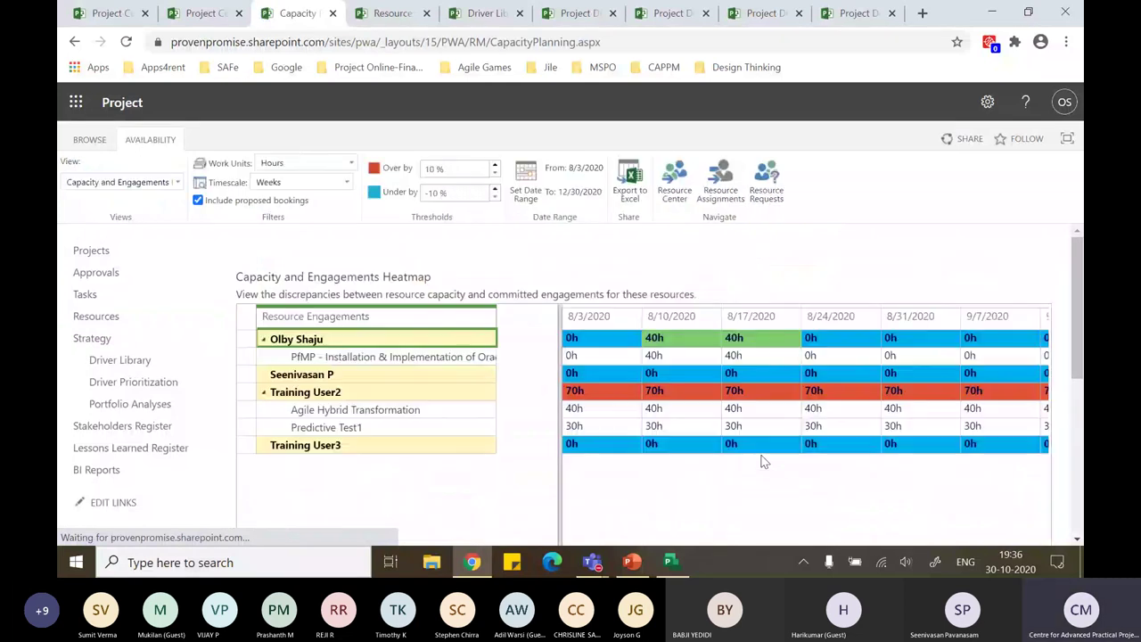
left_click(177, 182)
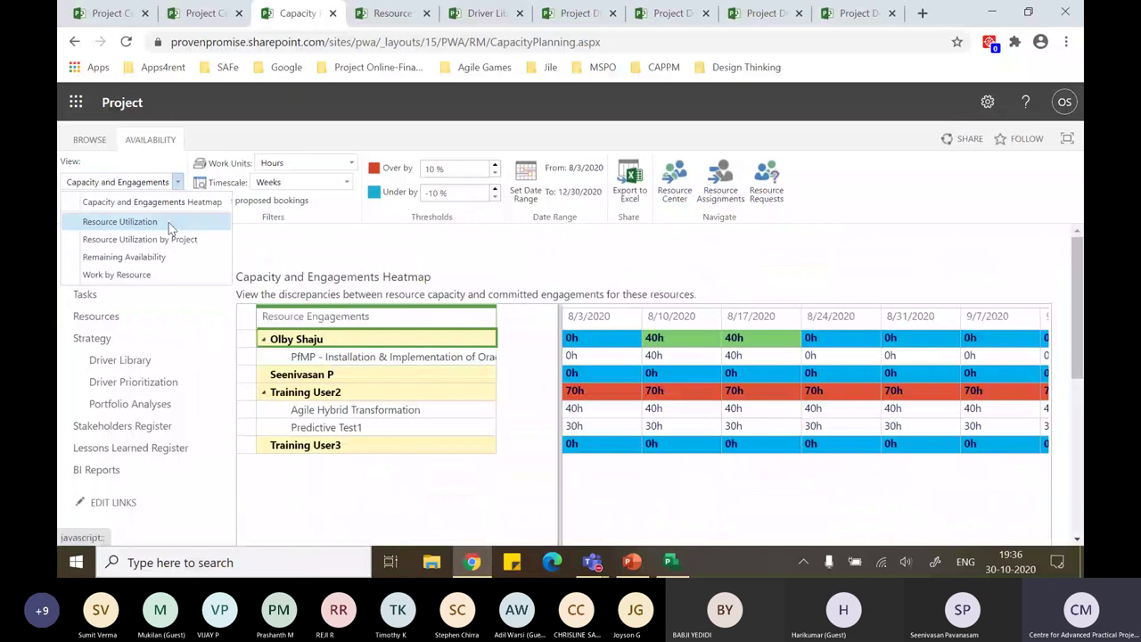
left_click(120, 221)
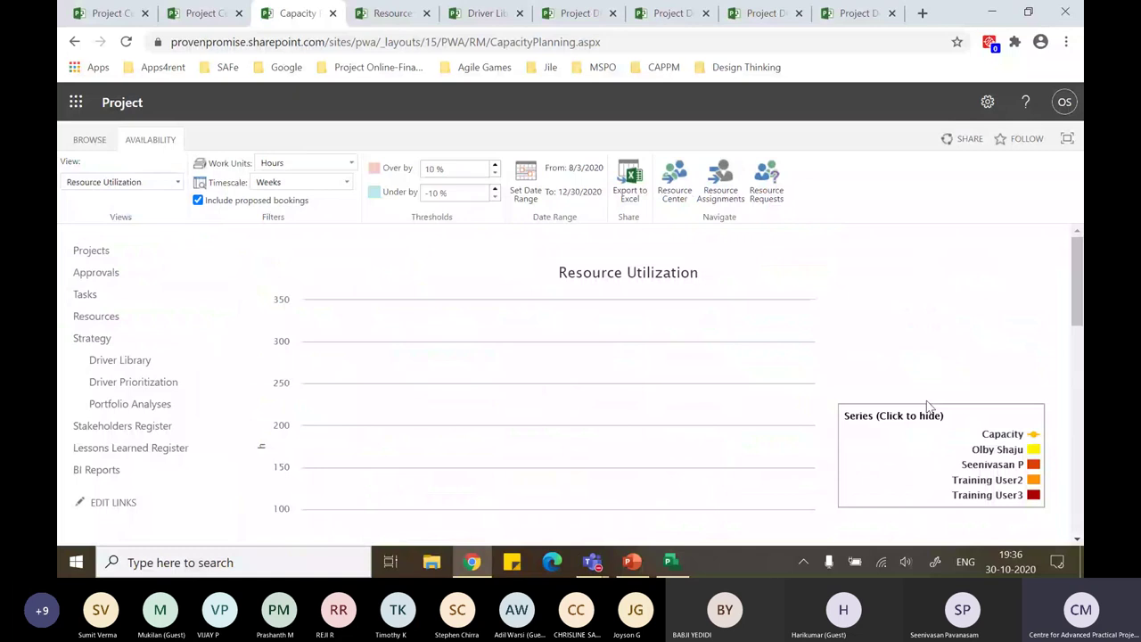
left_click_drag(1078, 274, 1078, 305)
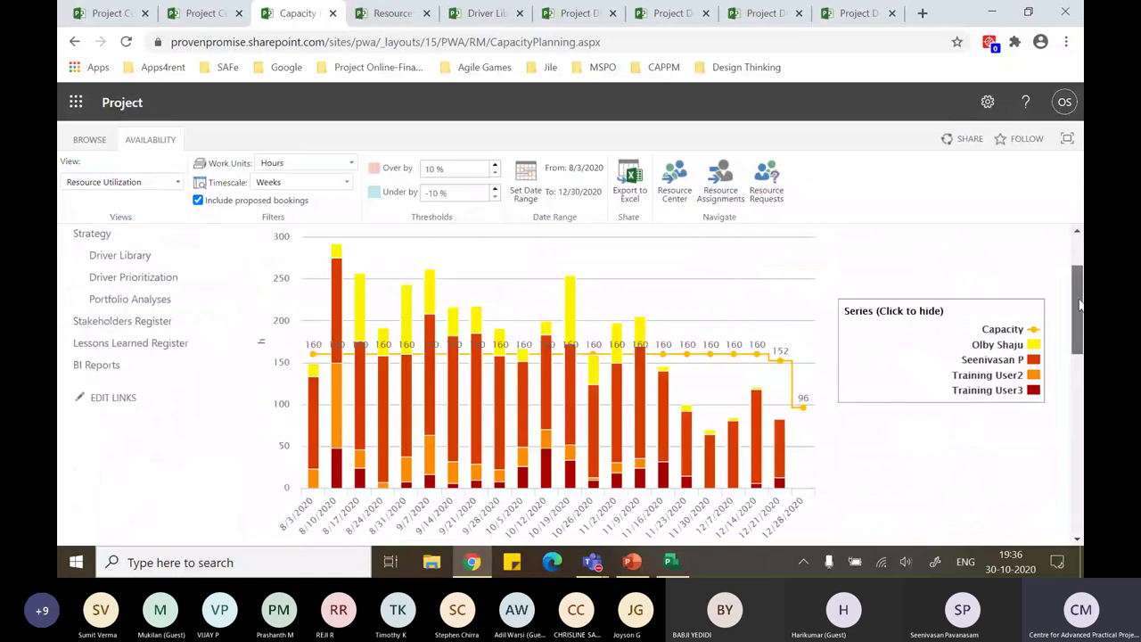
left_click_drag(1080, 305, 1081, 388)
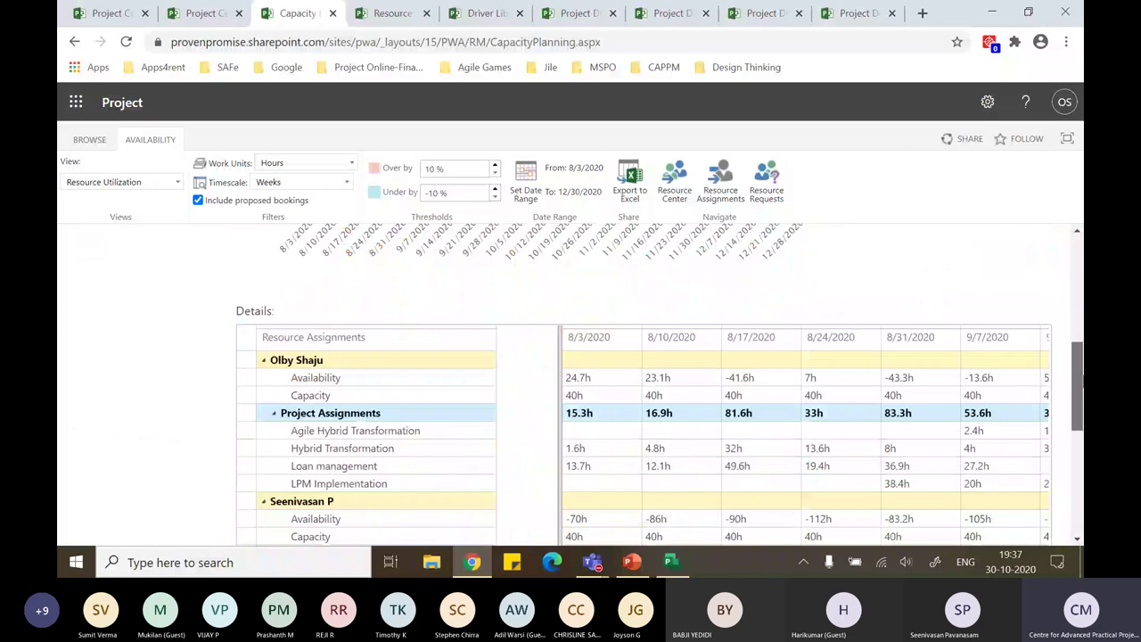
Review the first resource's Hybrid Transformation and Loan management hours and its 40h capacity on 9/7
scroll(444, 303, "down", 1)
left_click(444, 306)
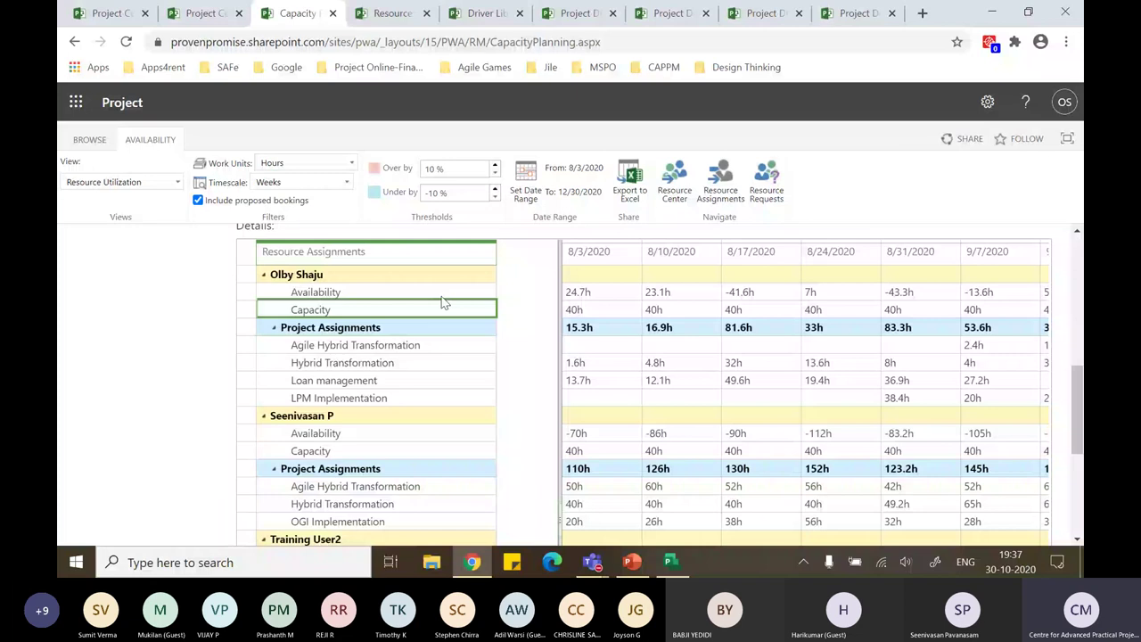
left_click(408, 365)
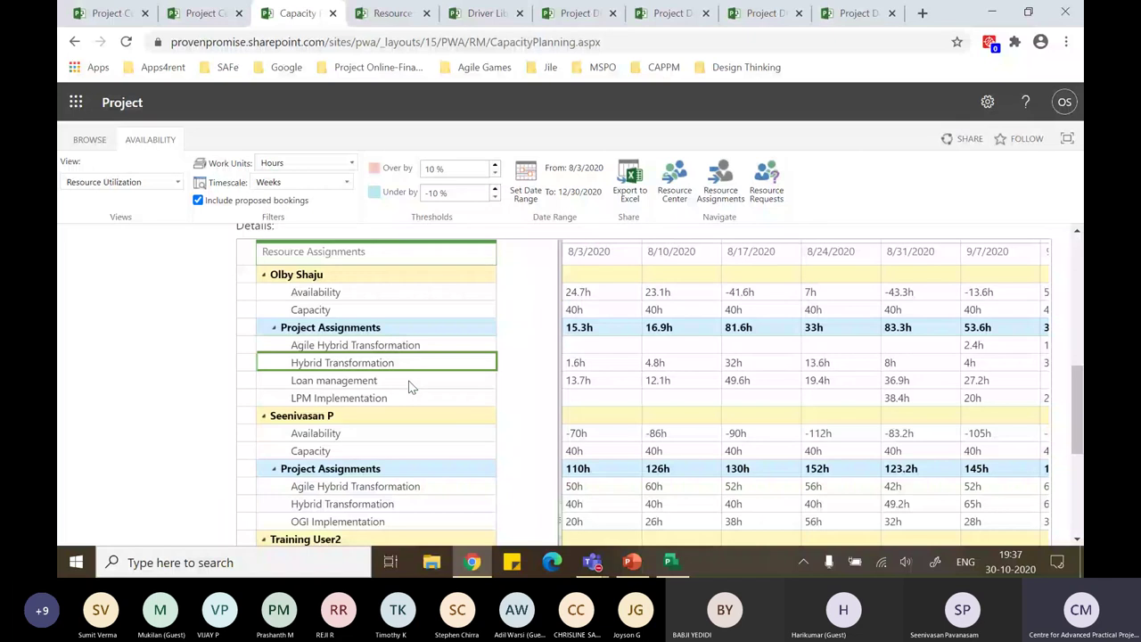
left_click(410, 384)
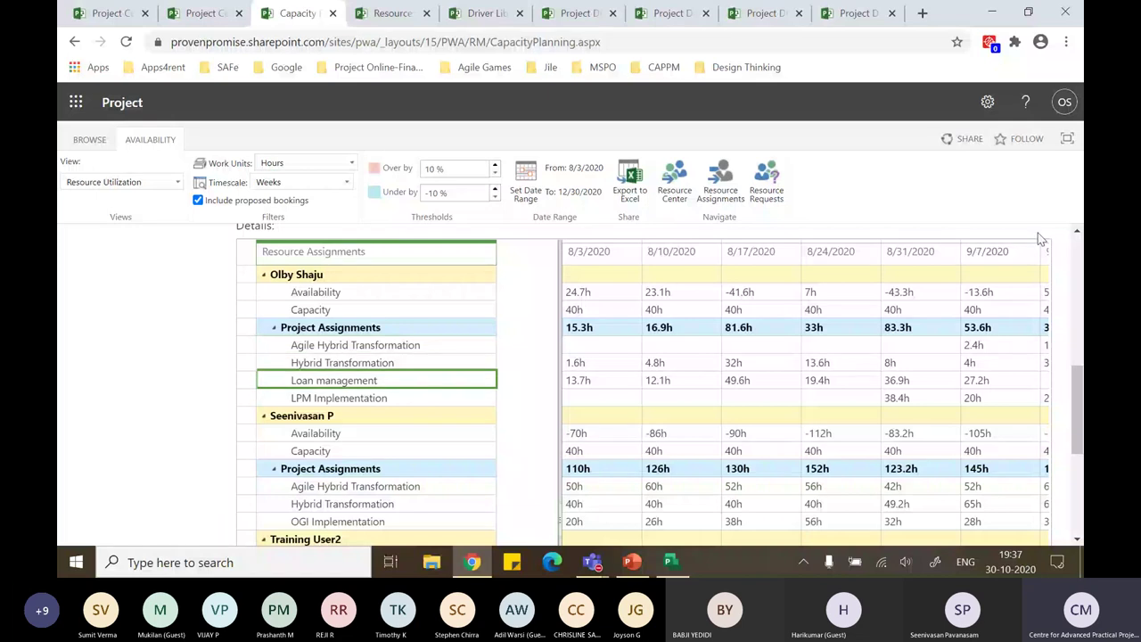
left_click(1016, 293)
left_click(1012, 312)
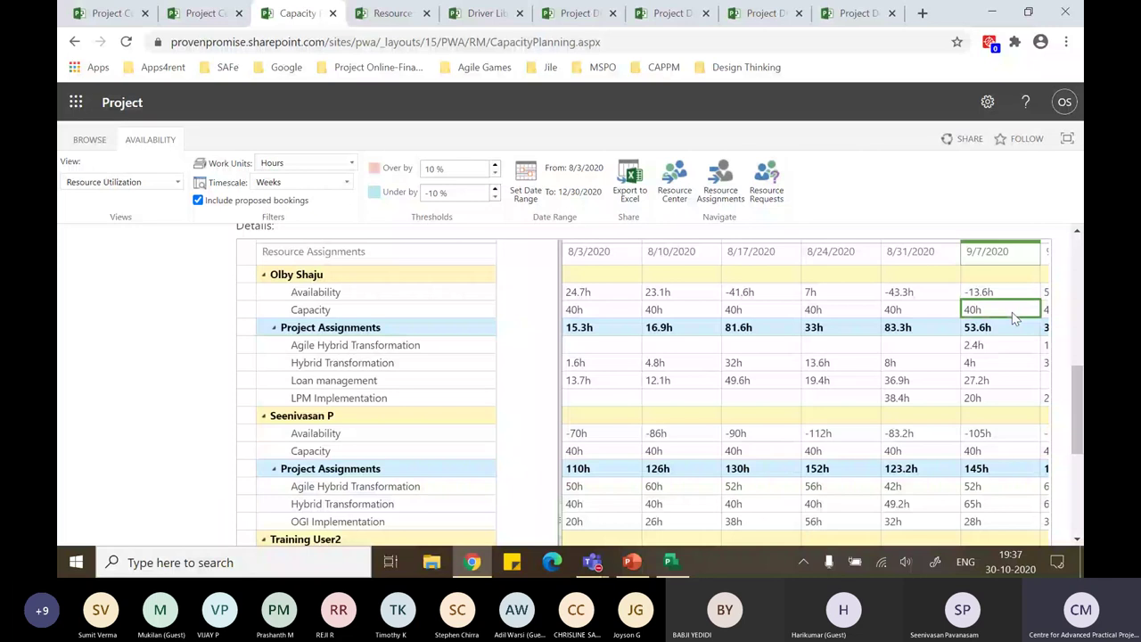
left_click_drag(1080, 397, 1081, 410)
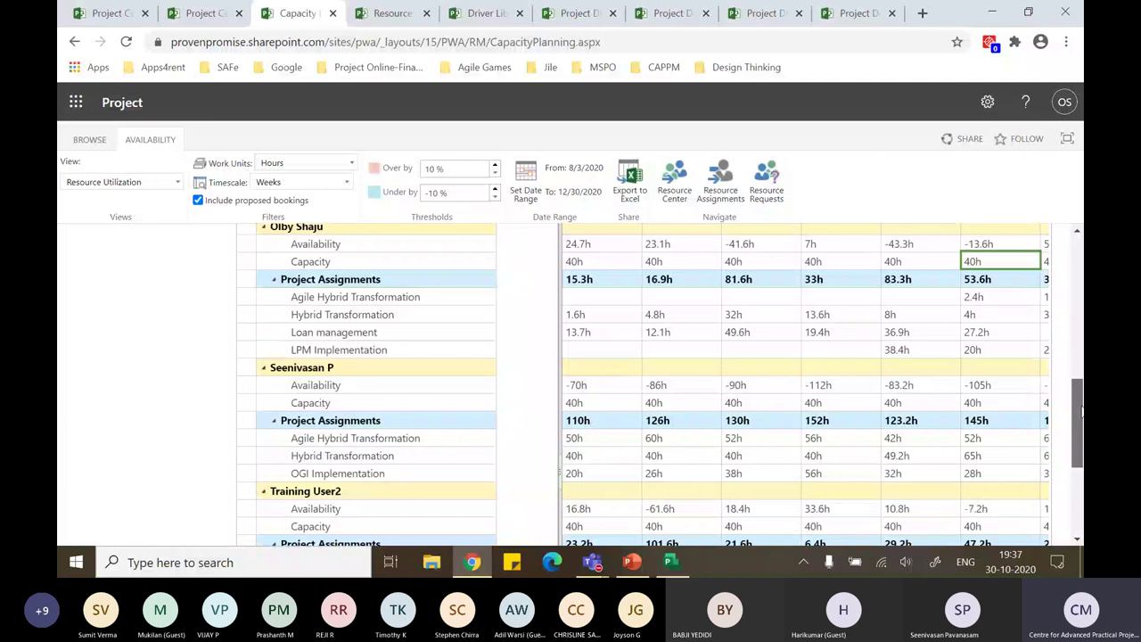
left_click_drag(1081, 410, 1081, 425)
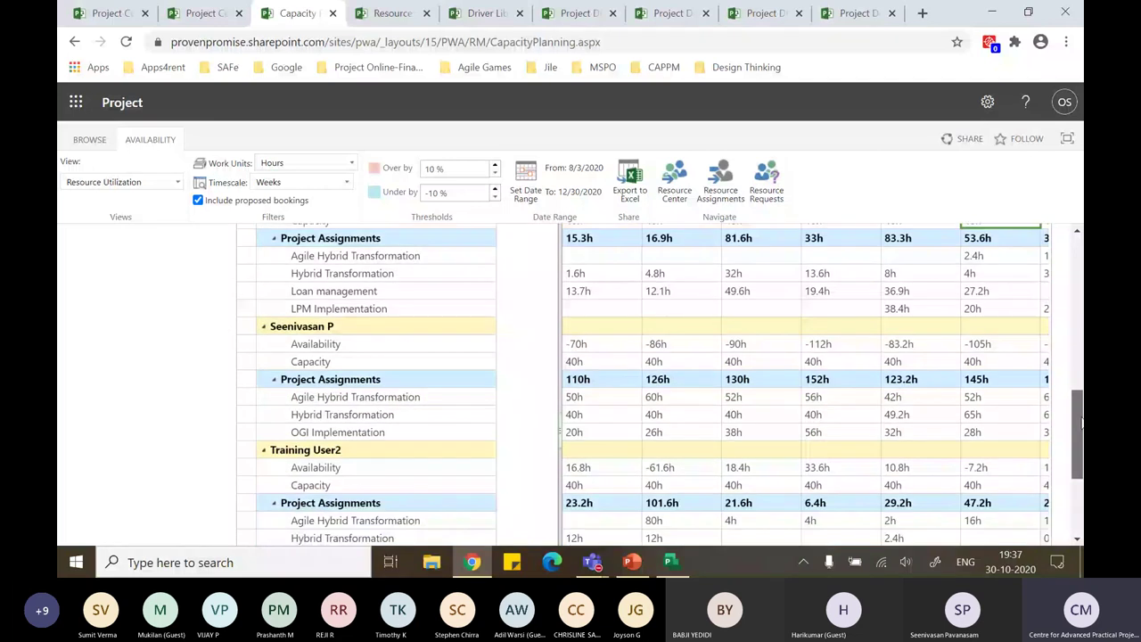
Scroll through the grid to check another resource's Availability and LPM Implementation assignment rows
scroll(615, 300, "down", 1)
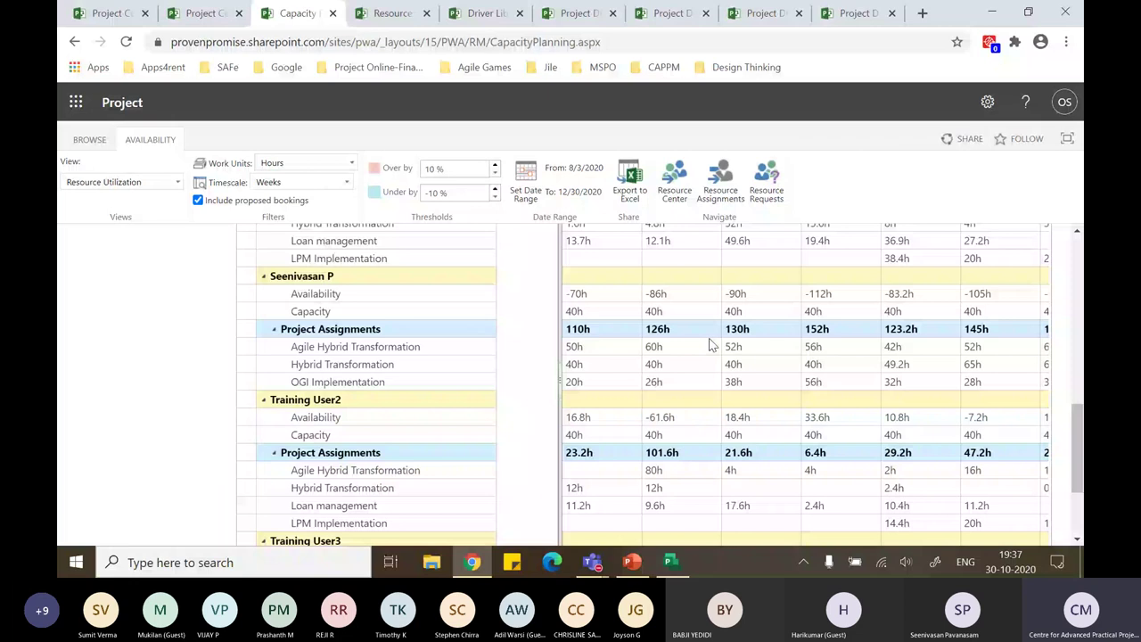
left_click(1076, 448)
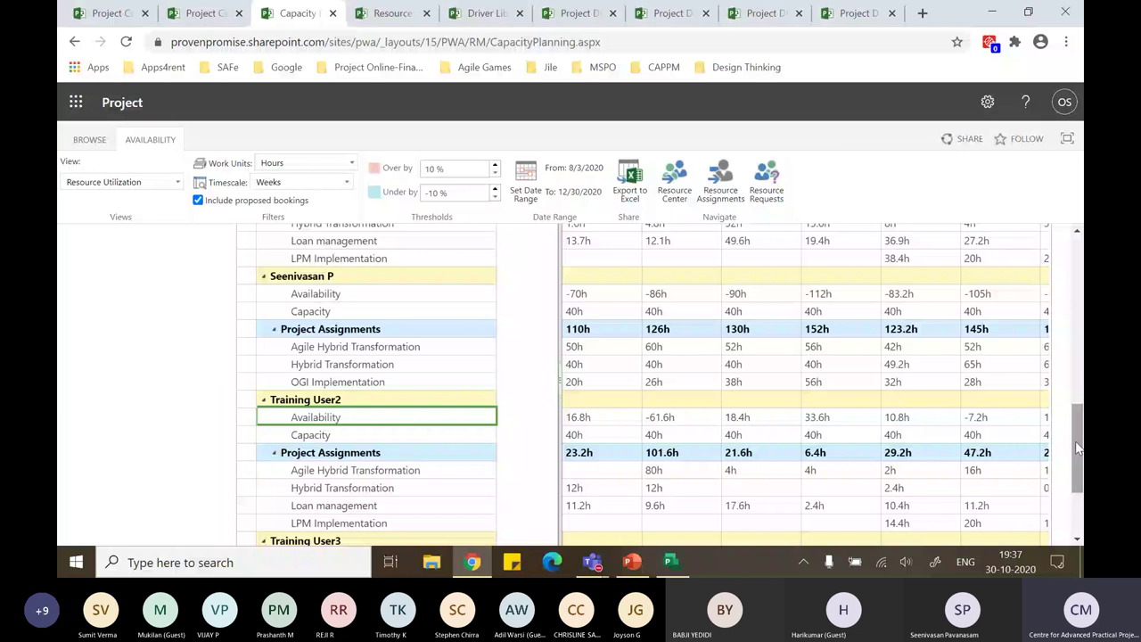
scroll(406, 384, "down", 2)
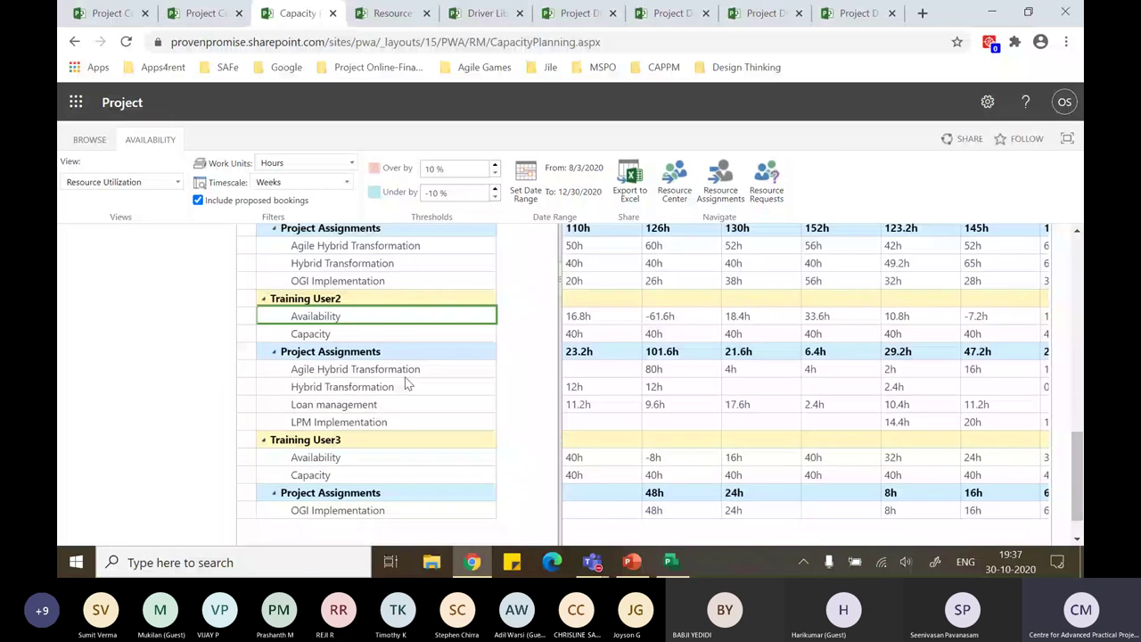
left_click(401, 404)
left_click(390, 421)
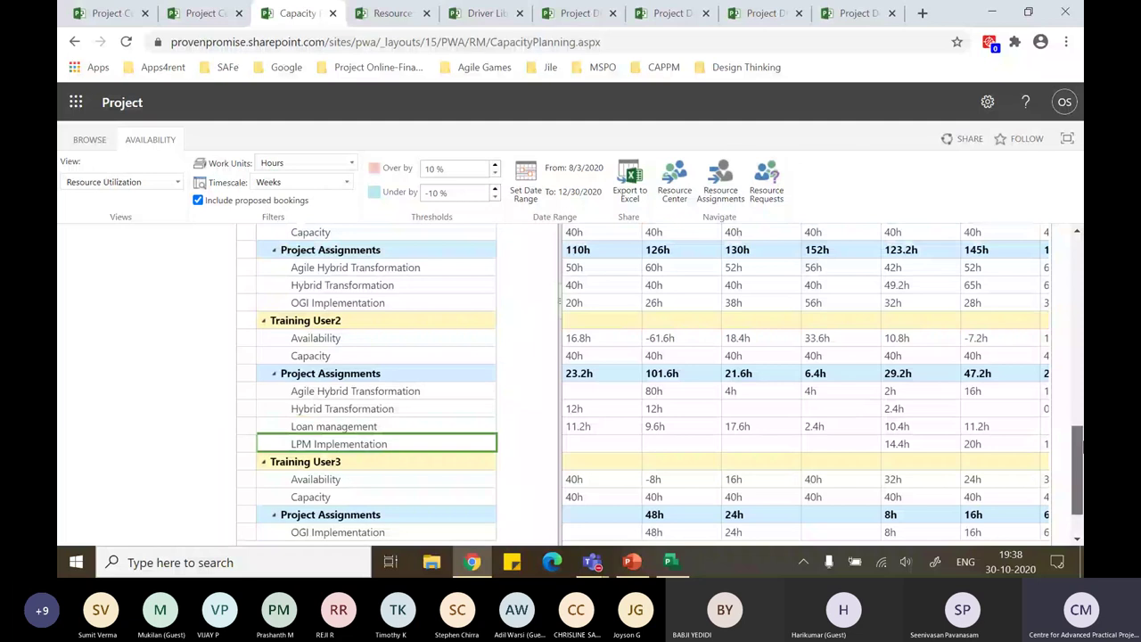
scroll(889, 467, "up", 1)
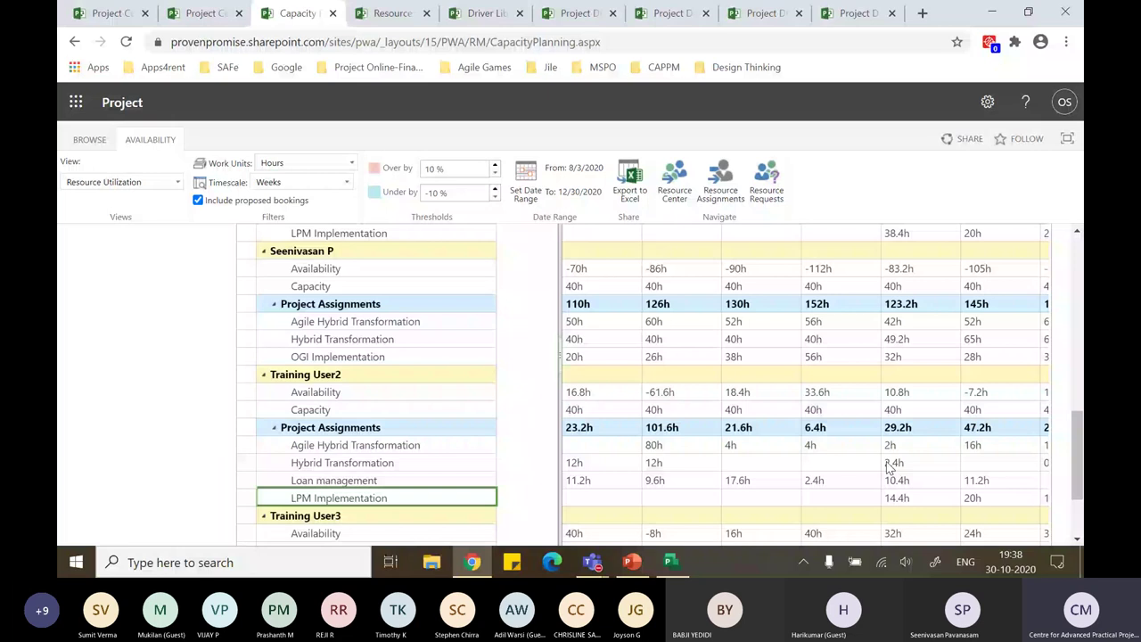
scroll(749, 291, "up", 5)
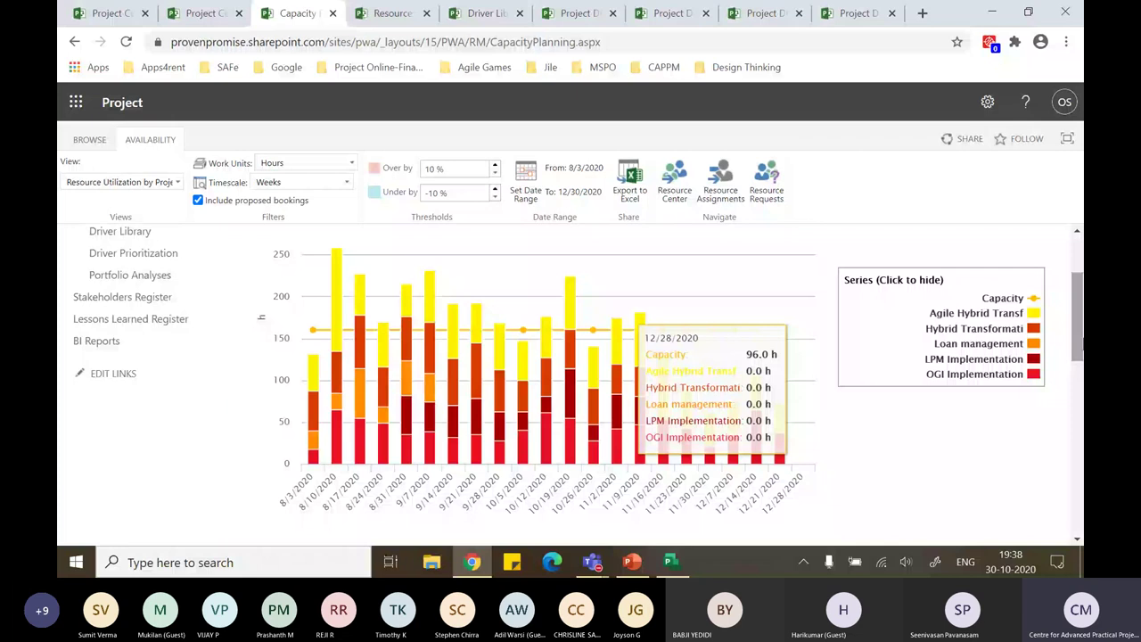
Scroll through the Details grid to compare resource capacity against committed engagements
scroll(1082, 343, "down", 1)
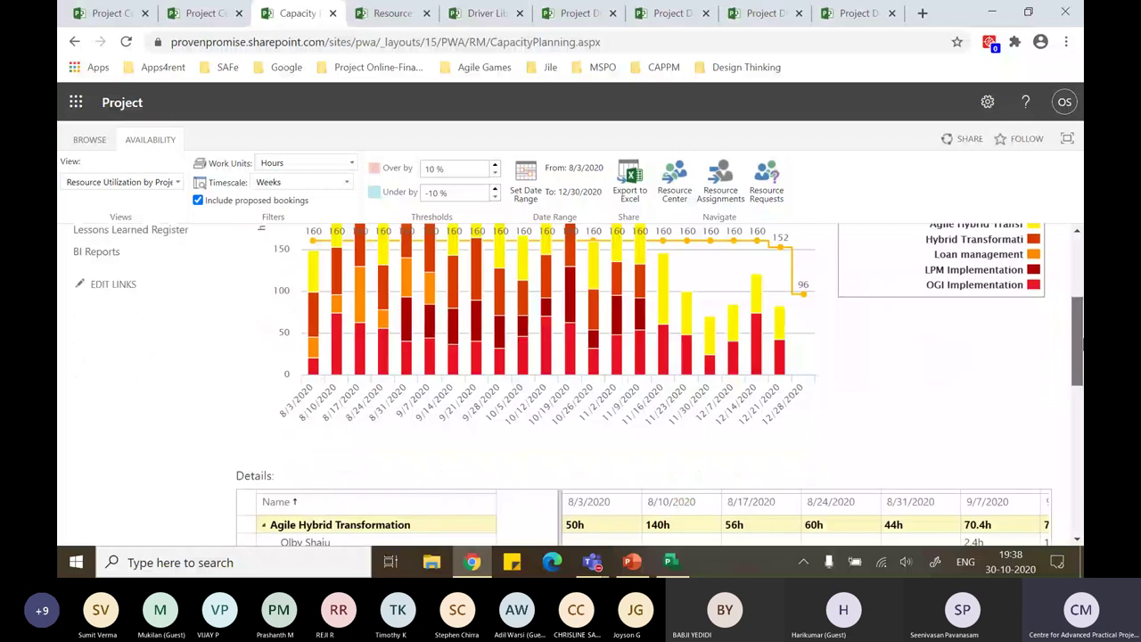
left_click_drag(1082, 343, 1082, 437)
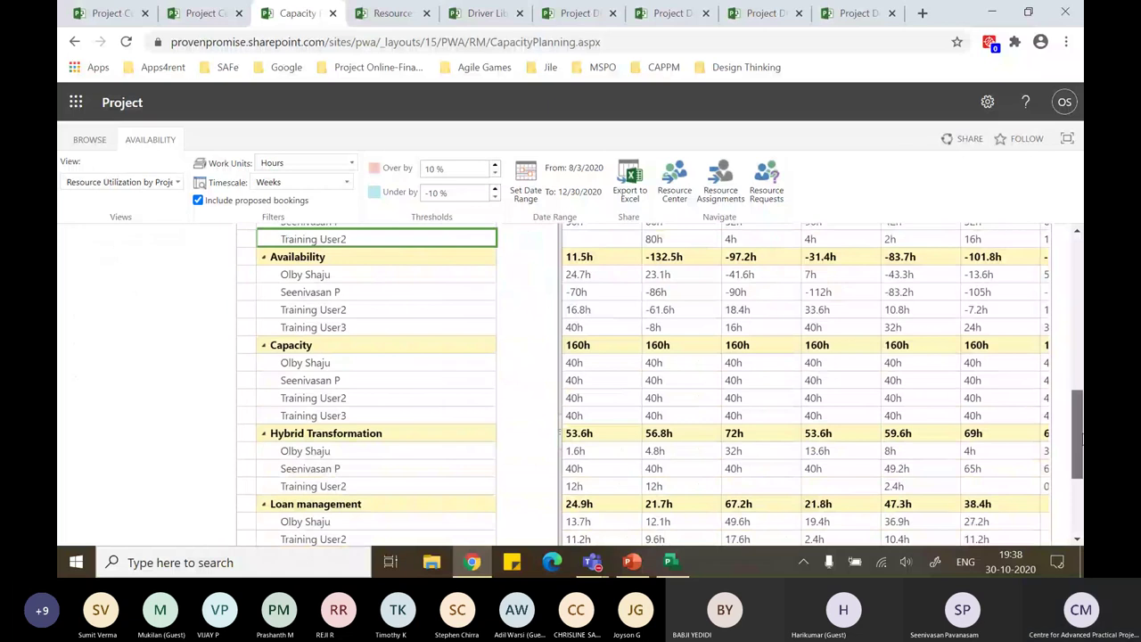
left_click_drag(1082, 437, 1082, 404)
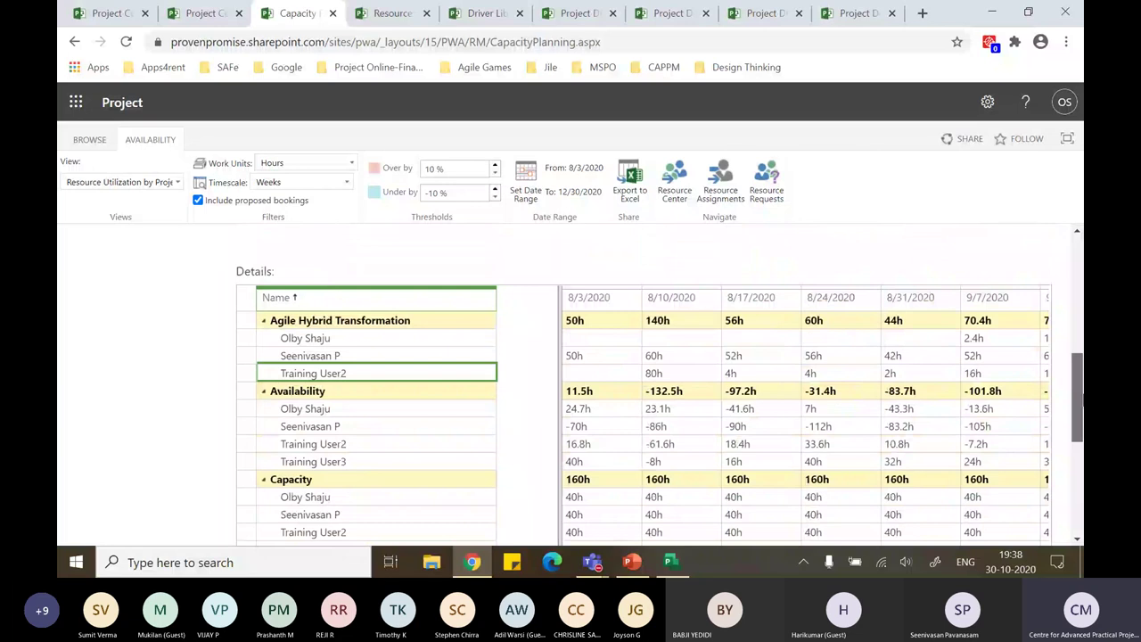
left_click_drag(1080, 403, 1081, 283)
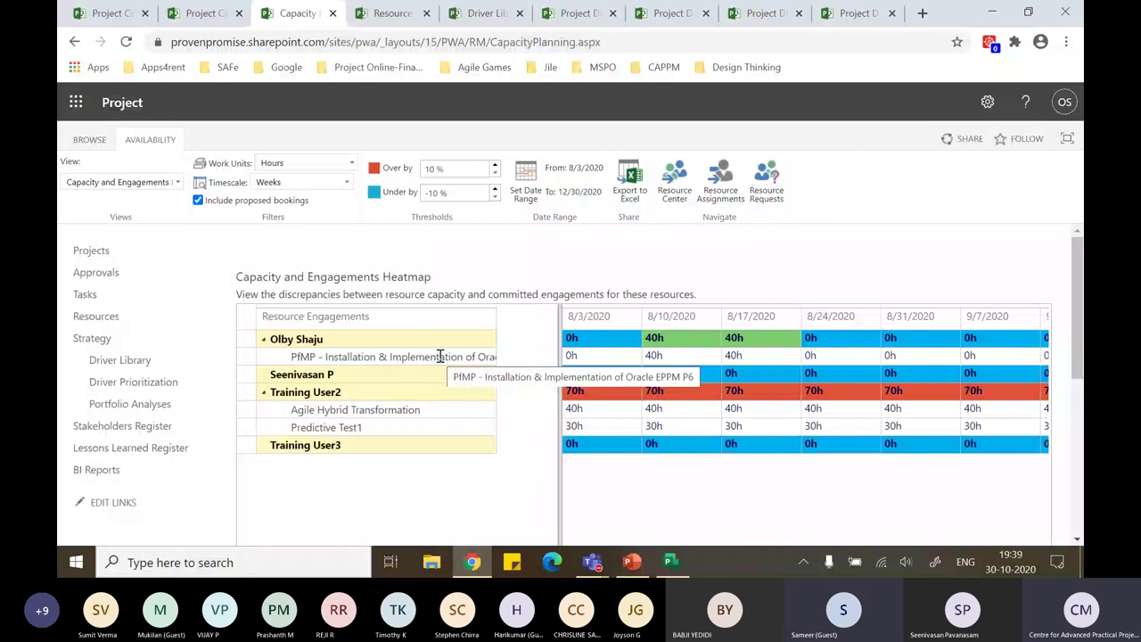
Select the PfMP engagement row, then switch to the Resource Requests page
left_click(440, 356)
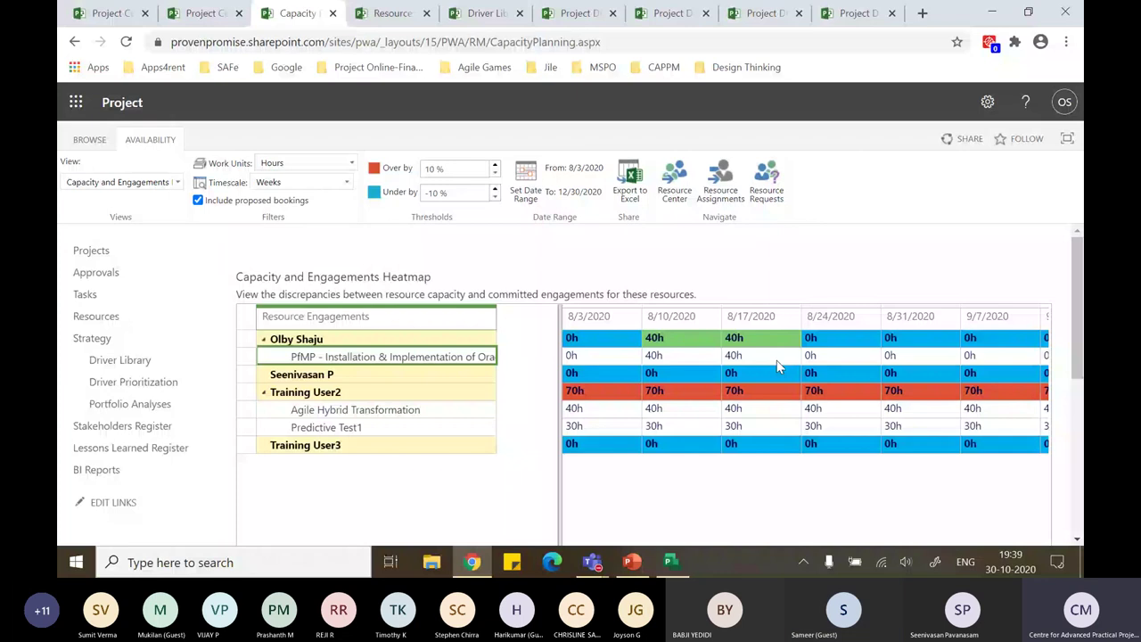
key("ctrl+Tab")
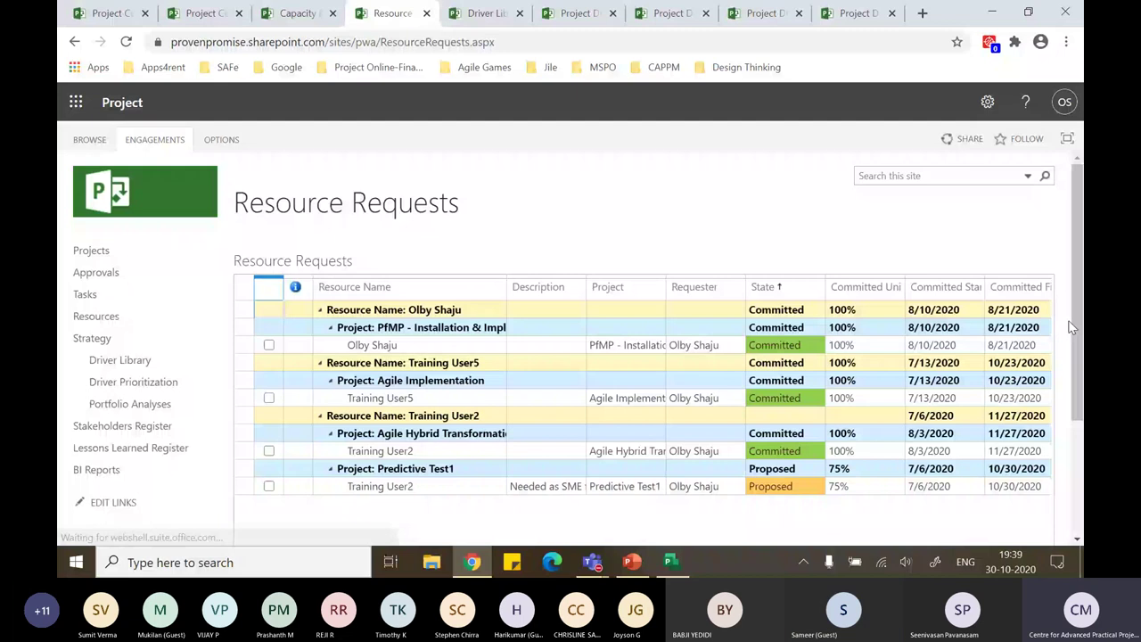
Select the proposed Predictive Test1 request and accept it so it reads Committed at 75%
left_click(609, 397)
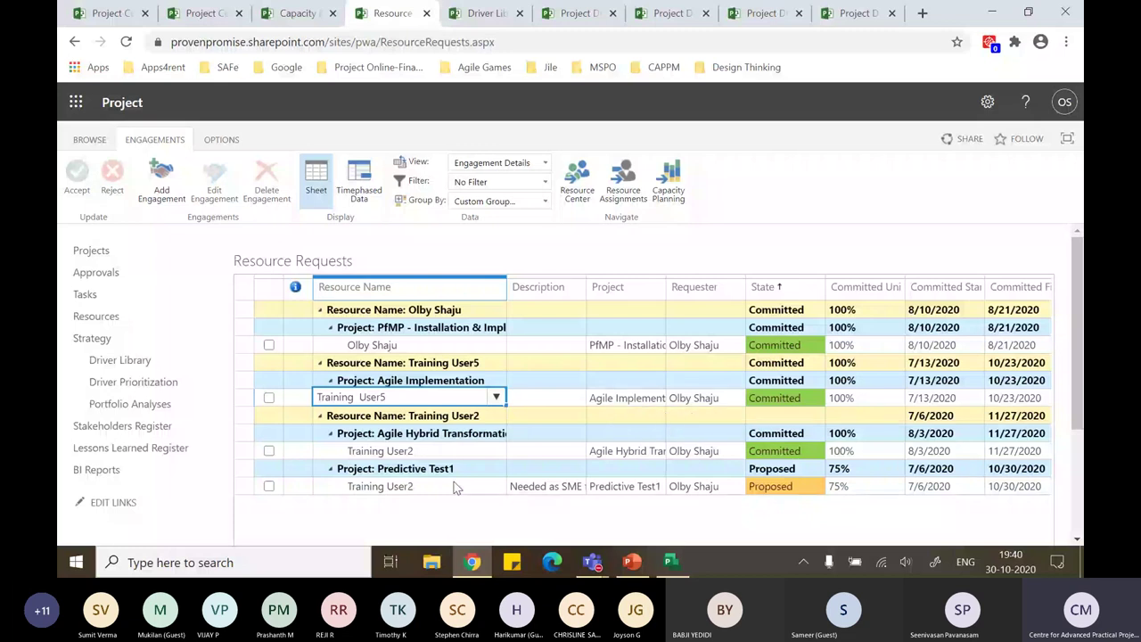
left_click(534, 486)
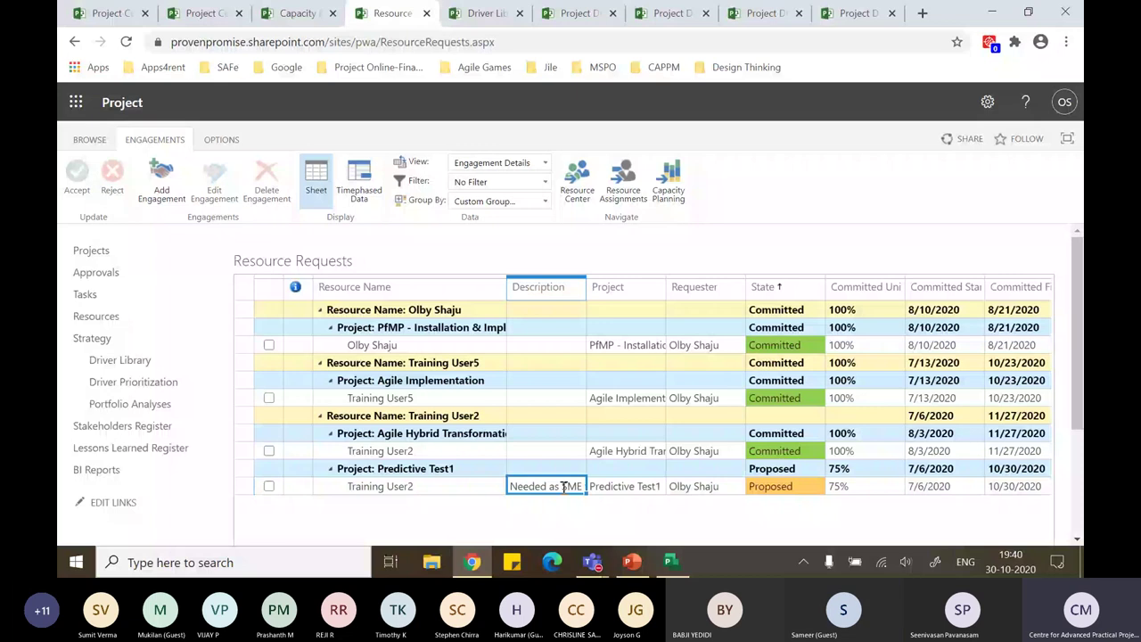
left_click(769, 485)
left_click(268, 486)
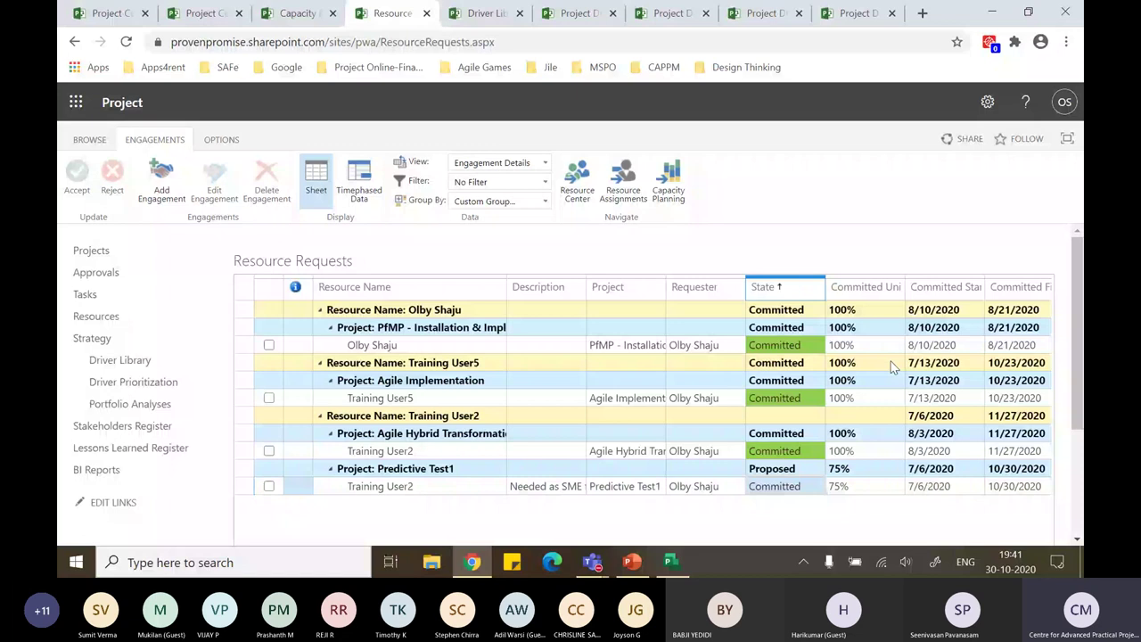
Check the Predictive Test1 request's units and description, then reopen the Capacity and Engagements Heatmap
key("Tab")
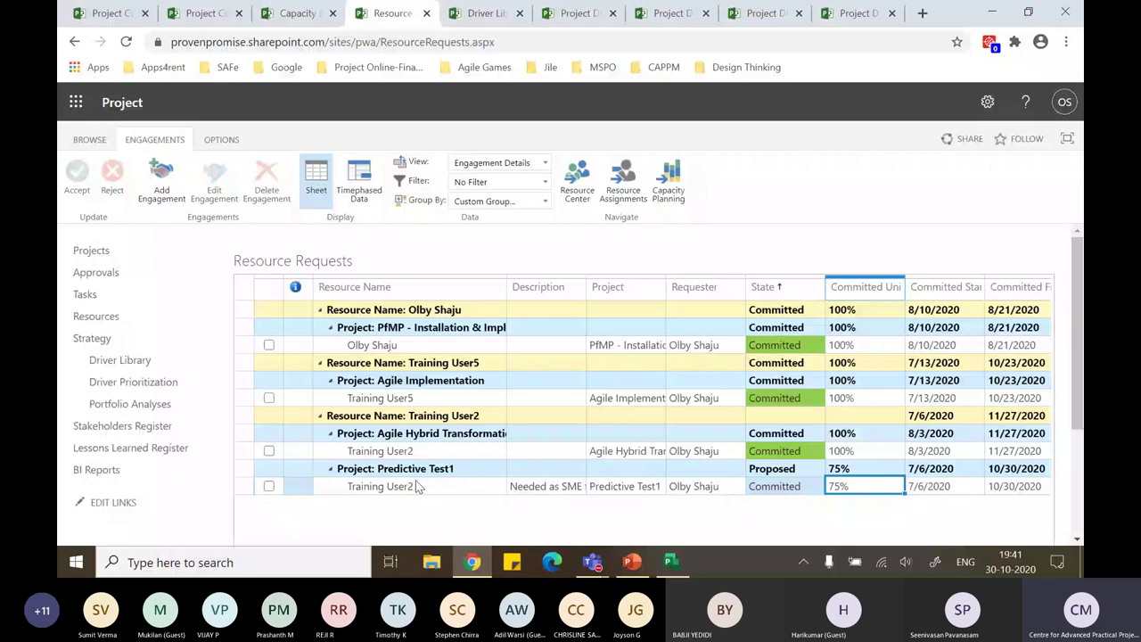
left_click(560, 486)
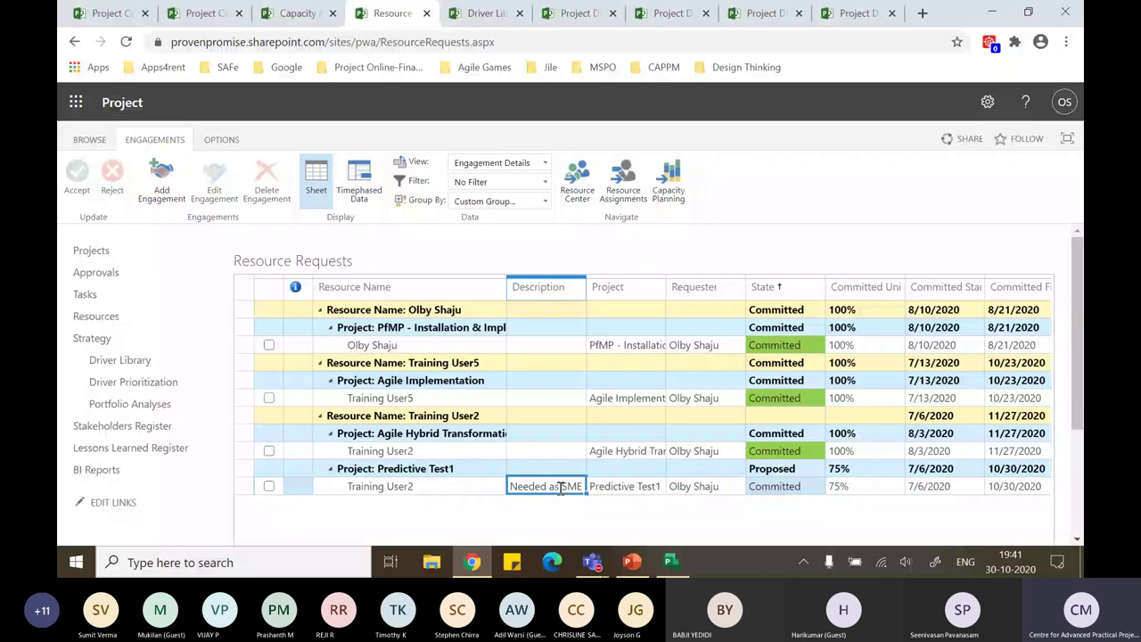
left_click(667, 182)
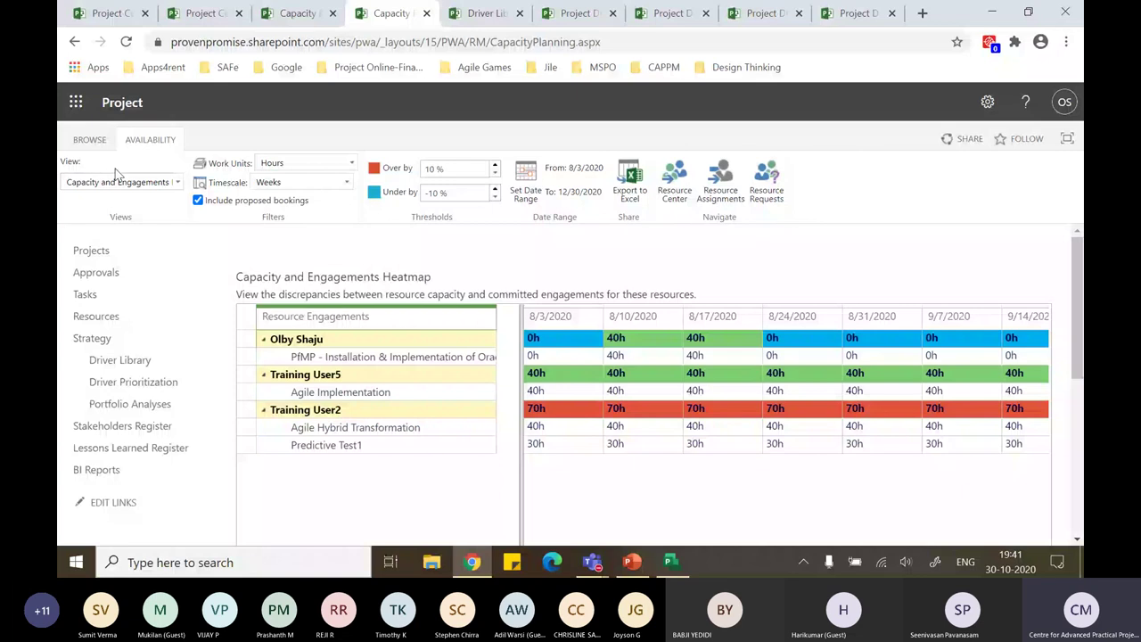
Select the 8/17 Agile Hybrid Transformation hours, then switch to the Driver Library page
left_click(722, 426)
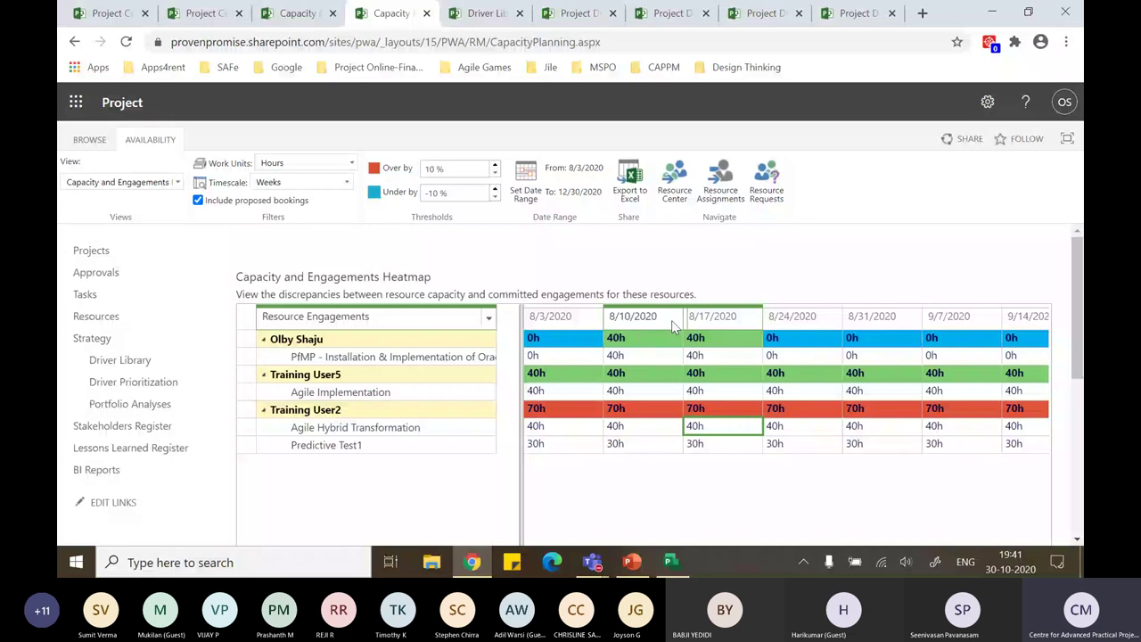
left_click(486, 15)
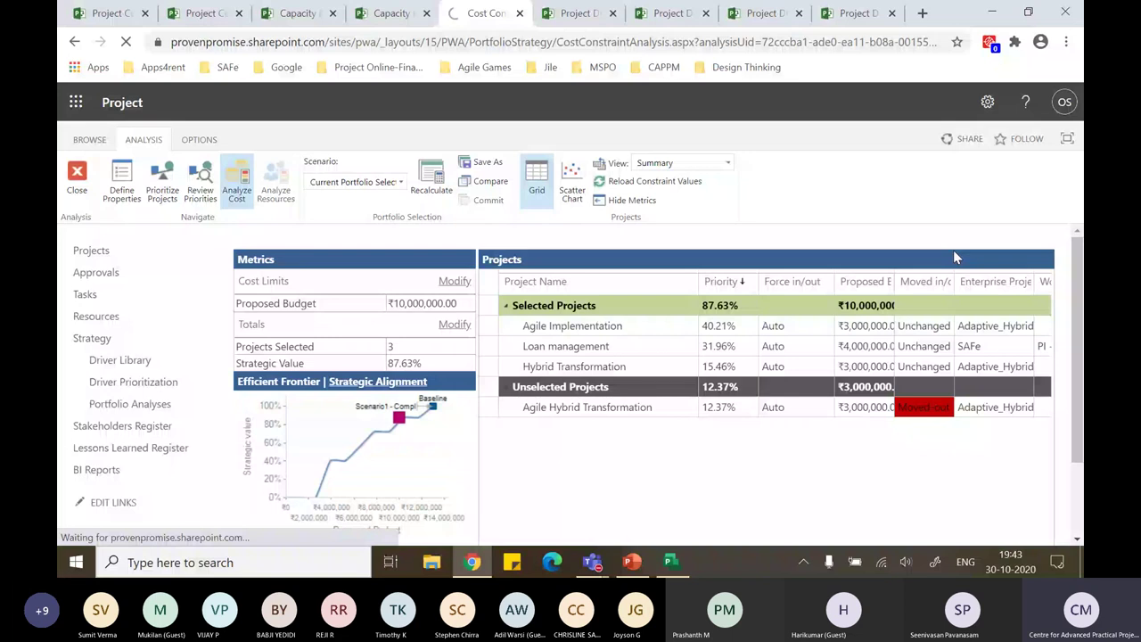
Switch from Project Online to the EPPM and IPMS Webinar deck on slide 18
key("alt+Tab")
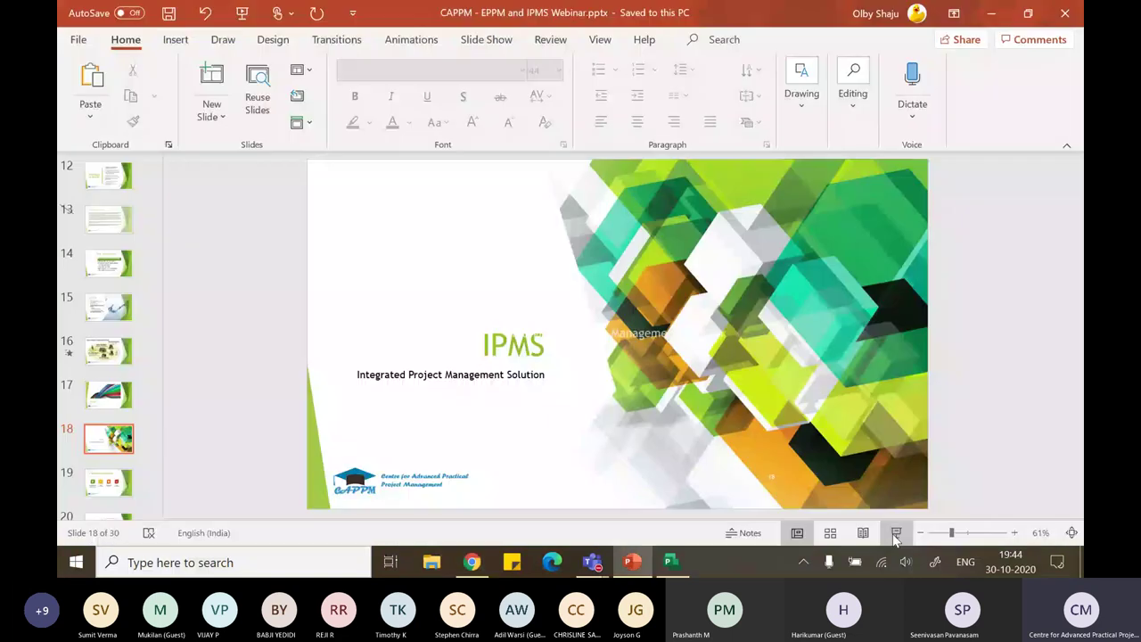
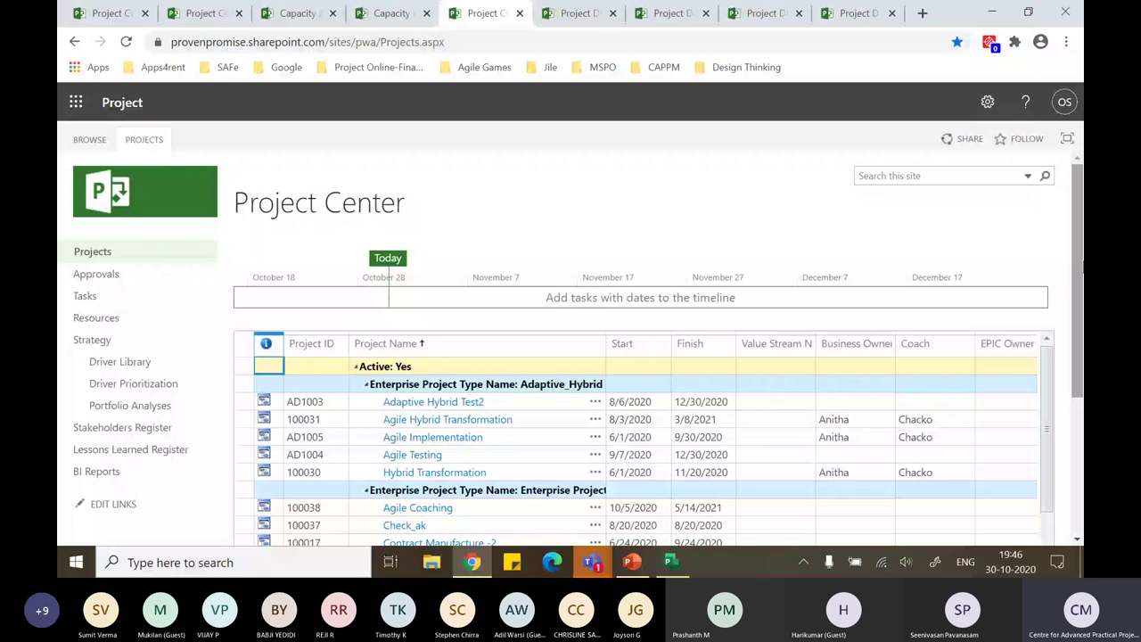
Create a new SAFe-type project named 'Agile Web2' and submit the wizard
left_click(638, 454)
left_click(77, 182)
mouse_move(129, 328)
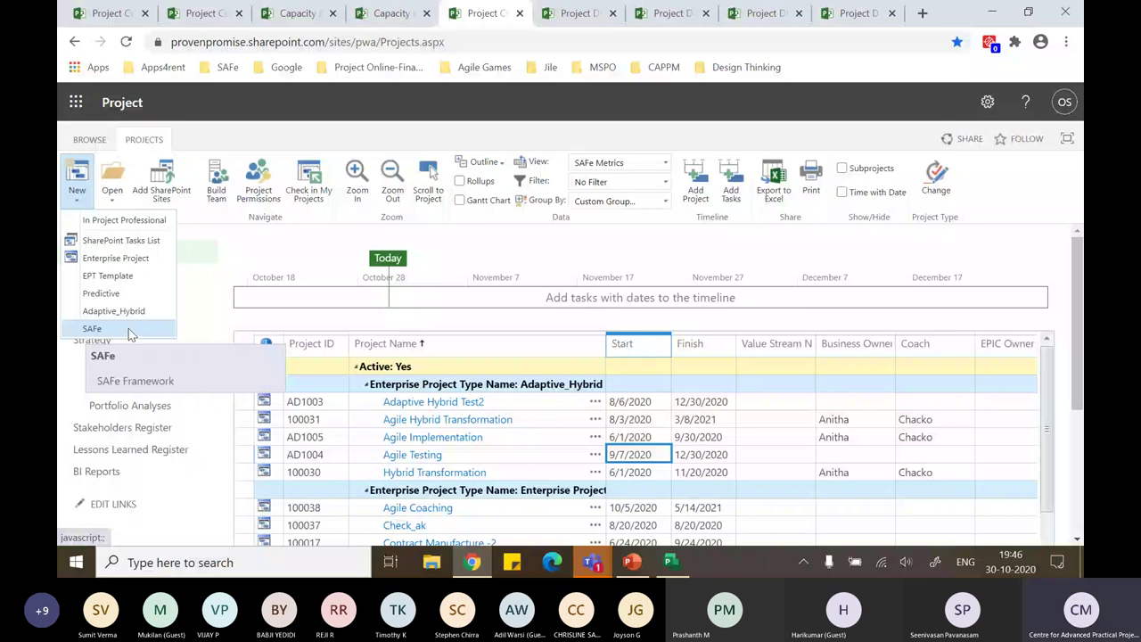
left_click(128, 328)
type("A")
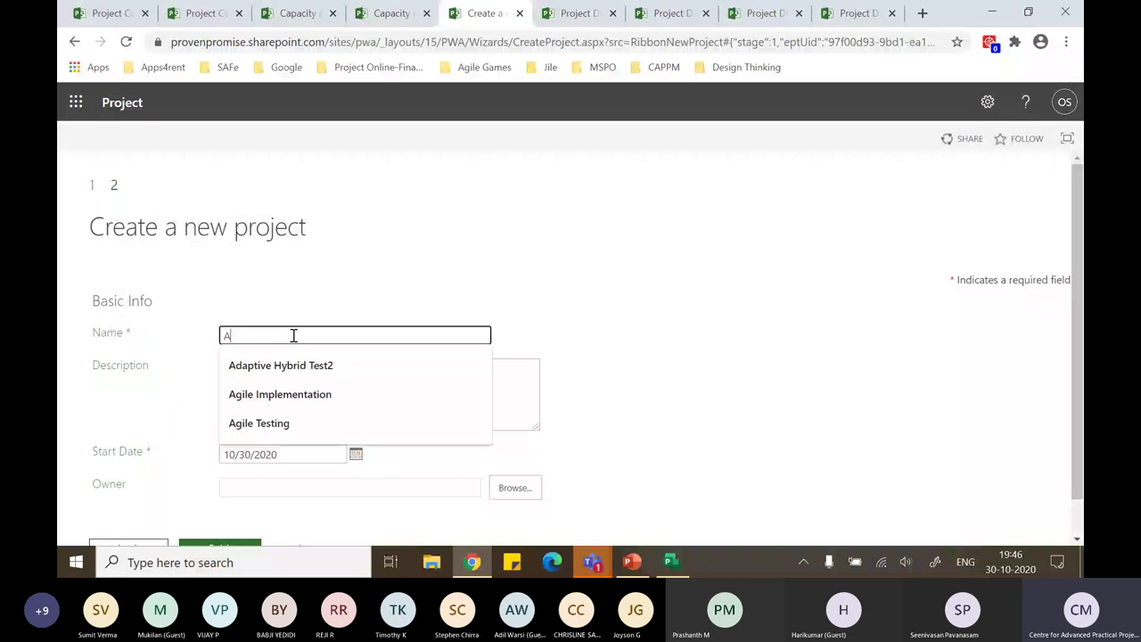
type("gile We")
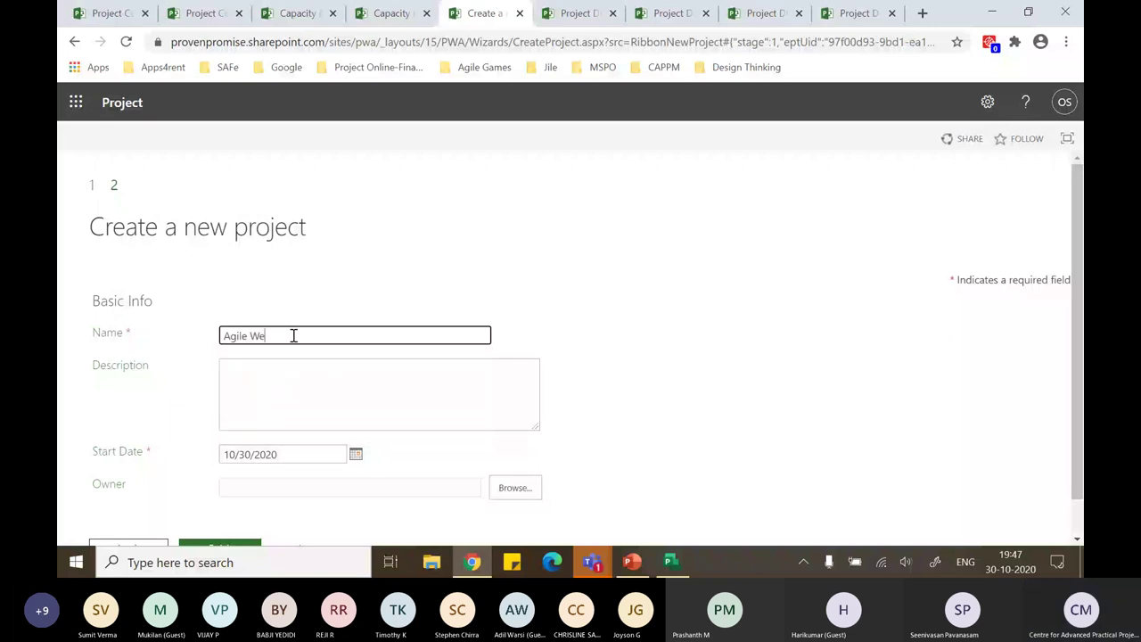
type("b2")
left_click_drag(293, 336, 201, 350)
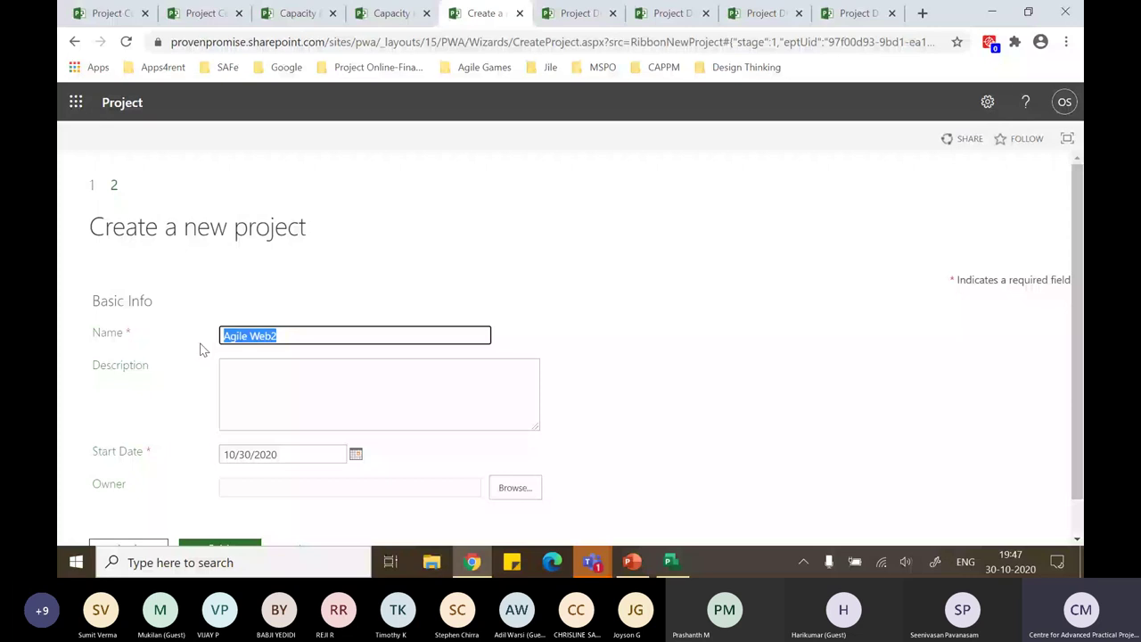
left_click(356, 455)
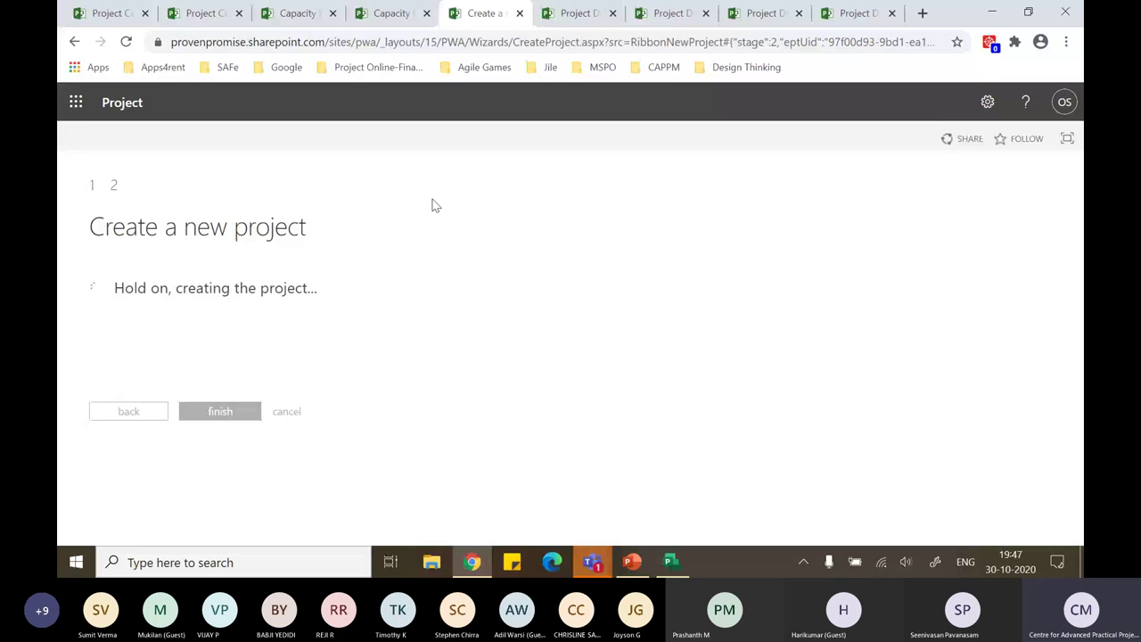
View the Agile Implementation project info, then return to the project list tab
left_click(679, 16)
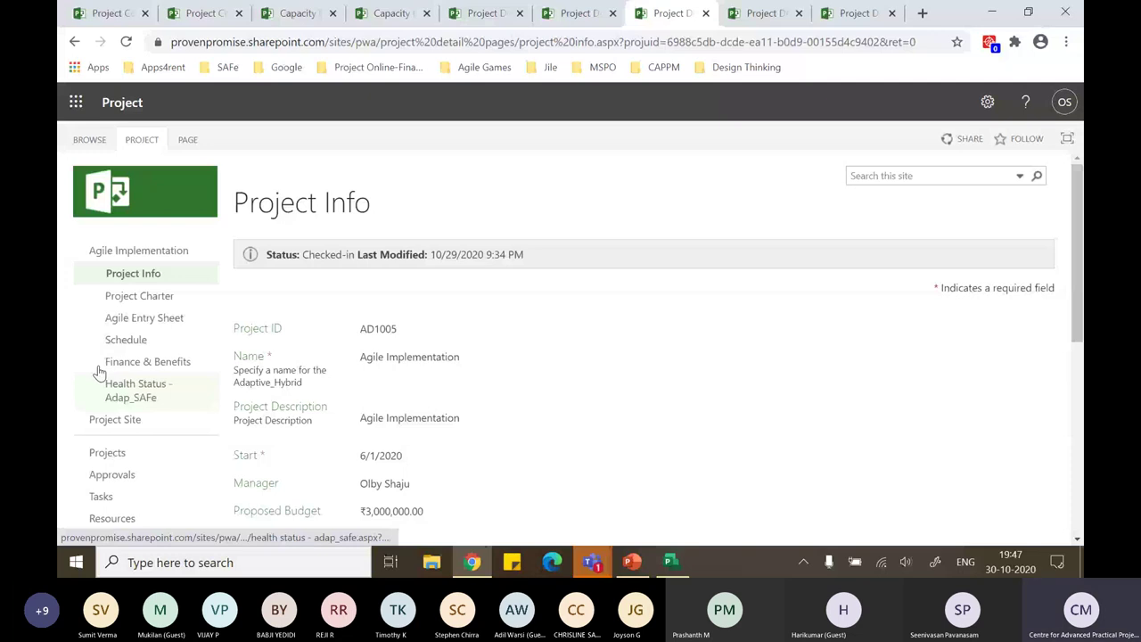
key("ctrl+1")
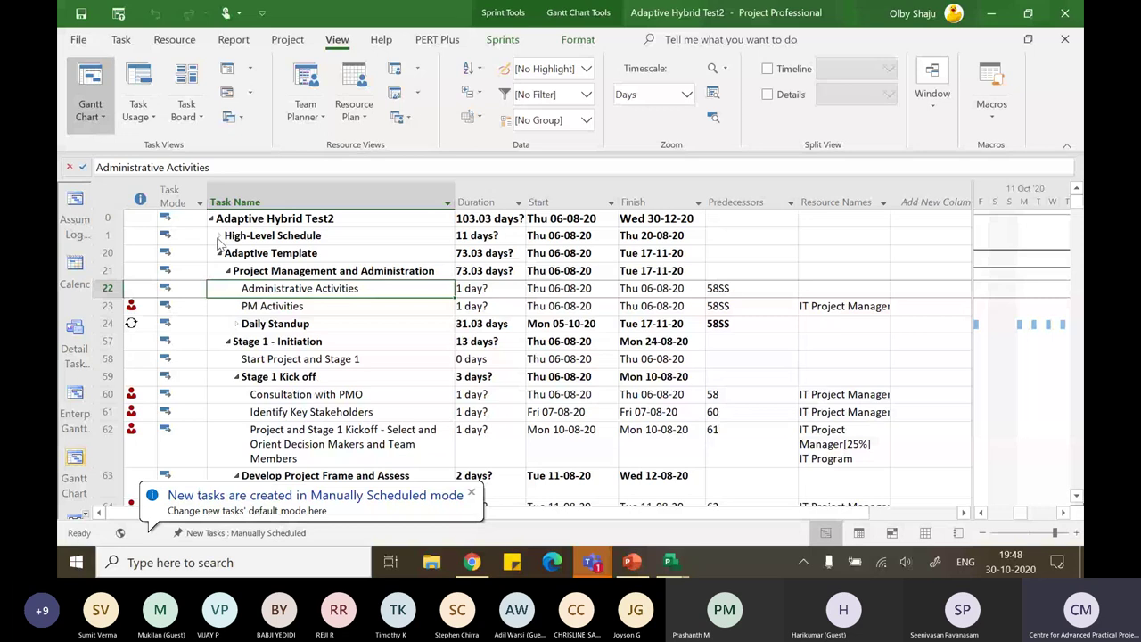
left_click(219, 253)
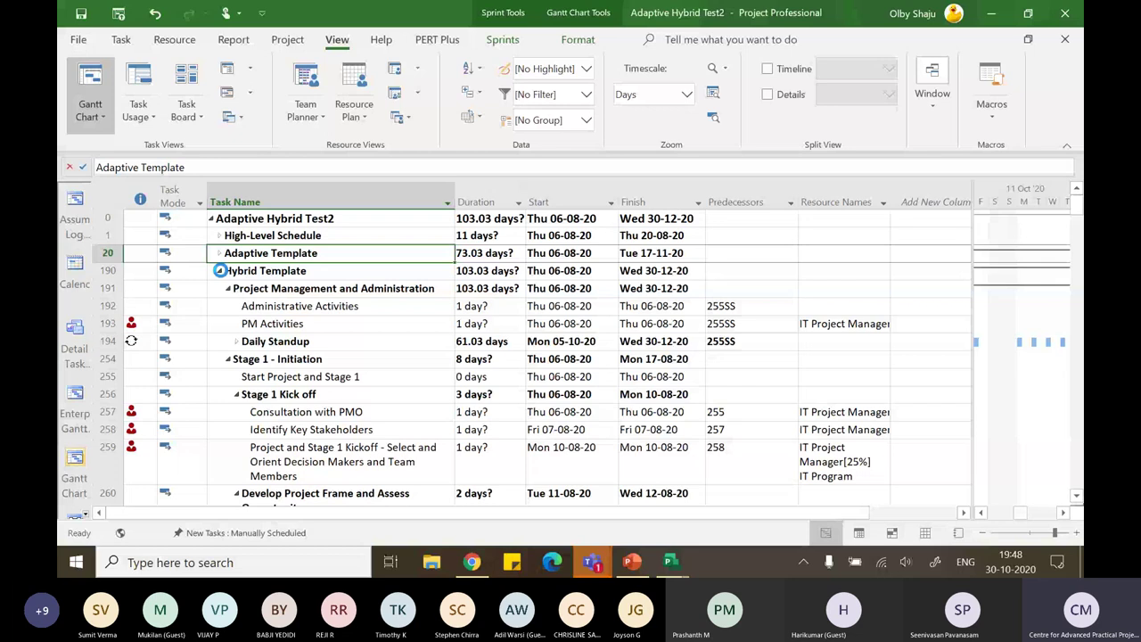
left_click(219, 270)
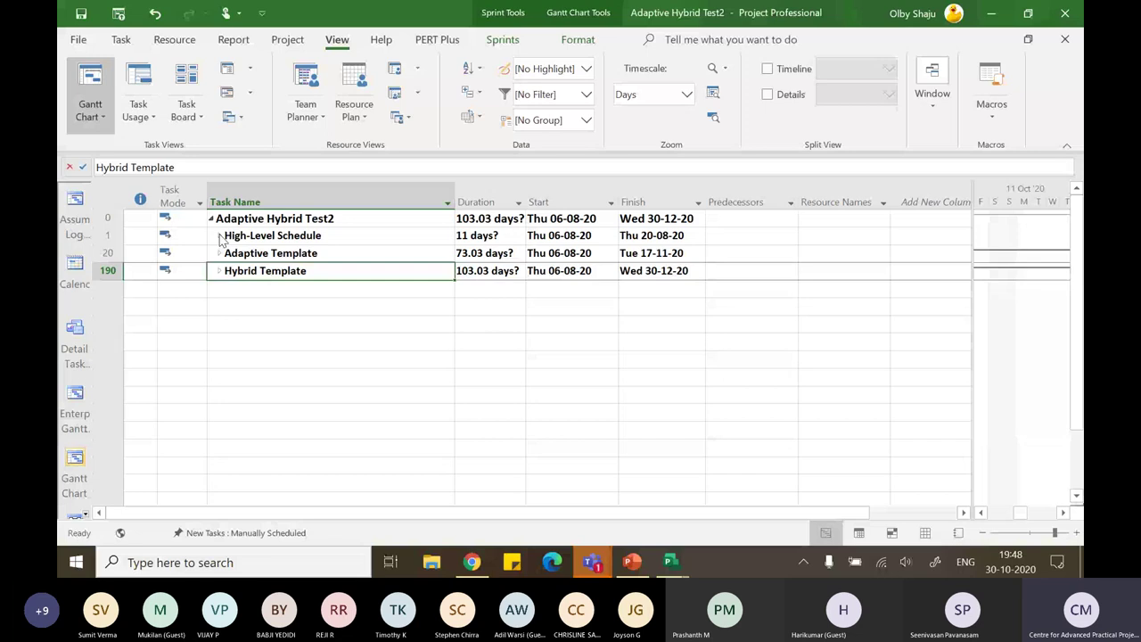
left_click(219, 235)
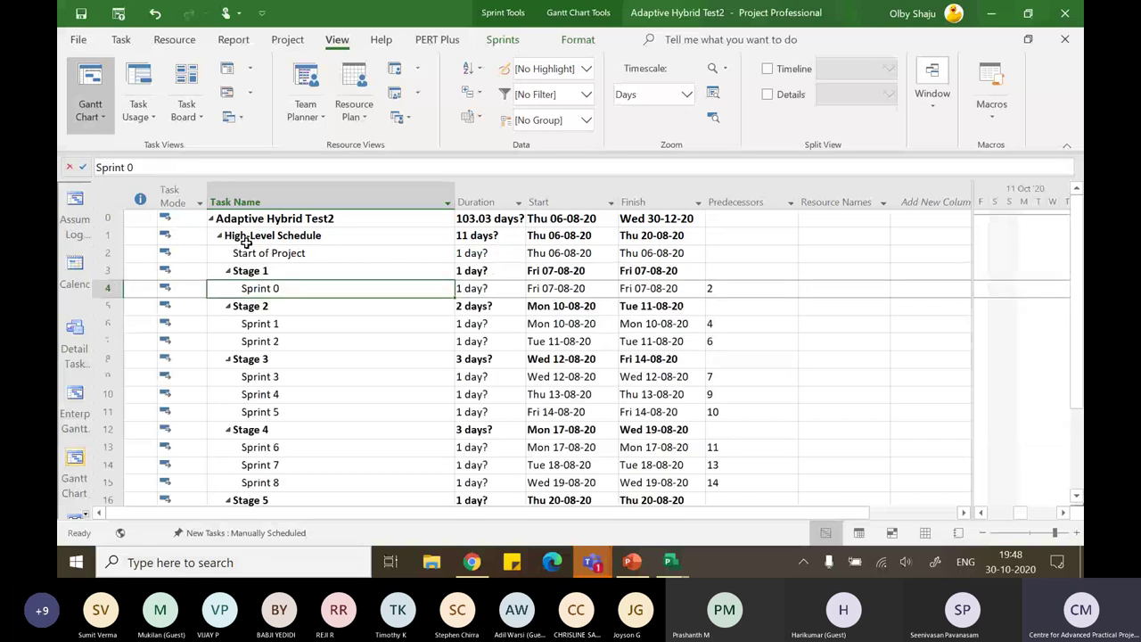
left_click(219, 236)
left_click(361, 268)
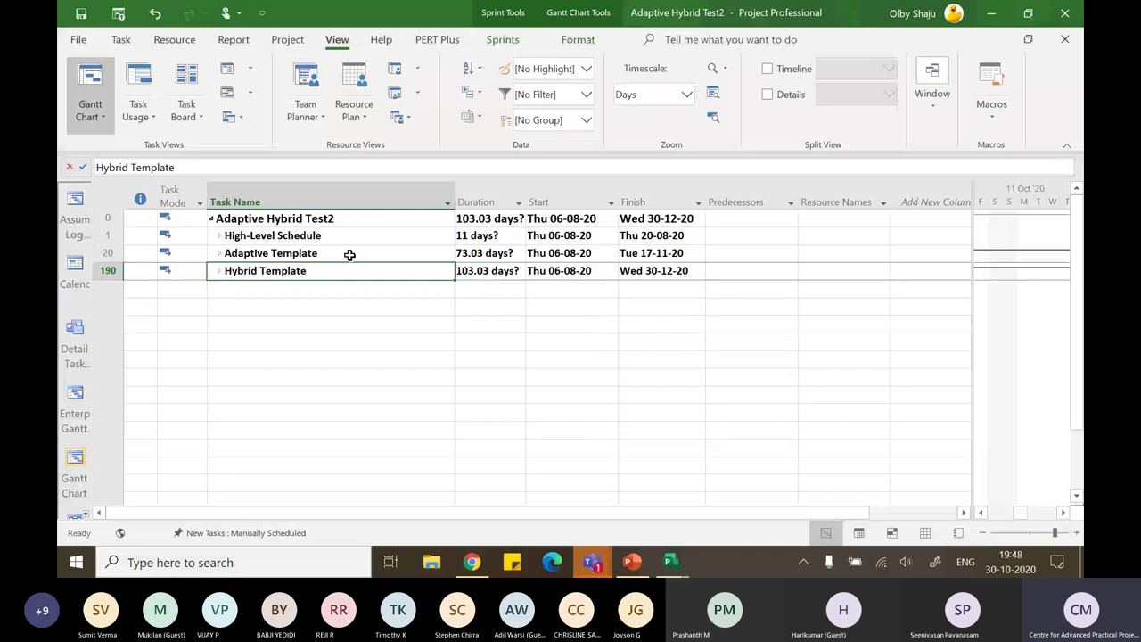
left_click(349, 255)
scroll(411, 288, "down", 10)
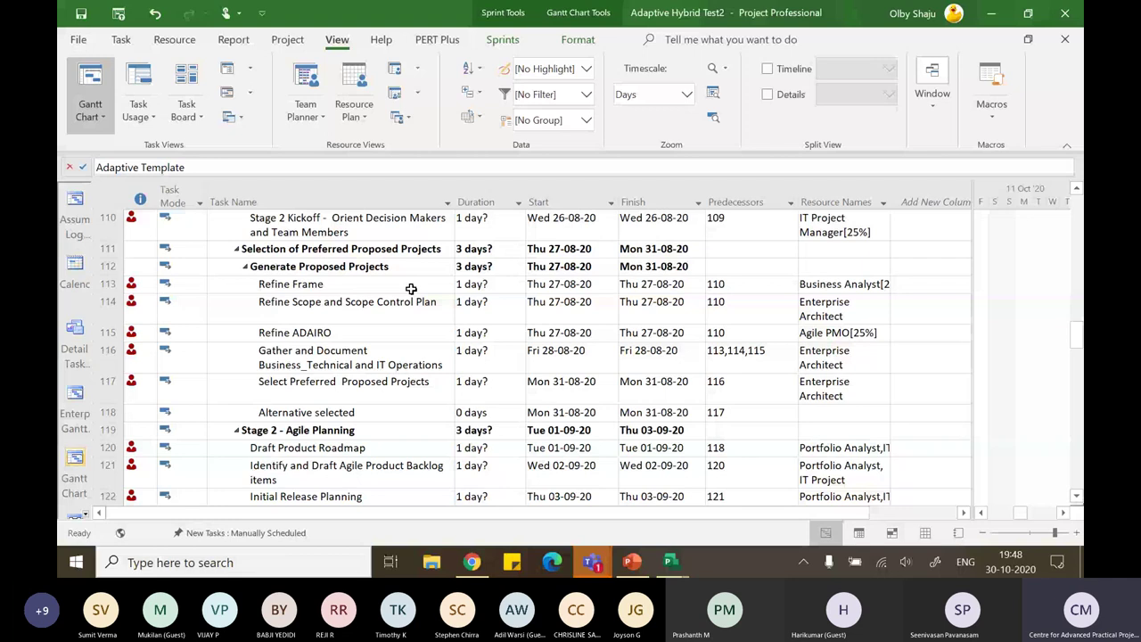
scroll(411, 288, "up", 8)
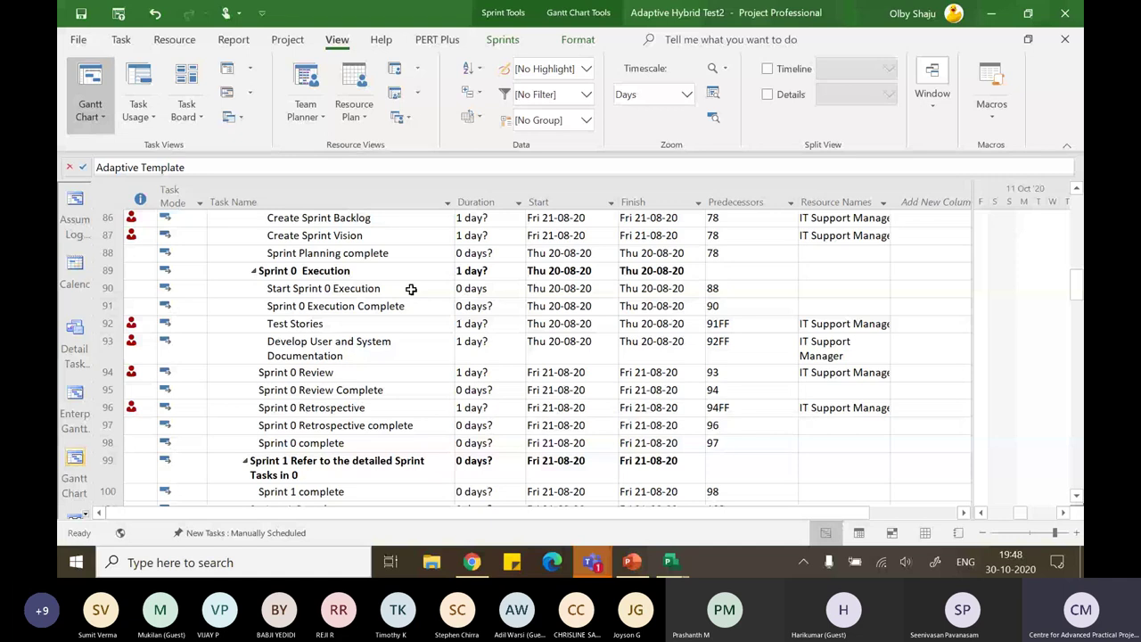
scroll(411, 287, "down", 20)
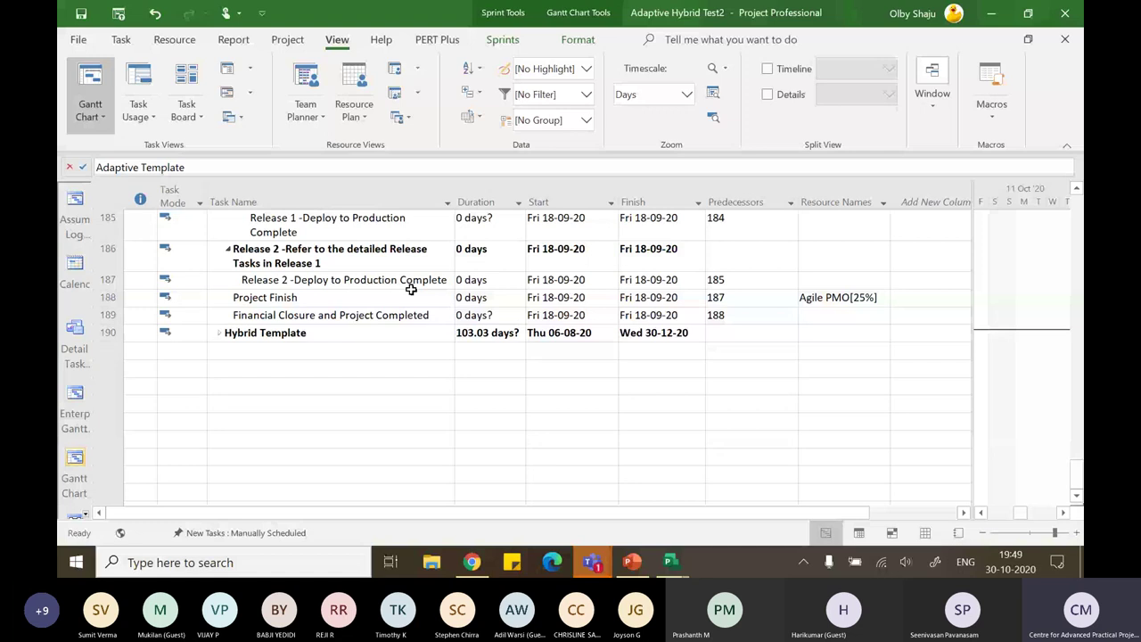
key("F2")
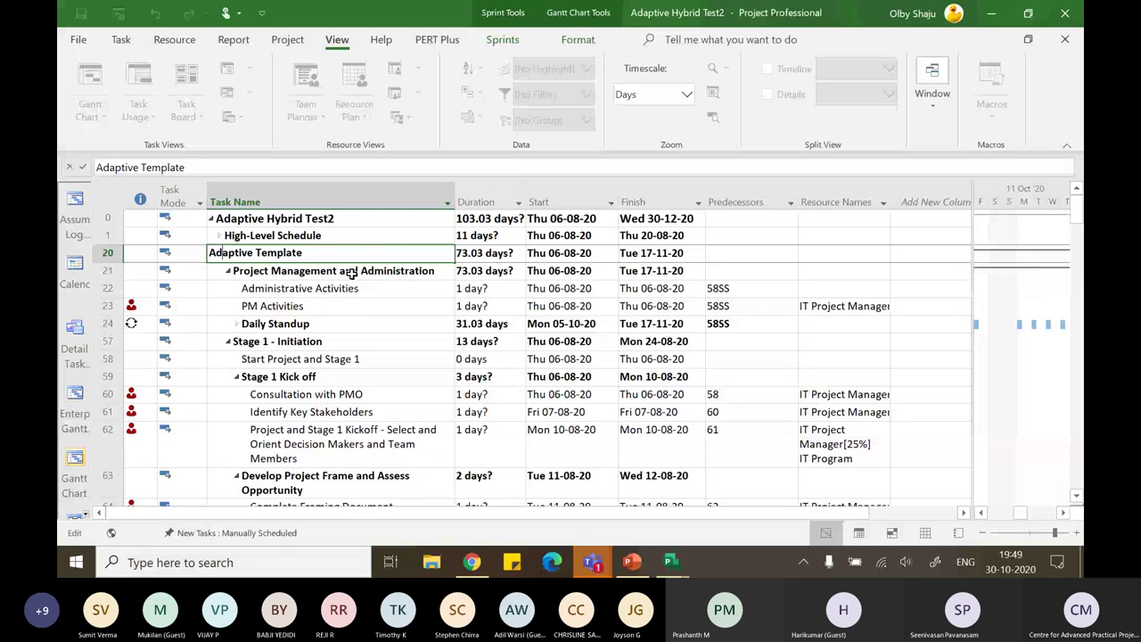
Collapse Adaptive Template and browse Hybrid Template tasks, selecting Finalize Identification of Agile Product Backlog
key("Return")
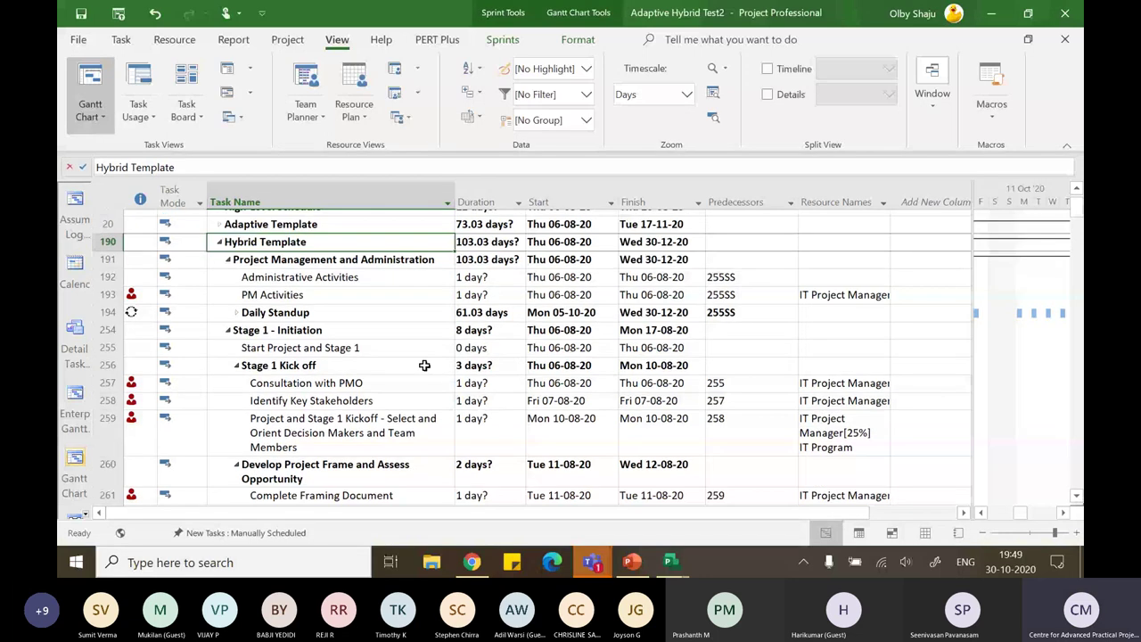
scroll(425, 365, "down", 5)
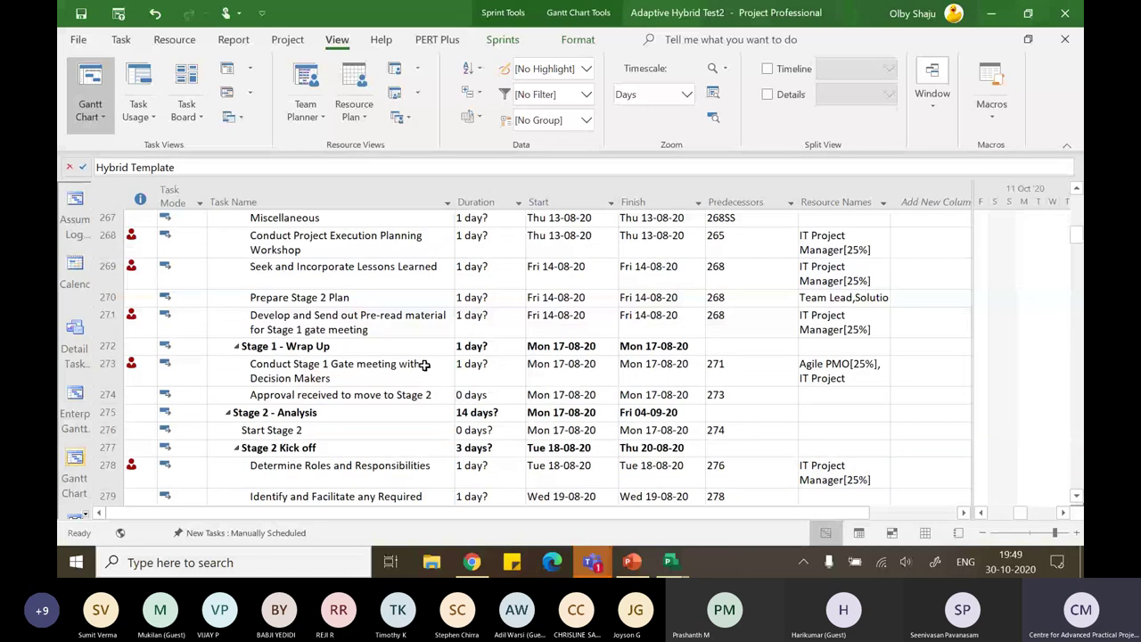
scroll(425, 365, "down", 6)
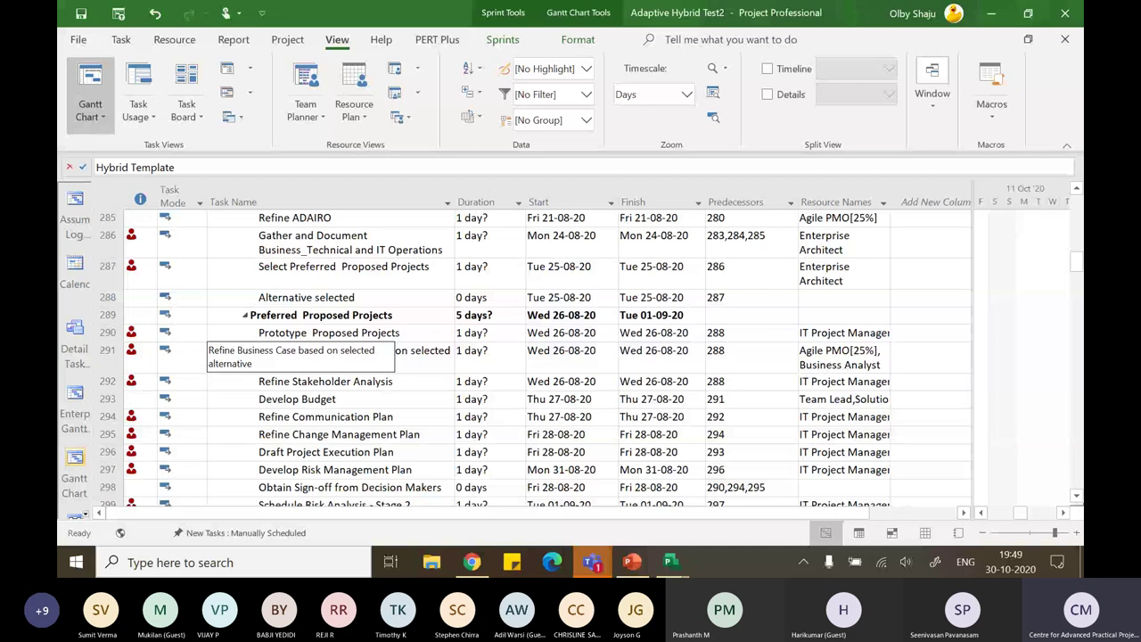
scroll(431, 354, "up", 3)
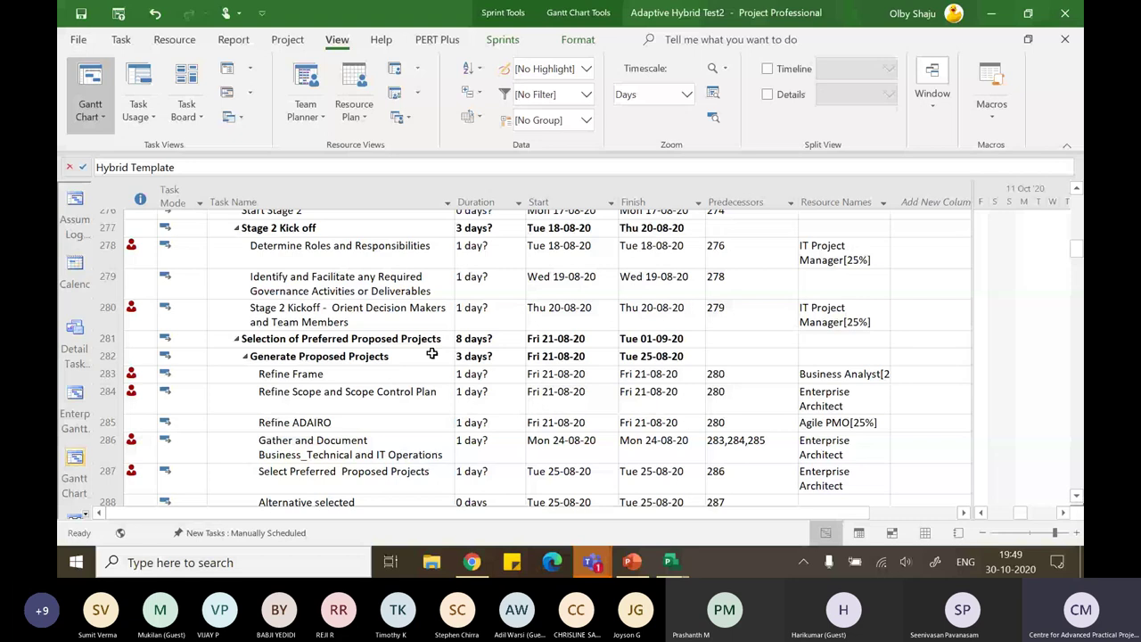
scroll(431, 354, "down", 7)
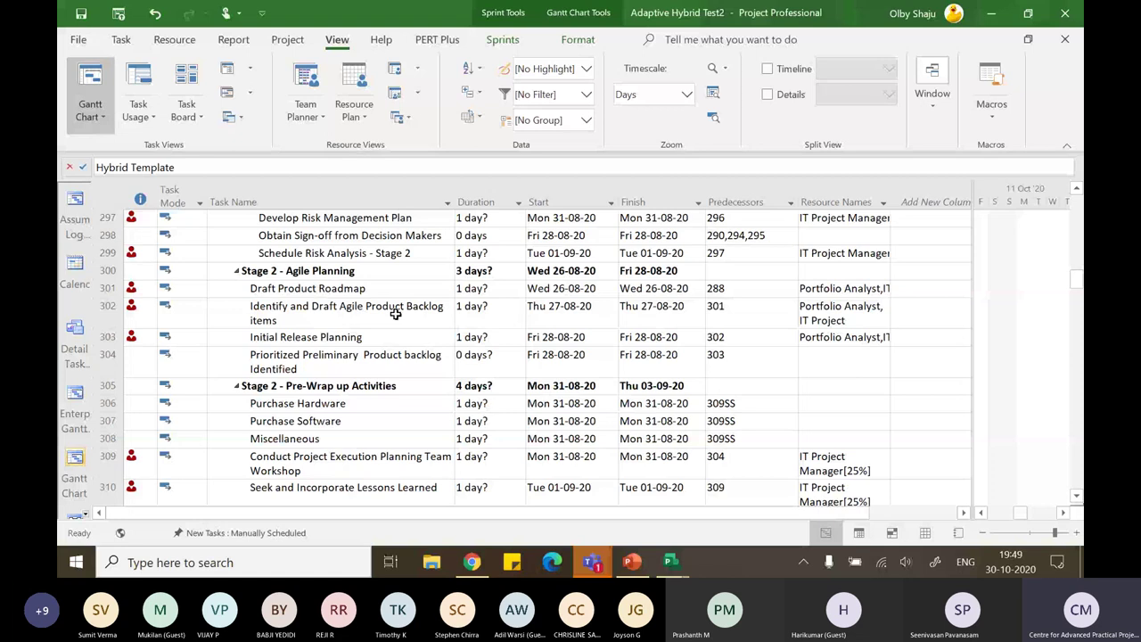
scroll(400, 339, "down", 10)
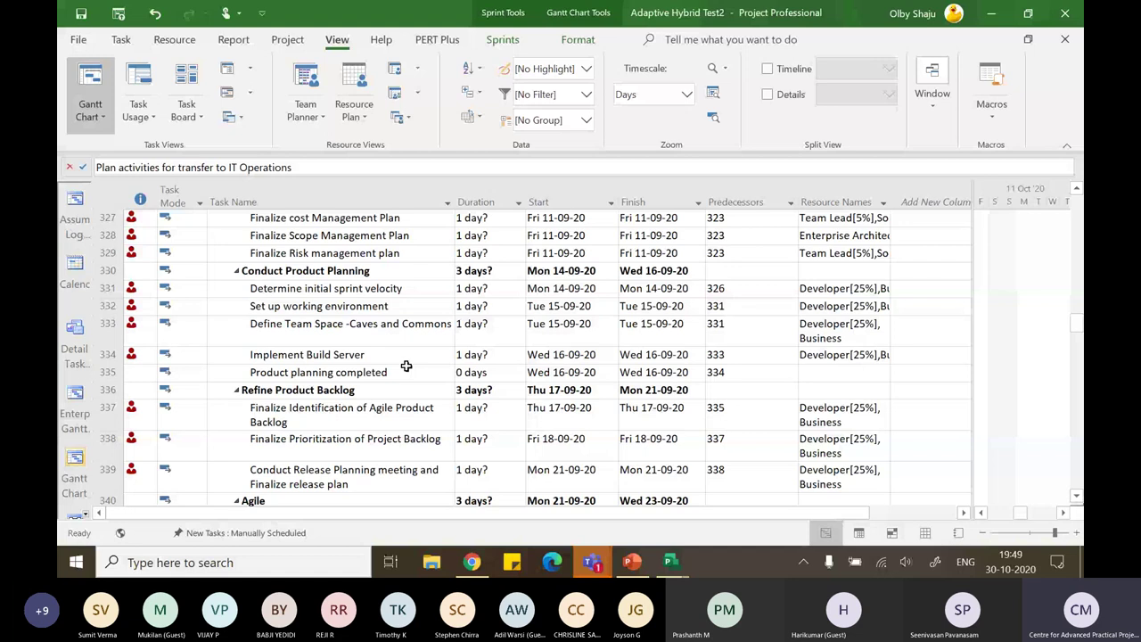
left_click(404, 411)
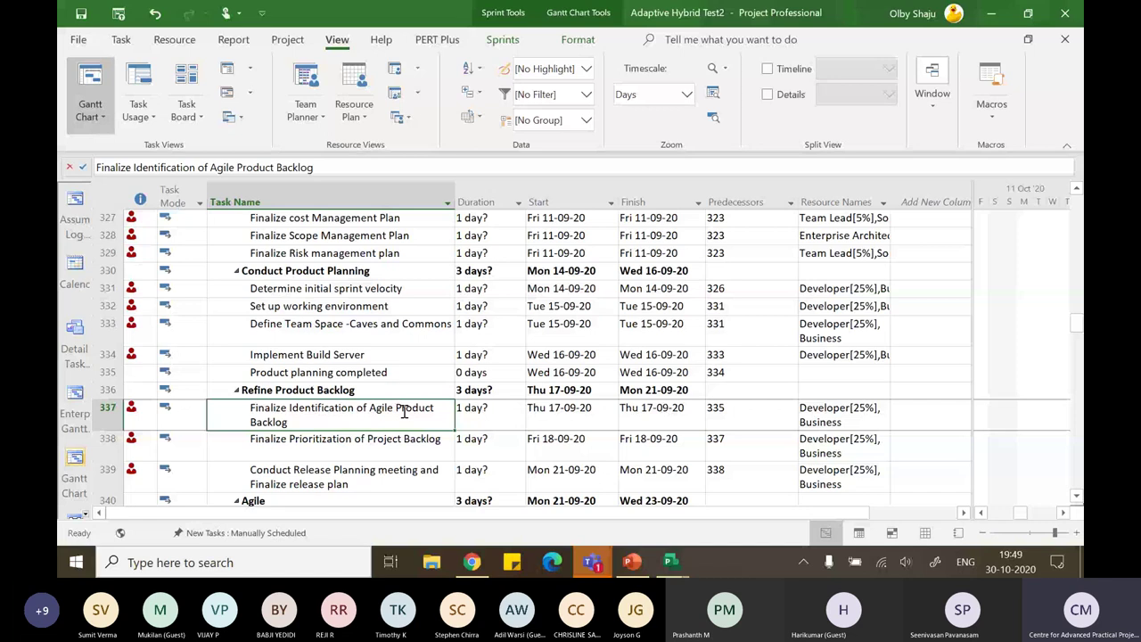
scroll(404, 412, "up", 11)
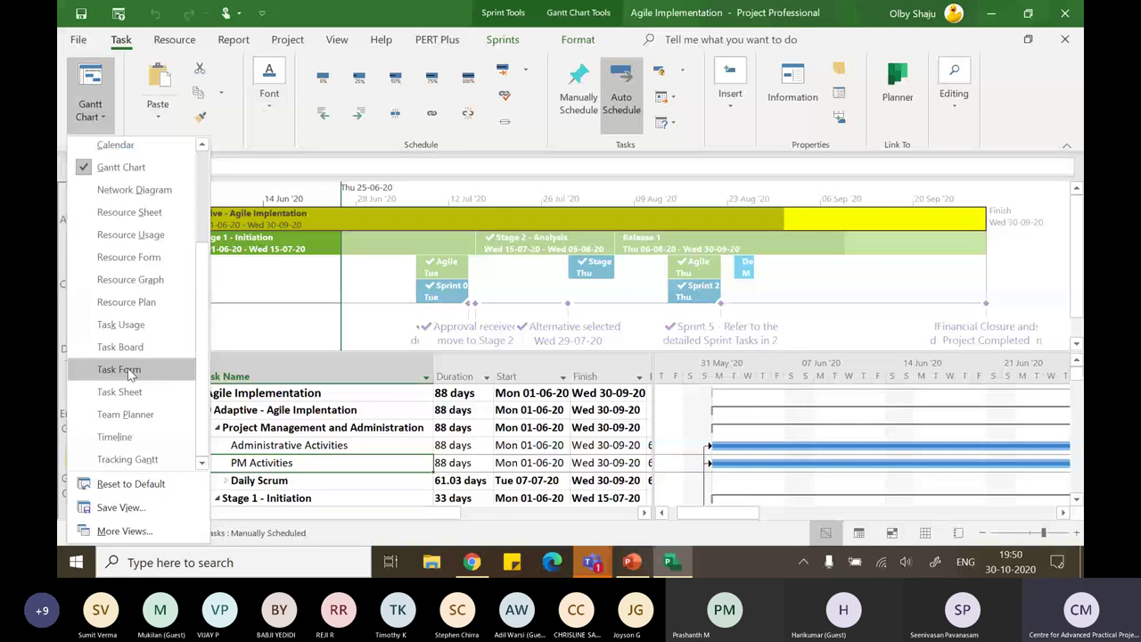
Switch Agile Implementation to the Task Board view with the timeline hidden
left_click(120, 347)
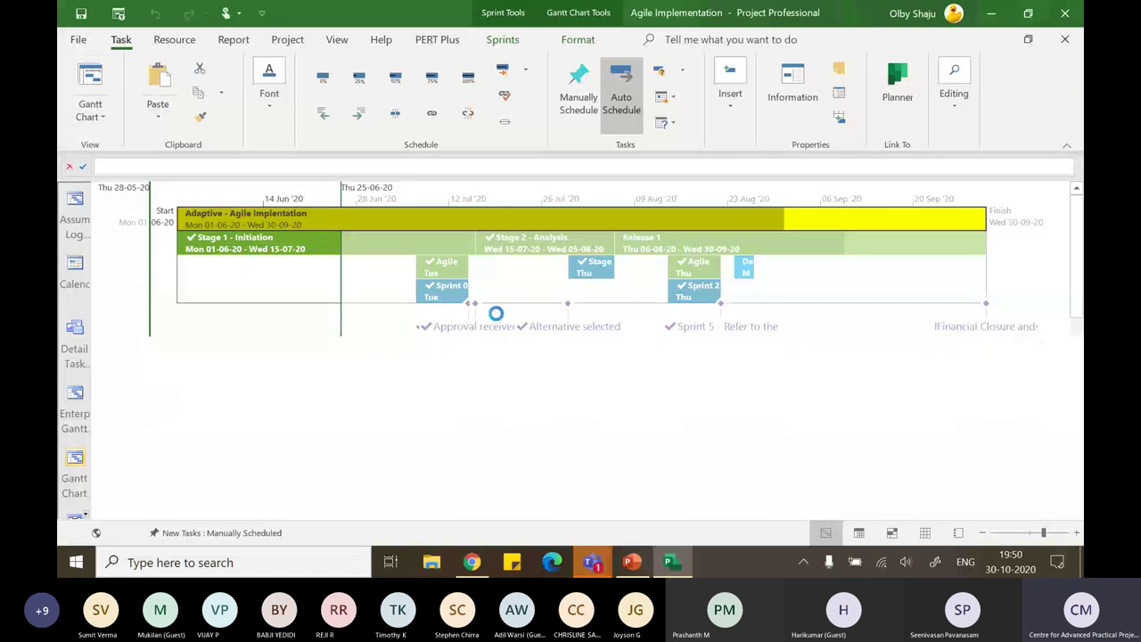
left_click(337, 39)
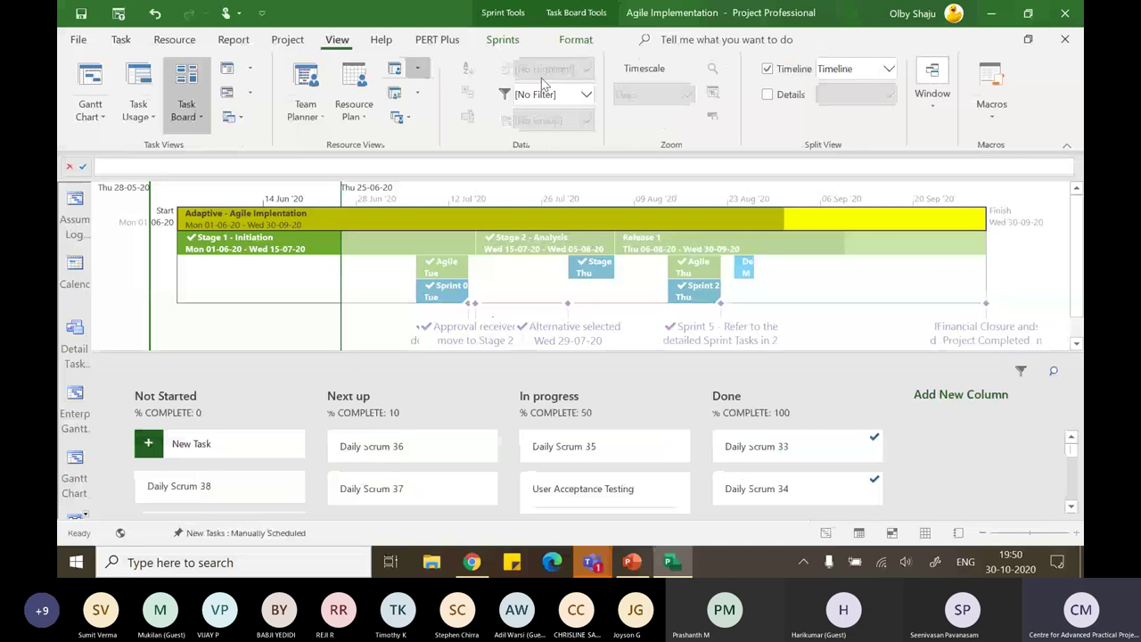
left_click(767, 69)
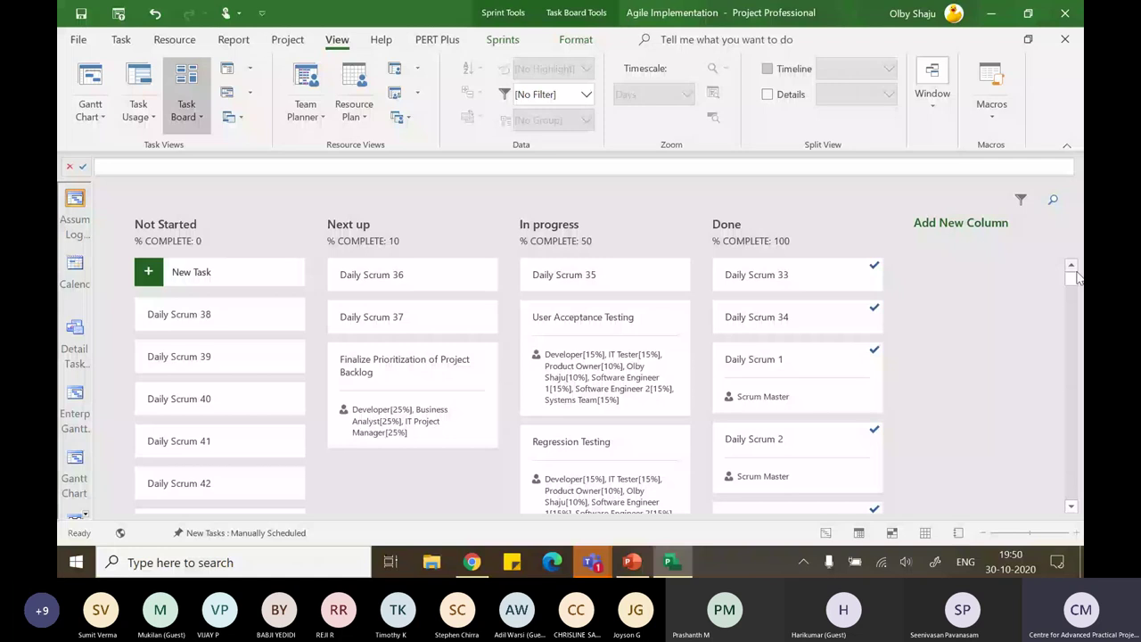
Move the Daily Scrum 40 card from Not Started into Next up
left_click_drag(188, 399, 403, 362)
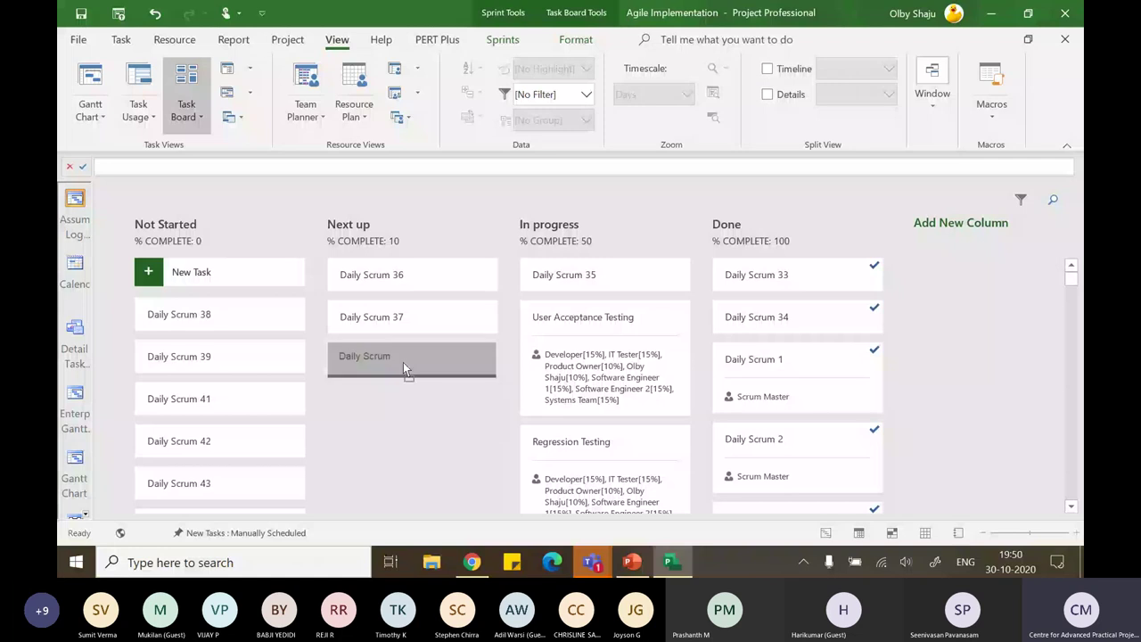
left_click_drag(403, 367, 405, 365)
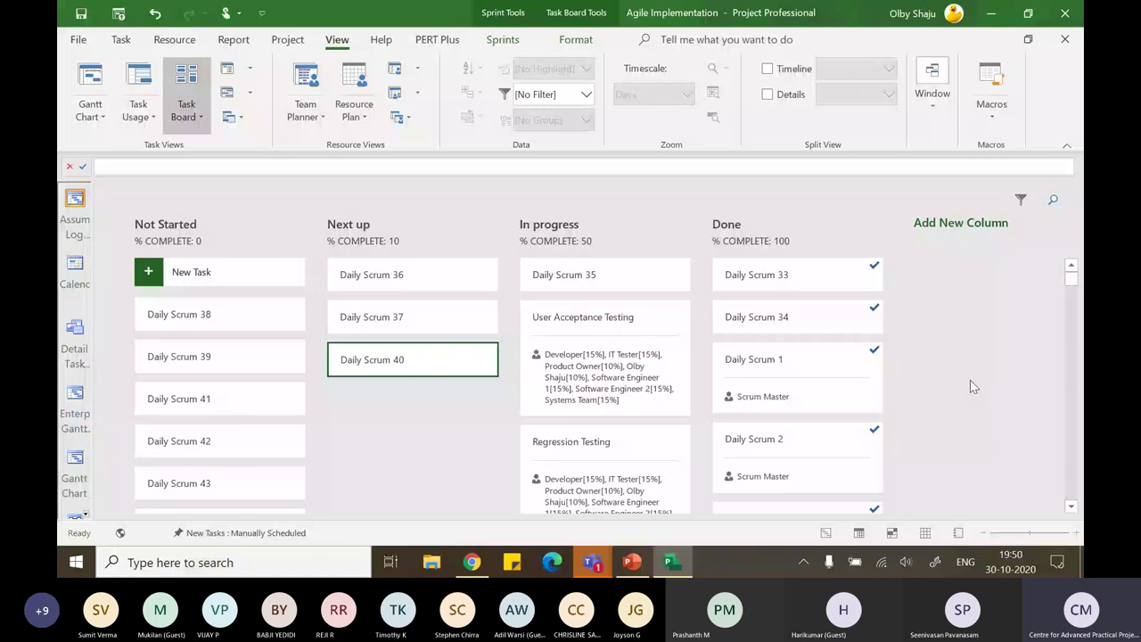
left_click(187, 111)
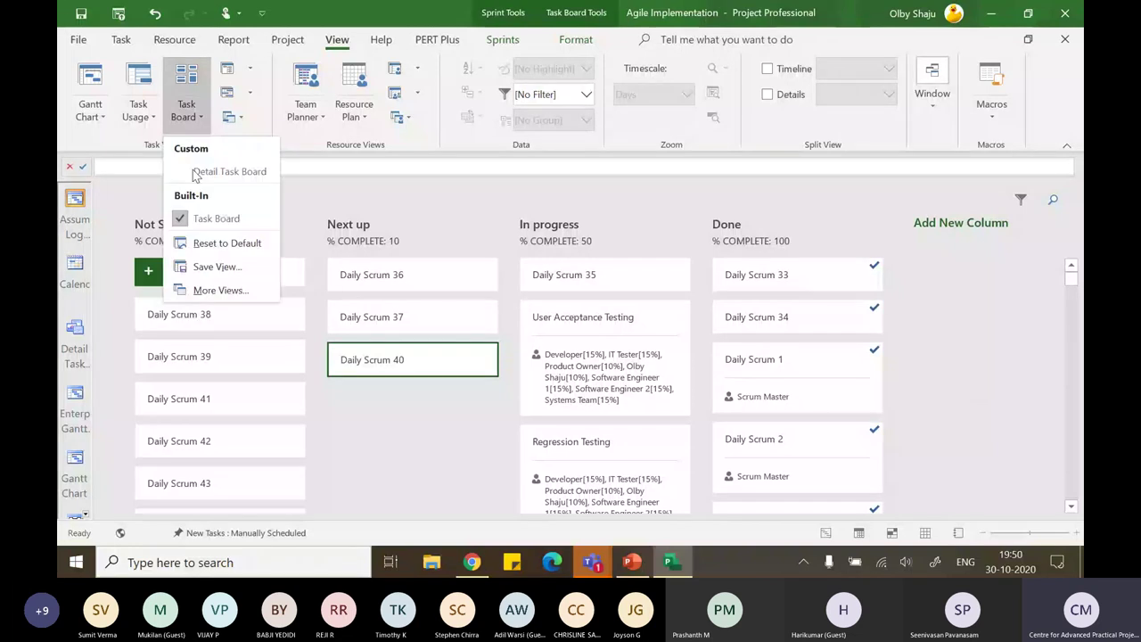
Review Sprints 1–4 in Manage Sprints, then minimize Project to reveal the browser
left_click(98, 119)
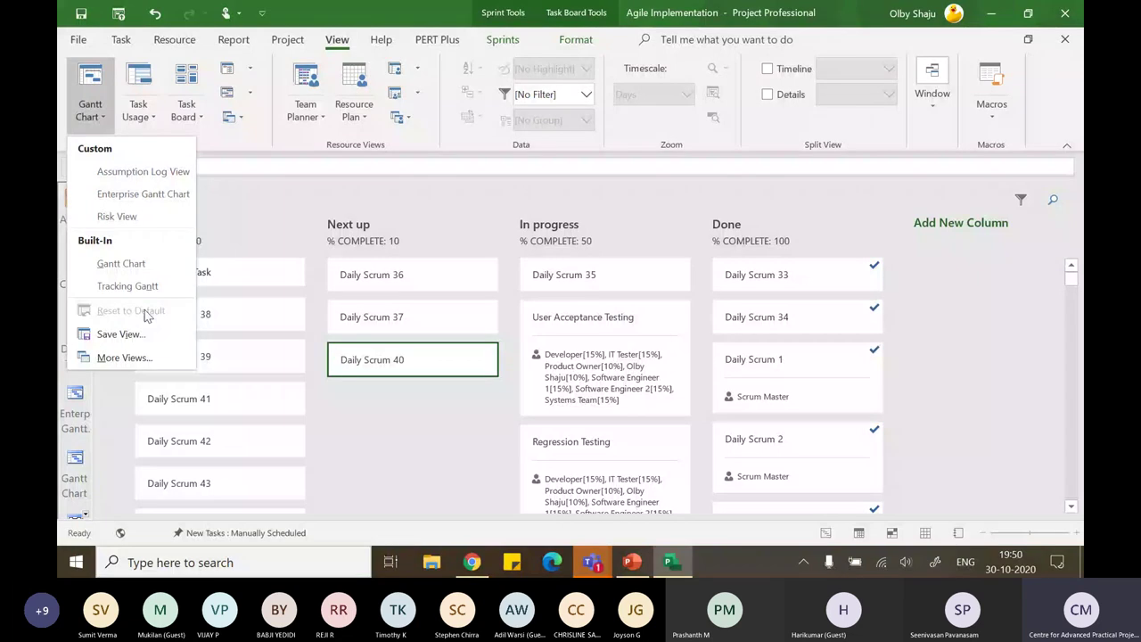
left_click(503, 39)
left_click(252, 85)
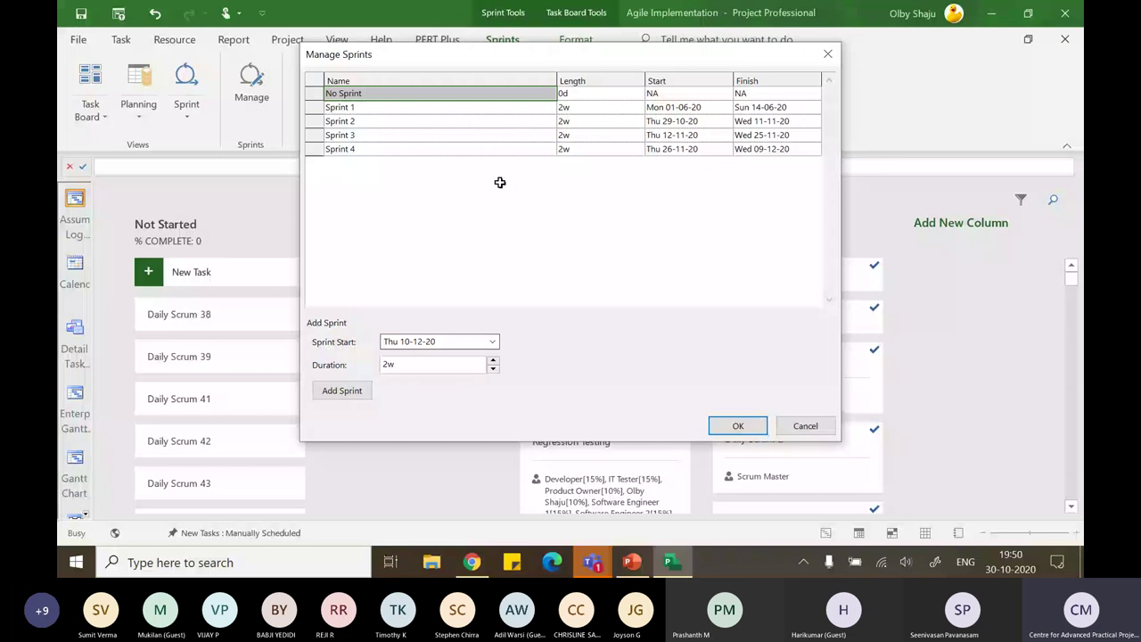
left_click(827, 53)
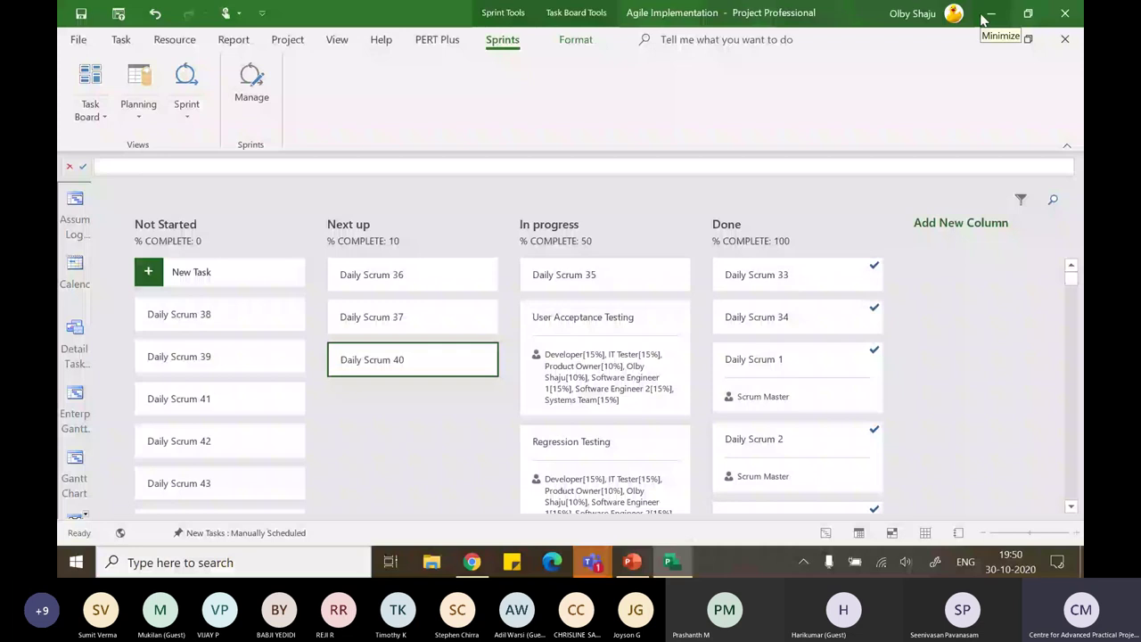
left_click(984, 18)
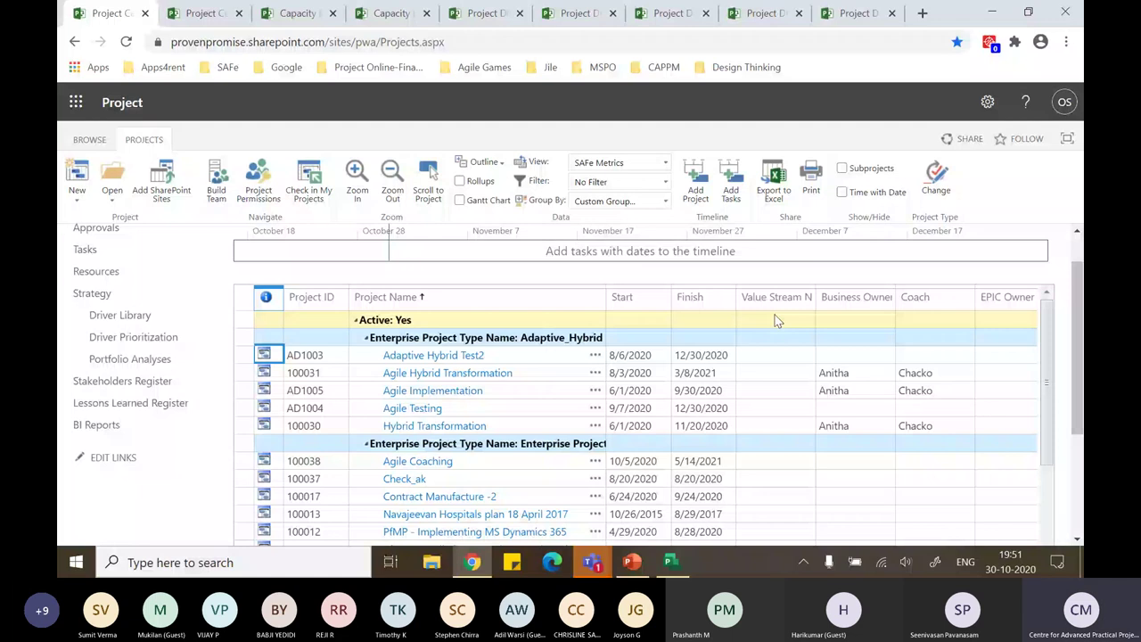
Open Loan management from the filtered project list, confirming the Office warning with Yes
key("ctrl+Tab")
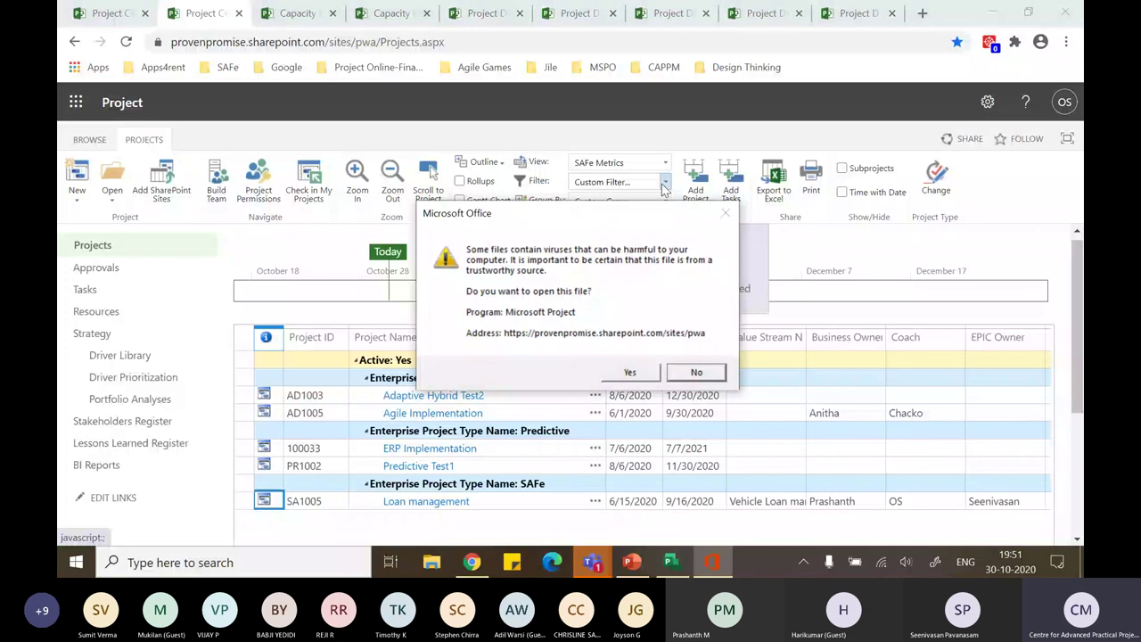
key("Return")
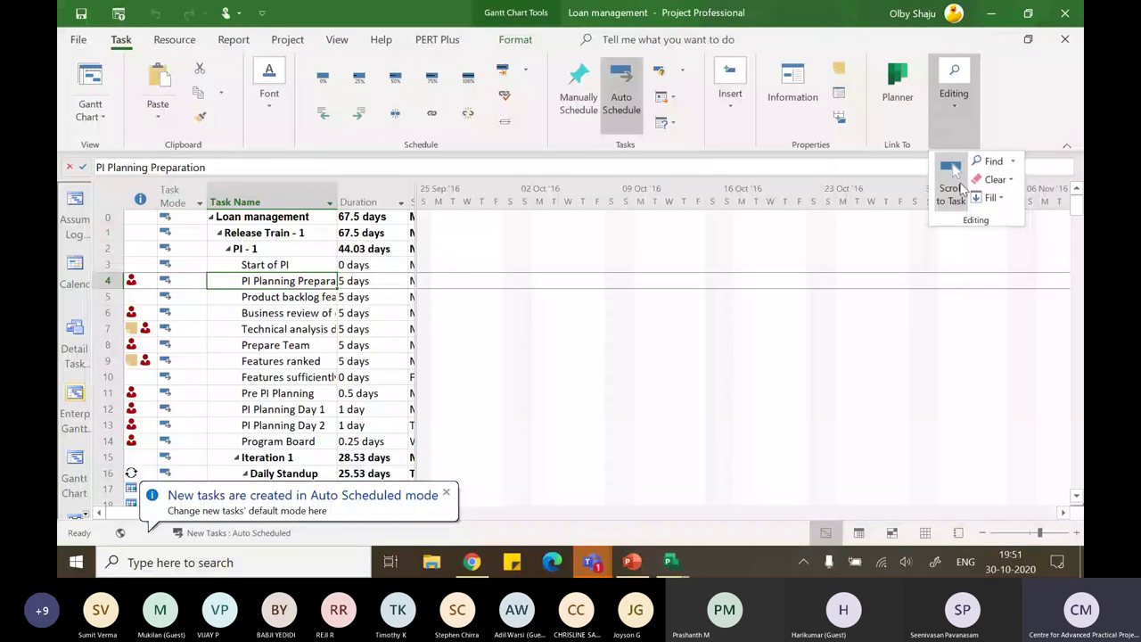
Collapse and re-expand the PI - 1 and PI - 2 sections of Loan management
left_click(961, 187)
left_click(228, 248)
left_click(229, 265)
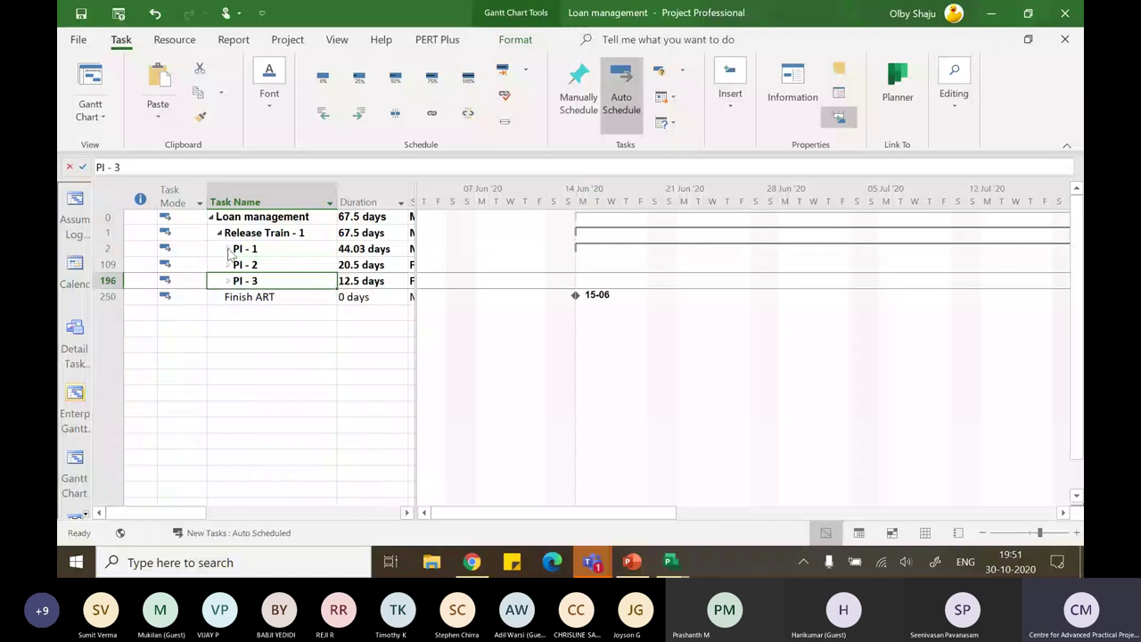
left_click(228, 249)
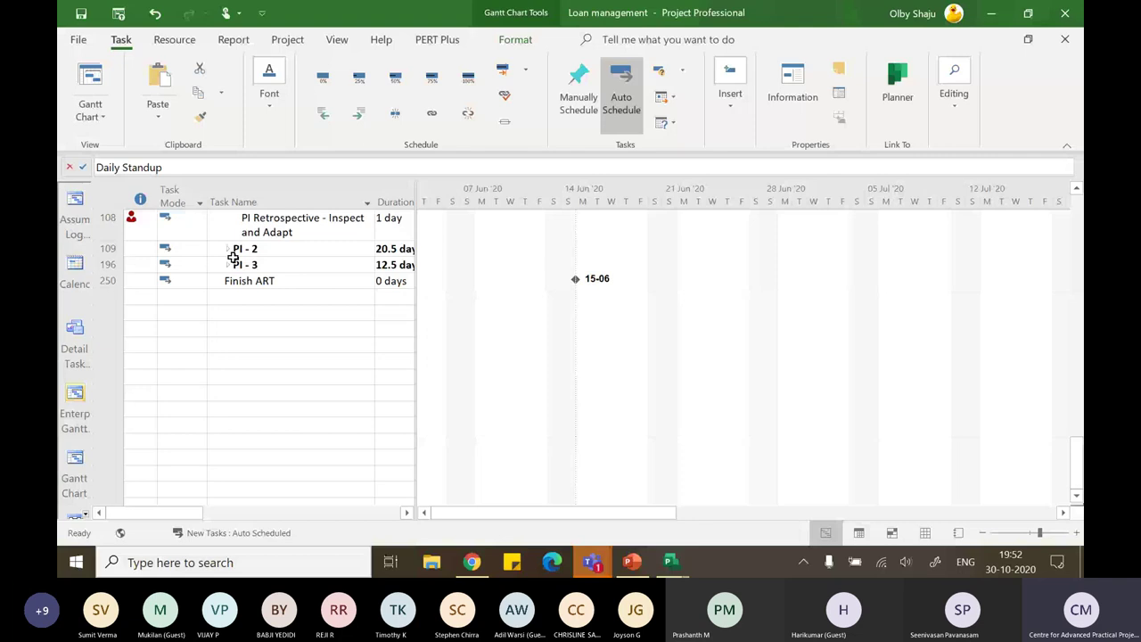
left_click(228, 251)
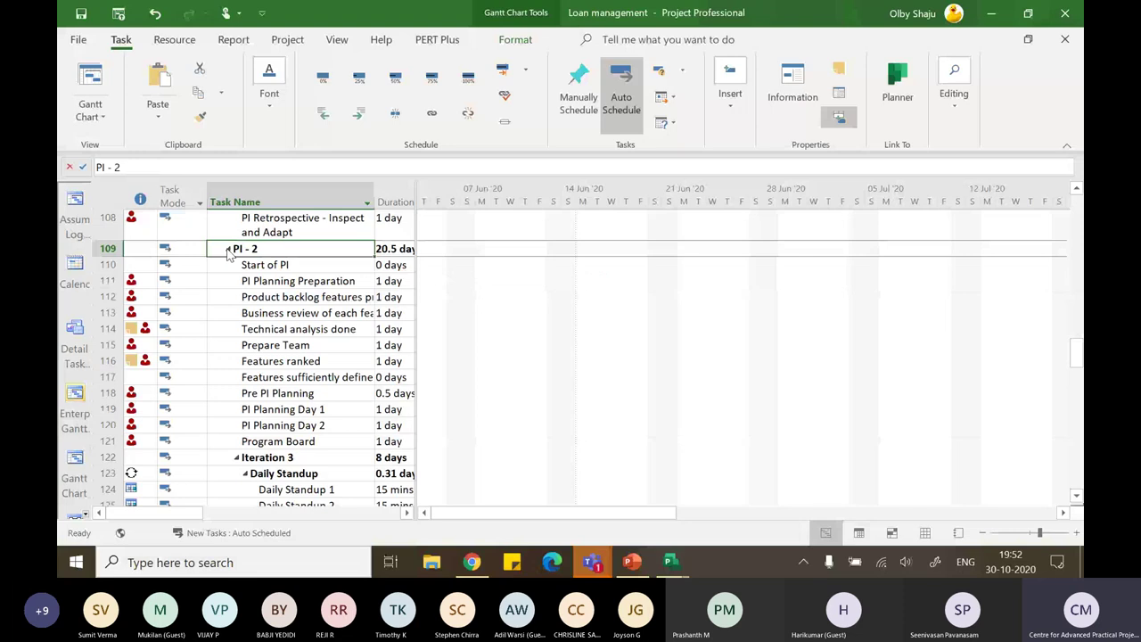
Scroll the tasks, select Product backlog features prioritized & ranked, then return to the browser
scroll(331, 337, "up", 15)
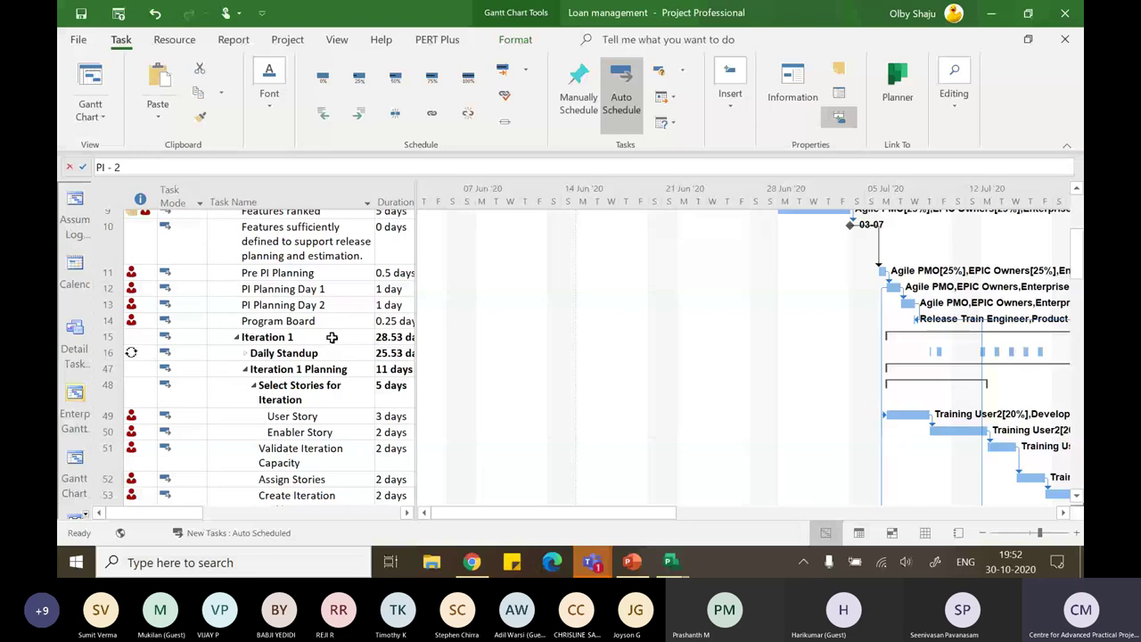
scroll(332, 337, "up", 3)
left_click(285, 304)
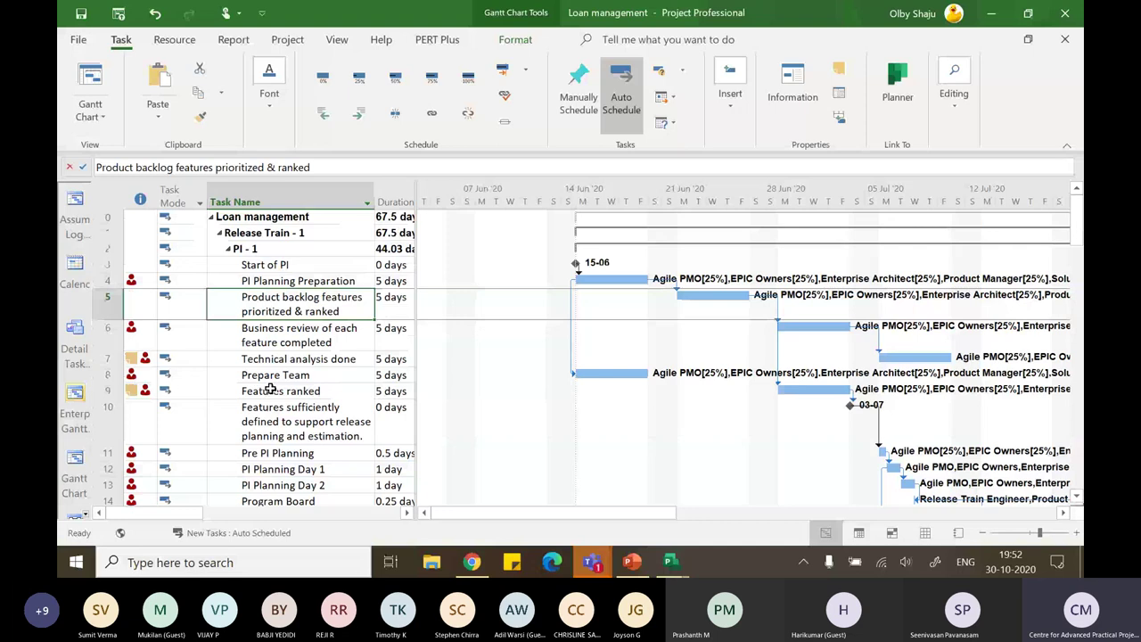
scroll(270, 389, "down", 5)
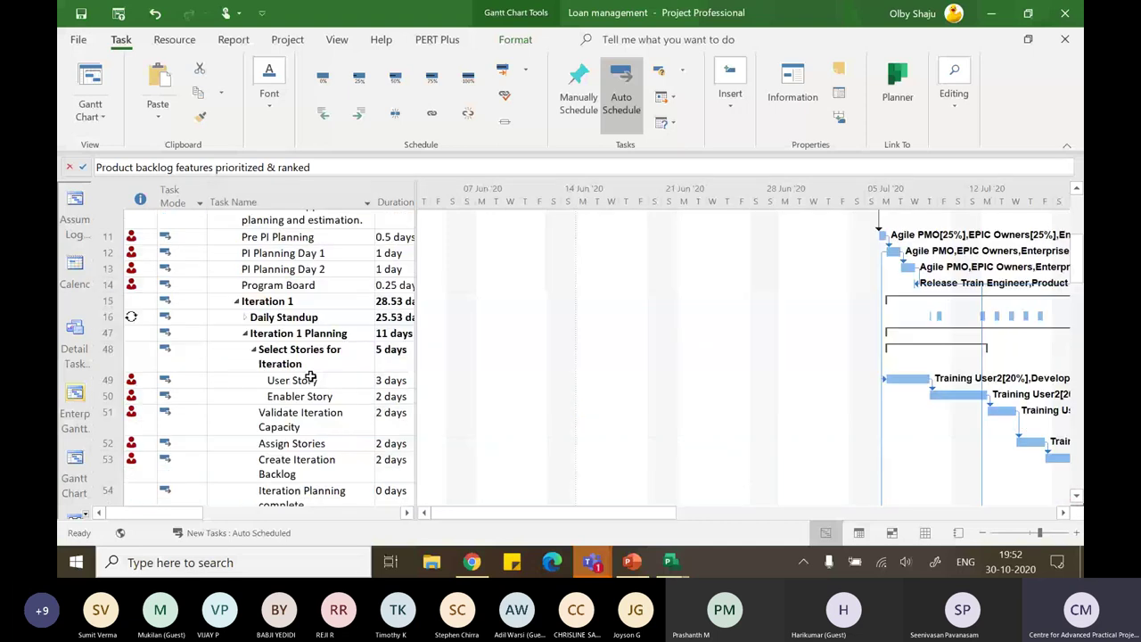
scroll(310, 376, "down", 10)
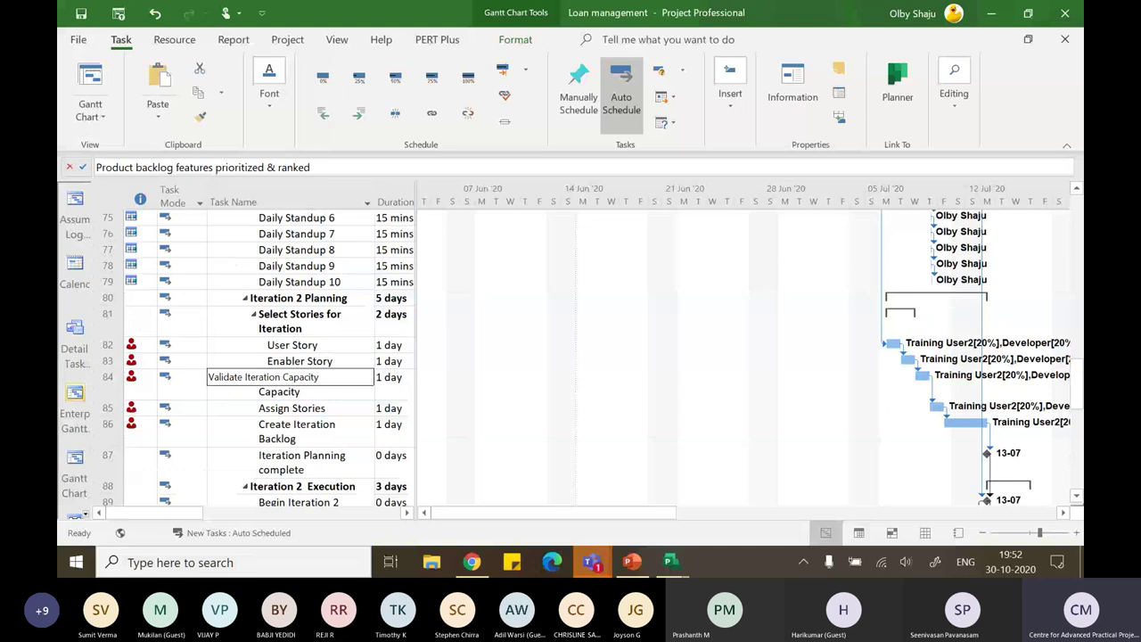
key("alt+Tab")
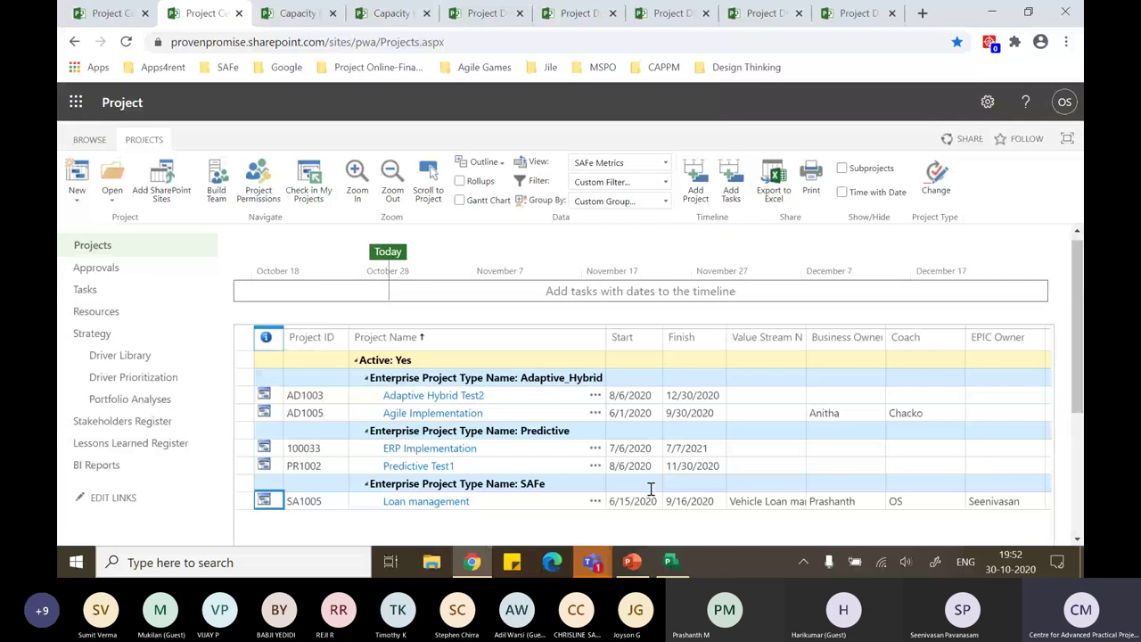
Open PR1002 Predictive Test1 in Project Professional from the project list
left_click(263, 467)
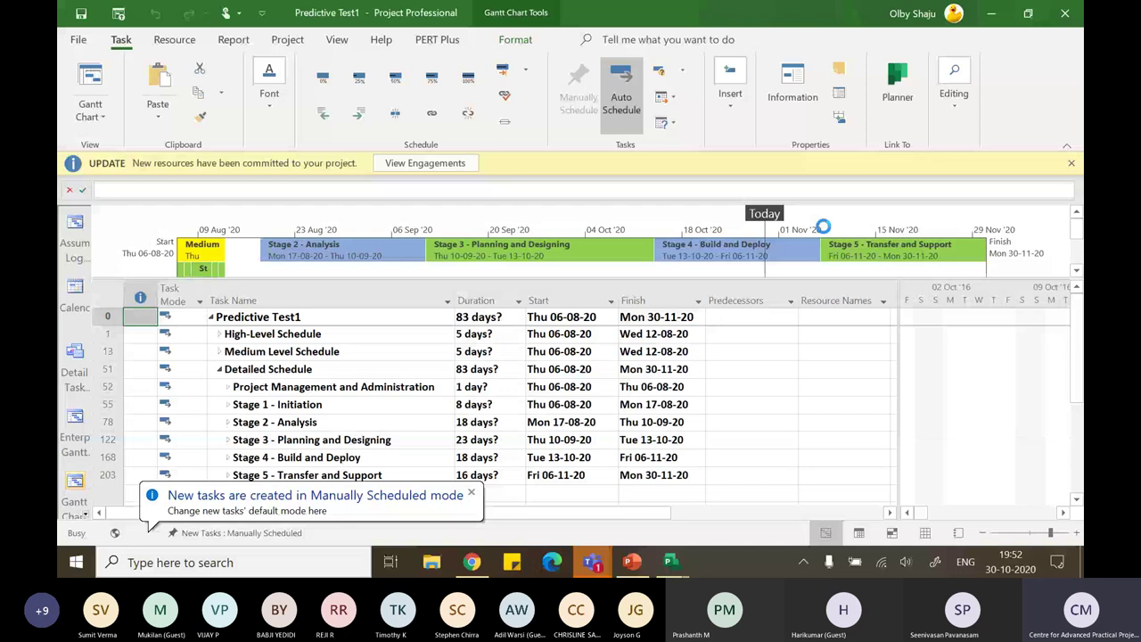
Collapse Detailed Schedule and inspect the High-Level Schedule tasks, including Stage 3-Operating
left_click(220, 369)
left_click(220, 334)
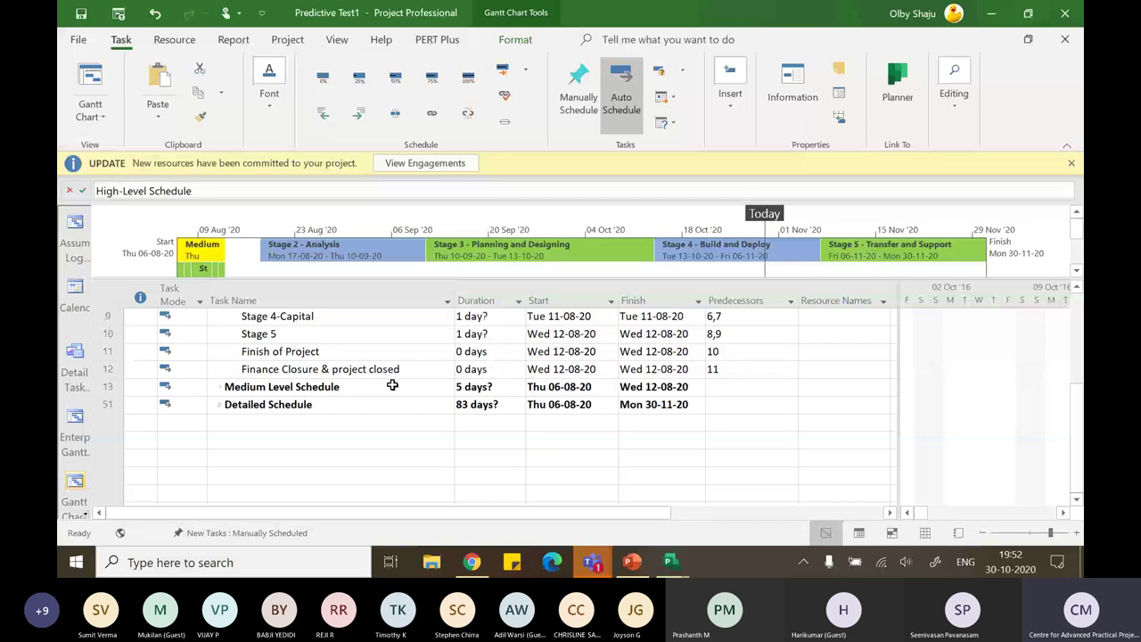
scroll(392, 385, "up", 3)
left_click(338, 422)
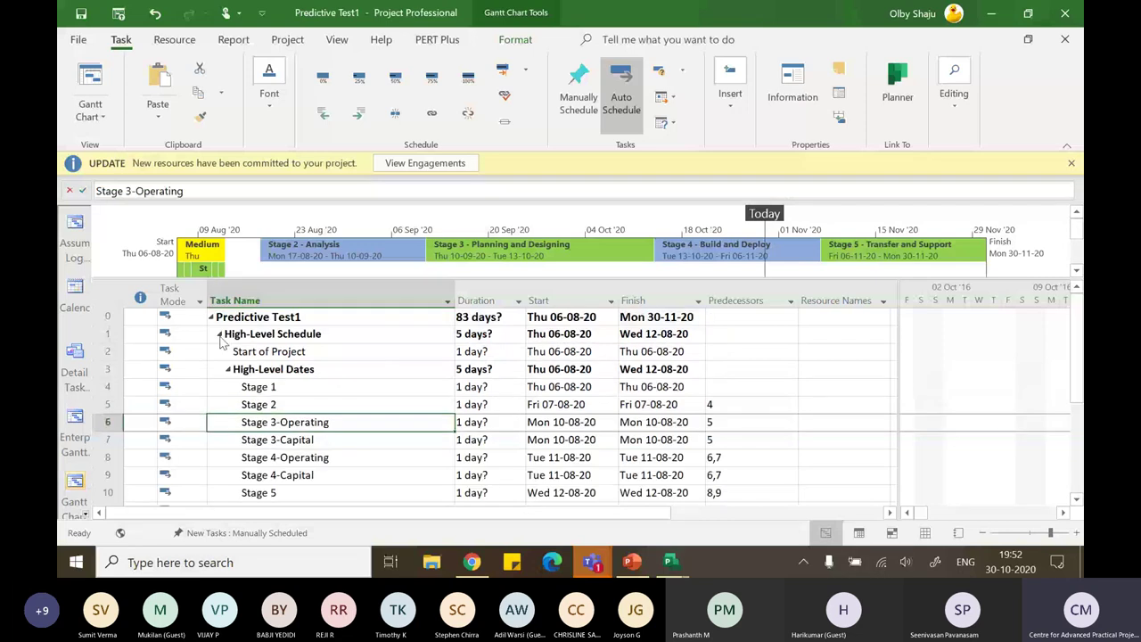
left_click(219, 335)
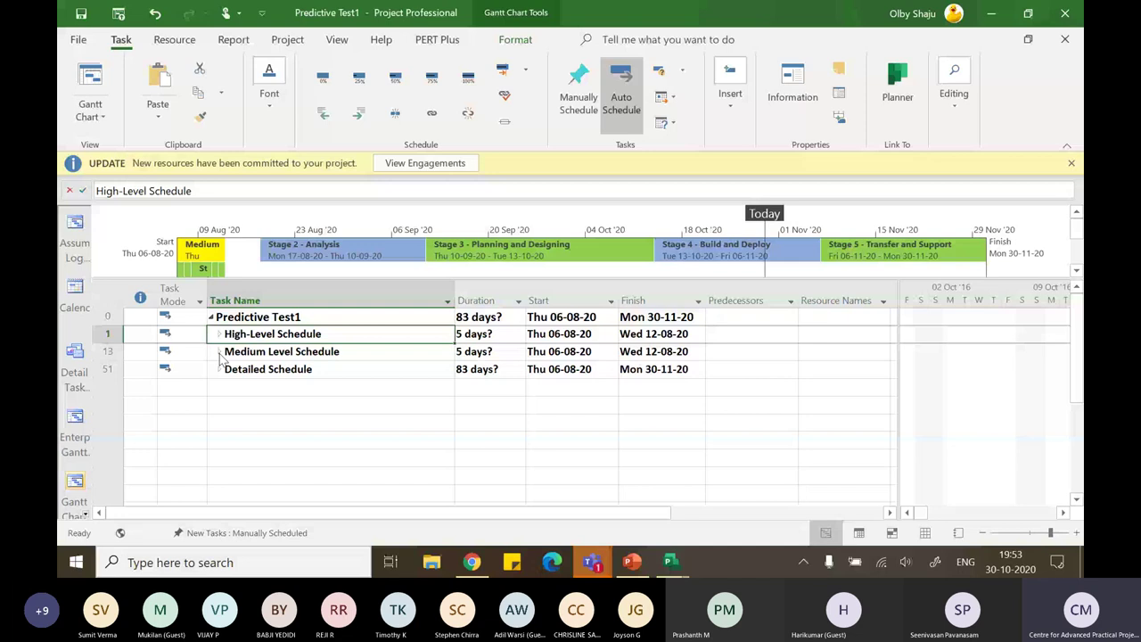
Expand and scroll through Medium Level Schedule, then collapse back to three top sections
left_click(219, 352)
scroll(396, 405, "down", 2)
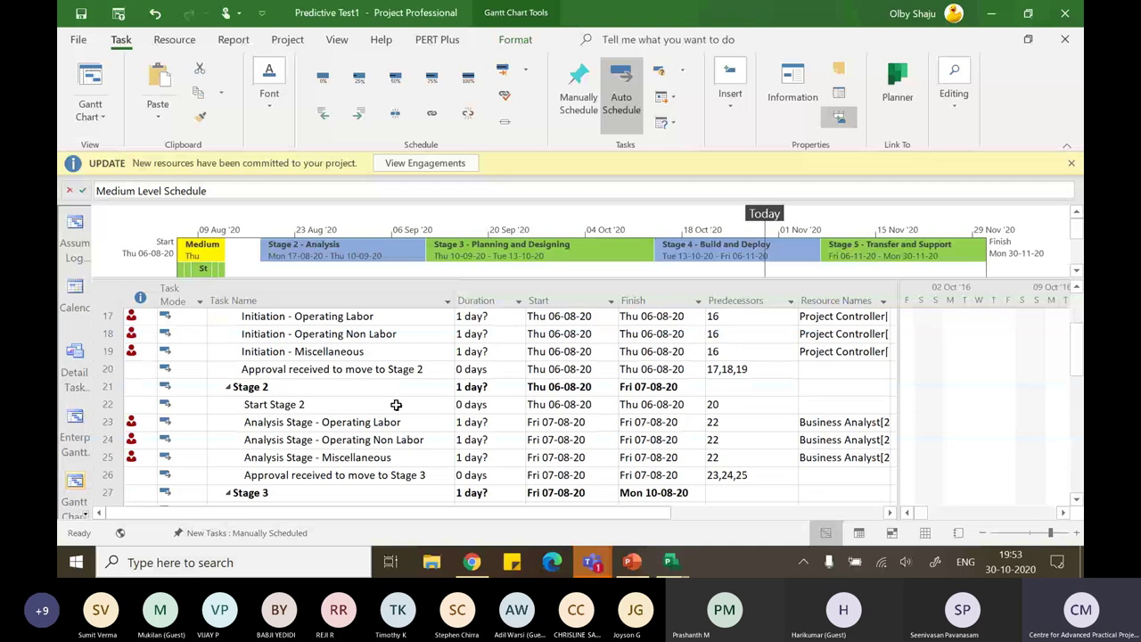
scroll(396, 405, "down", 6)
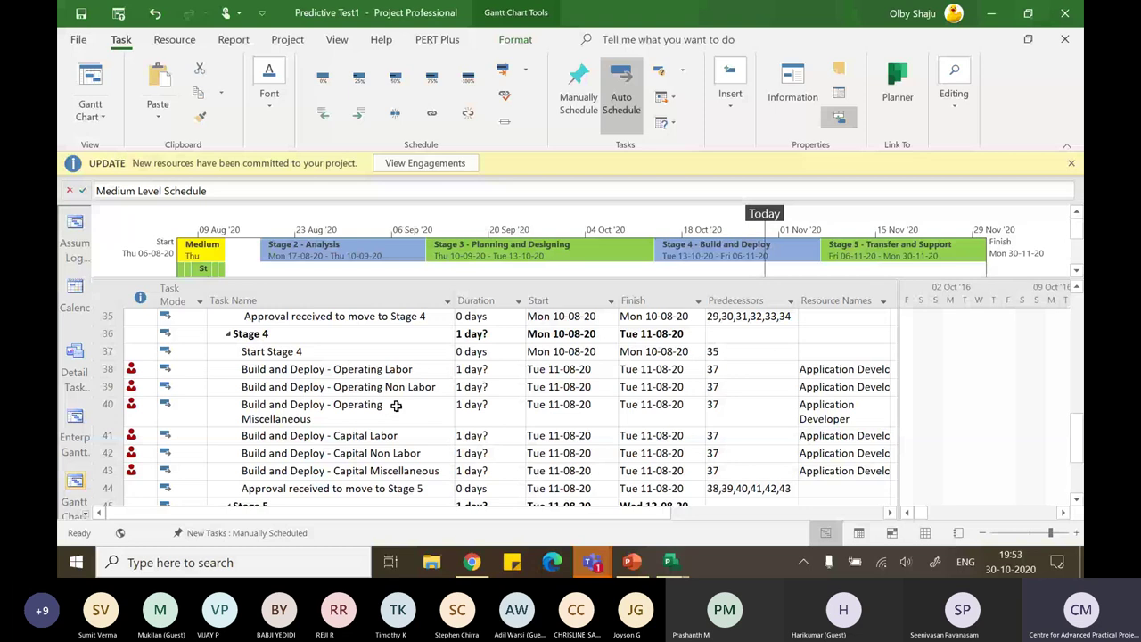
scroll(396, 404, "down", 10)
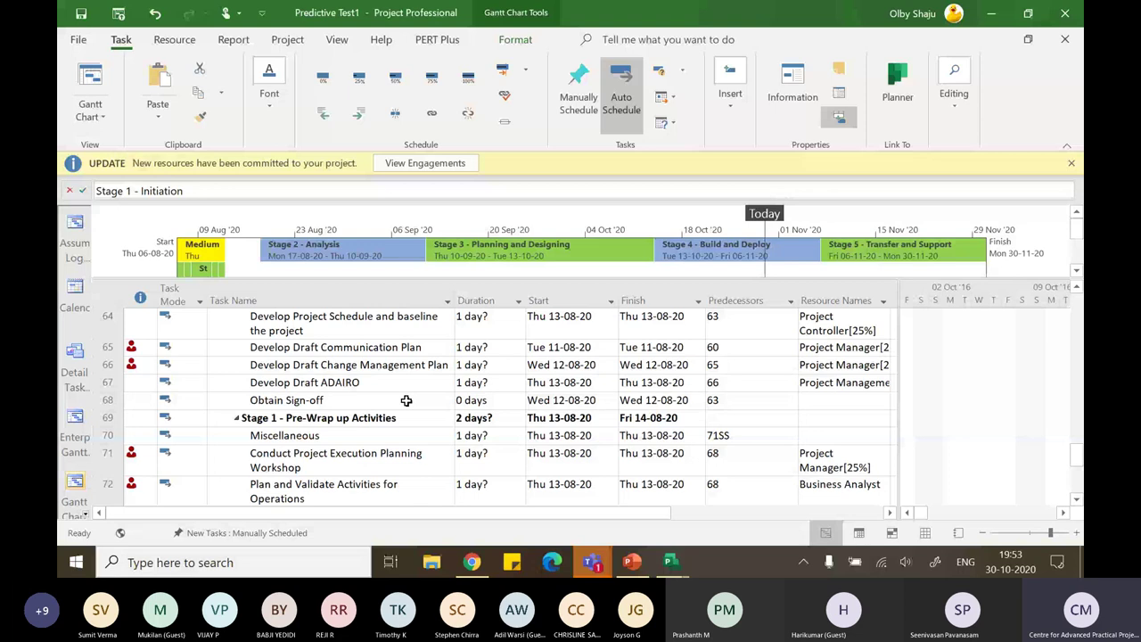
scroll(406, 401, "up", 15)
left_click(219, 368)
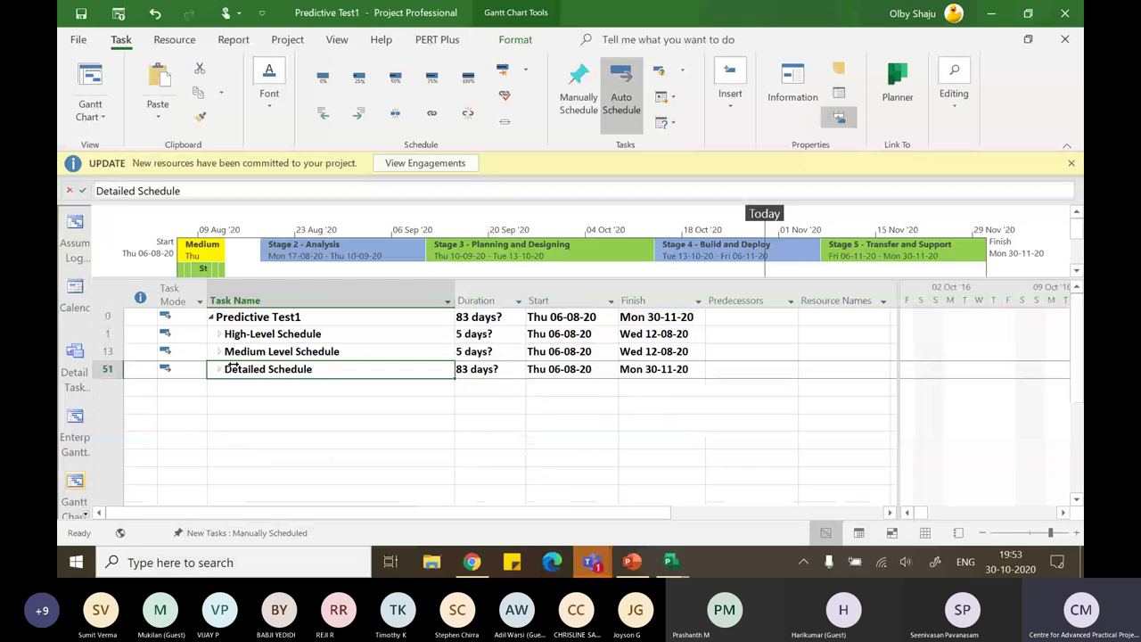
Select the High-Level, Medium Level and Detailed Schedule summary rows
key("shift+Up")
key("shift+Up")
left_click(321, 333)
left_click(307, 353)
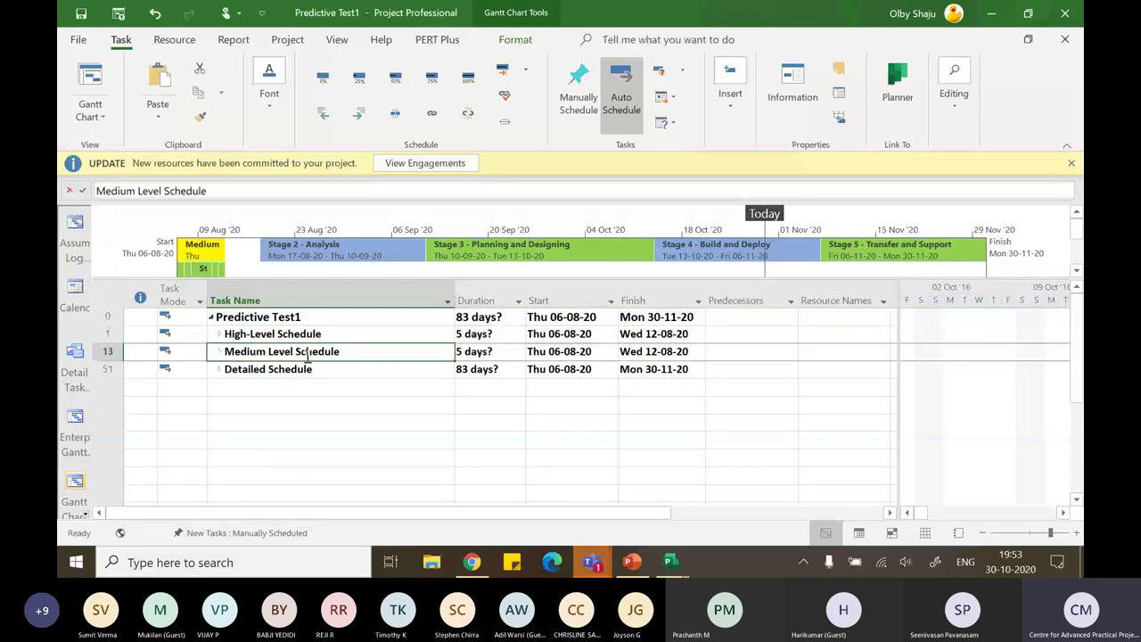
left_click(107, 333)
left_click(105, 369, "ctrl")
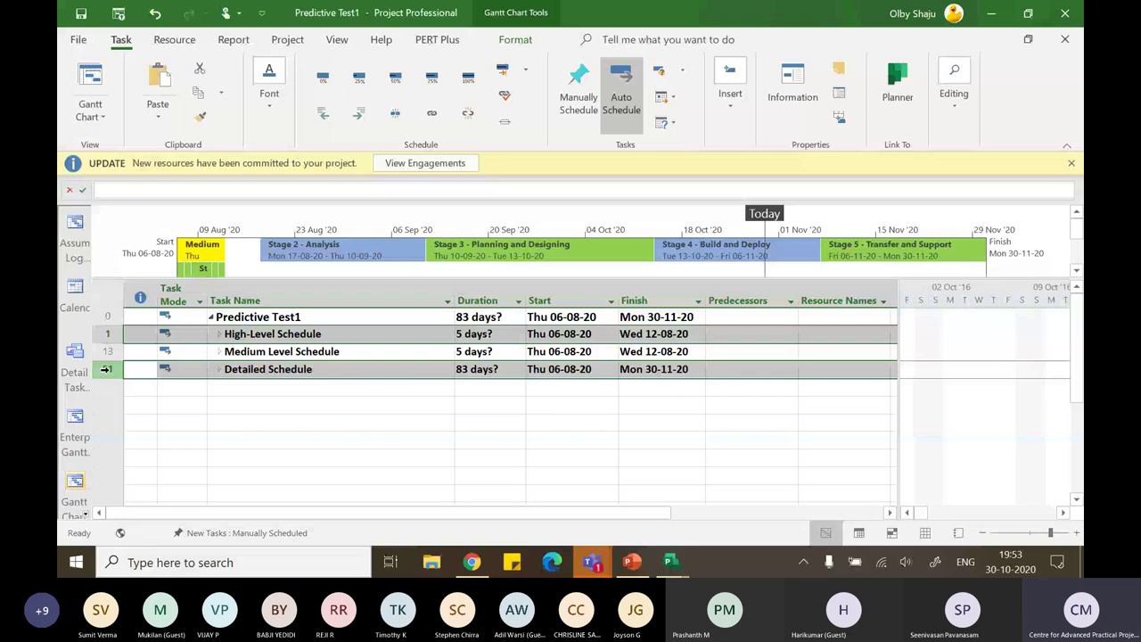
Close Predictive Test1 without saving, check it in, and switch back to the browser
left_click(281, 351)
left_click(1064, 39)
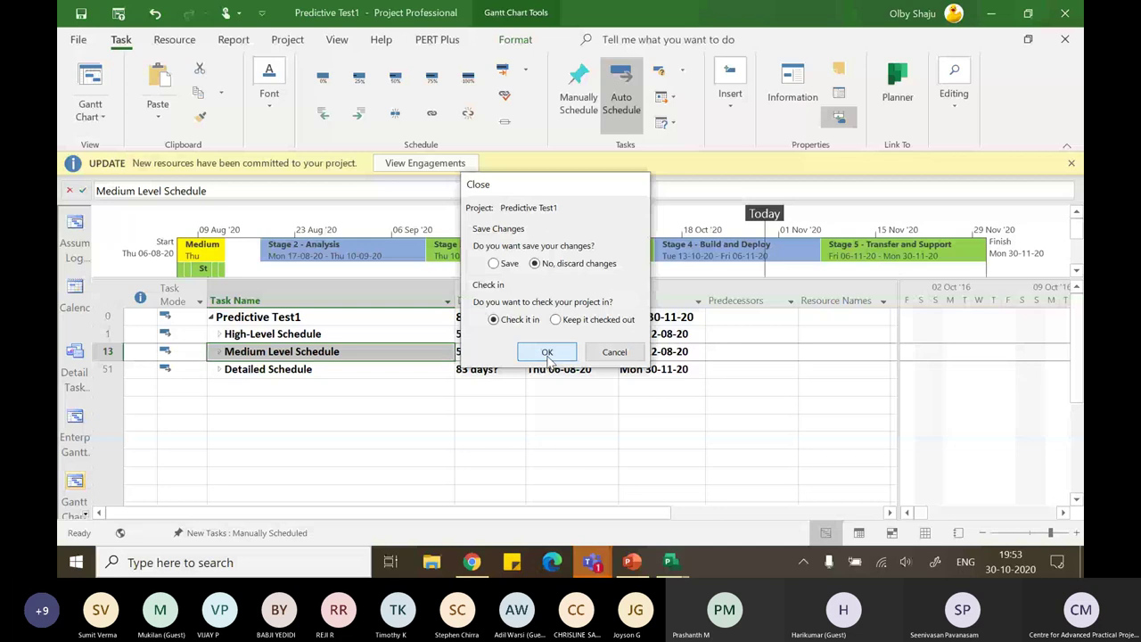
left_click(548, 352)
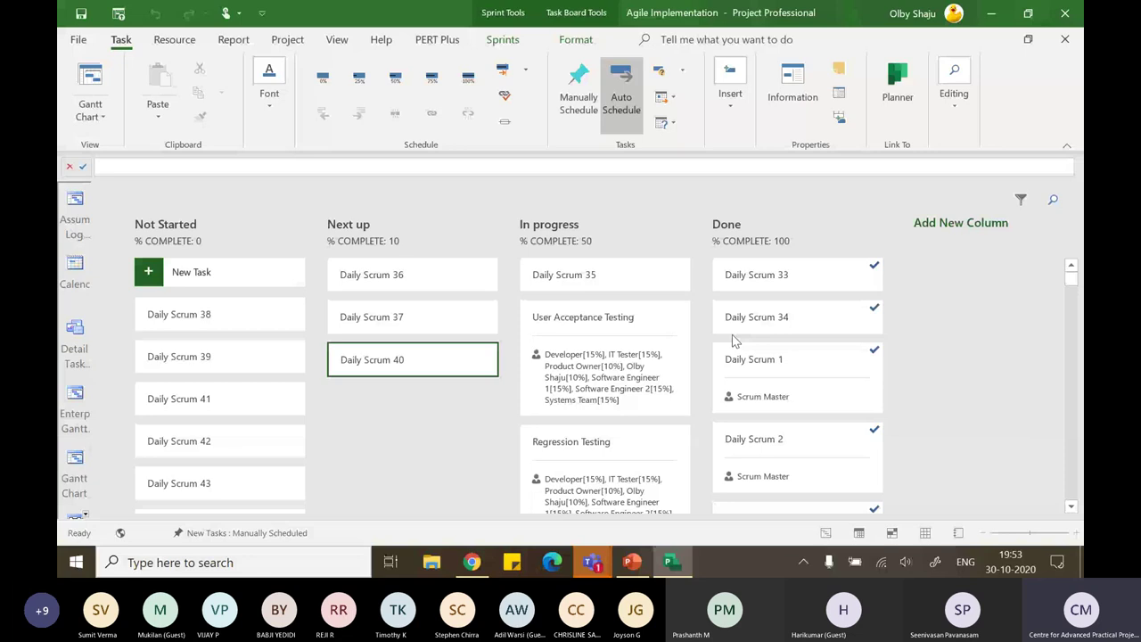
key("alt+Tab")
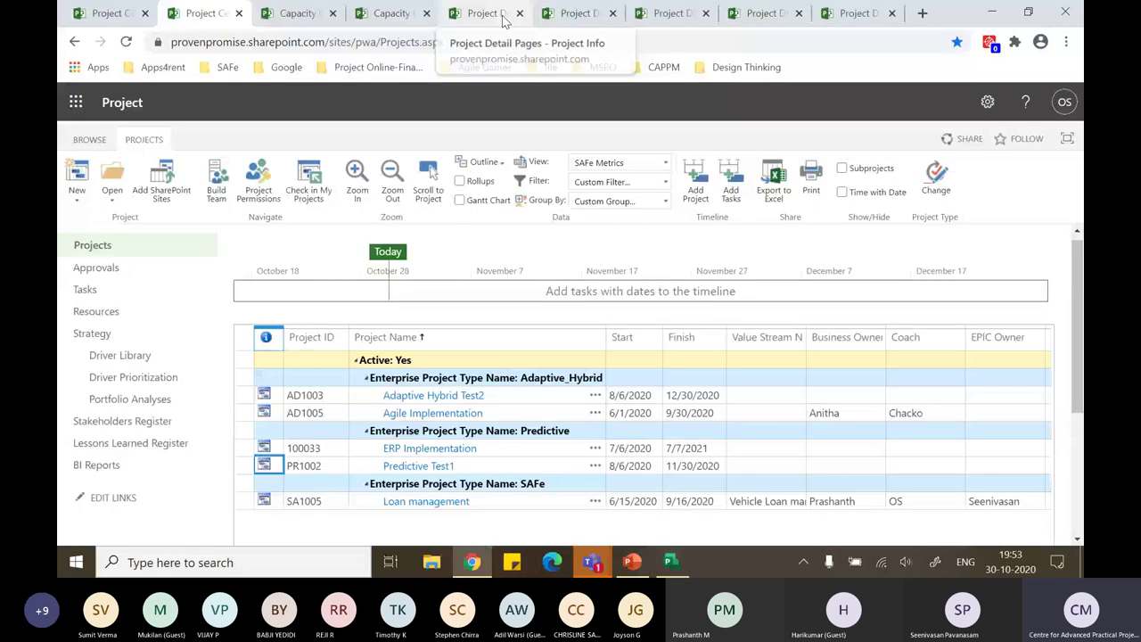
Review the Agile Web2 project info, then switch to ERP Implementation's info page (ID 100033)
left_click(501, 16)
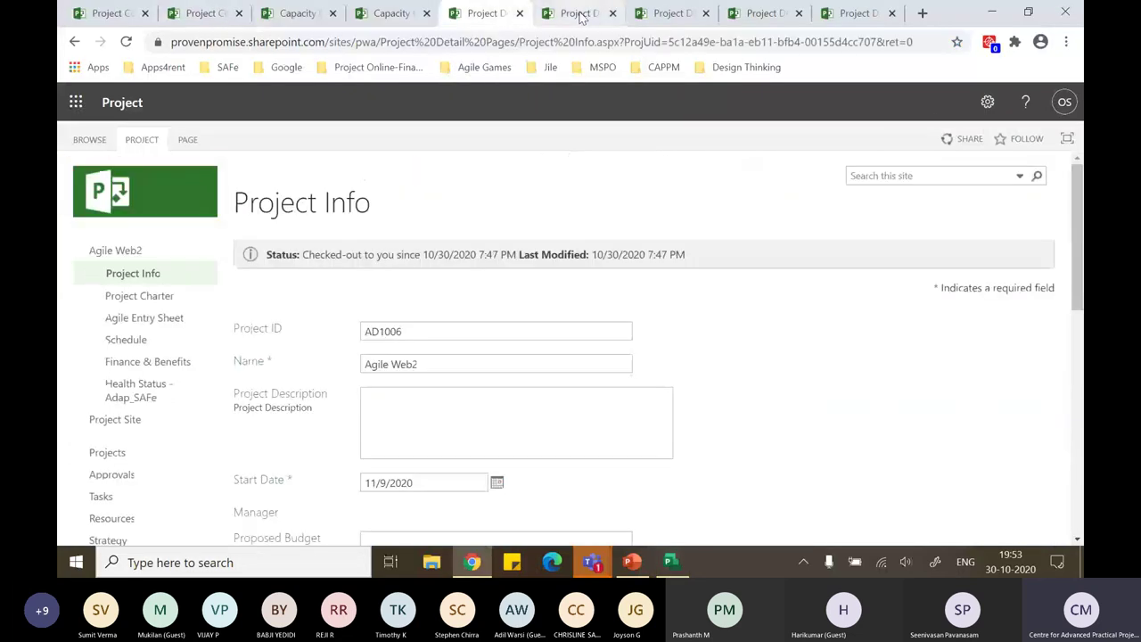
left_click(579, 15)
left_click(491, 21)
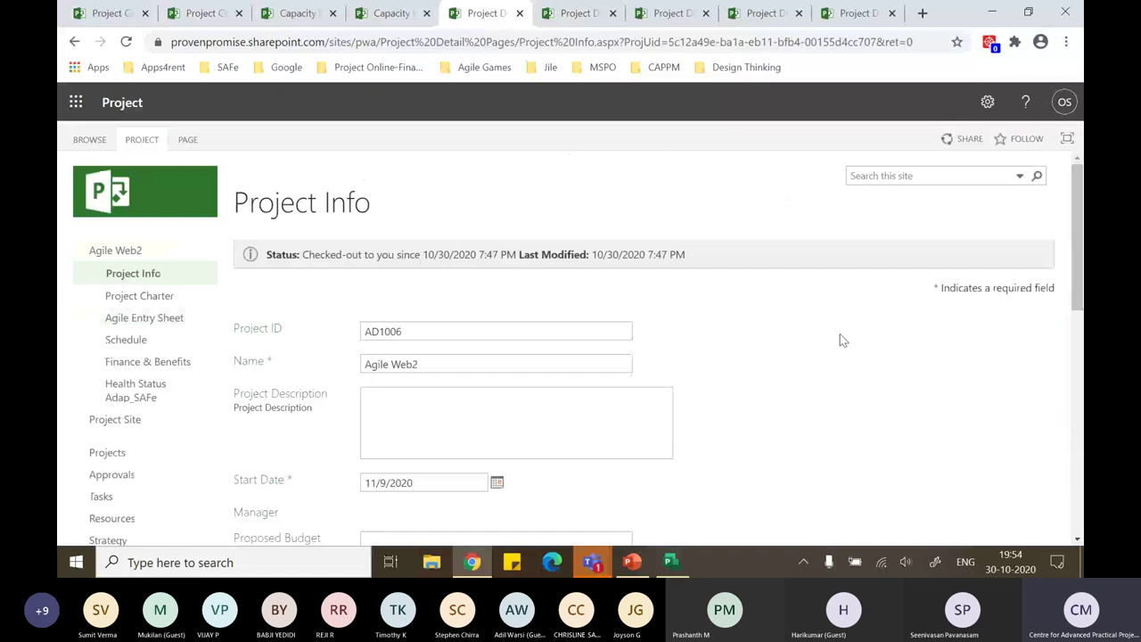
scroll(840, 337, "down", 3)
scroll(839, 340, "down", 3)
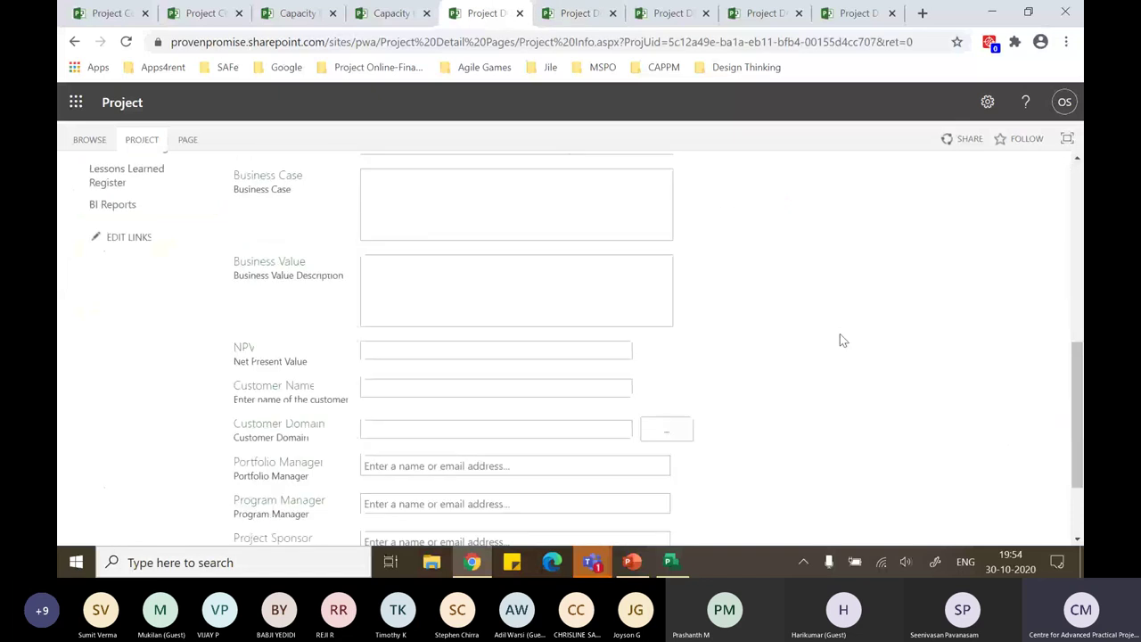
scroll(840, 340, "up", 7)
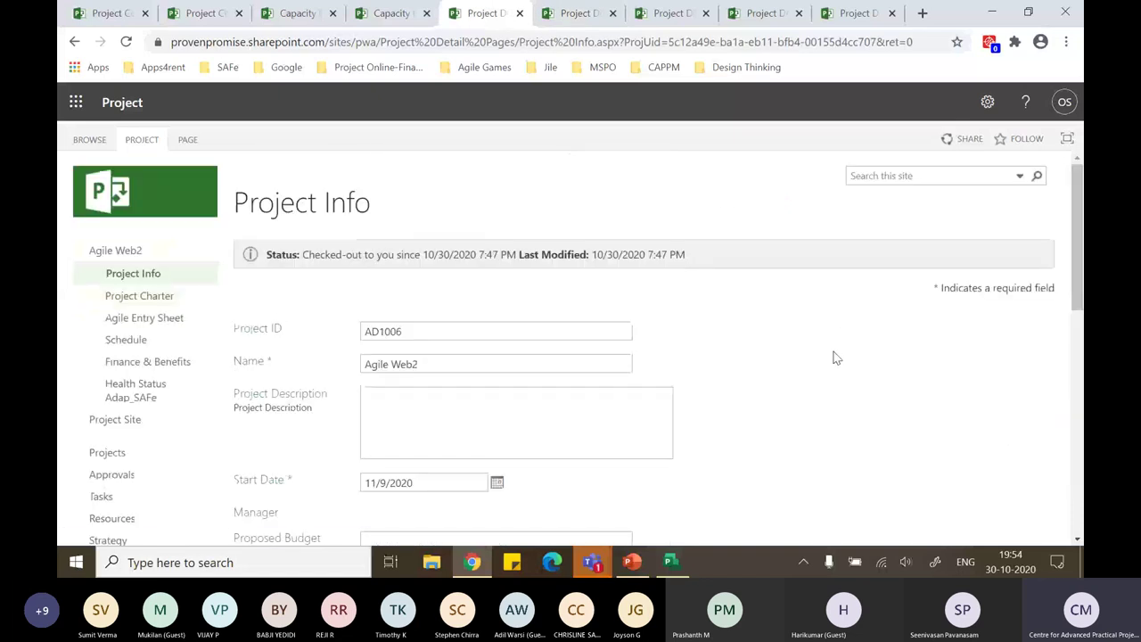
scroll(836, 358, "down", 1)
scroll(836, 358, "down", 4)
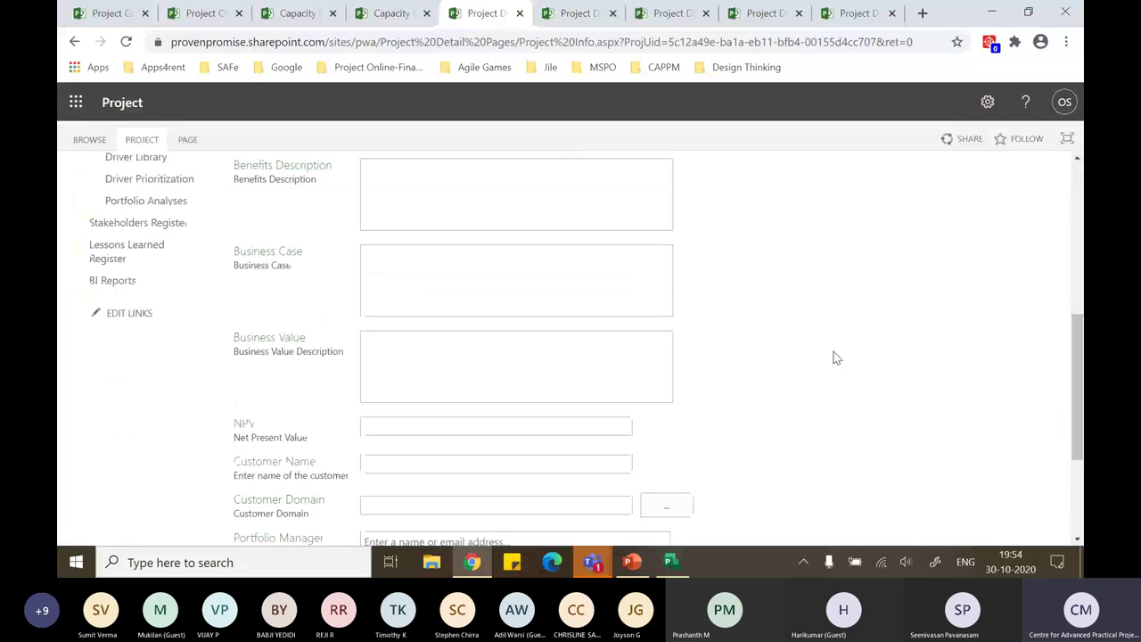
scroll(836, 357, "up", 5)
scroll(836, 357, "down", 4)
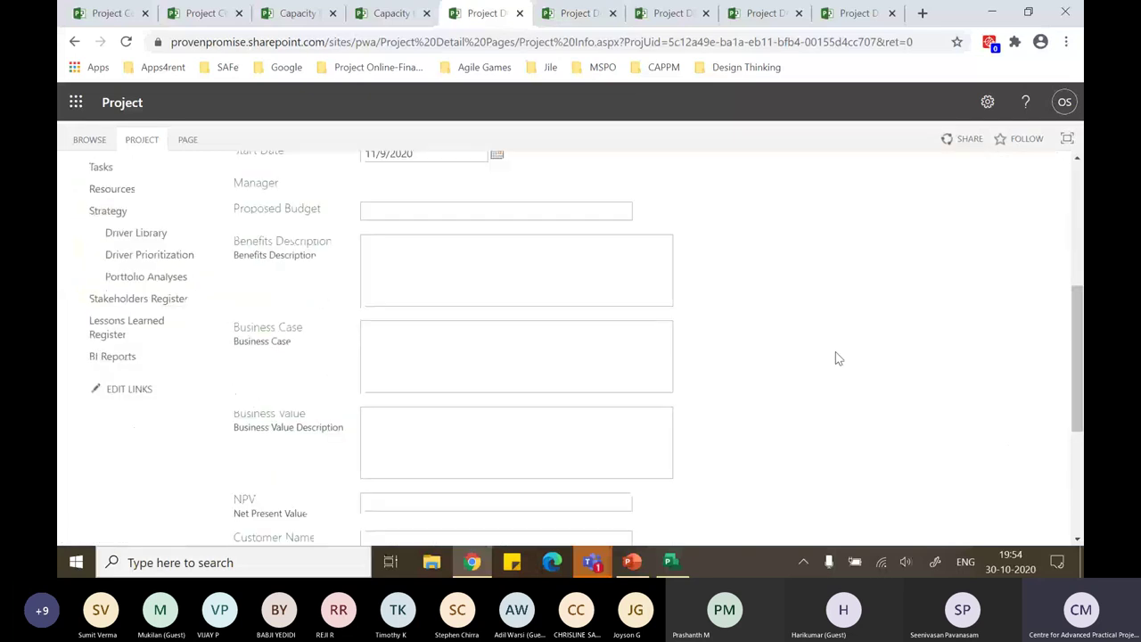
scroll(835, 357, "down", 2)
scroll(835, 358, "up", 5)
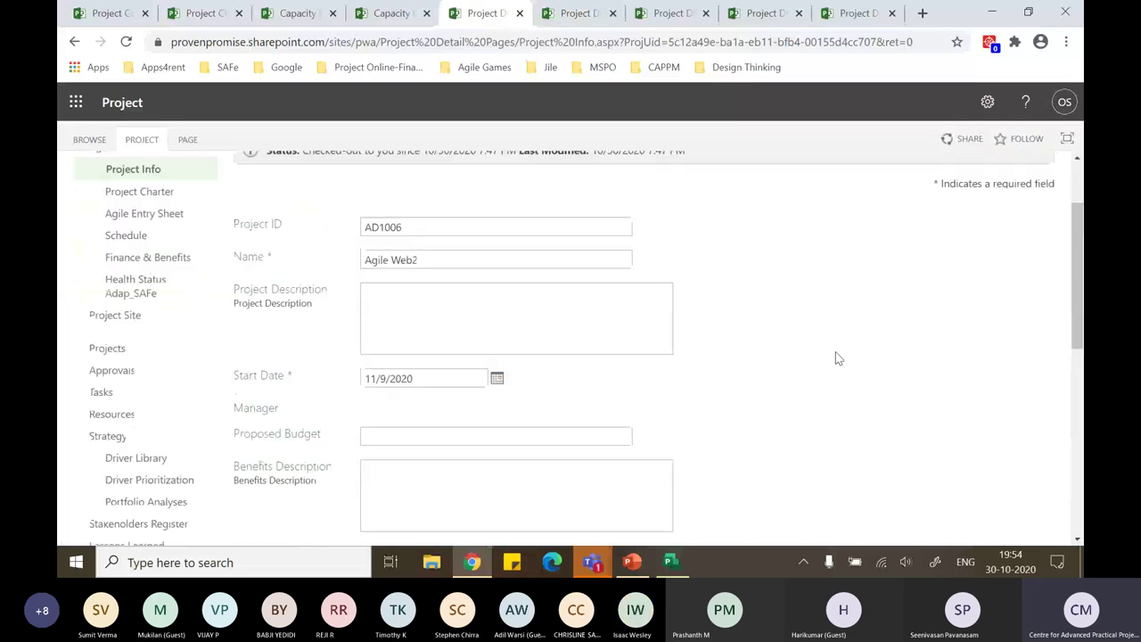
scroll(835, 358, "up", 2)
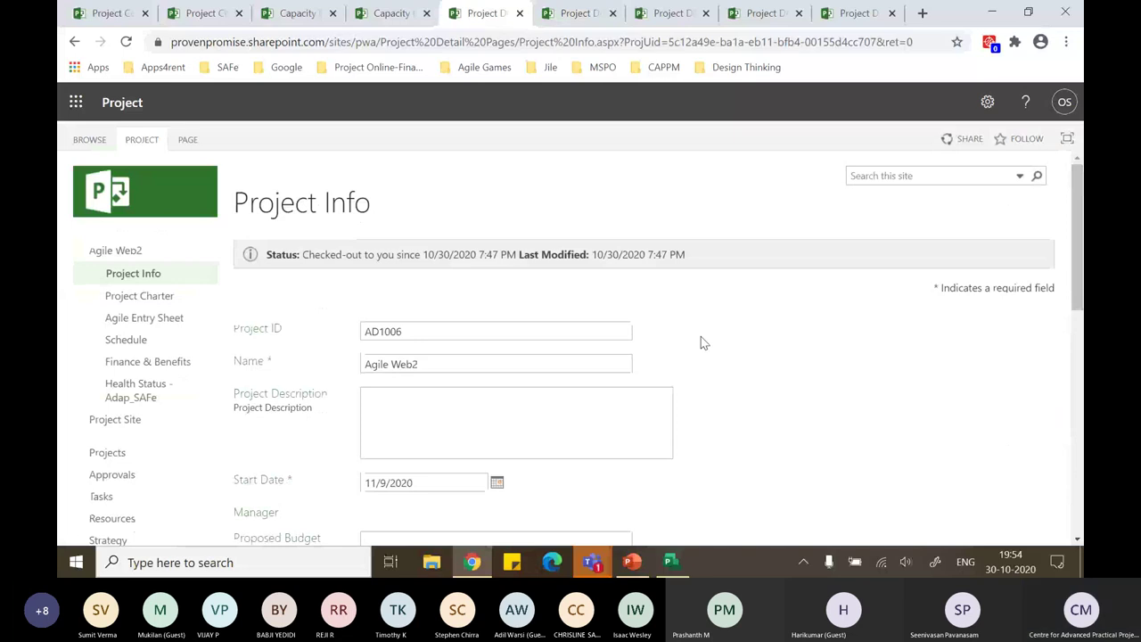
key("ctrl+Tab")
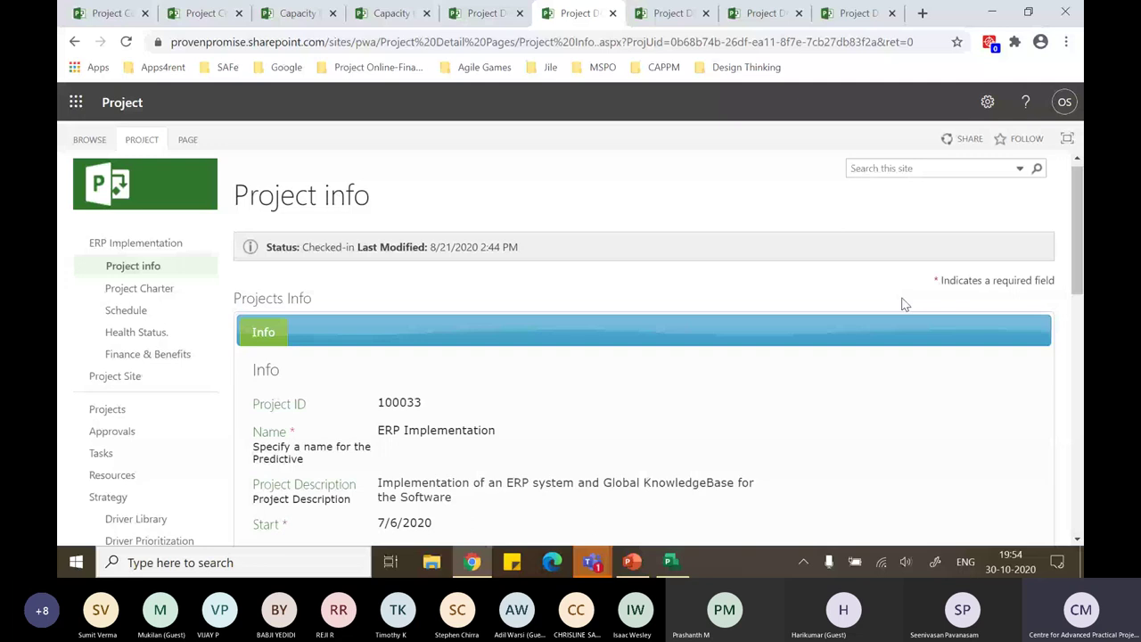
Scroll through ERP Implementation's Project info page
scroll(713, 285, "up", 1)
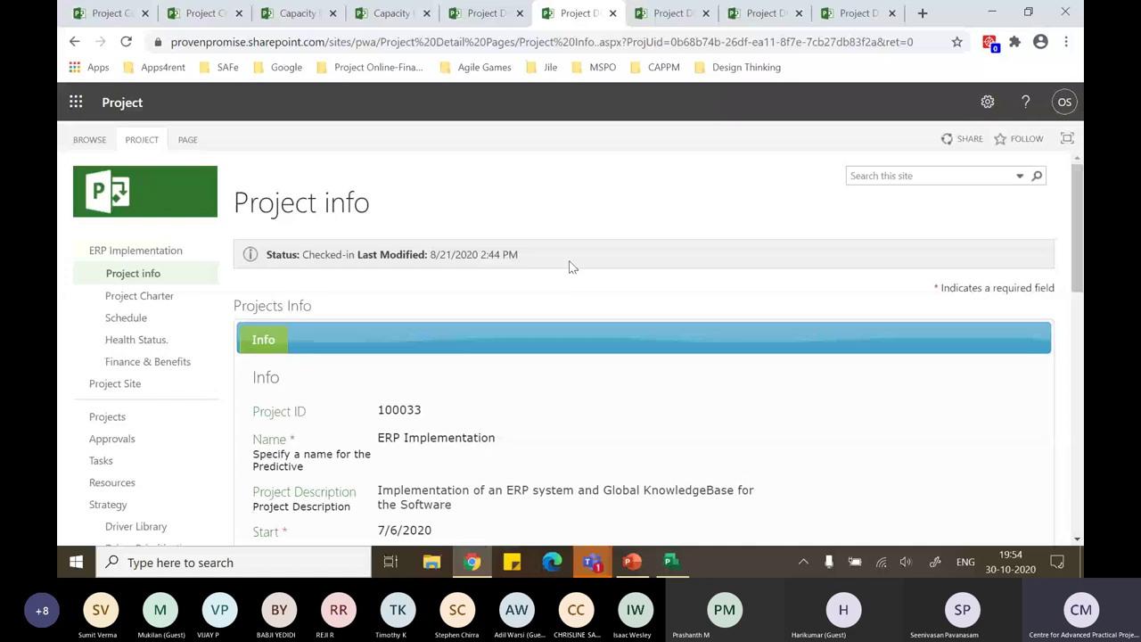
scroll(571, 267, "down", 2)
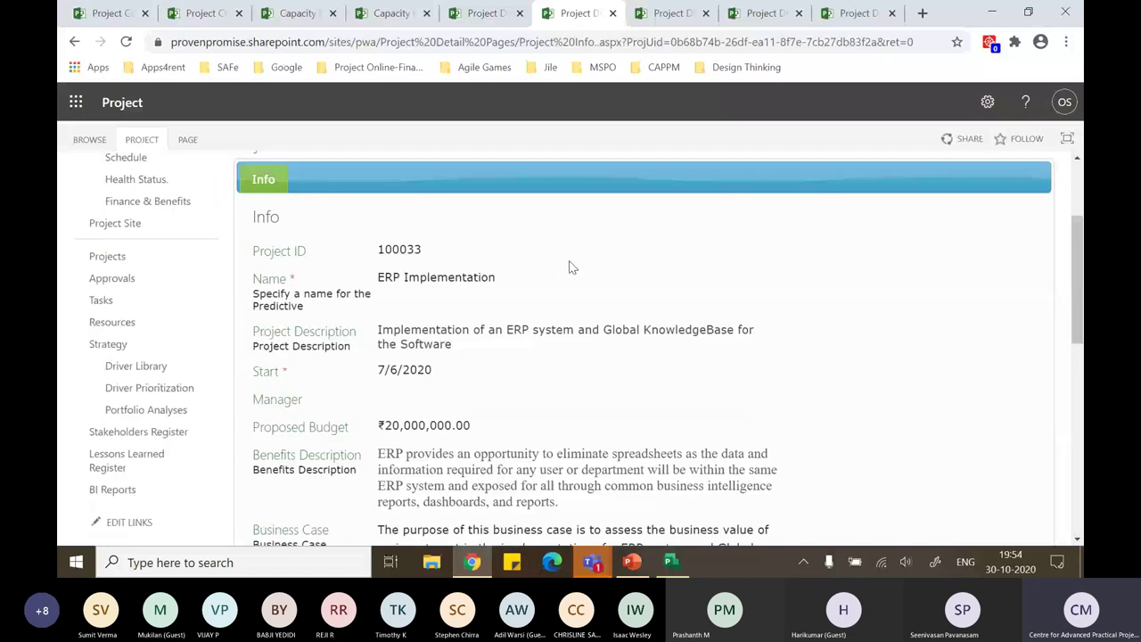
scroll(952, 347, "down", 10)
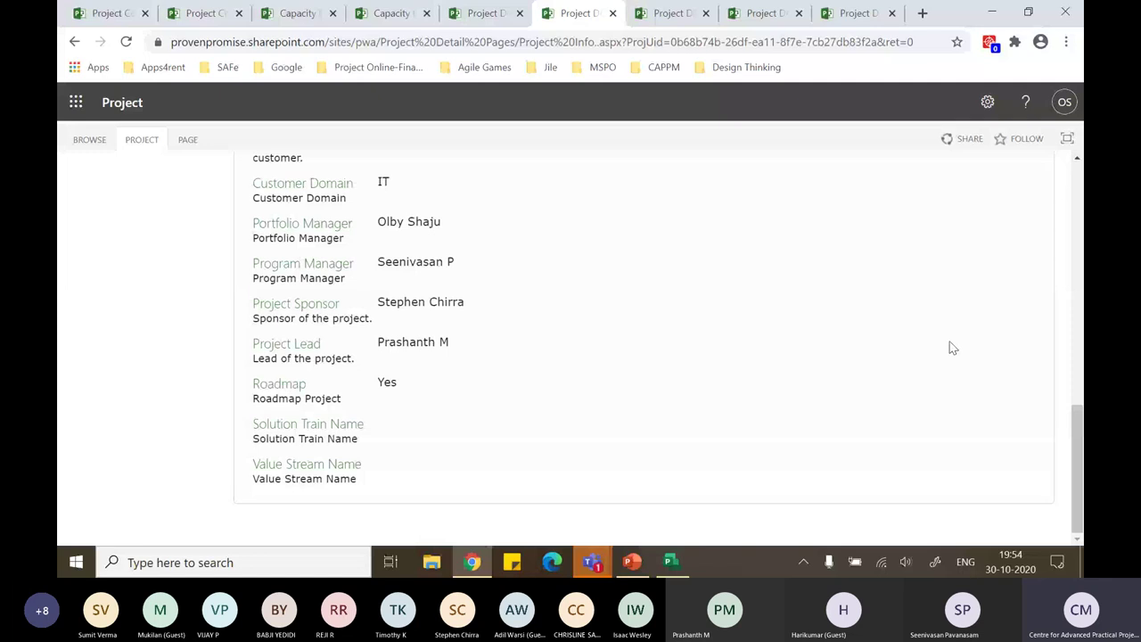
scroll(952, 348, "up", 10)
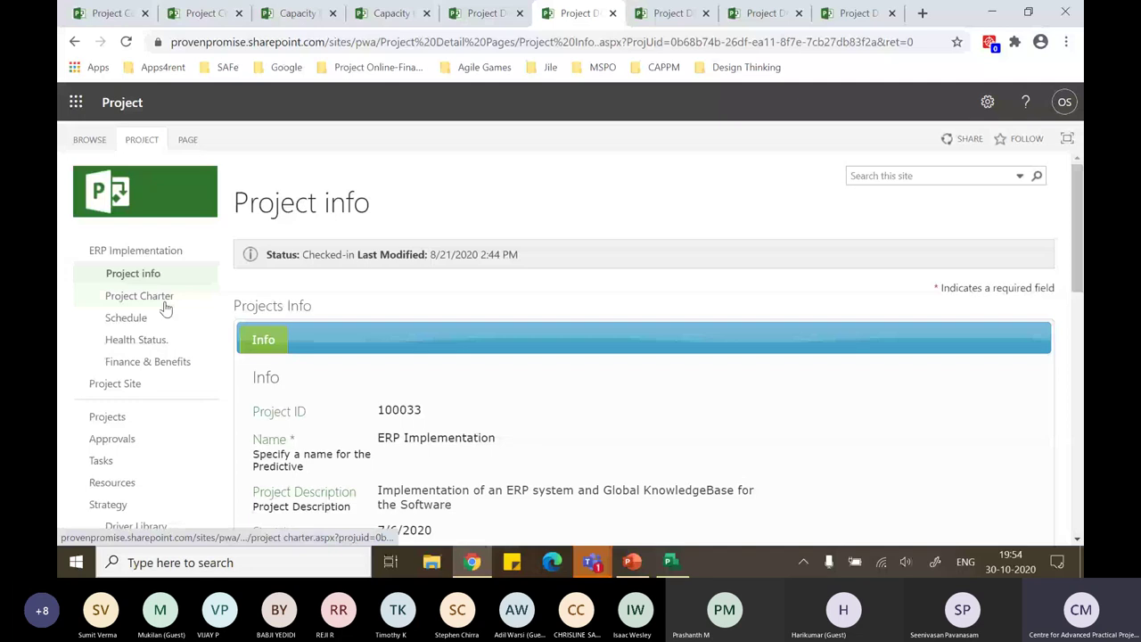
Read through the Project Charter, then open the Schedule showing stages 7/6 to 7/7
left_click(166, 309)
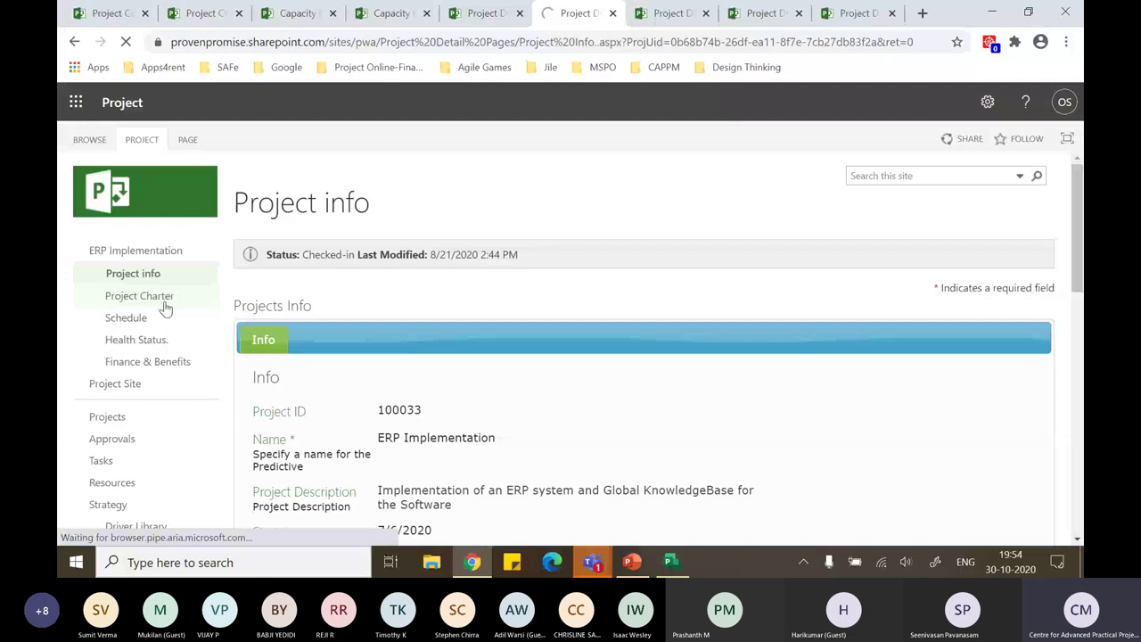
scroll(923, 293, "down", 10)
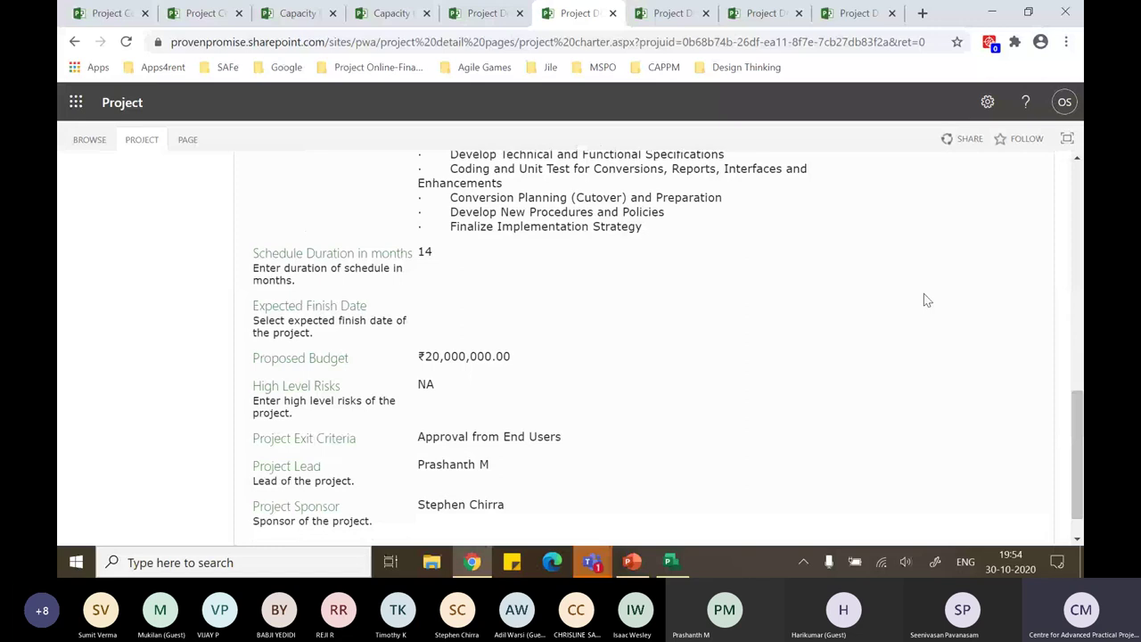
scroll(924, 297, "down", 1)
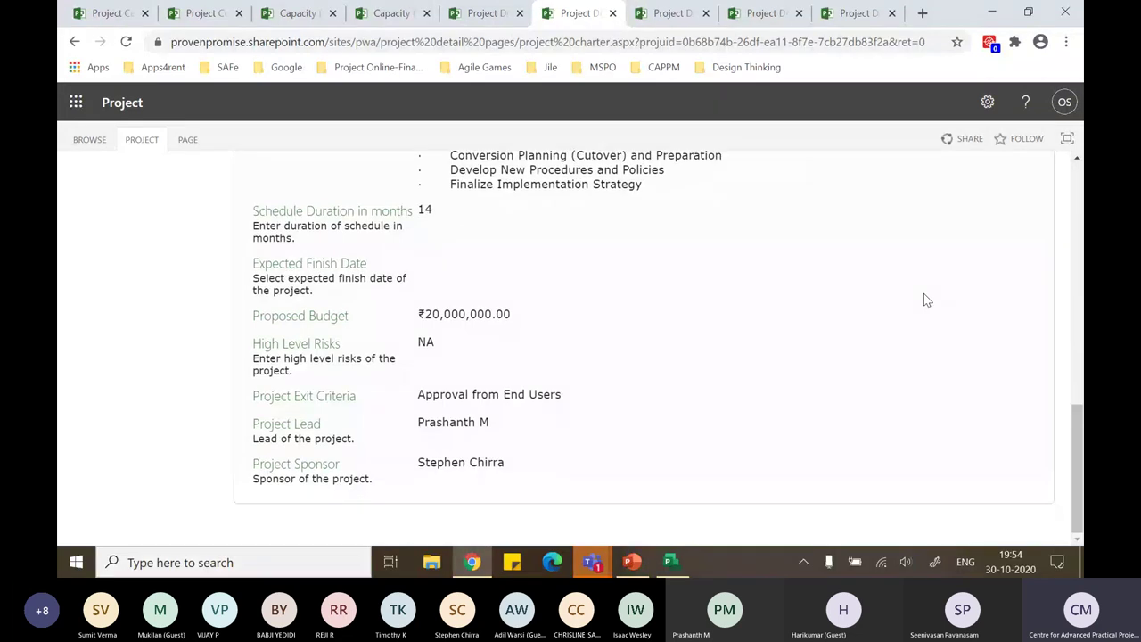
scroll(923, 300, "up", 3)
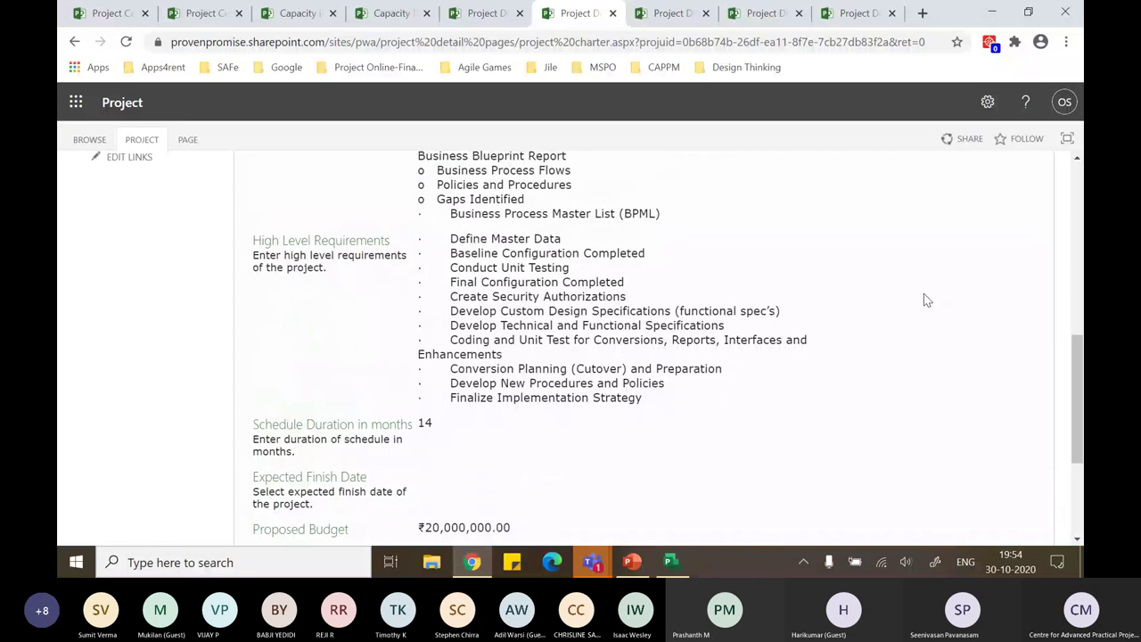
scroll(924, 293, "up", 15)
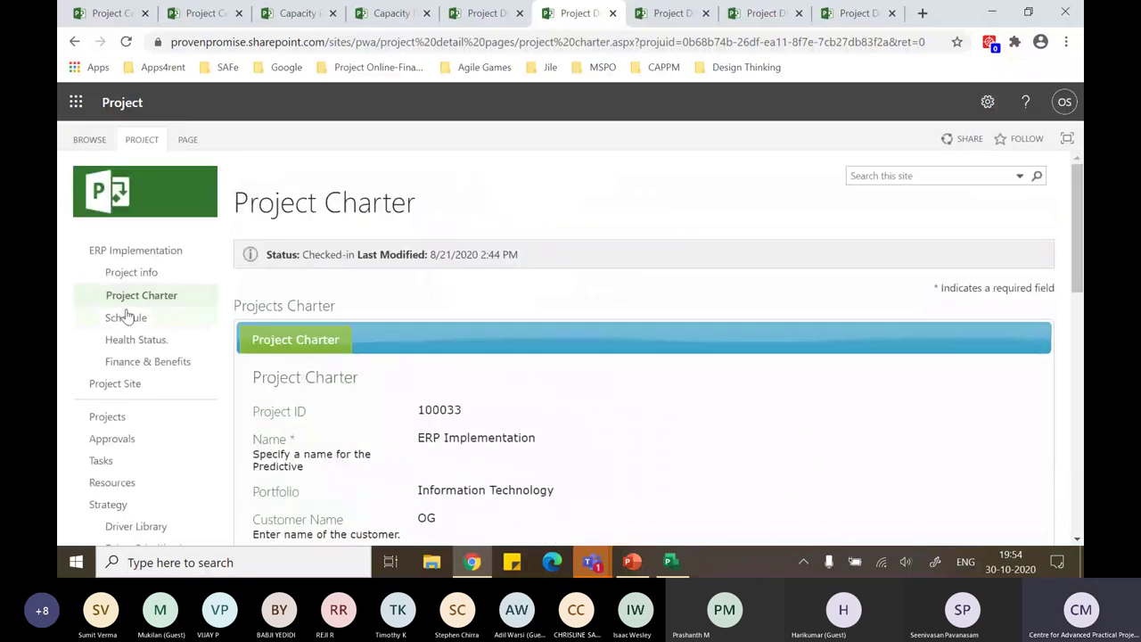
left_click(126, 317)
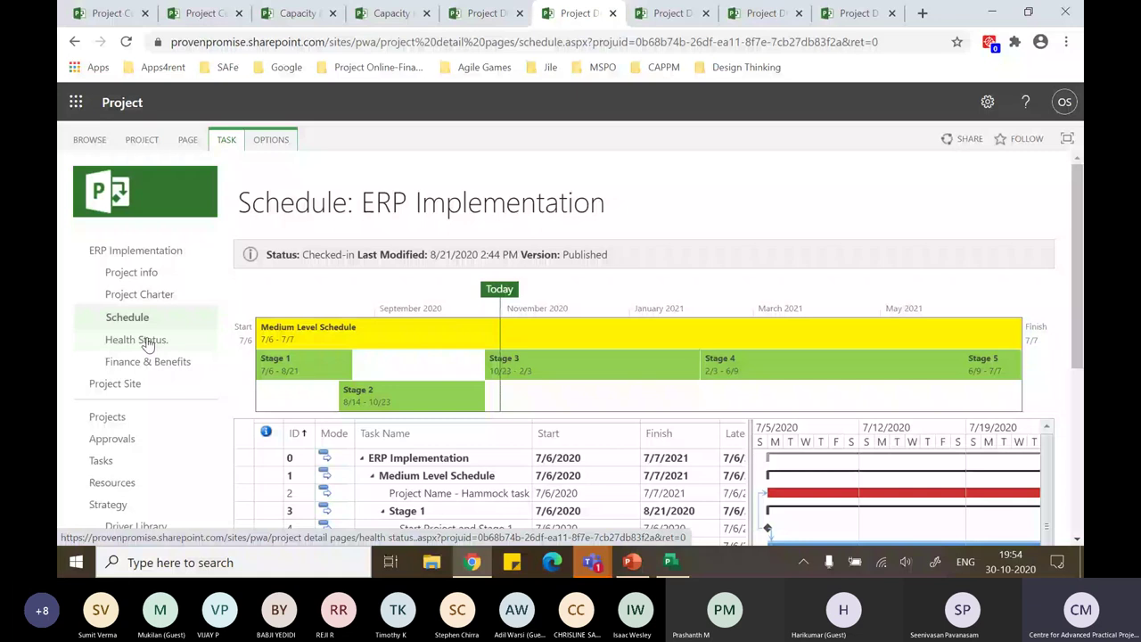
Open ERP Implementation's Health Status page and reload it
left_click(136, 339)
scroll(859, 318, "down", 3)
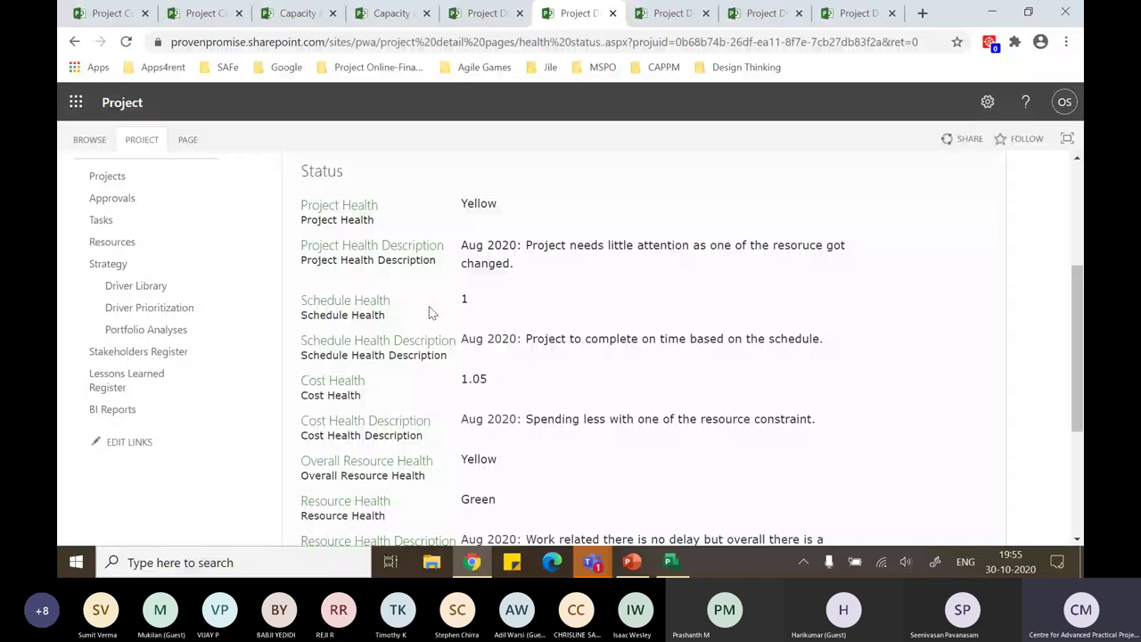
scroll(554, 220, "down", 1)
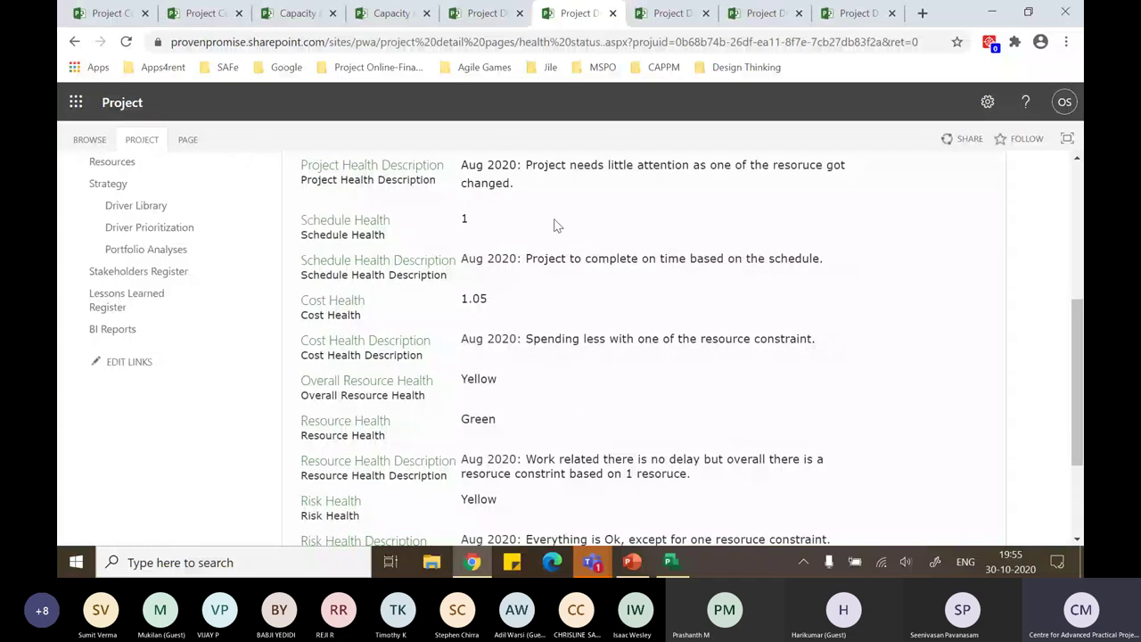
key("F5")
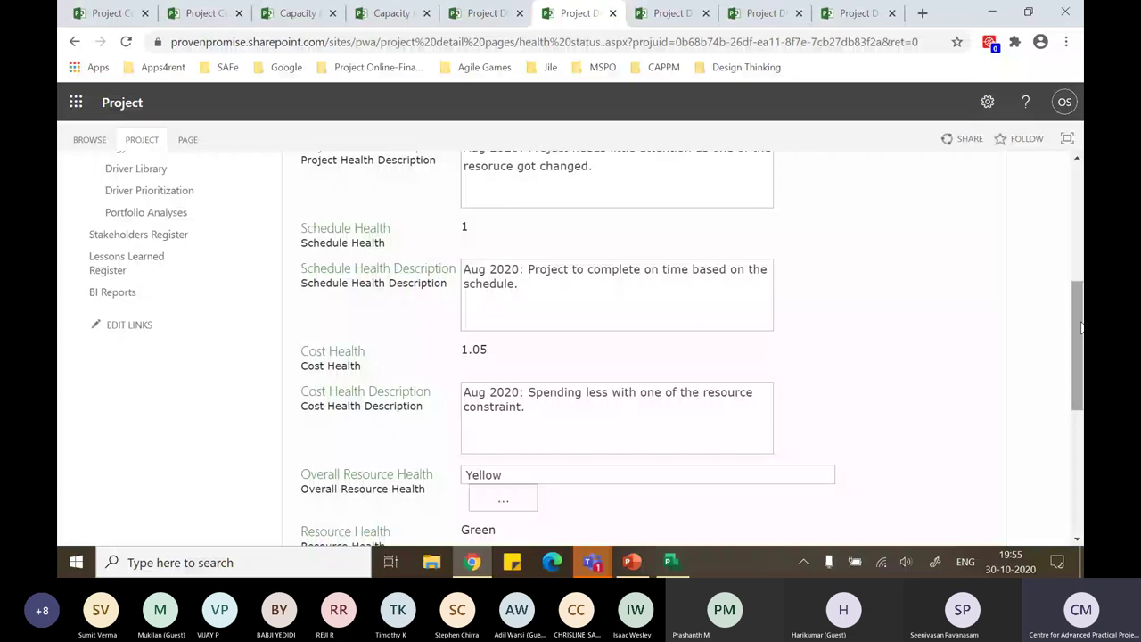
scroll(448, 183, "up", 2)
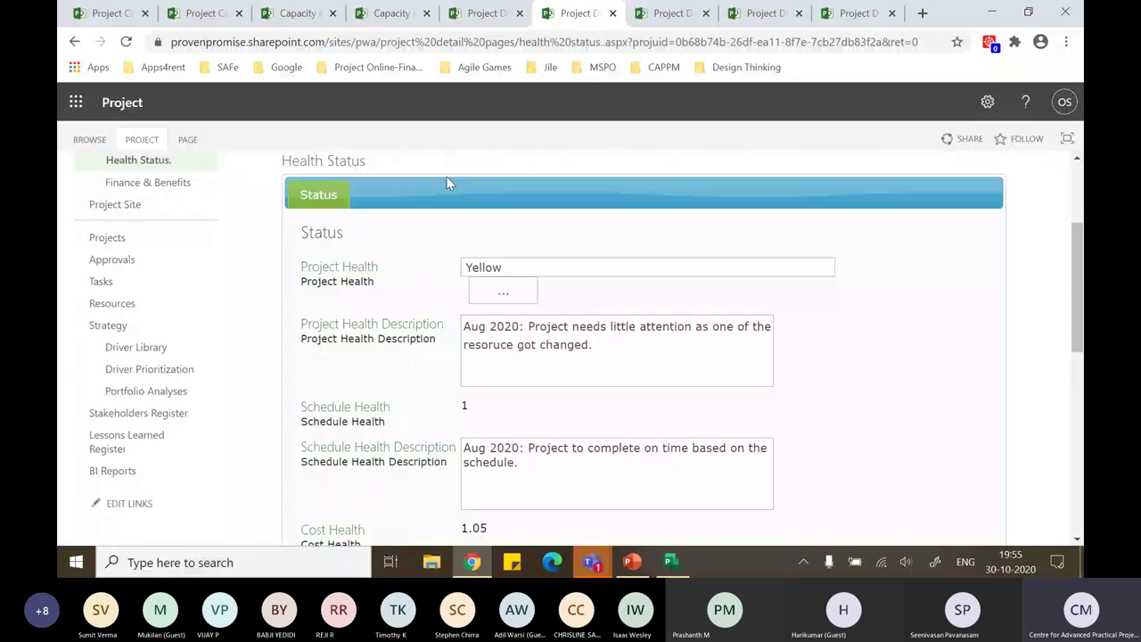
Browse the Project Health choices, then leave without saving for the Phase 2 workflow stage page
left_click(513, 294)
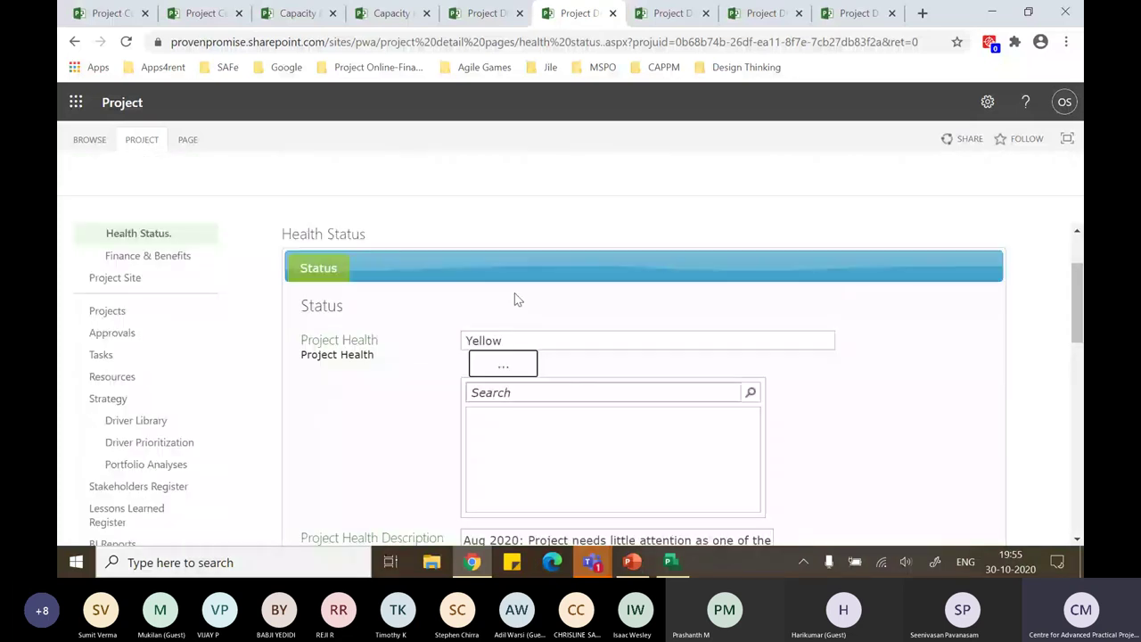
scroll(515, 300, "down", 8)
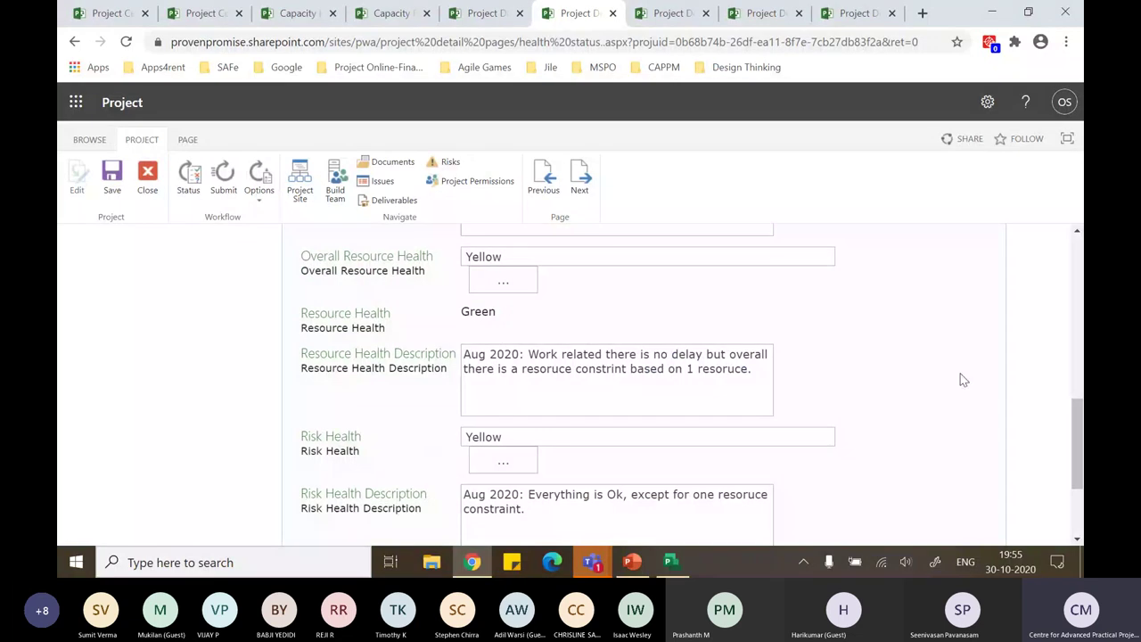
scroll(1078, 459, "down", 2)
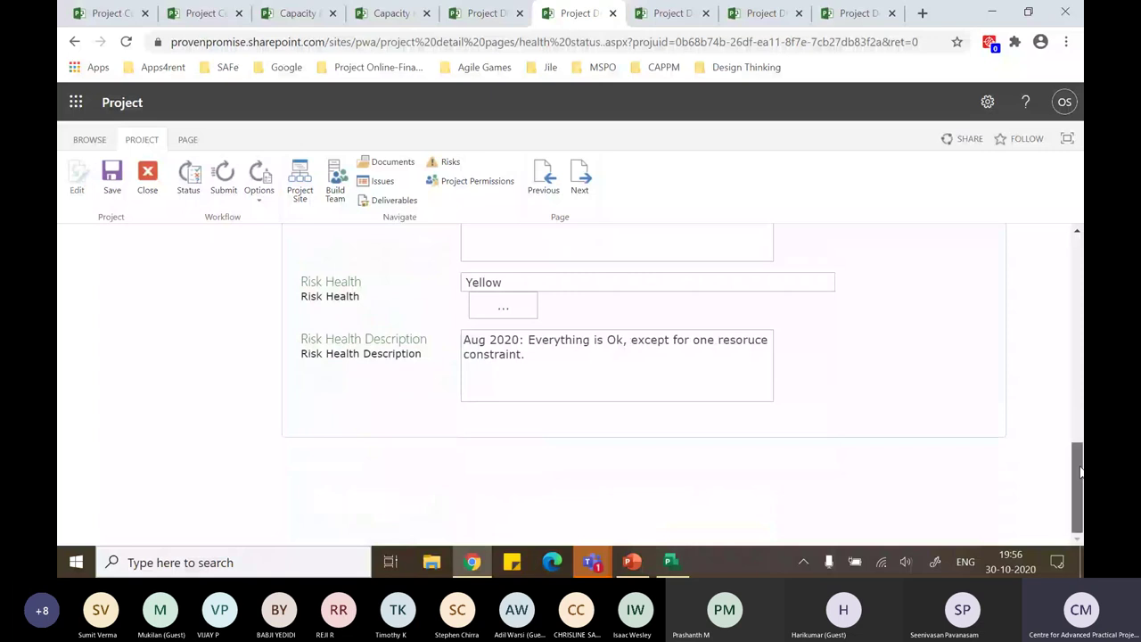
left_click_drag(1080, 472, 1081, 233)
left_click(138, 257)
left_click(650, 130)
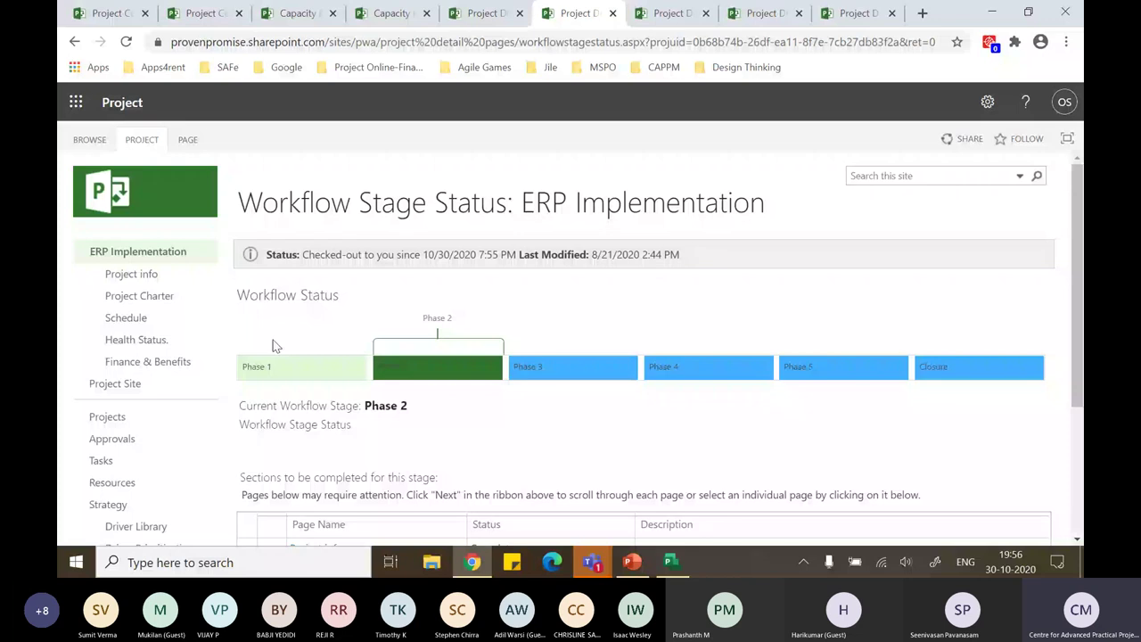
Switch to the Agile Implementation project's info page (ID AD1005, 6/1/2020 start)
left_click(679, 16)
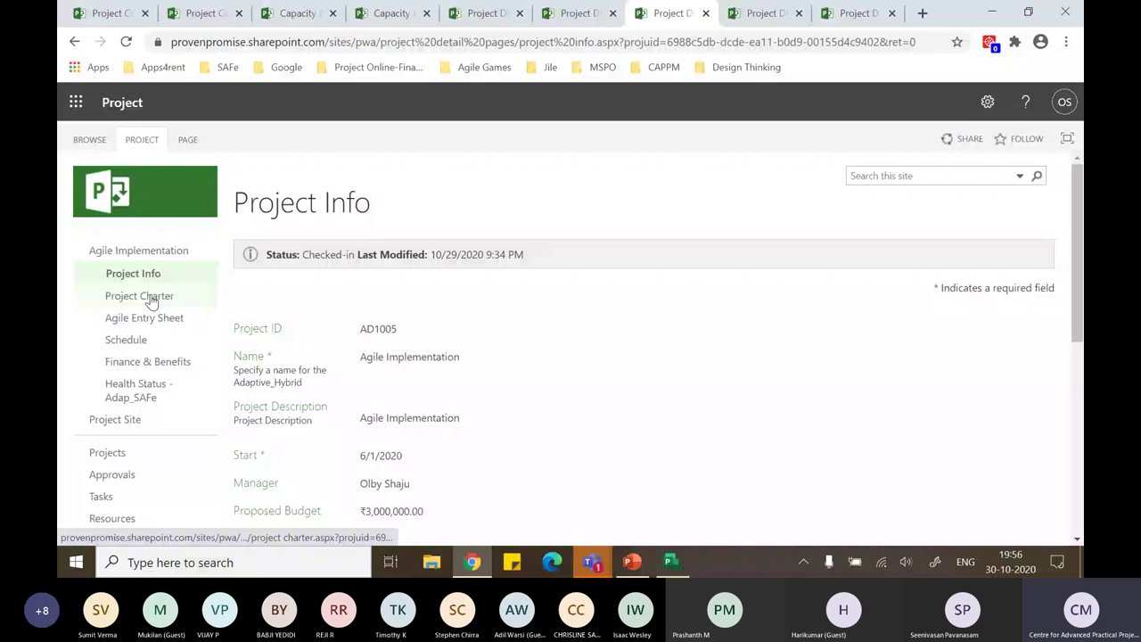
Open Agile Implementation's Agile Entry Sheet and scroll through it
left_click(147, 317)
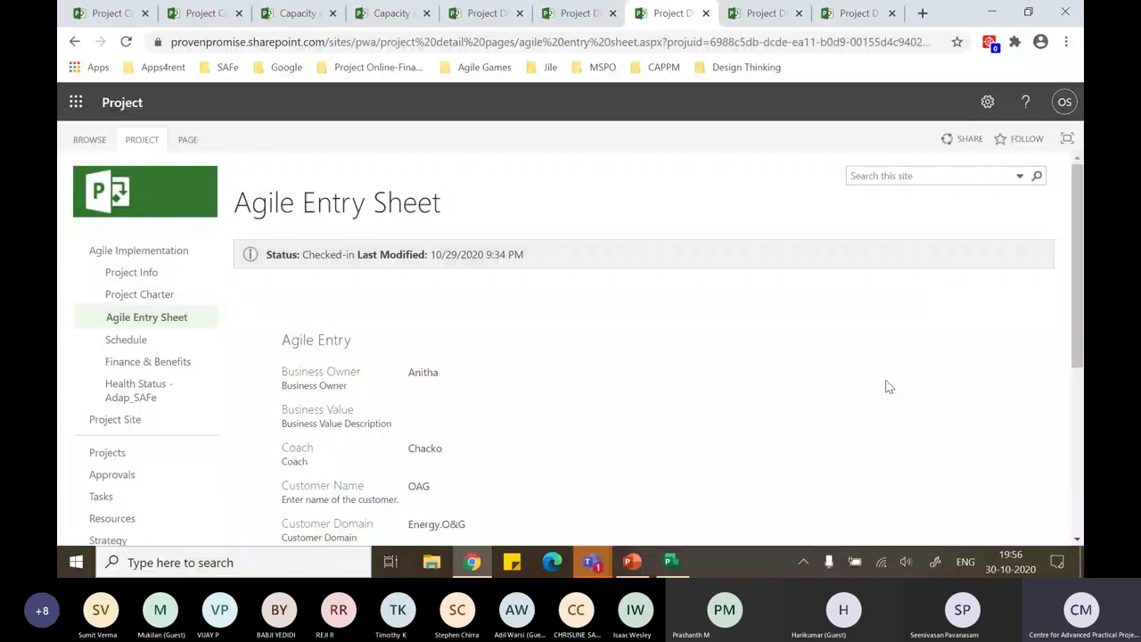
scroll(887, 386, "down", 4)
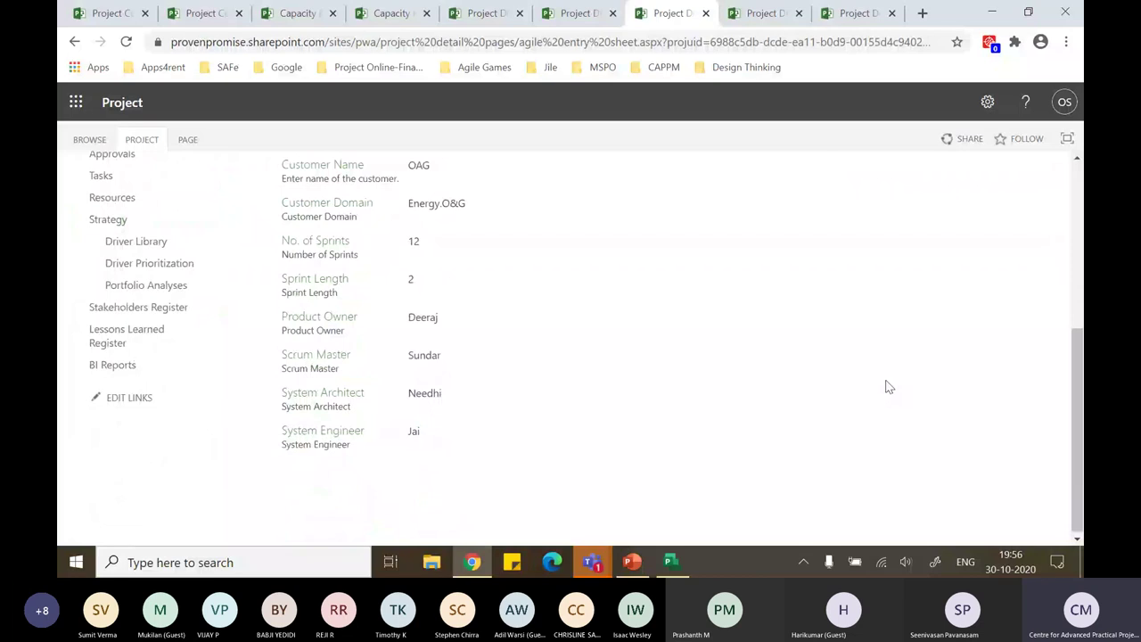
scroll(887, 386, "up", 5)
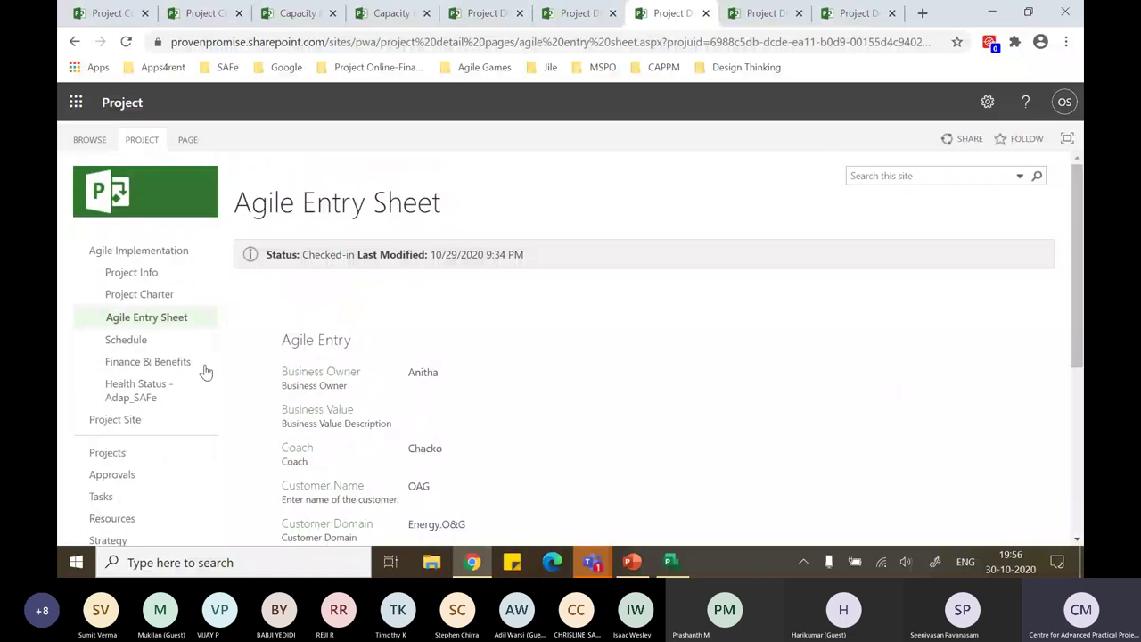
Open the Finance & Benefits page and review its Jun–Dec 2020 capital forecasts and actuals
left_click(129, 373)
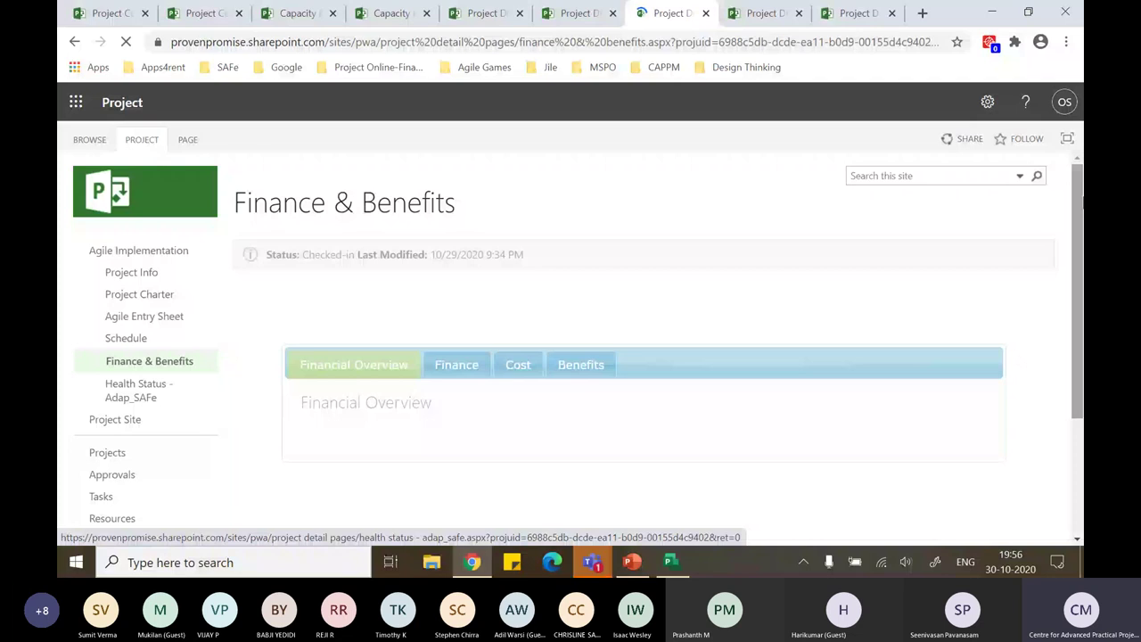
scroll(1081, 252, "down", 1)
scroll(1081, 252, "down", 2)
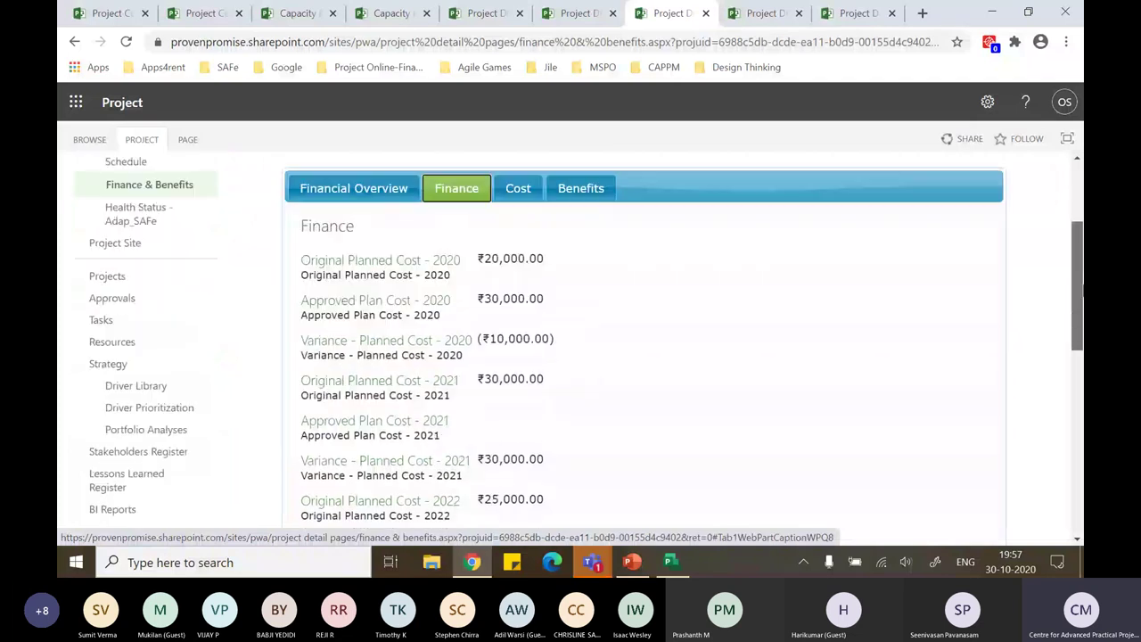
scroll(642, 347, "down", 8)
scroll(642, 348, "up", 5)
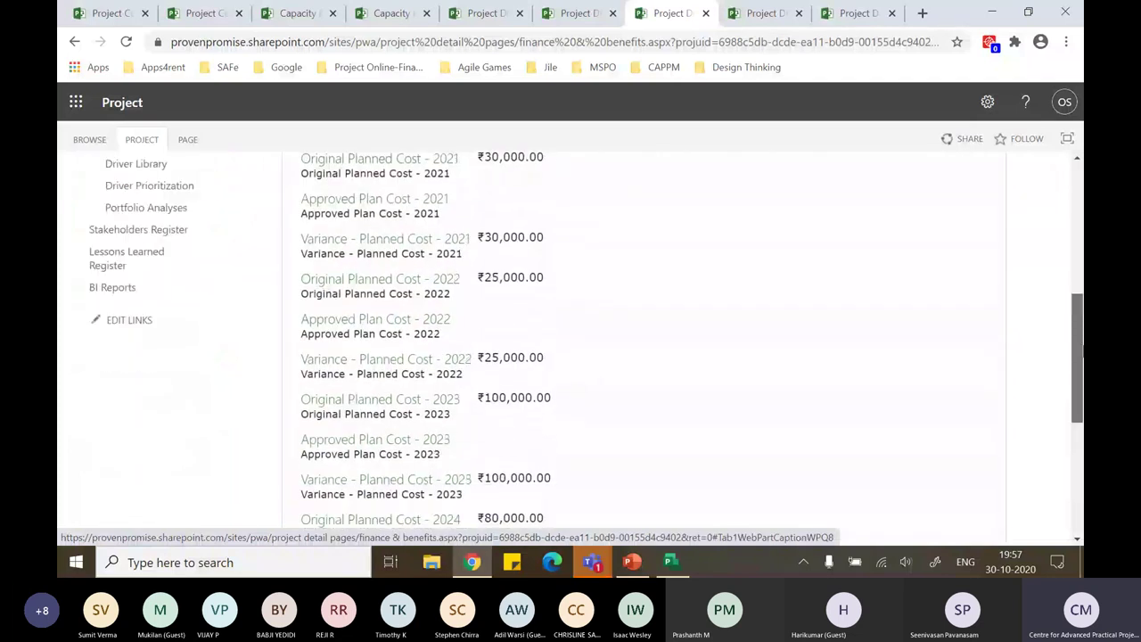
left_click_drag(1083, 353, 1083, 287)
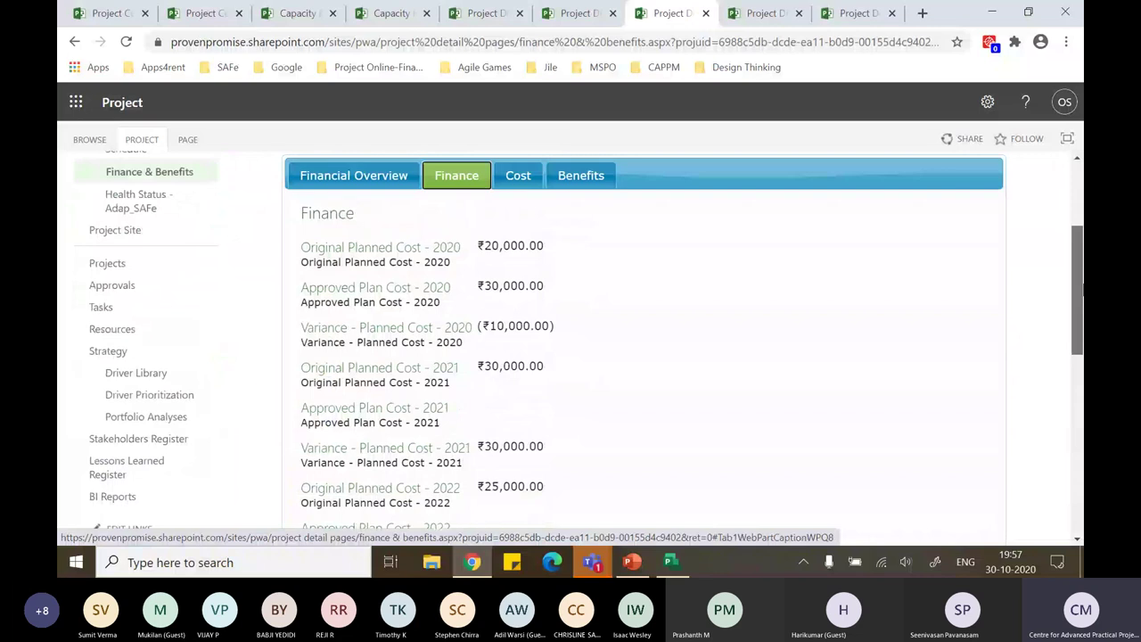
scroll(597, 298, "up", 1)
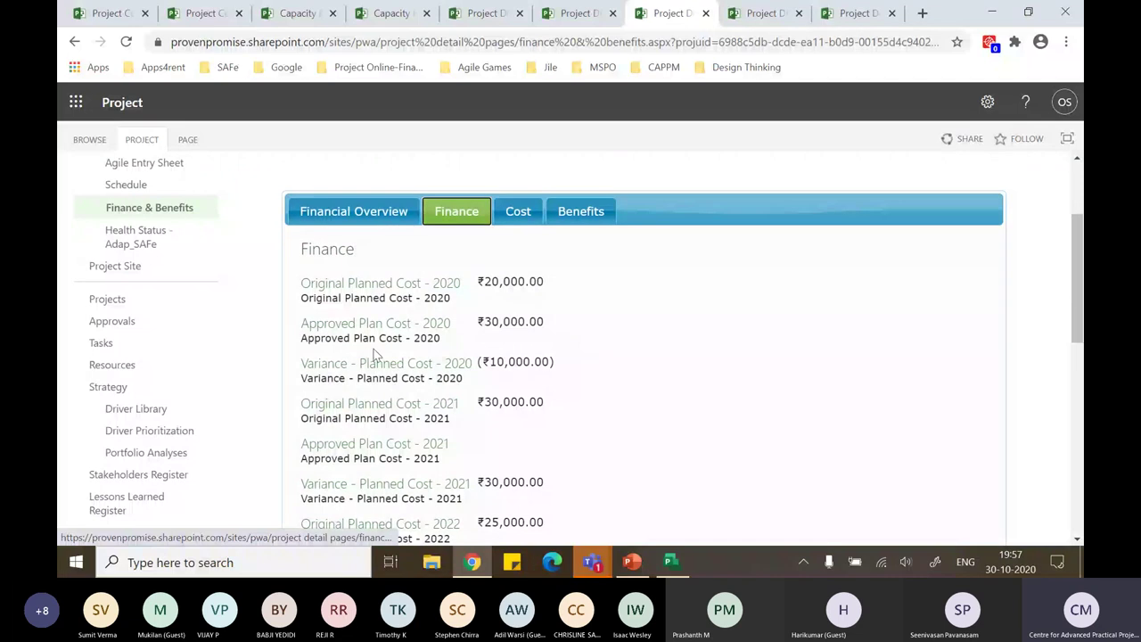
scroll(639, 383, "down", 10)
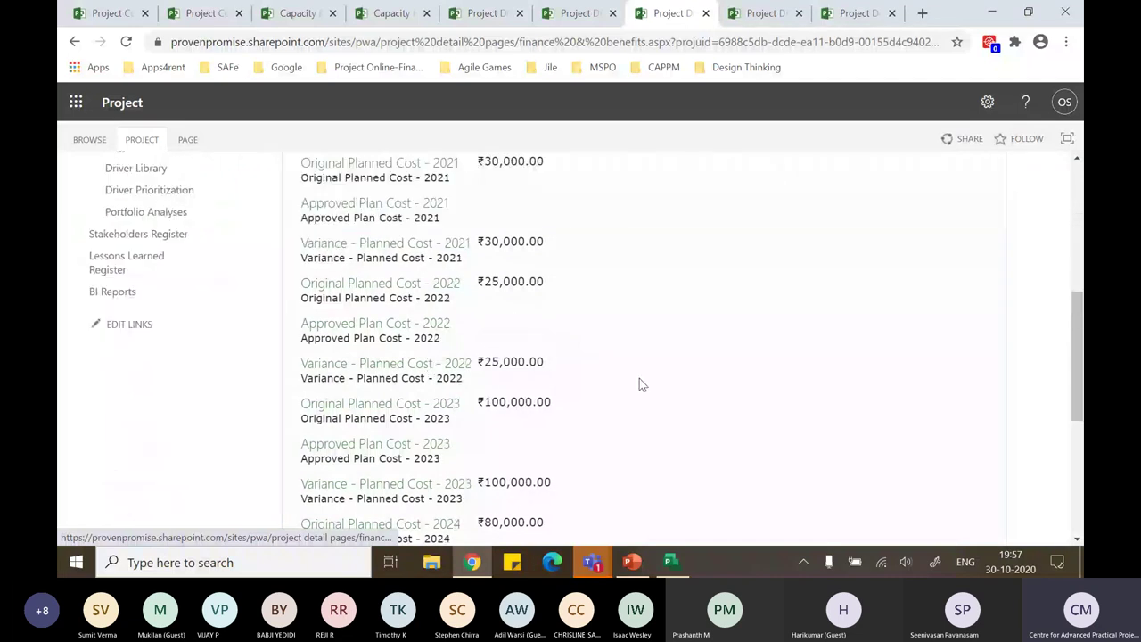
scroll(639, 383, "up", 10)
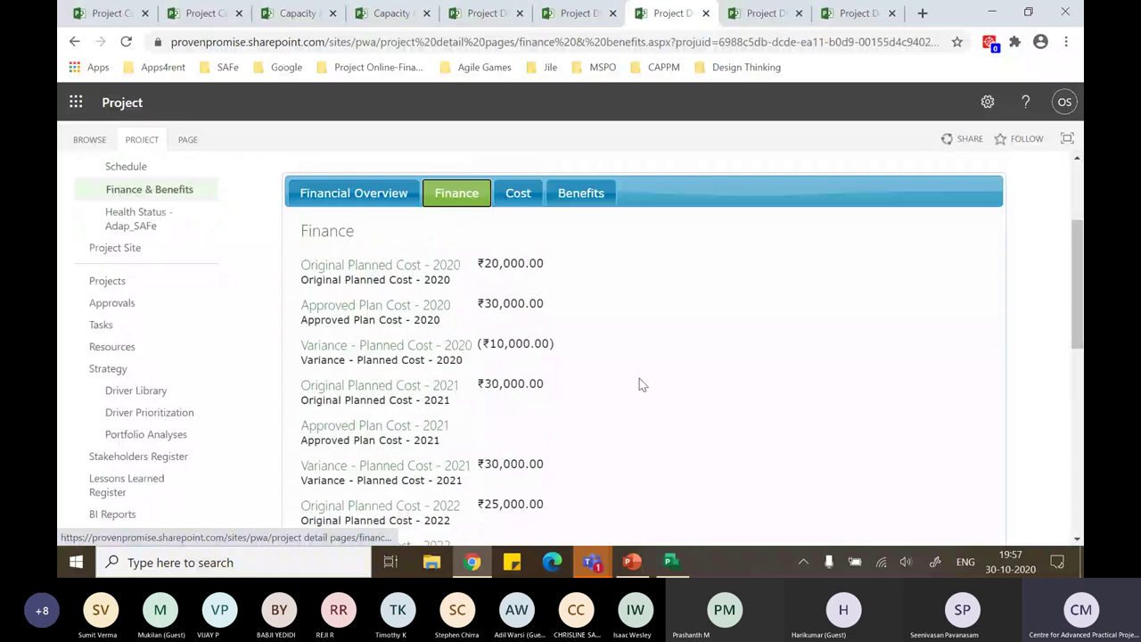
scroll(639, 384, "up", 3)
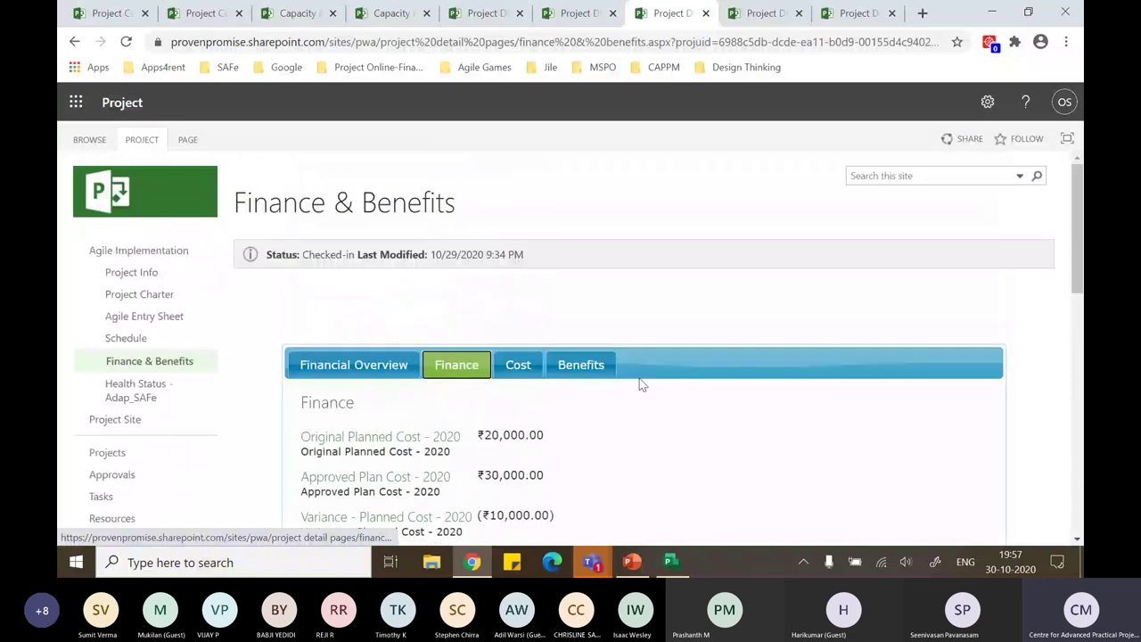
Review the project's Cost figures, then its Benefits figures
left_click(518, 364)
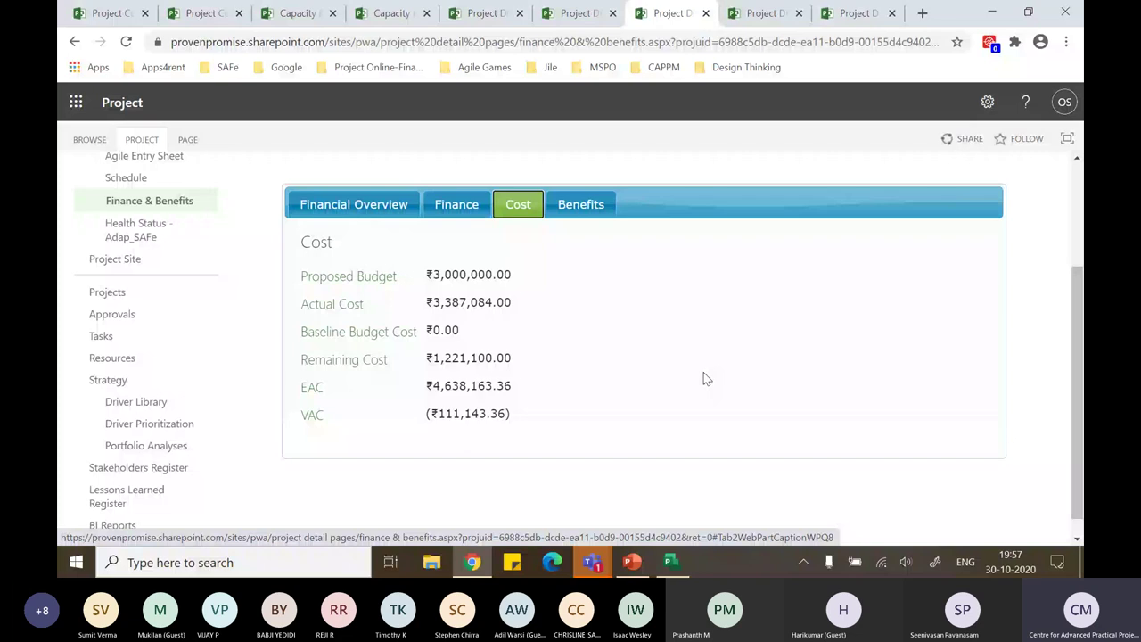
key("Tab")
key("Return")
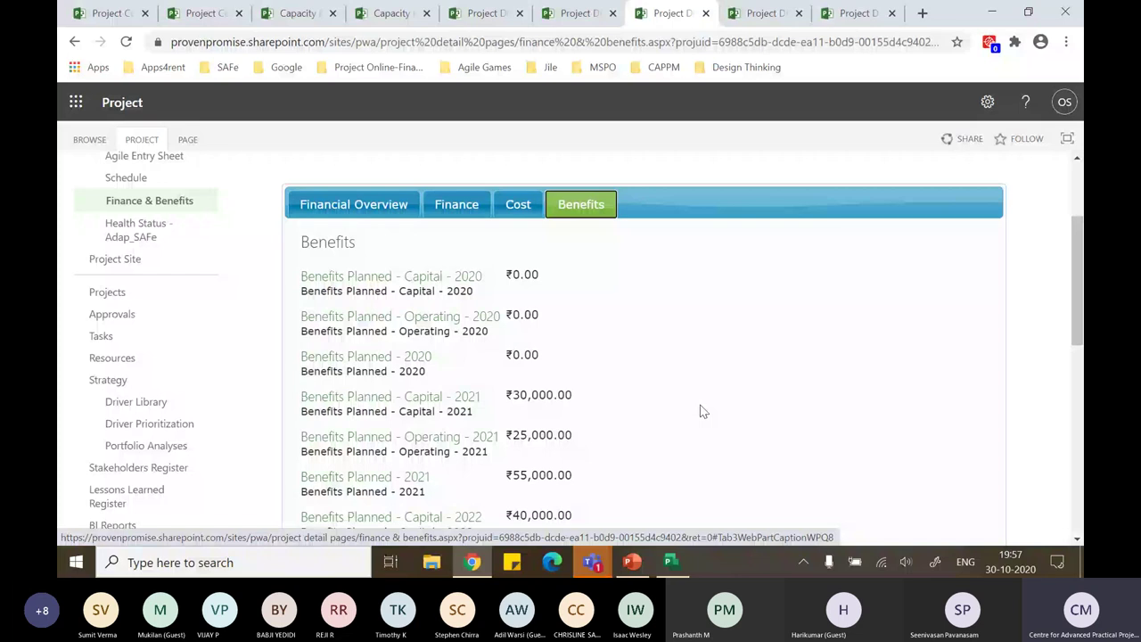
left_click_drag(1078, 269, 1079, 278)
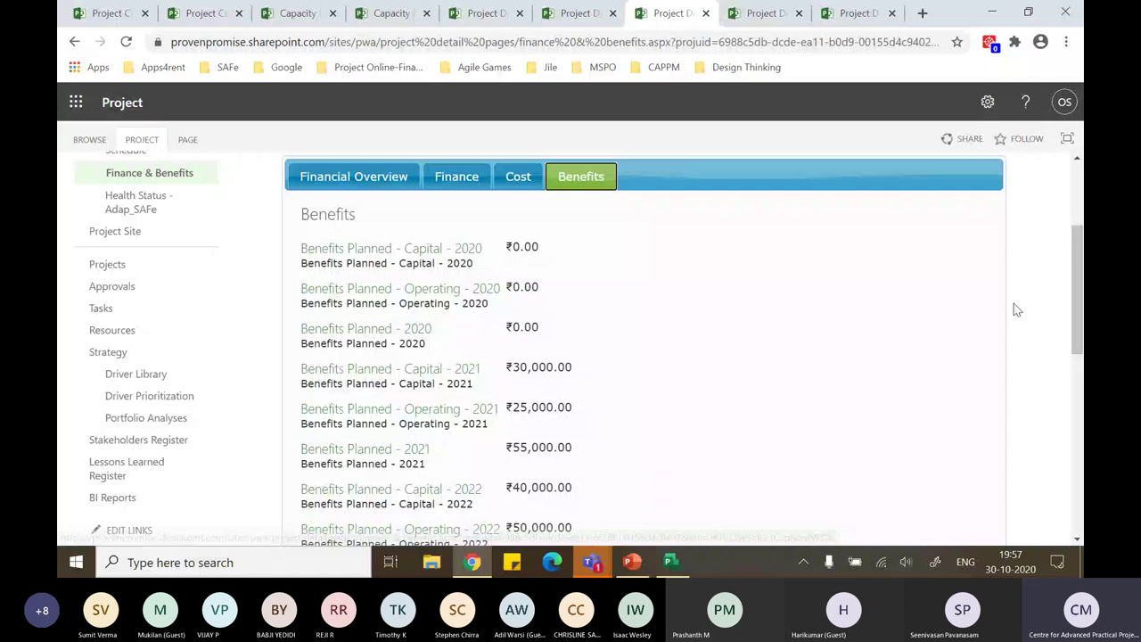
scroll(958, 353, "down", 2)
scroll(958, 352, "up", 4)
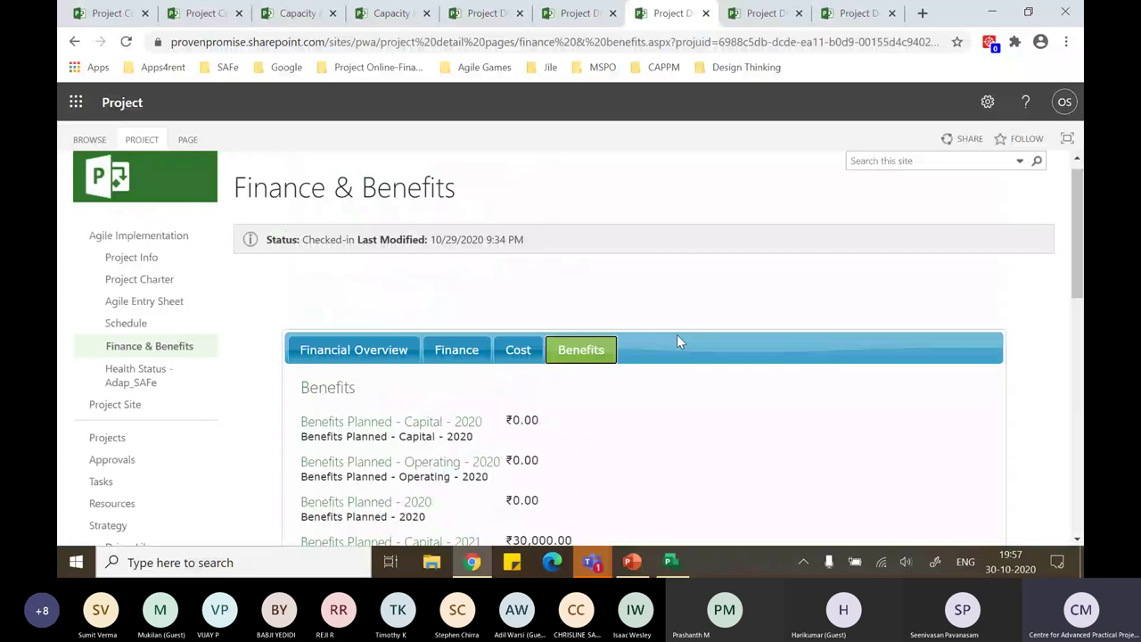
scroll(1081, 318, "down", 2)
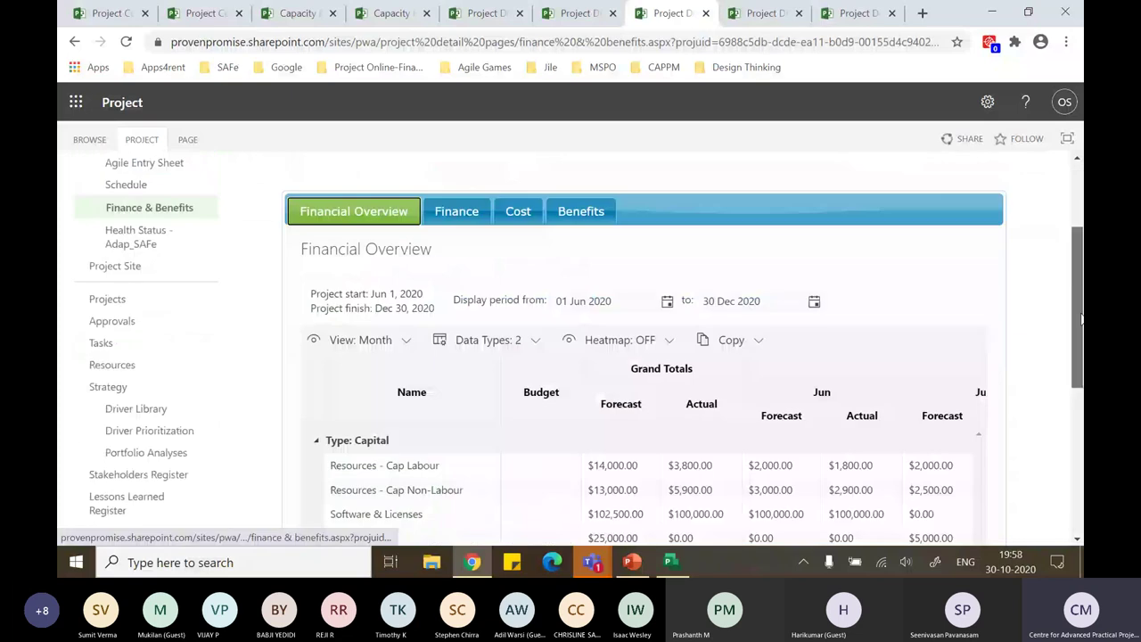
left_click_drag(1081, 318, 1083, 355)
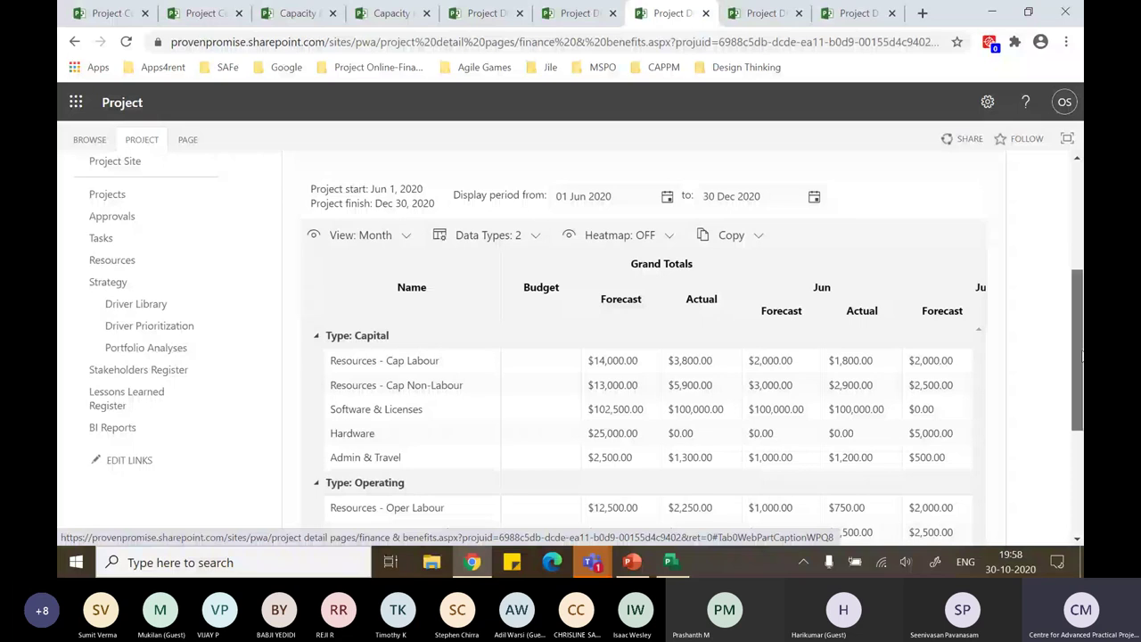
scroll(602, 508, "down", 1)
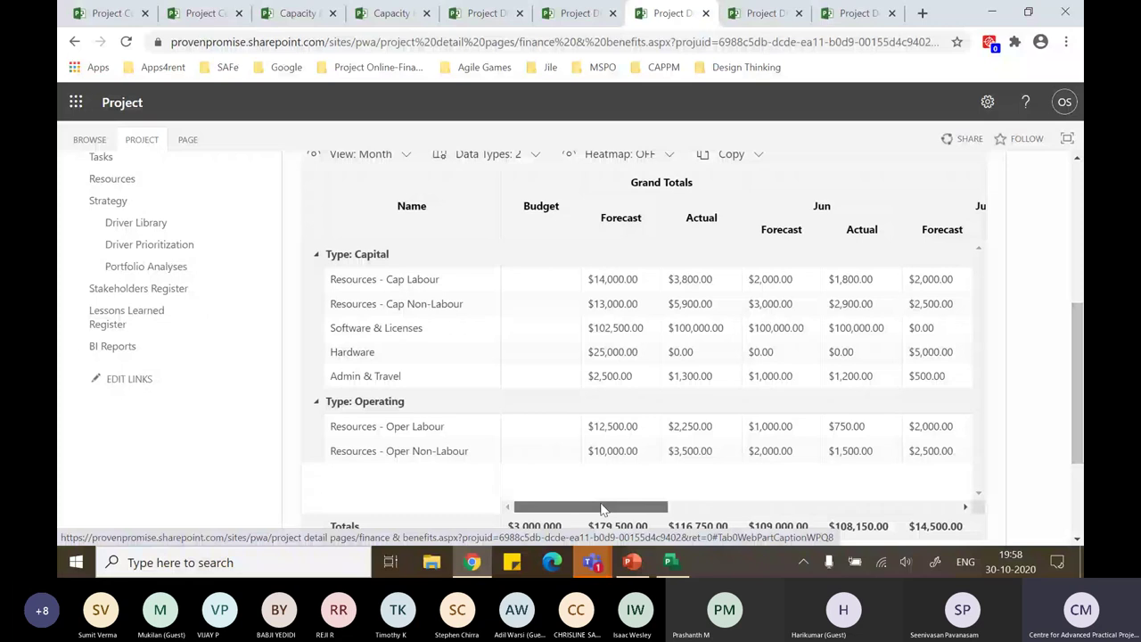
left_click_drag(602, 508, 622, 508)
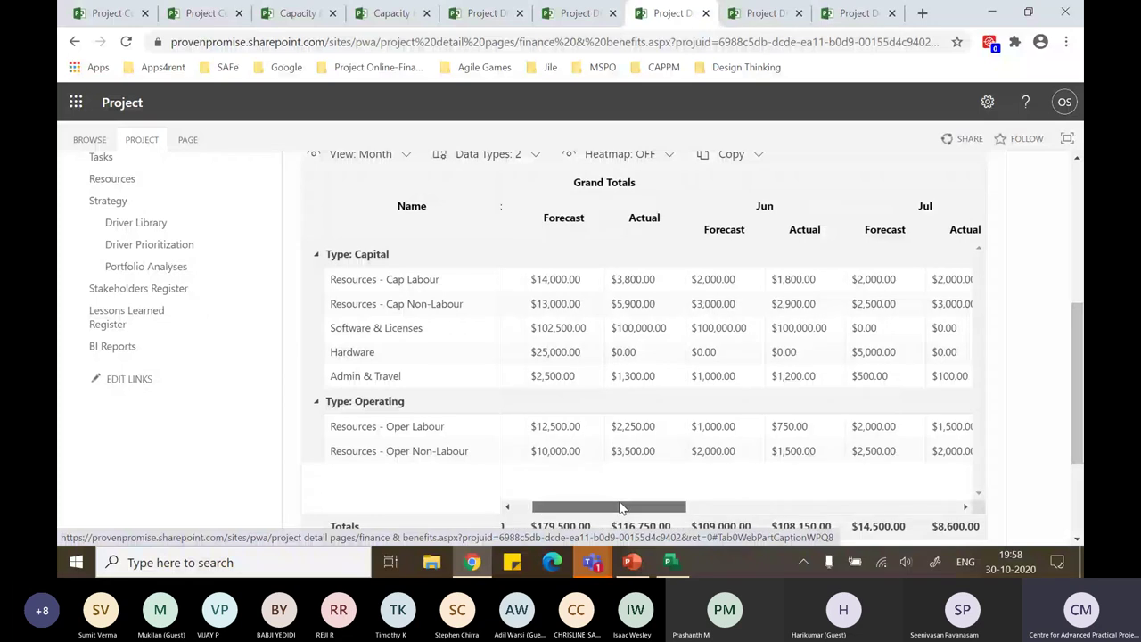
left_click_drag(621, 509, 597, 523)
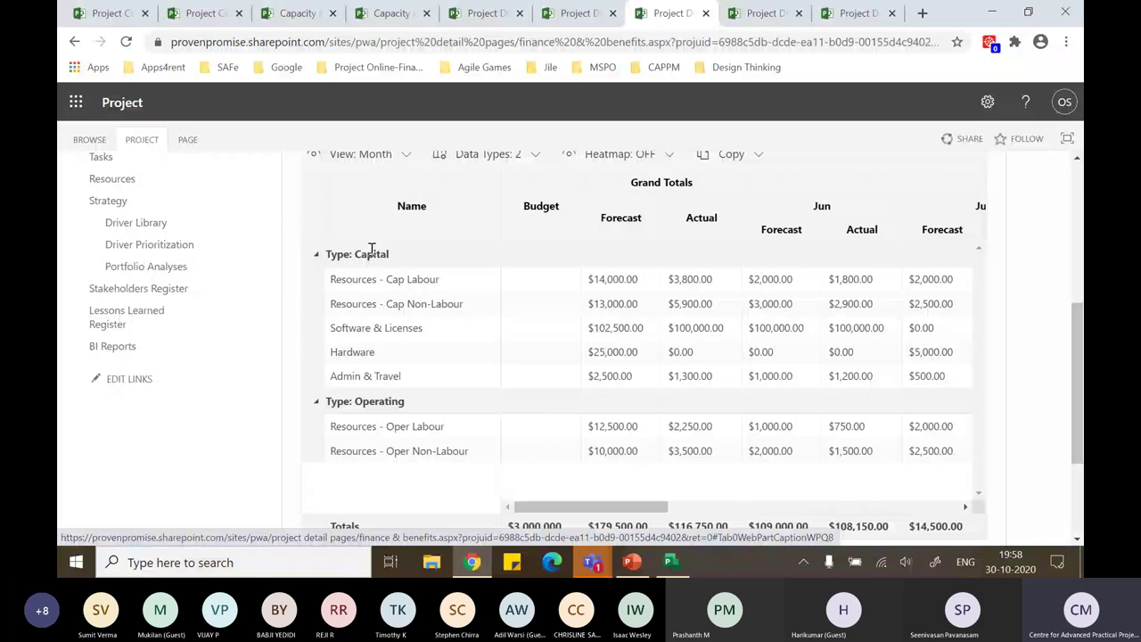
left_click_drag(585, 506, 826, 515)
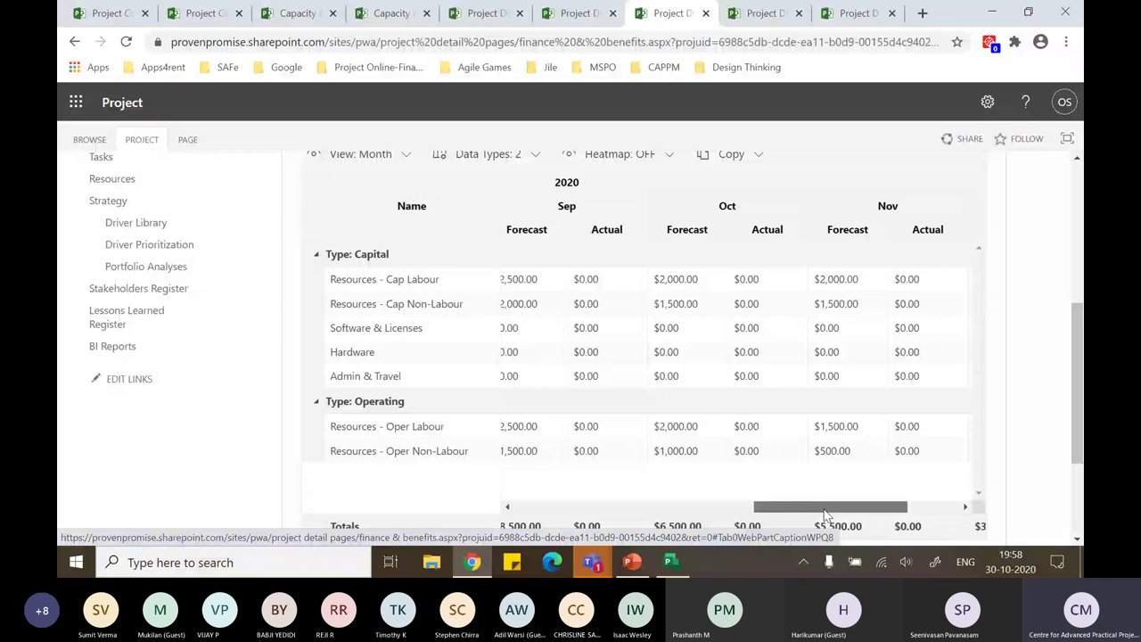
left_click(450, 230)
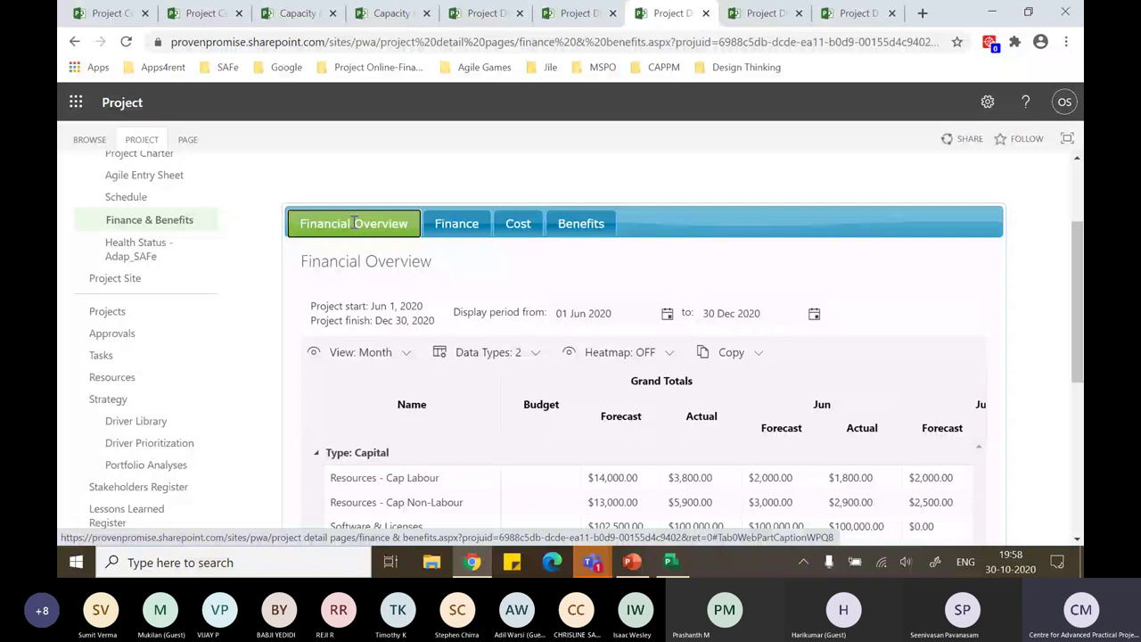
left_click_drag(1077, 334, 1078, 405)
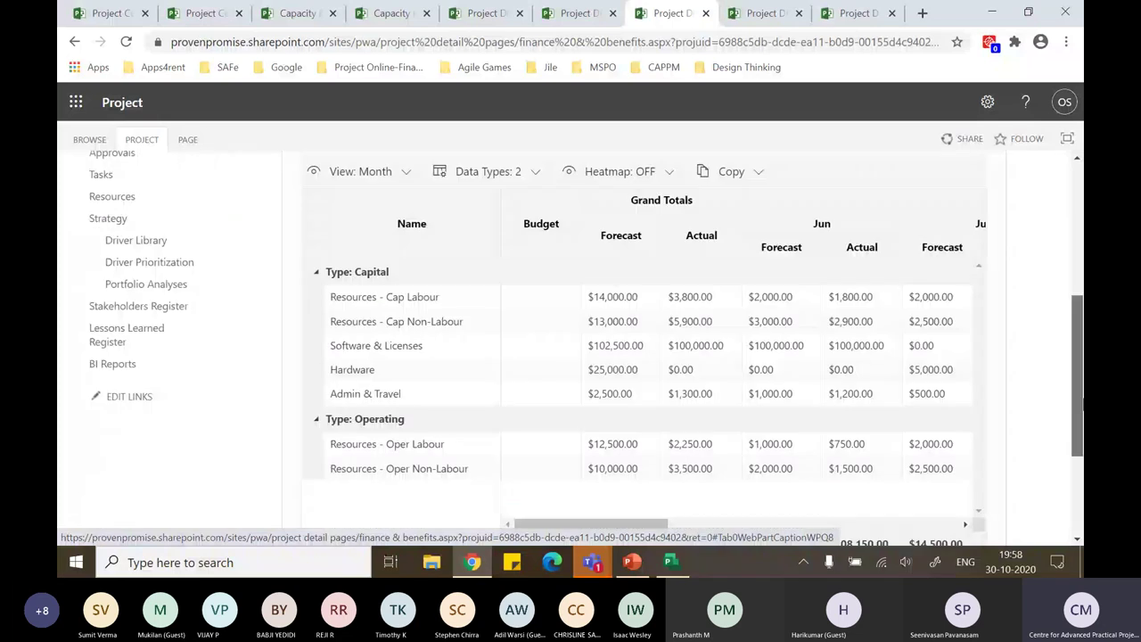
left_click_drag(1079, 406, 1080, 435)
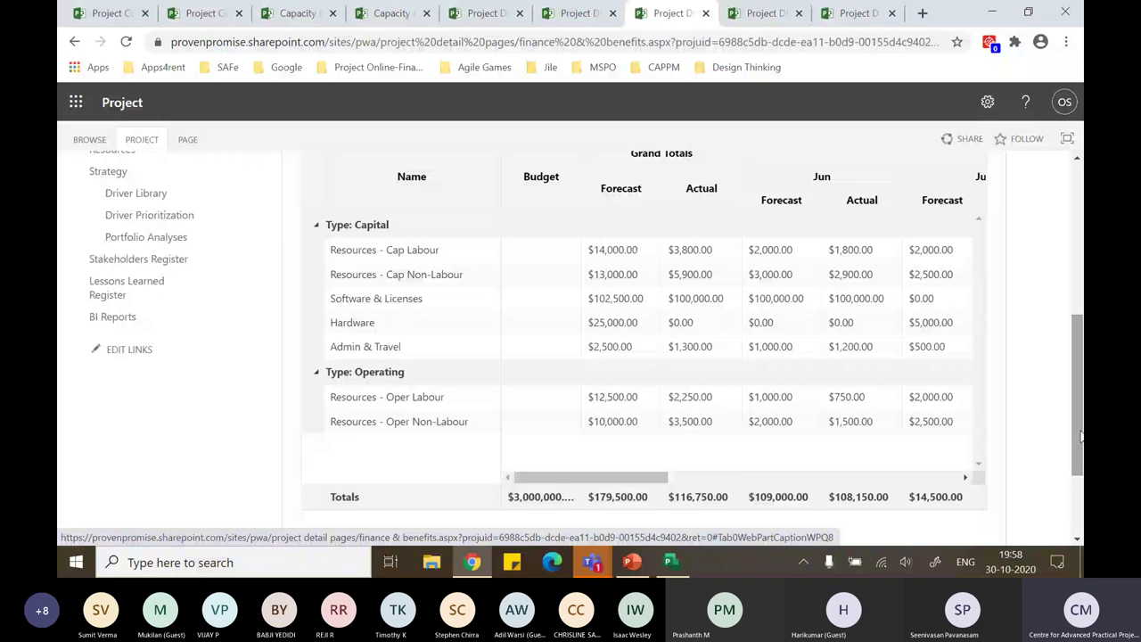
left_click(775, 479)
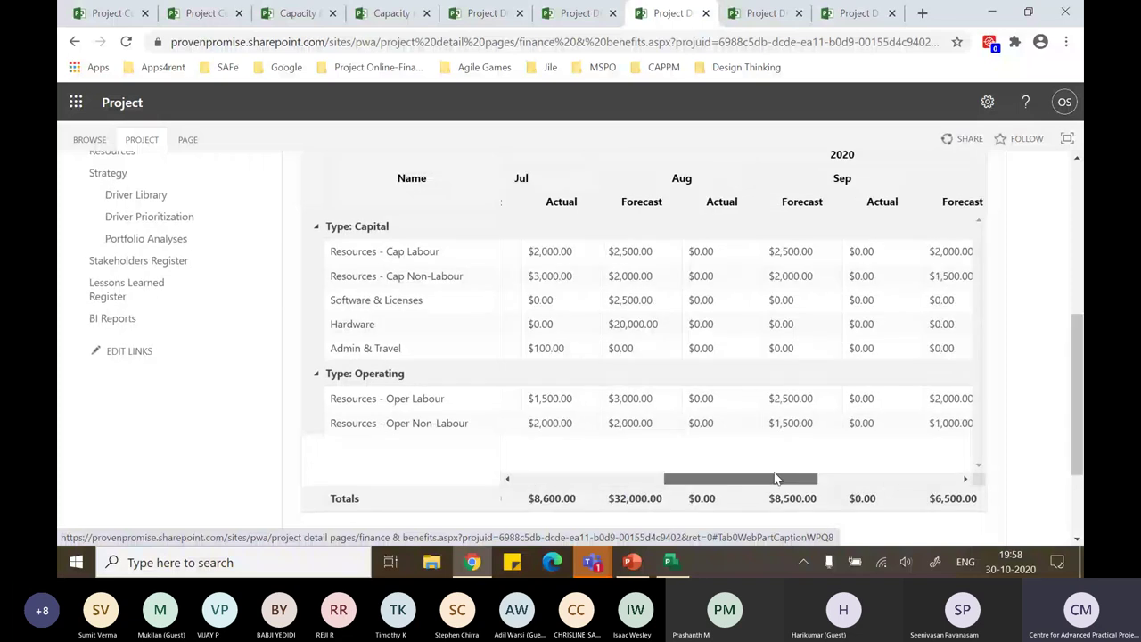
scroll(776, 479, "up", 3)
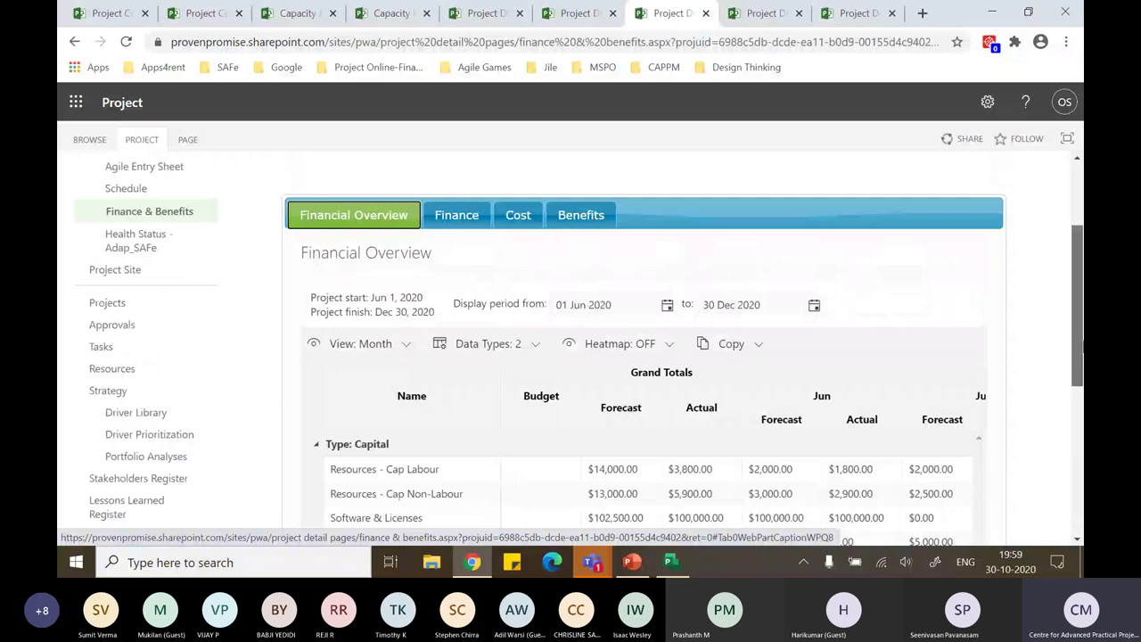
scroll(256, 316, "up", 1)
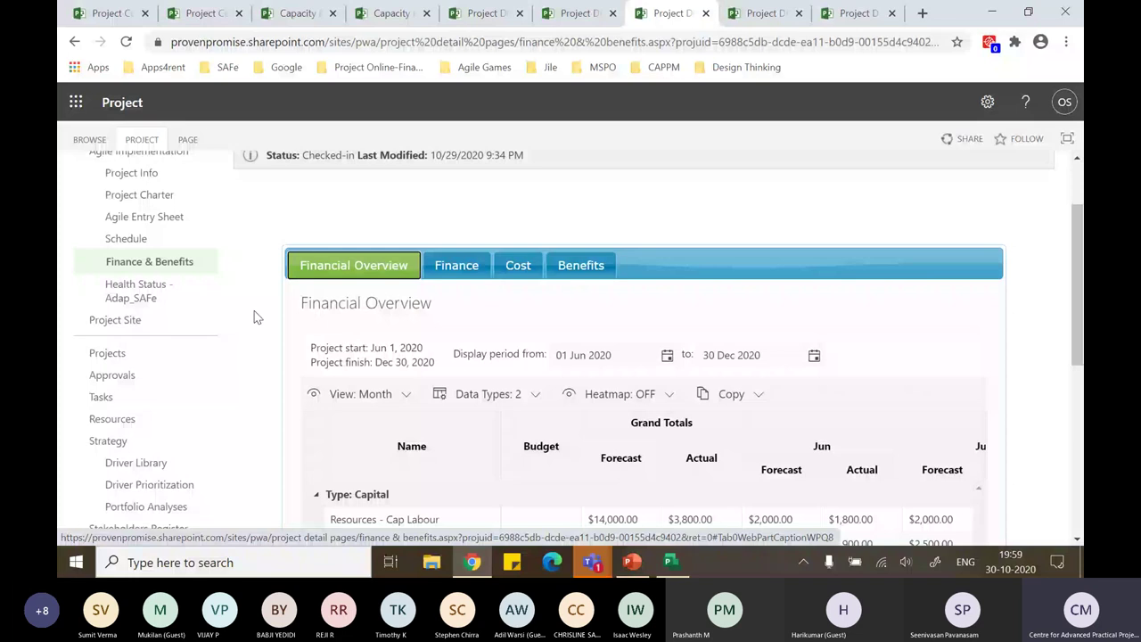
scroll(254, 316, "up", 2)
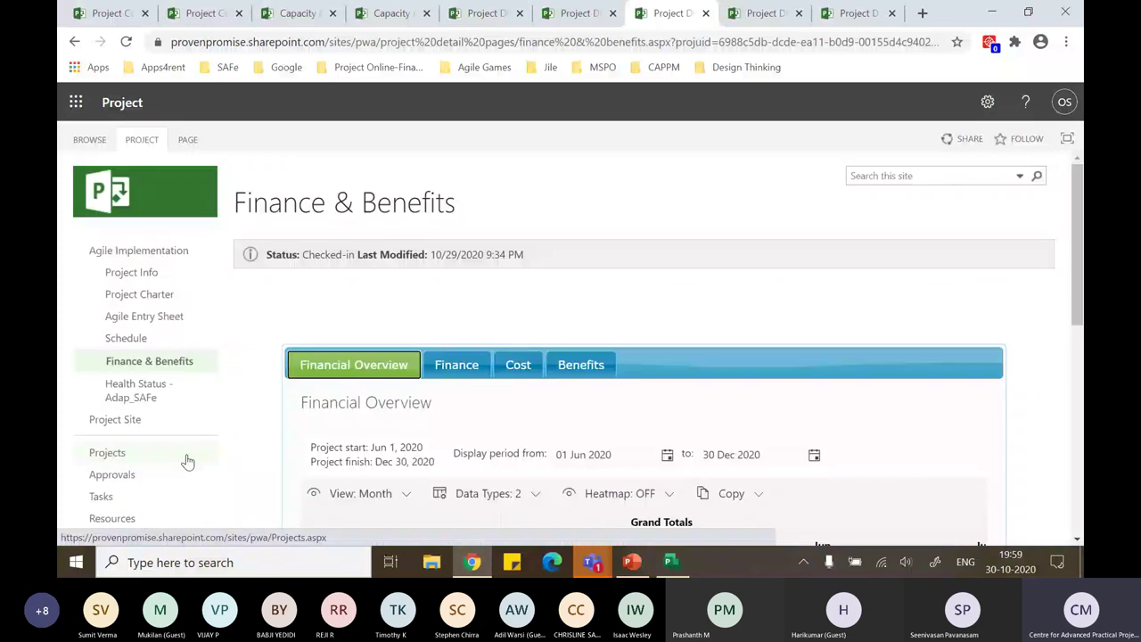
Check Project Center's available new project types, then return to Loan management's Workflow Stage Status
key("ctrl+Tab")
key("ctrl+Tab")
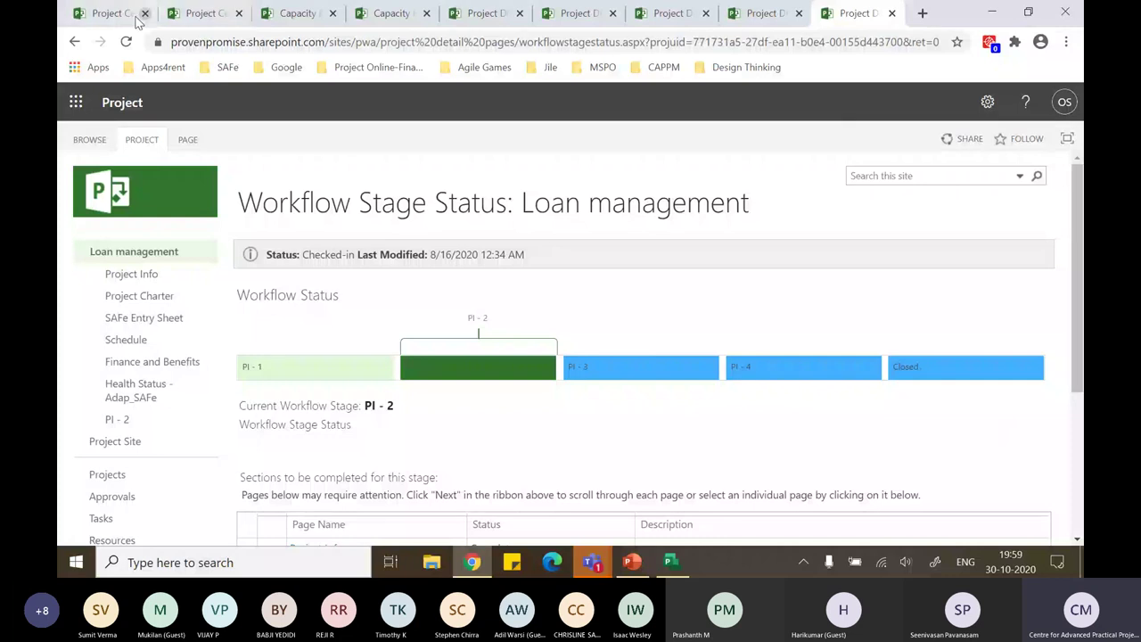
left_click(103, 21)
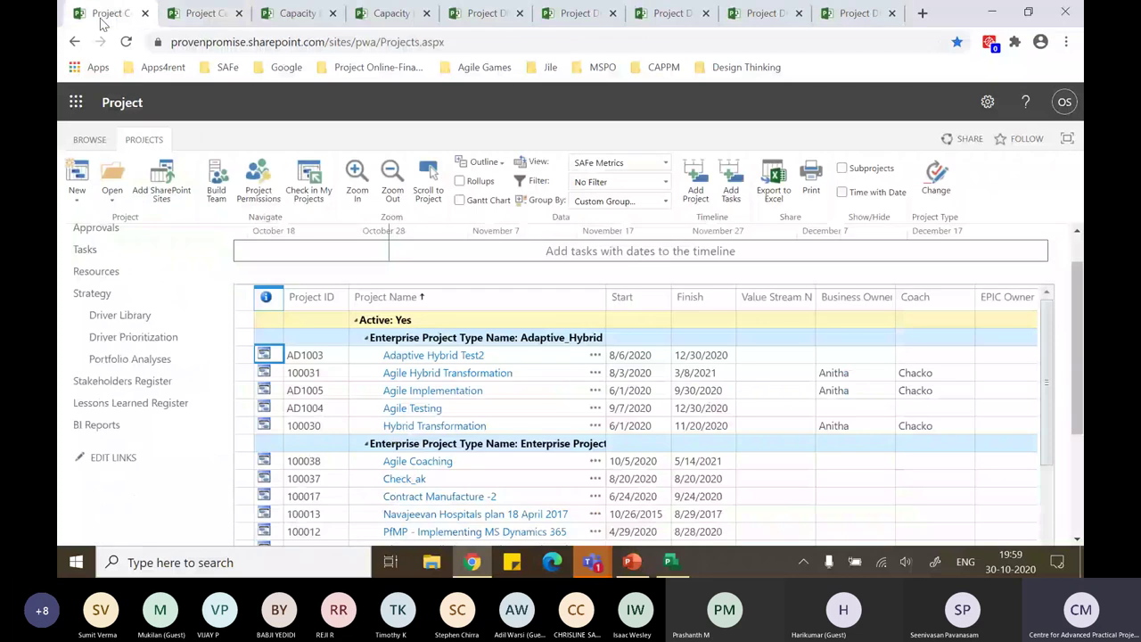
left_click(77, 191)
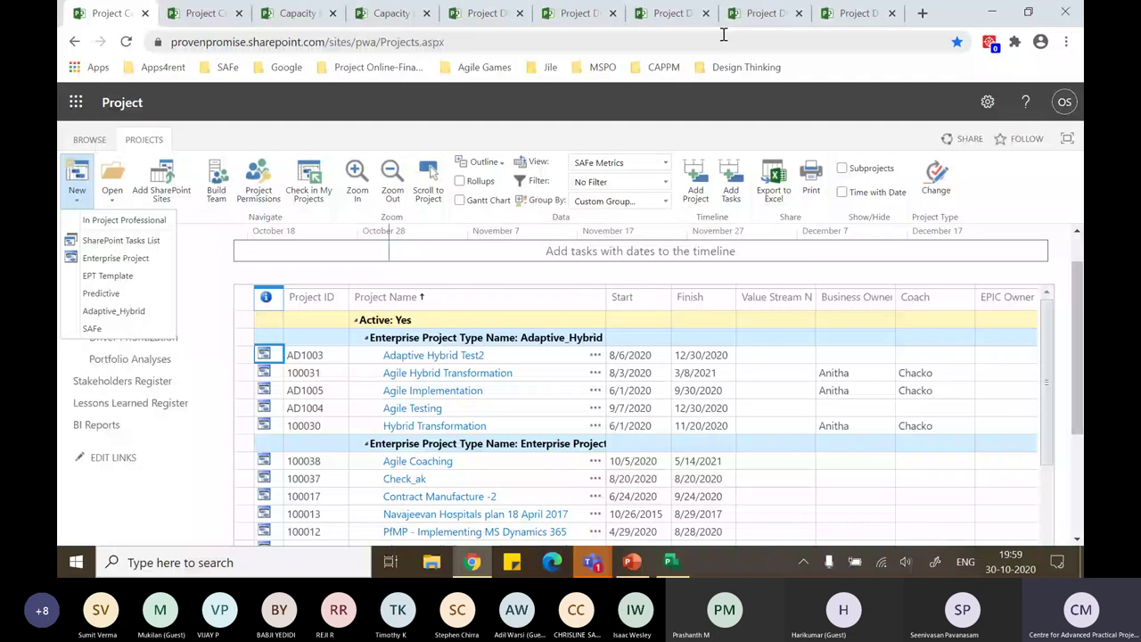
key("ctrl+9")
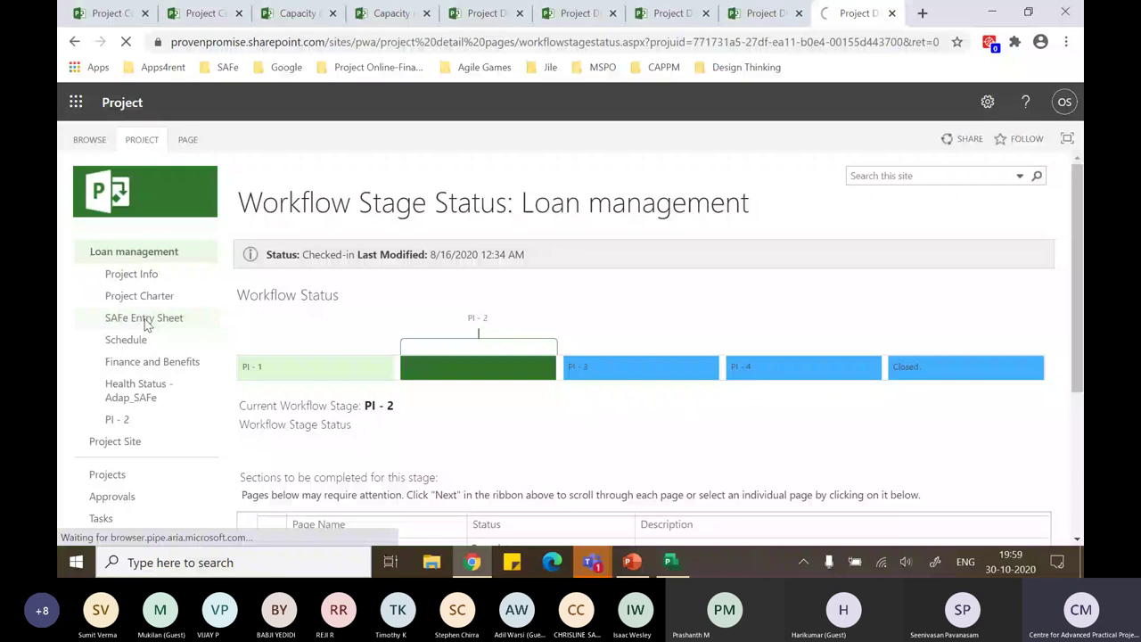
Scroll through Loan management's SAFe Entry Sheet, then open its PI - 2 page
left_click(147, 319)
scroll(1081, 236, "down", 1)
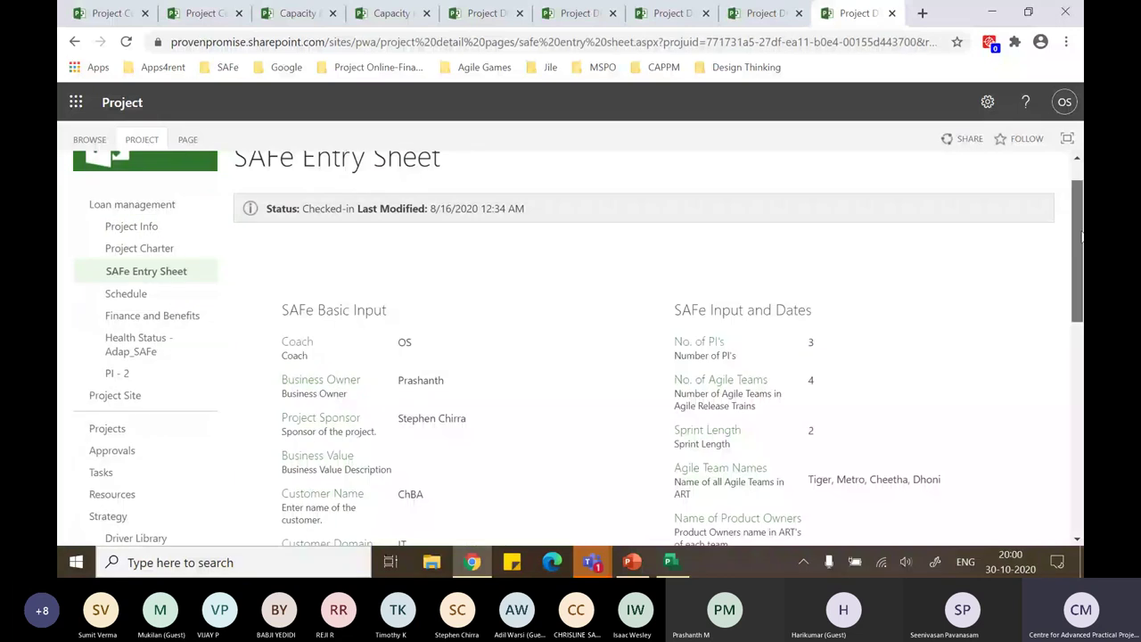
scroll(1025, 377, "down", 1)
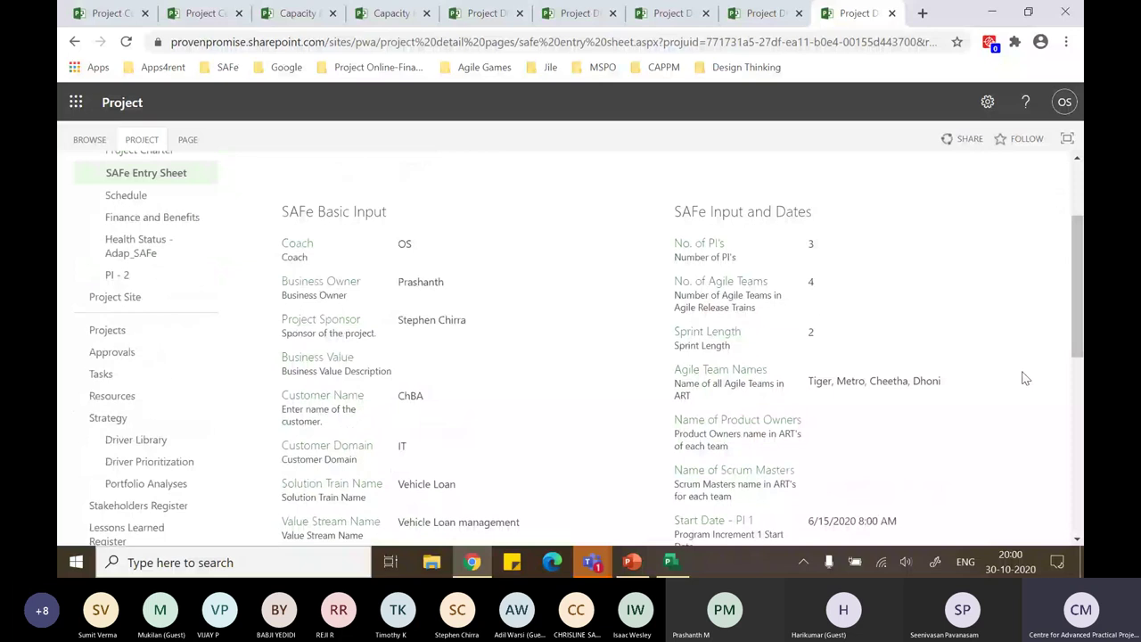
scroll(1076, 267, "up", 1)
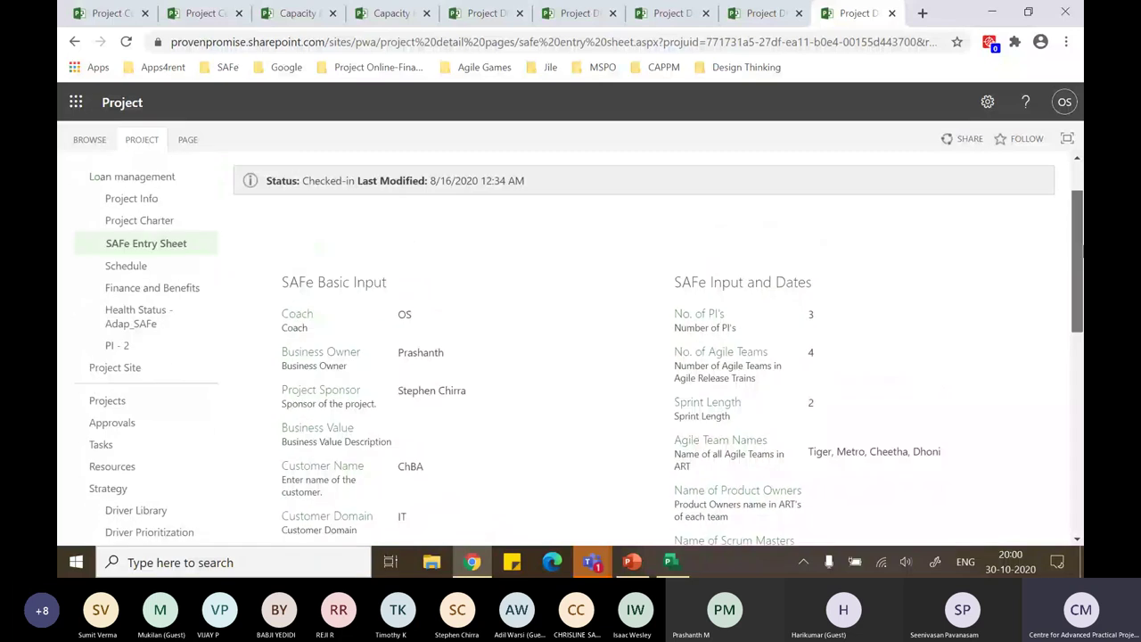
scroll(1082, 254, "down", 1)
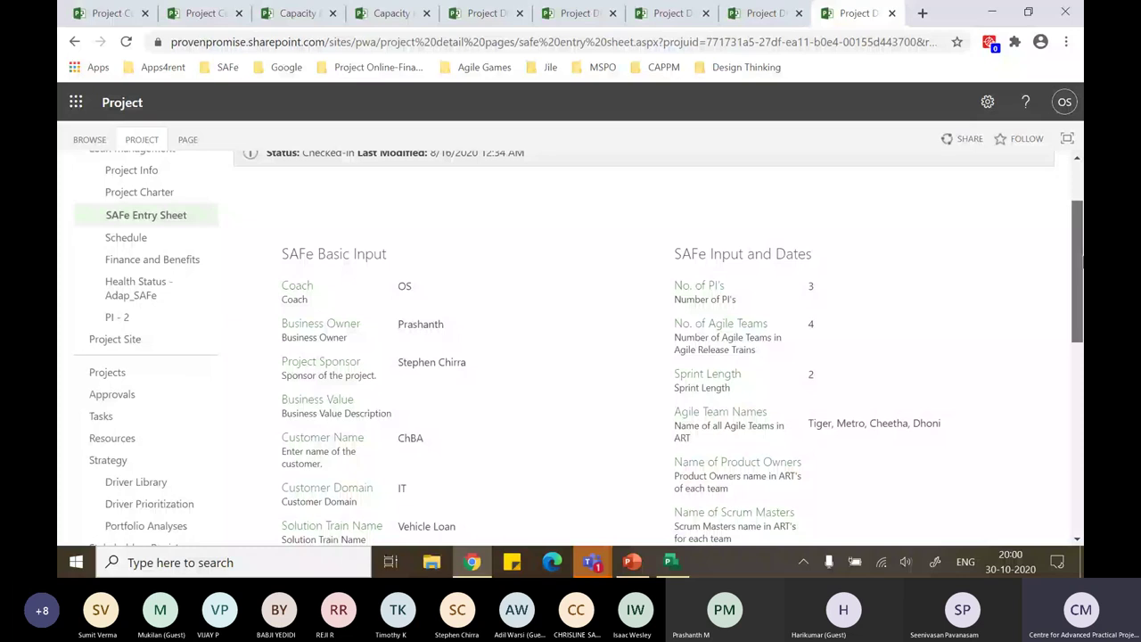
left_click_drag(1082, 259, 1082, 419)
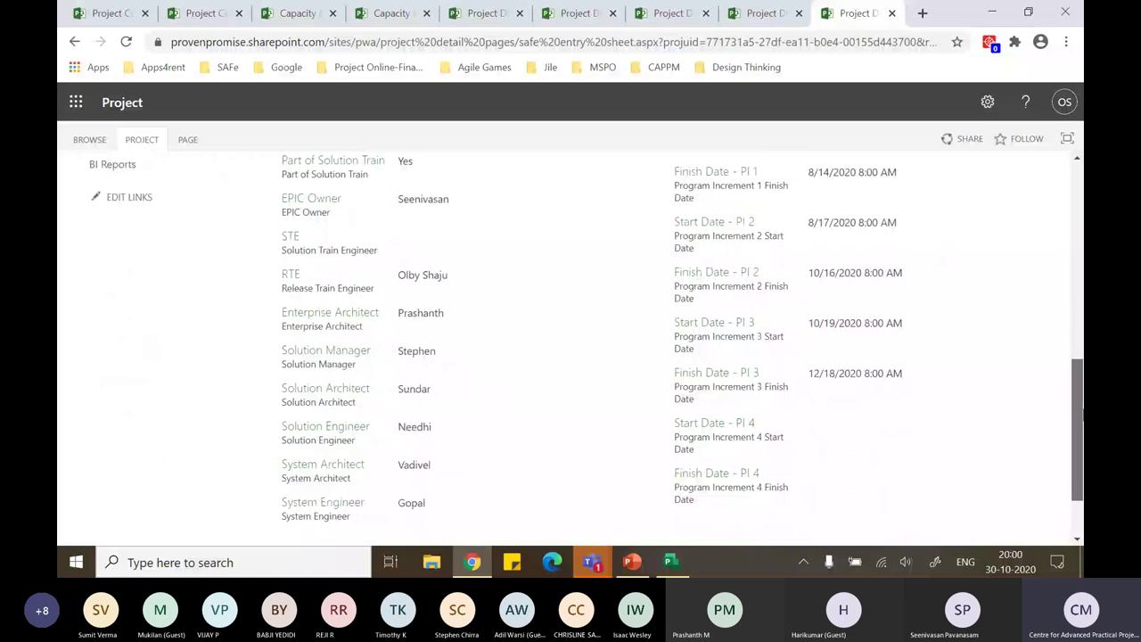
left_click_drag(1083, 413, 1082, 446)
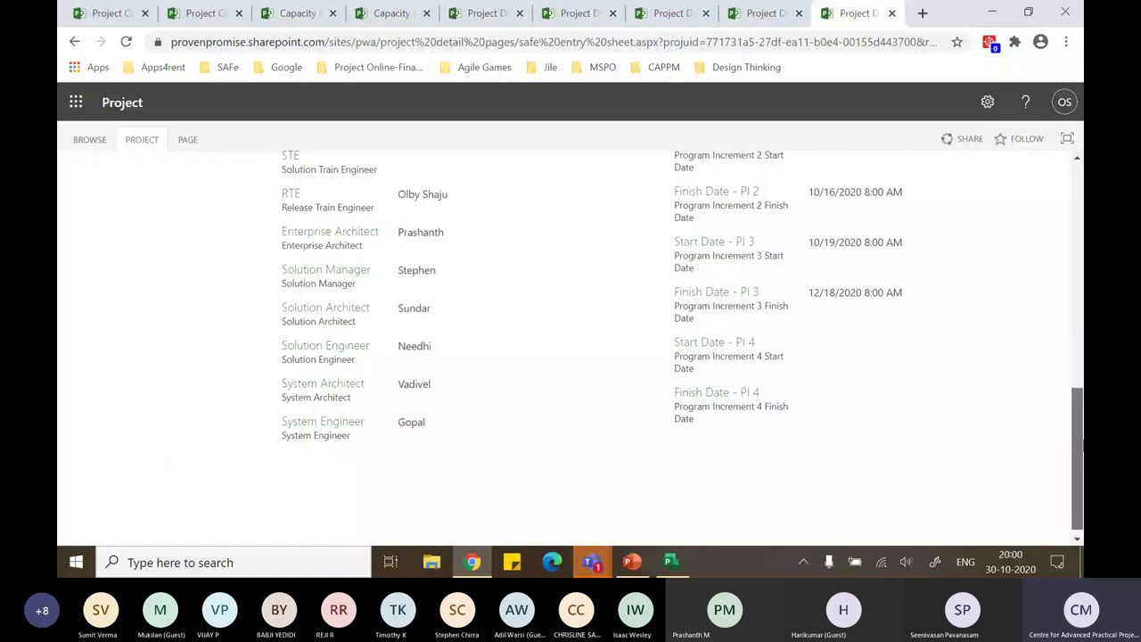
scroll(304, 444, "up", 3)
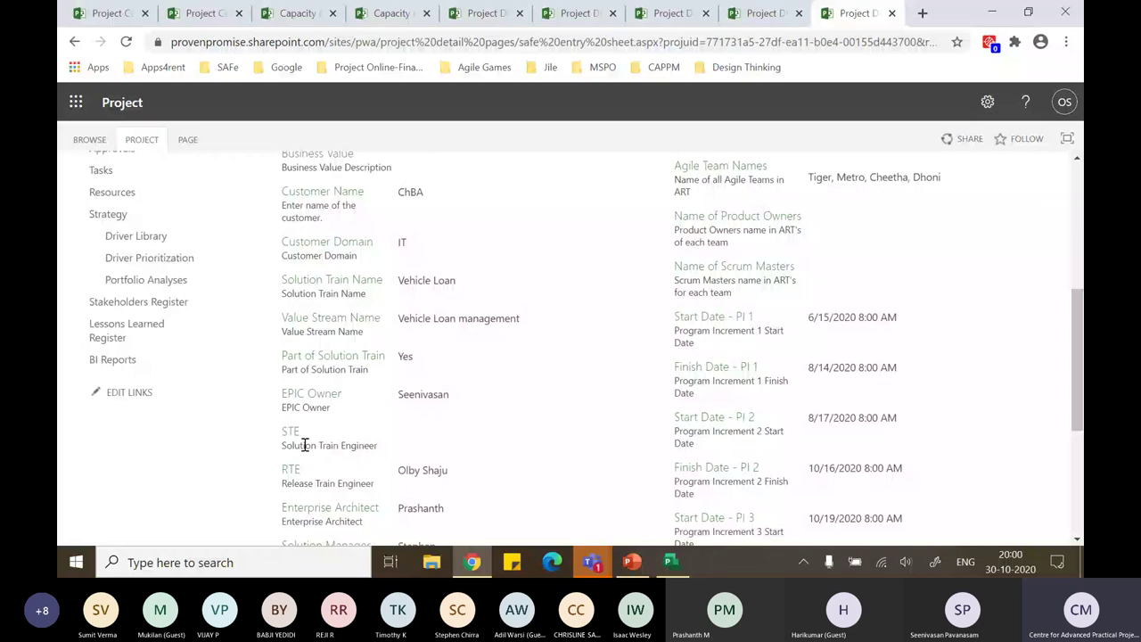
left_click_drag(1077, 372, 1081, 246)
left_click(119, 415)
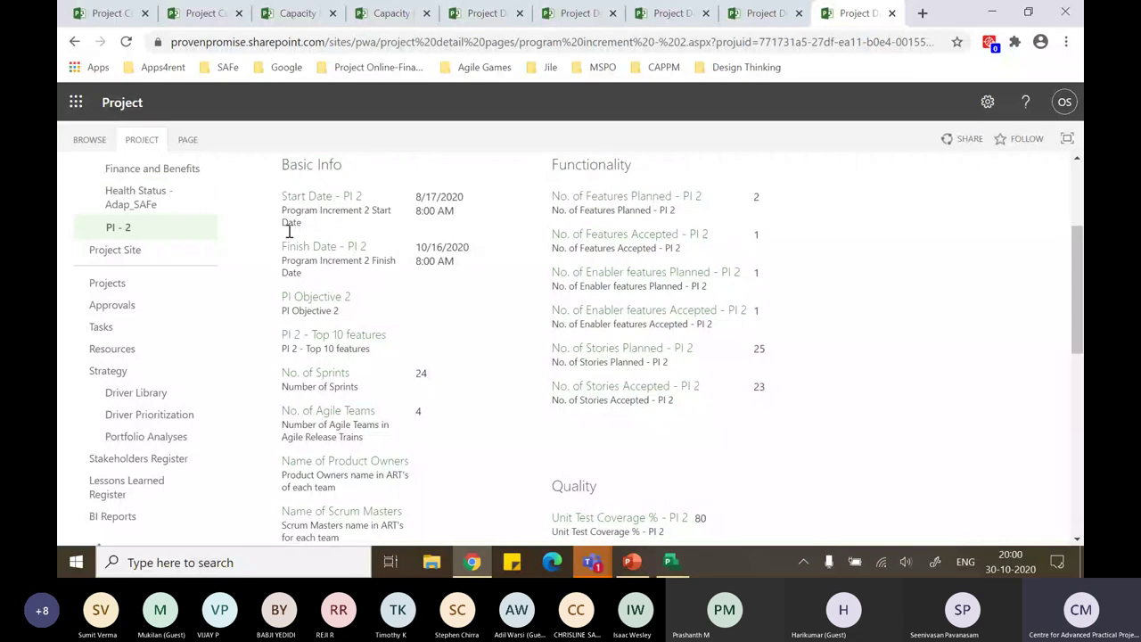
left_click_drag(1077, 281, 1082, 309)
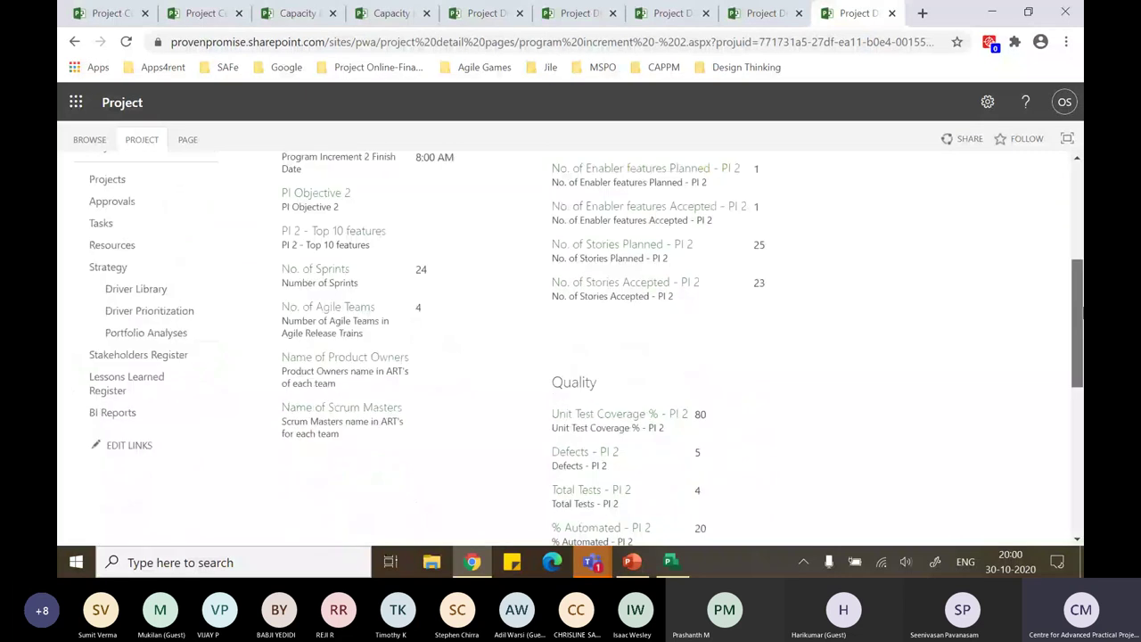
scroll(749, 285, "up", 2)
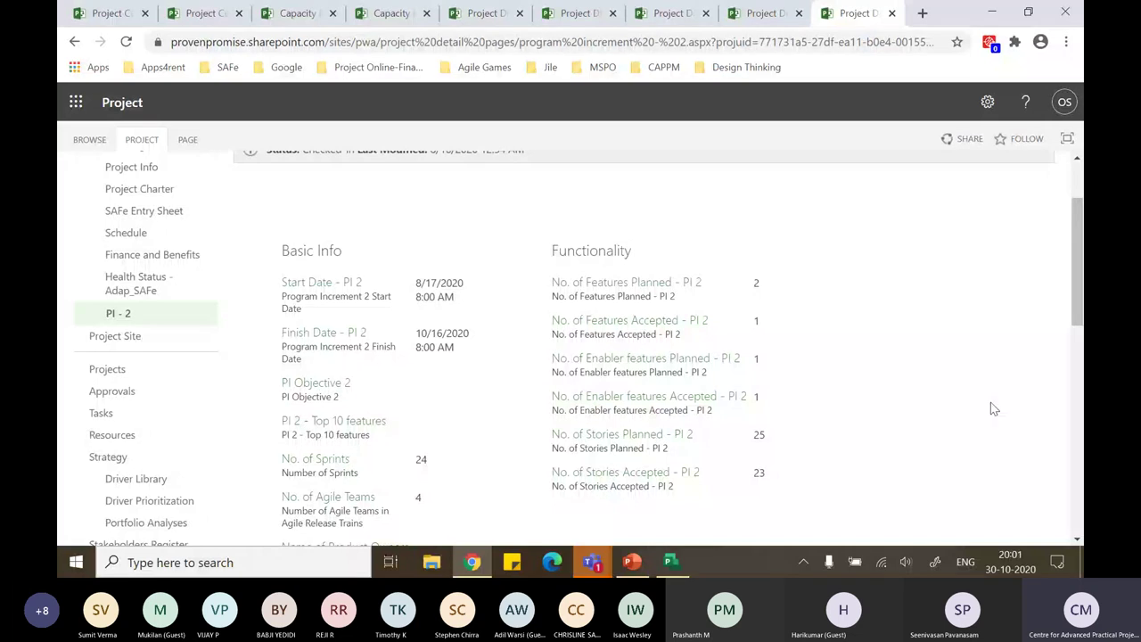
left_click(1081, 378)
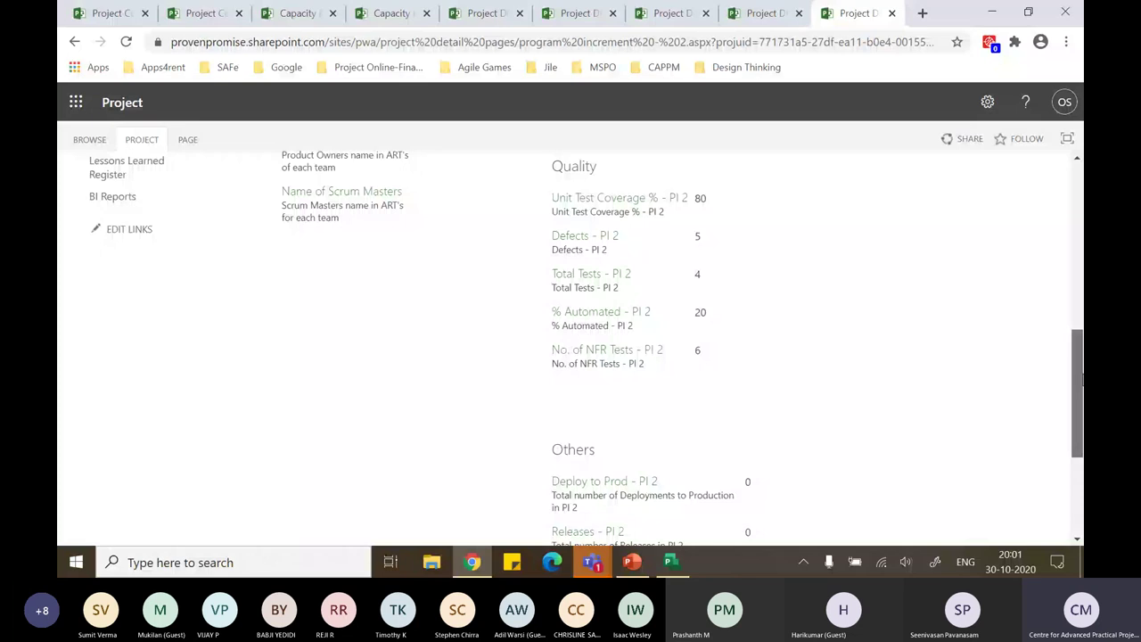
left_click_drag(1081, 379, 1081, 450)
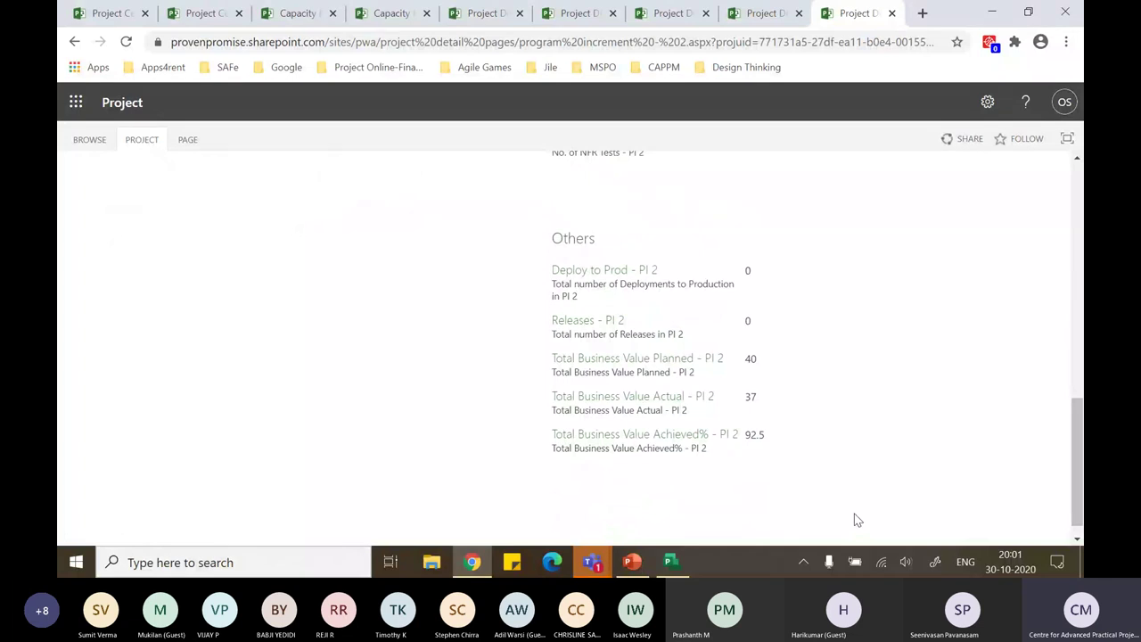
left_click_drag(1077, 462, 1077, 230)
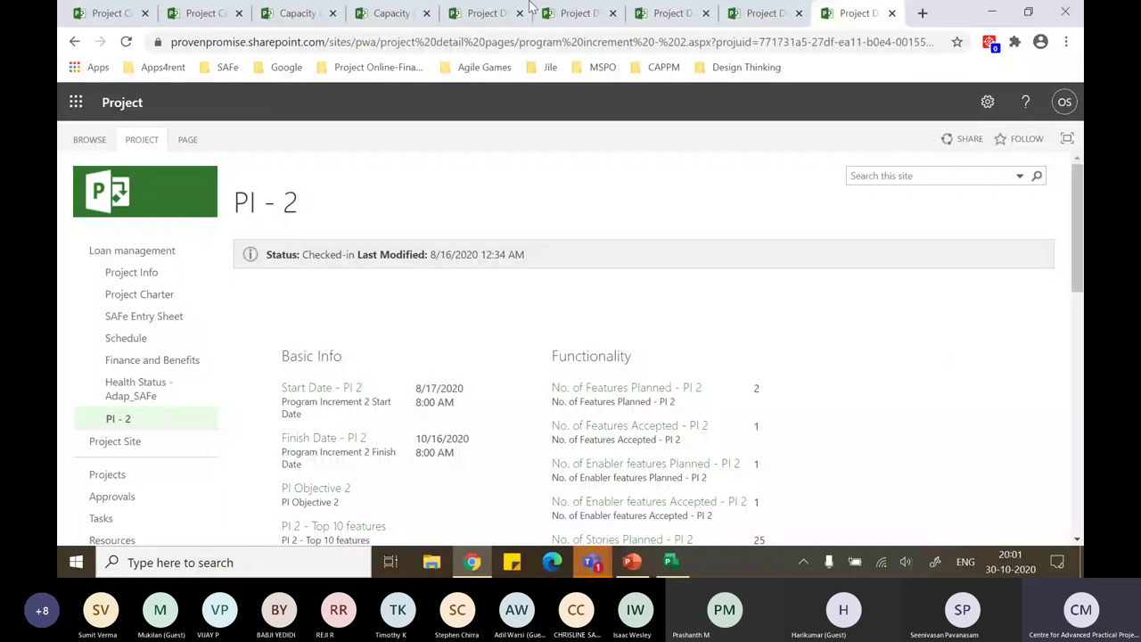
Return to the project list and apply the Finance & Benefits - Current year view
left_click(107, 12)
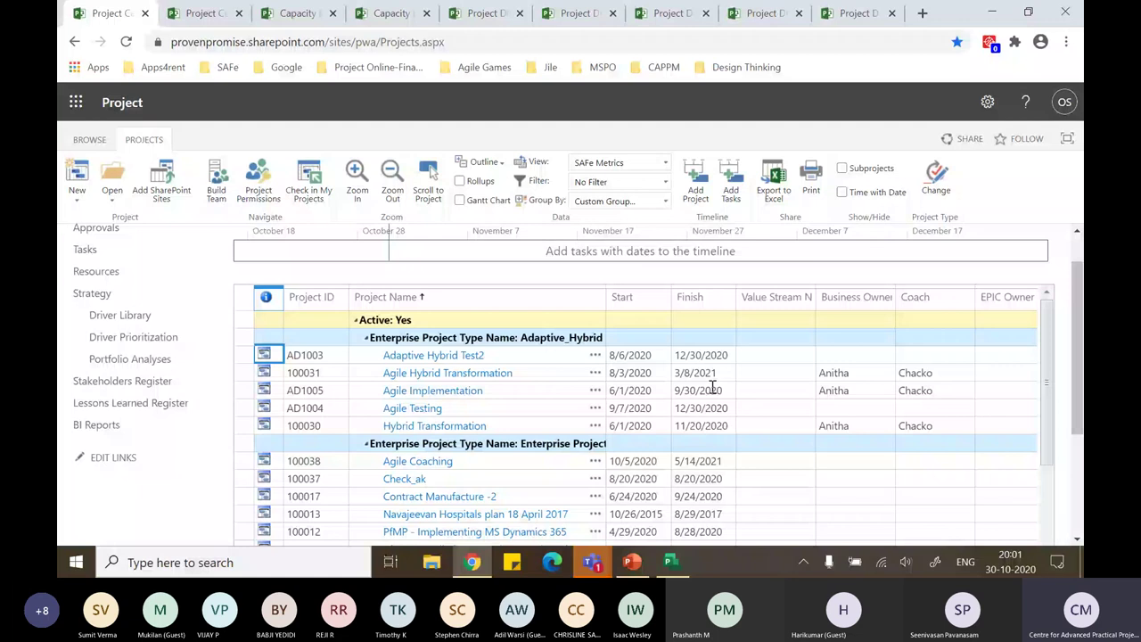
left_click(713, 389)
left_click(664, 163)
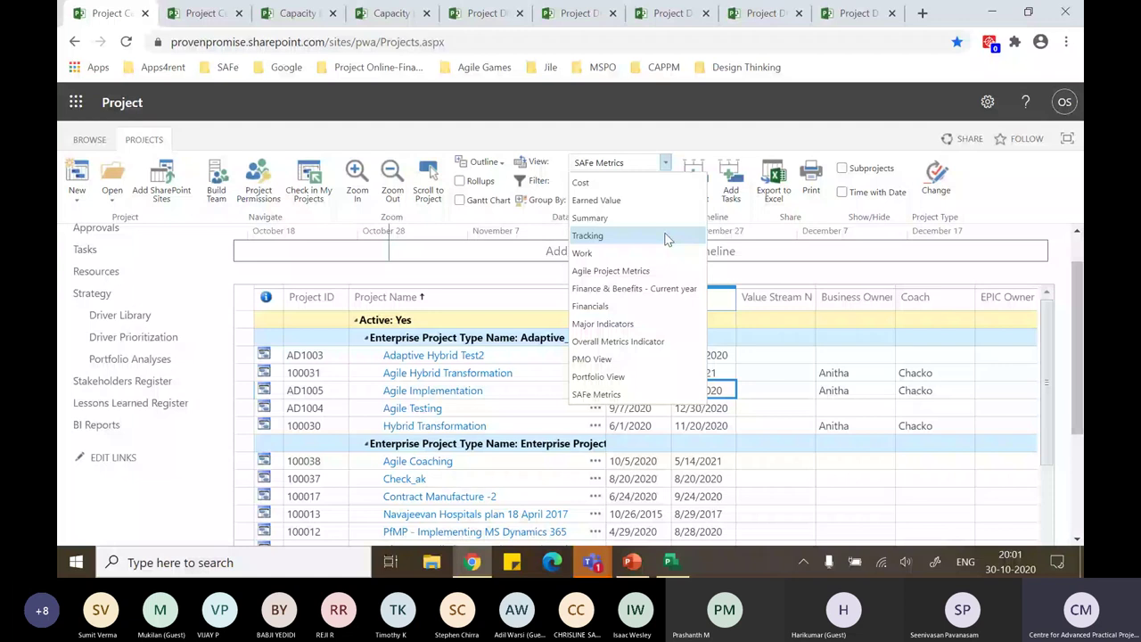
left_click(633, 288)
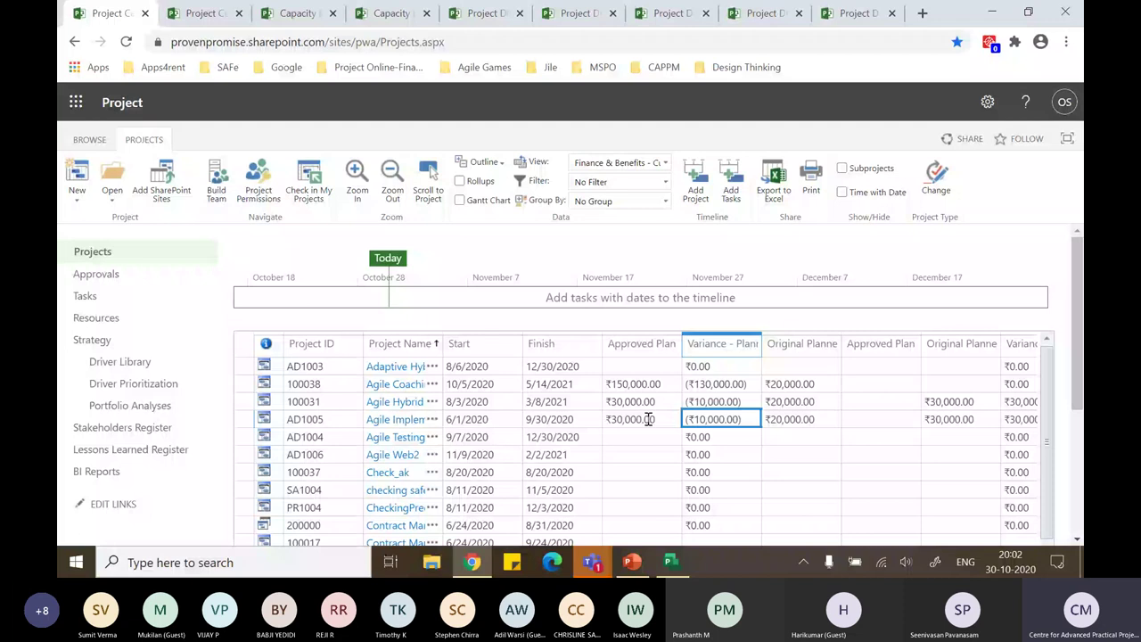
Move right through the Benefits Achieved, enabler feature, stories, SPI and TCPI columns
key("Right")
key("Right")
key("Right")
key("Right")
key("Right")
key("Right")
key("Right")
key("Right")
key("Right")
key("Right")
key("Right")
key("Right")
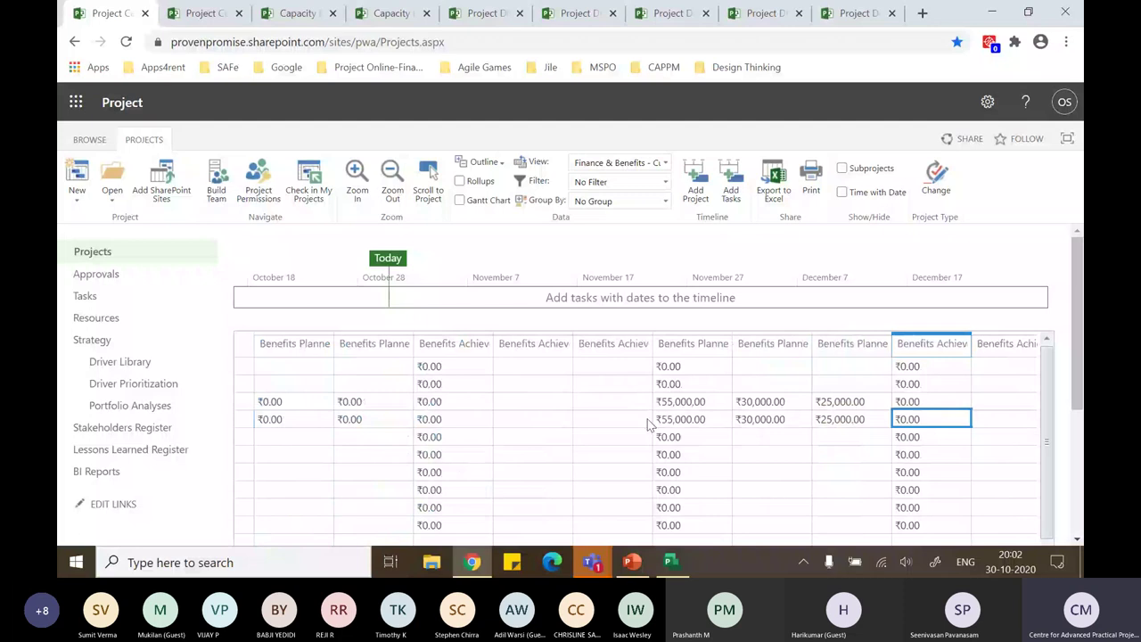
key("Right")
key("Right")
key("Right")
key("Right")
key("Right")
key("Right")
key("Right")
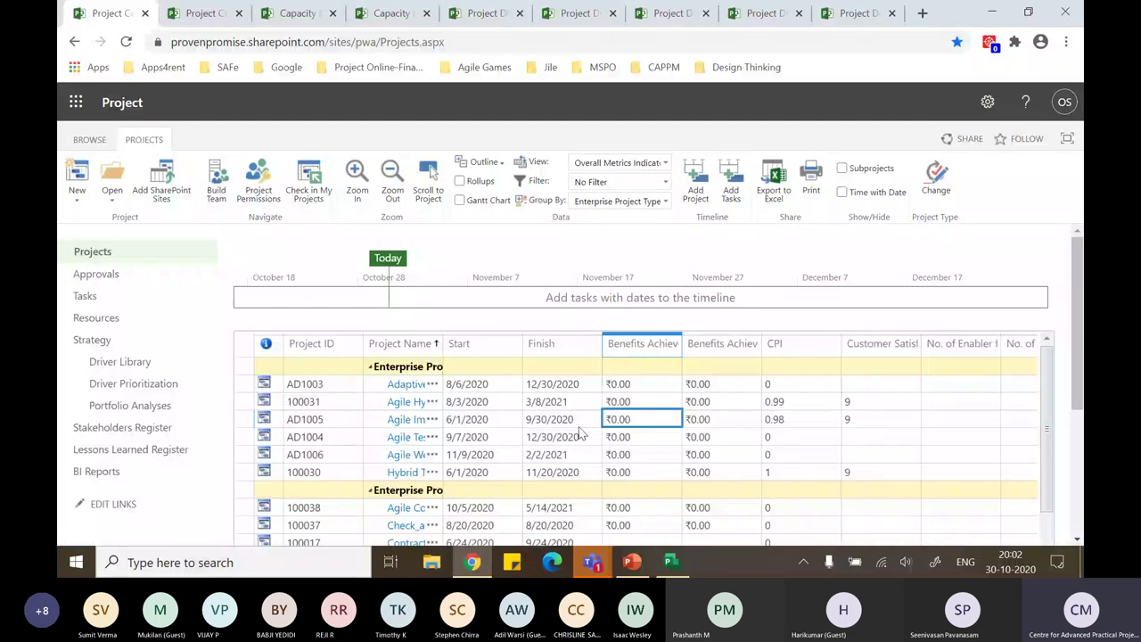
key("Right")
key("Right")
key("Right")
key("Right")
key("Right")
key("Right")
key("Right")
key("Right")
key("Right")
key("Right")
key("Right")
key("Right")
key("Right")
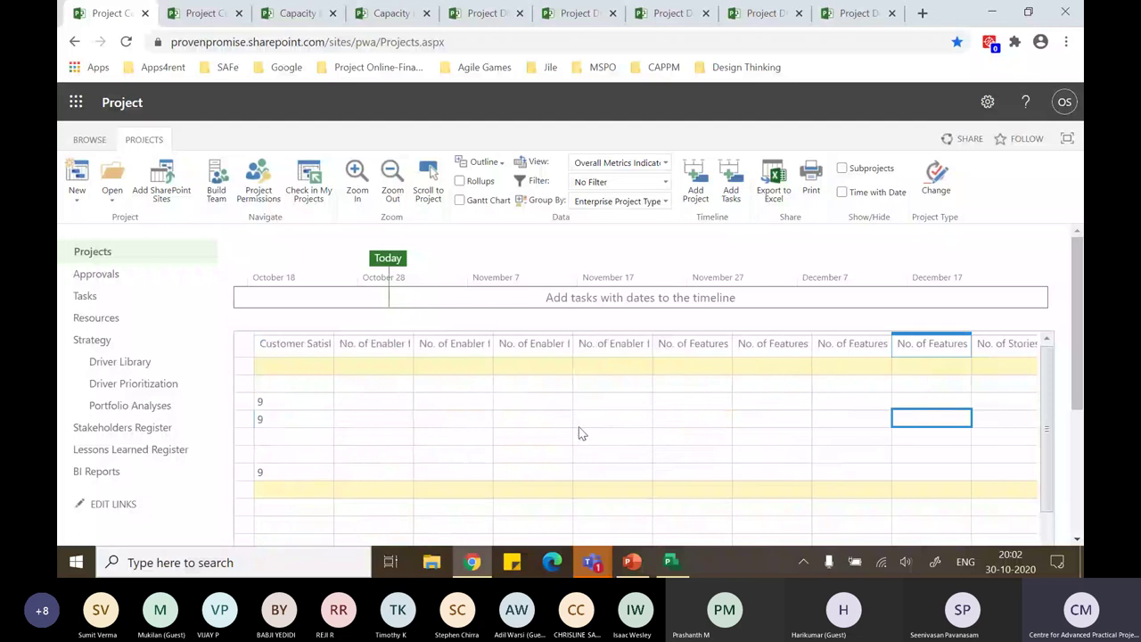
key("Right")
key("Right")
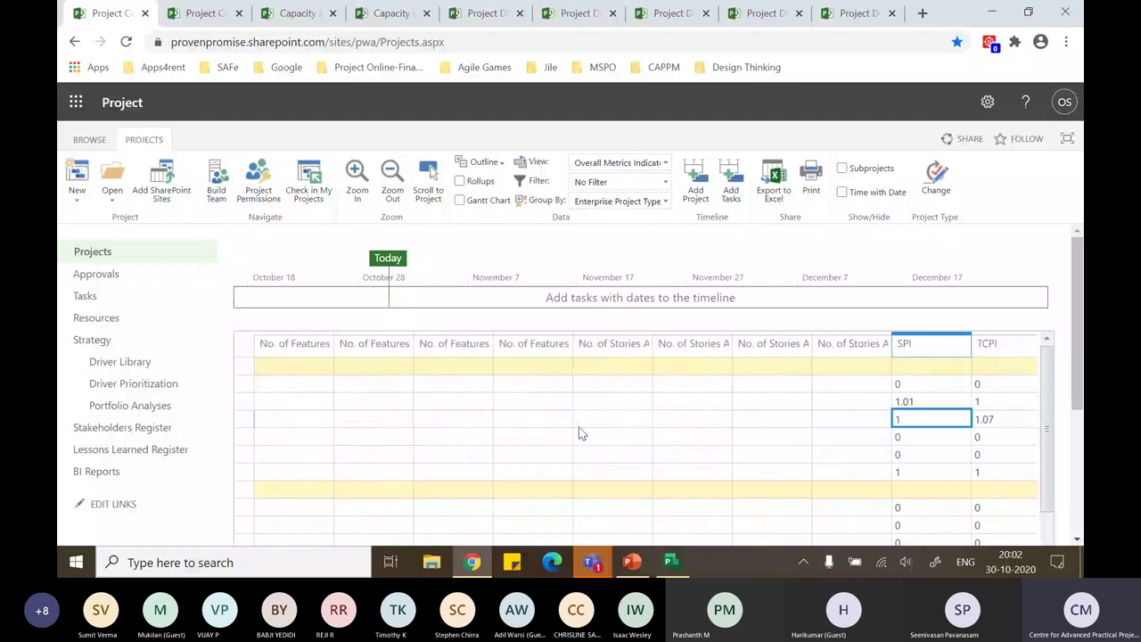
key("Right")
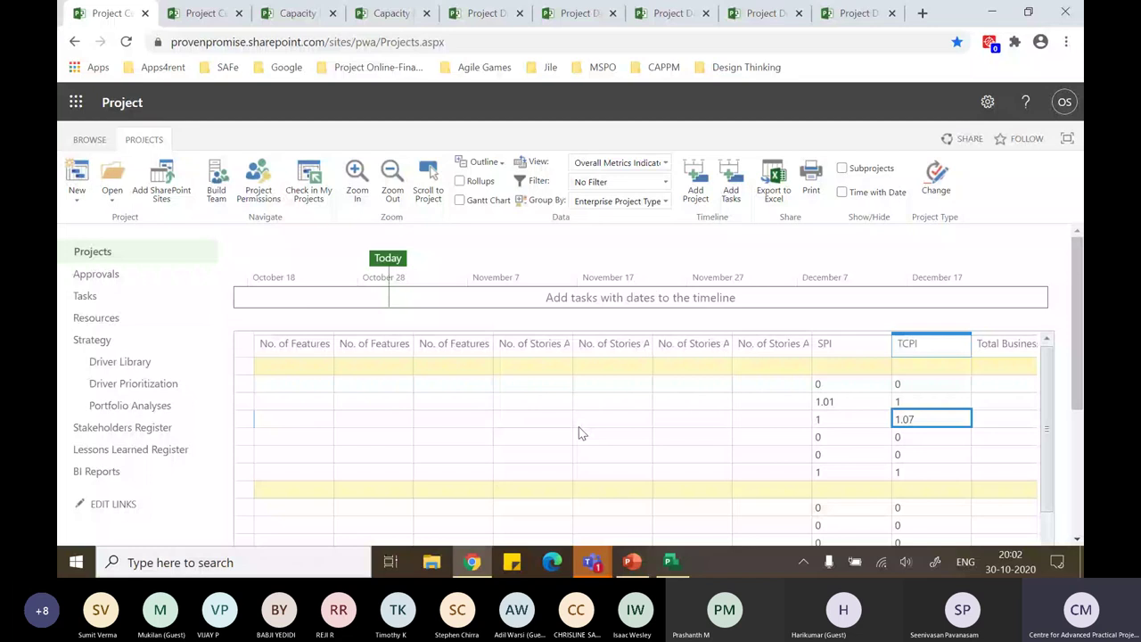
key("Right")
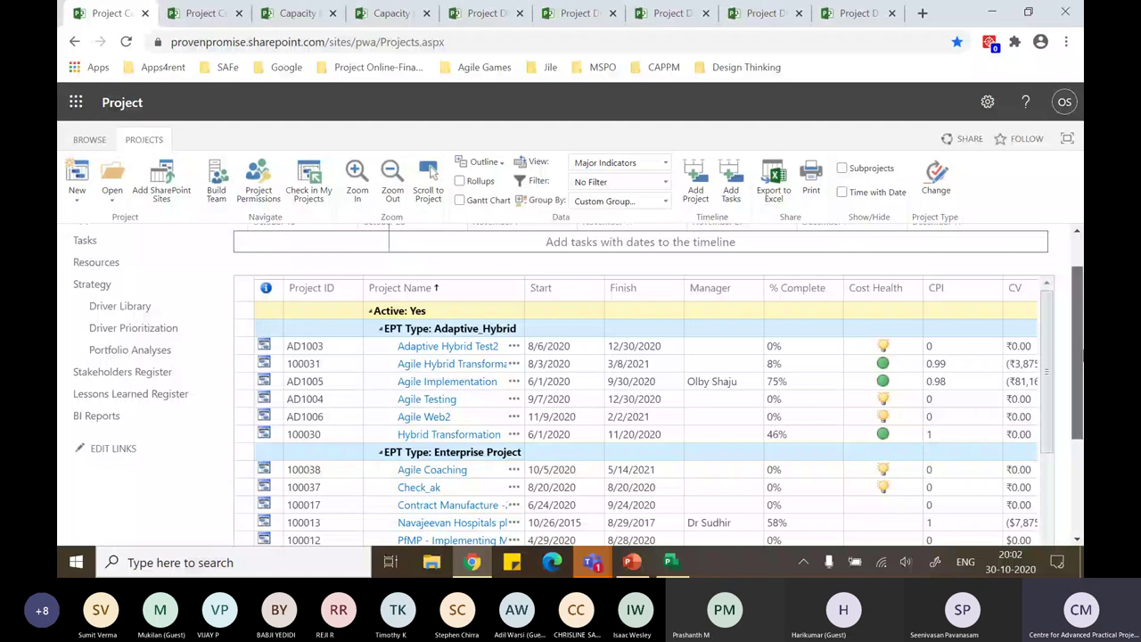
left_click(644, 380)
scroll(845, 383, "down", 1)
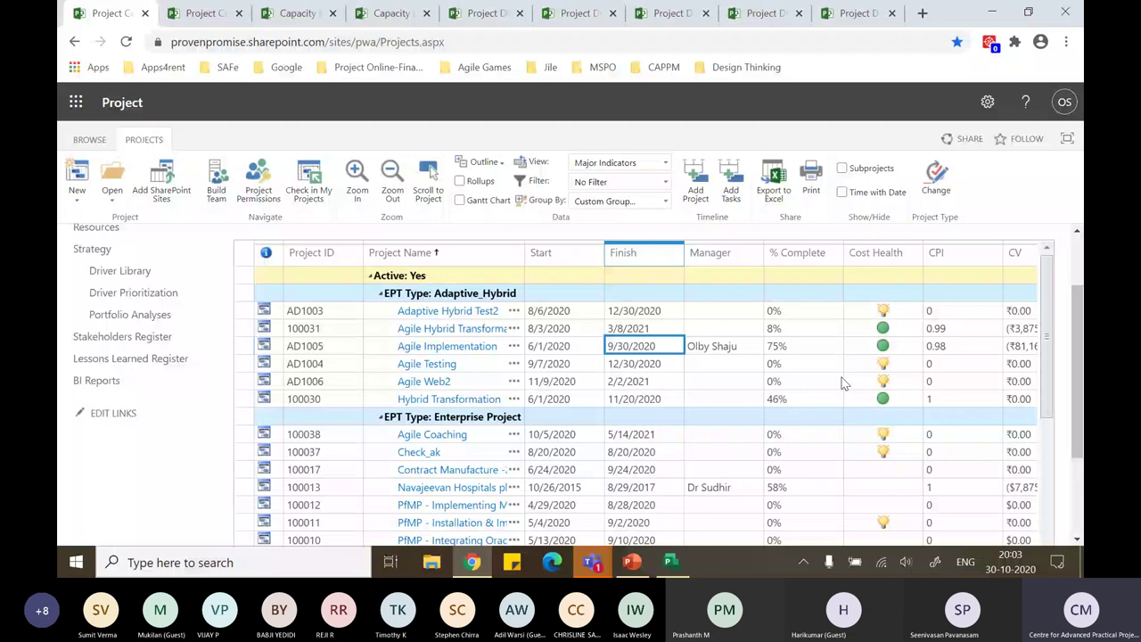
scroll(844, 384, "right", 3)
left_click(852, 348)
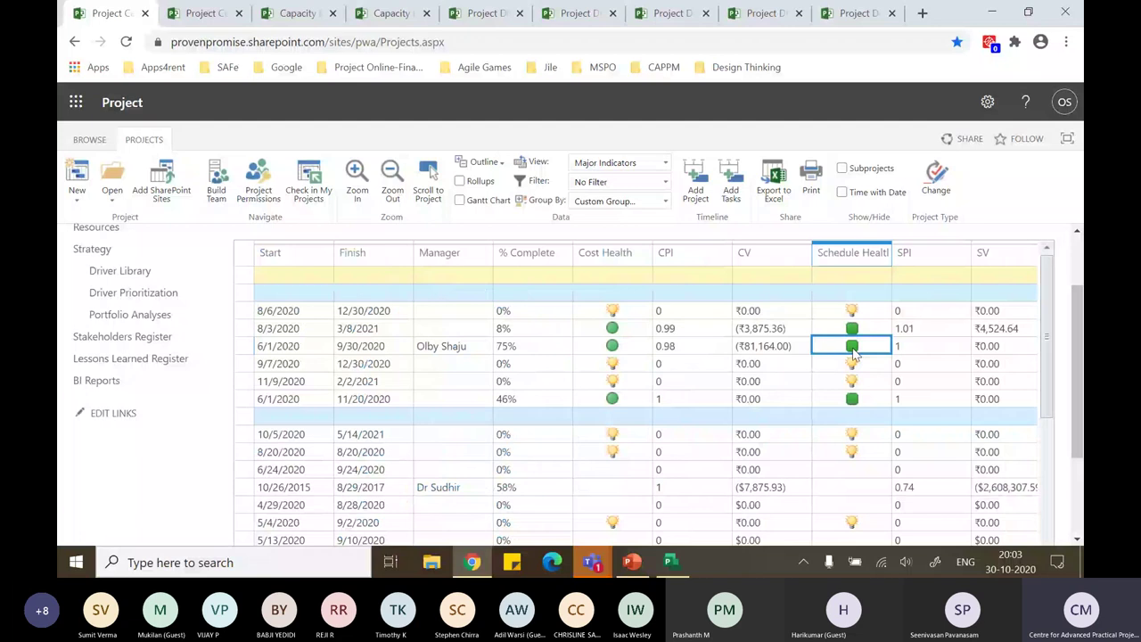
key("Left")
key("Left")
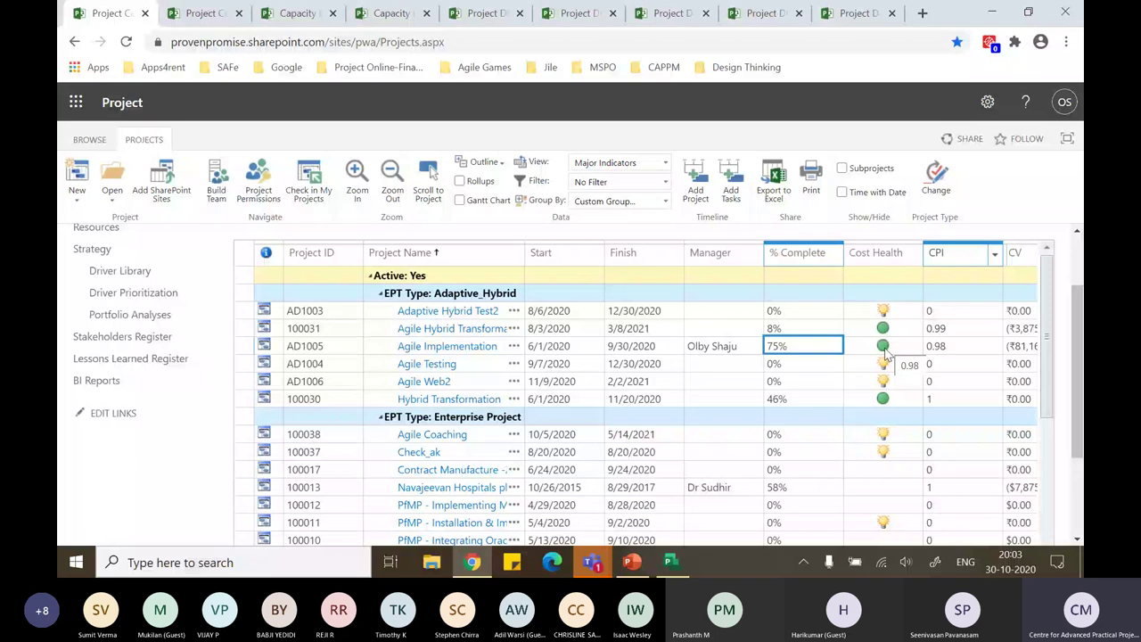
left_click(1016, 346)
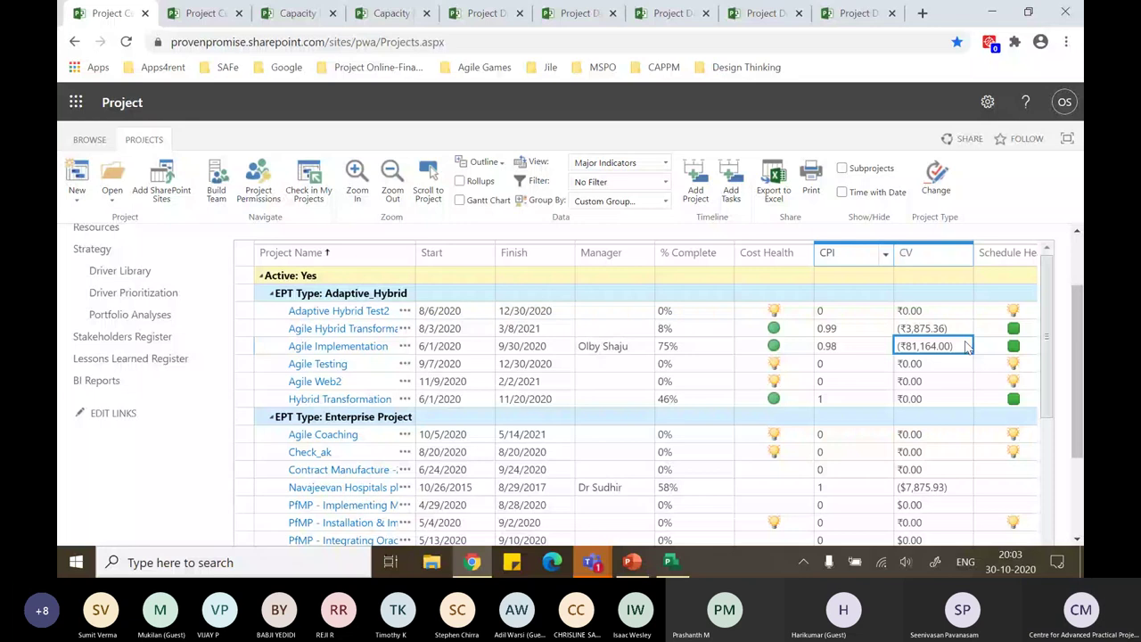
left_click(1007, 381)
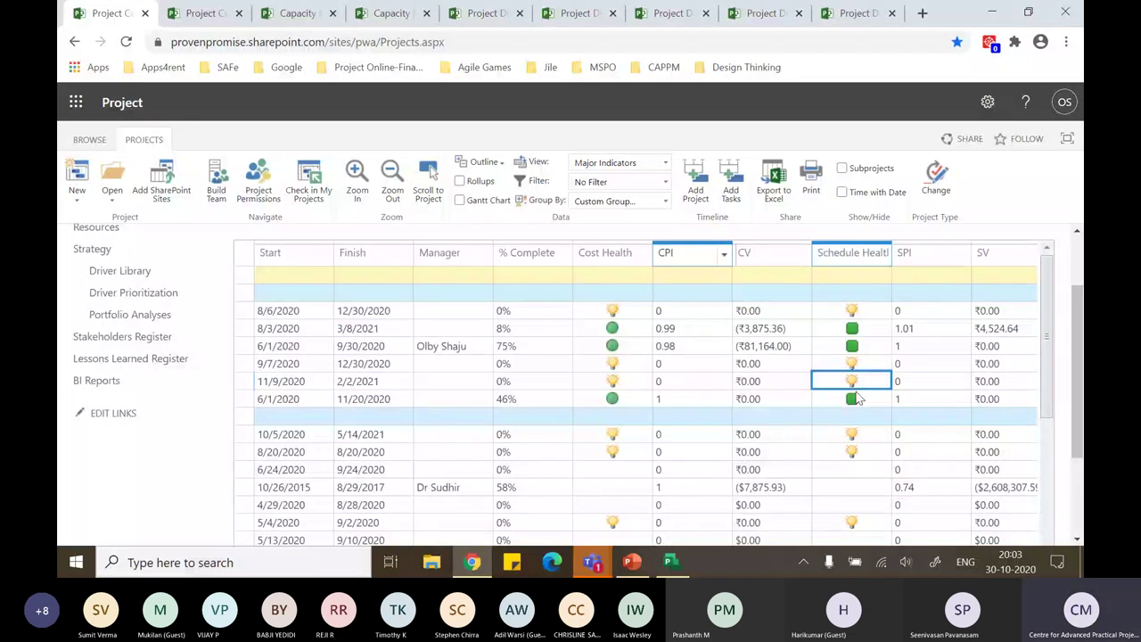
key("Right")
key("Right")
key("Right")
key("Right")
key("Right")
key("Right")
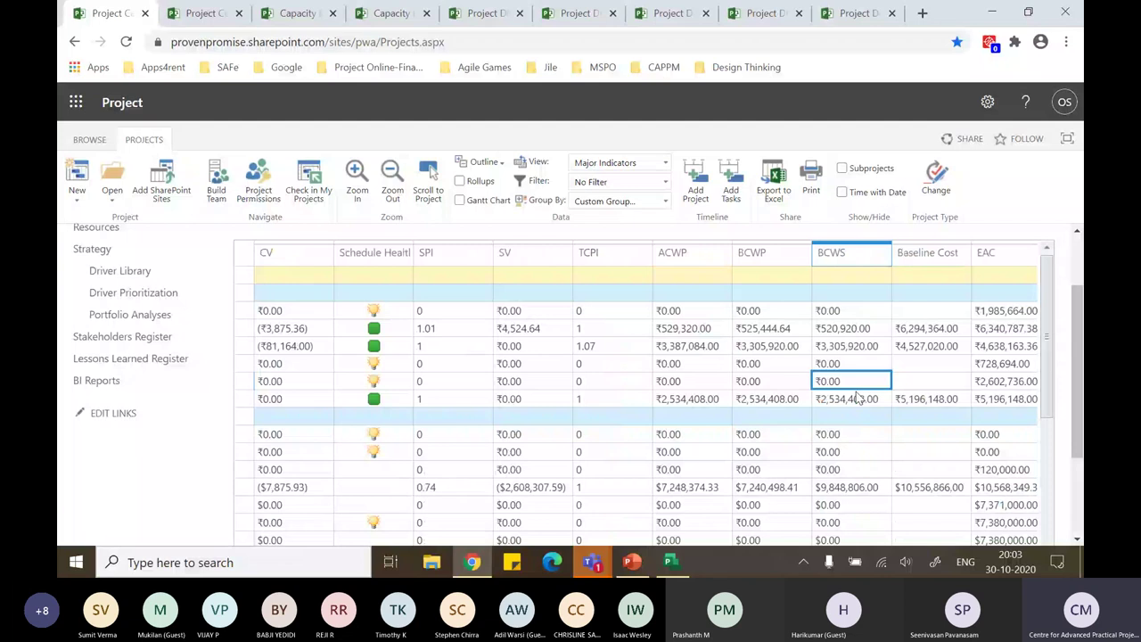
key("Left")
key("Left")
key("Left")
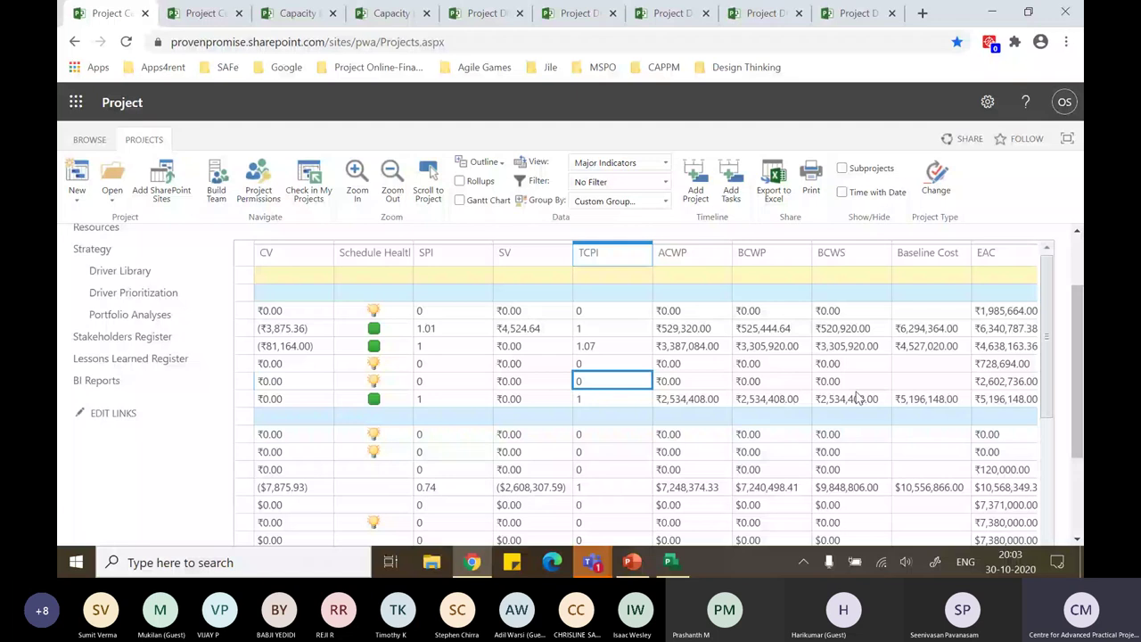
key("Home")
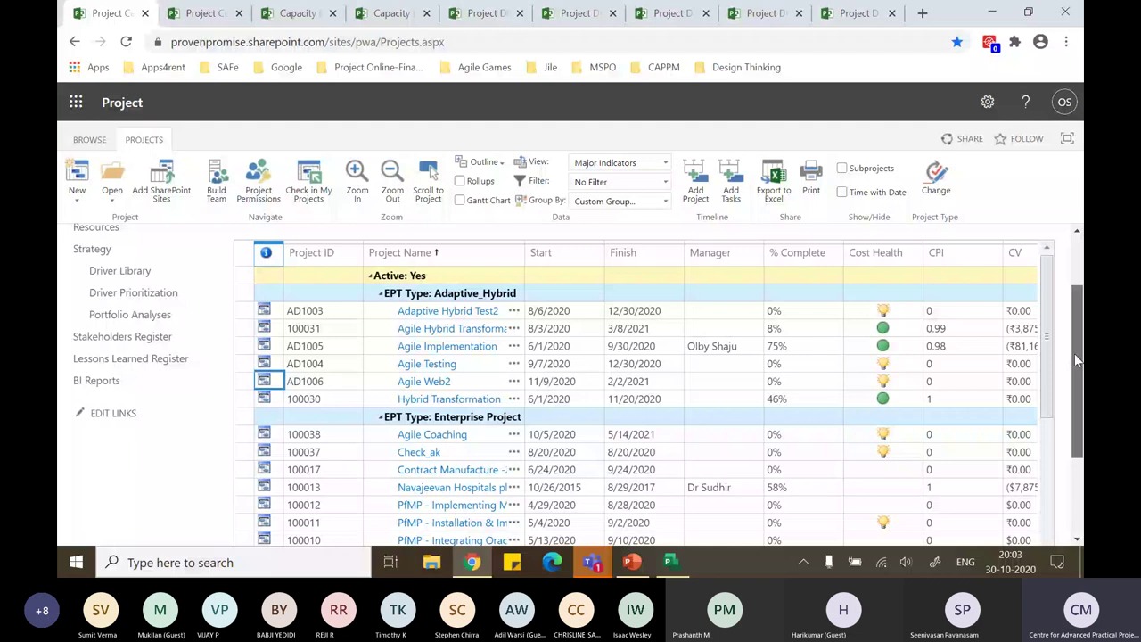
scroll(1074, 353, "up", 2)
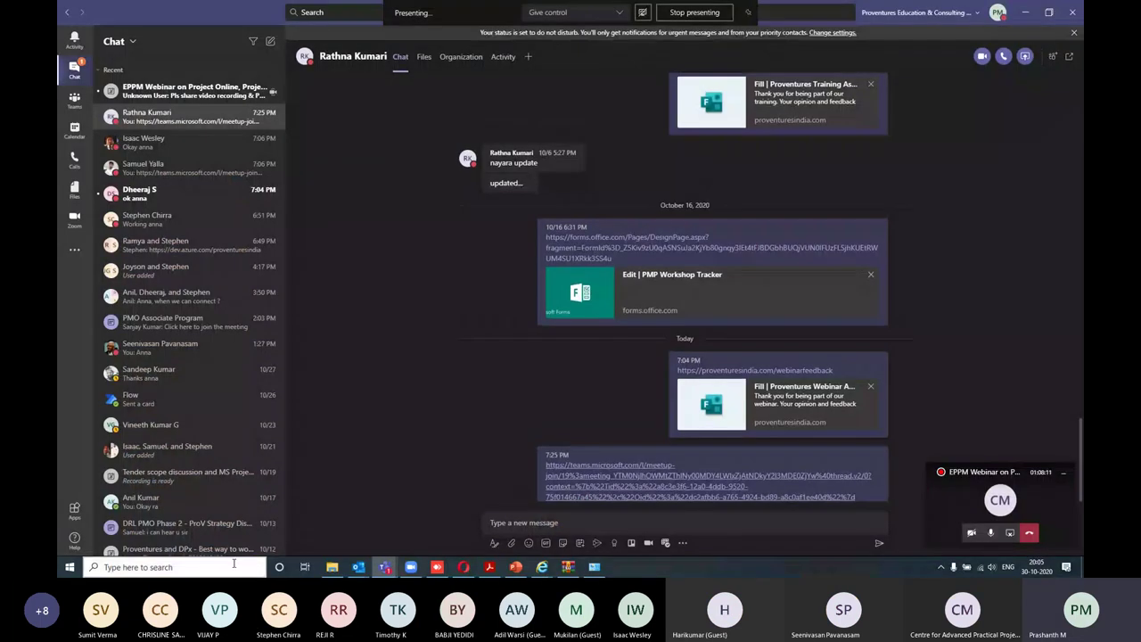
Launch Project Professional from Windows search and reach its start screen
left_click(231, 567)
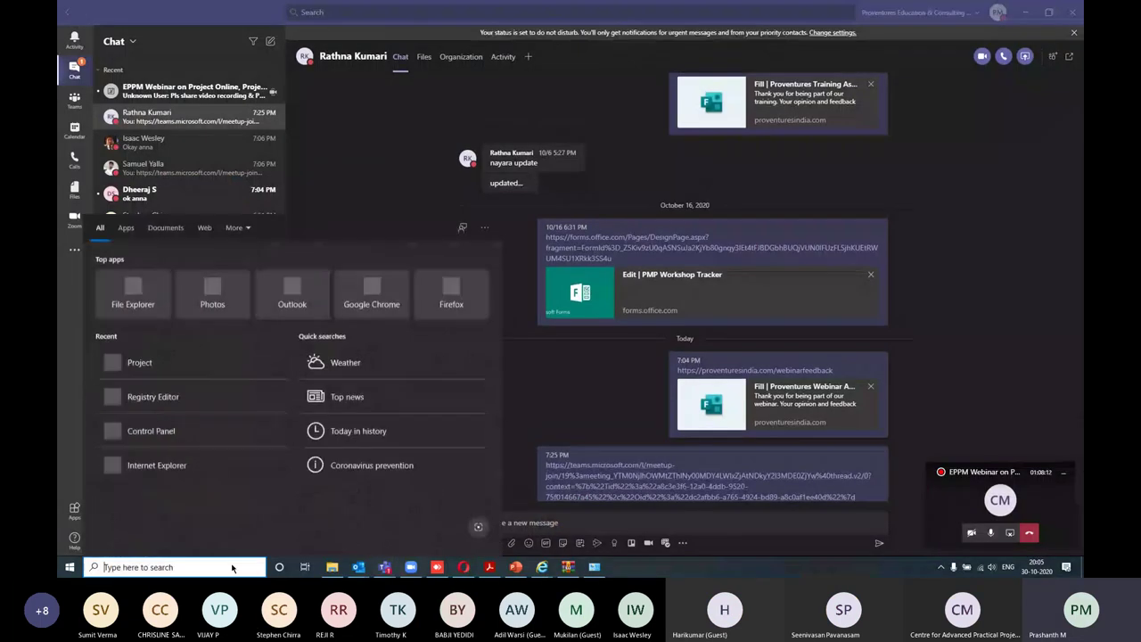
type("pr")
left_click(204, 276)
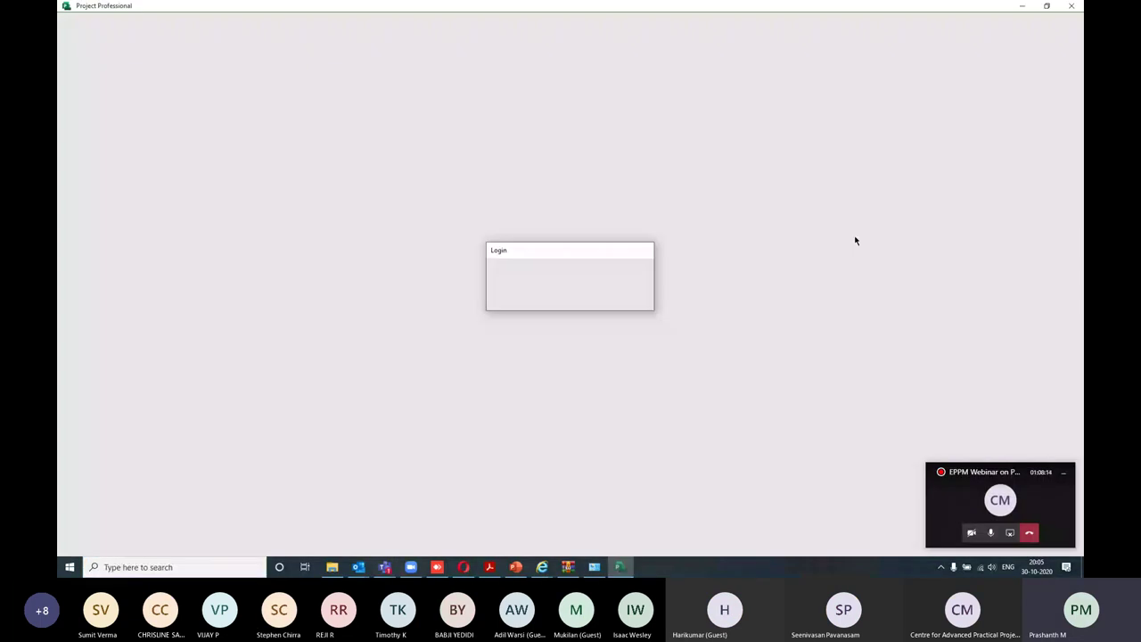
left_click(571, 300)
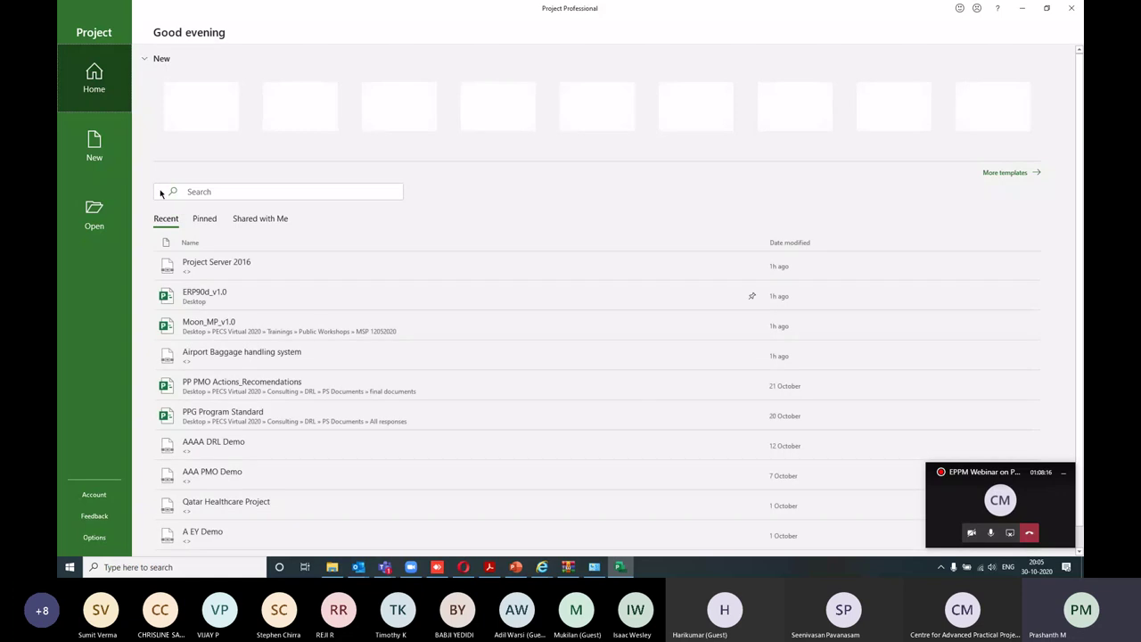
Open the pinned ERP90d_v1.0 project and widen its Gantt chart area
left_click(208, 221)
left_click(241, 267)
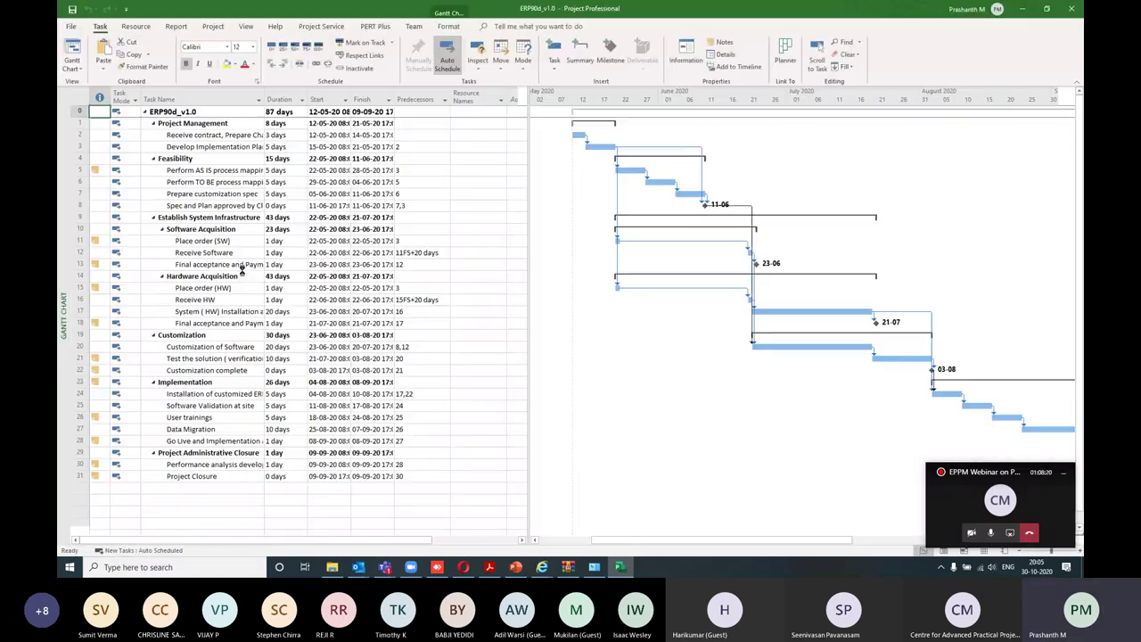
left_click_drag(528, 247, 464, 247)
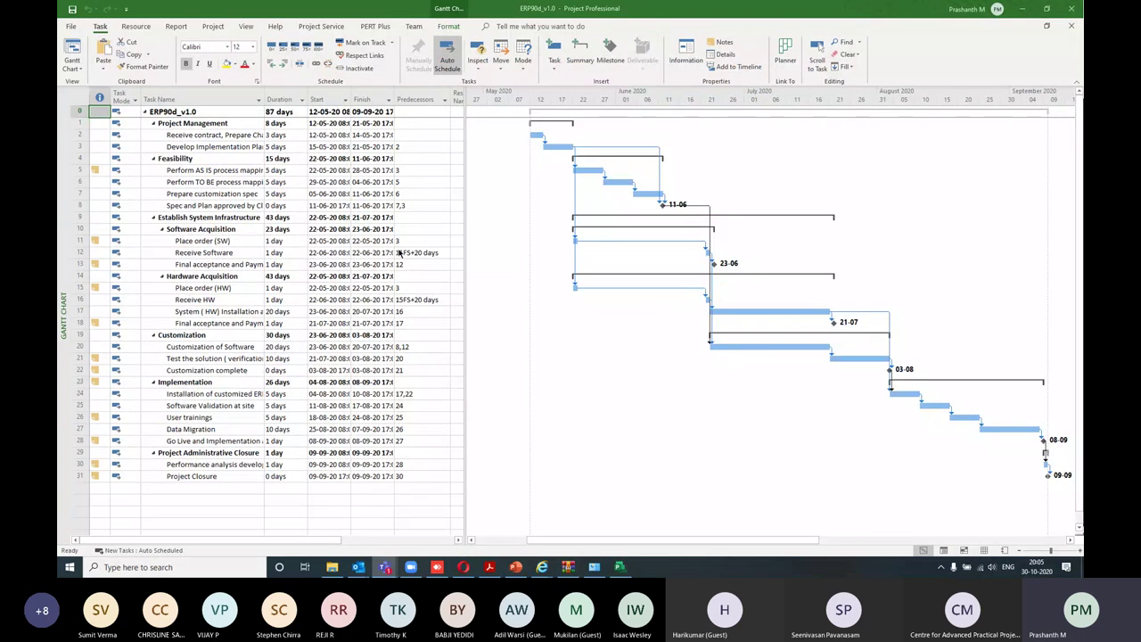
Select the Perform AS IS process mapping task and bring up the PERT Plus add-in tools
right_click(399, 254)
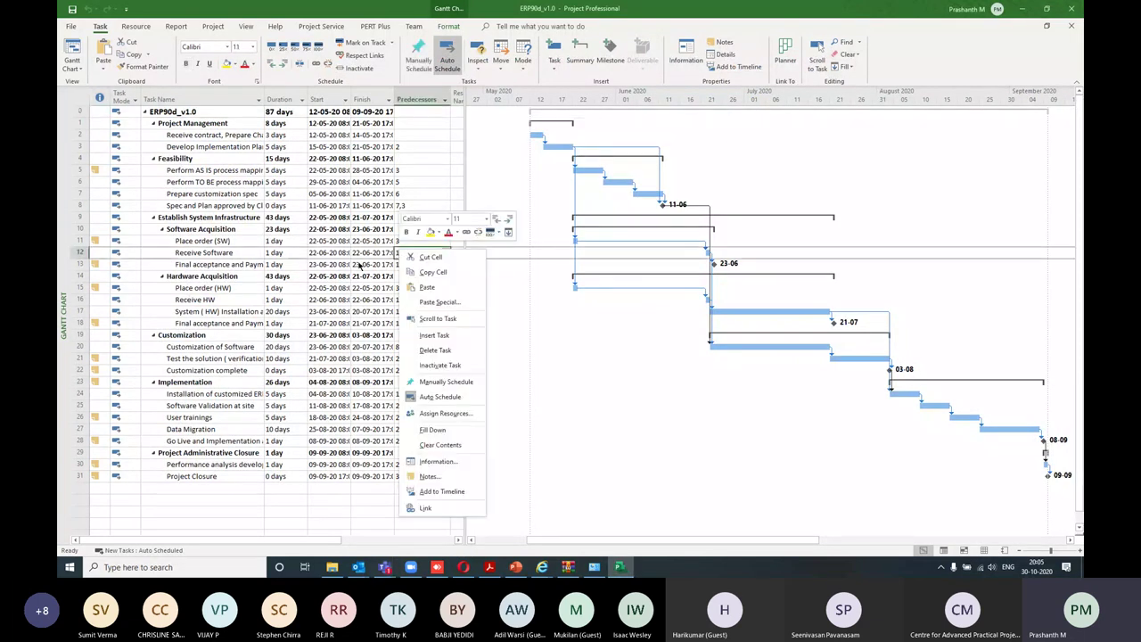
key("Escape")
left_click(187, 171)
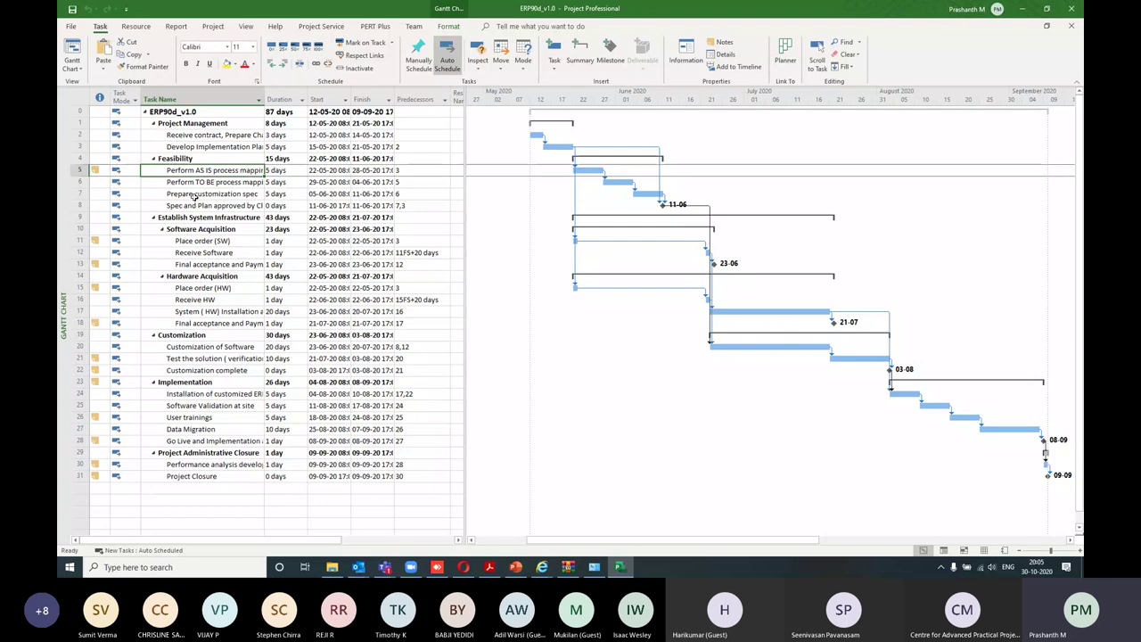
left_click_drag(574, 539, 584, 539)
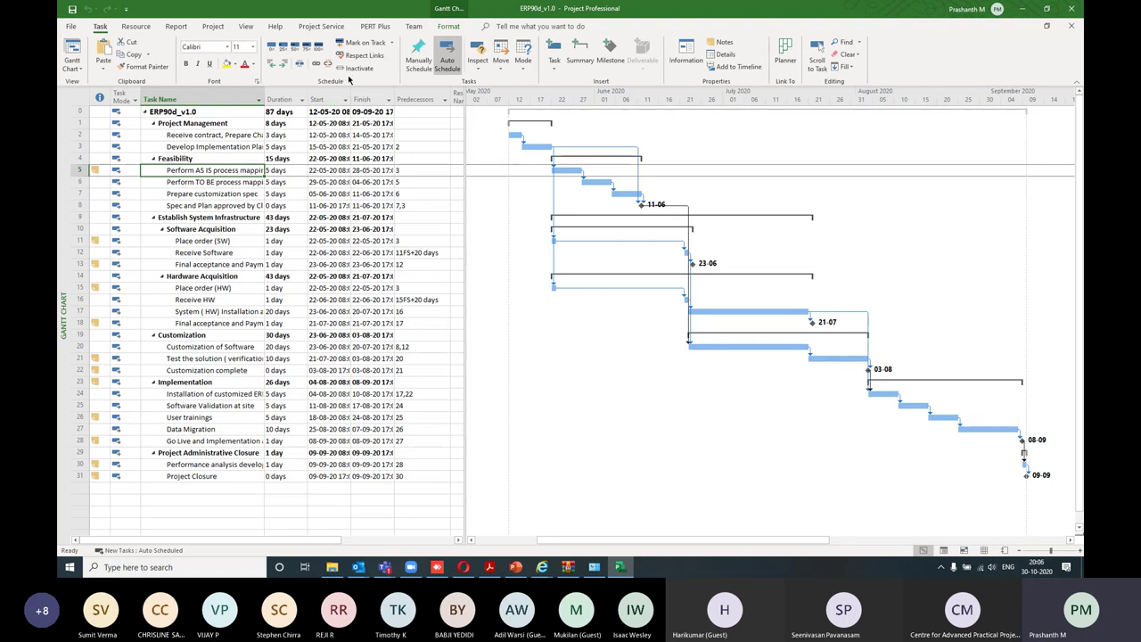
left_click(380, 27)
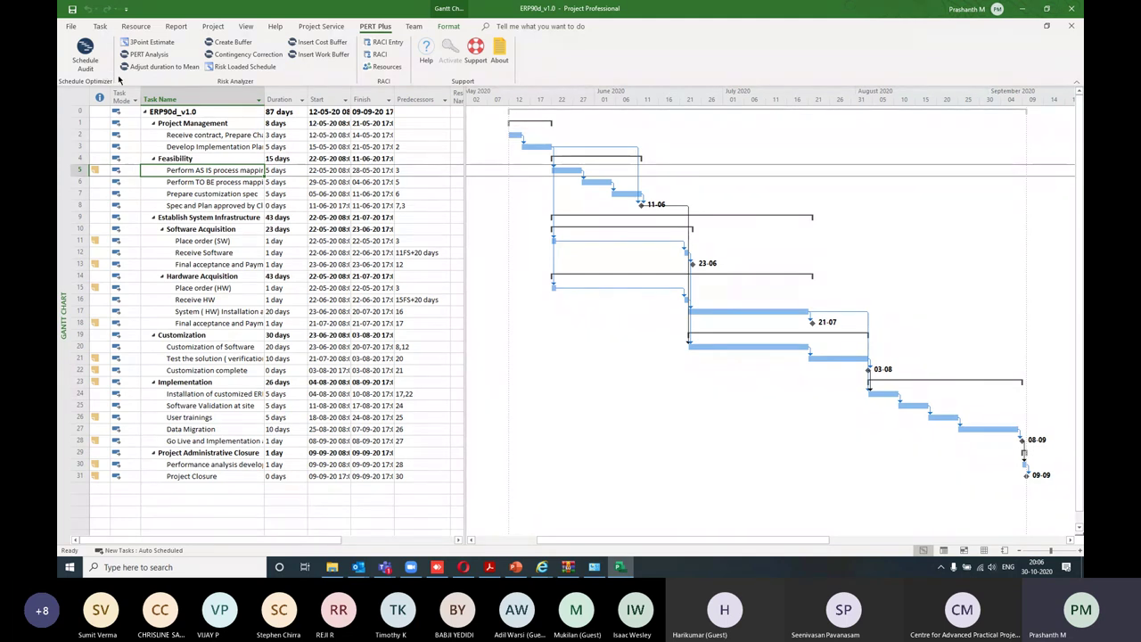
Run a schedule audit on ERP90d_v1.0 and view its Score tab
left_click(193, 145)
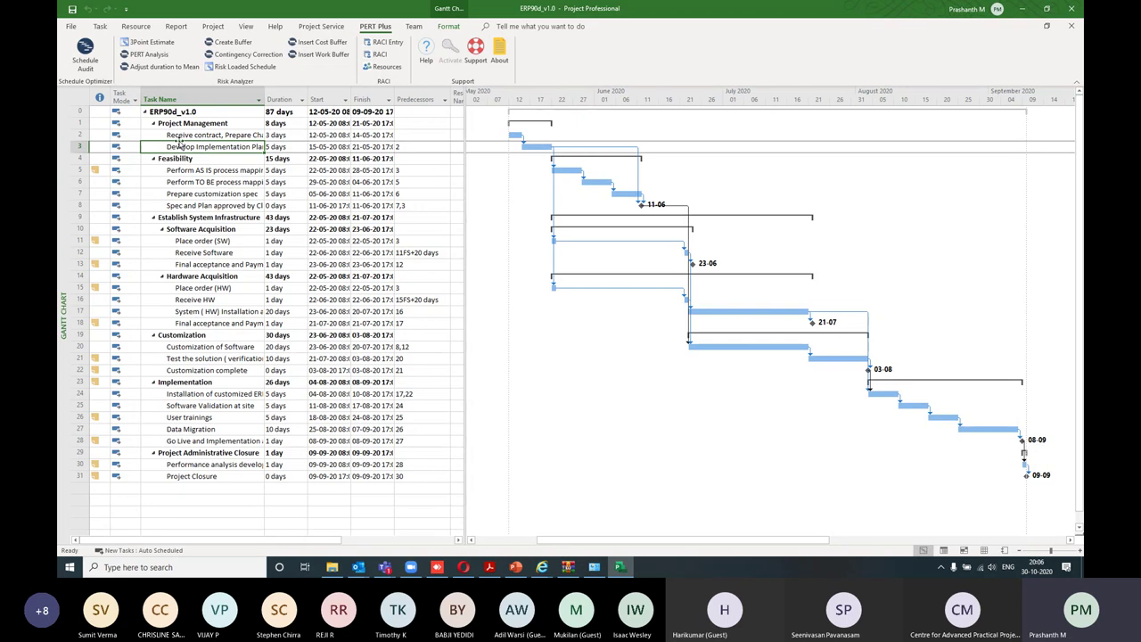
left_click(85, 55)
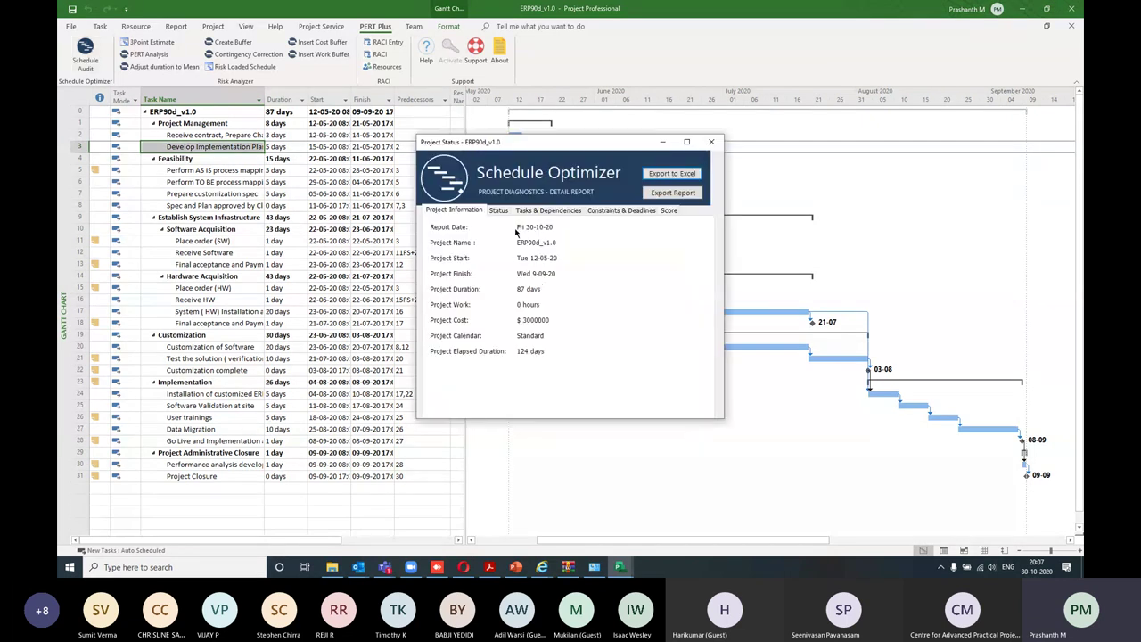
left_click_drag(724, 417, 765, 442)
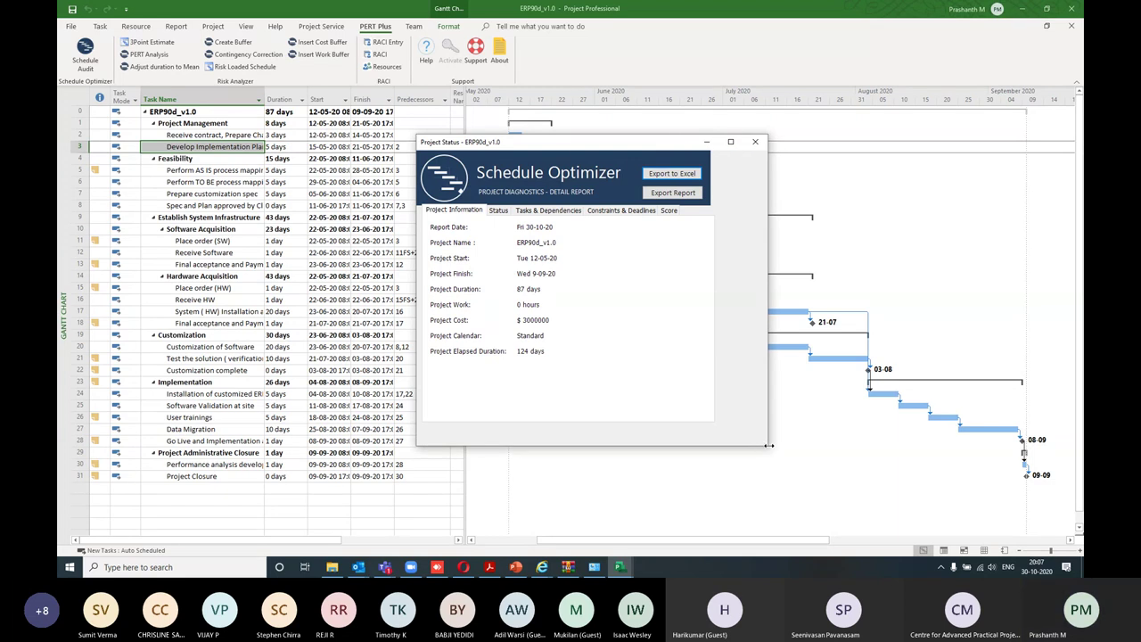
left_click_drag(771, 445, 724, 430)
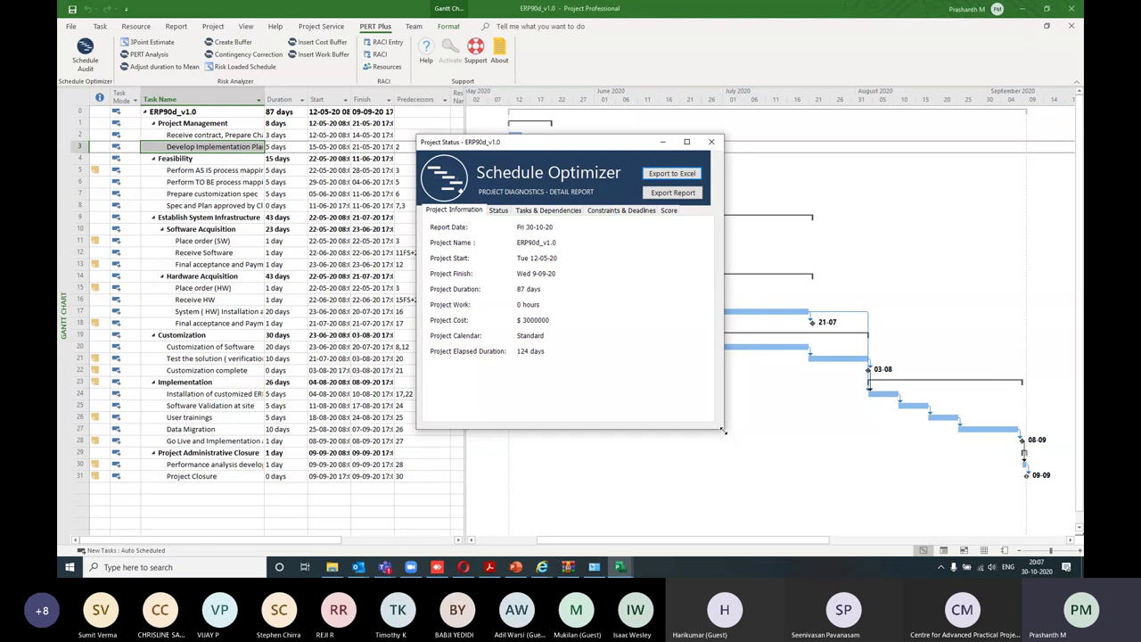
left_click(669, 210)
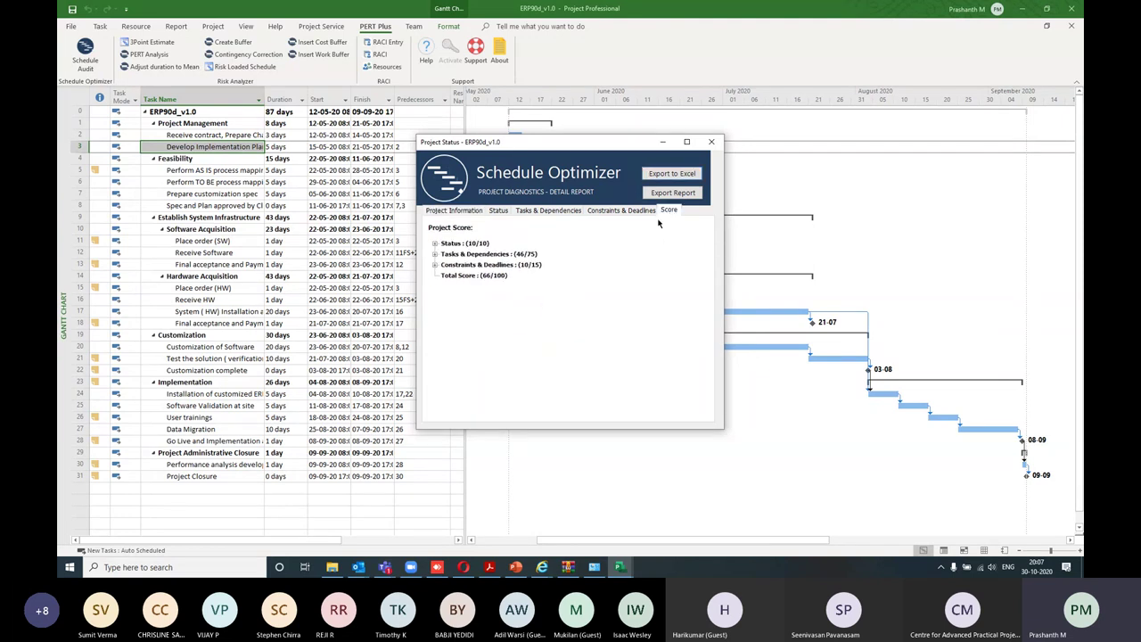
Expand the Status and Tasks & Dependencies score details and review the 66/100 total
left_click(435, 243)
left_click(435, 264)
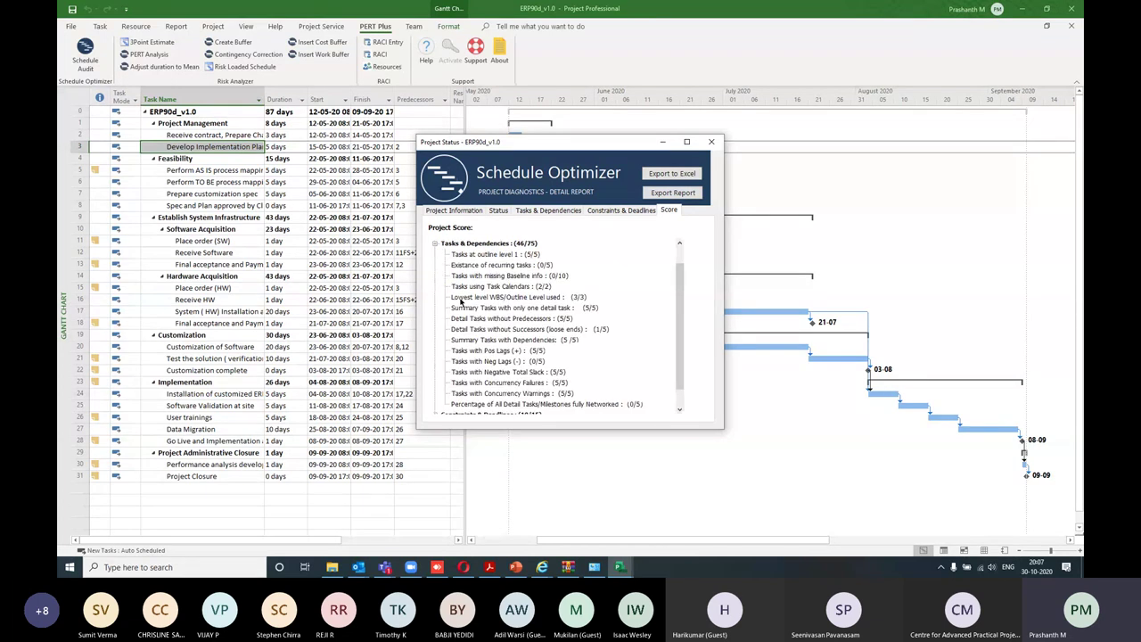
scroll(465, 288, "down", 1)
scroll(465, 288, "up", 1)
left_click(480, 275)
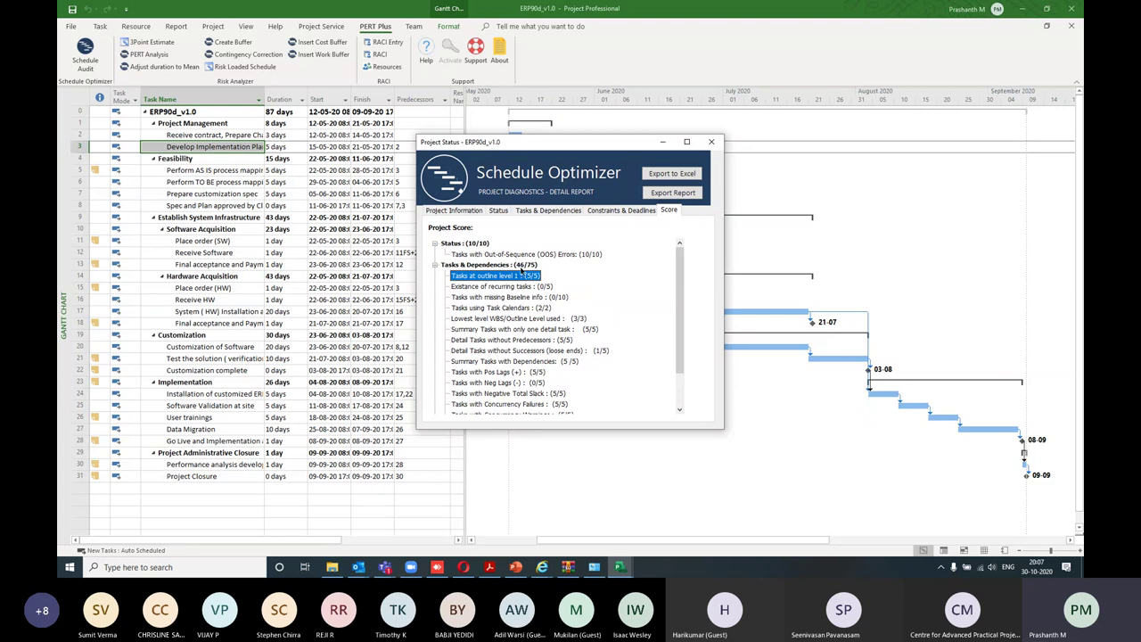
scroll(525, 324, "down", 2)
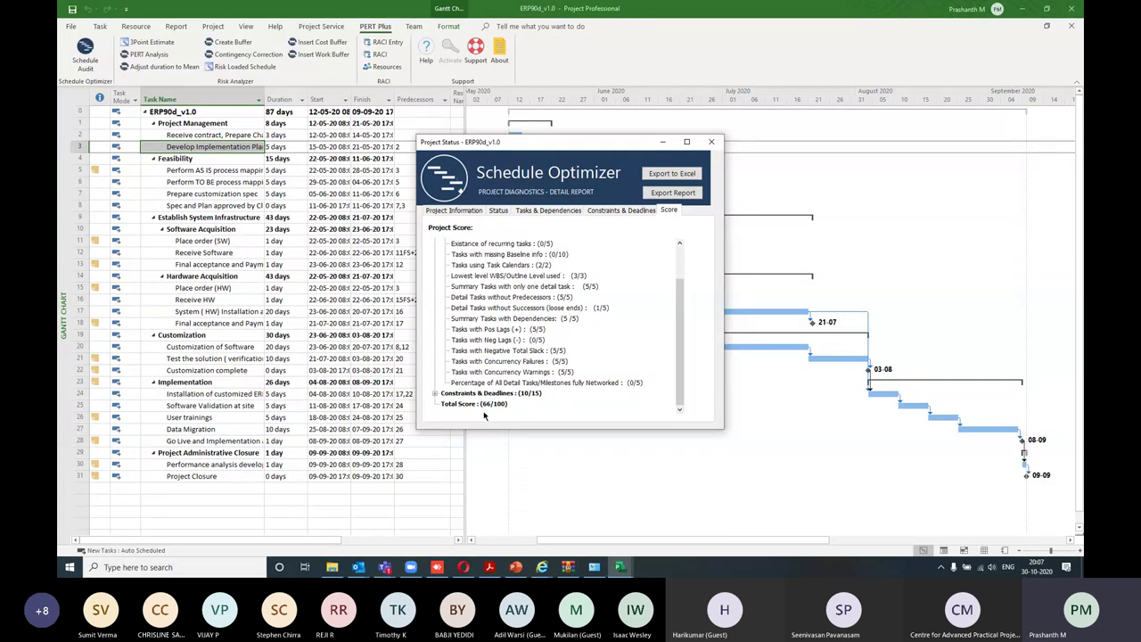
left_click(485, 406)
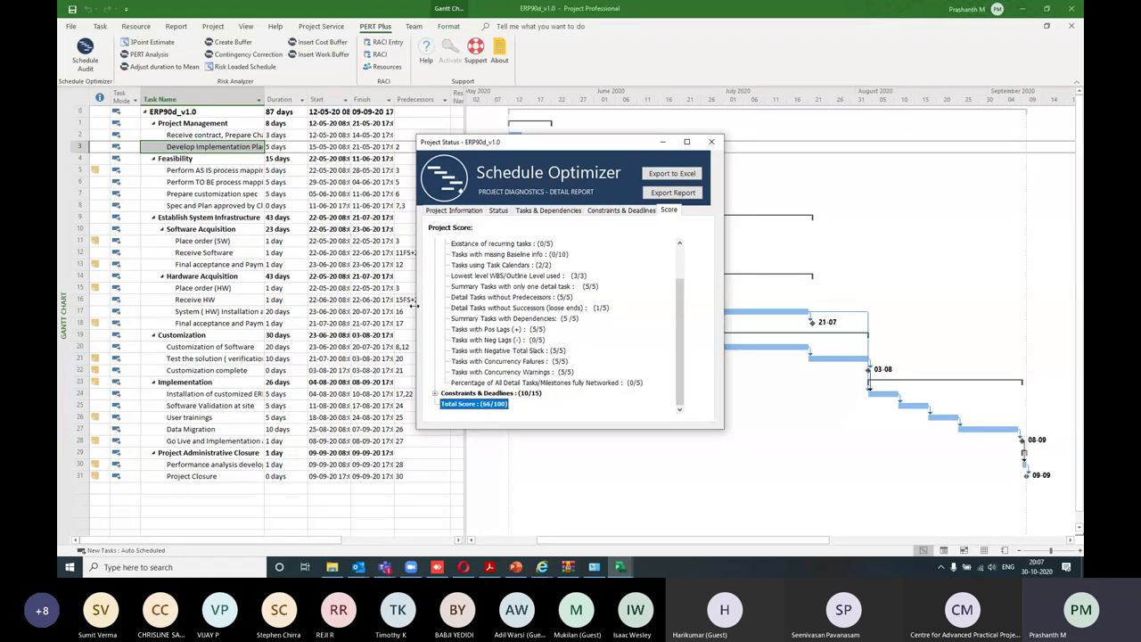
scroll(504, 357, "up", 2)
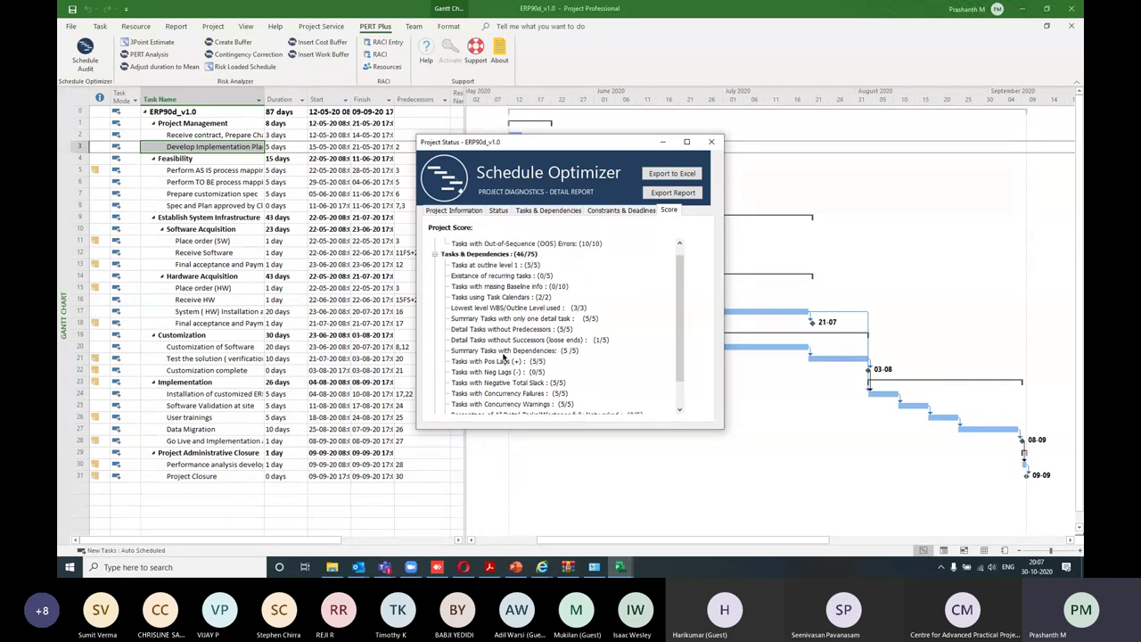
scroll(503, 356, "down", 1)
scroll(508, 352, "up", 1)
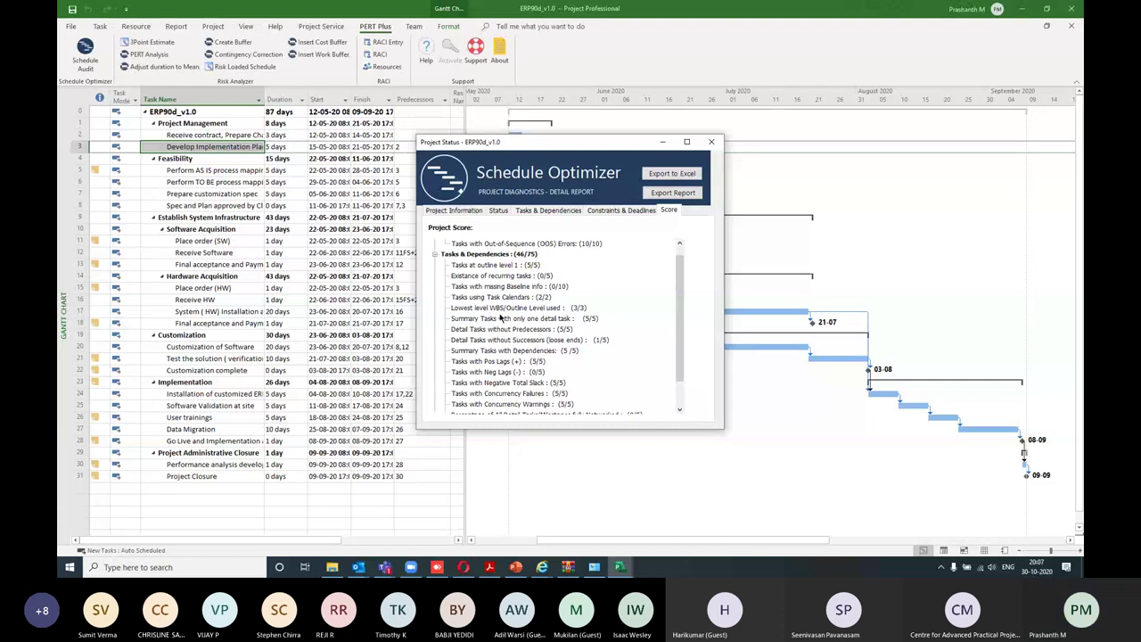
scroll(502, 318, "down", 1)
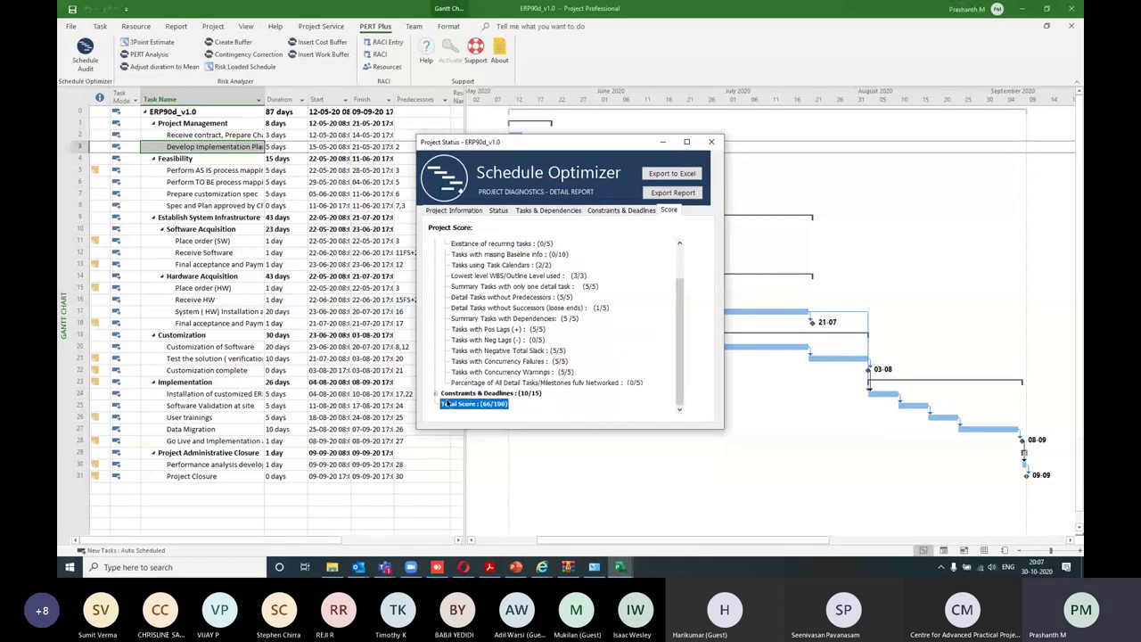
Expand Constraints & Deadlines, review the missing-baseline and recurring-task checks, and close the report
left_click(436, 394)
scroll(493, 371, "up", 1)
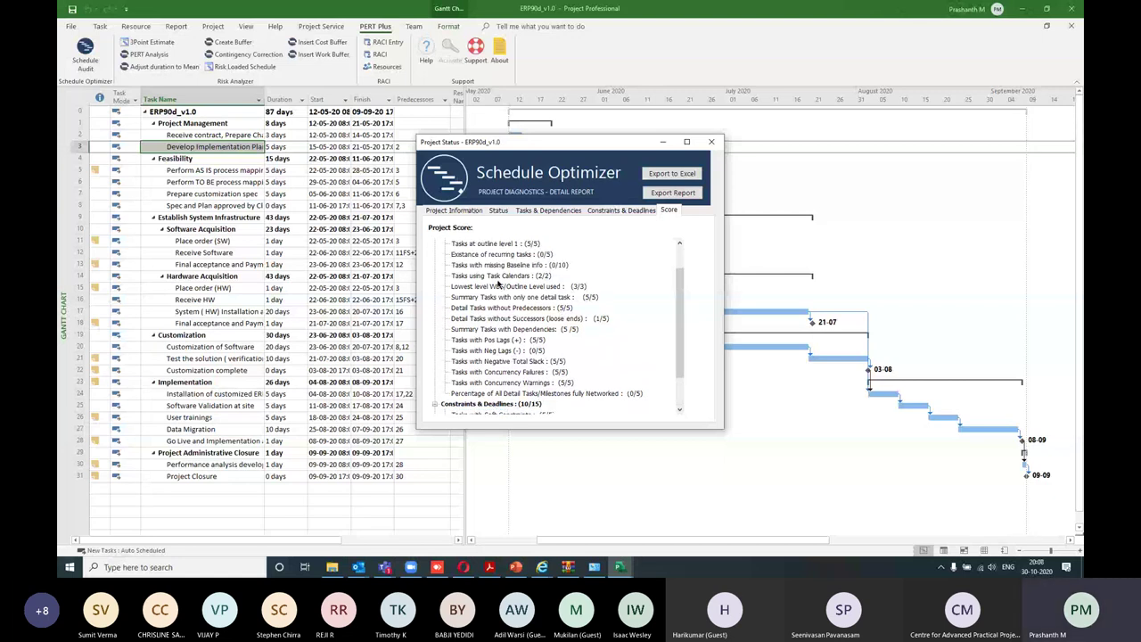
left_click(499, 266)
left_click(474, 256)
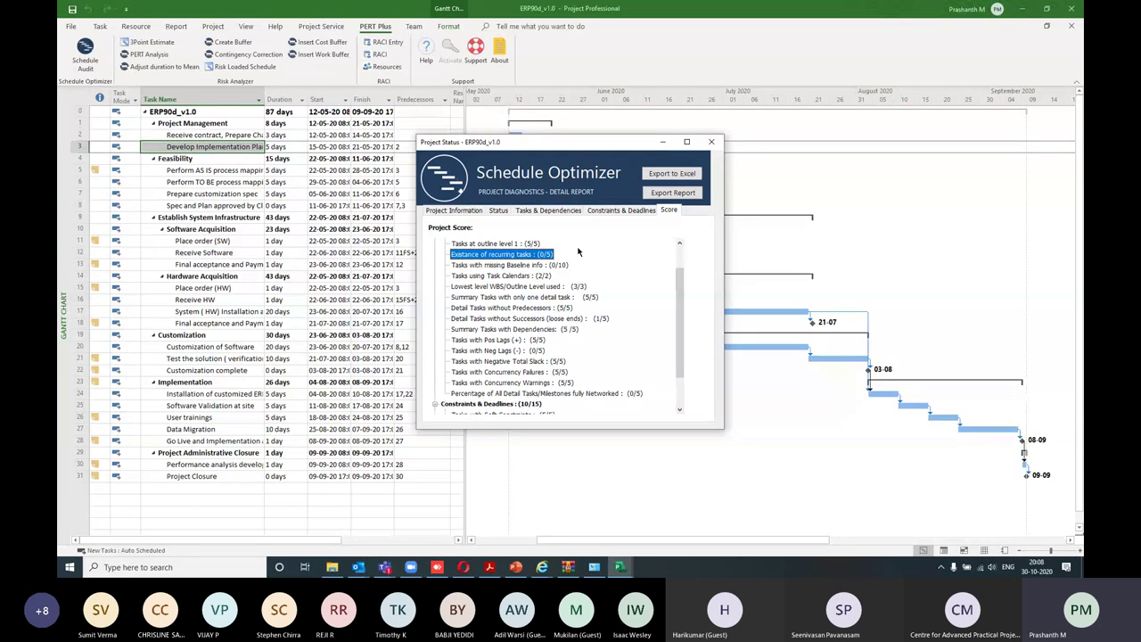
left_click(689, 176)
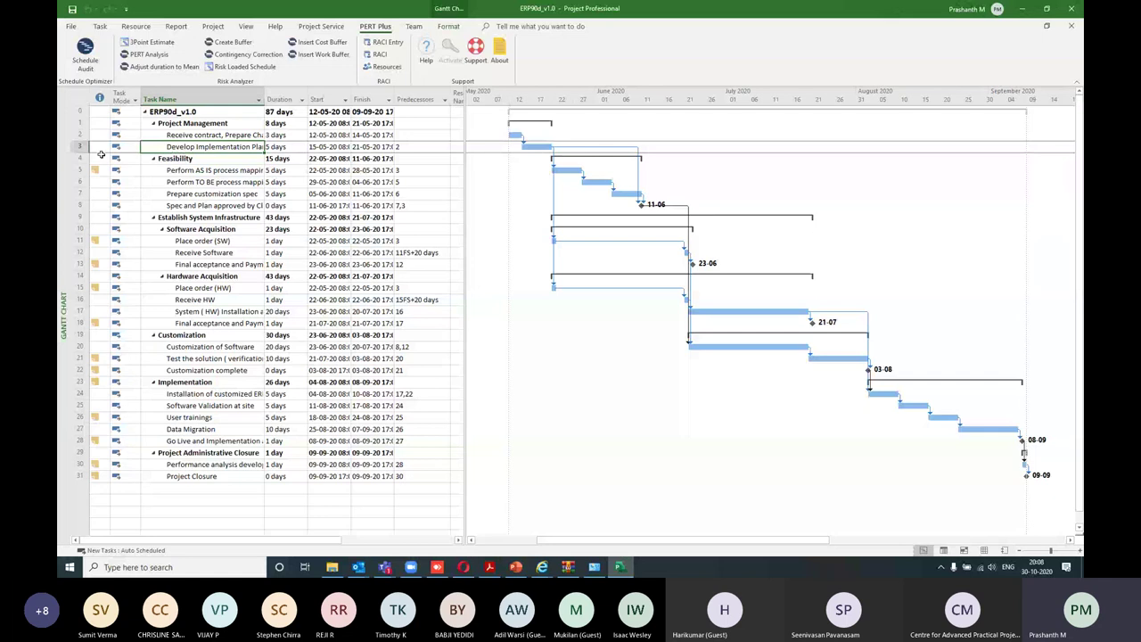
Insert a 1 hr Review Meeting recurring weekly on Friday, ending after 10 occurrences
left_click(99, 26)
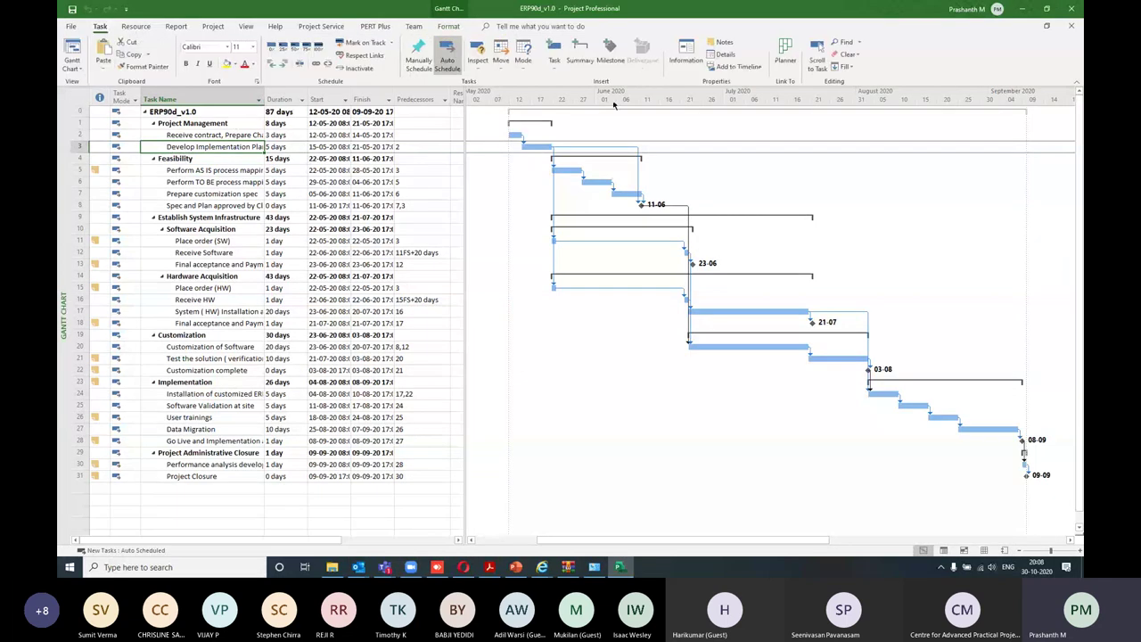
left_click(554, 66)
left_click(576, 105)
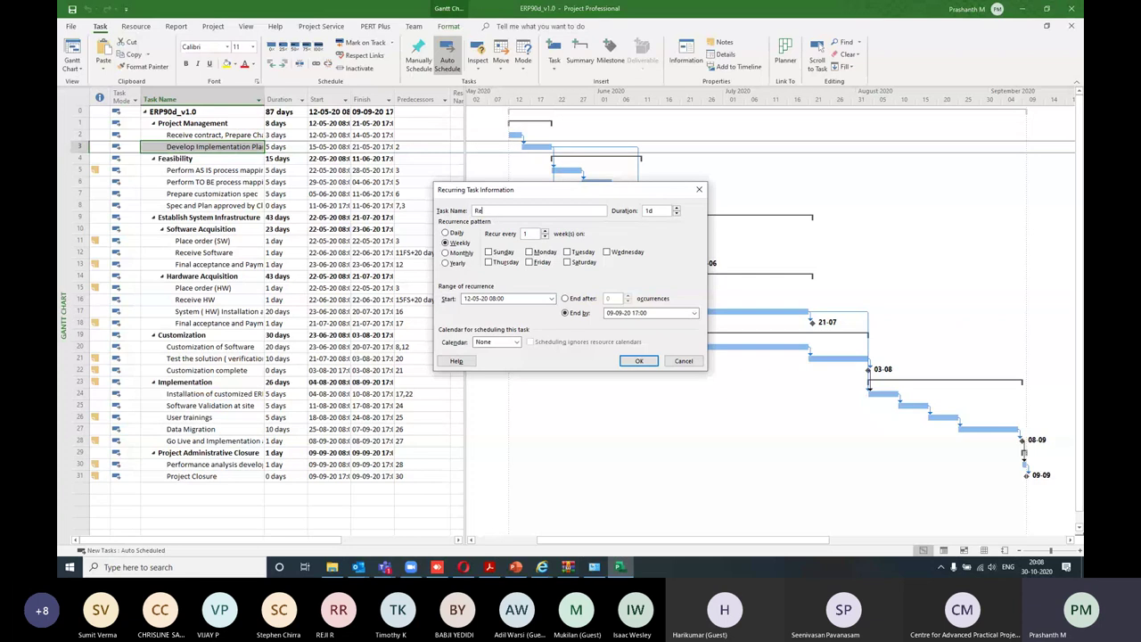
type("Review Meetin")
type("1 hr")
left_click(548, 265)
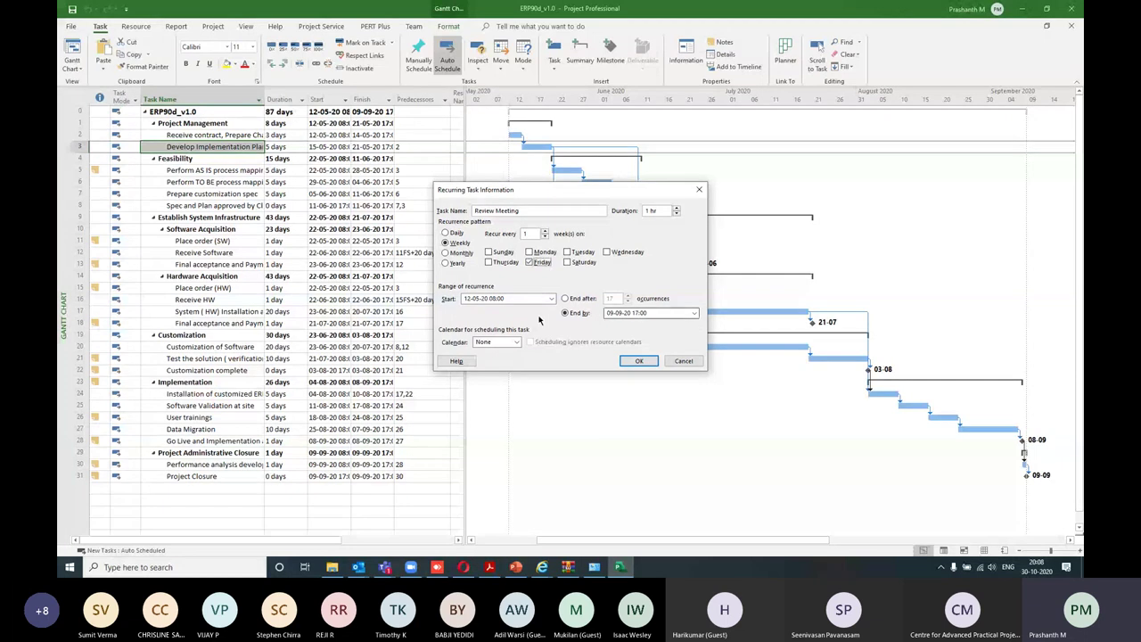
left_click(564, 299)
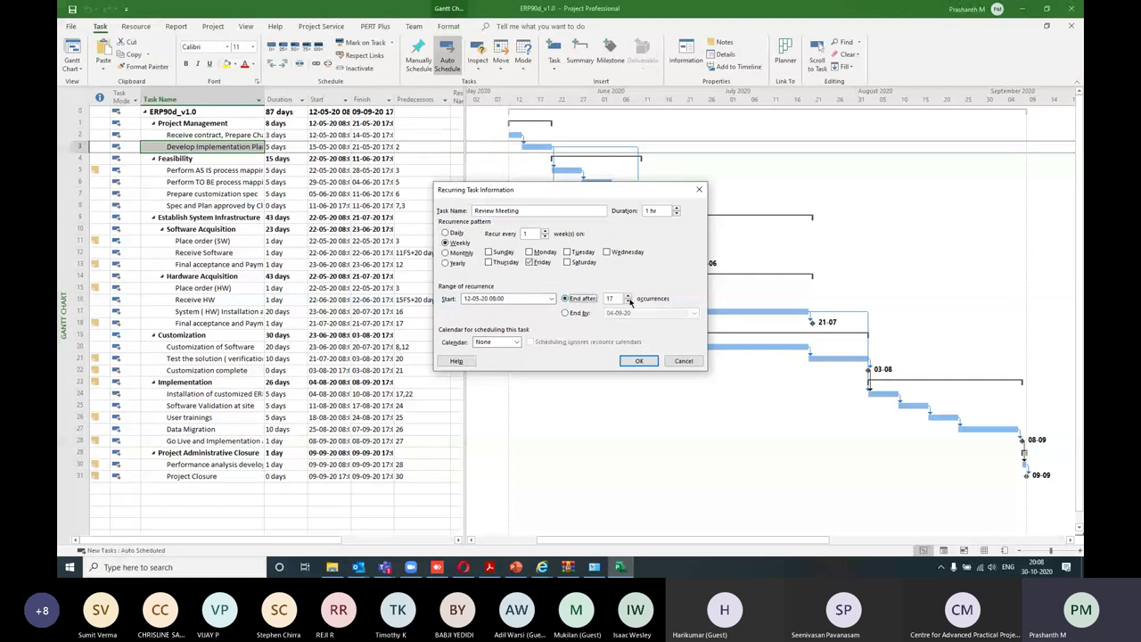
type("10")
left_click(638, 361)
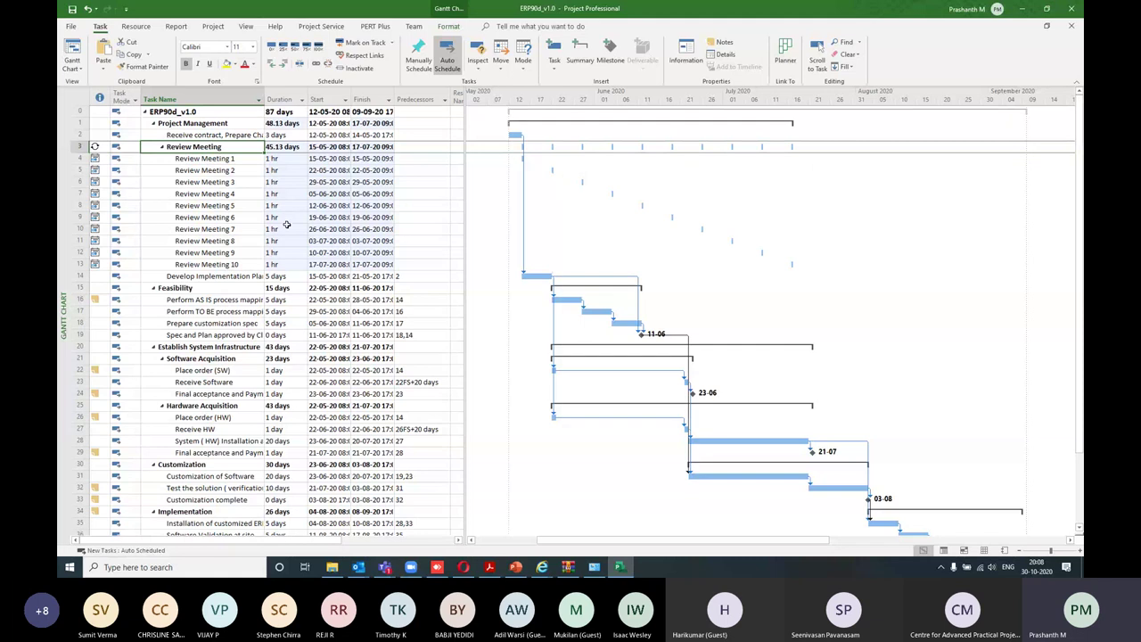
Expand the Review Meeting summary to list occurrences 1–10 and bring back the PERT Plus tools
left_click(161, 147)
left_click(169, 148)
key("Escape")
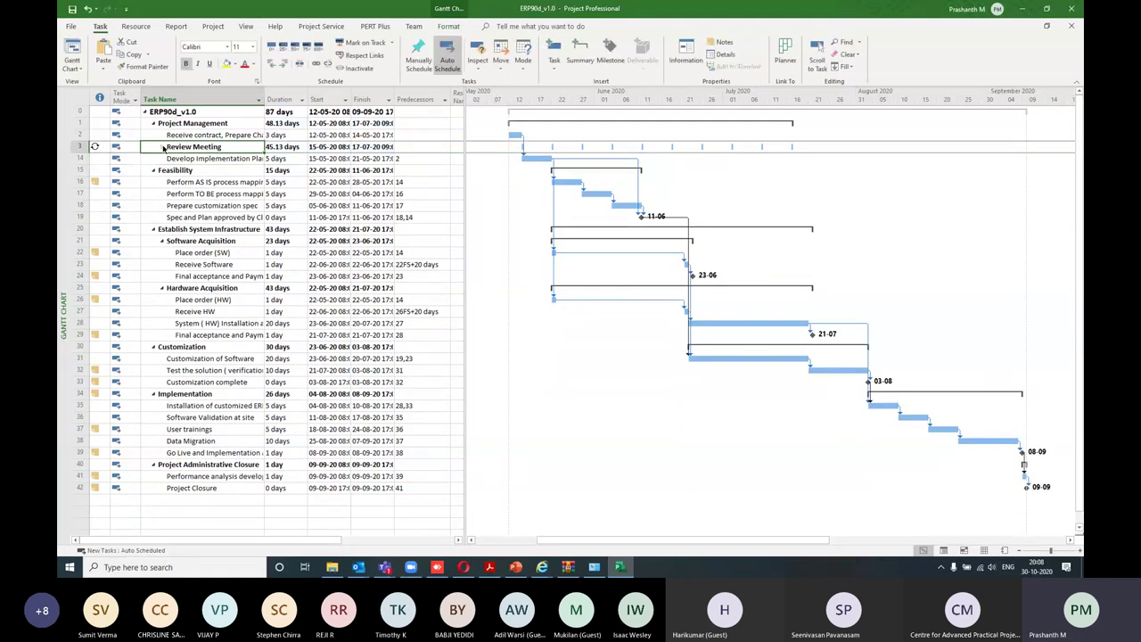
left_click(162, 146)
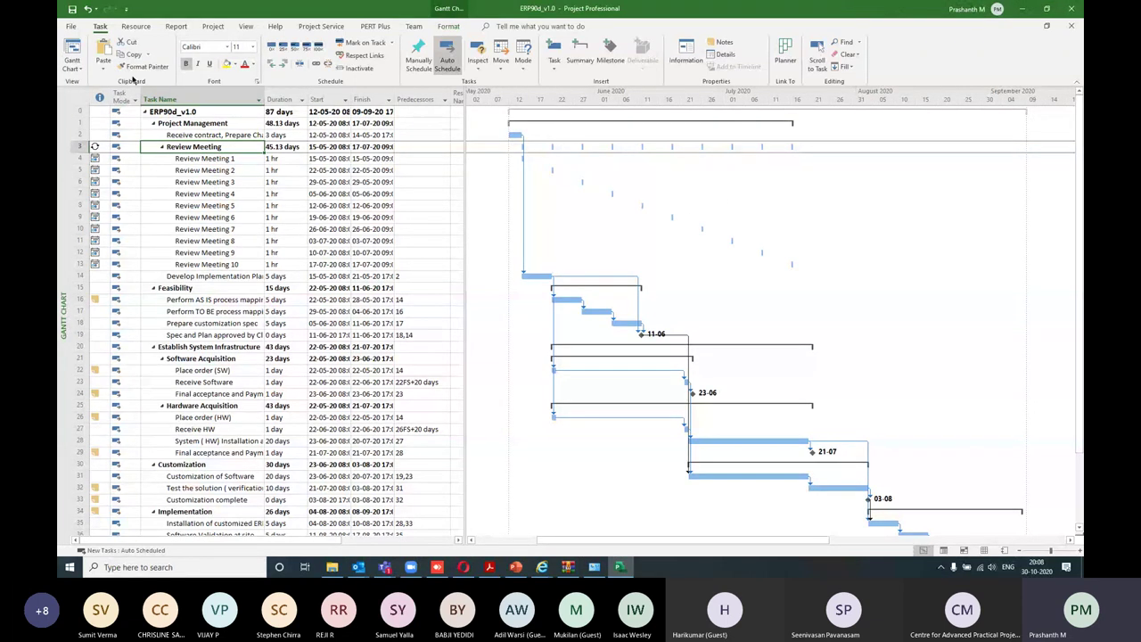
left_click(376, 27)
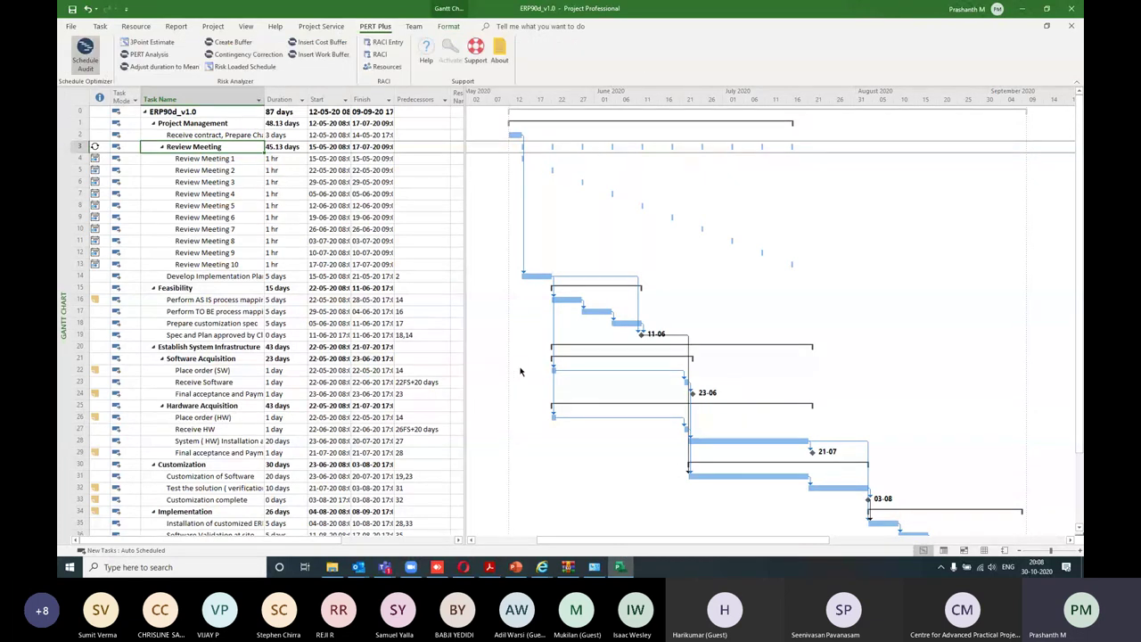
Review the 71/100 audit total and the Tasks & Dependencies missing-baseline check
left_click(668, 210)
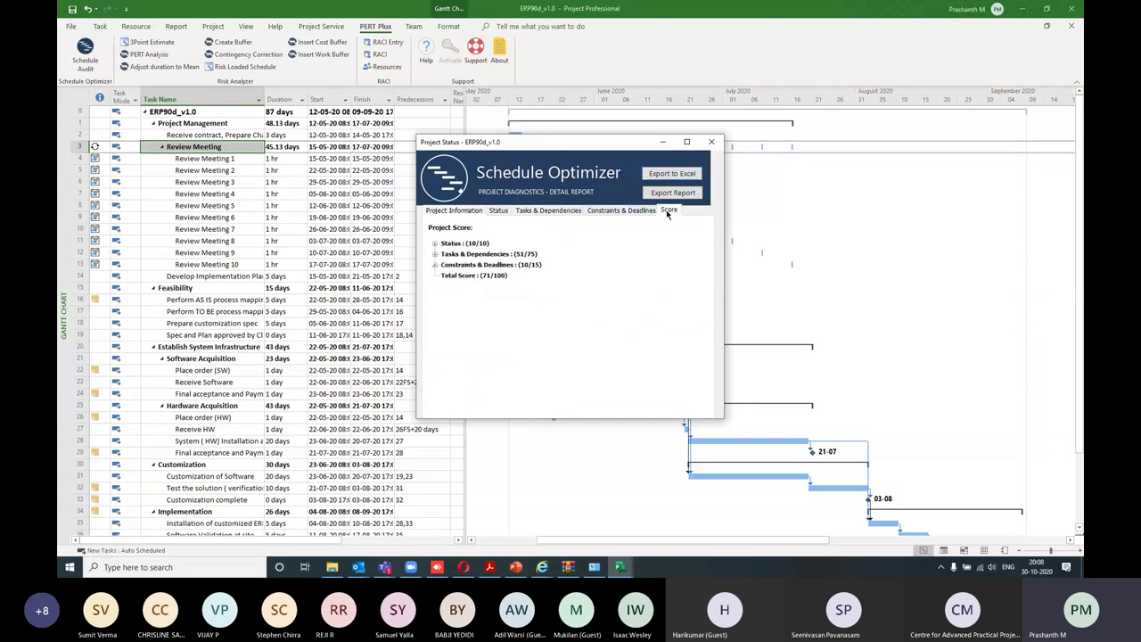
left_click(459, 276)
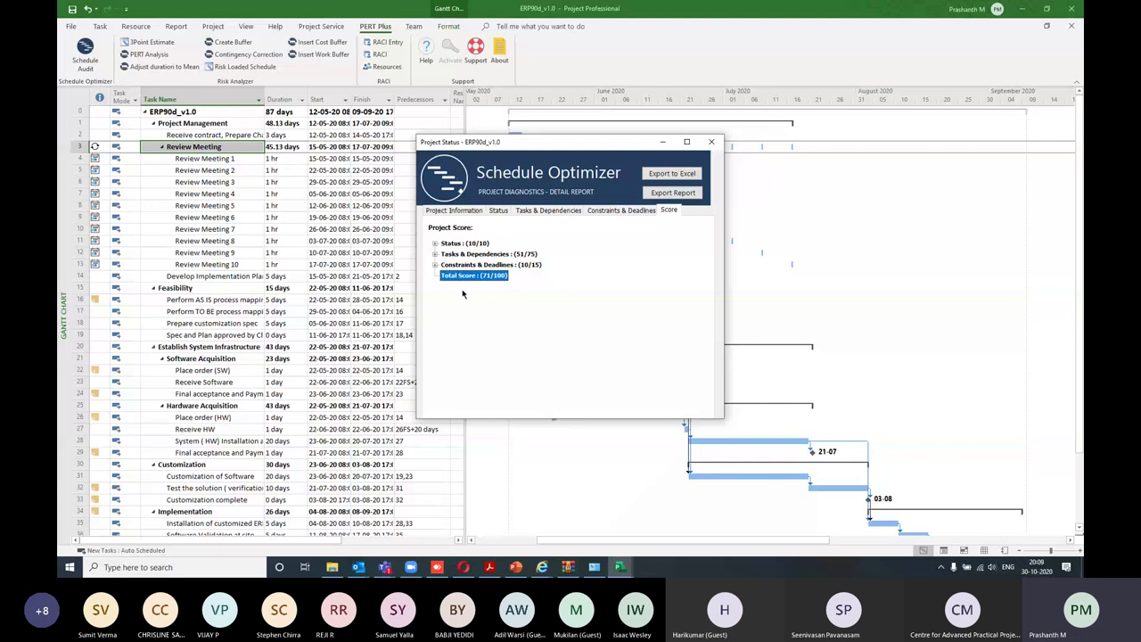
left_click(435, 255)
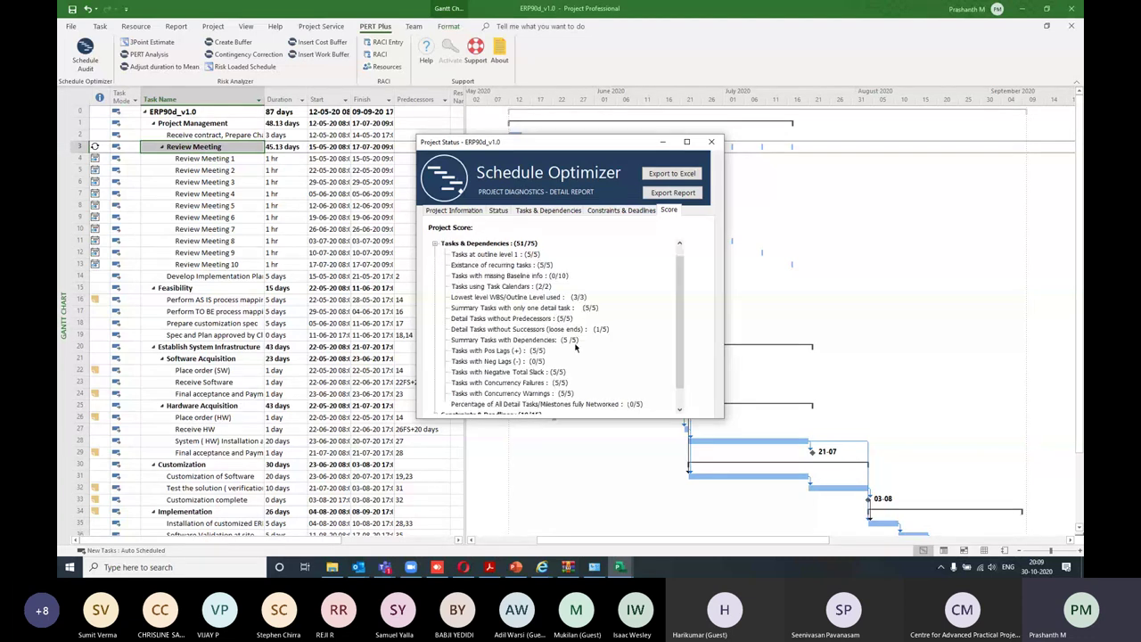
left_click(524, 277)
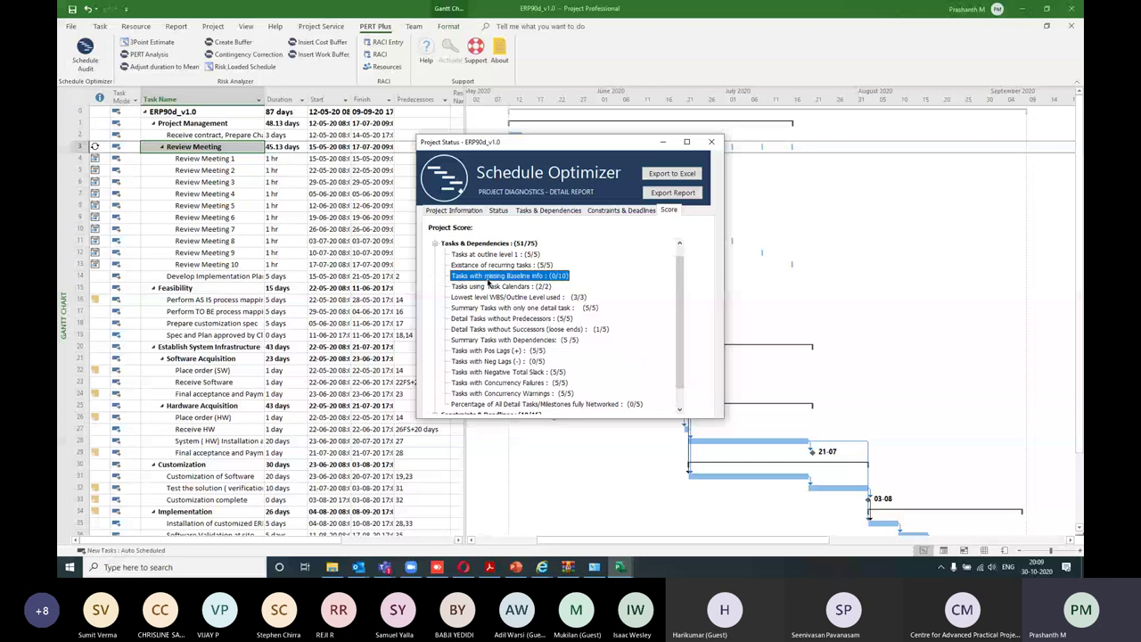
Inspect the IDs of the 33 tasks lacking baselines in the detailed report, then close it
left_click(548, 210)
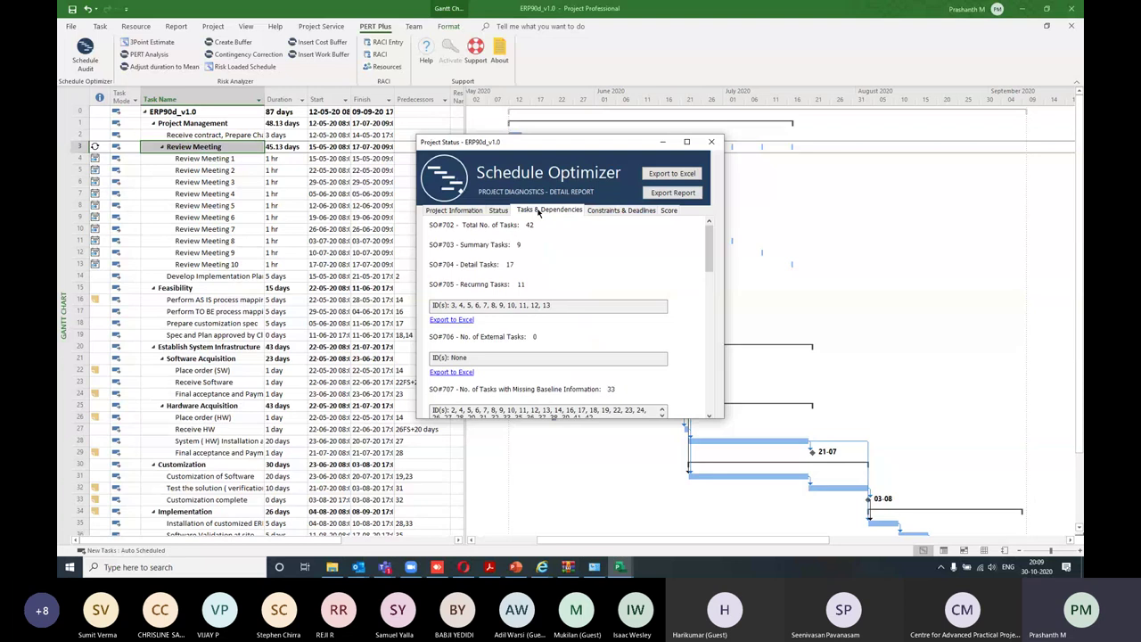
scroll(505, 321, "down", 1)
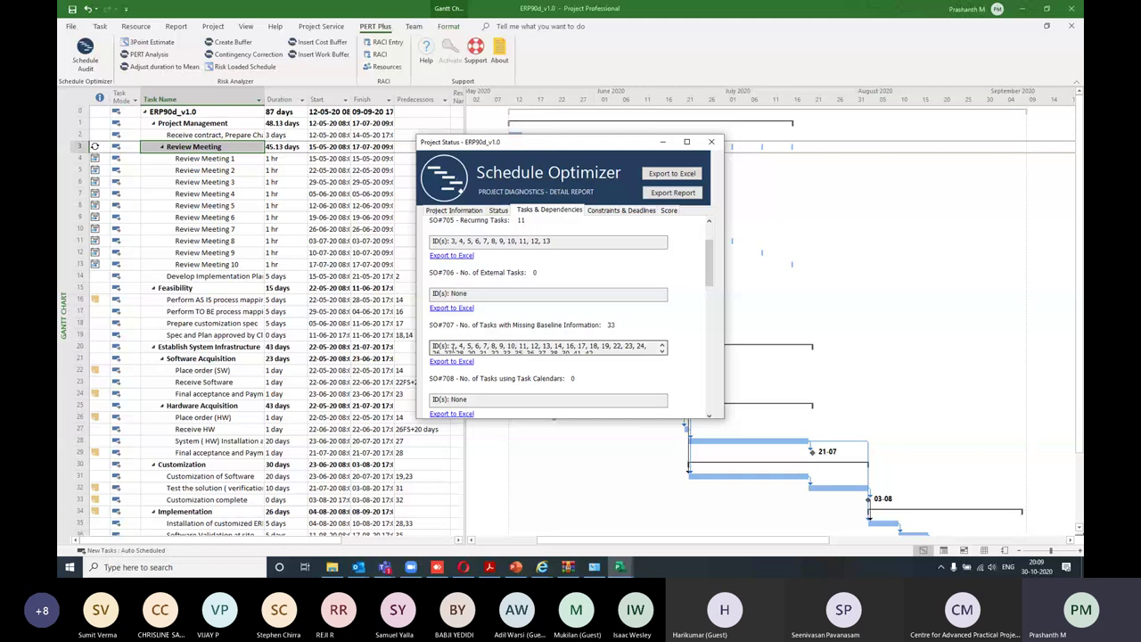
left_click_drag(452, 346, 574, 348)
left_click(559, 351)
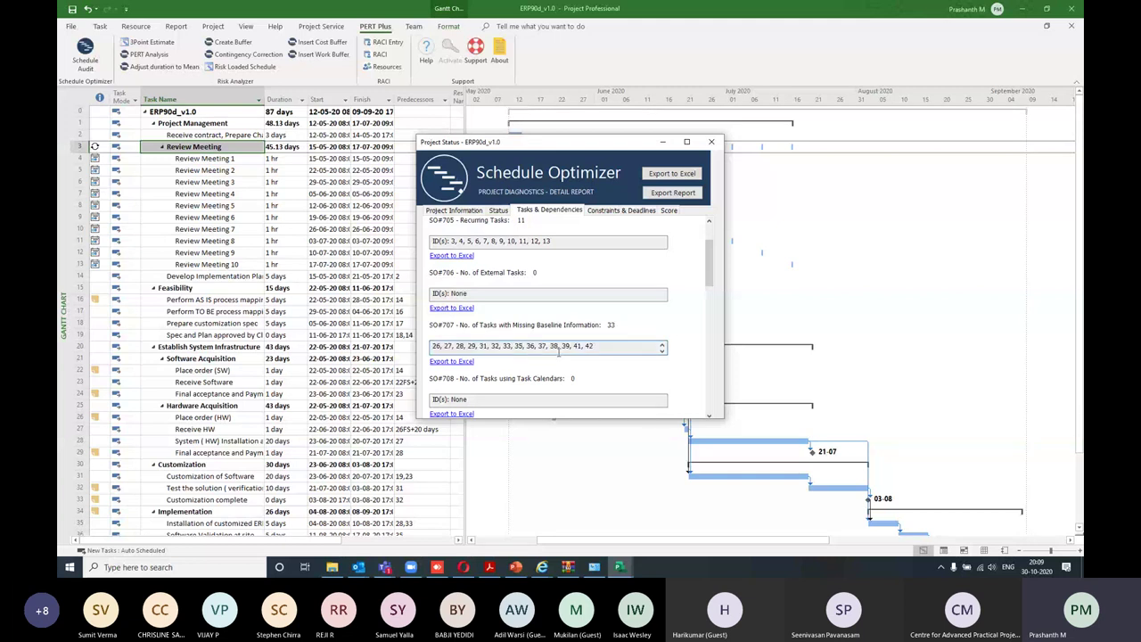
left_click(662, 343)
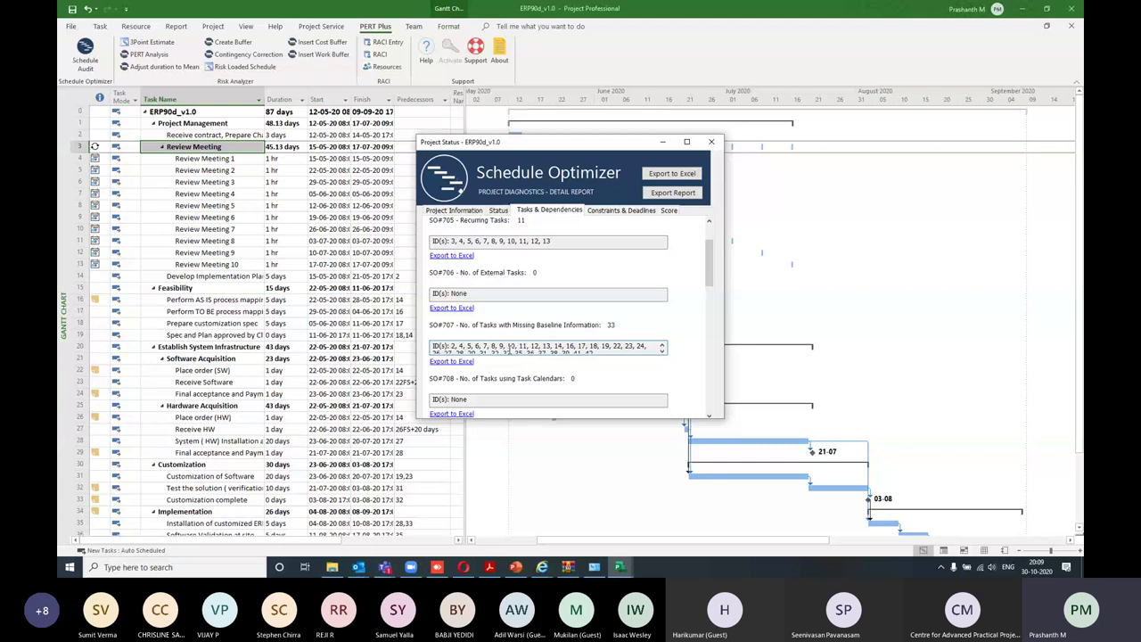
left_click(712, 141)
left_click(213, 25)
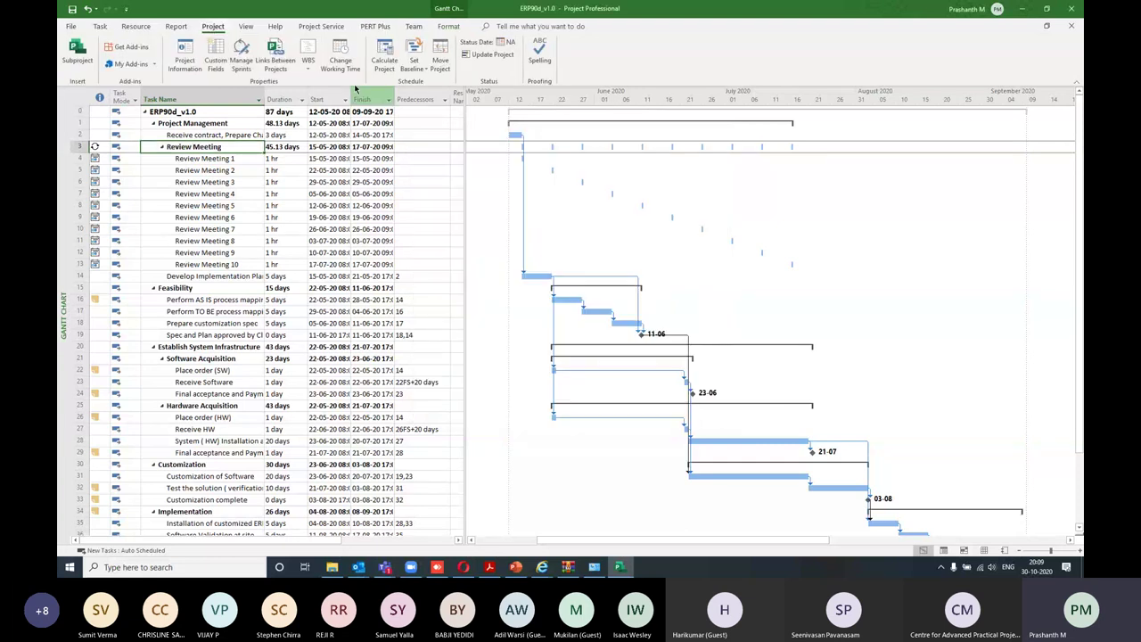
Set a baseline for the entire project
left_click(402, 70)
left_click(419, 85)
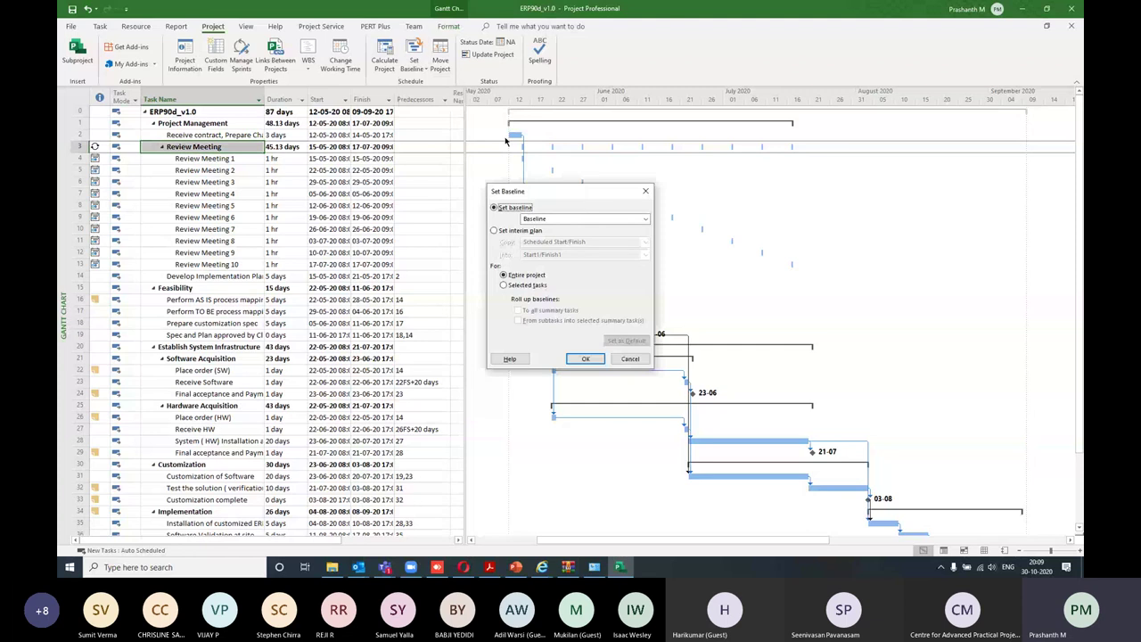
left_click(595, 361)
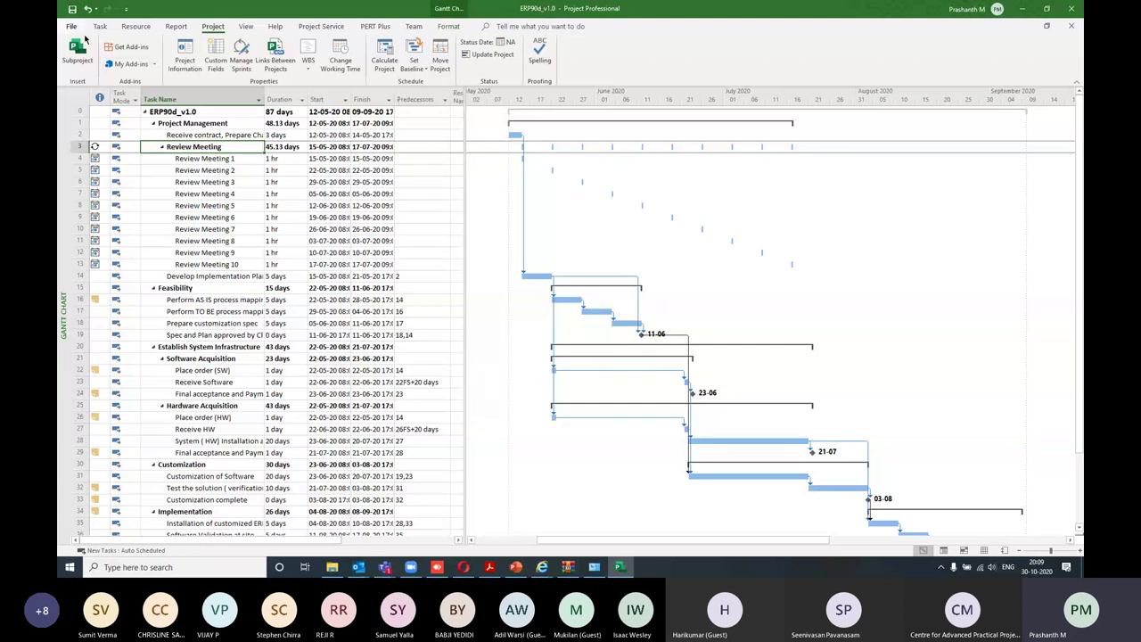
Rerun the schedule audit and confirm an 81/100 score with no tasks missing baselines
left_click(372, 28)
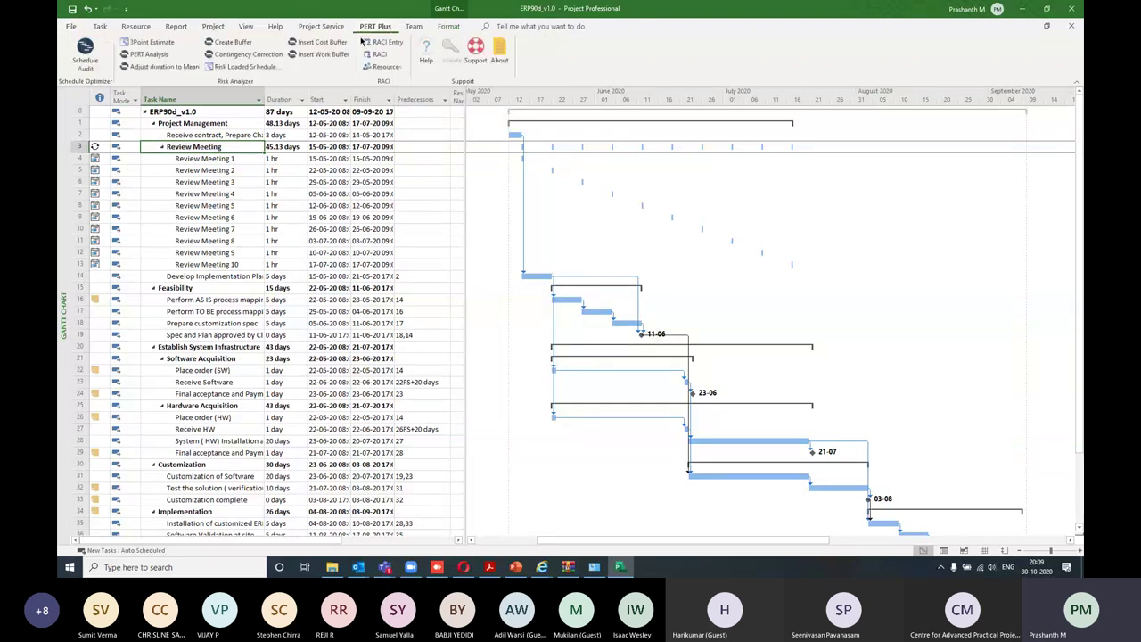
left_click(84, 54)
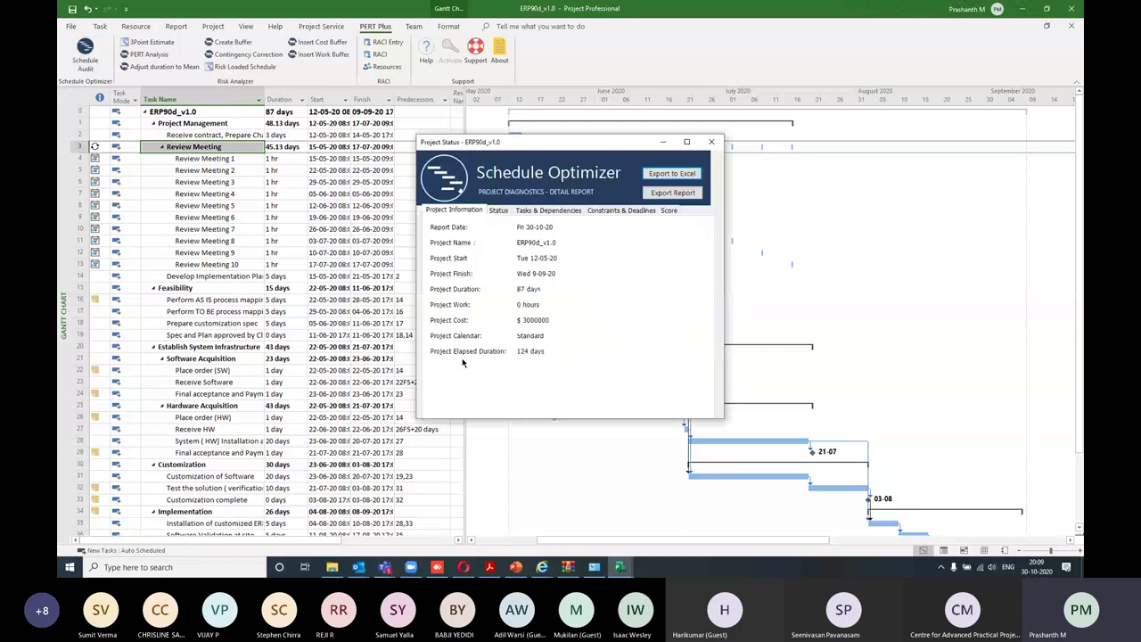
left_click(668, 210)
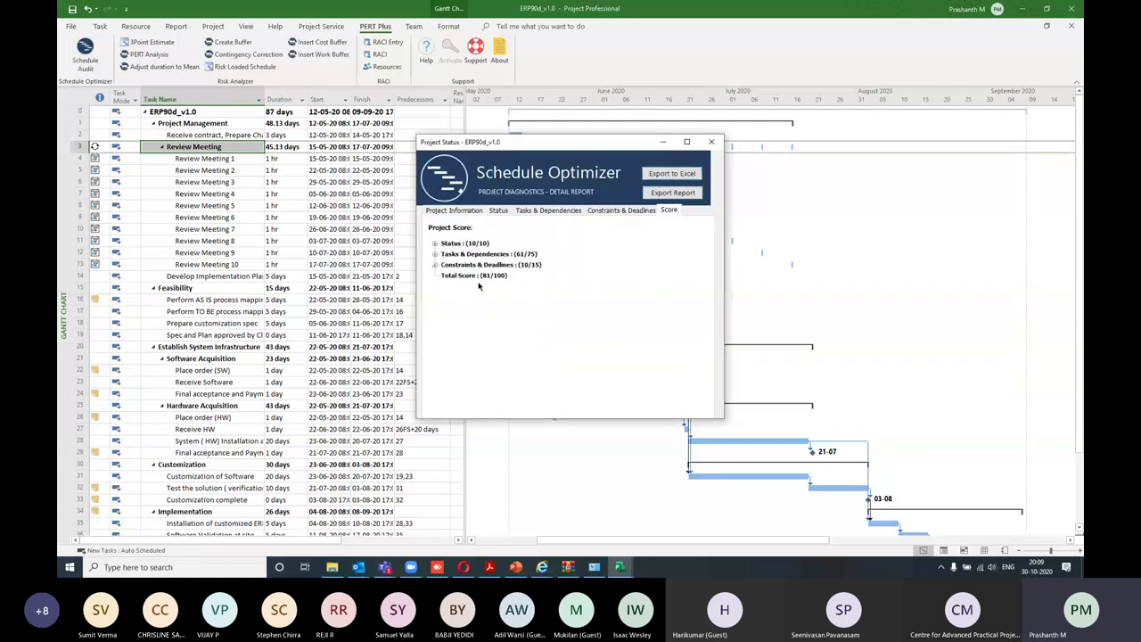
left_click(489, 277)
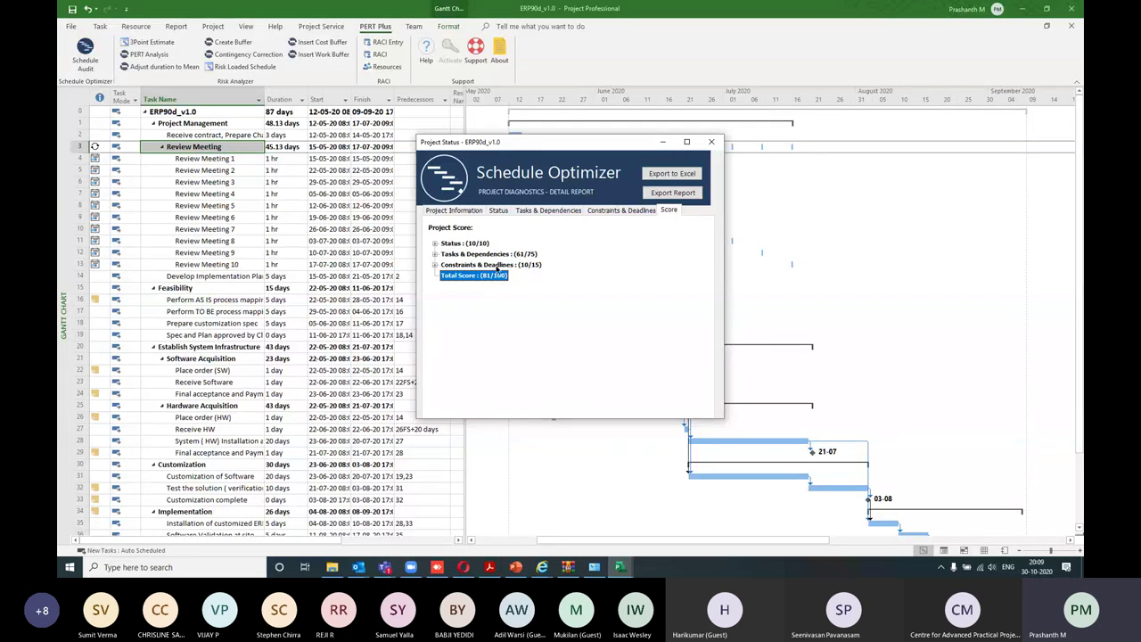
left_click(545, 210)
scroll(495, 297, "down", 3)
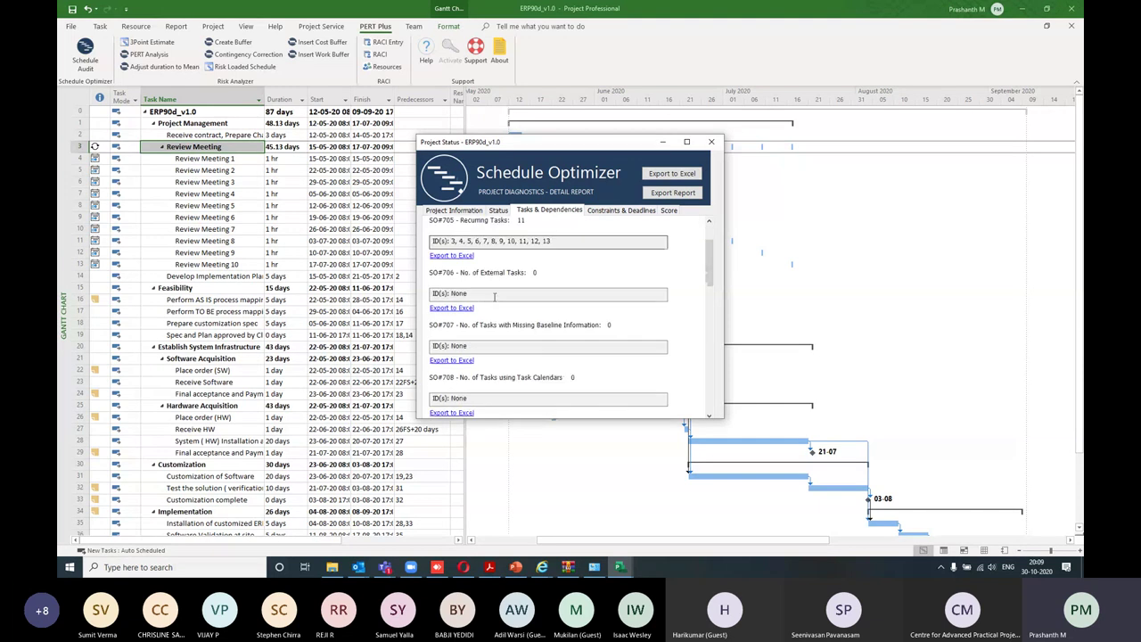
scroll(494, 298, "up", 1)
left_click(666, 211)
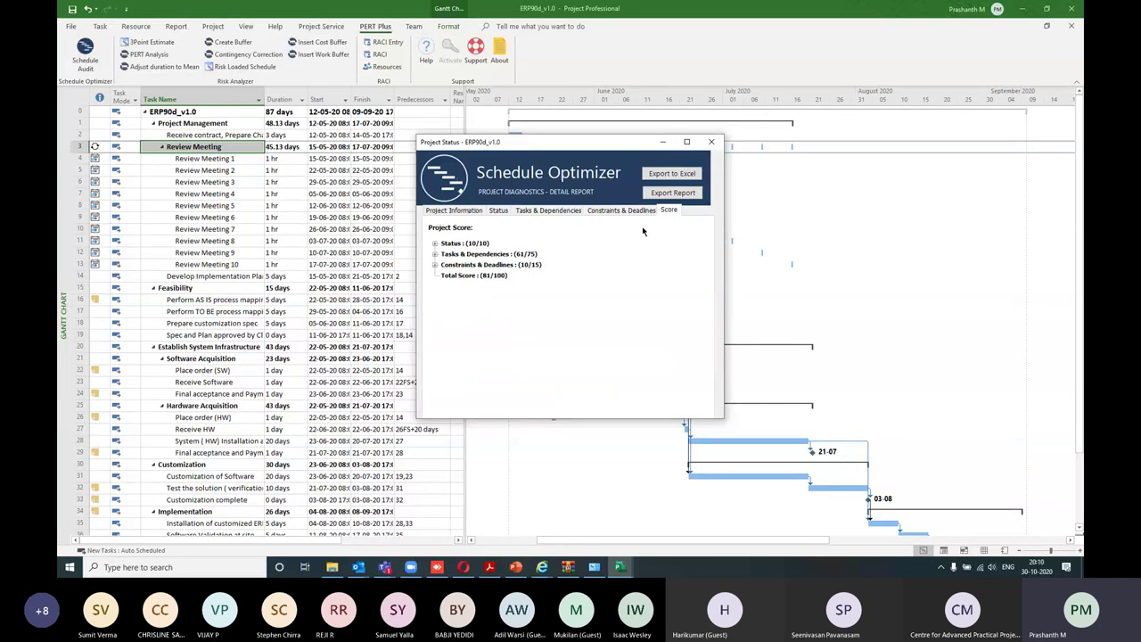
left_click(711, 141)
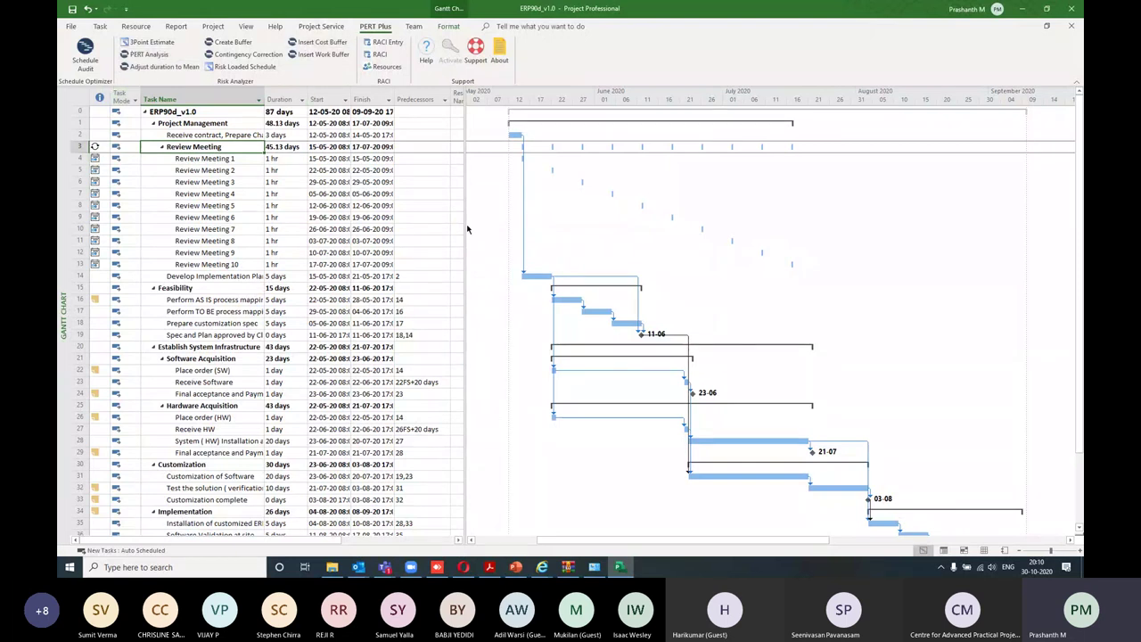
Widen the task table and generate three-point estimate fields, overwriting existing values
left_click_drag(464, 228, 537, 223)
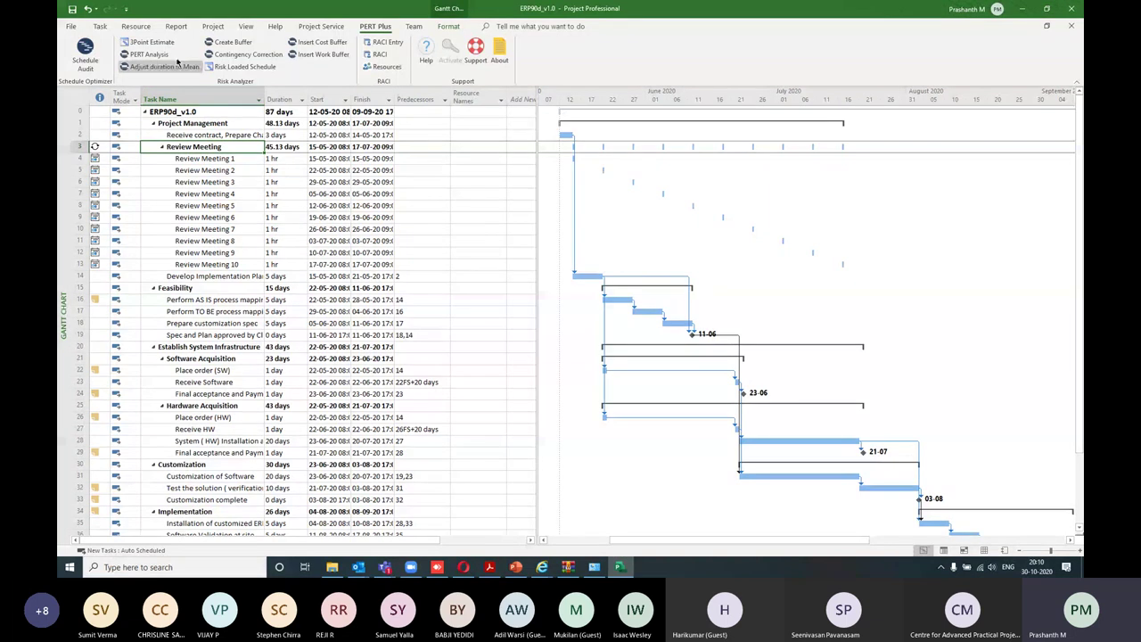
left_click(152, 44)
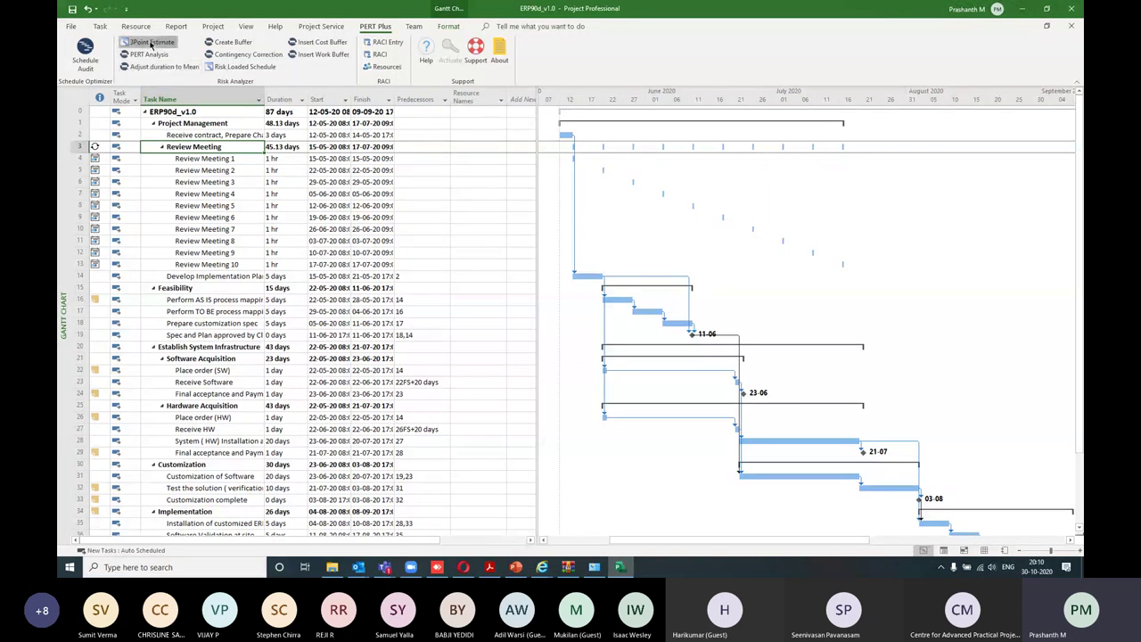
left_click(600, 325)
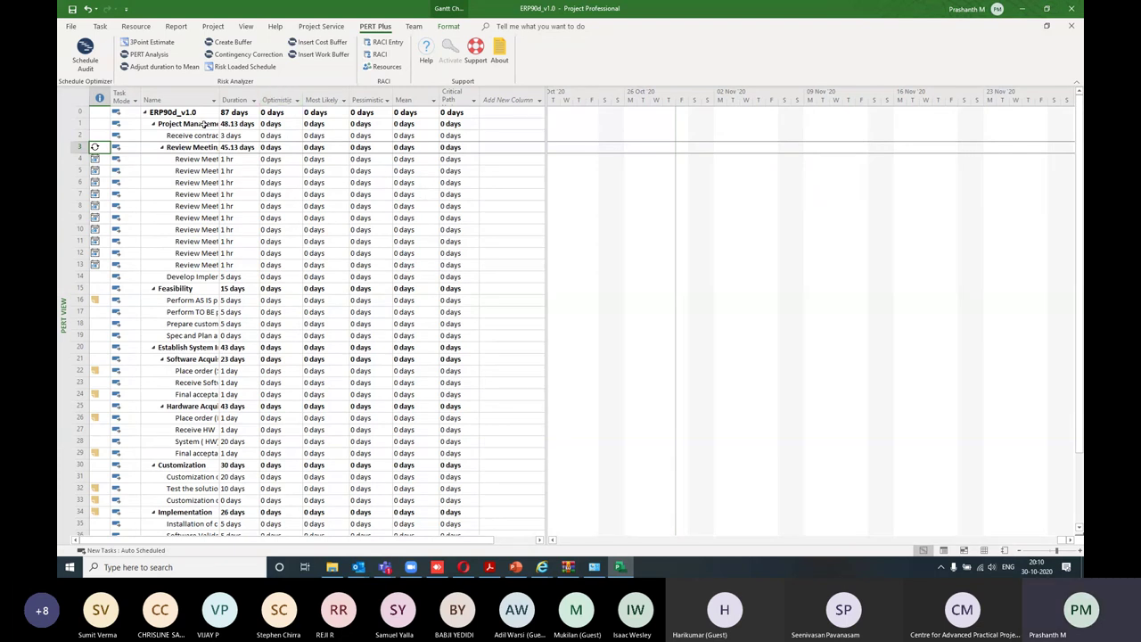
Apply PERT multipliers of 0.7 optimistic, 1 most likely and 1.5 pessimistic
left_click(148, 54)
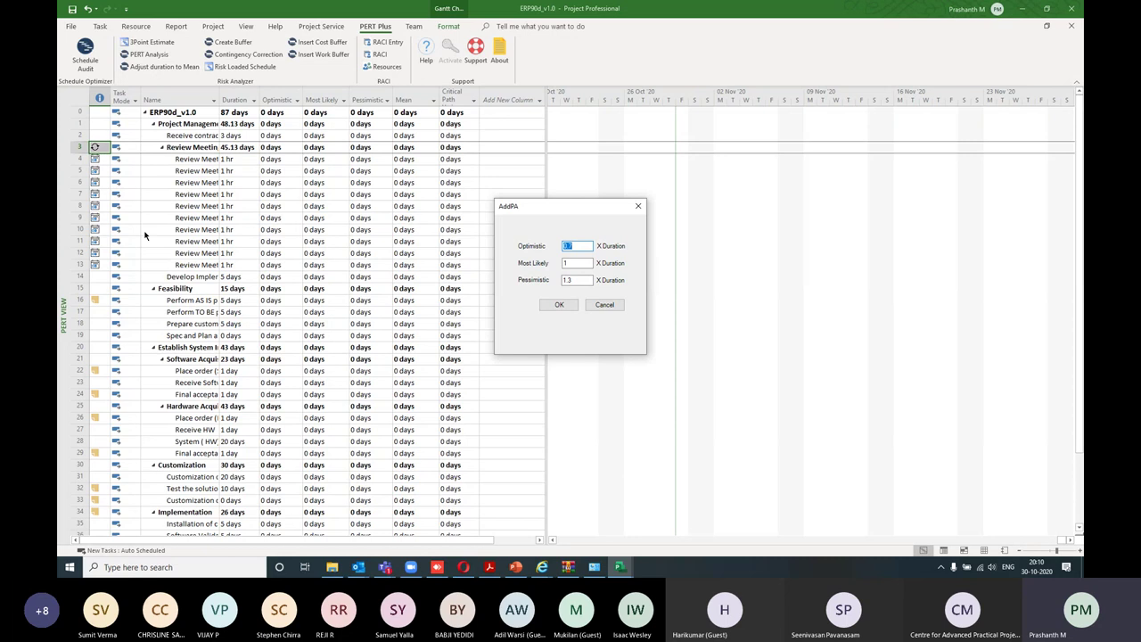
left_click(580, 246)
key("Tab")
key("Tab")
left_click(559, 305)
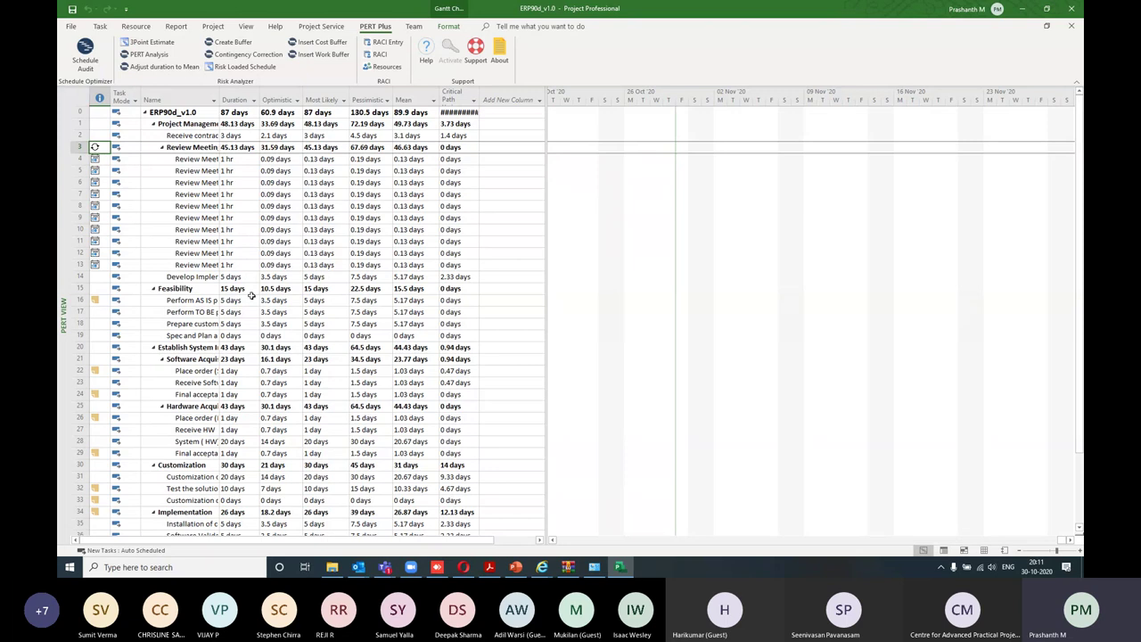
scroll(252, 296, "down", 2)
scroll(259, 292, "up", 2)
Attempt mean-duration adjustment on all tasks, then tasks 1–33, hitting the selection limit
scroll(285, 258, "down", 1)
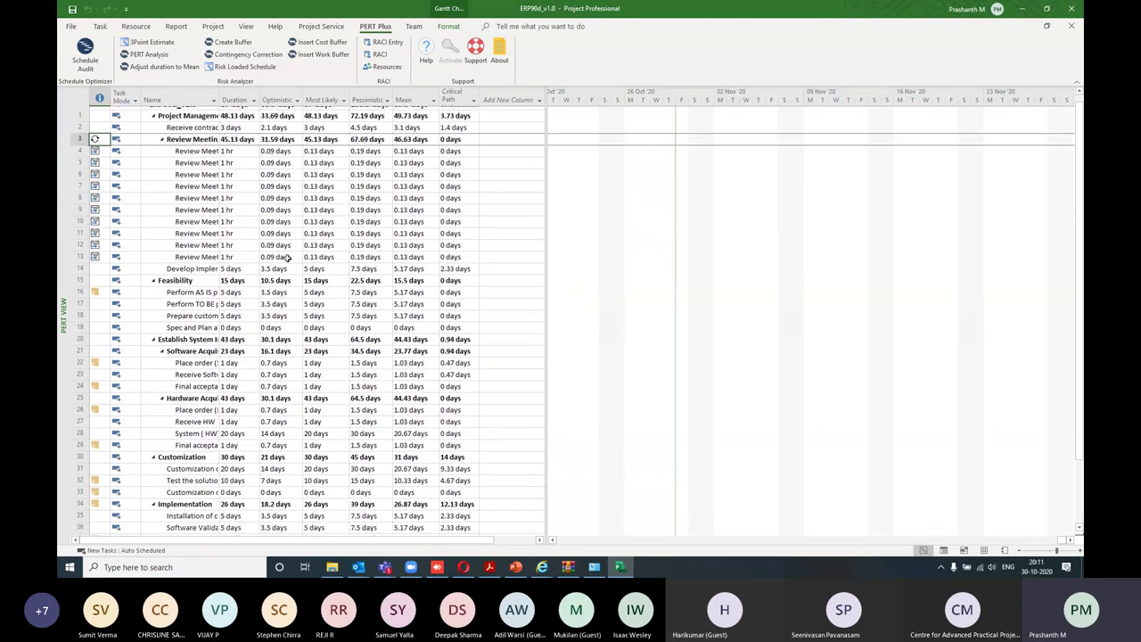
scroll(285, 258, "down", 1)
scroll(283, 254, "up", 2)
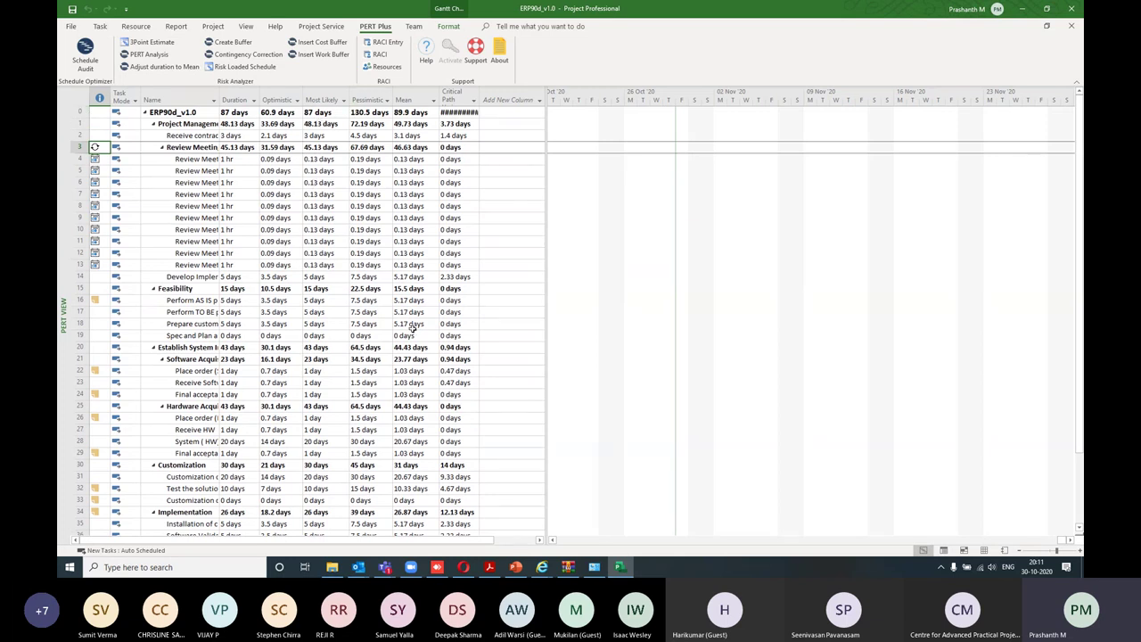
left_click(82, 98)
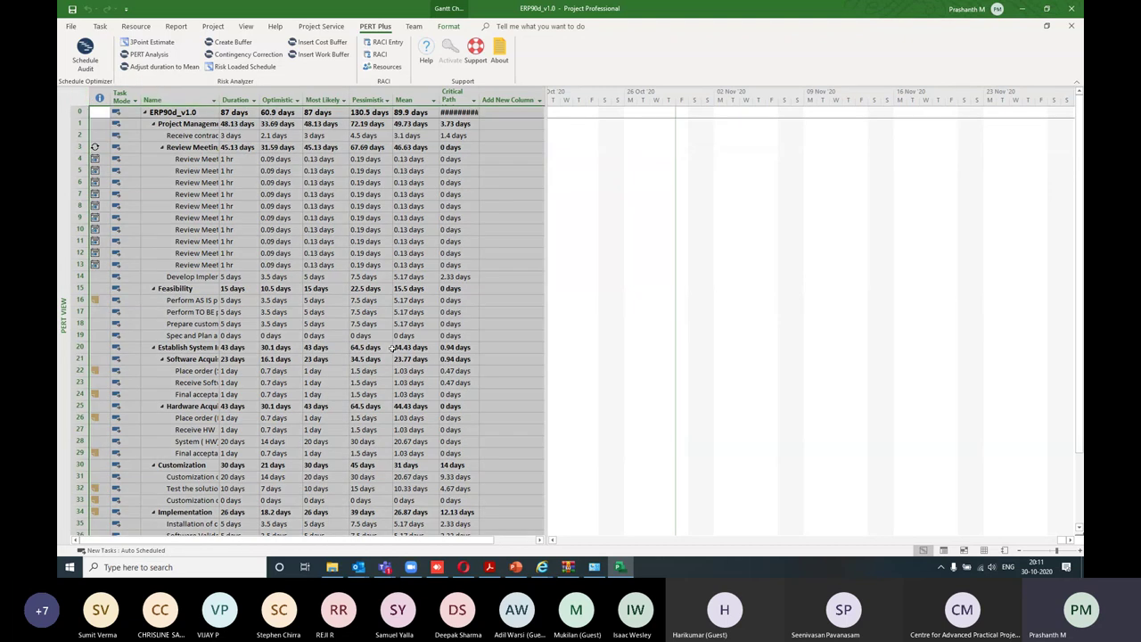
left_click(144, 68)
left_click(651, 321)
left_click(163, 150)
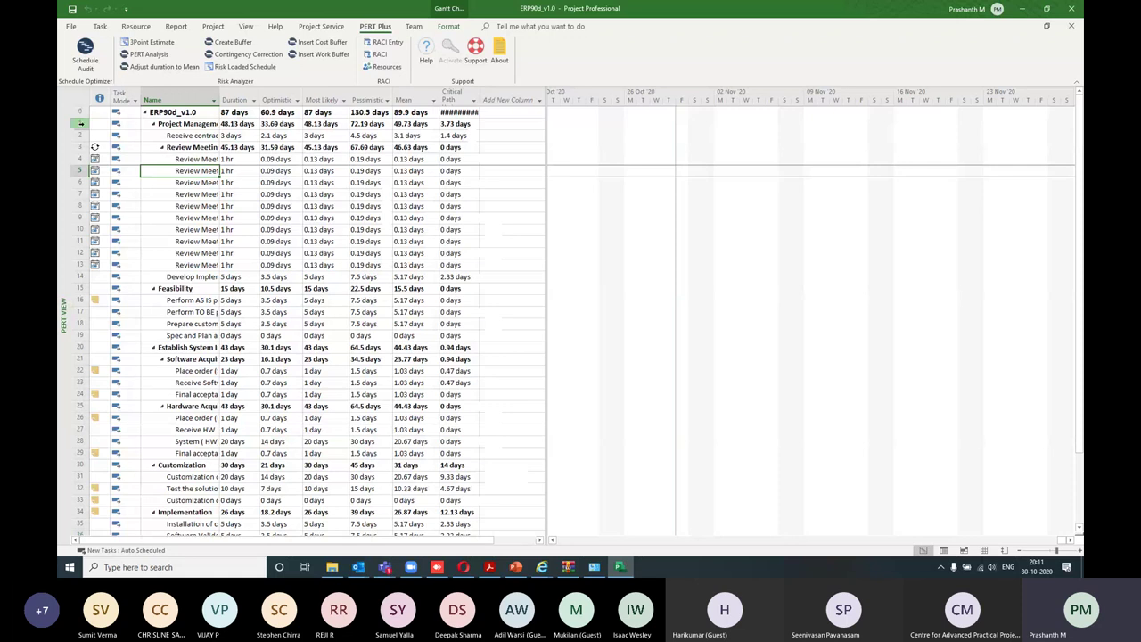
left_click_drag(80, 124, 115, 346)
left_click(164, 66)
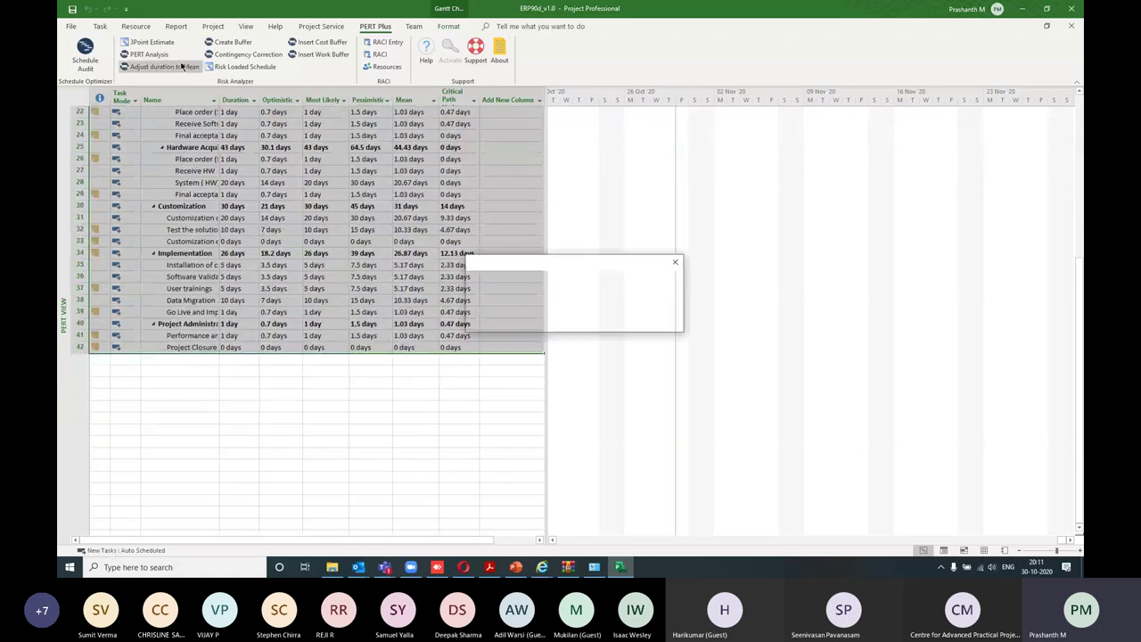
left_click(637, 323)
scroll(151, 258, "up", 7)
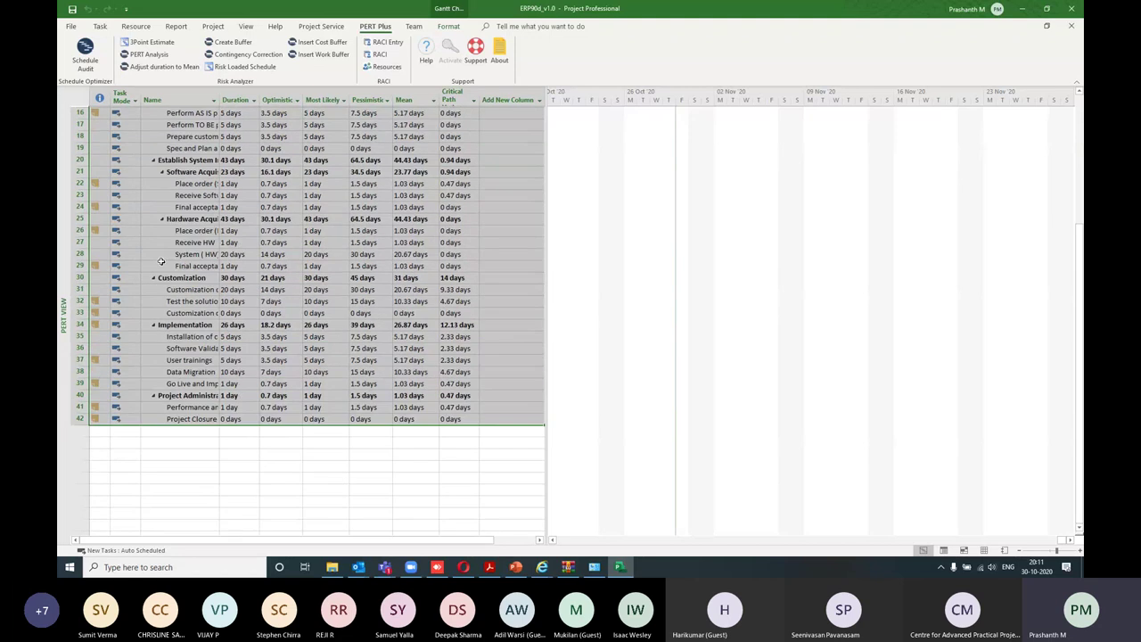
left_click(143, 193)
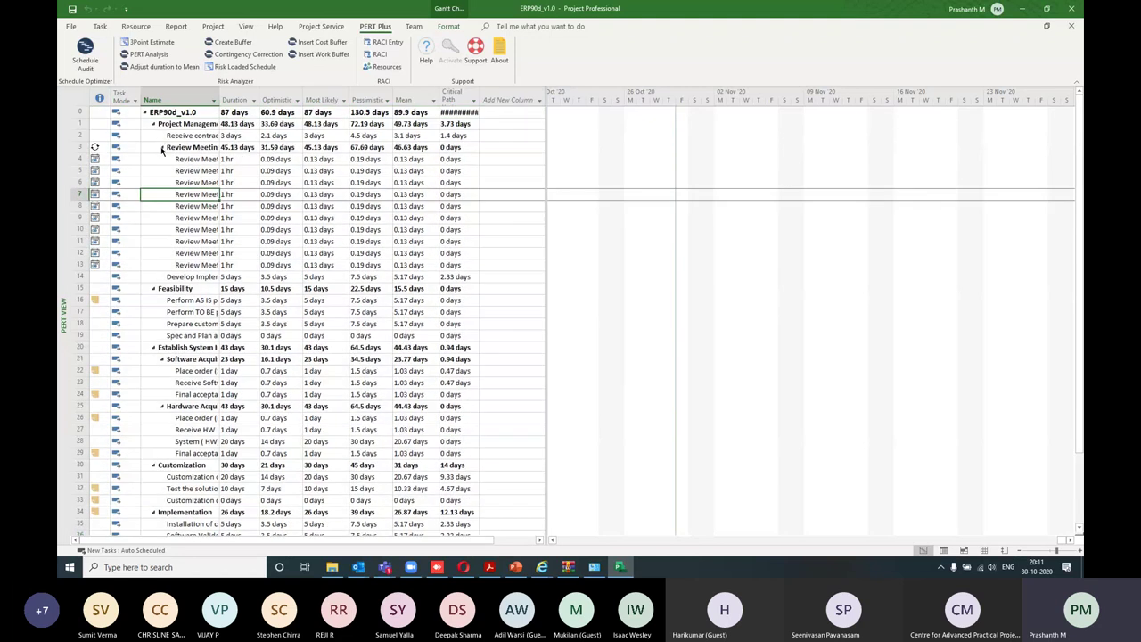
Collapse Review Meetings and set rows 16–29 to their PERT mean durations
left_click(162, 147)
left_click_drag(76, 182, 106, 490)
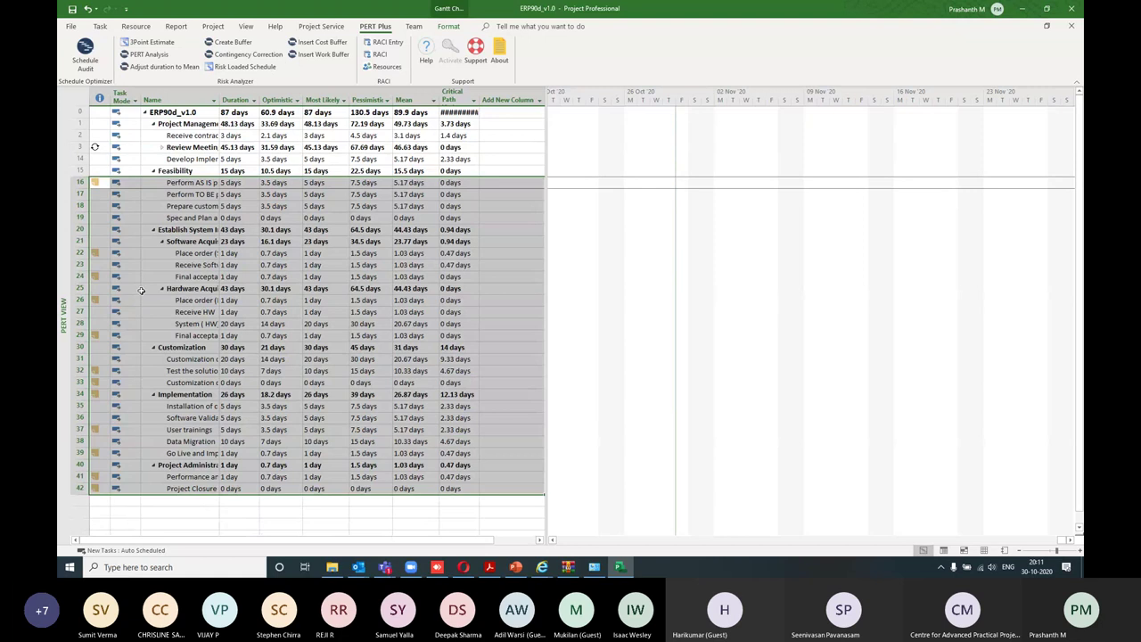
left_click(141, 69)
left_click(653, 320)
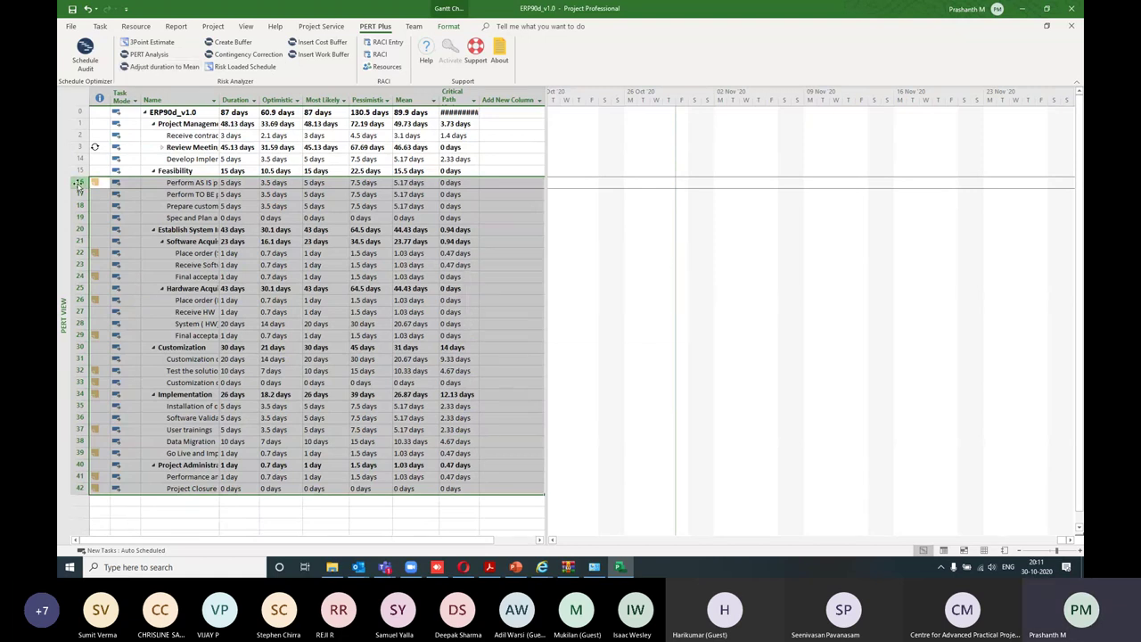
left_click_drag(82, 182, 81, 335)
left_click(156, 67)
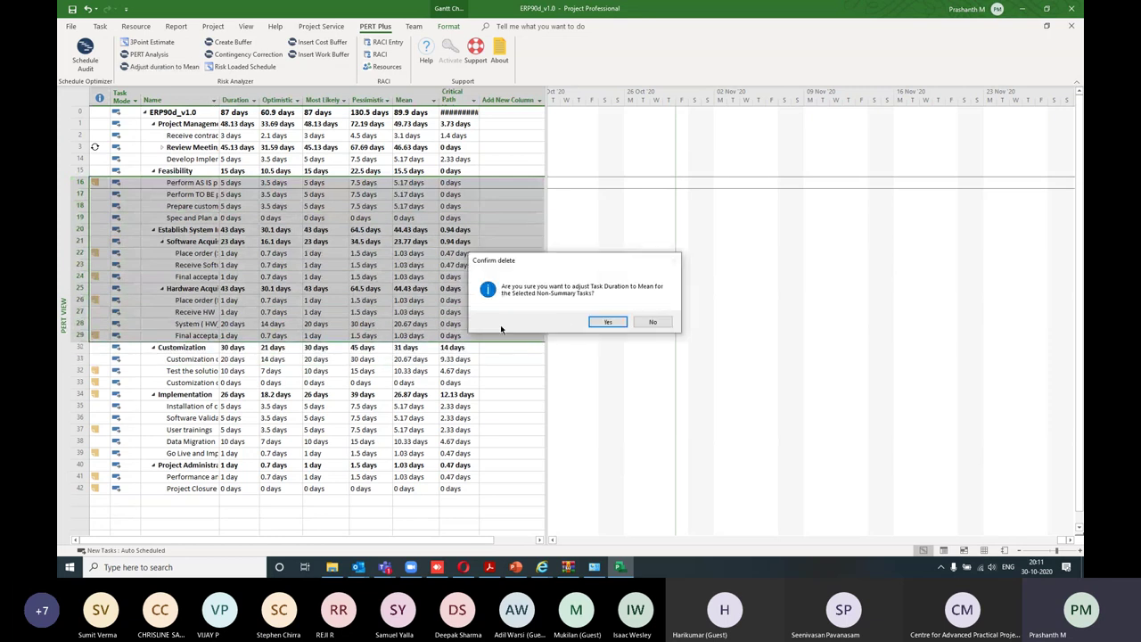
left_click(606, 321)
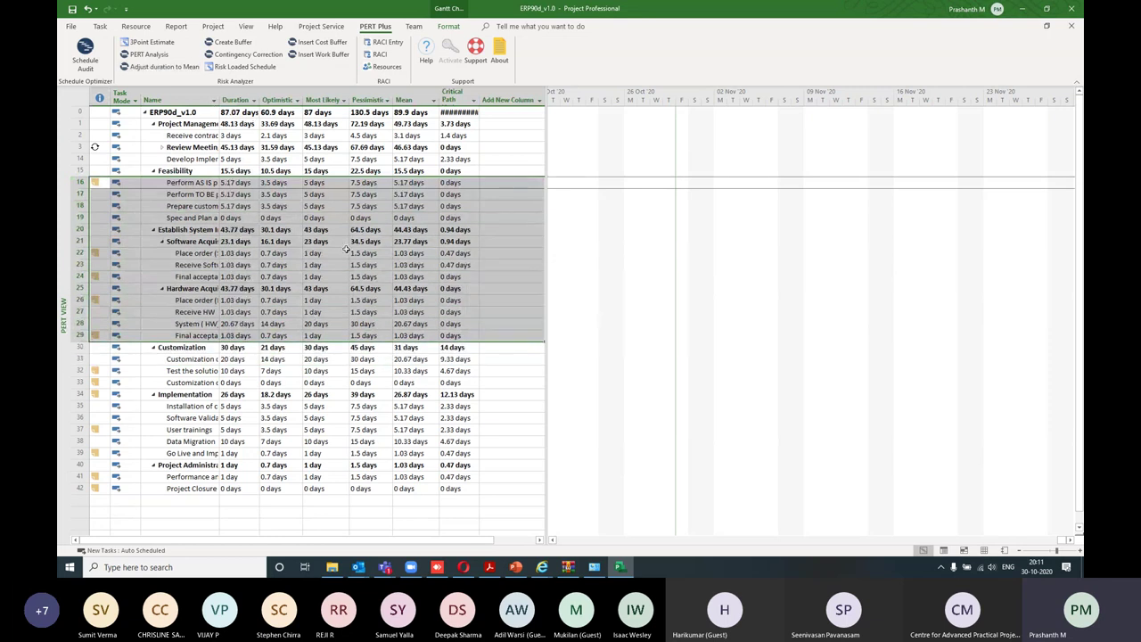
left_click(232, 206)
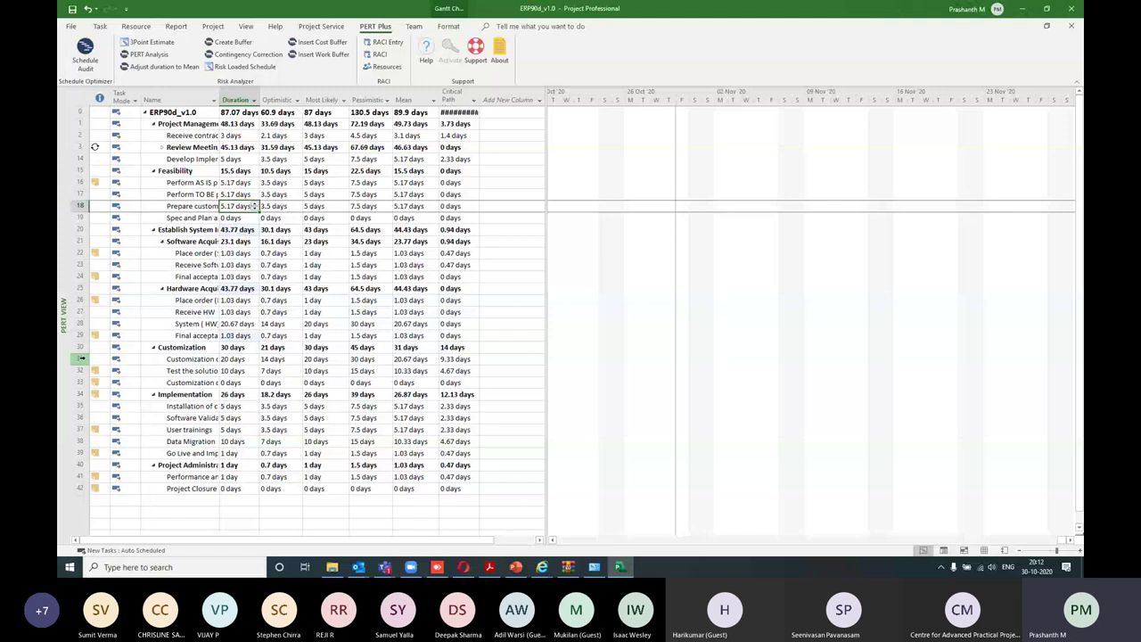
Set rows 31–42 to their PERT mean durations, bringing the project to 88.97 days
left_click_drag(80, 358, 82, 488)
left_click(161, 67)
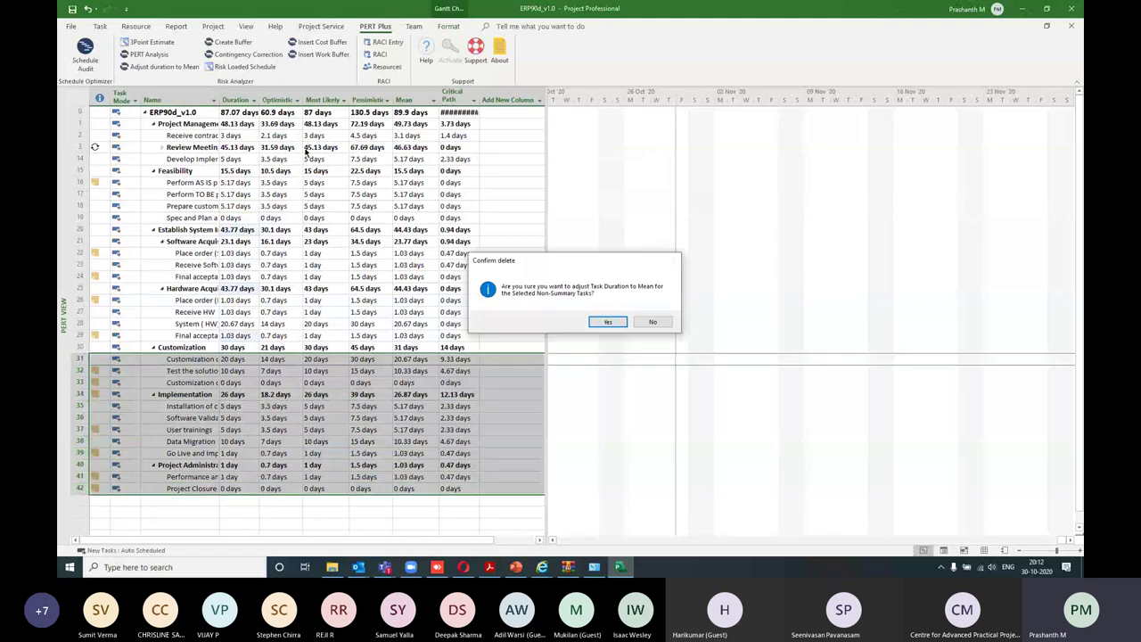
left_click(611, 321)
left_click(236, 394)
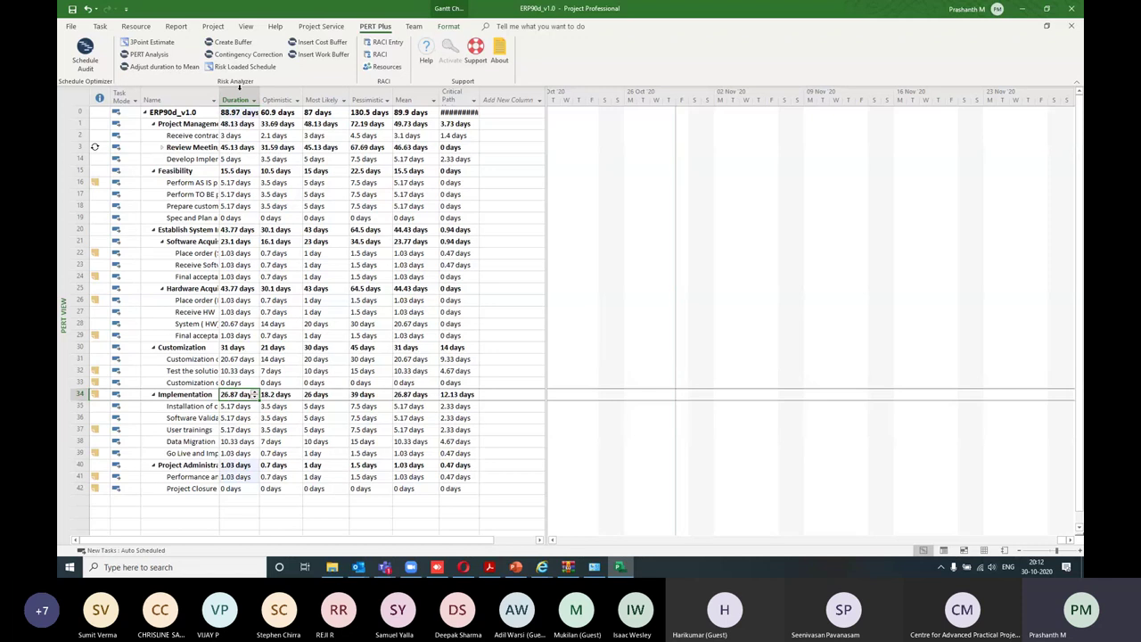
Create a 50% overall-duration buffer, adding a 44.48-day Project Buffer task at row 43
left_click(224, 45)
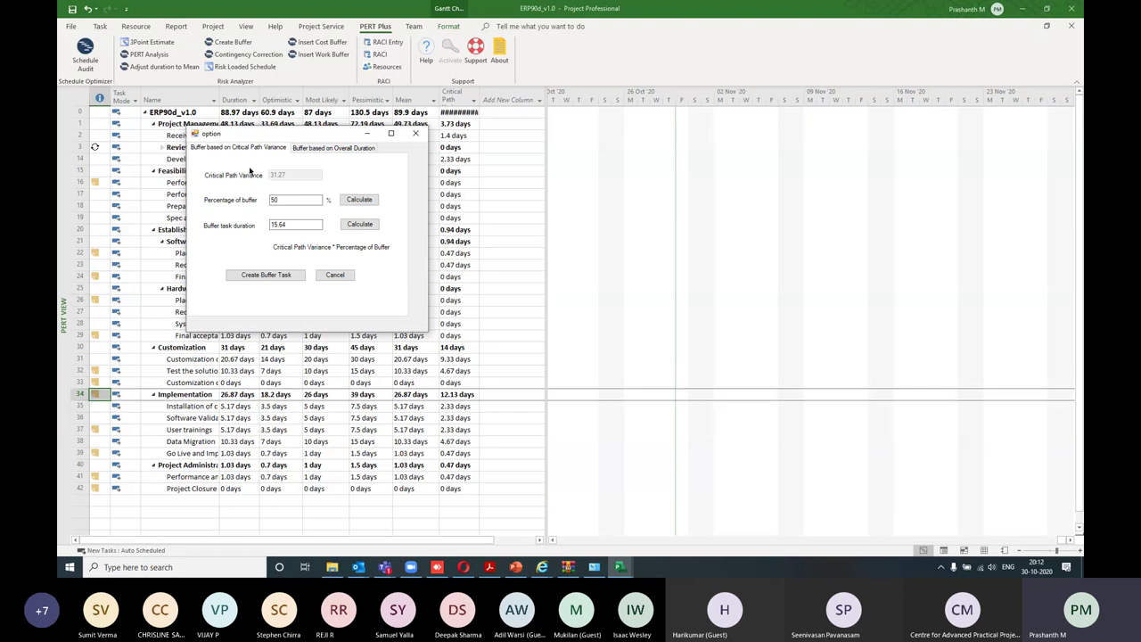
left_click(351, 149)
left_click(267, 150)
left_click(326, 150)
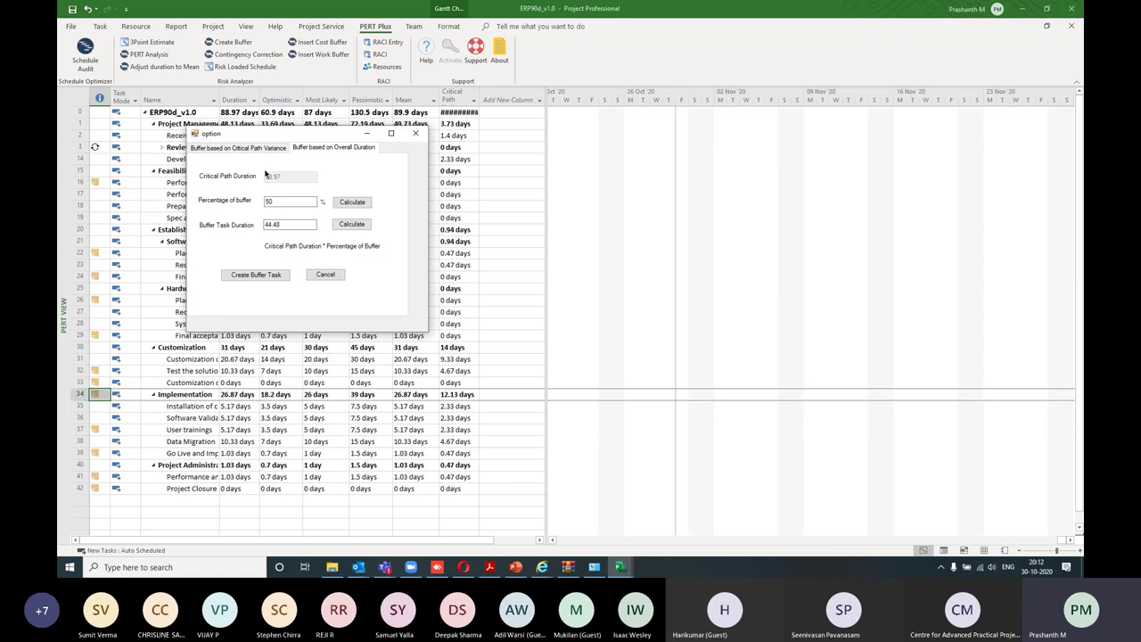
left_click(254, 147)
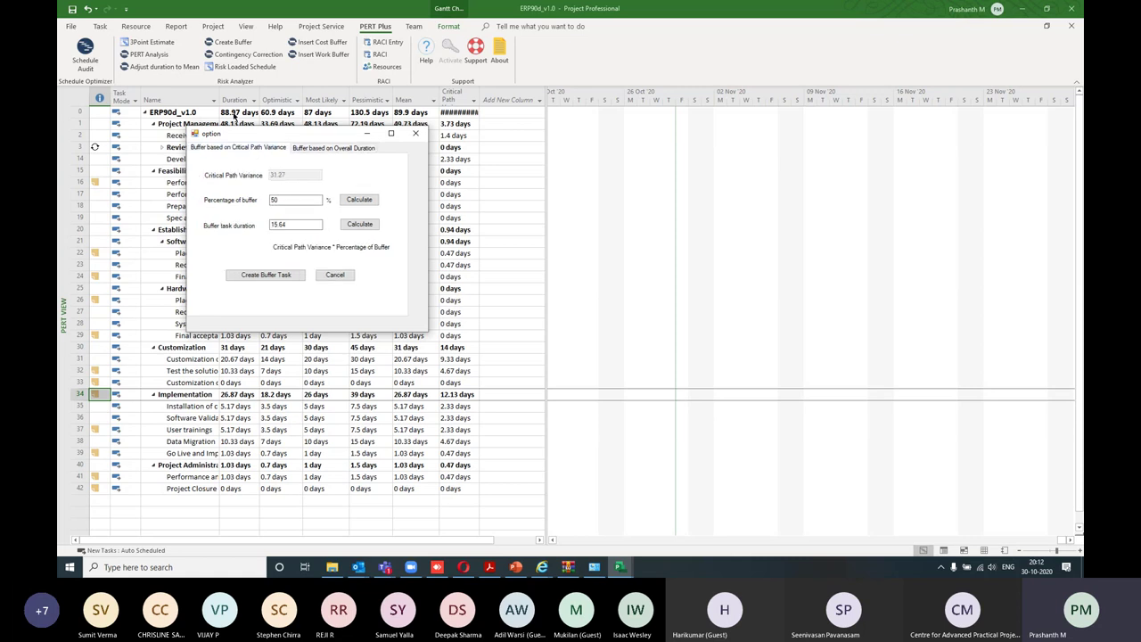
left_click(233, 114)
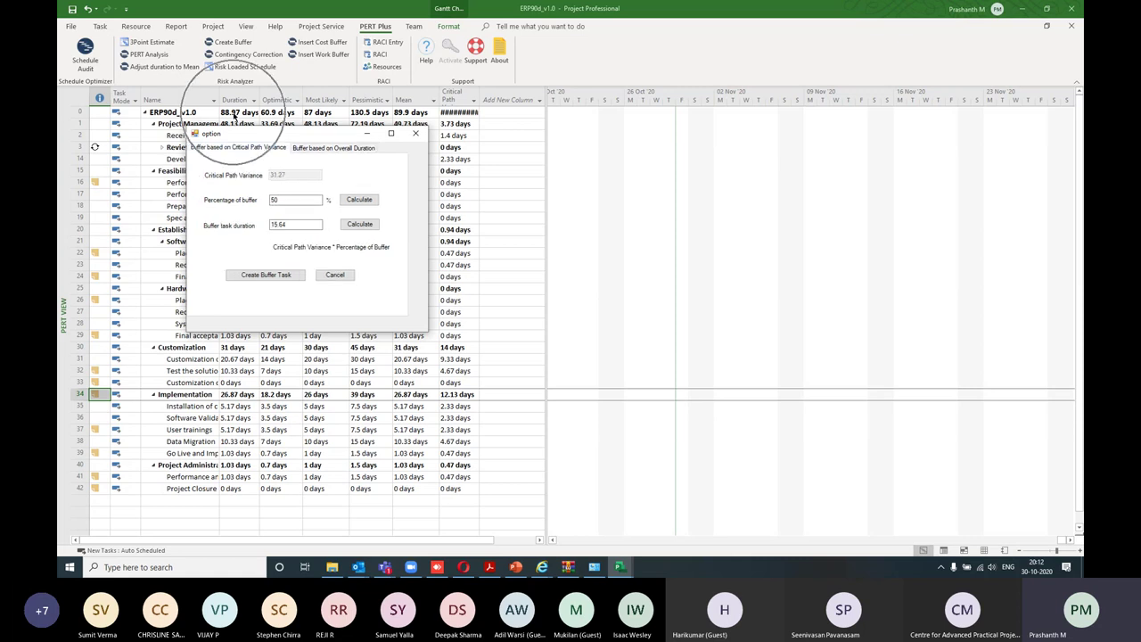
left_click(352, 148)
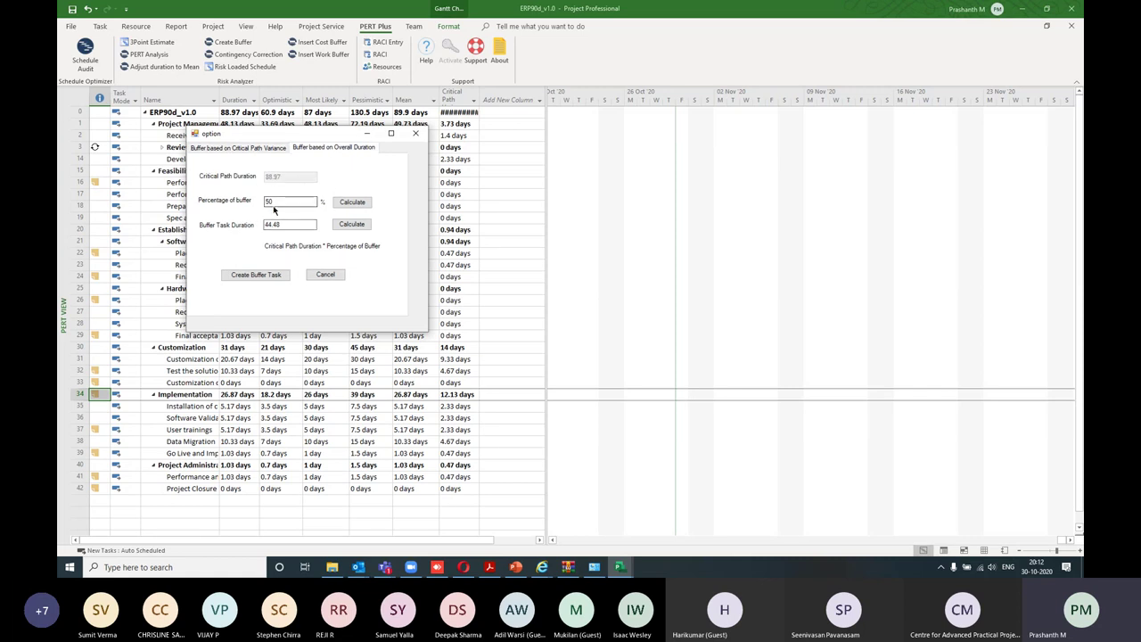
left_click(259, 275)
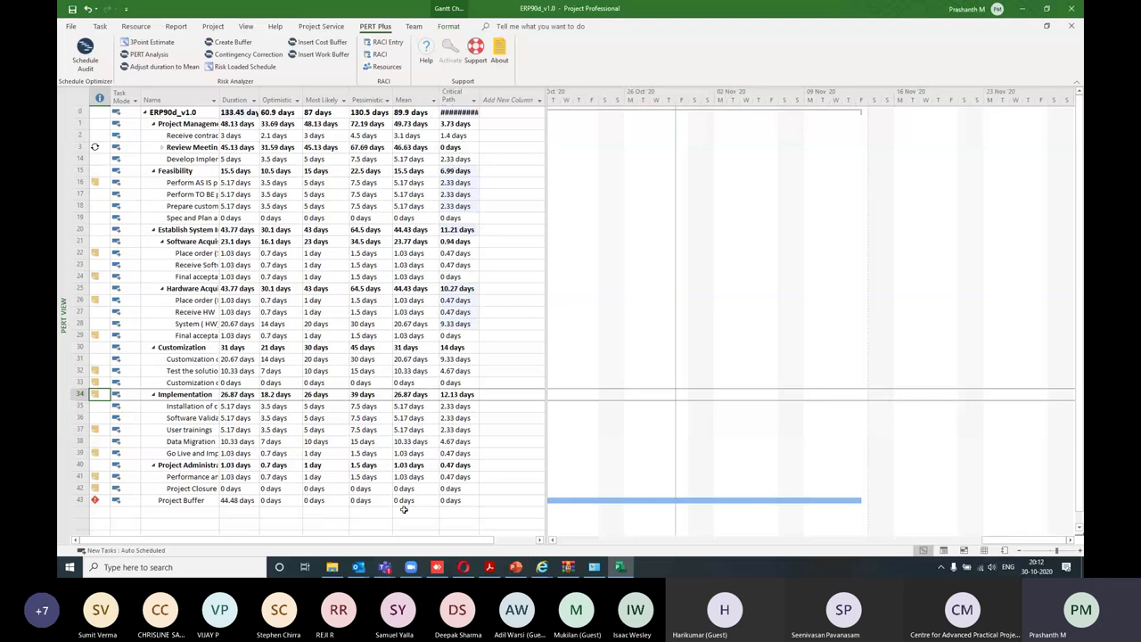
left_click(187, 500)
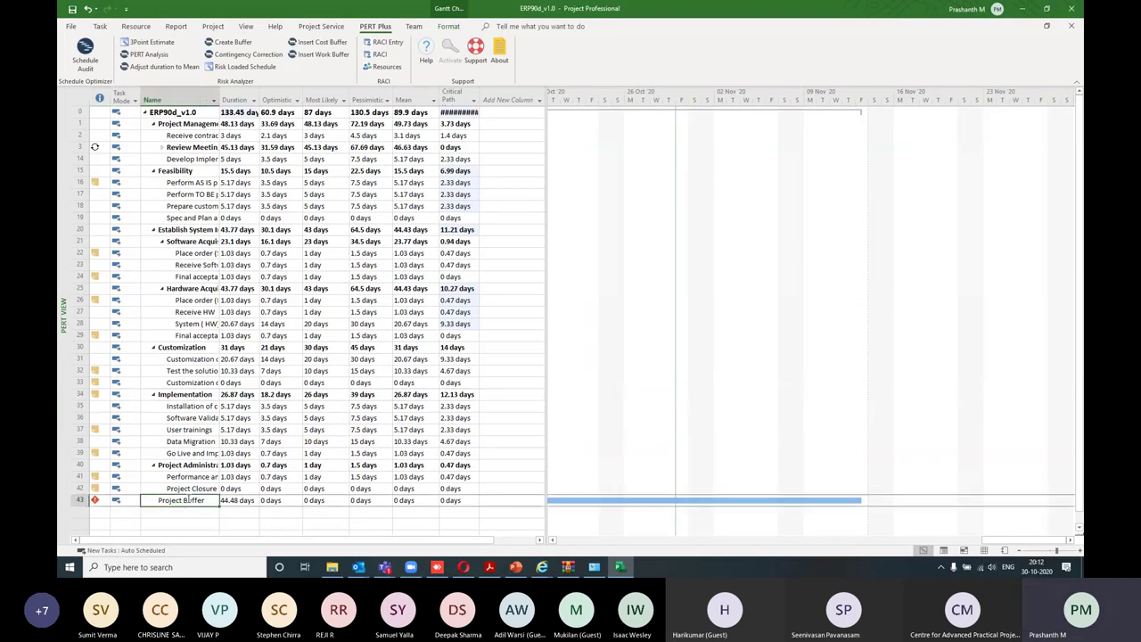
Fit the entire project in view and change row 14's development task to 10 days
left_click(246, 26)
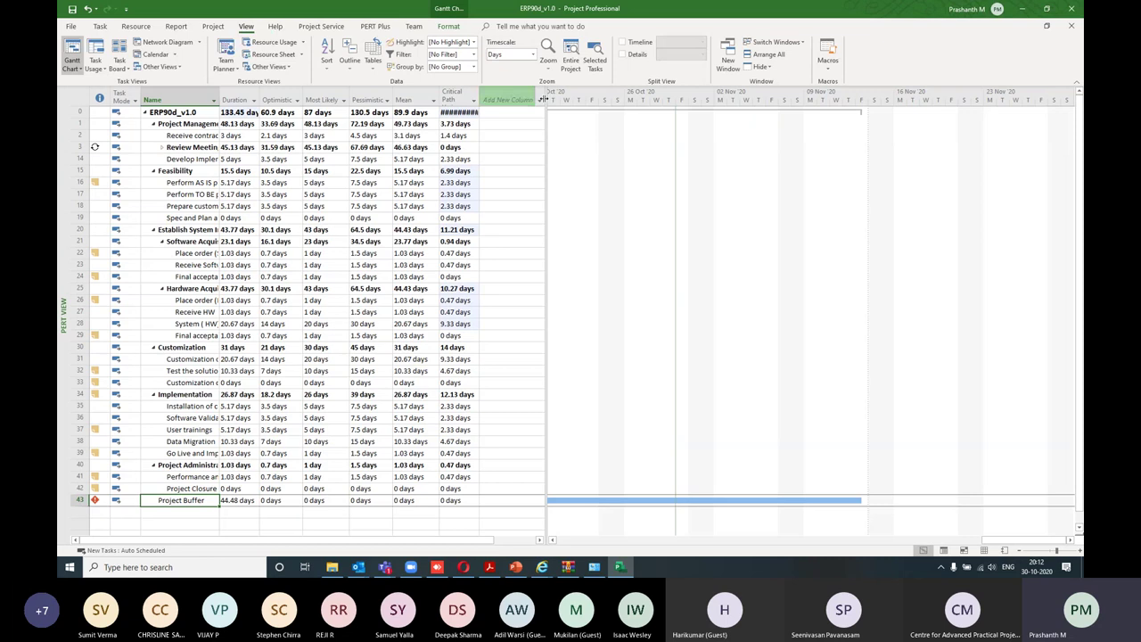
left_click(570, 58)
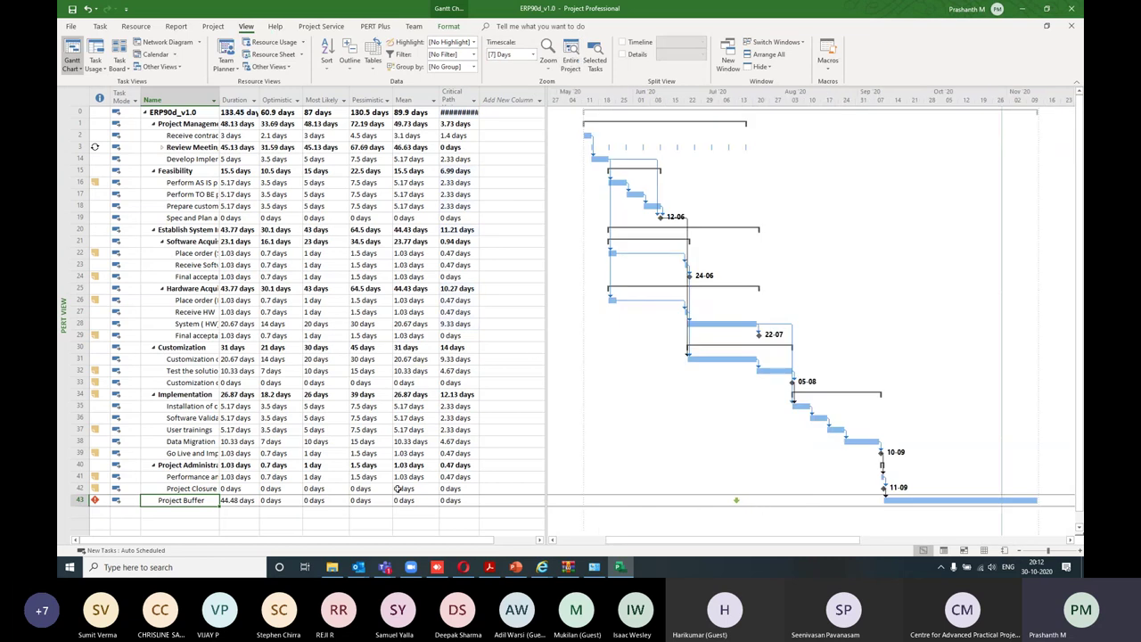
mouse_move(95, 500)
left_click(187, 159)
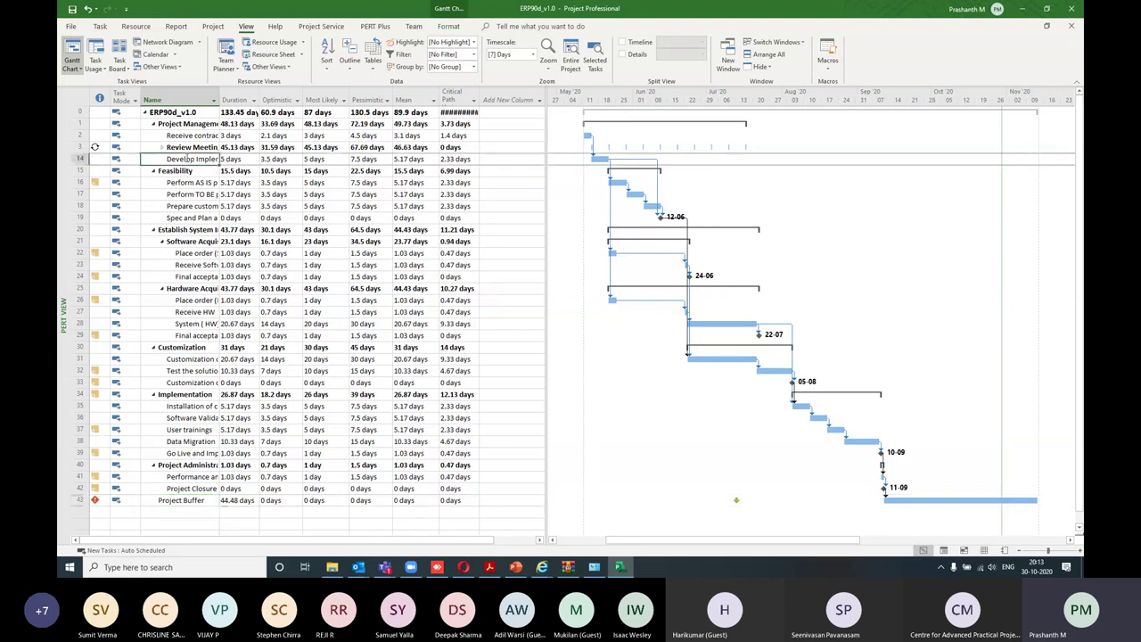
left_click(241, 158)
type("10")
key("Return")
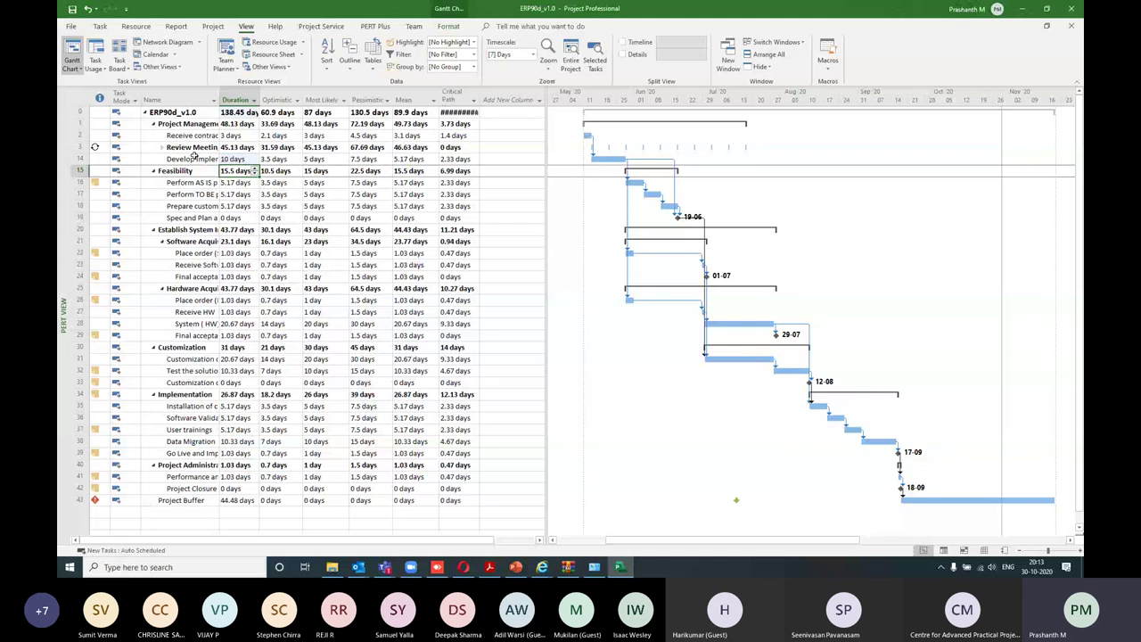
Apply Contingency Correction to the Project Buffer, reducing it to 0 days despite the insufficient-buffer warning
left_click(181, 500)
left_click(367, 27)
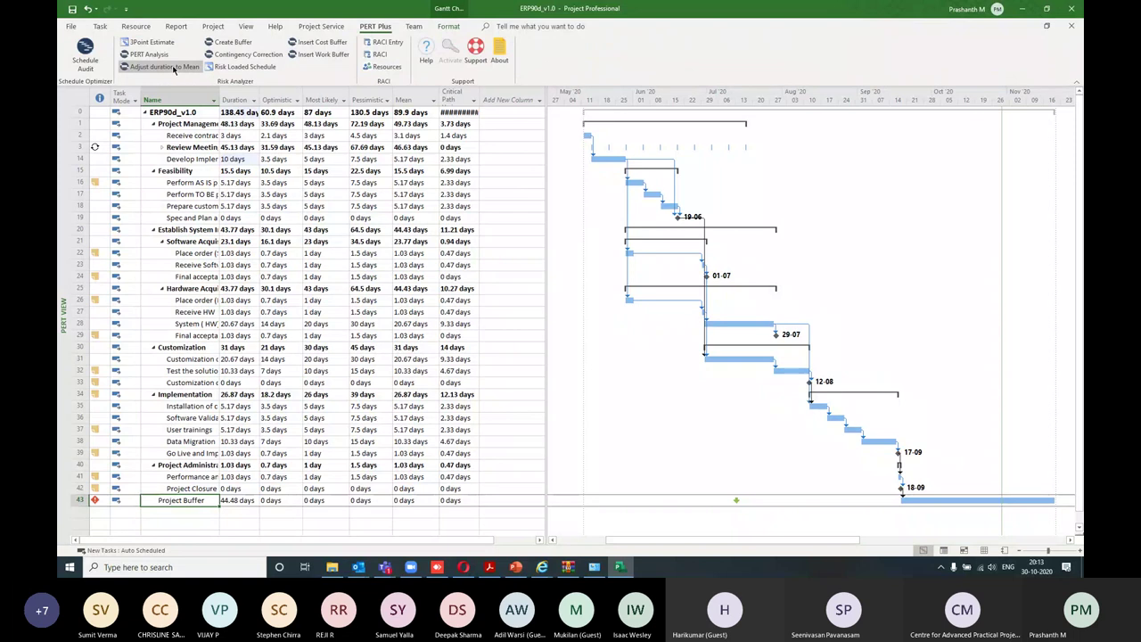
left_click(236, 55)
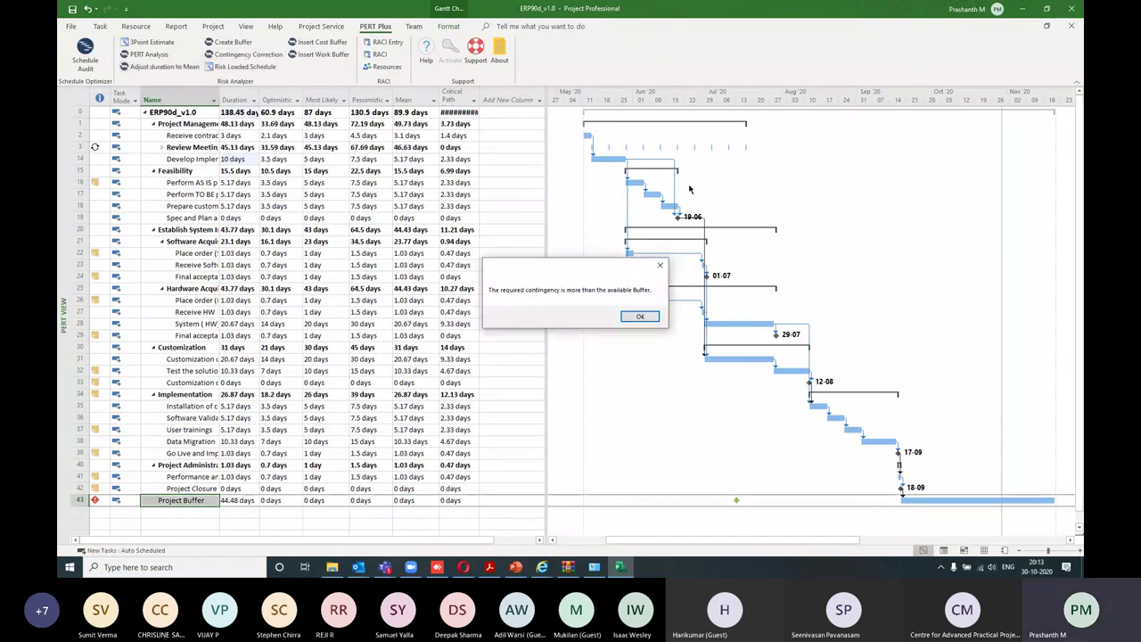
left_click(640, 317)
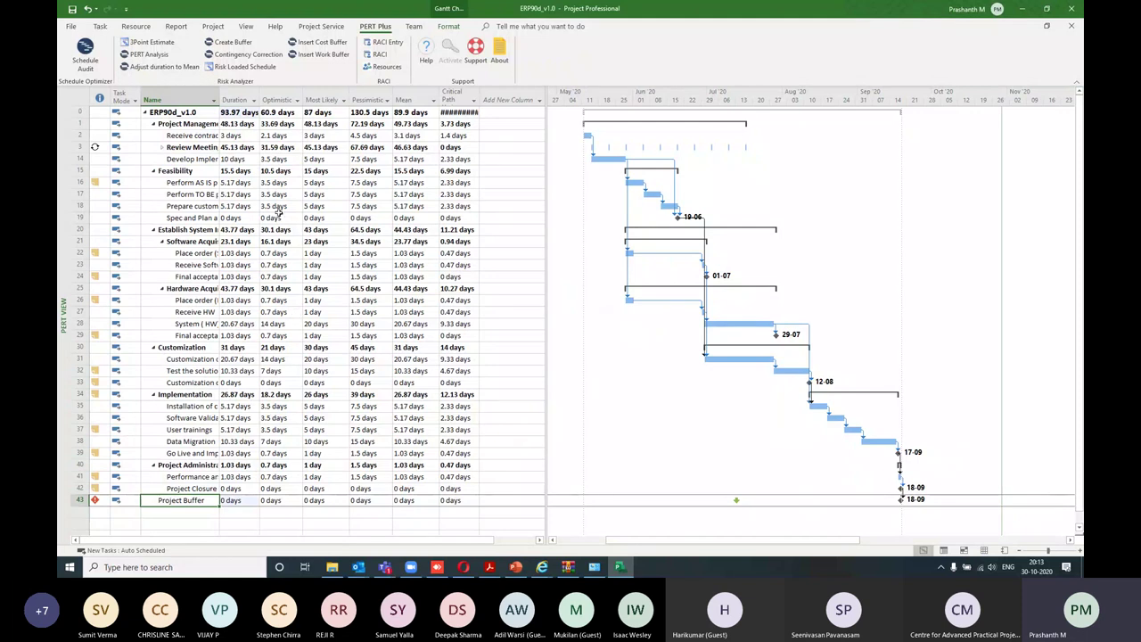
scroll(252, 197, "down", 3)
scroll(252, 204, "up", 3)
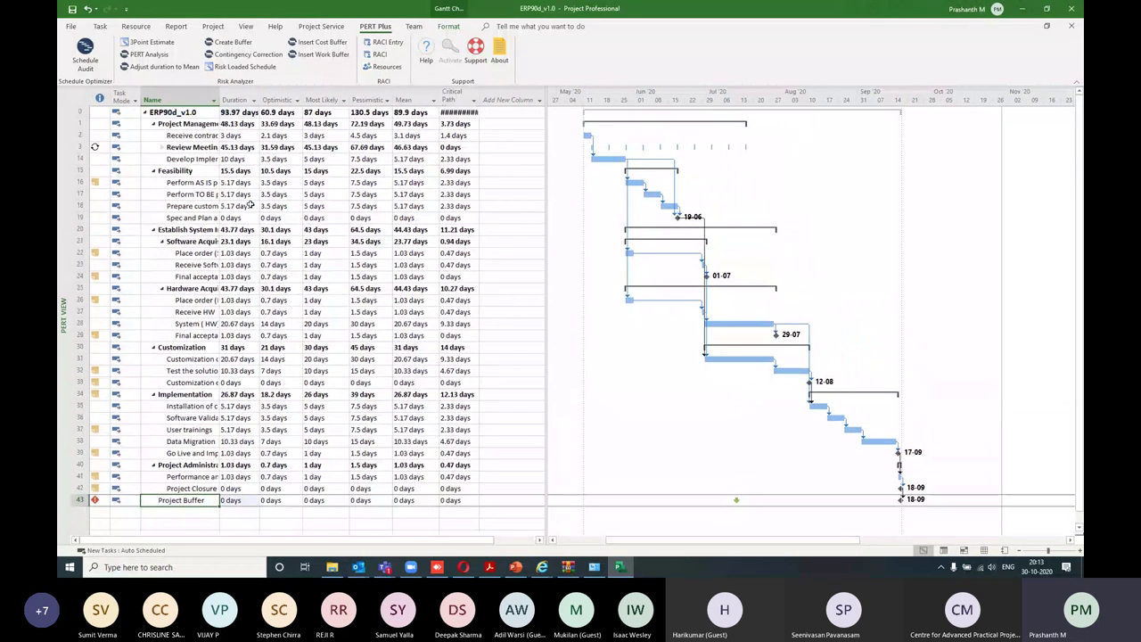
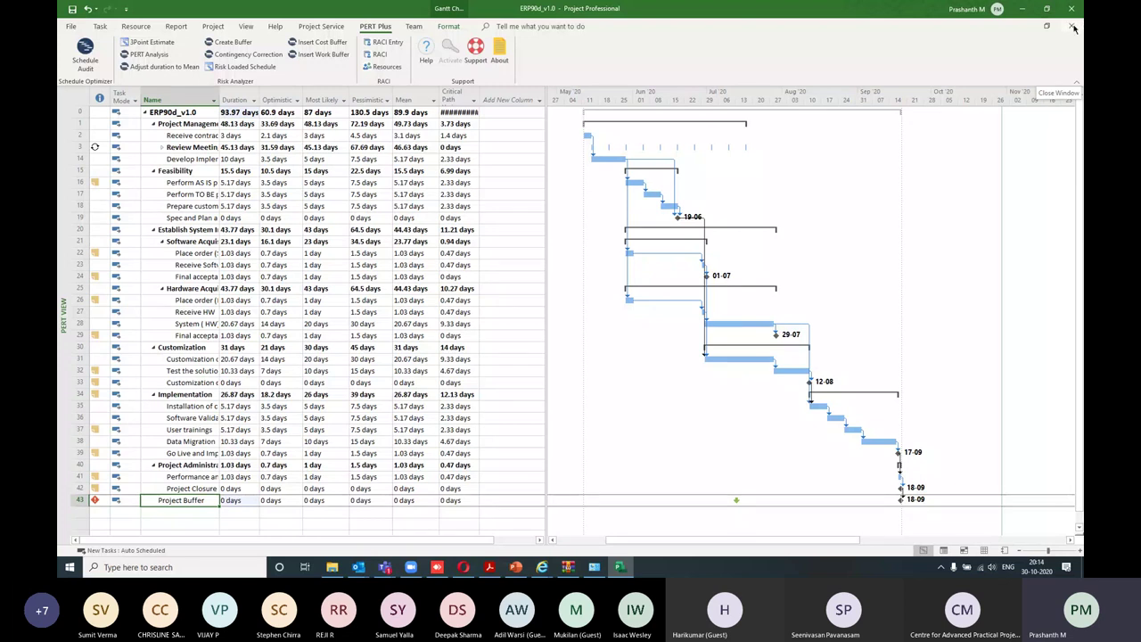
Close ERP90d_v1.0 without saving, exit Project Professional, and return to Project Center
left_click(1073, 26)
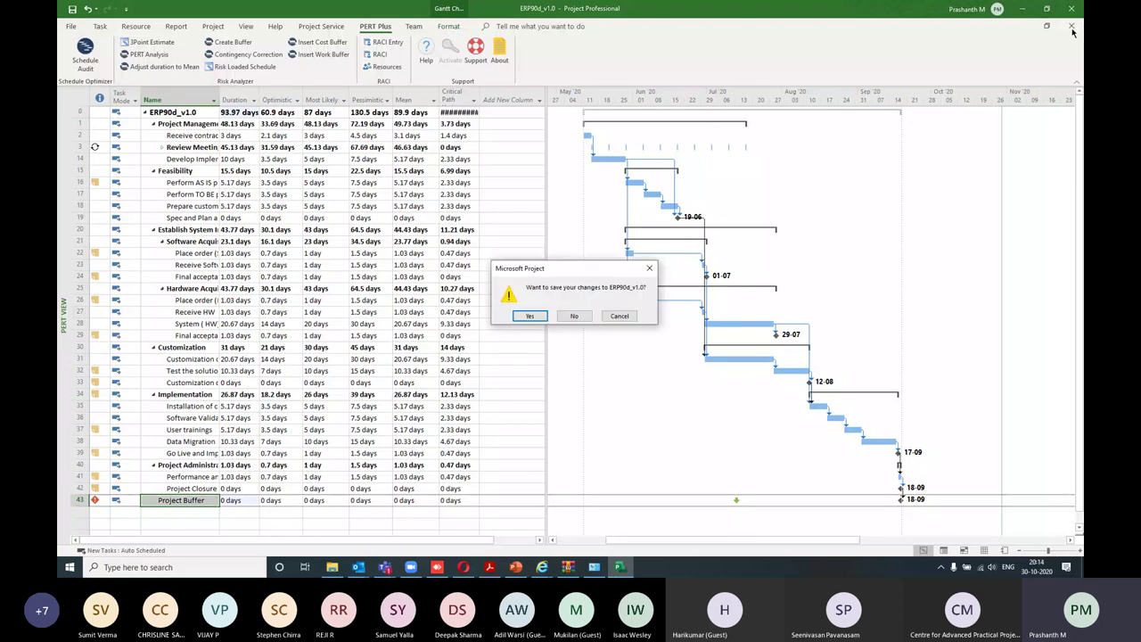
left_click(575, 316)
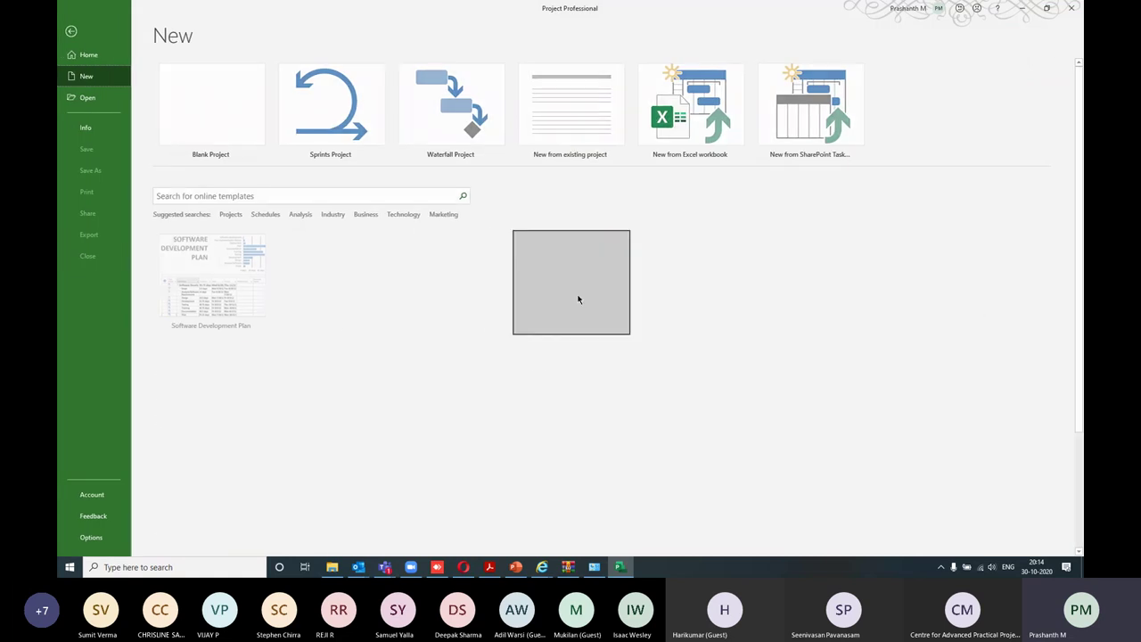
left_click(1071, 8)
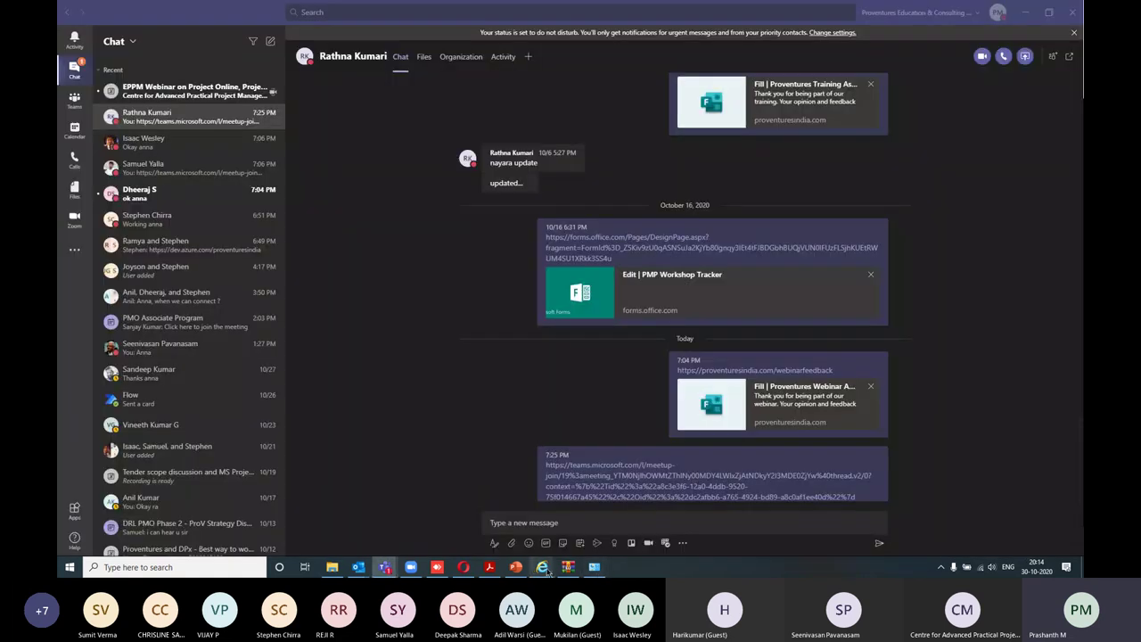
mouse_move(542, 567)
left_click(483, 526)
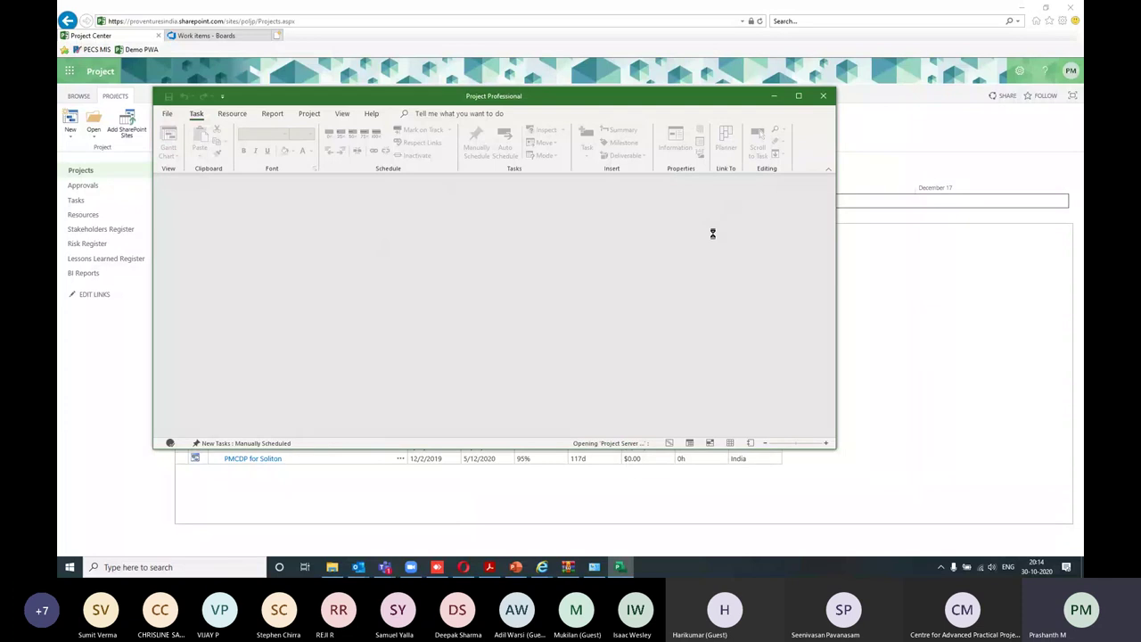
Resolve the name conflicts by keeping renamed copies Stakeholder View1 and S&summary1
left_click(566, 312)
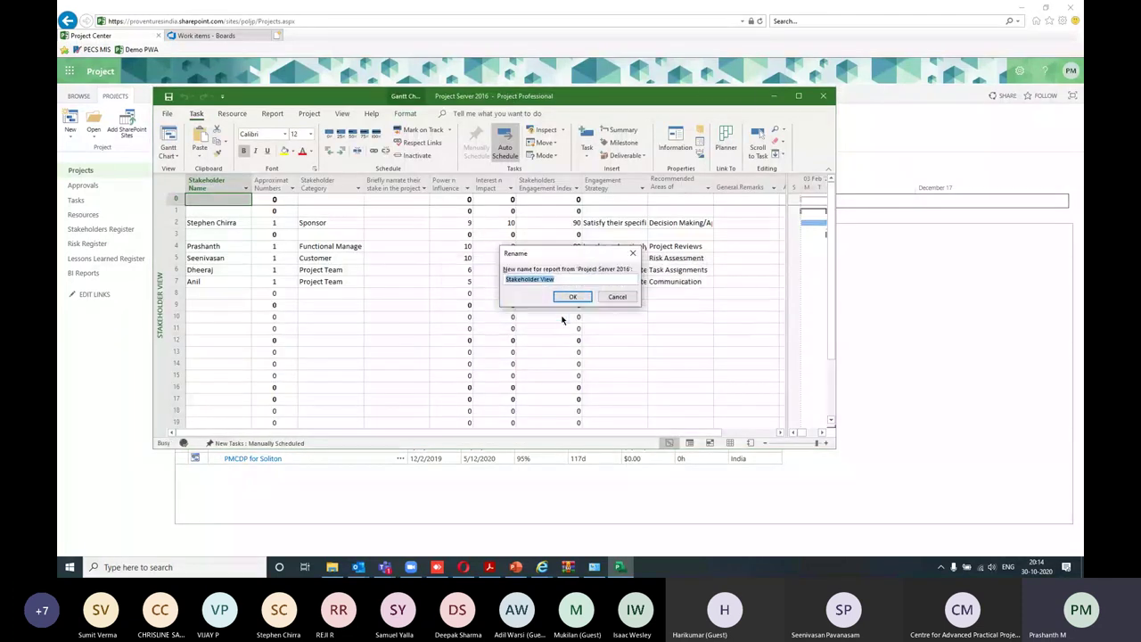
left_click(572, 297)
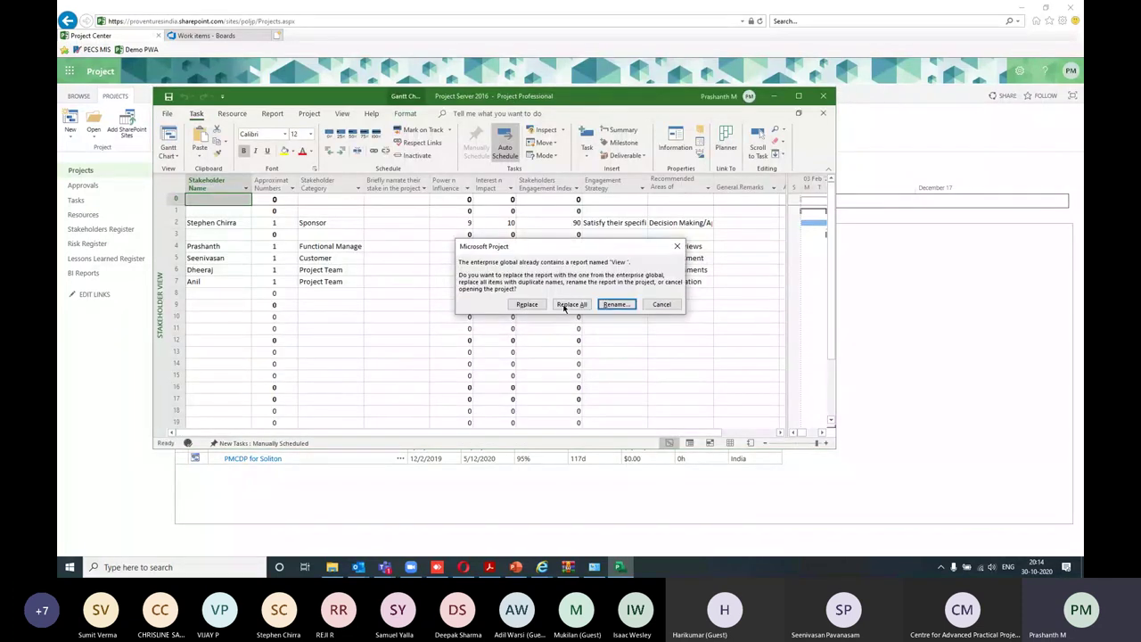
left_click(568, 305)
left_click(561, 313)
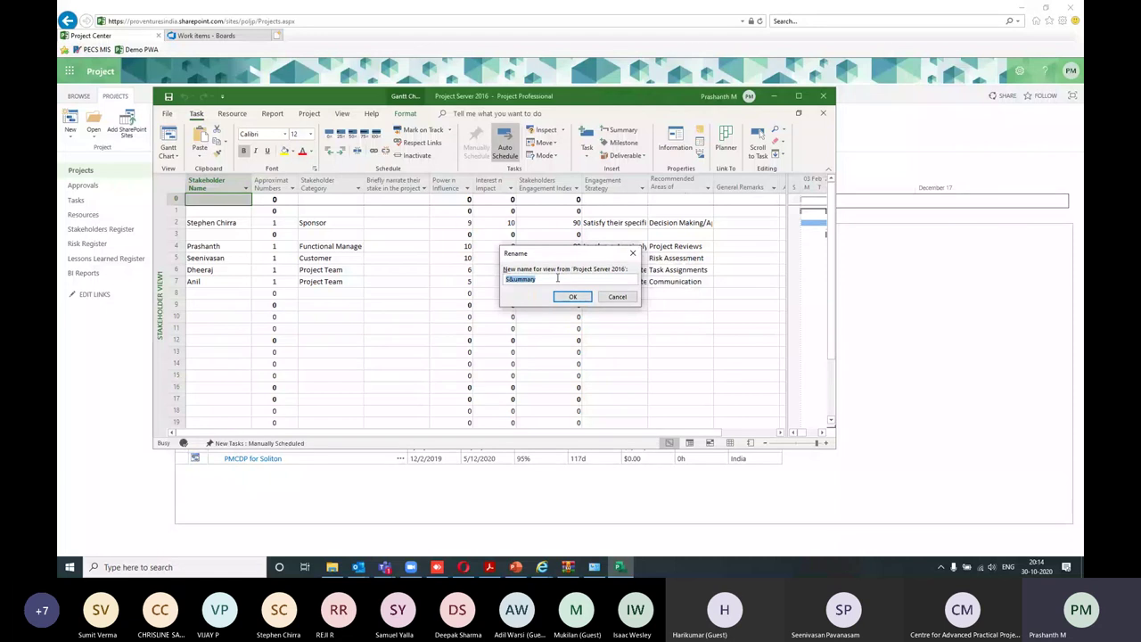
left_click(551, 278)
type("1")
left_click(574, 297)
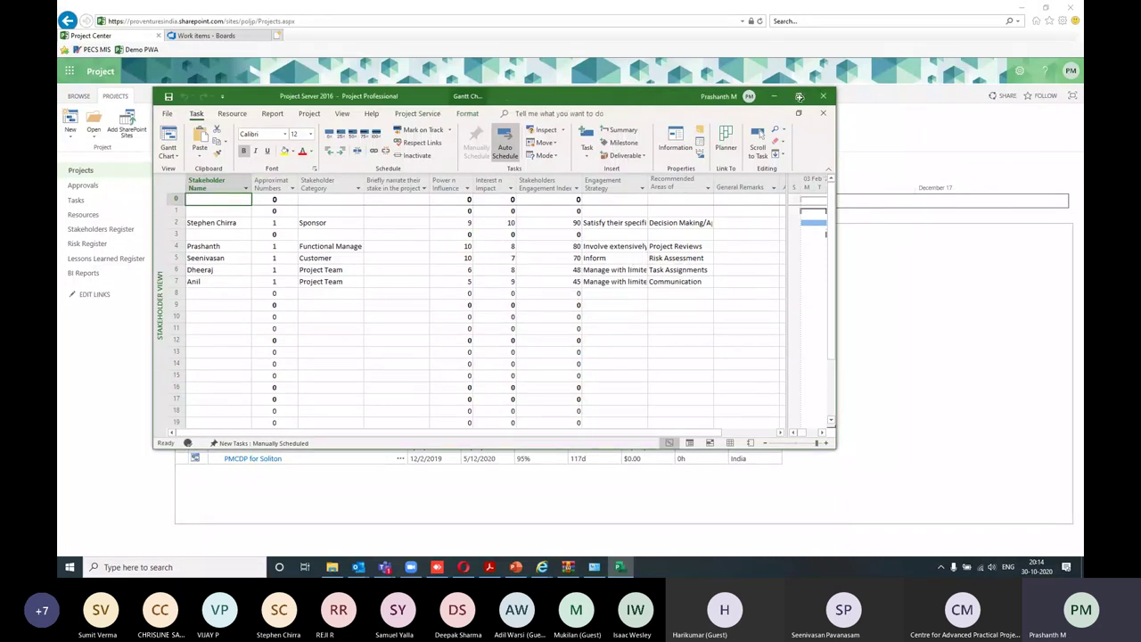
Maximize the window, inspect the Engagement Strategy cells and bring up the views list
left_click(798, 96)
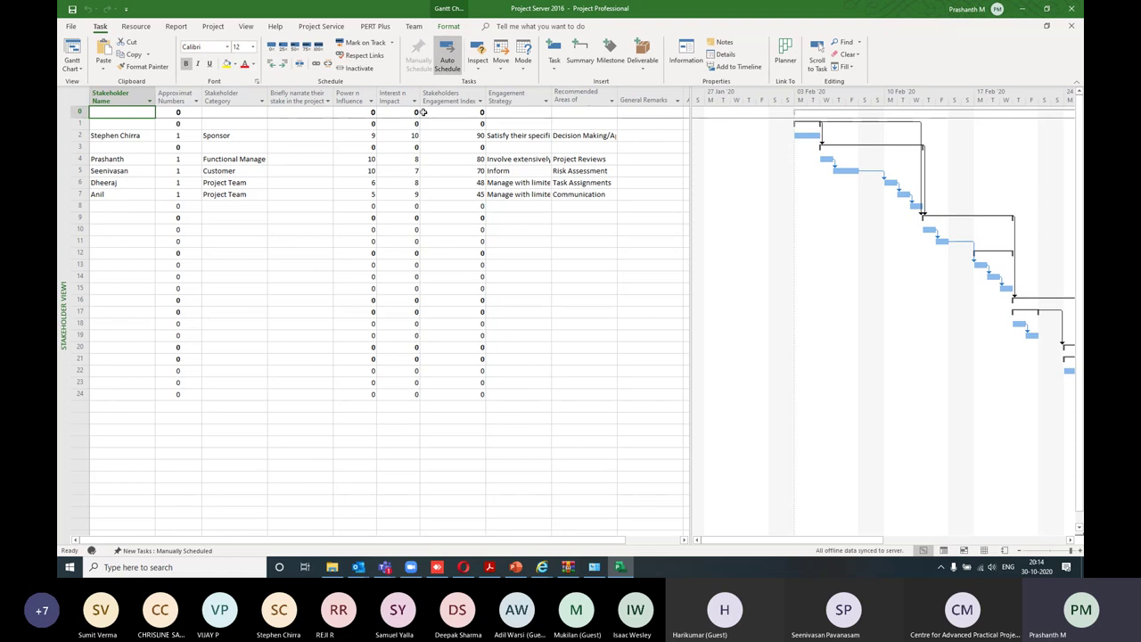
left_click(537, 135)
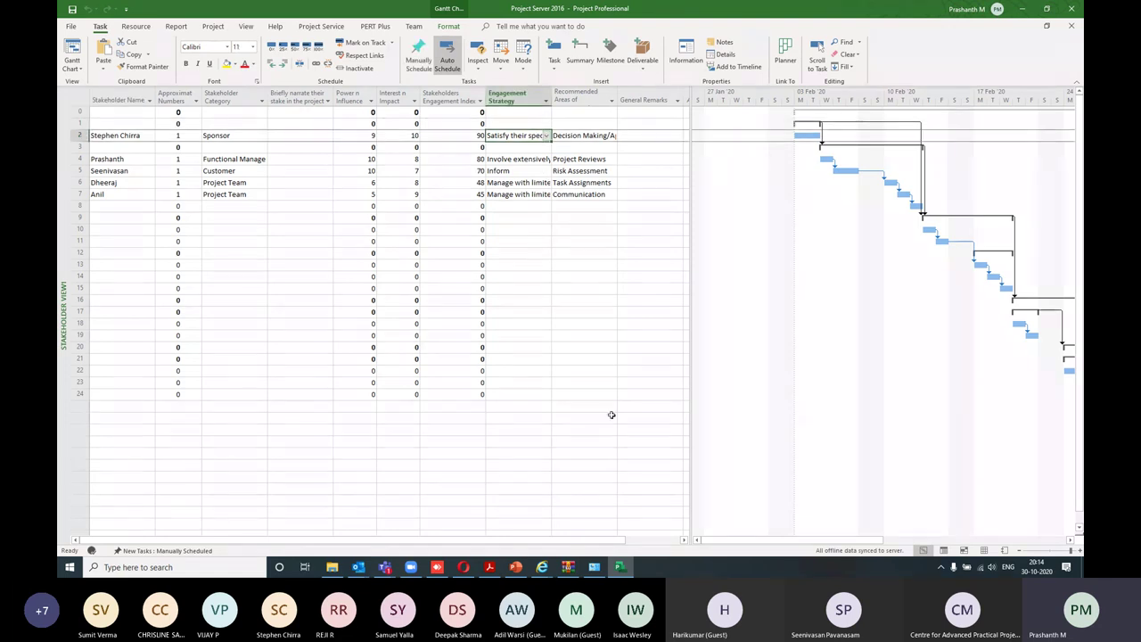
left_click_drag(511, 533, 509, 538)
scroll(513, 357, "up", 4)
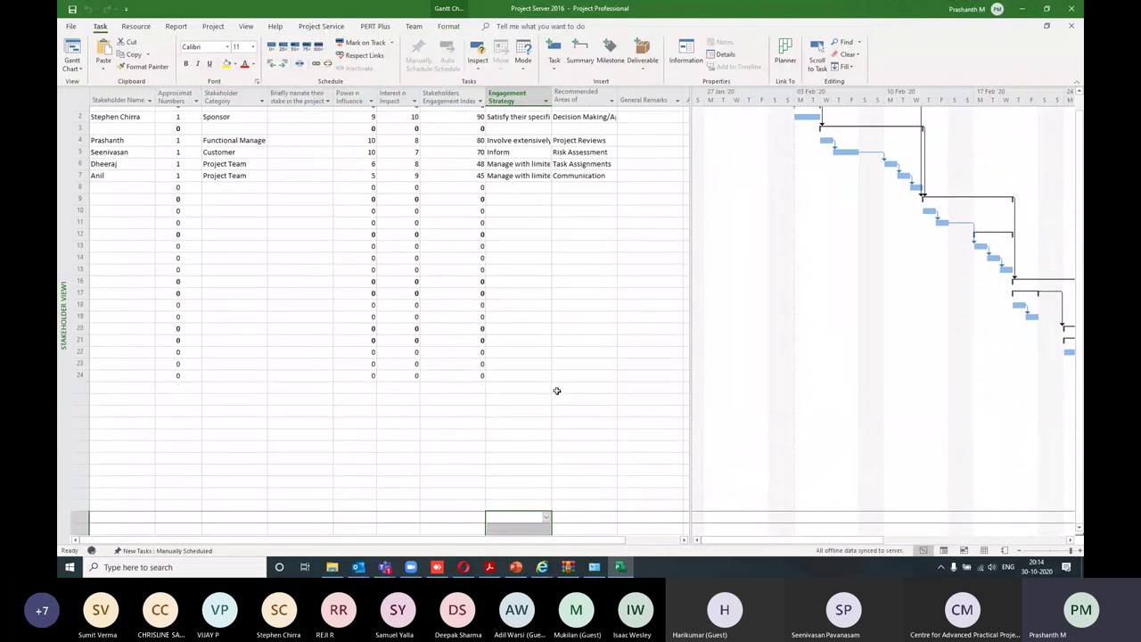
left_click(521, 276)
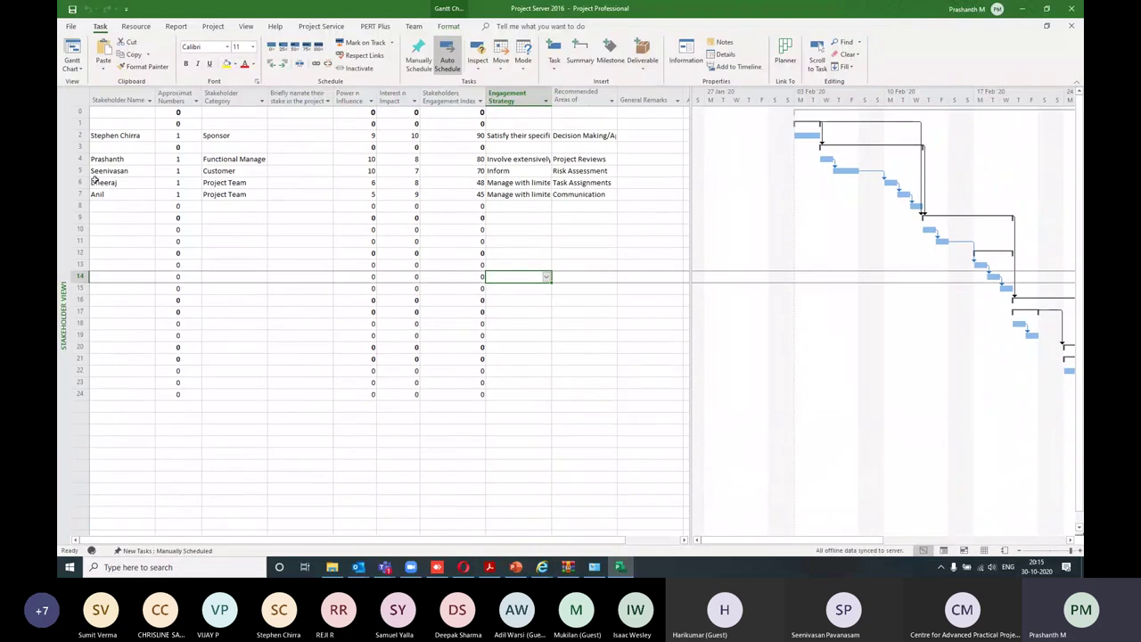
right_click(66, 274)
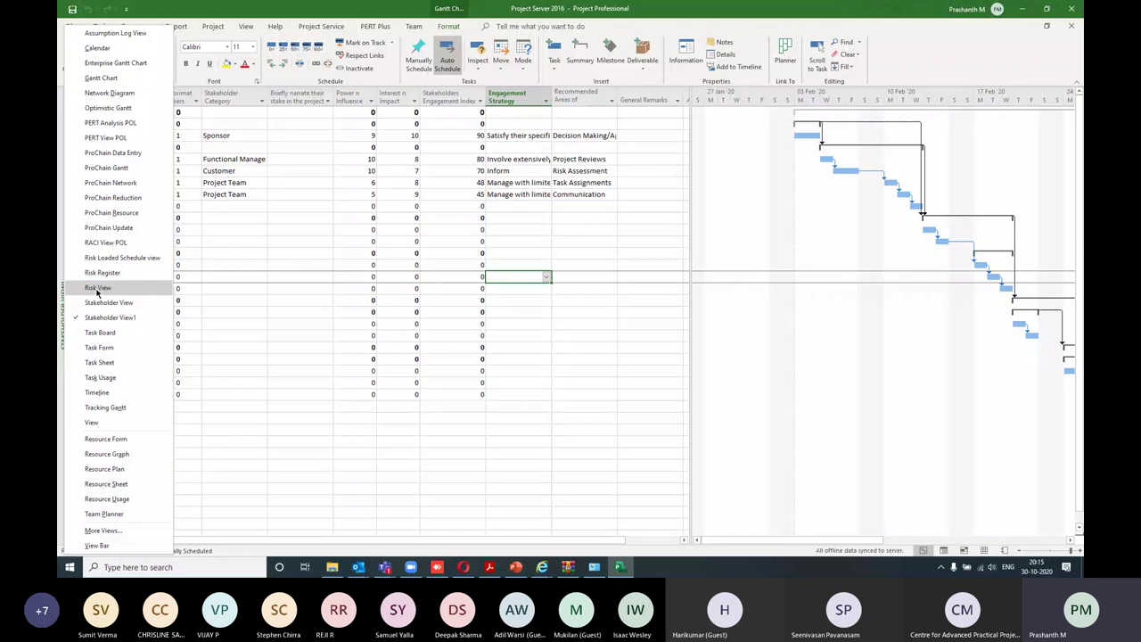
Switch to the Risk View and check the Proper installation risk's Scope category
left_click(98, 287)
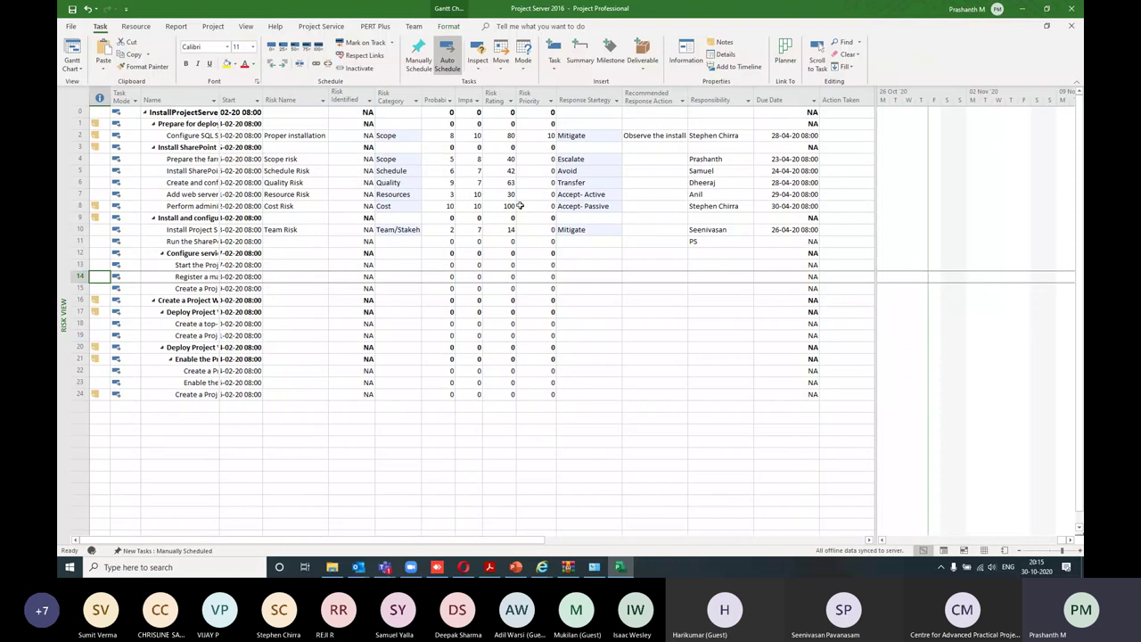
left_click(307, 135)
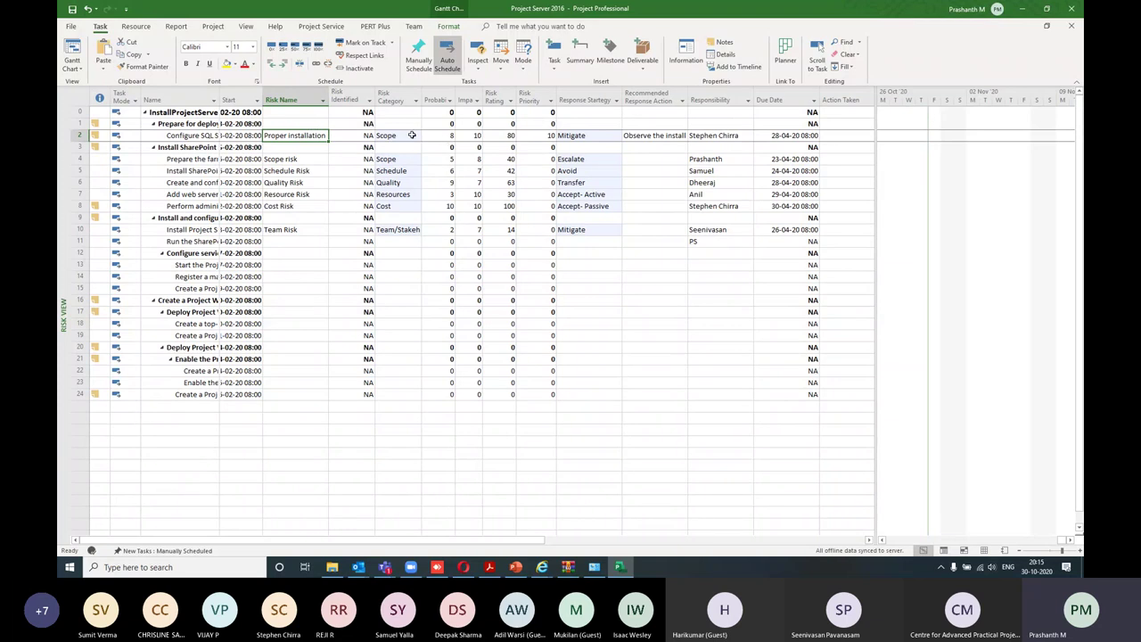
left_click(405, 139)
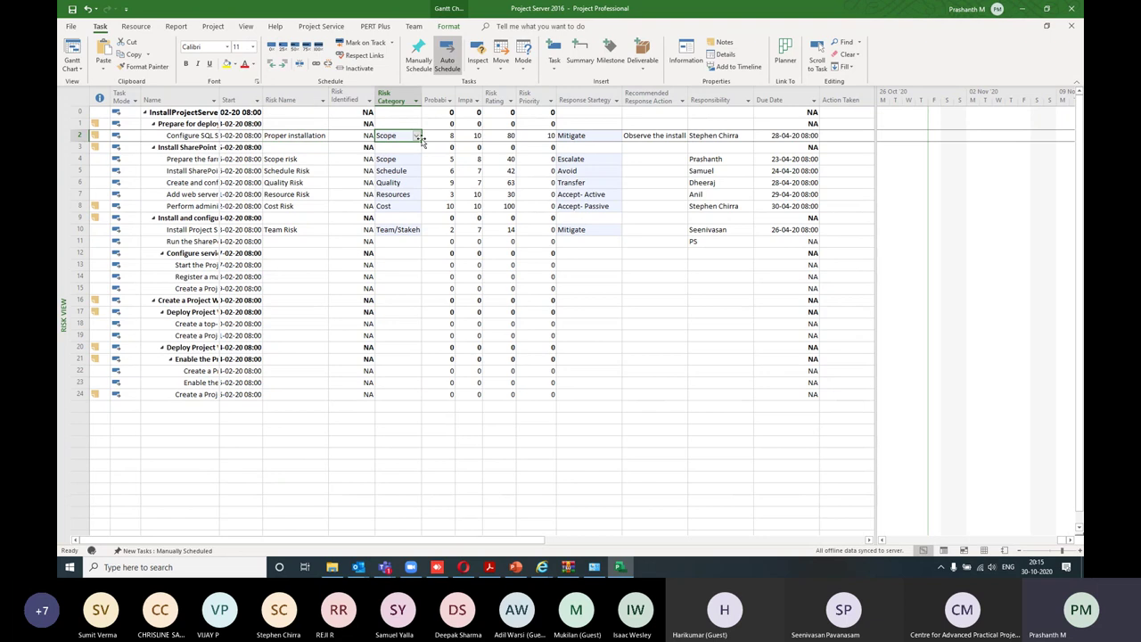
left_click(417, 136)
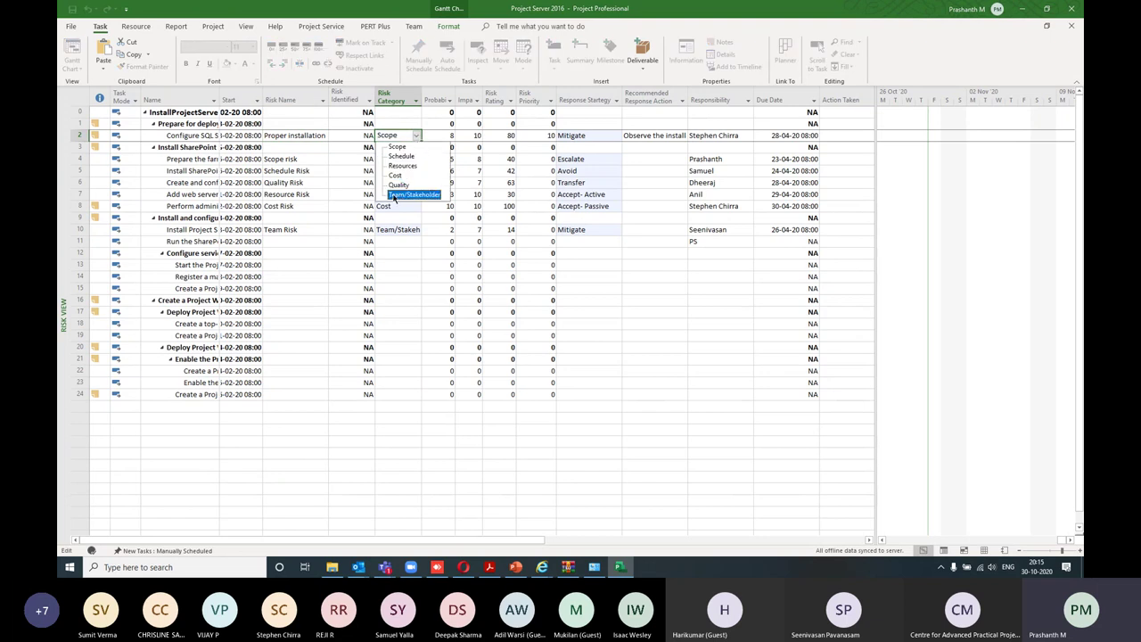
left_click(441, 136)
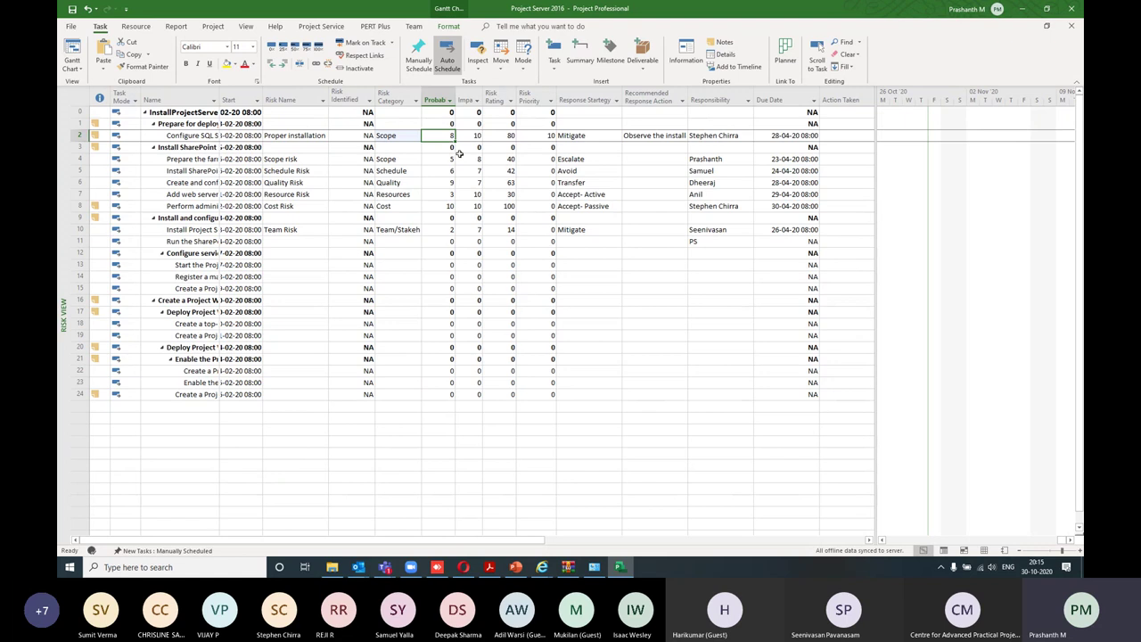
Review its probability, impact, rating 80, priority, Mitigate strategy, action, owner and due date
left_click(462, 136)
left_click(505, 134)
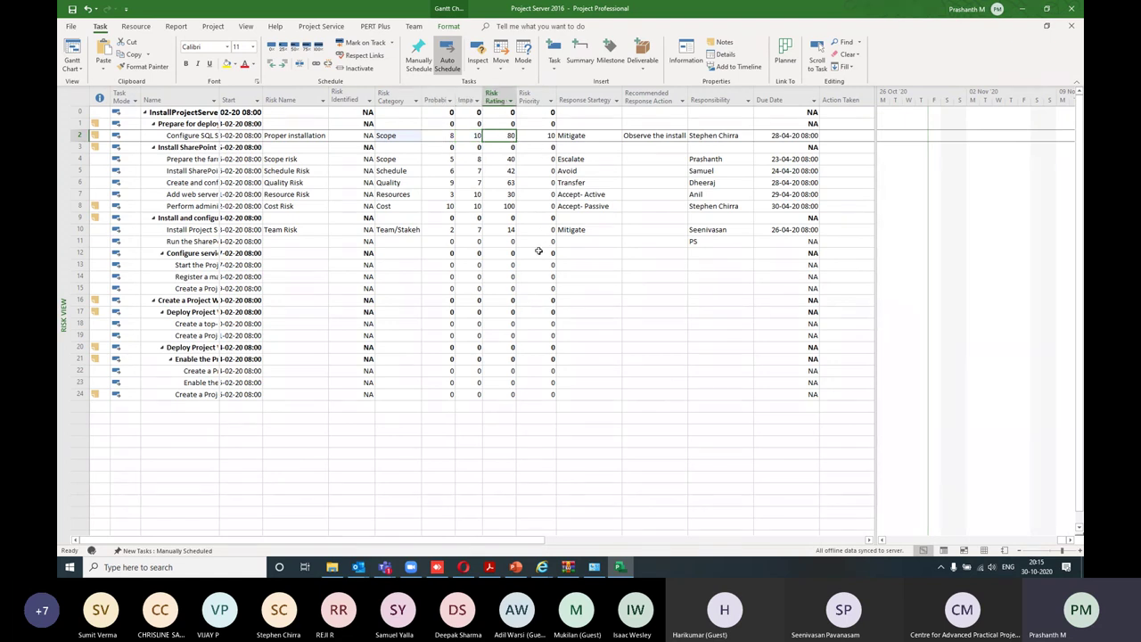
left_click(549, 136)
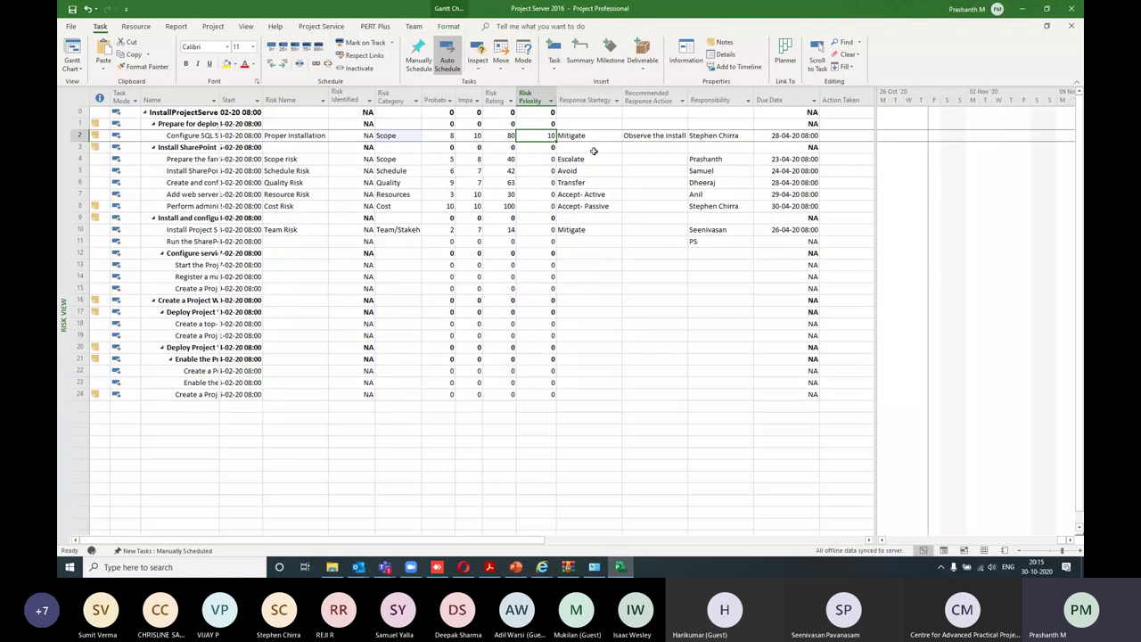
left_click(575, 135)
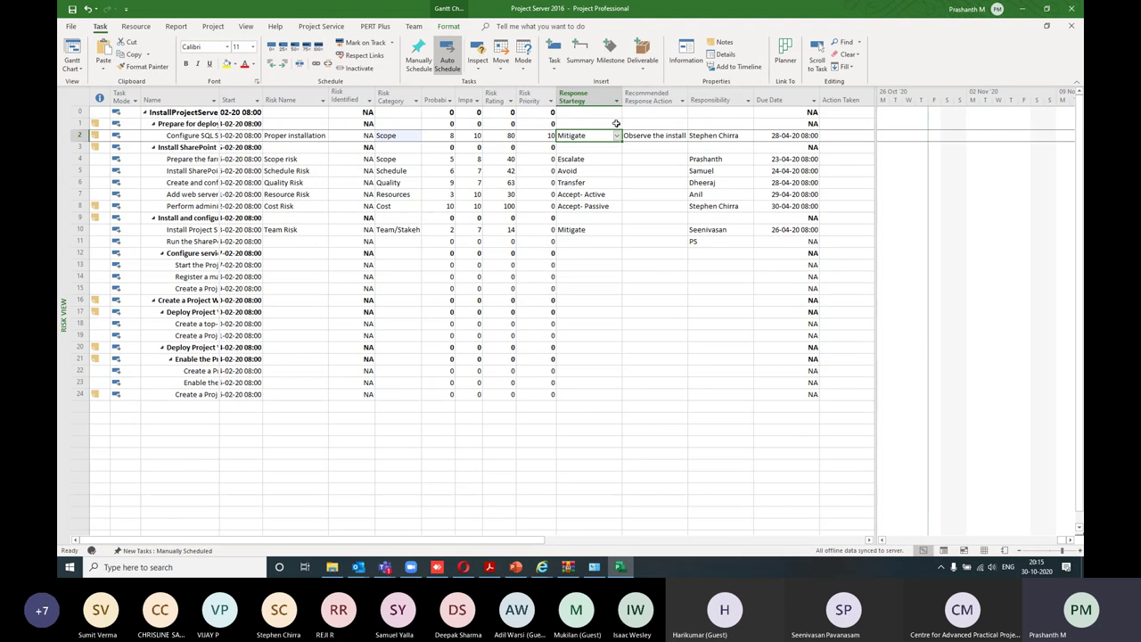
left_click(660, 136)
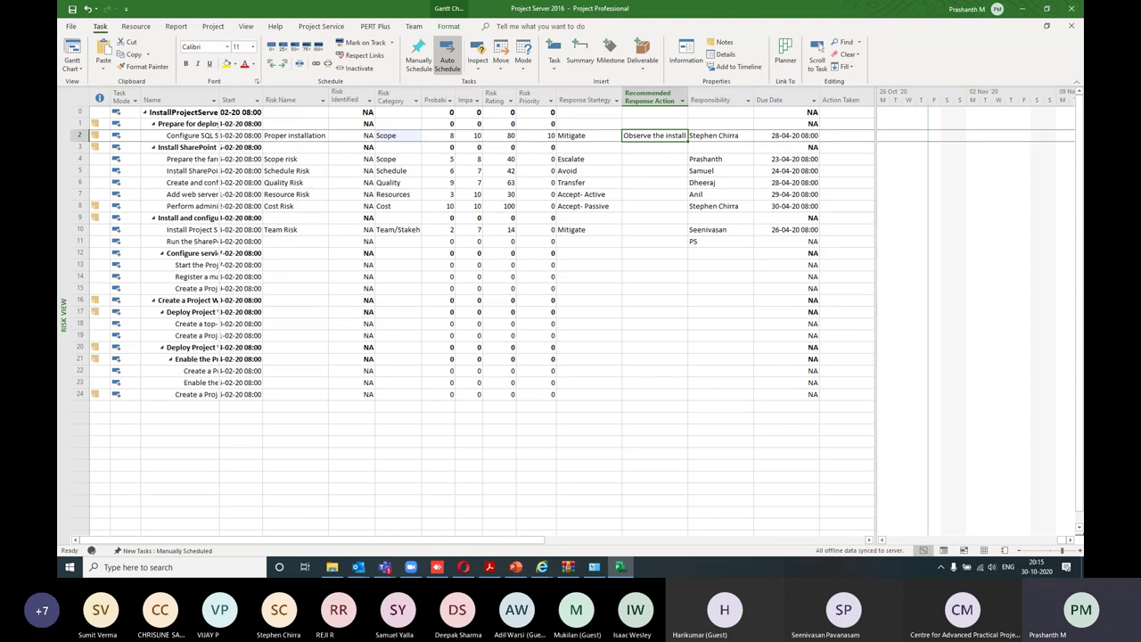
left_click(709, 137)
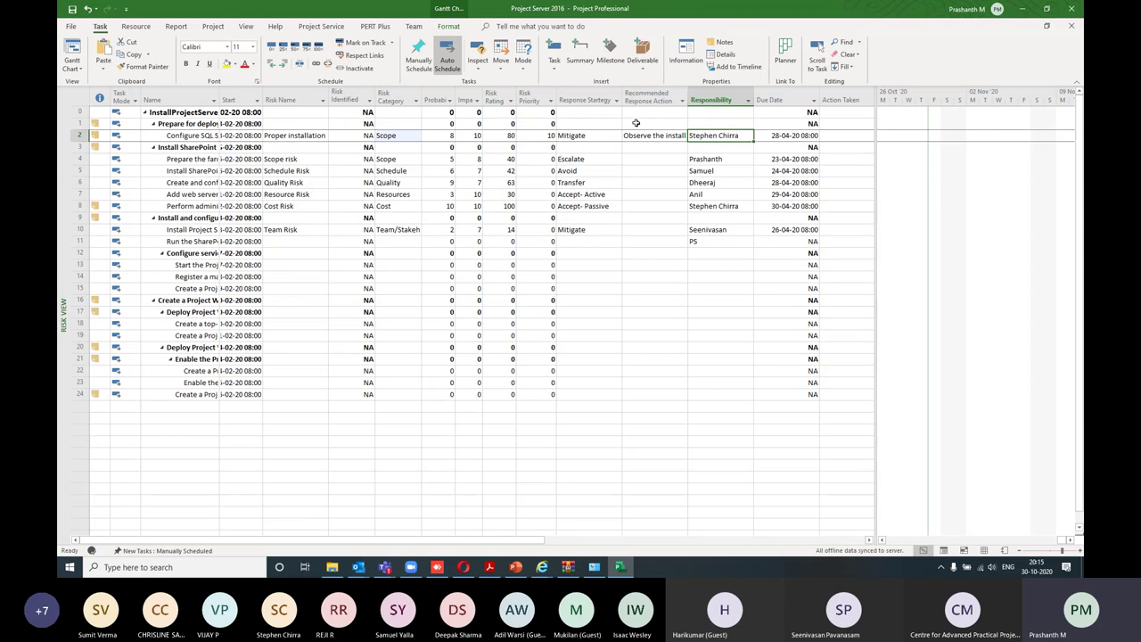
left_click(776, 137)
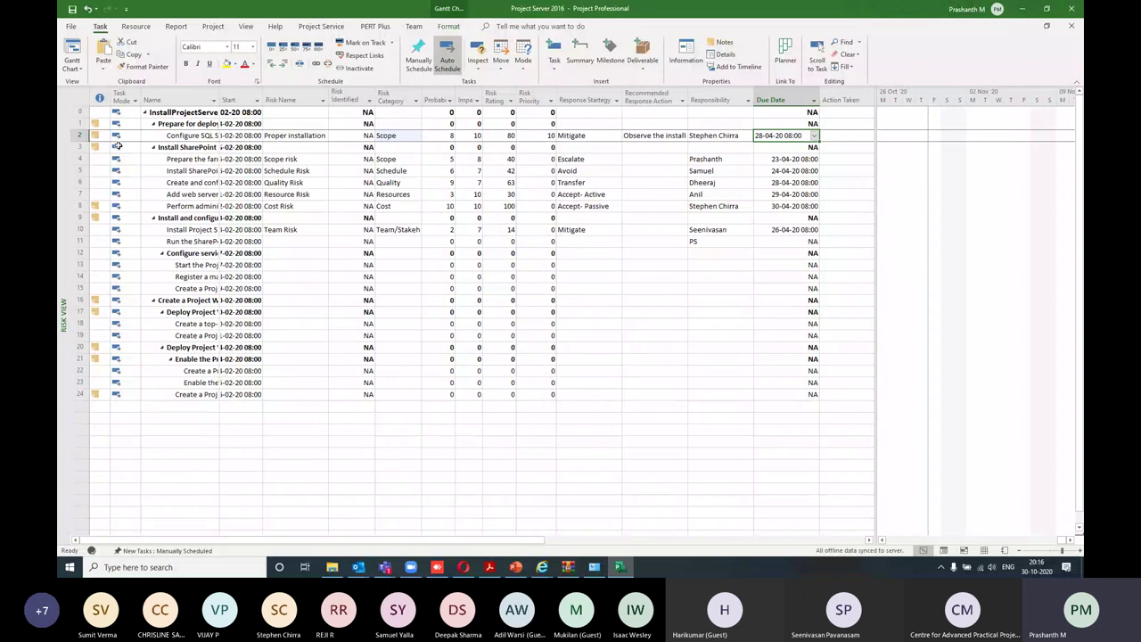
Switch to the Assumption Log View from the view bar list
right_click(60, 176)
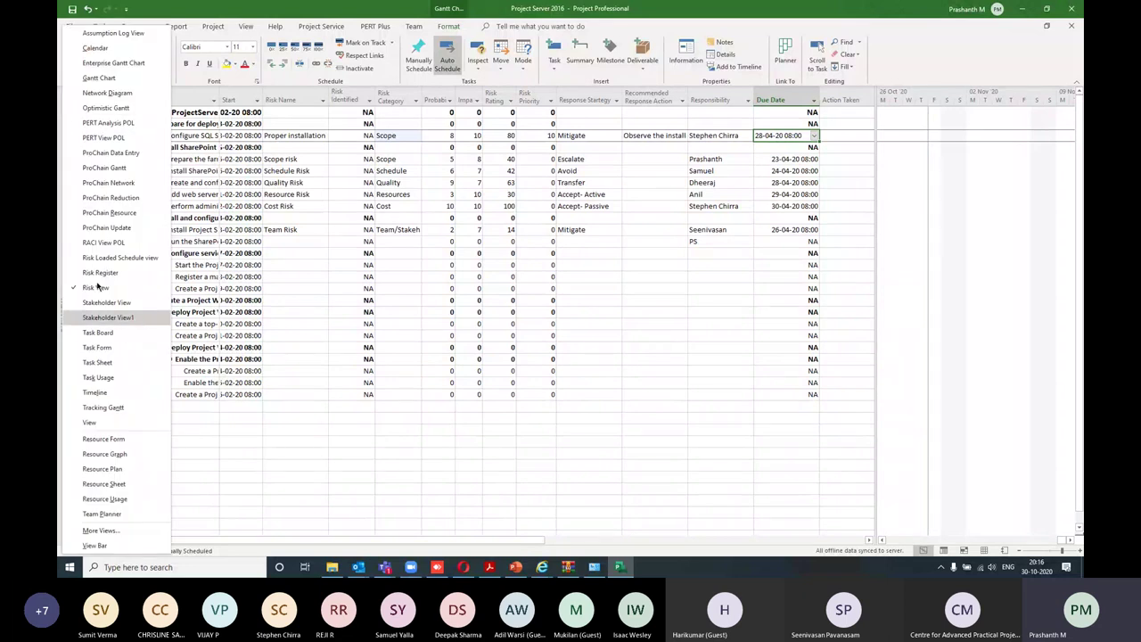
left_click(112, 34)
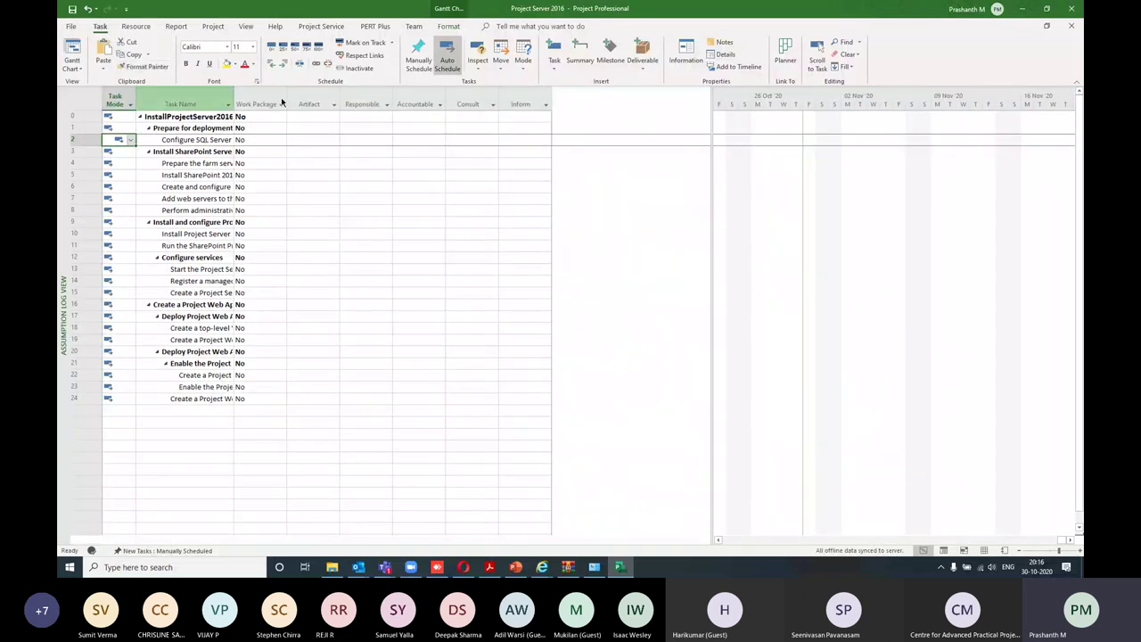
right_click(64, 124)
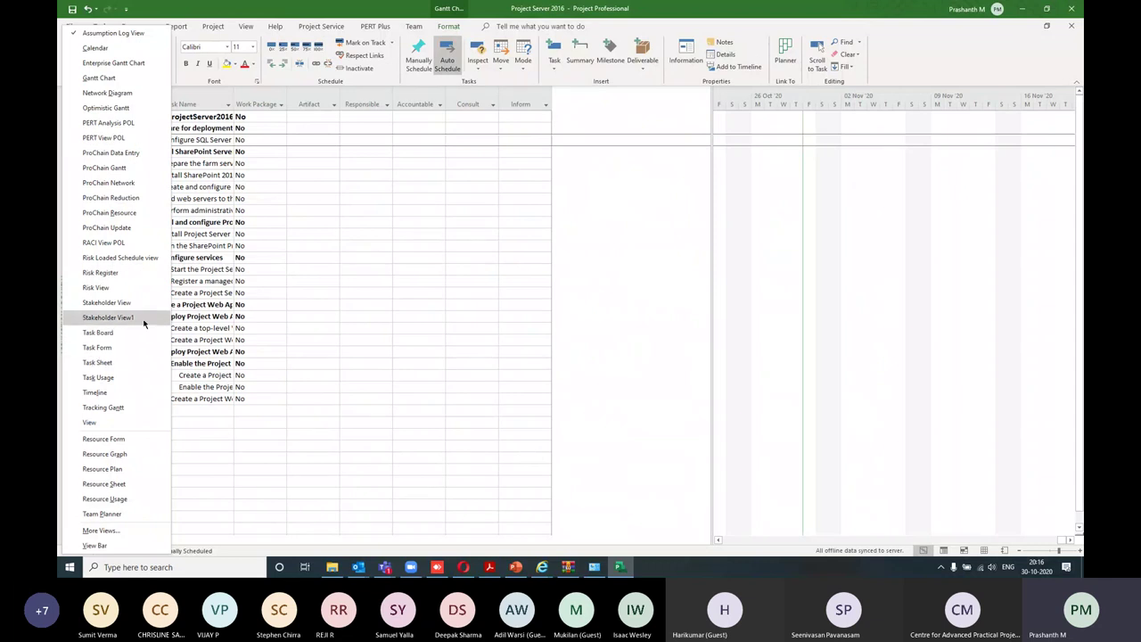
left_click(436, 239)
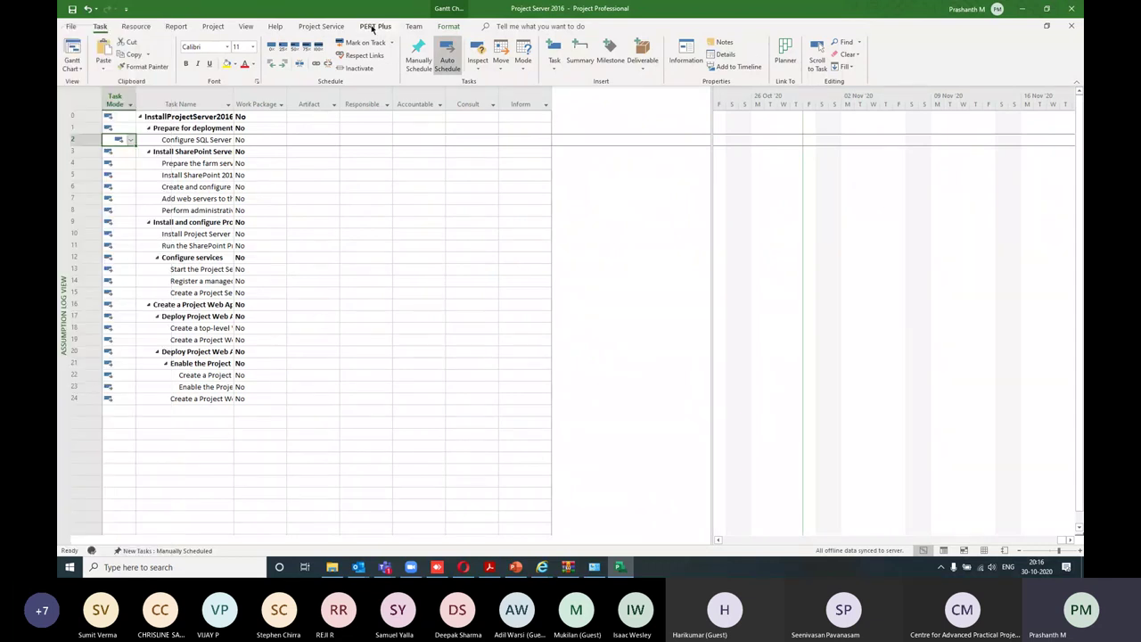
Edit the Assumption Log View in More Views to use the Assumption Logs table, then apply it
left_click(246, 26)
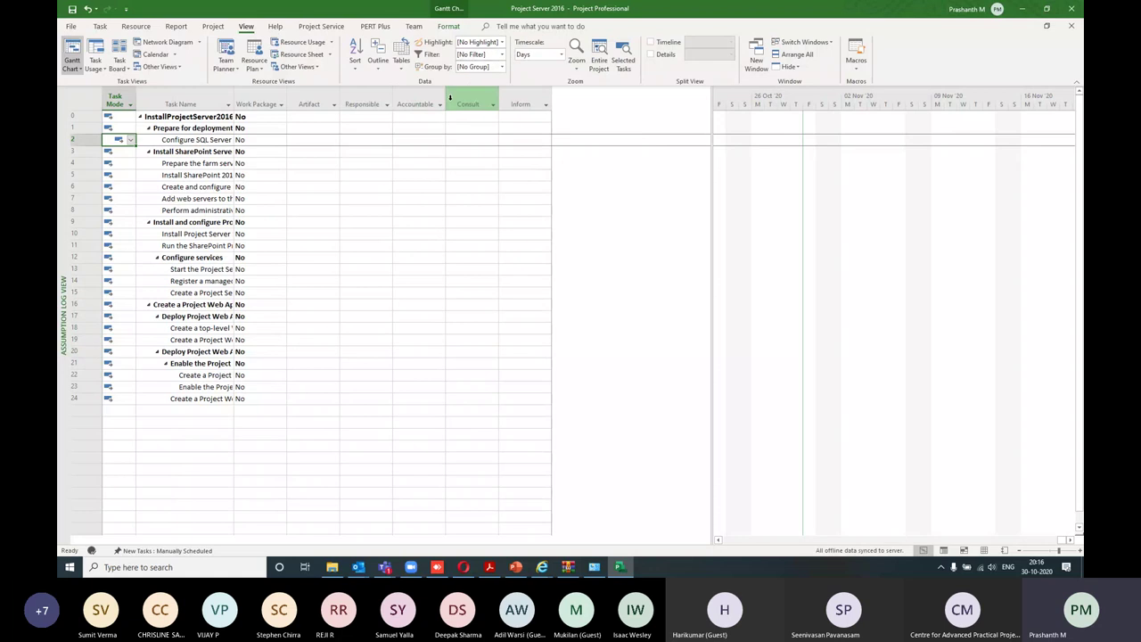
left_click(71, 68)
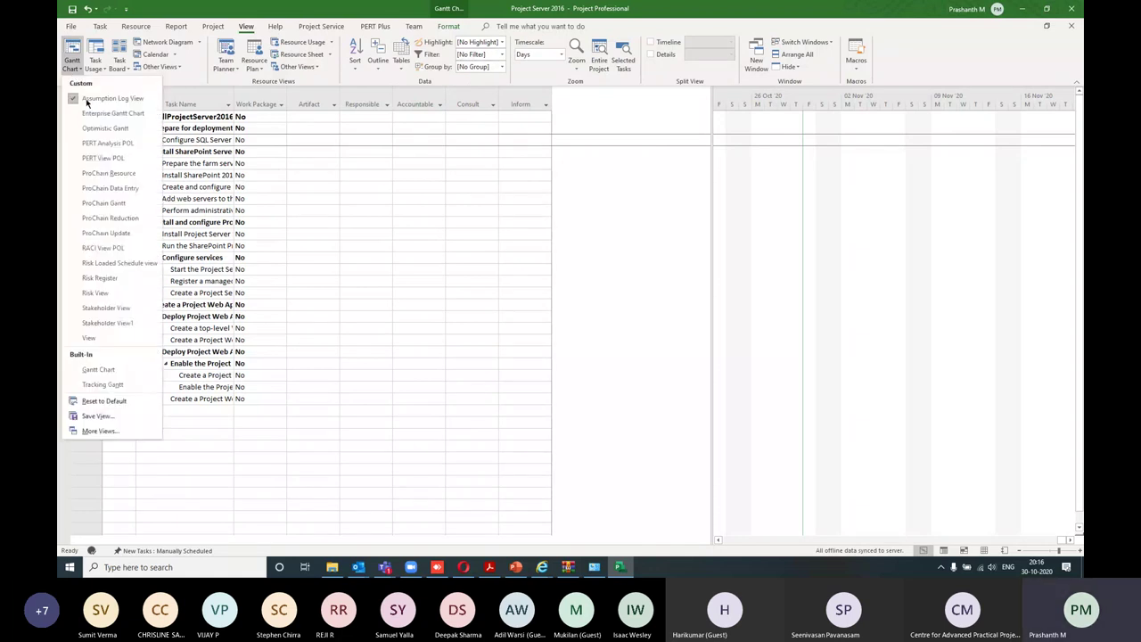
left_click(111, 431)
left_click(637, 263)
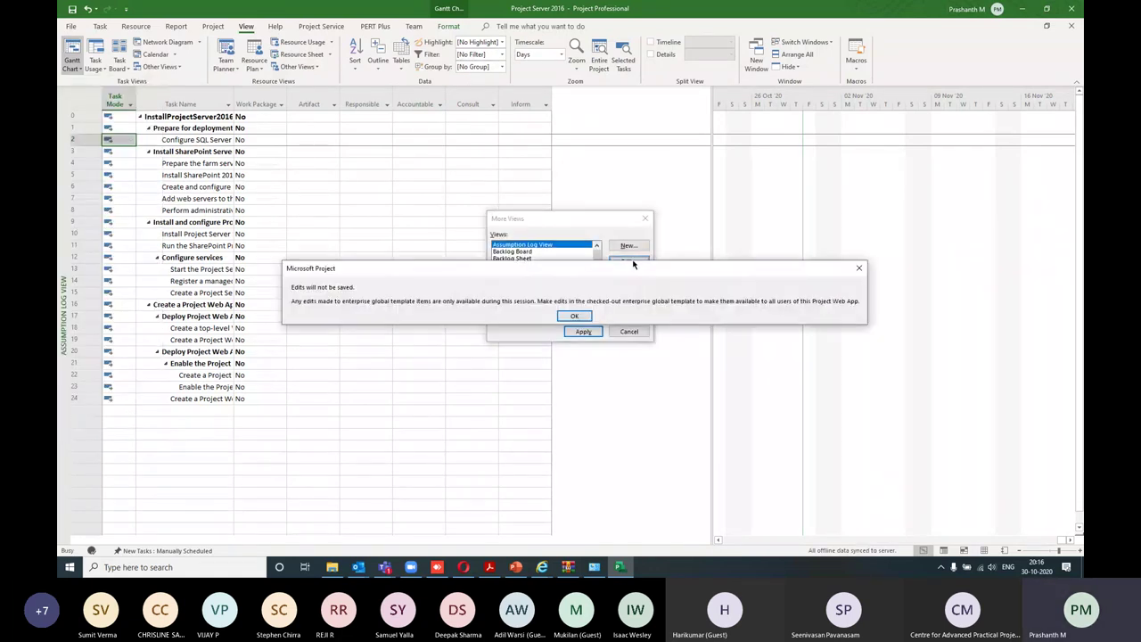
left_click(571, 319)
left_click(549, 262)
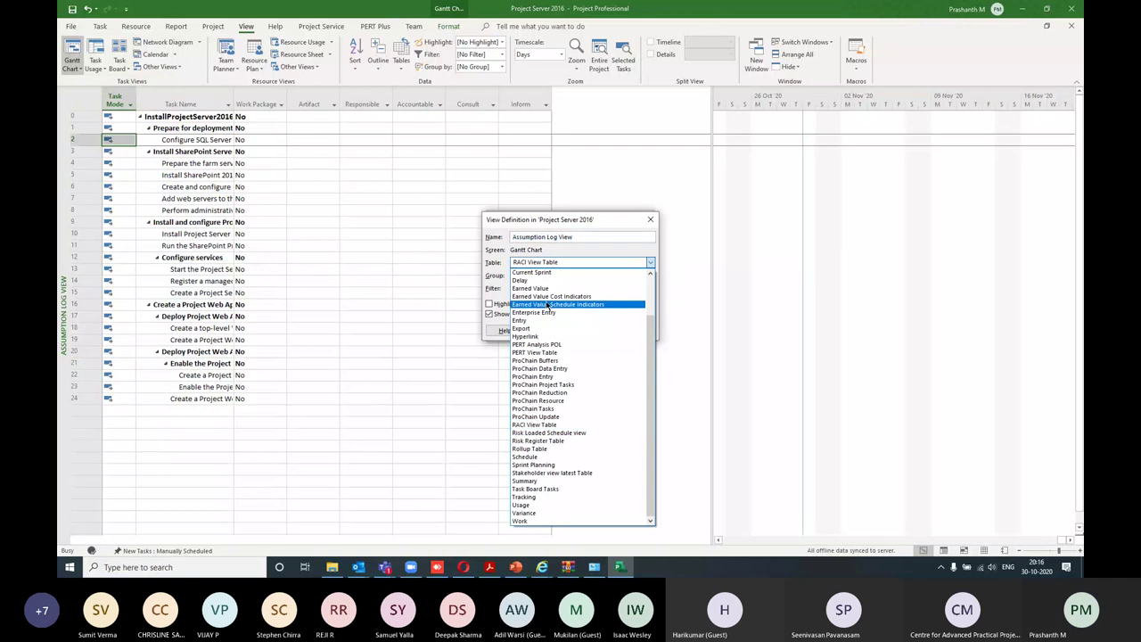
scroll(544, 279, "up", 3)
left_click(541, 278)
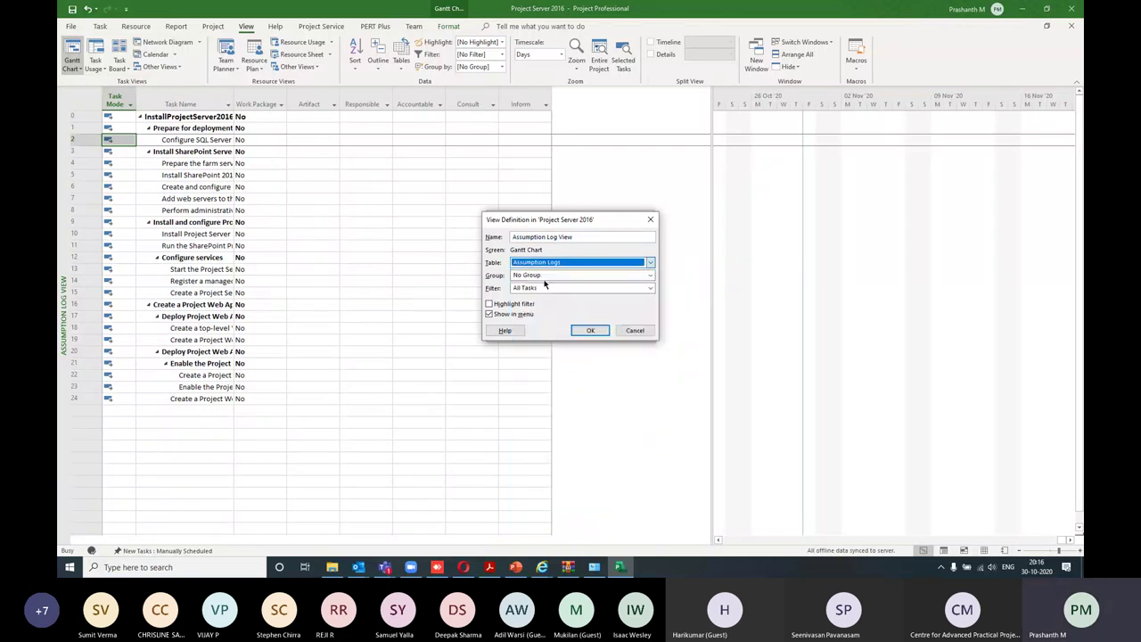
left_click(586, 328)
left_click(579, 331)
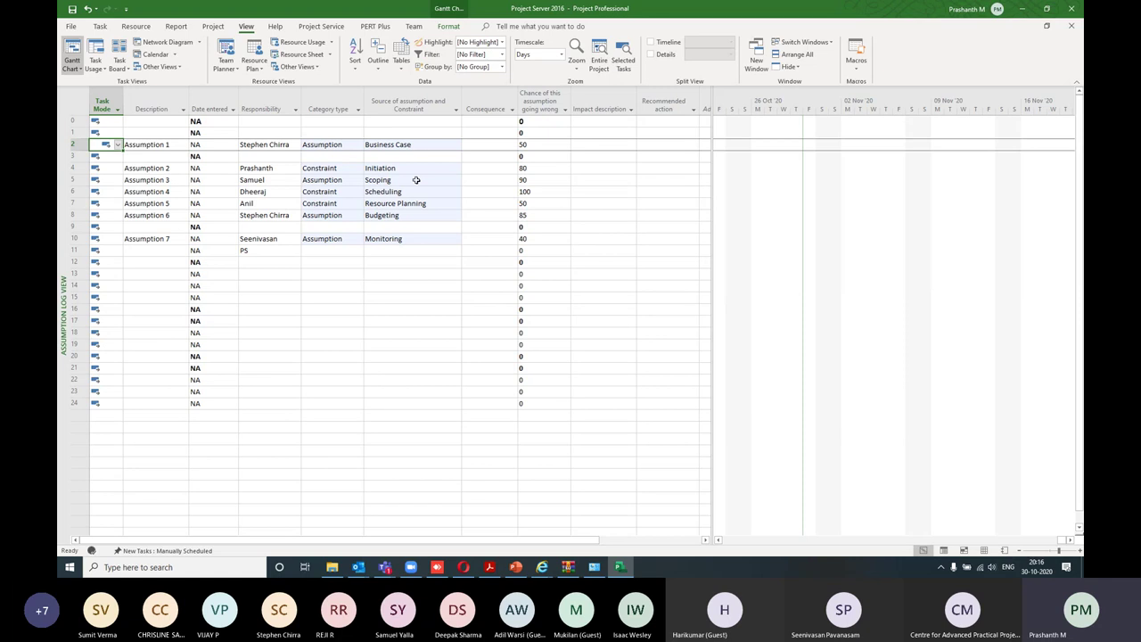
Review Assumption 1's Consequence, Chance and Impact, then return to the Gantt Chart view
left_click(467, 147)
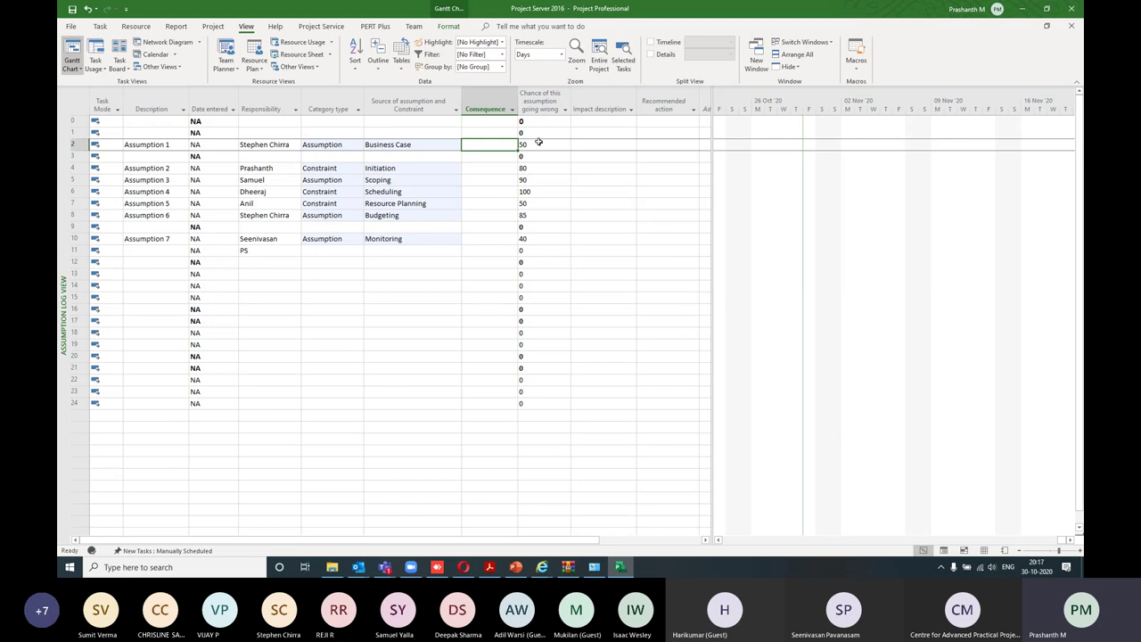
left_click(537, 143)
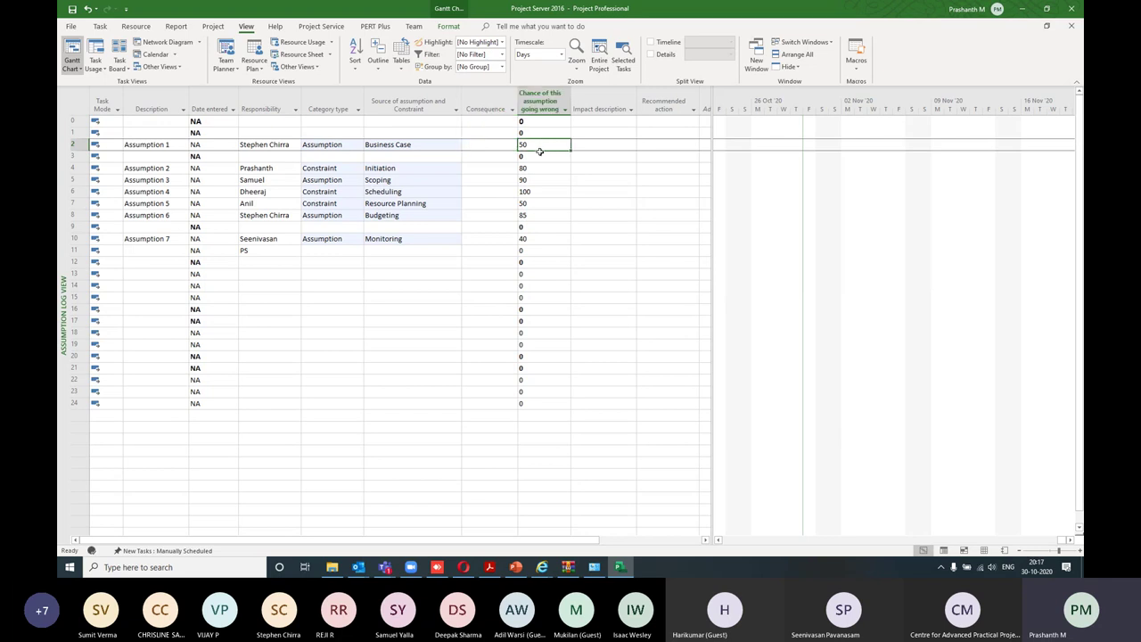
left_click(610, 144)
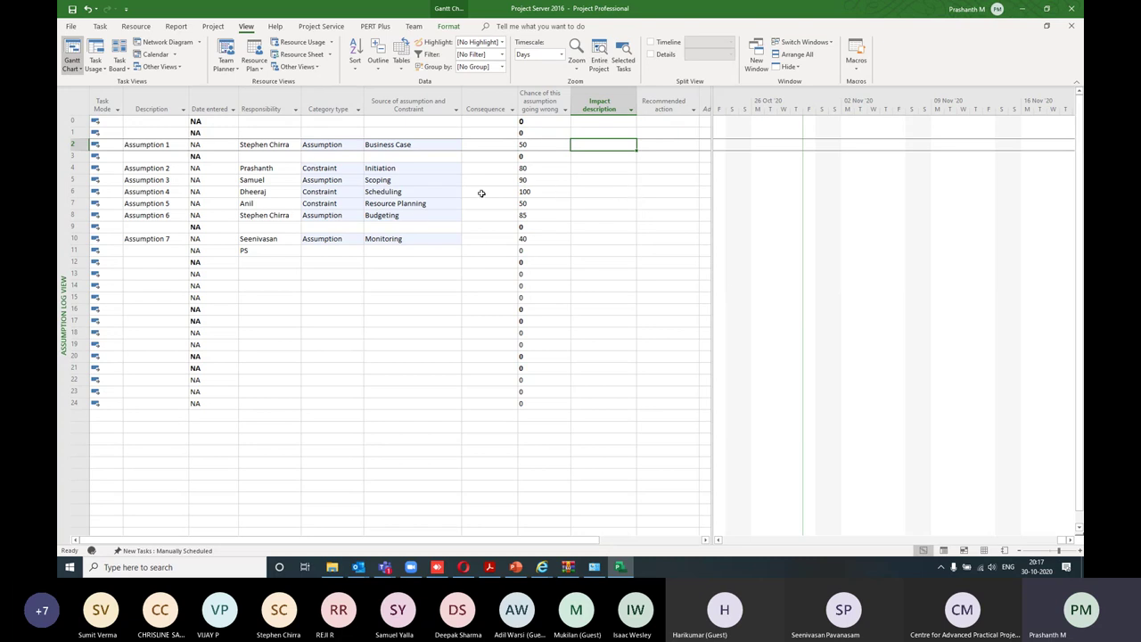
right_click(64, 274)
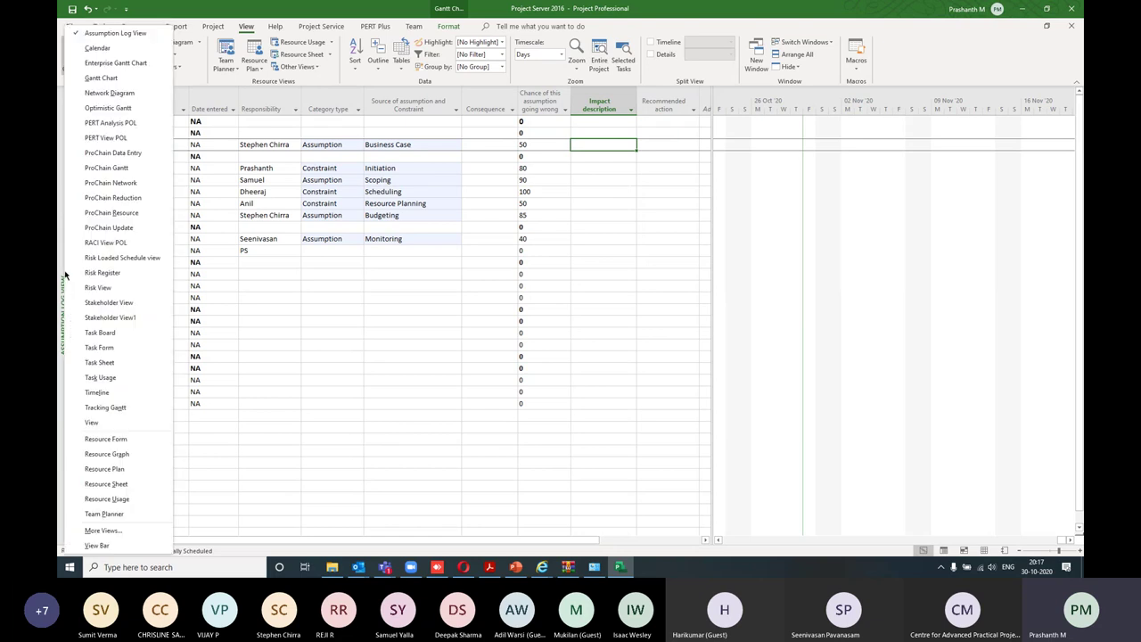
left_click(100, 77)
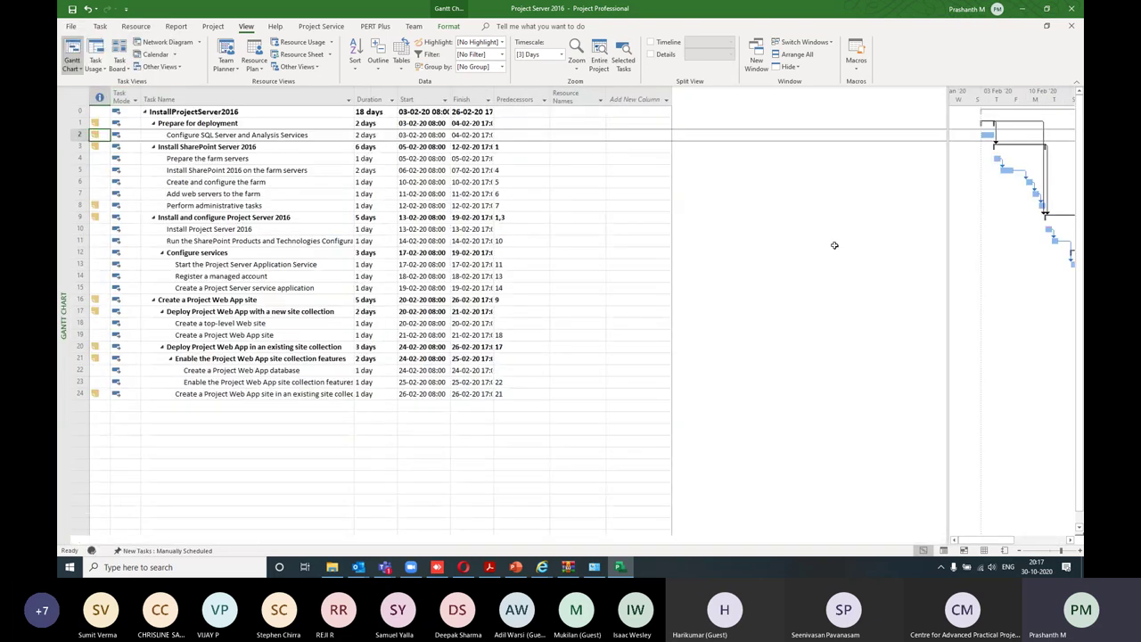
Drag the table/chart divider left to widen the Gantt chart timeline pane
left_click_drag(943, 236, 594, 213)
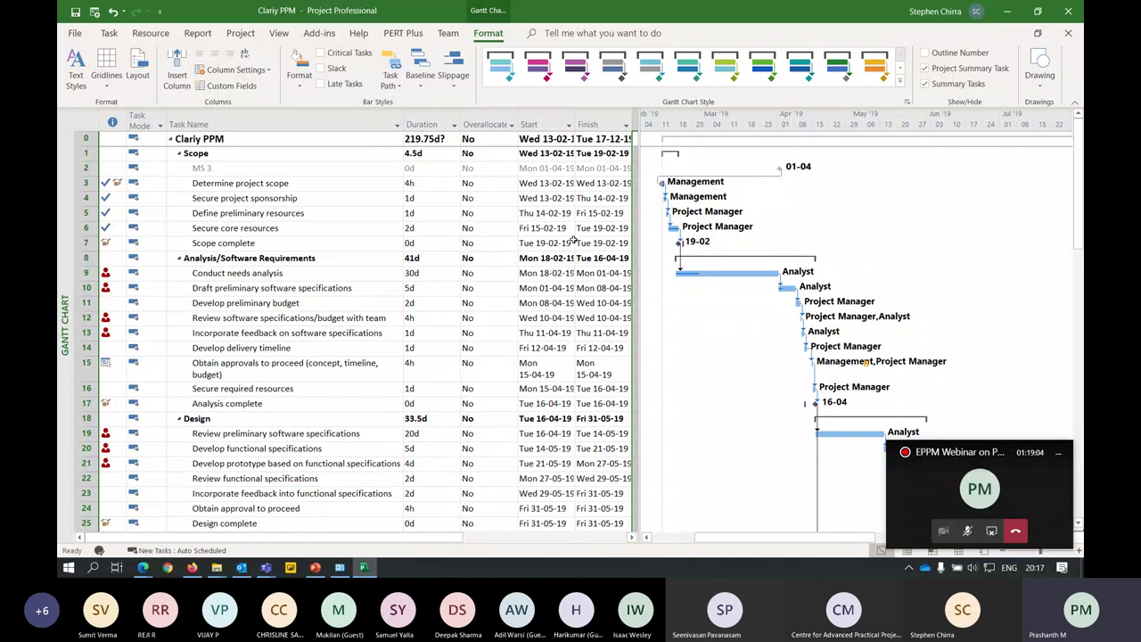
Show the Team ribbon with its Team Foundation work-item commands
left_click(448, 33)
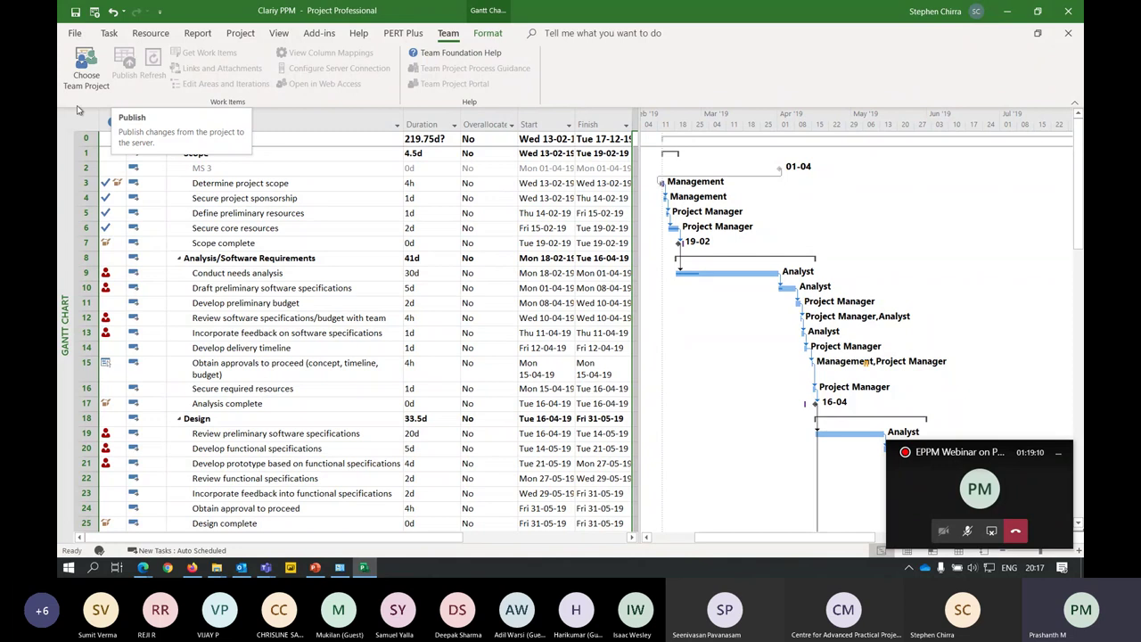
mouse_move(107, 201)
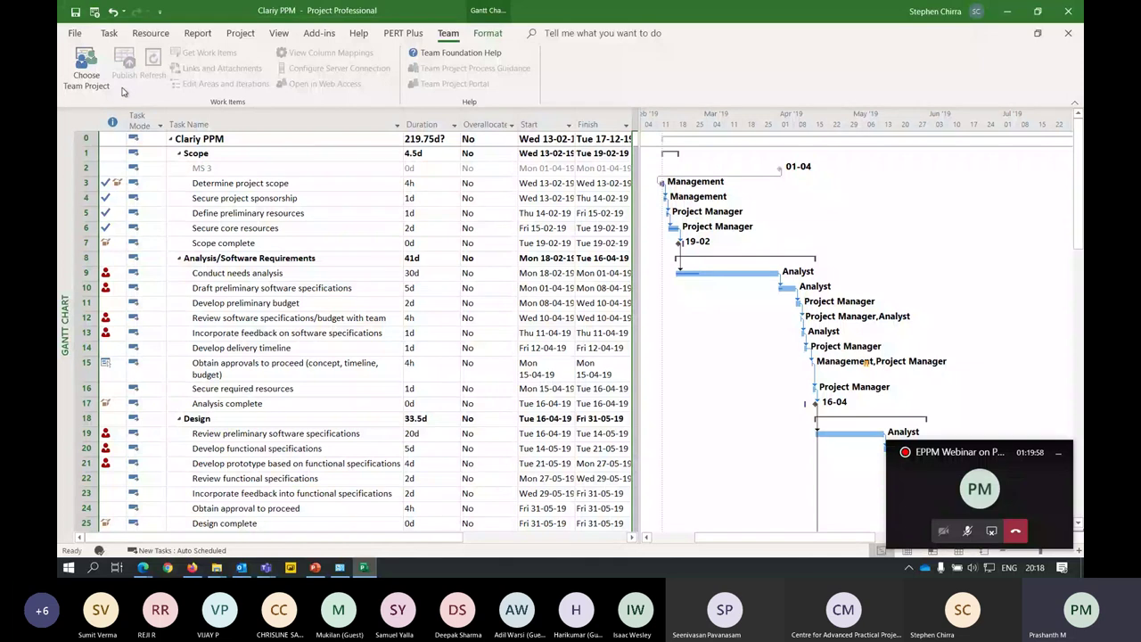
Cancel the team-project prompt, then add two resources via Build Team from Enterprise
left_click(89, 75)
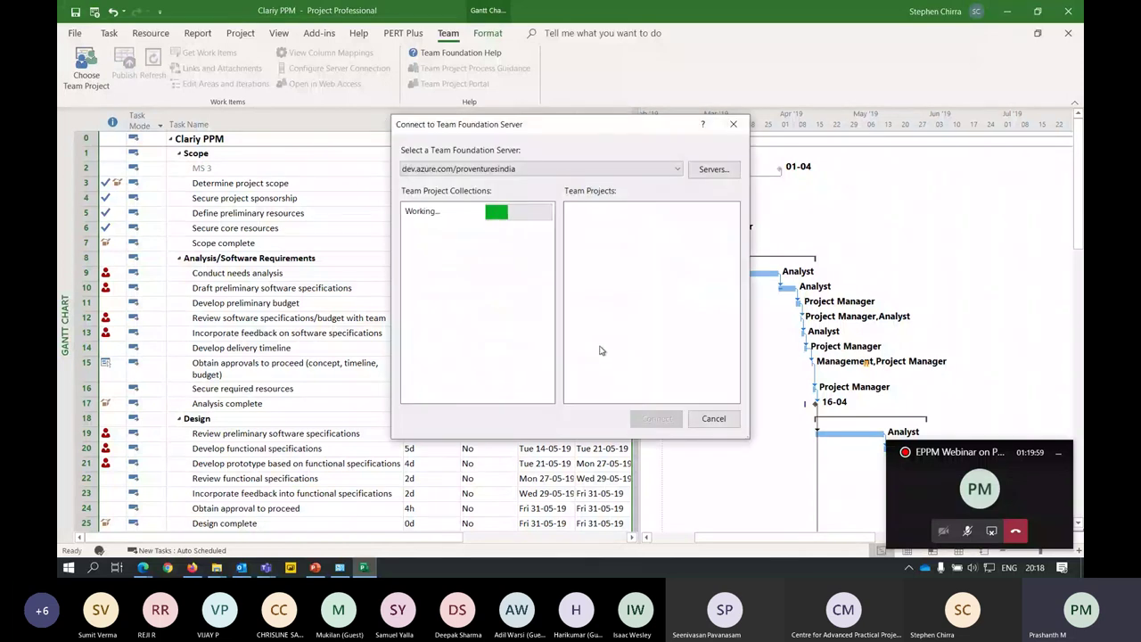
left_click(715, 418)
left_click(151, 33)
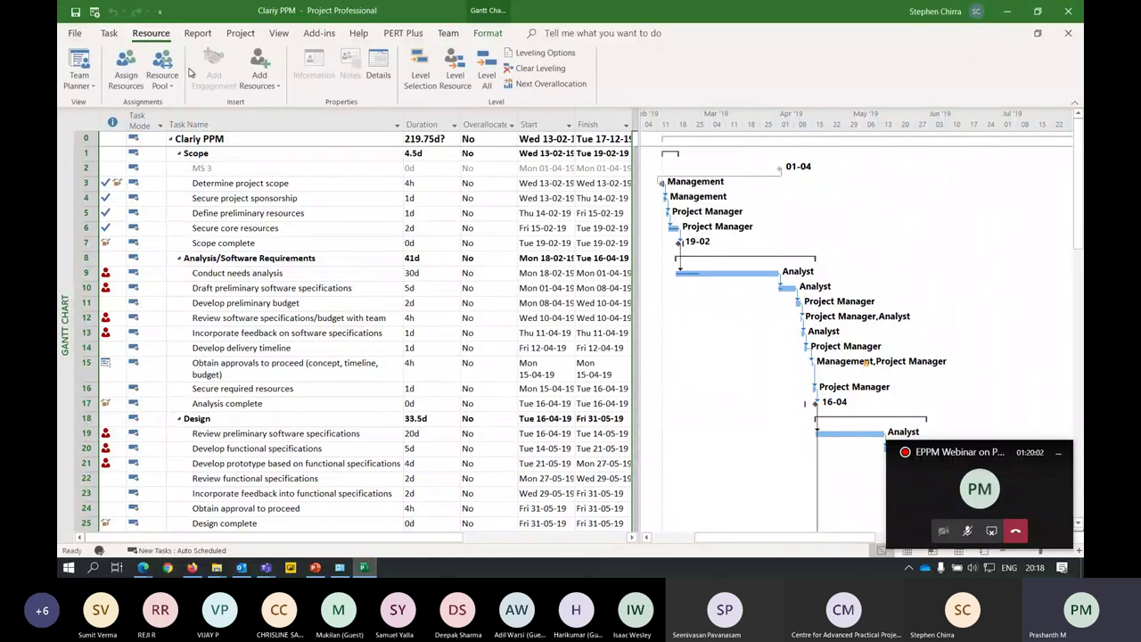
left_click(256, 89)
left_click(278, 110)
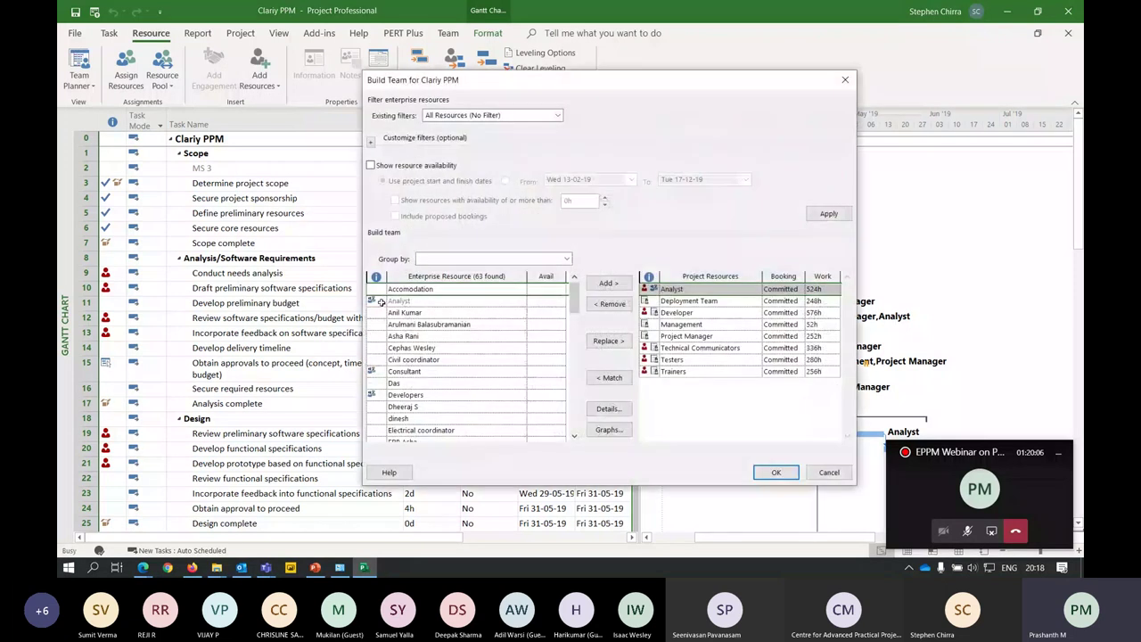
left_click(415, 313)
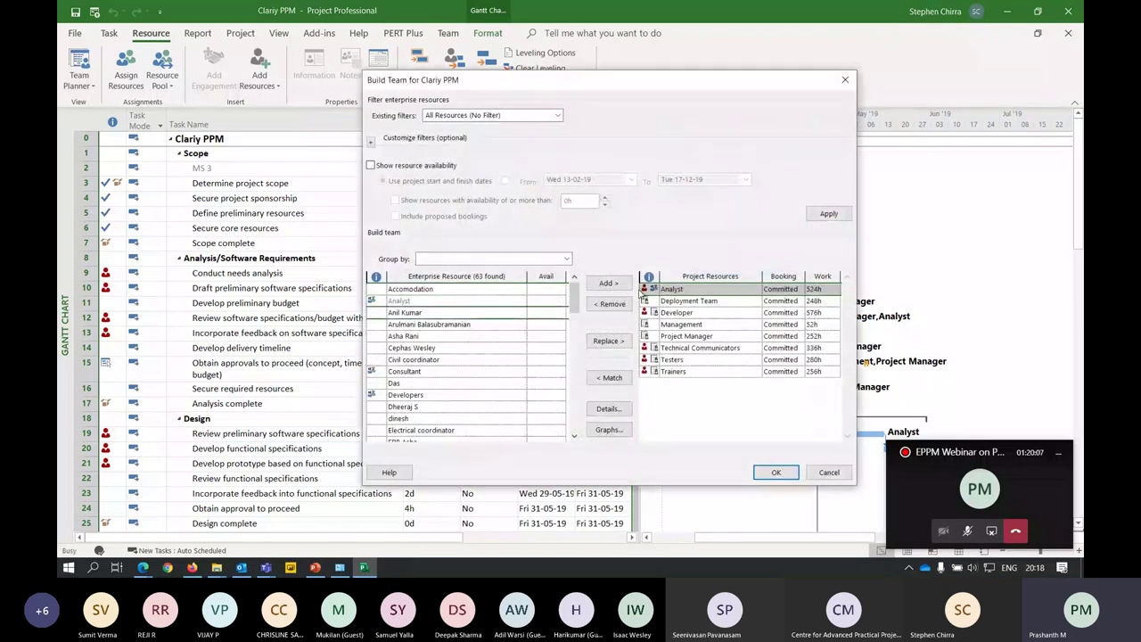
left_click(608, 282)
left_click_drag(574, 304, 575, 403)
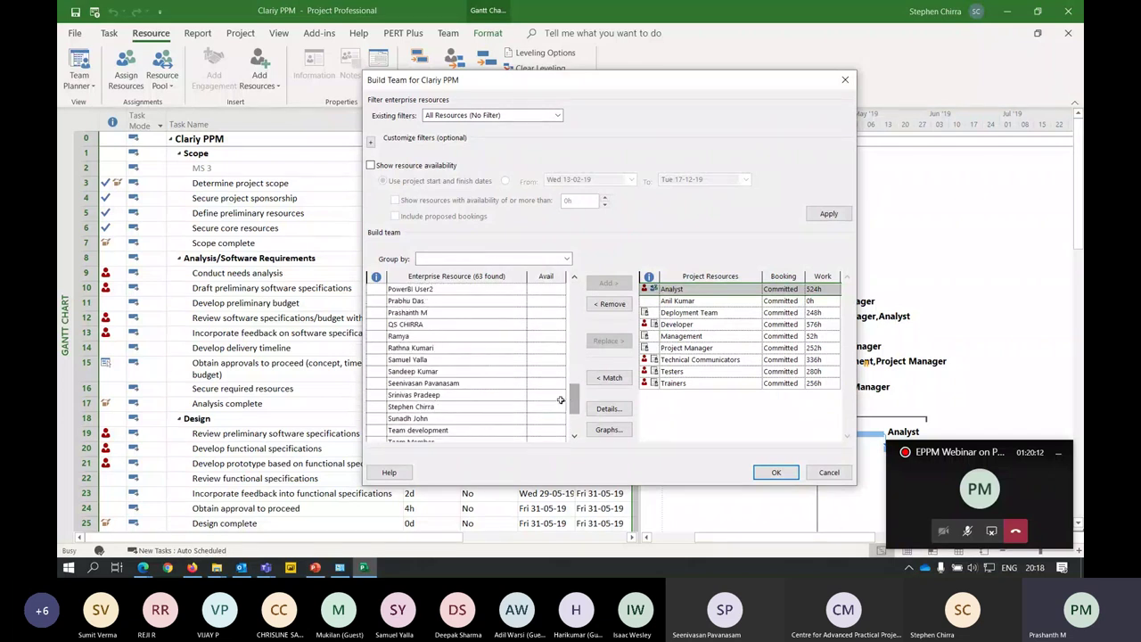
left_click(560, 407)
left_click(609, 284)
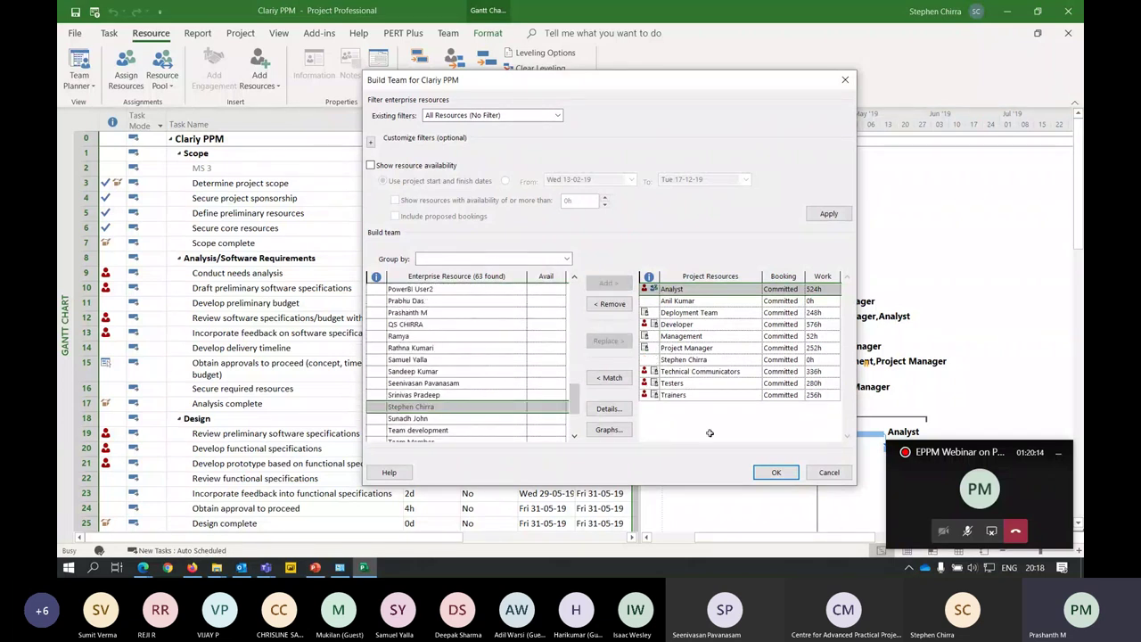
left_click(772, 474)
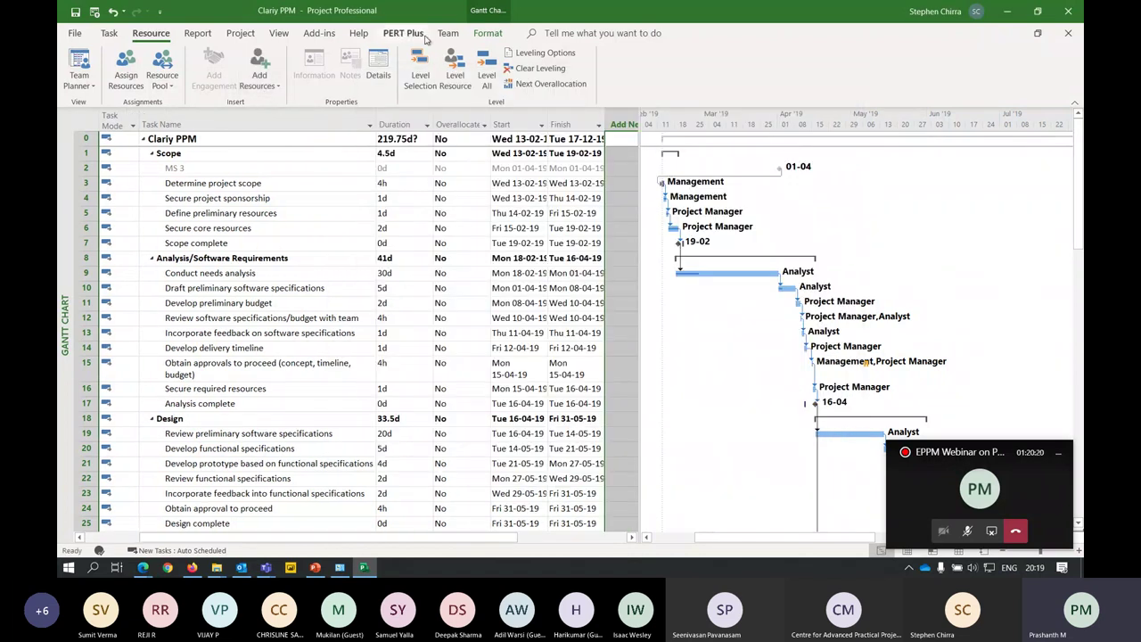
Link the plan to the PERT PLUS team project through Choose Team Project
left_click(448, 34)
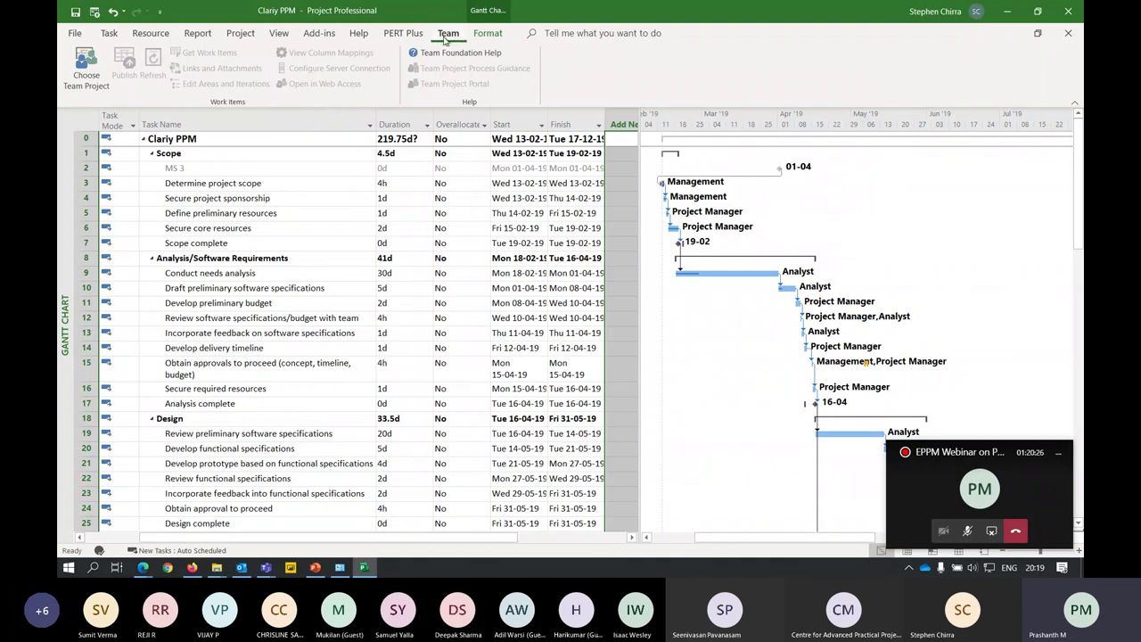
left_click(98, 78)
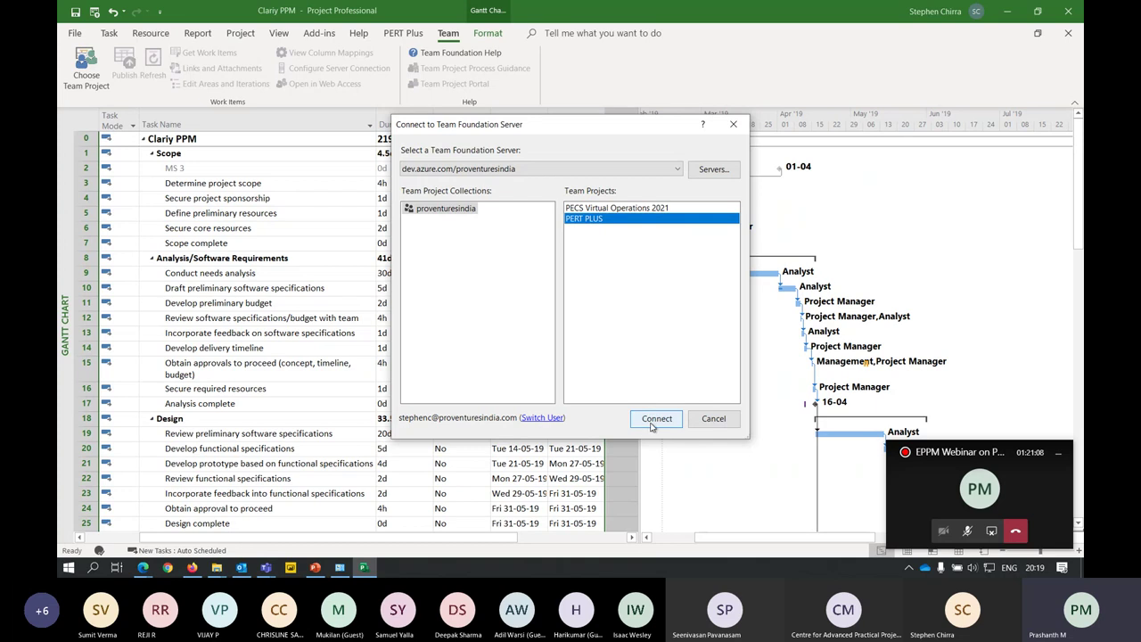
left_click(656, 418)
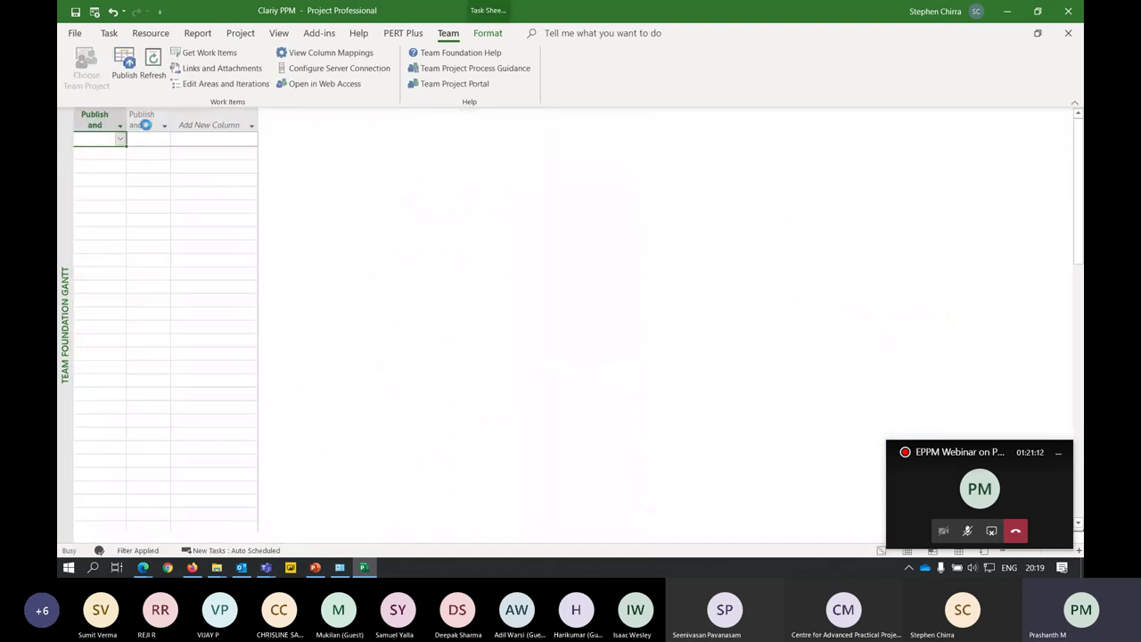
Show the plan as the Team Foundation Task Sheet, widen Title, and open Determine project scope's work item type list
left_click(110, 33)
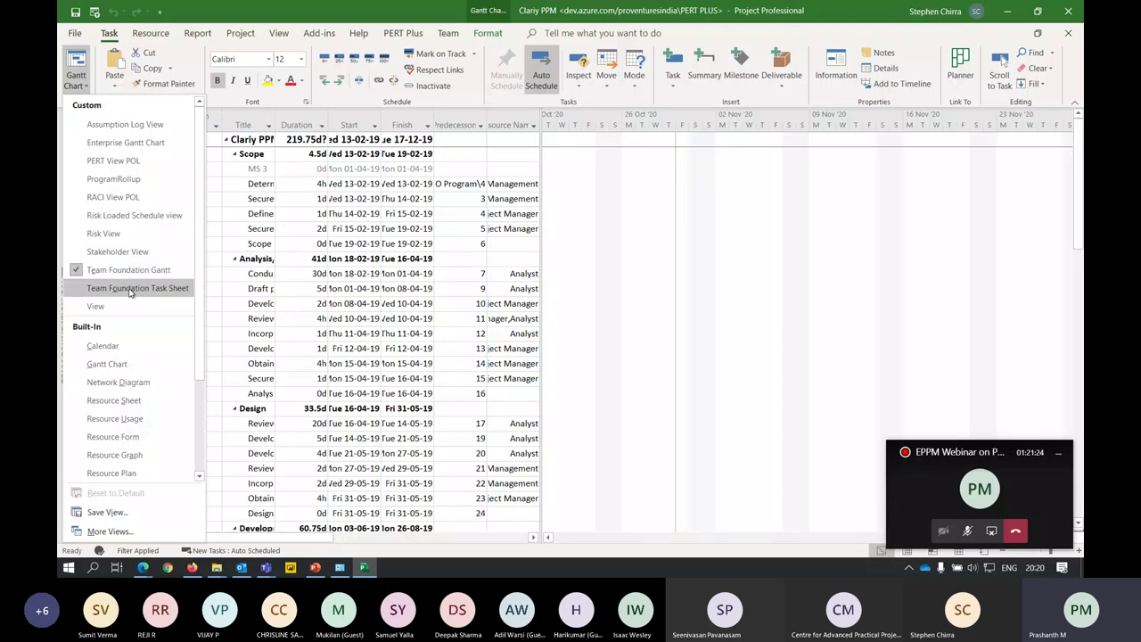
left_click(131, 290)
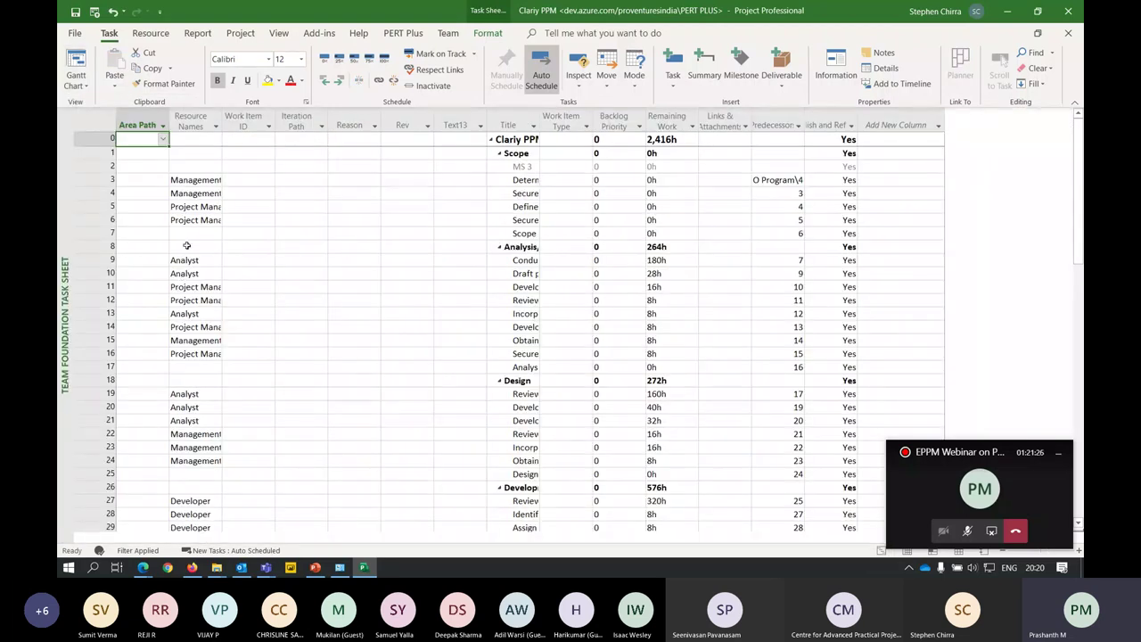
left_click_drag(539, 117, 630, 117)
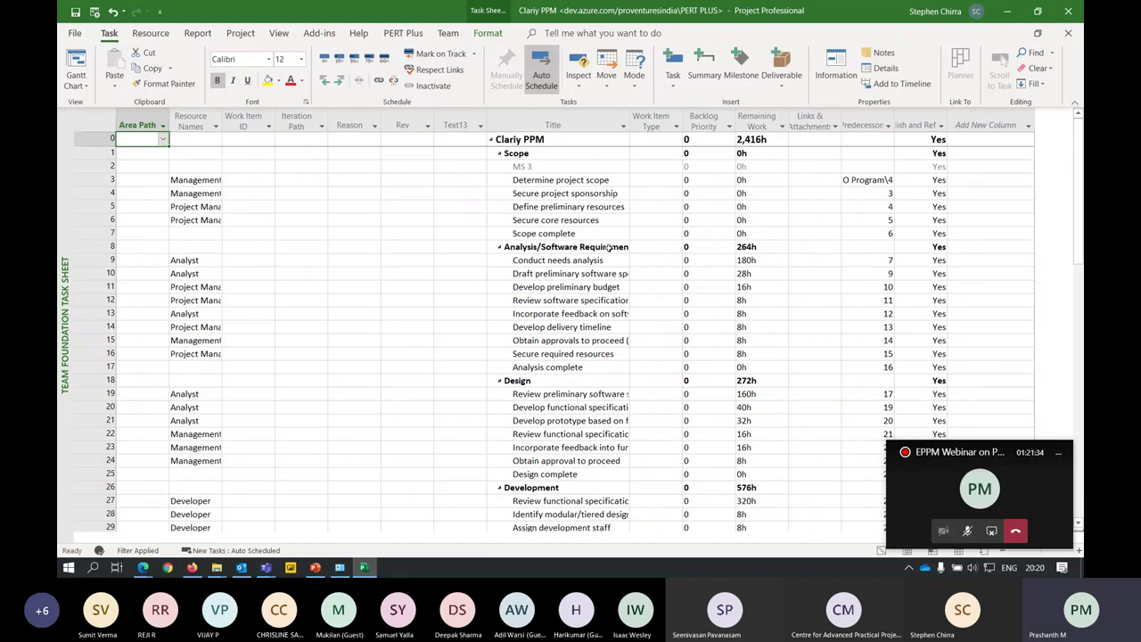
left_click(658, 181)
left_click(676, 181)
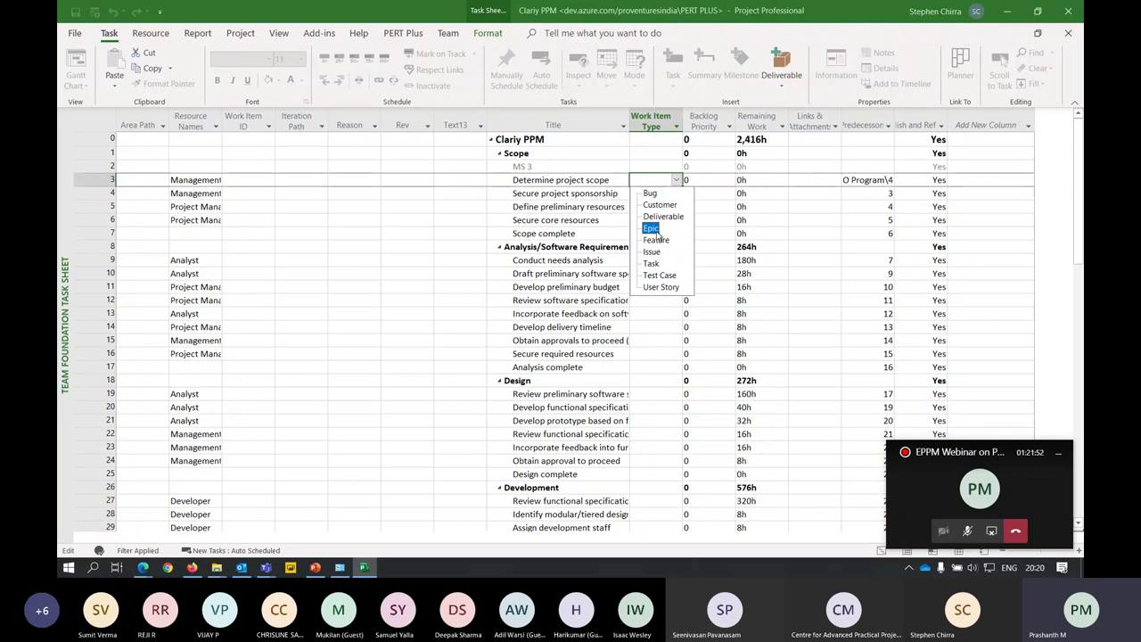
Make Determine project scope and Secure project sponsorship Epic work items
left_click(653, 228)
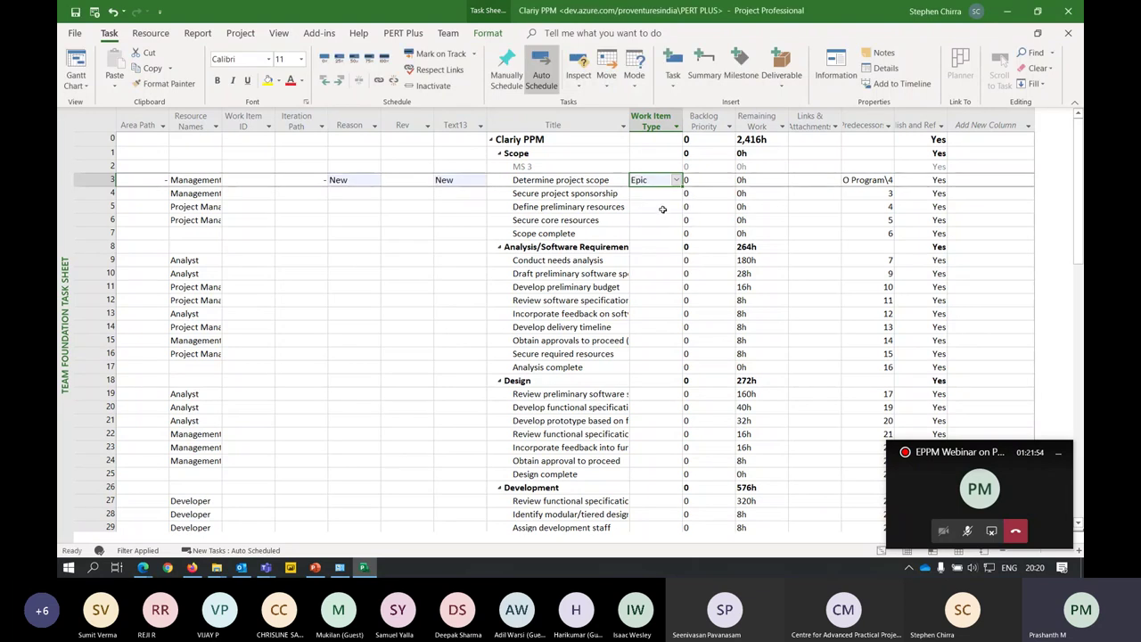
left_click(669, 193)
left_click(677, 193)
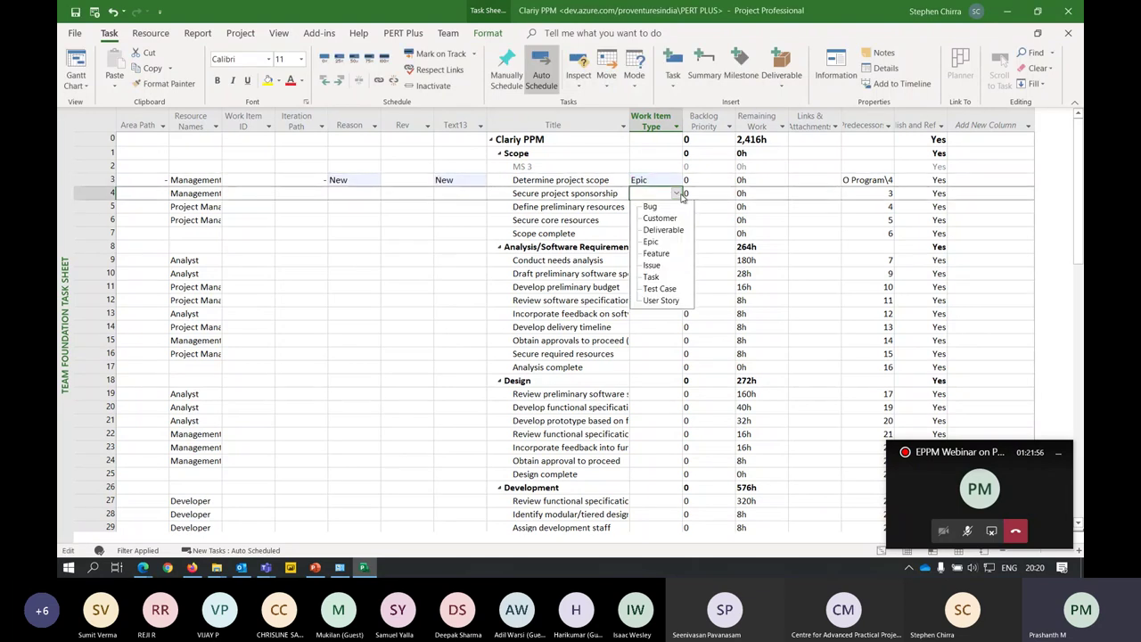
left_click(653, 243)
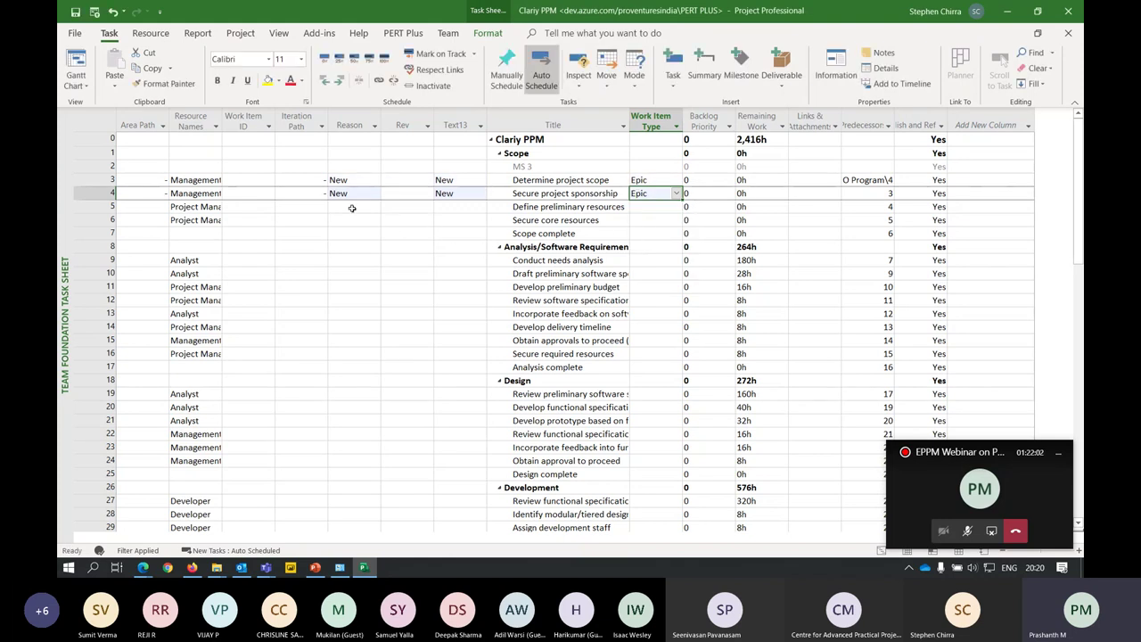
left_click(319, 182)
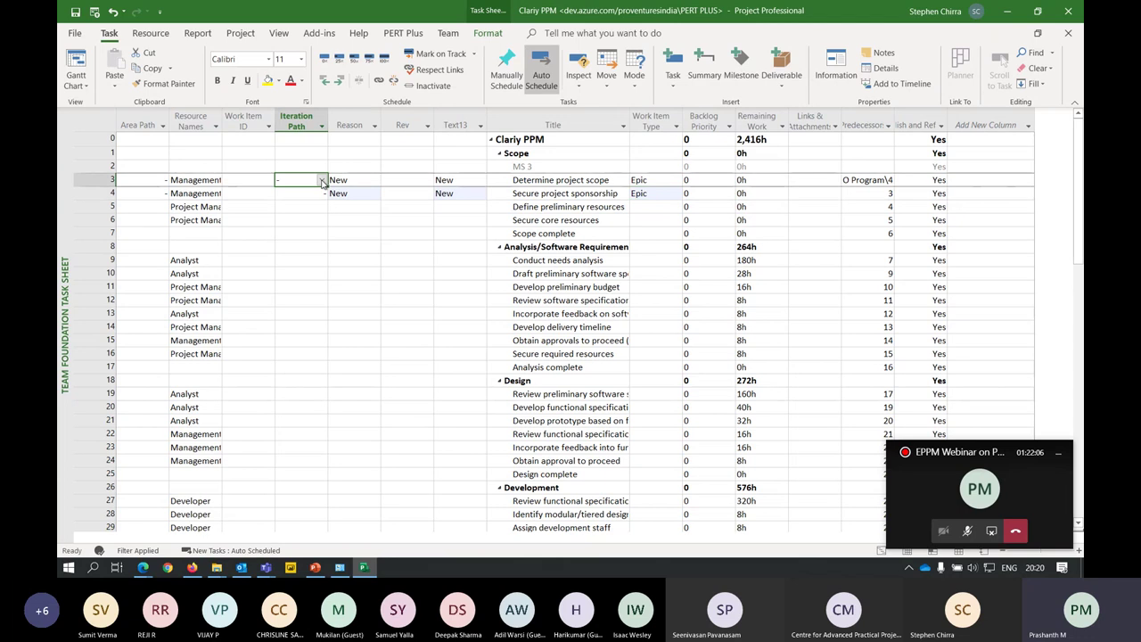
left_click(322, 182)
left_click(323, 182)
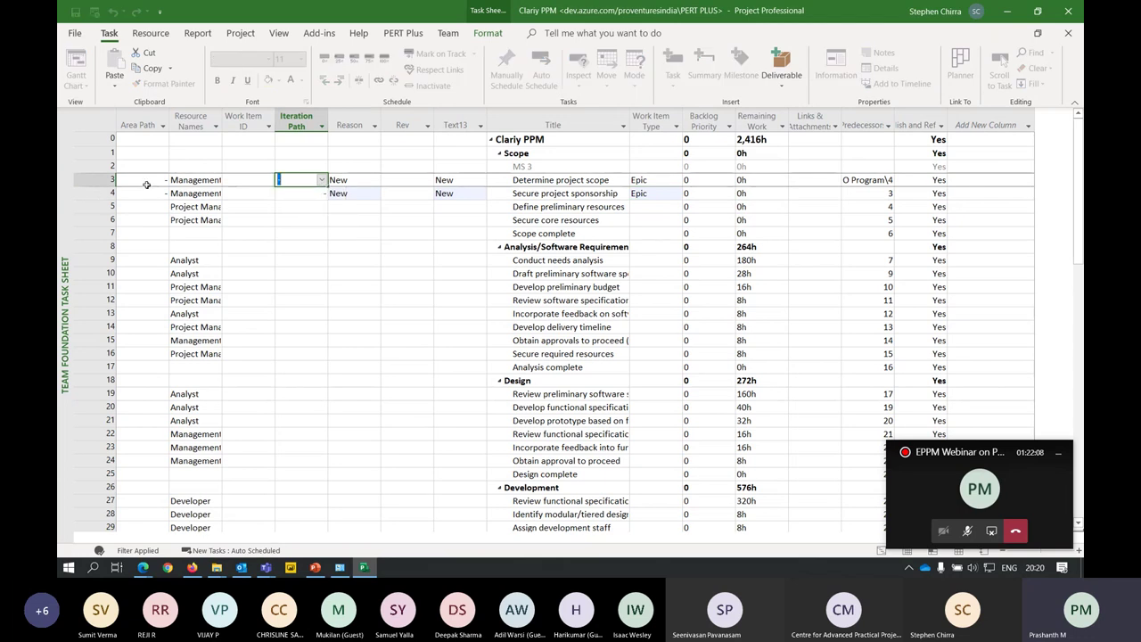
Assign a team member to each of the two tasks, confirming removal of the previous resources
left_click(219, 183)
left_click(216, 180)
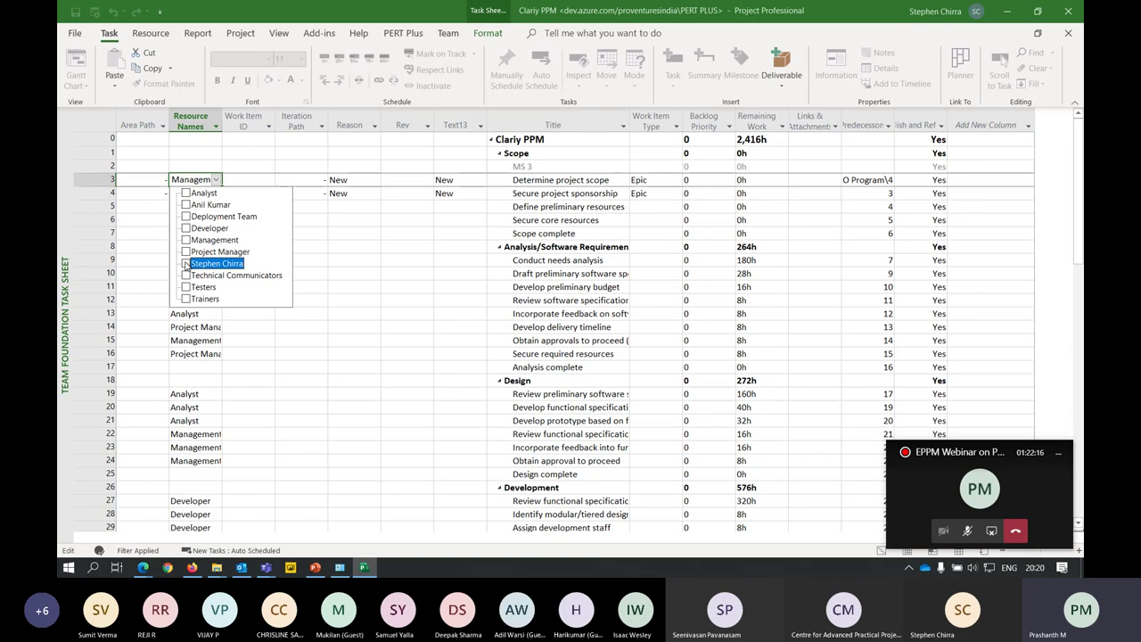
left_click(185, 264)
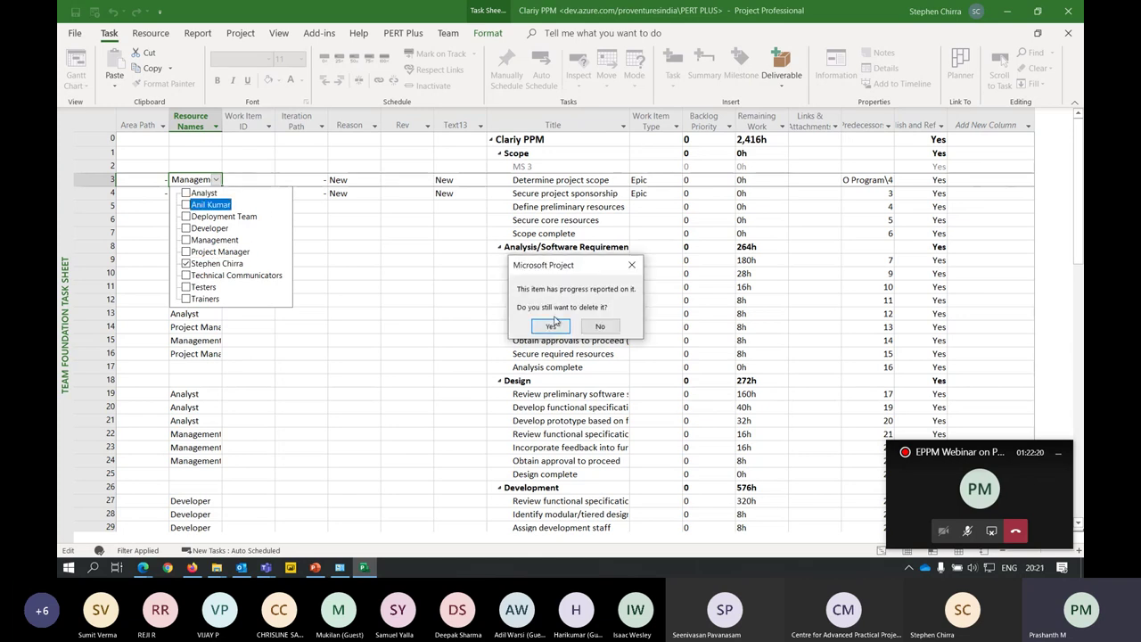
left_click(551, 325)
left_click(217, 195)
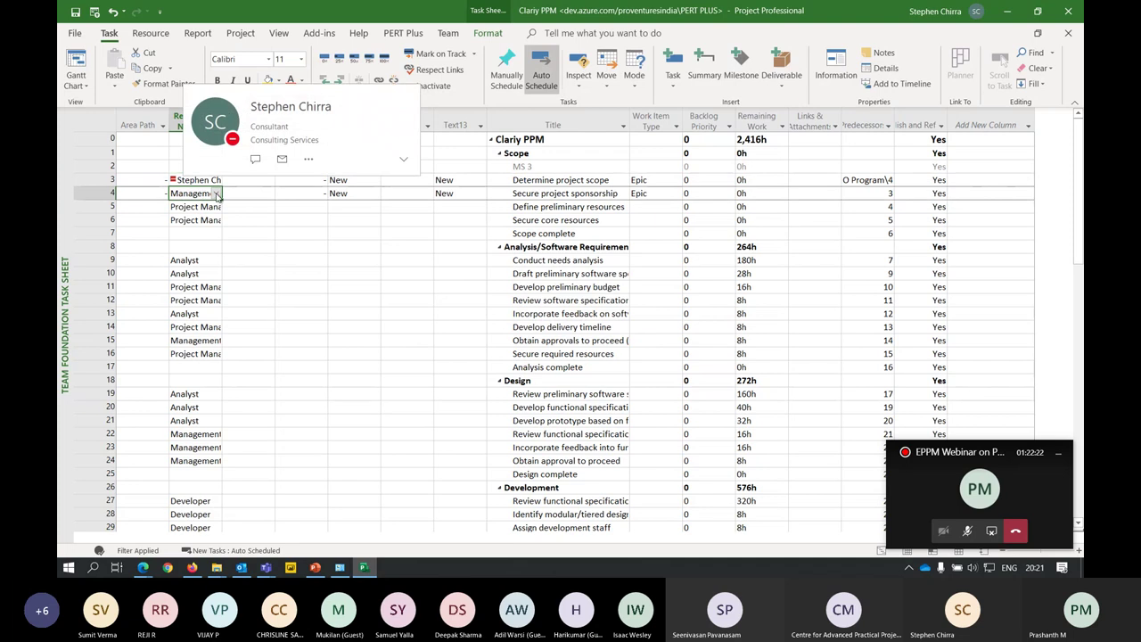
left_click(217, 195)
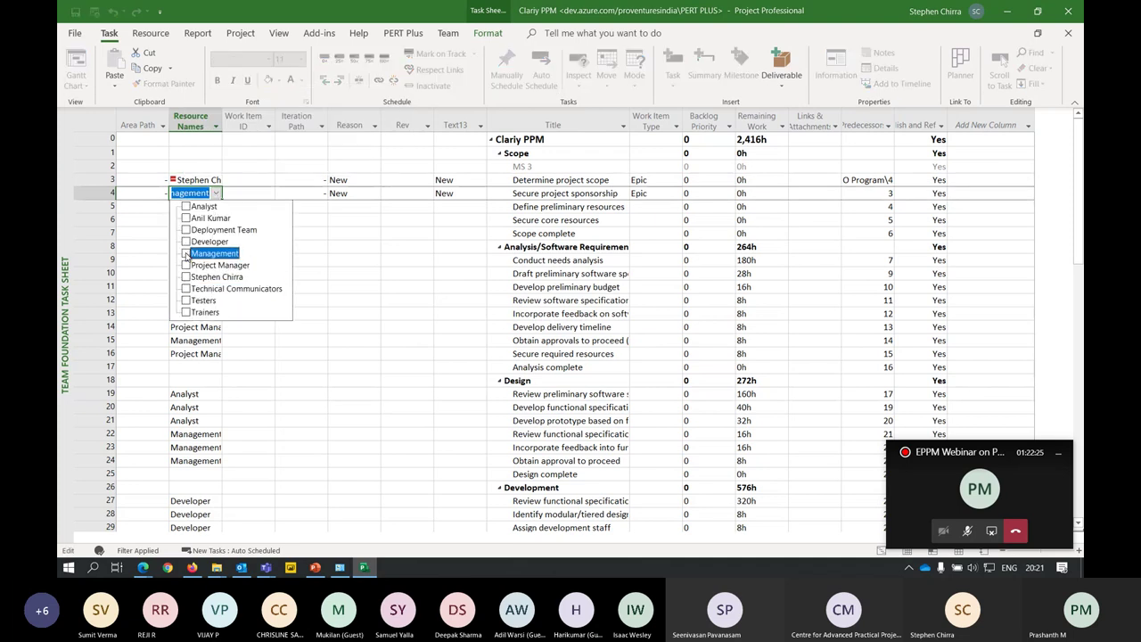
left_click(185, 218)
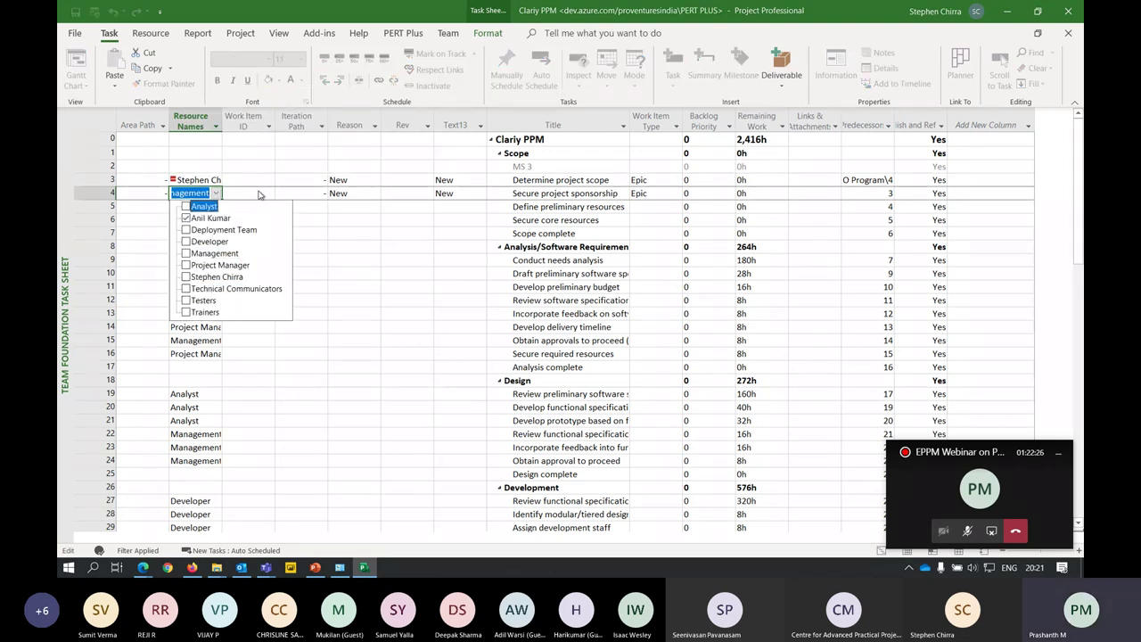
left_click(260, 194)
left_click(551, 326)
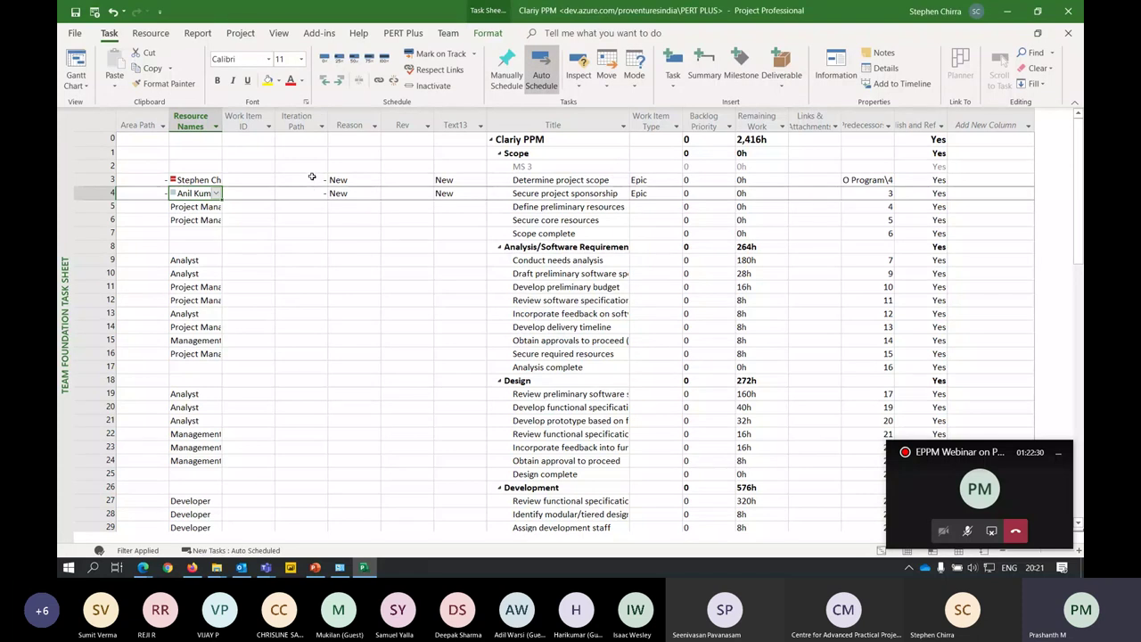
Set Determine project scope to Iteration 1 and Secure project sponsorship to Iteration 2
left_click(312, 179)
left_click(321, 179)
left_click(314, 192)
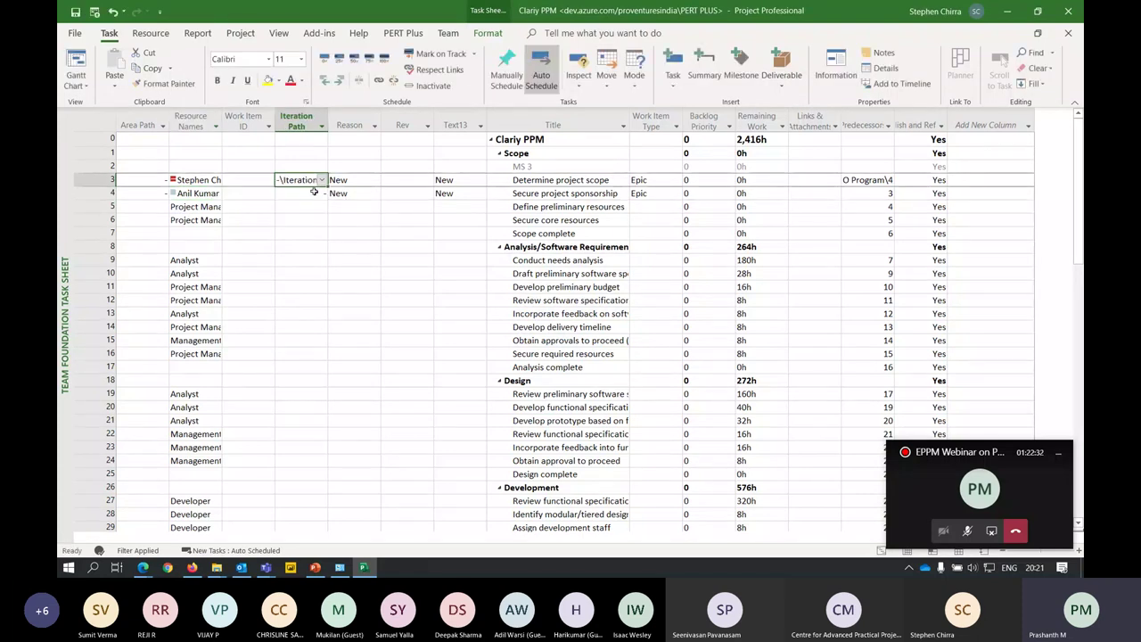
left_click(314, 193)
left_click(322, 192)
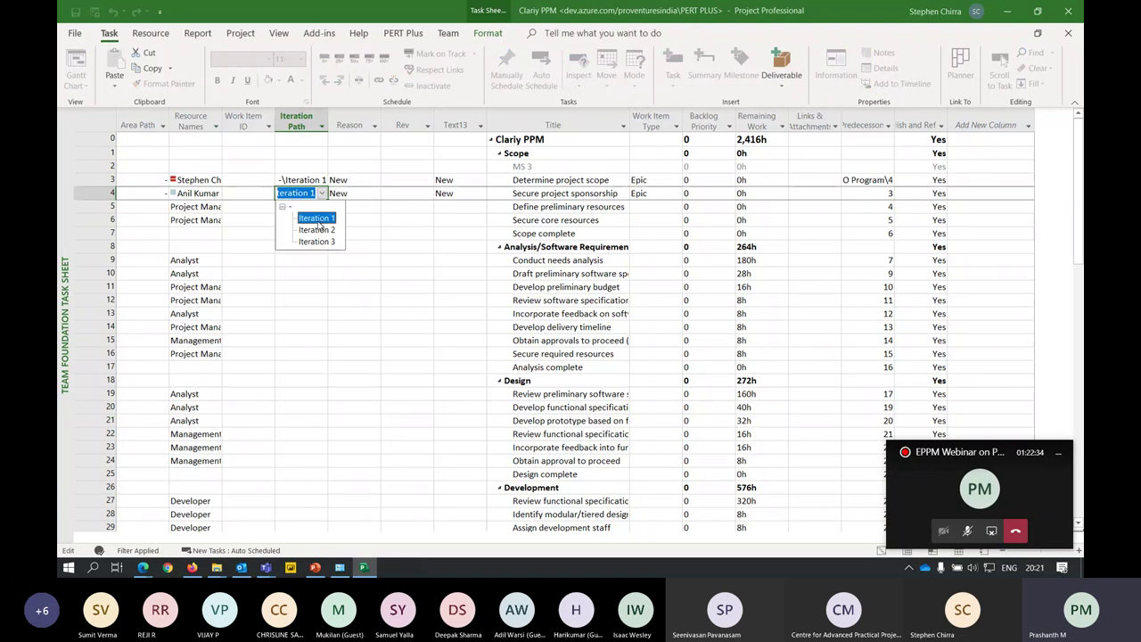
left_click(317, 229)
left_click(343, 194)
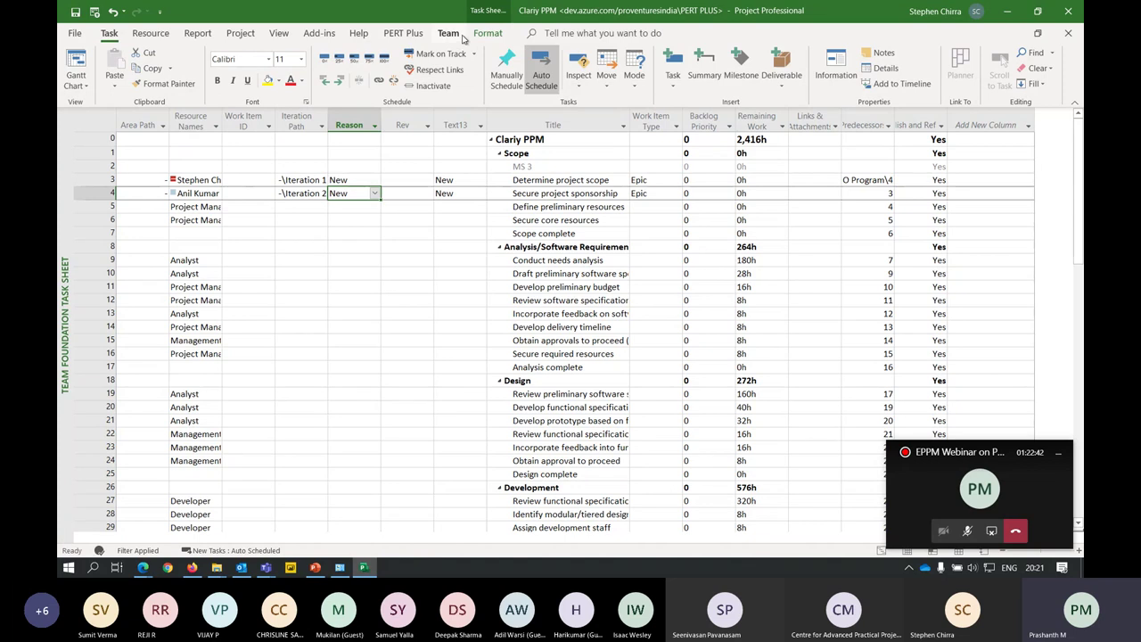
Publish the plan to Azure DevOps from the Team tab, confirming and dismissing the error message
left_click(459, 36)
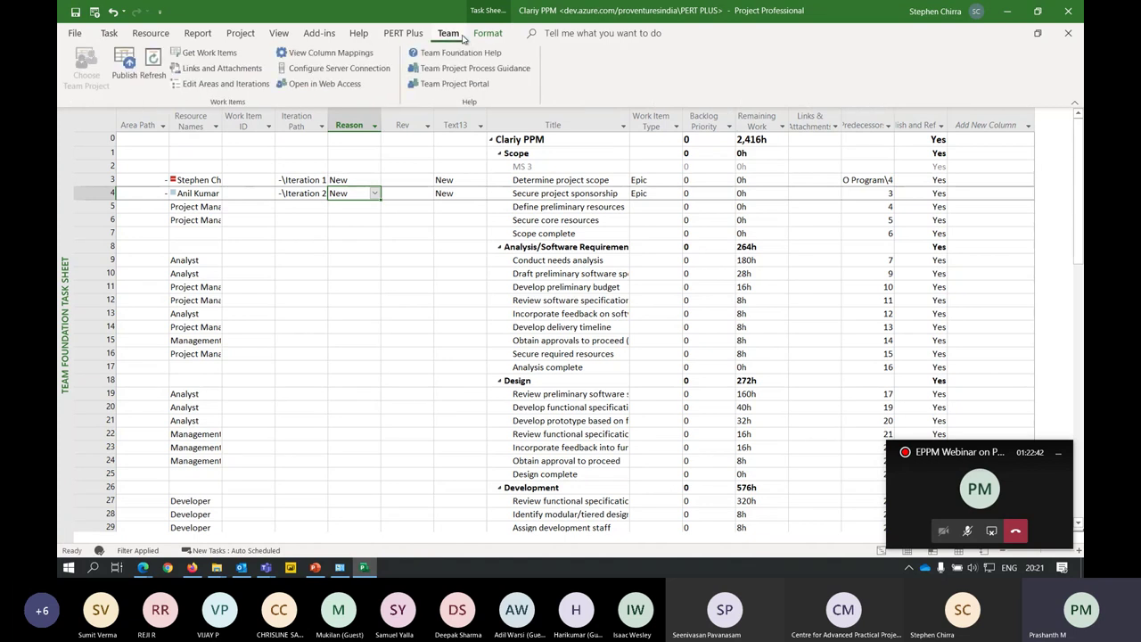
left_click(127, 60)
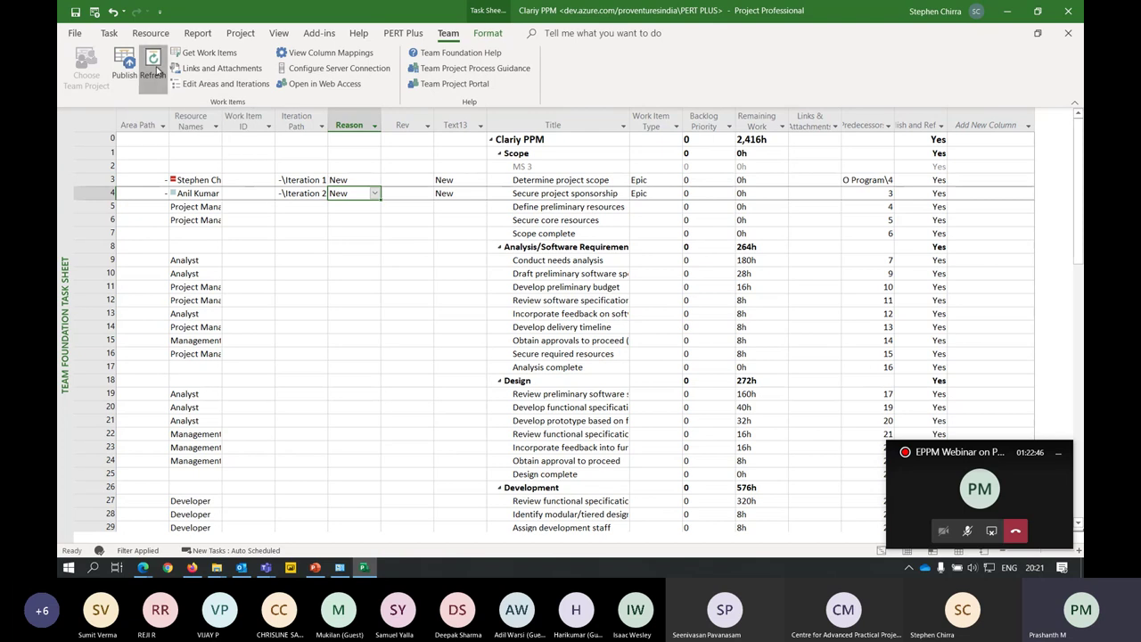
left_click(684, 352)
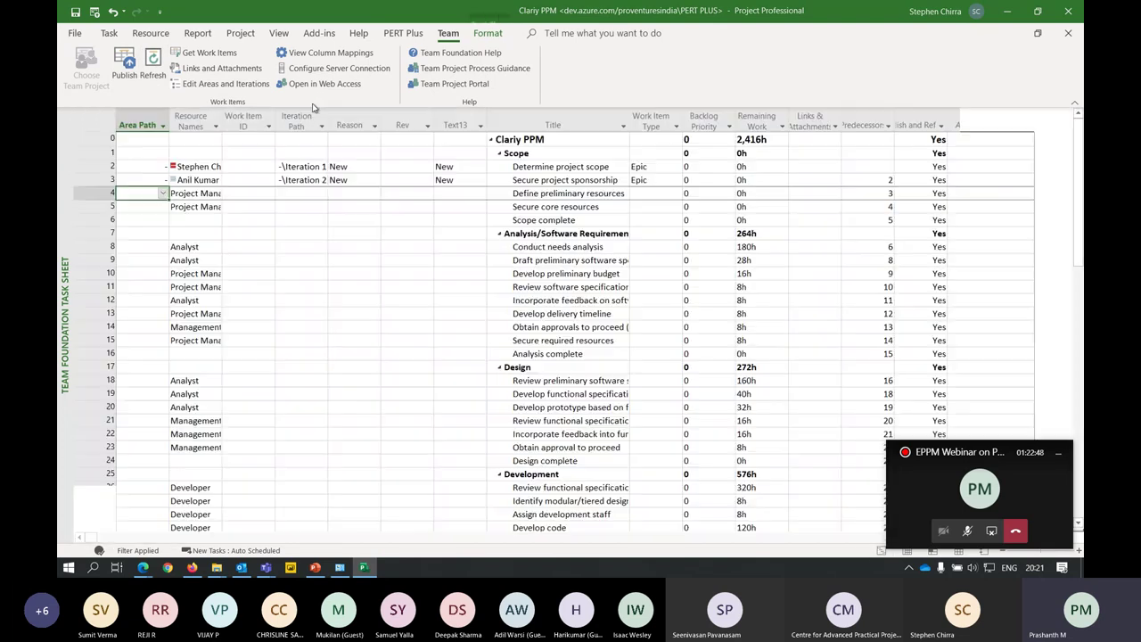
key("Return")
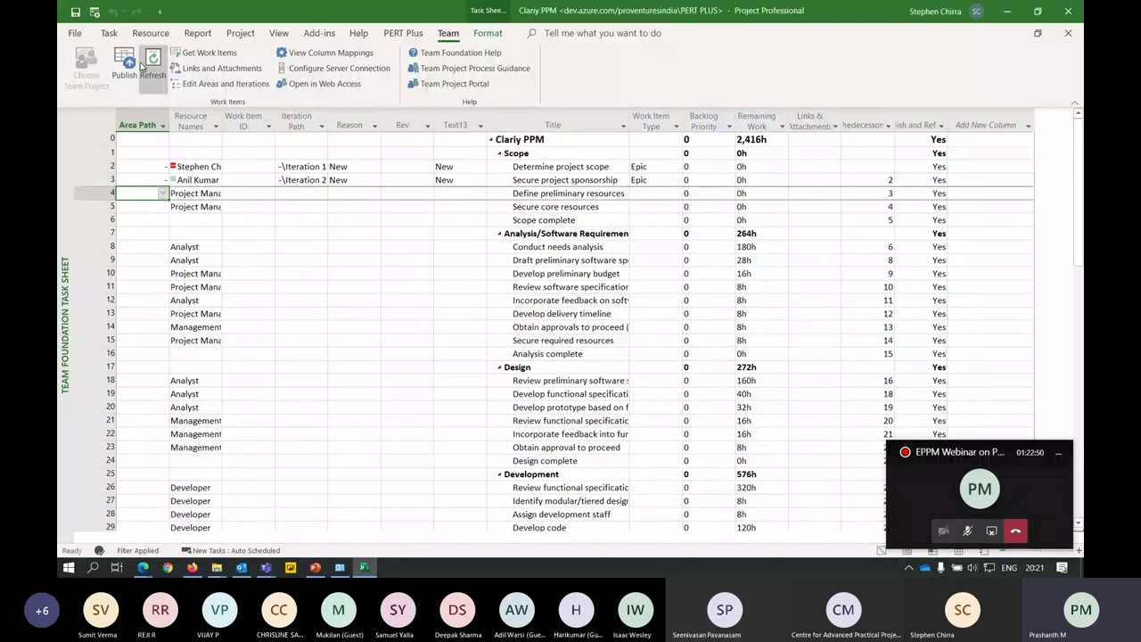
Refresh work items from the server, close the publishing errors report, and return to Azure DevOps in Firefox
left_click(141, 66)
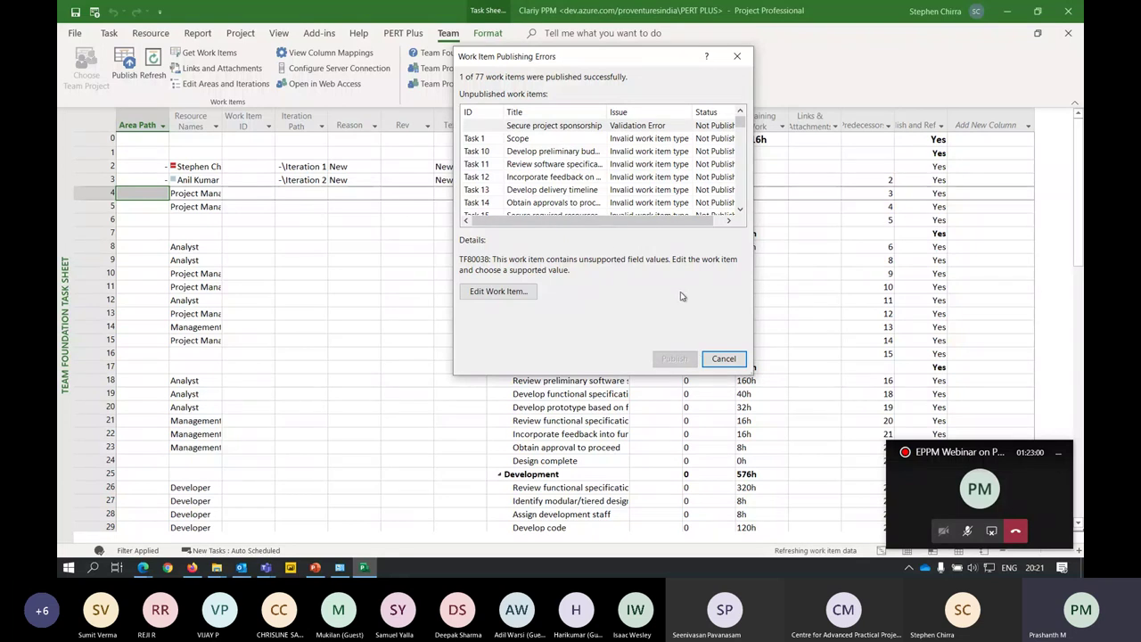
left_click(710, 359)
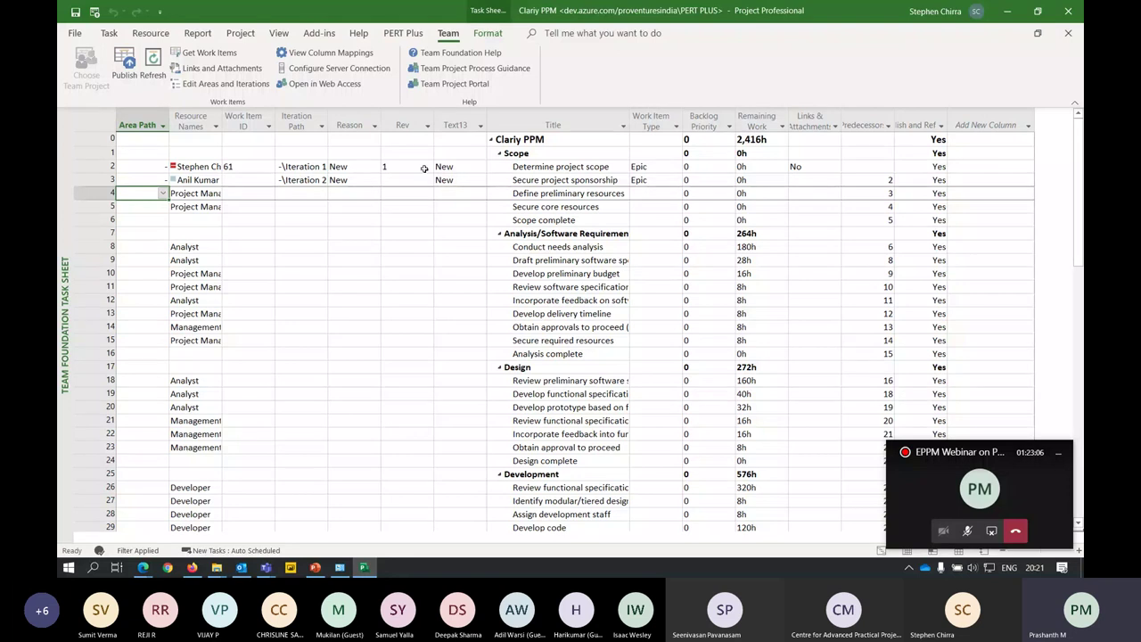
left_click(191, 567)
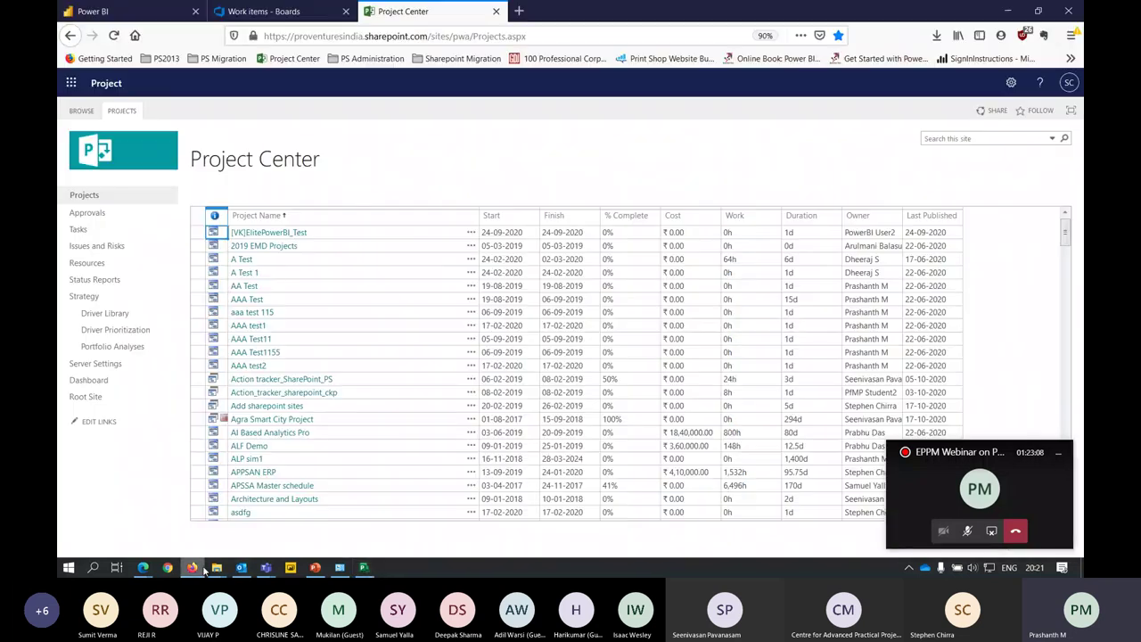
left_click(267, 12)
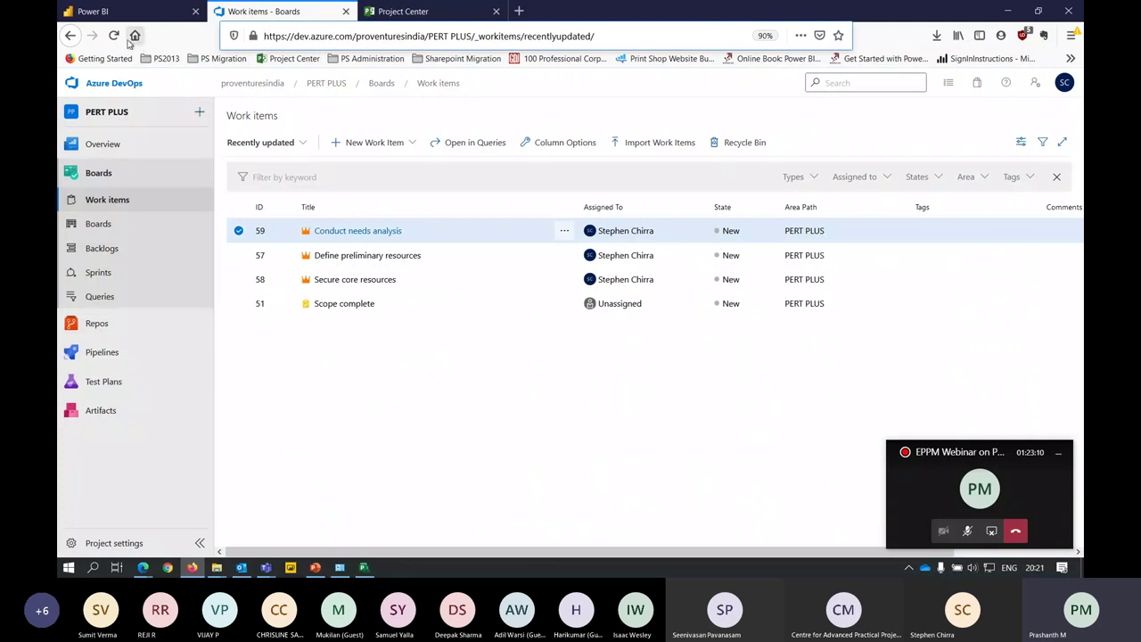
Reload the Azure DevOps work items list so item 61, Determine project scope, appears at the top
left_click(113, 35)
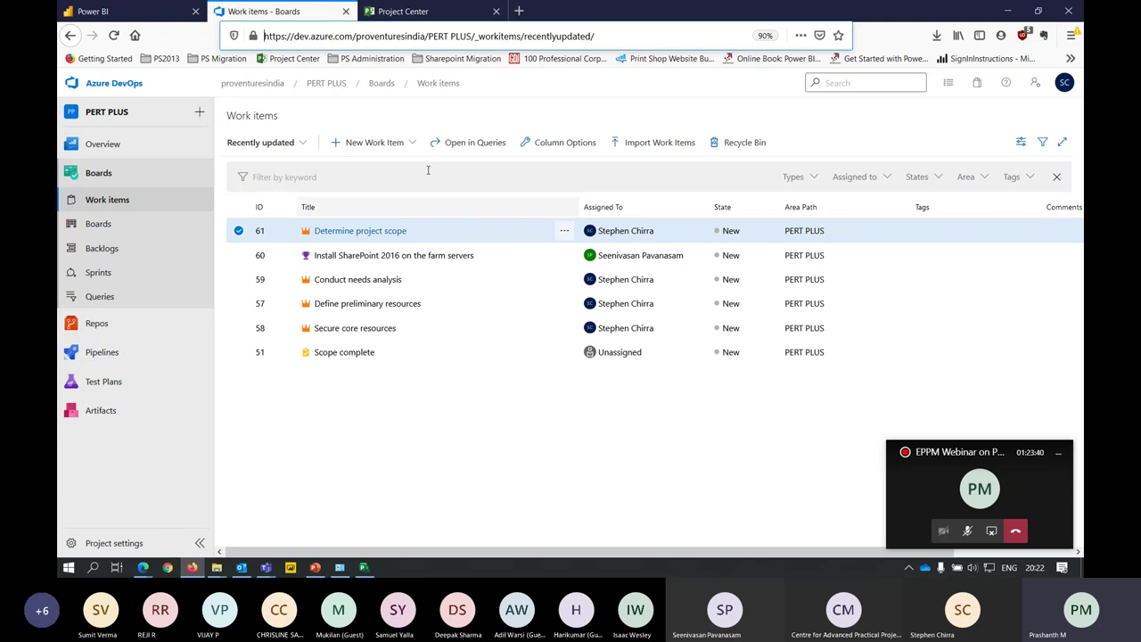
left_click(390, 103)
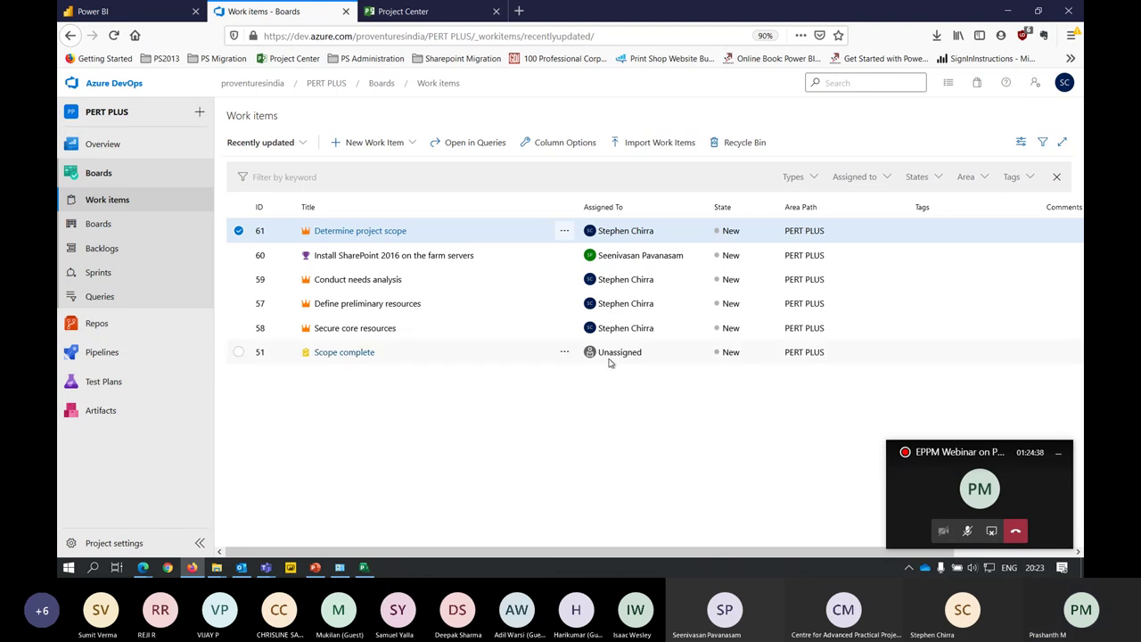
Open ProventuresNewDashboard from Power BI's Shared with me list, showing SoftwareDevelopment's Project Status page
left_click(100, 11)
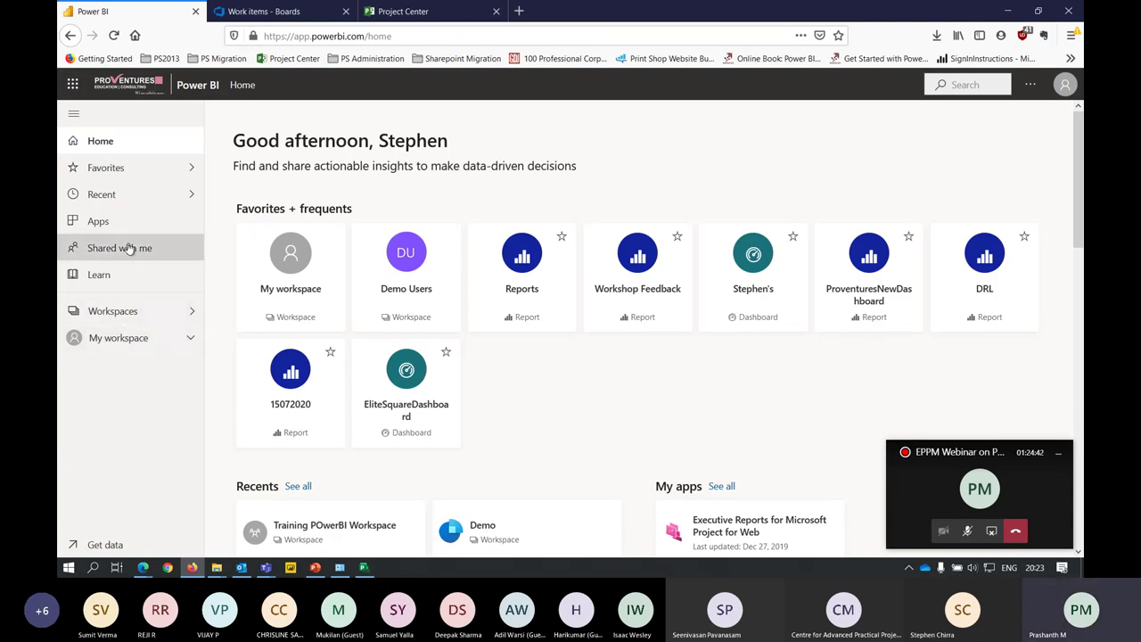
left_click(174, 259)
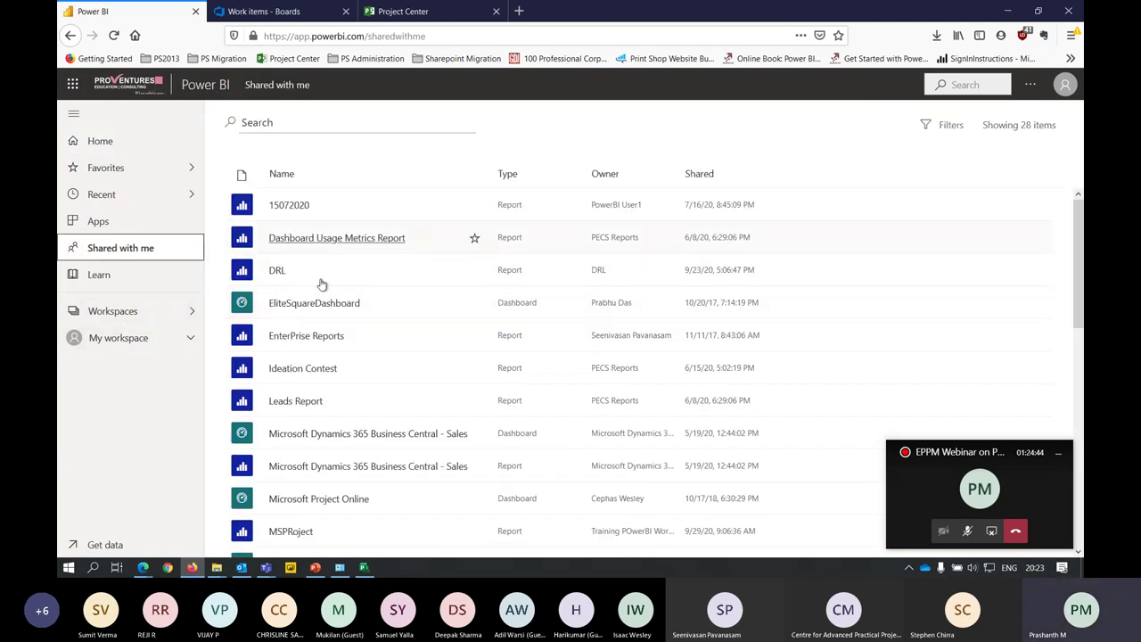
scroll(326, 388, "down", 3)
scroll(326, 388, "down", 3)
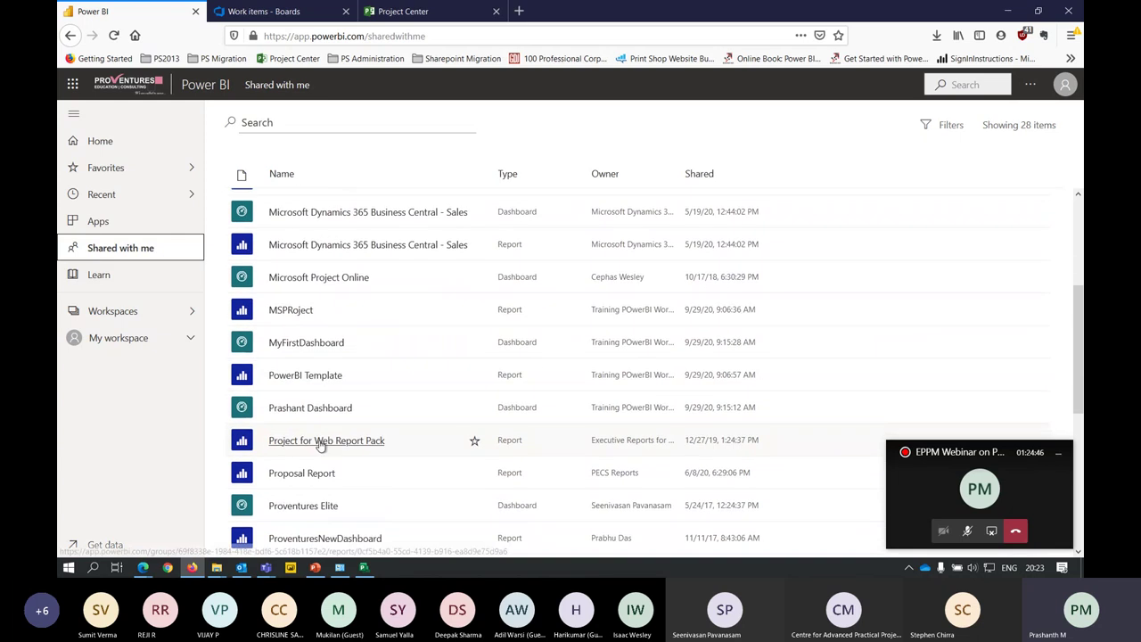
scroll(303, 428, "down", 2)
left_click(314, 391)
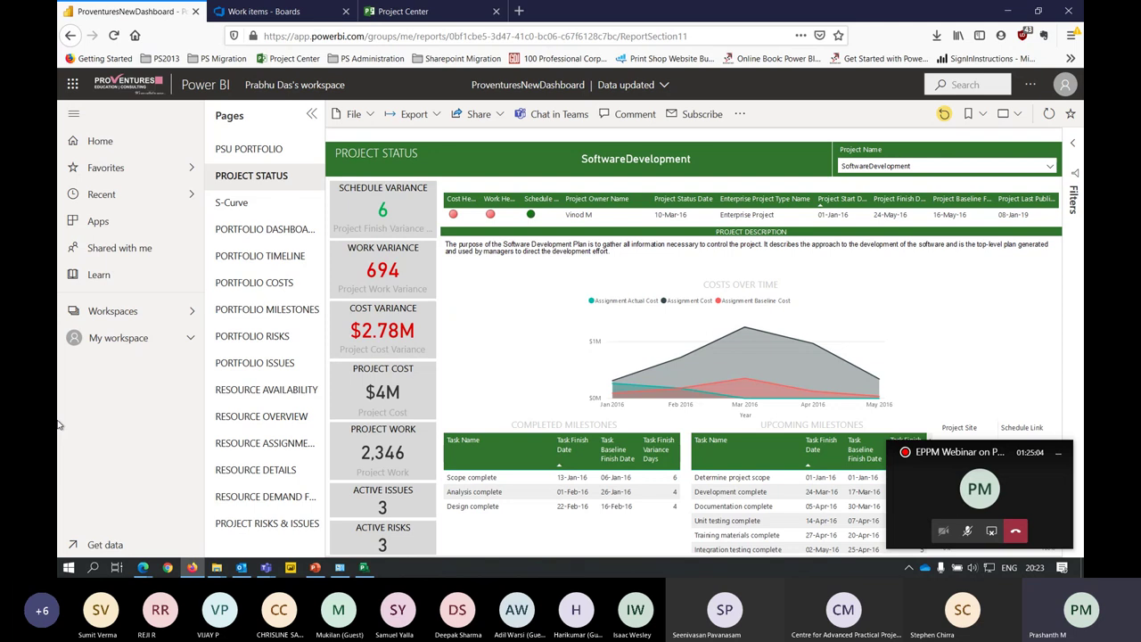
left_click(1058, 451)
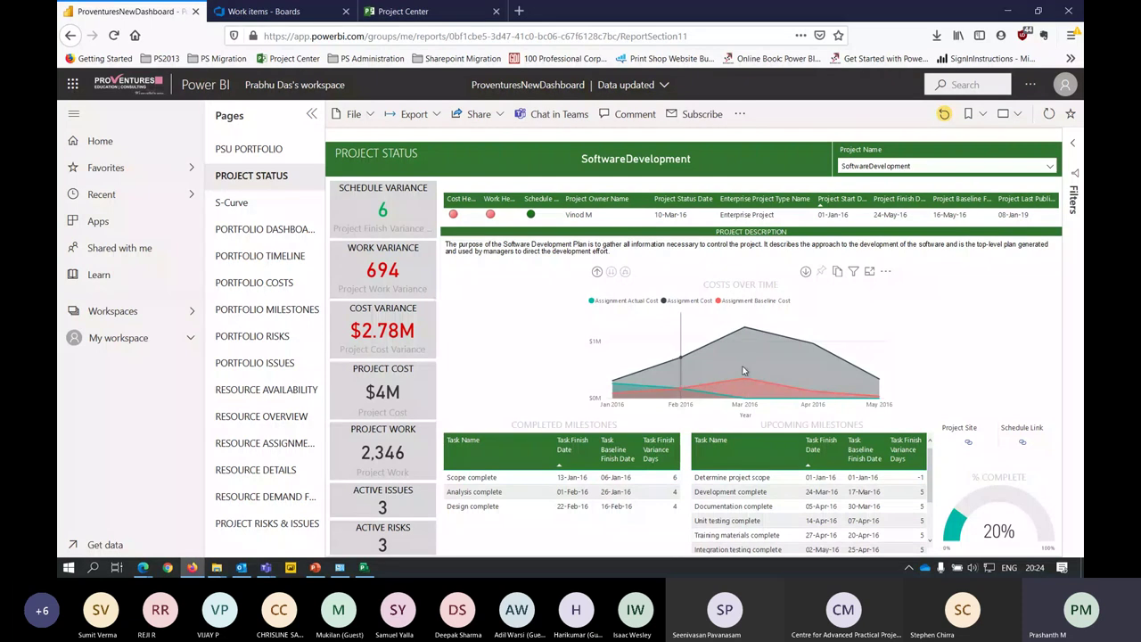
mouse_move(729, 366)
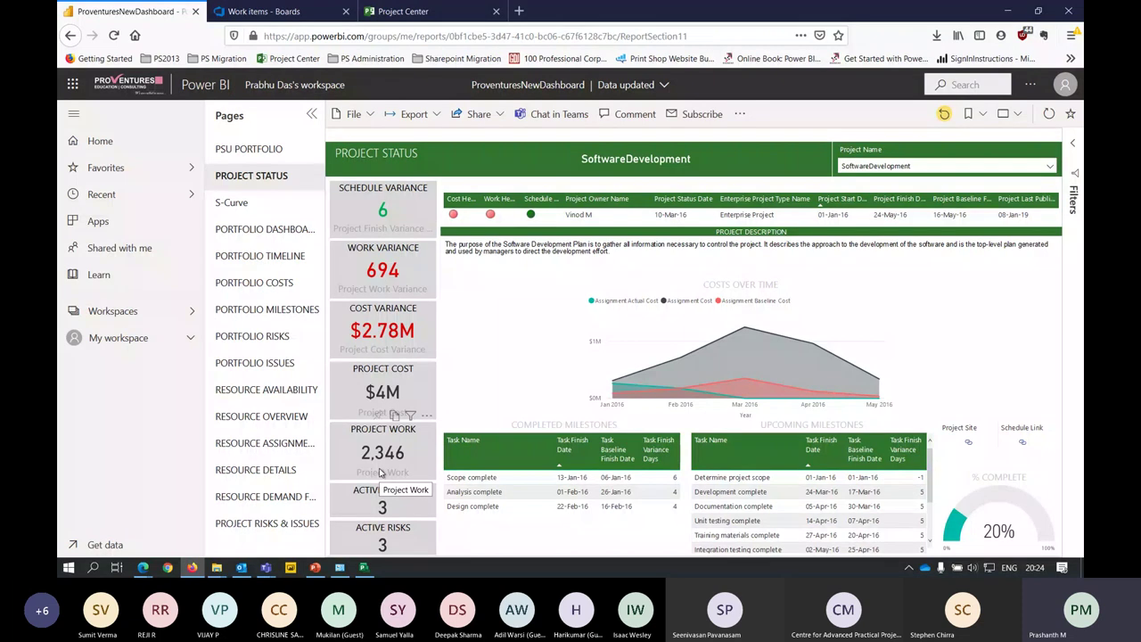
left_click(1051, 169)
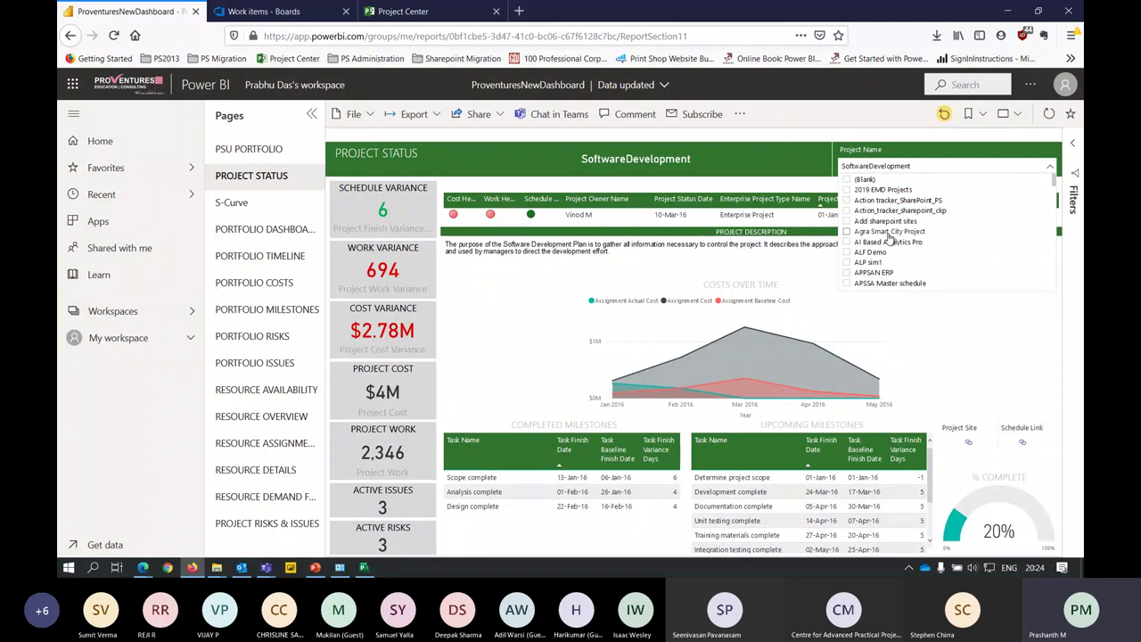
scroll(892, 237, "down", 10)
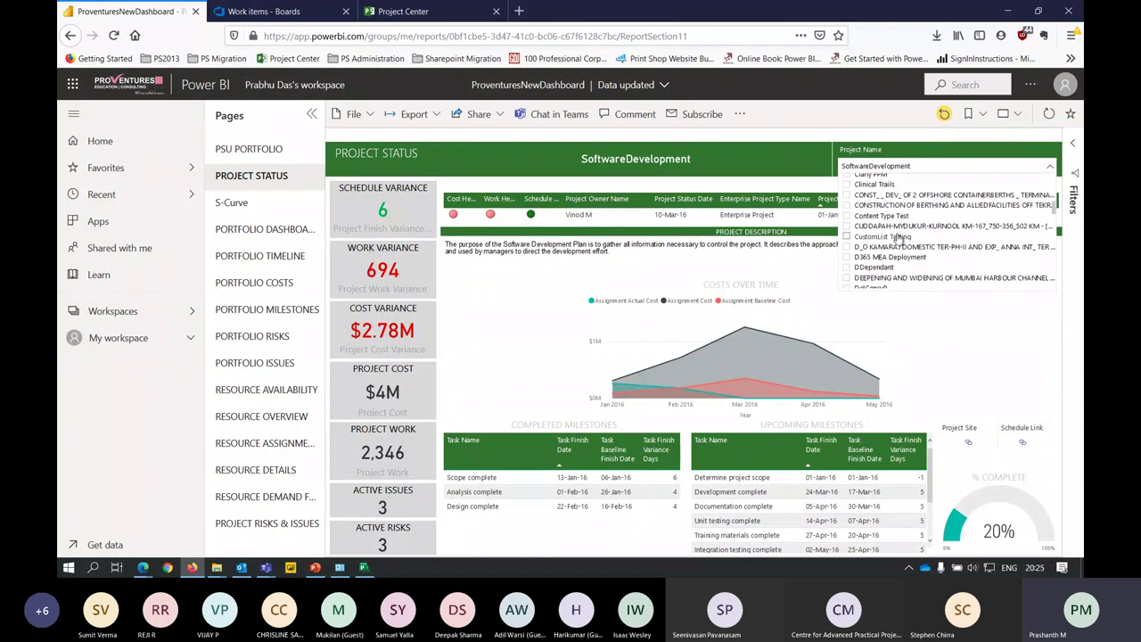
scroll(891, 238, "up", 3)
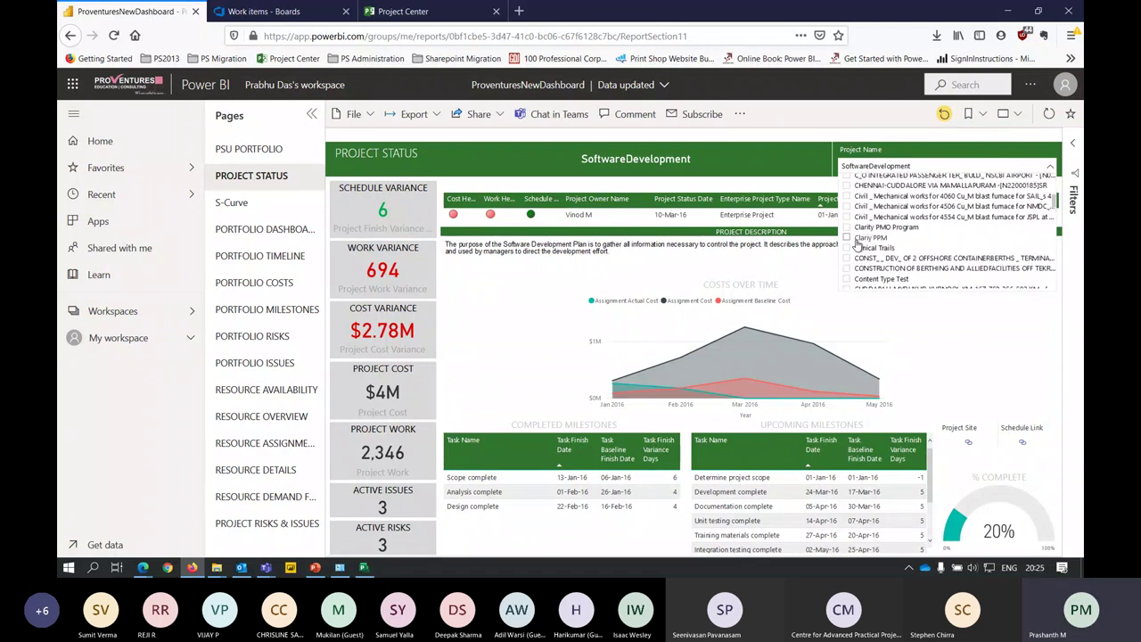
left_click(873, 237)
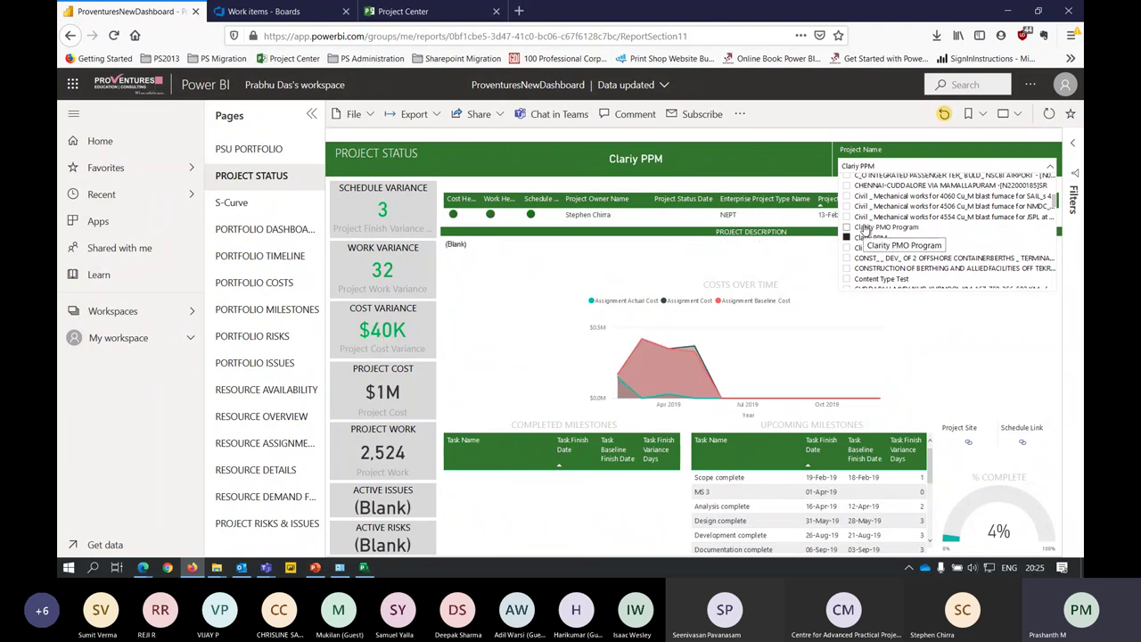
left_click(942, 169)
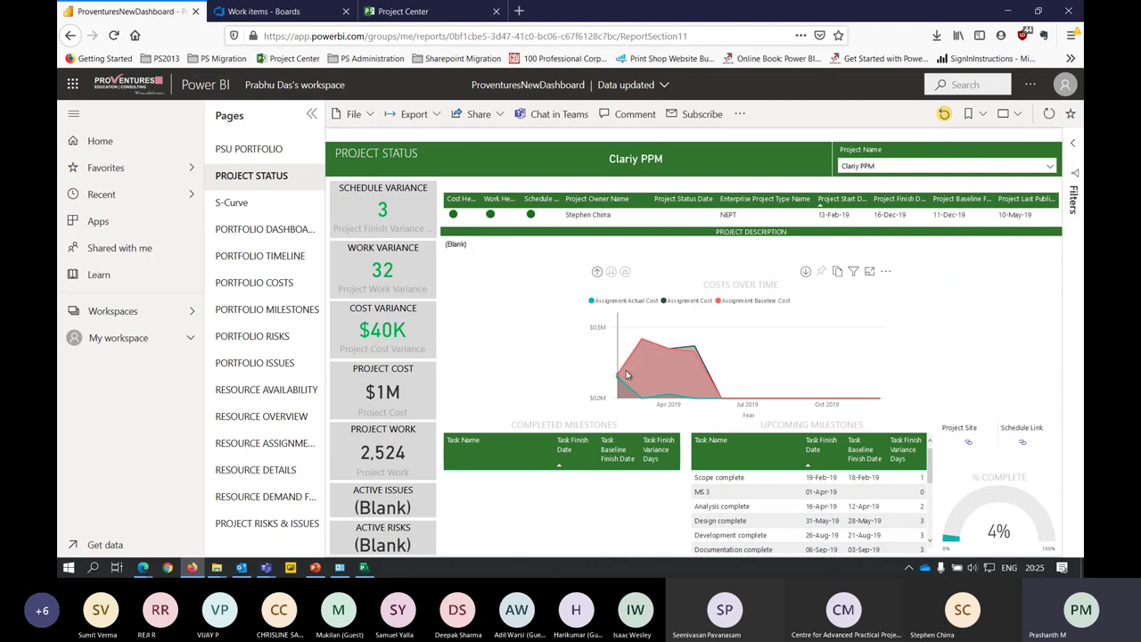
mouse_move(670, 344)
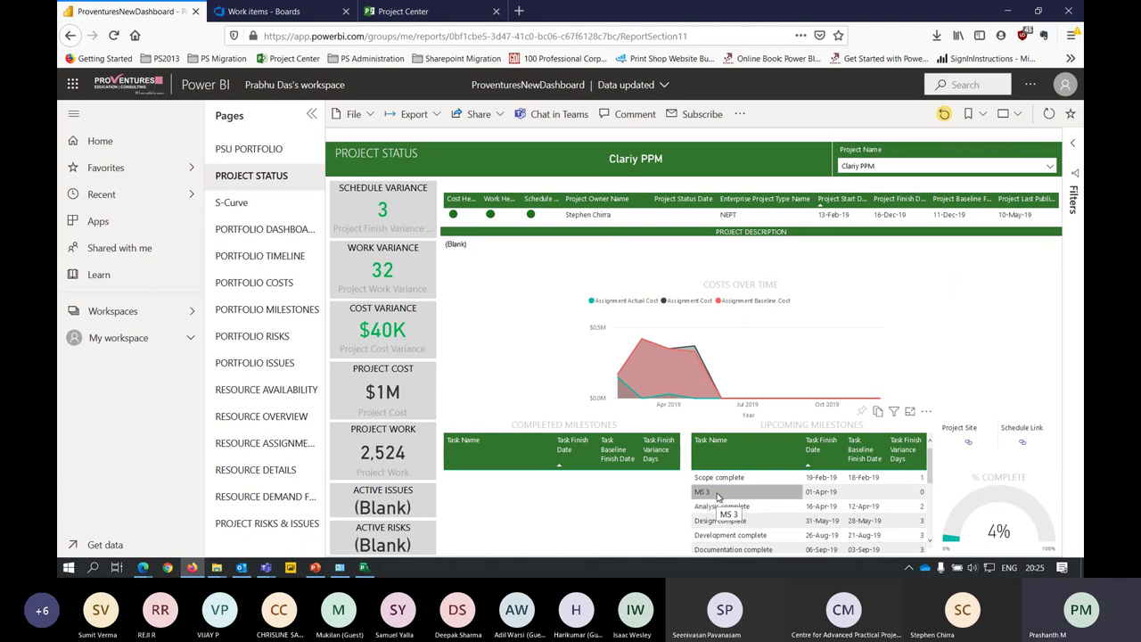
left_click(254, 212)
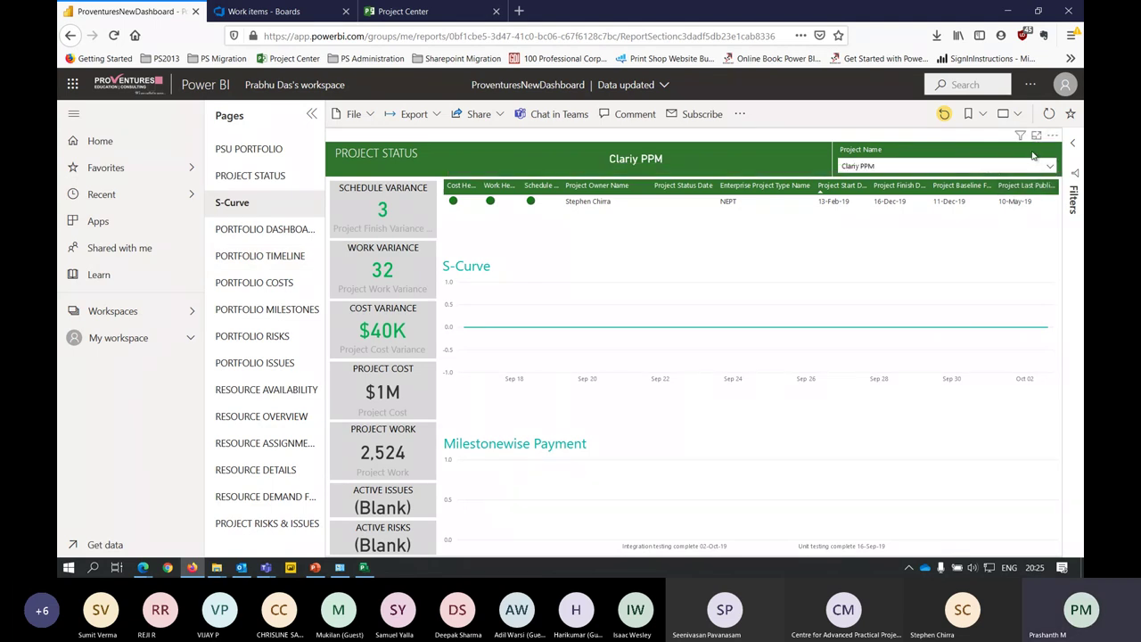
Filter the S-Curve page to SoftwareDevelopment in the Project Name slicer, then clear it back to All
left_click(1048, 168)
scroll(958, 232, "down", 10)
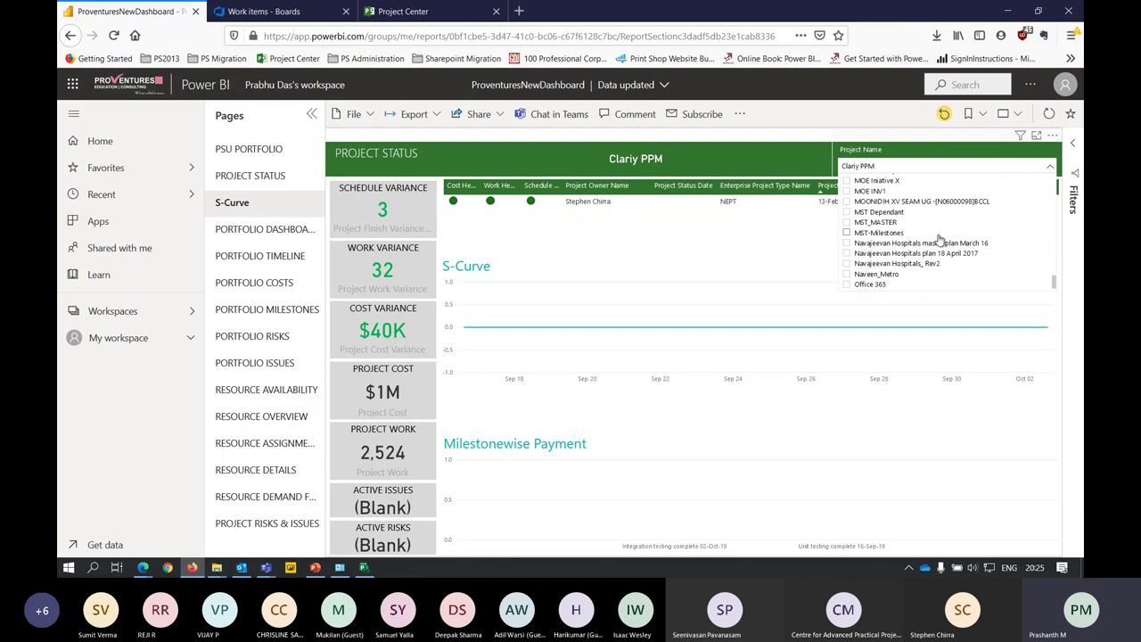
scroll(939, 239, "down", 8)
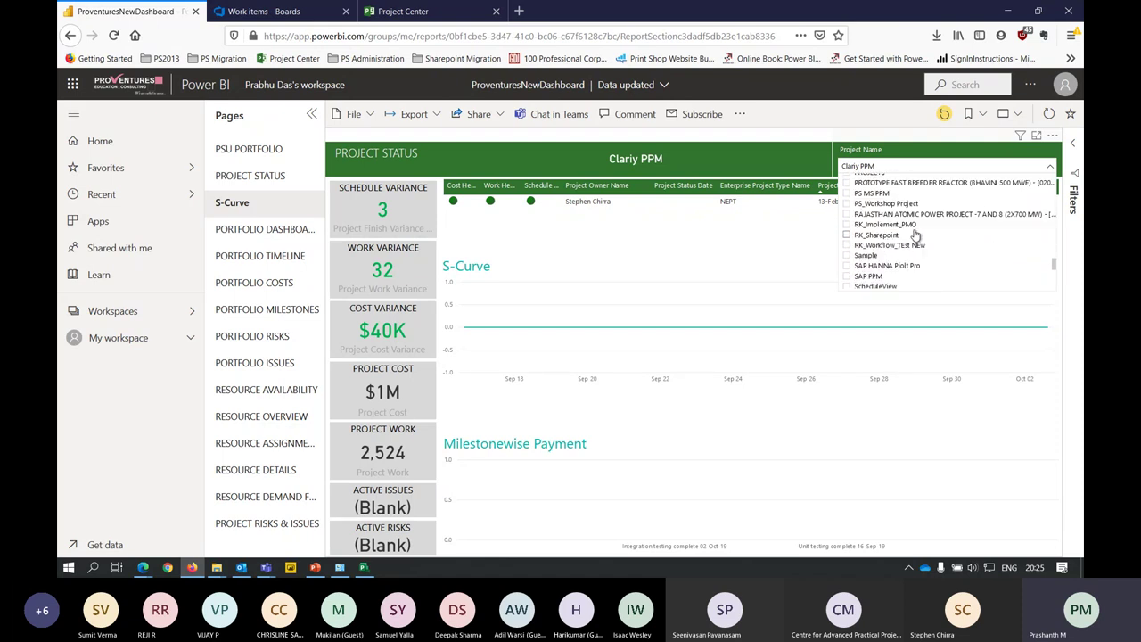
scroll(915, 234, "down", 6)
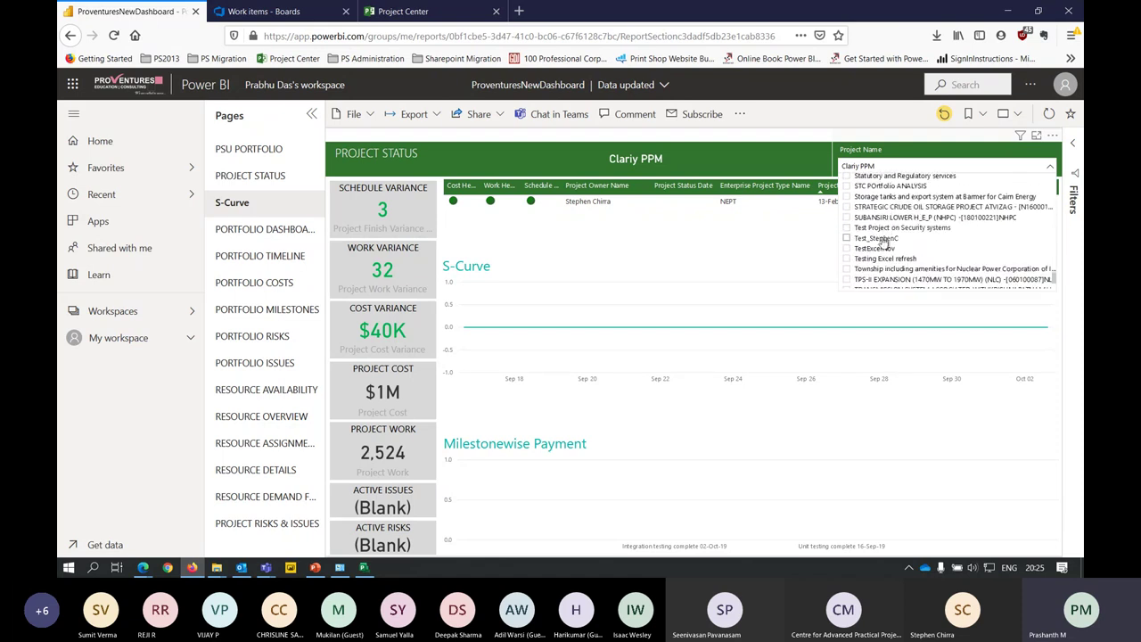
scroll(900, 205, "up", 2)
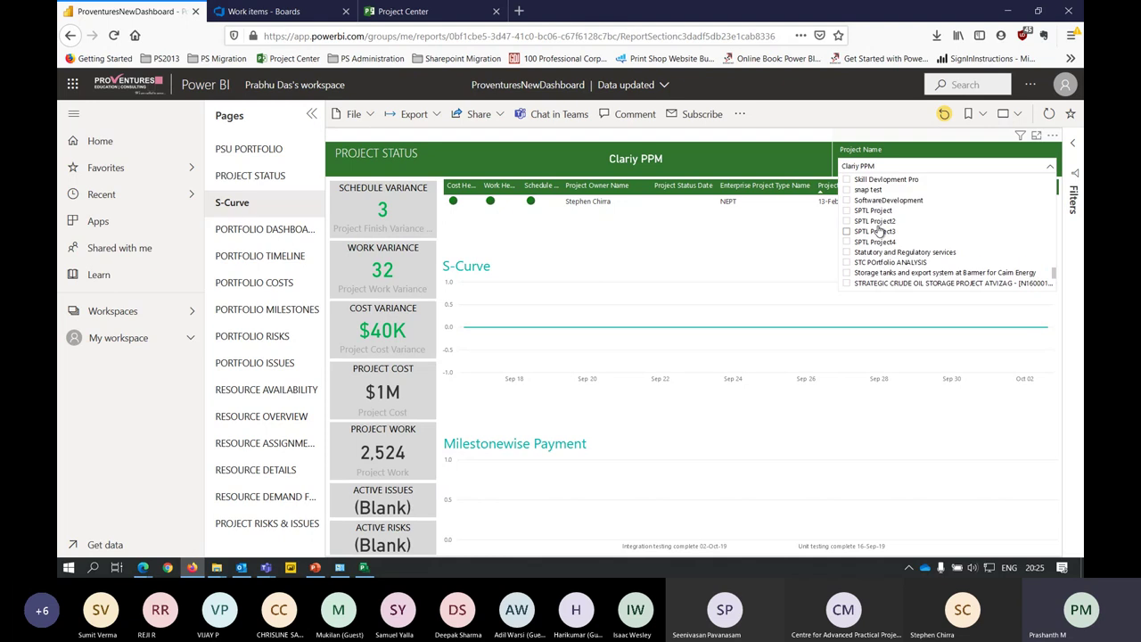
scroll(879, 231, "up", 2)
left_click(867, 252)
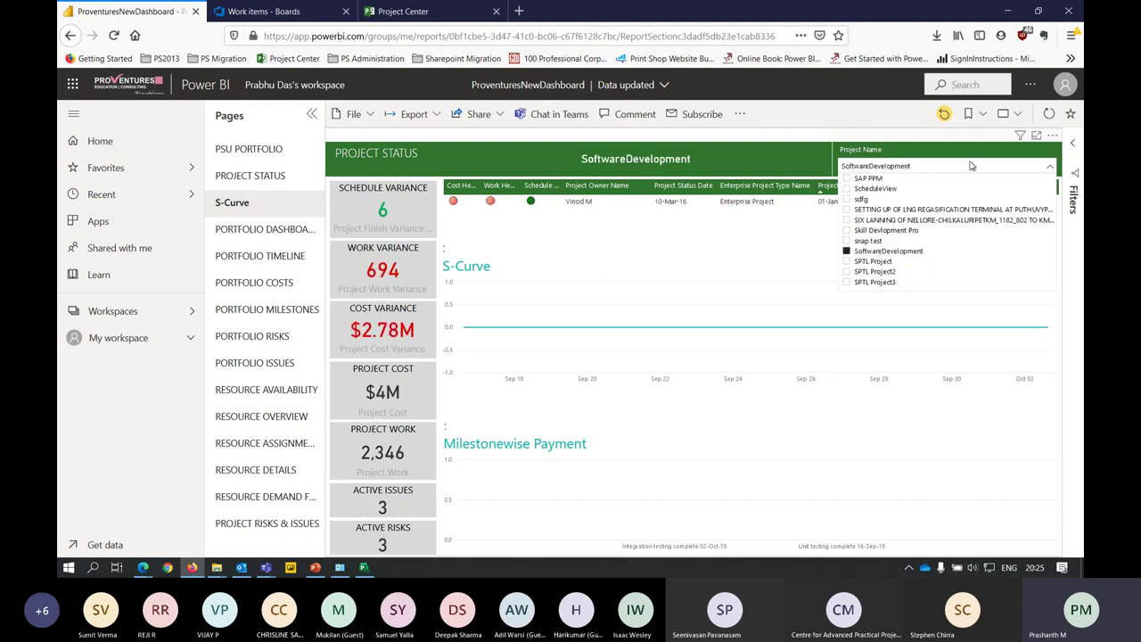
left_click(1051, 158)
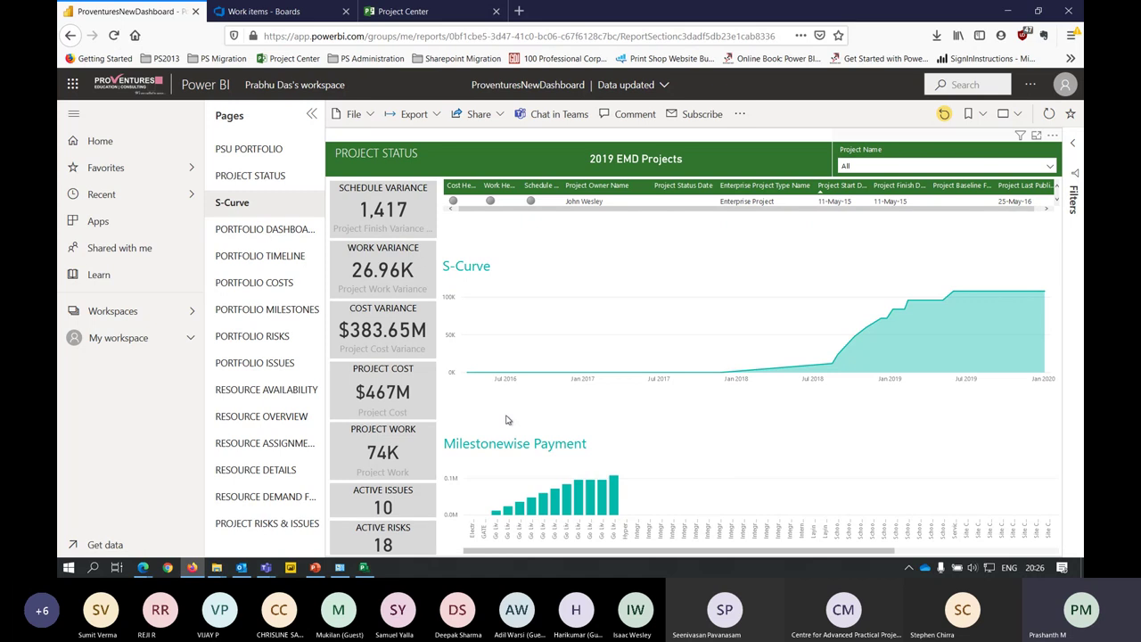
Go to the Portfolio Dashboard page, then the Resource Availability page with its availability heatmap
left_click(284, 239)
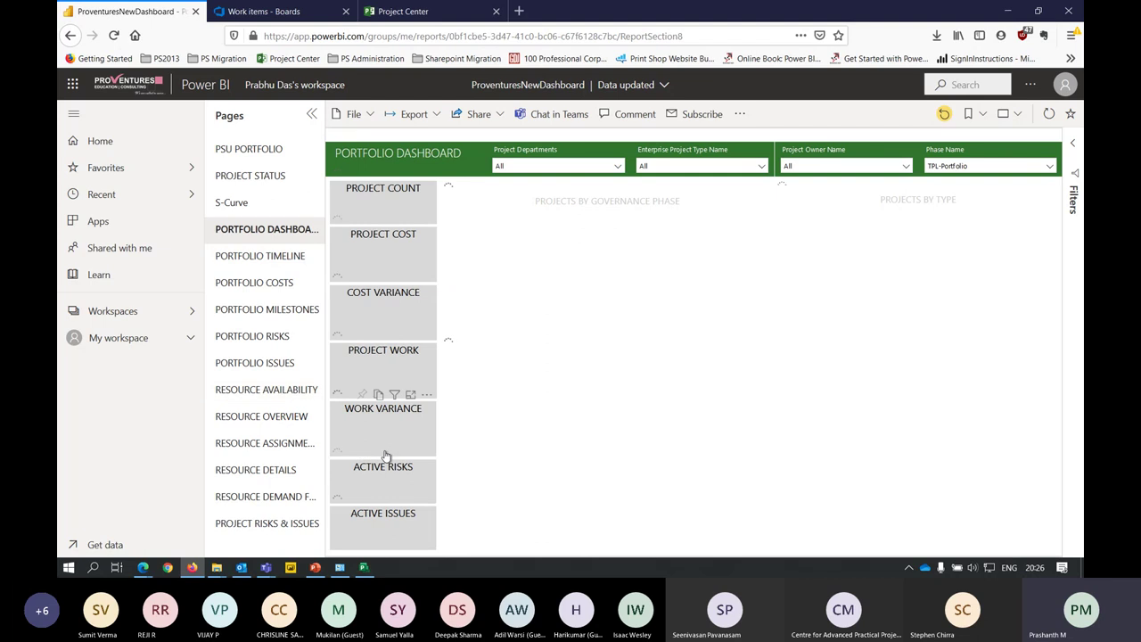
left_click(268, 397)
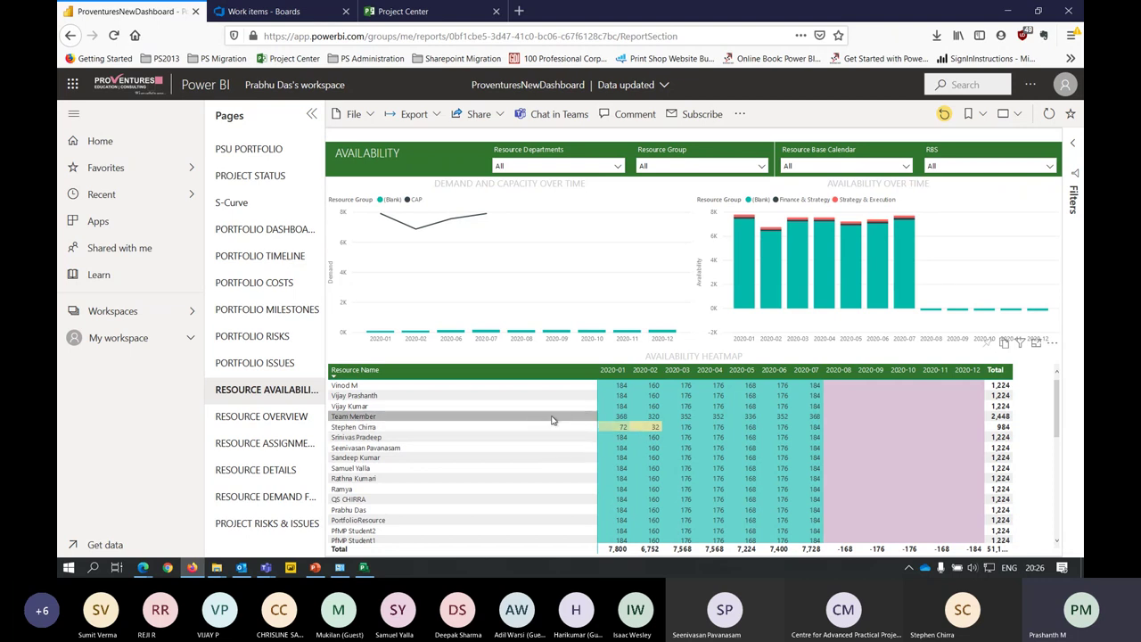
left_click(606, 424)
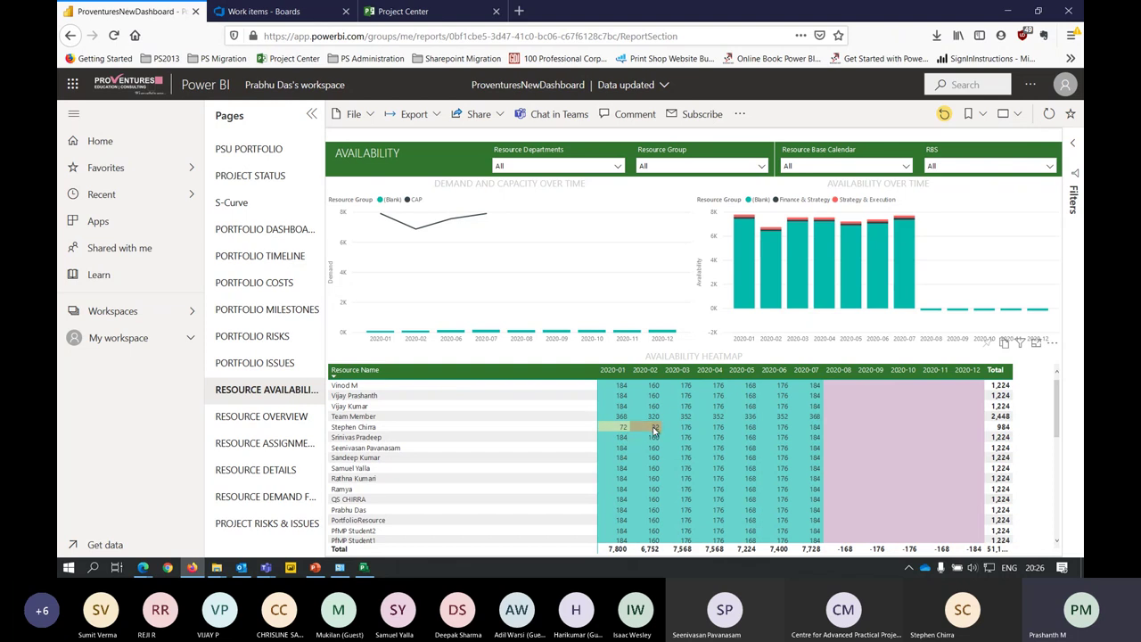
mouse_move(654, 430)
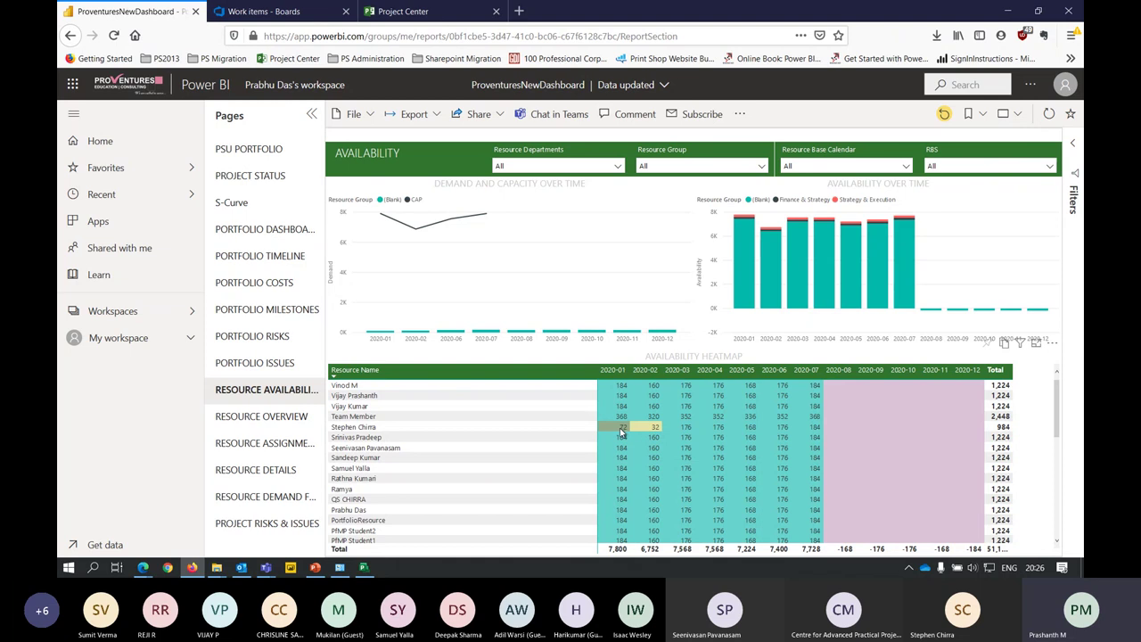
mouse_move(617, 430)
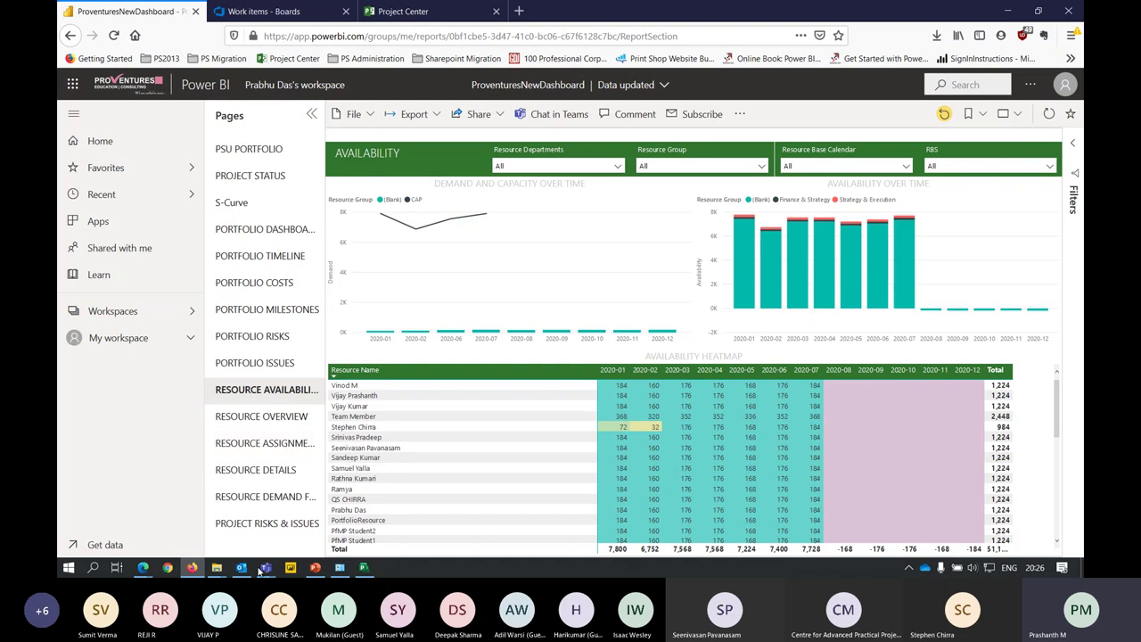
Open the Project Risks & Issues page and review its issue and risk charts
left_click(273, 529)
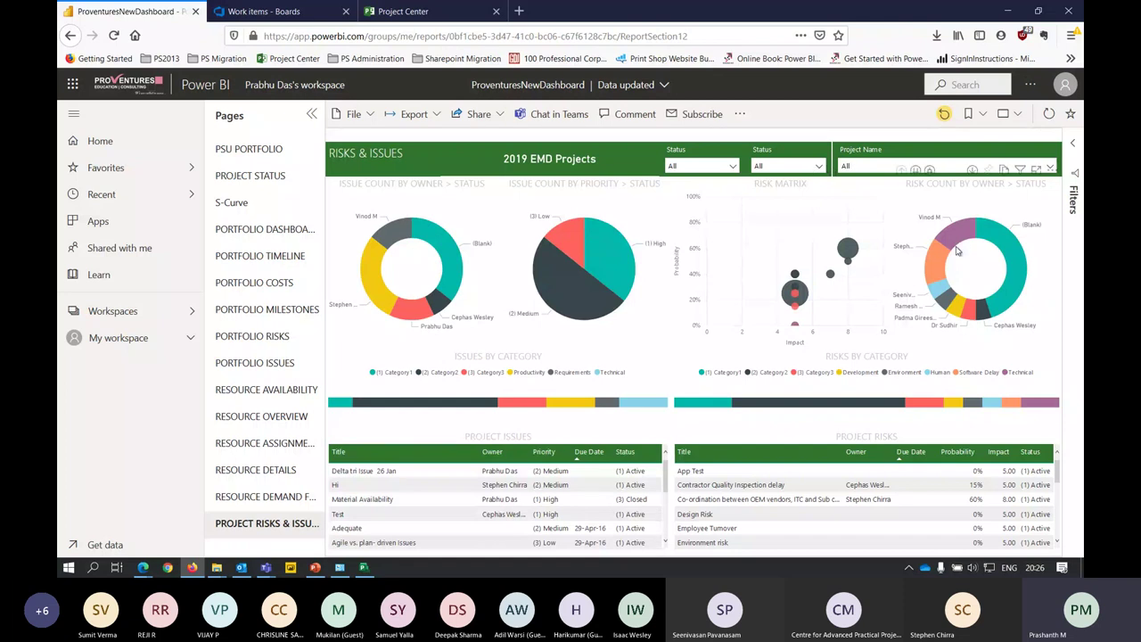
mouse_move(984, 151)
mouse_move(967, 222)
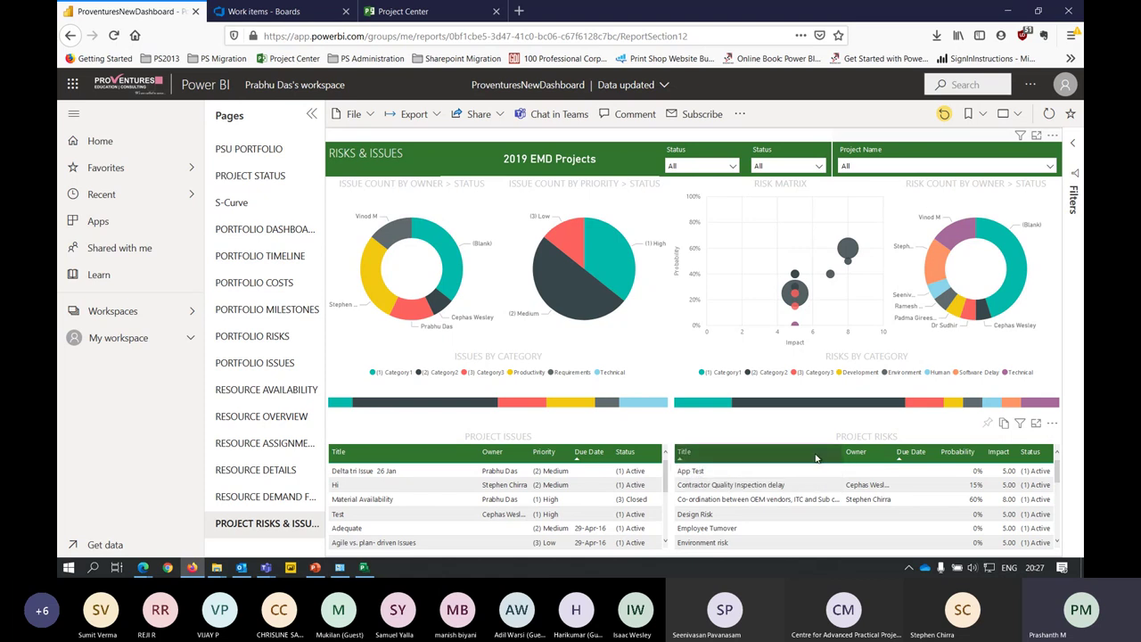
Filter the Risks & Issues page to SoftwareDevelopment, showing five project issues and three active risks
left_click(902, 165)
scroll(894, 228, "down", 3)
scroll(894, 228, "down", 10)
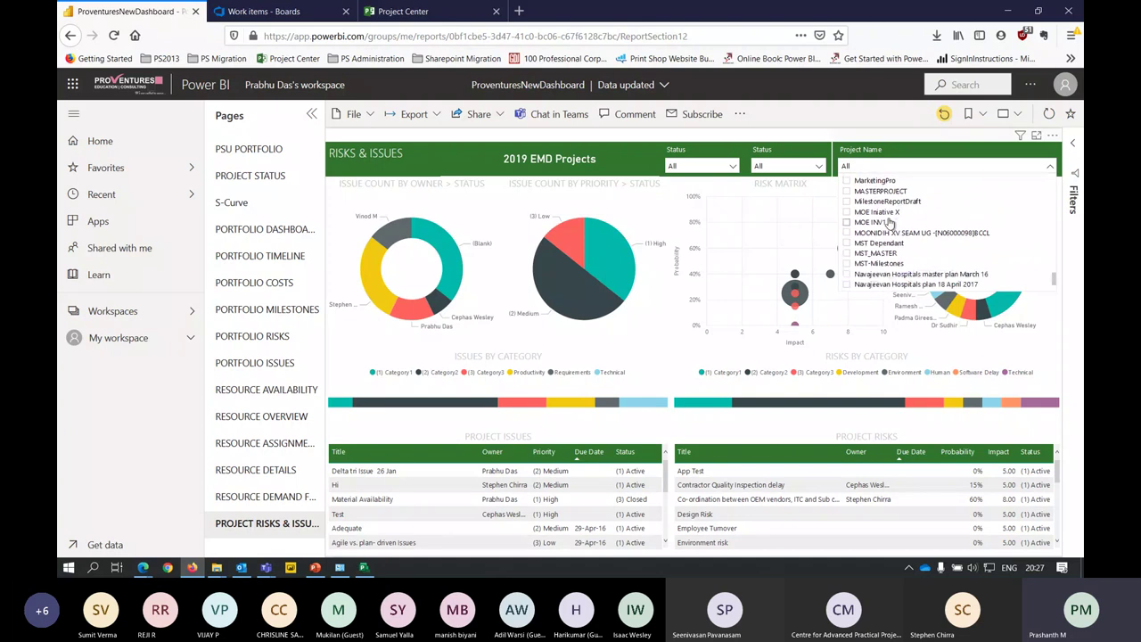
scroll(889, 233, "down", 2)
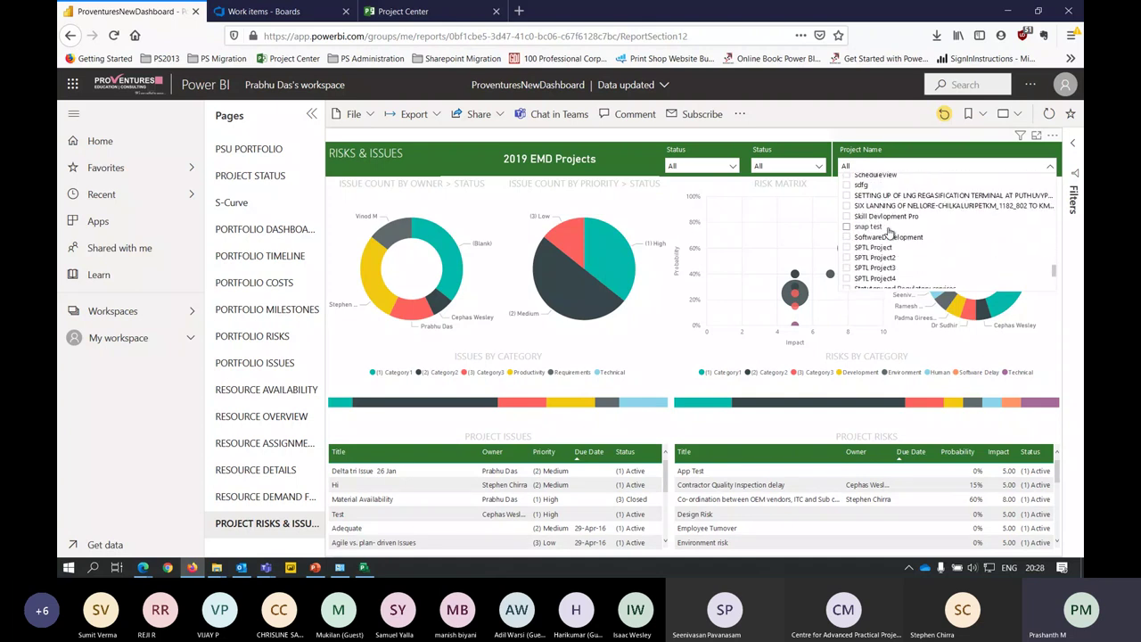
left_click(887, 218)
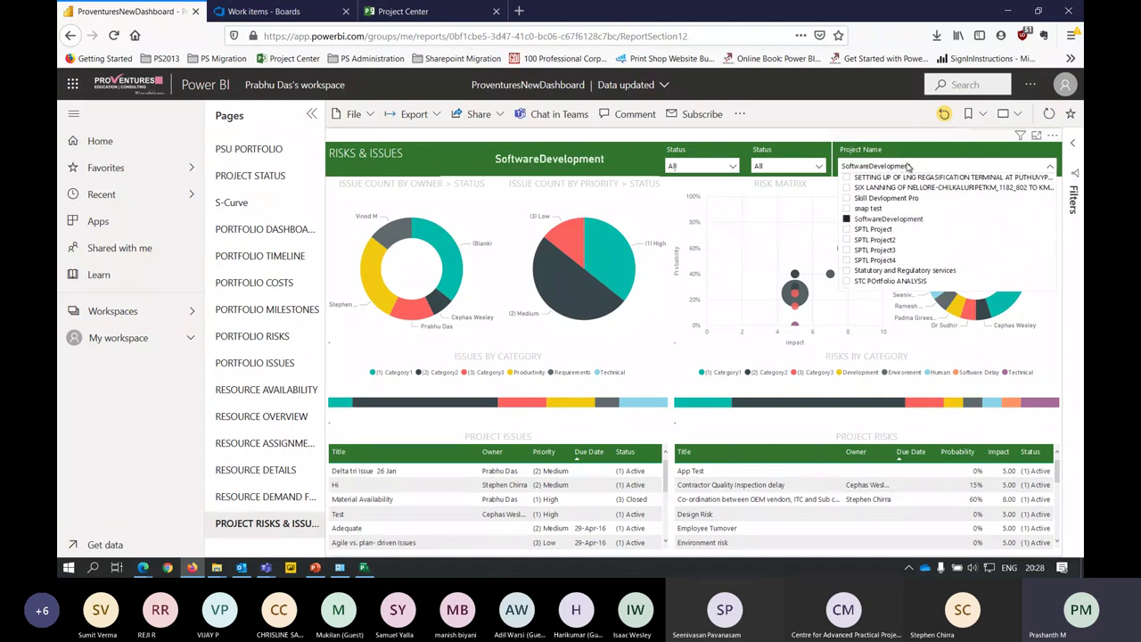
left_click(947, 167)
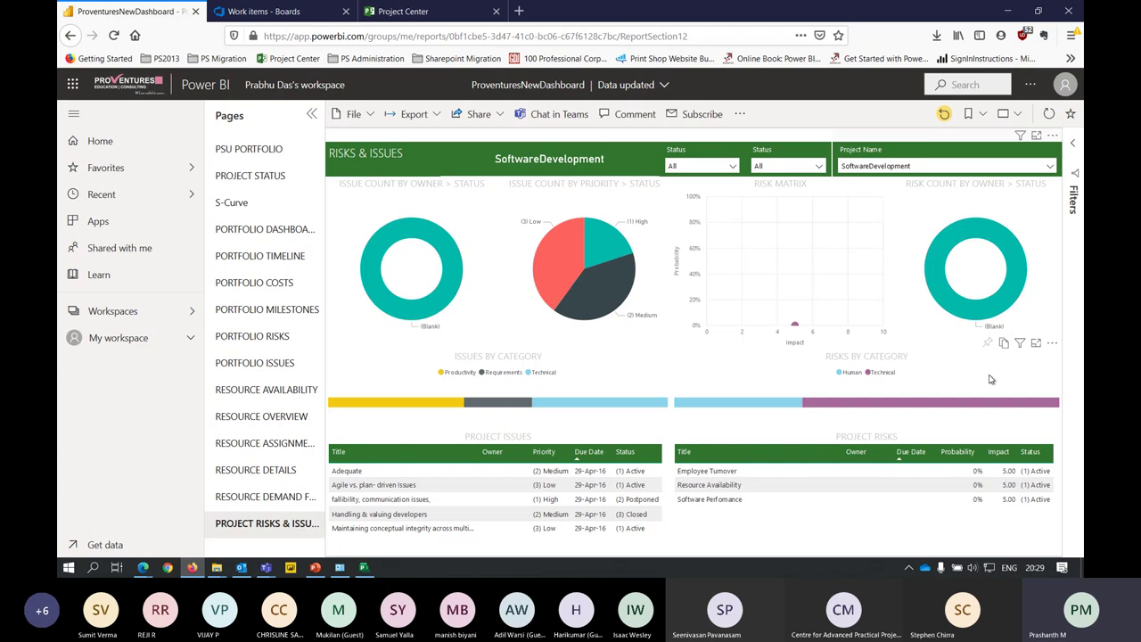
mouse_move(278, 550)
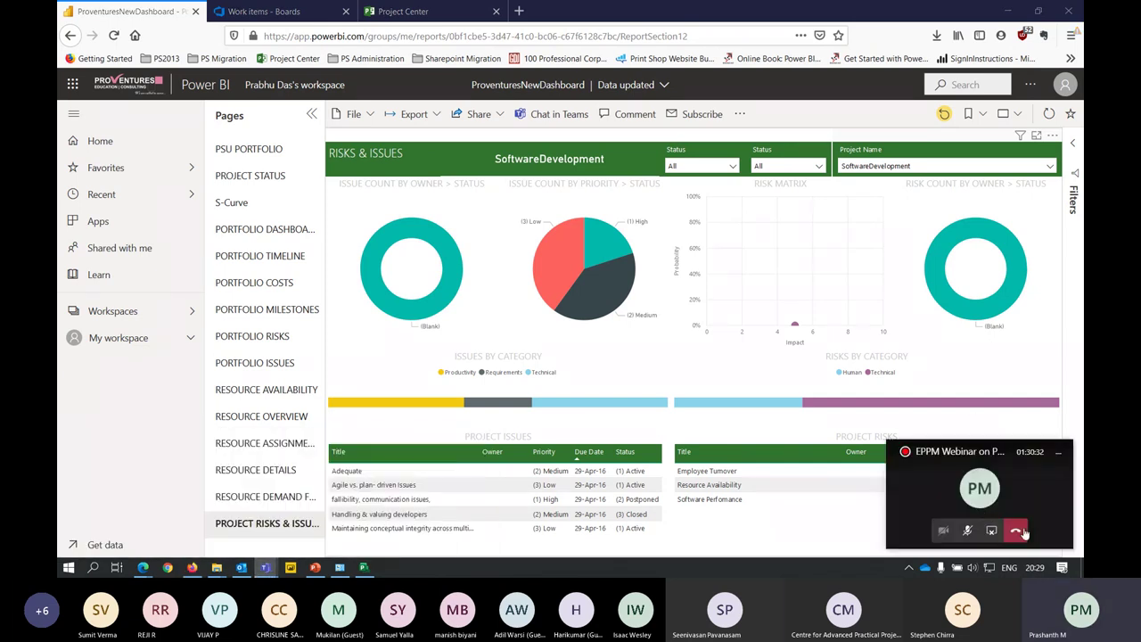
Stop sharing the Power BI report in the Teams meeting
left_click(991, 531)
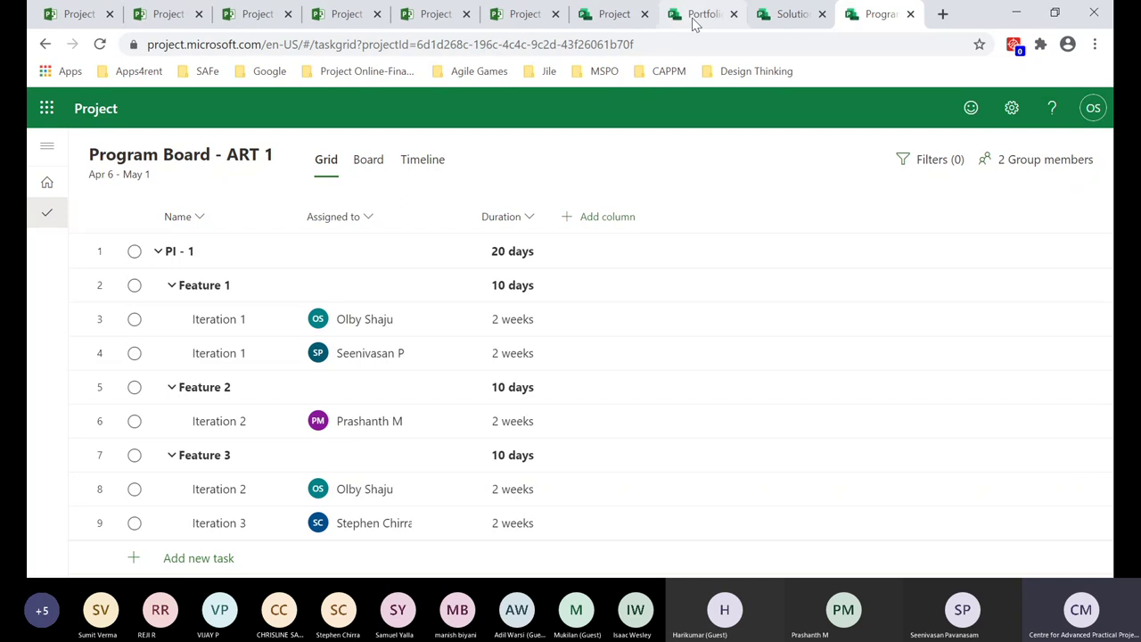
Switch to the Project home tab, glancing briefly at the Finance & Benefits tab first
left_click(602, 16)
left_click(523, 14)
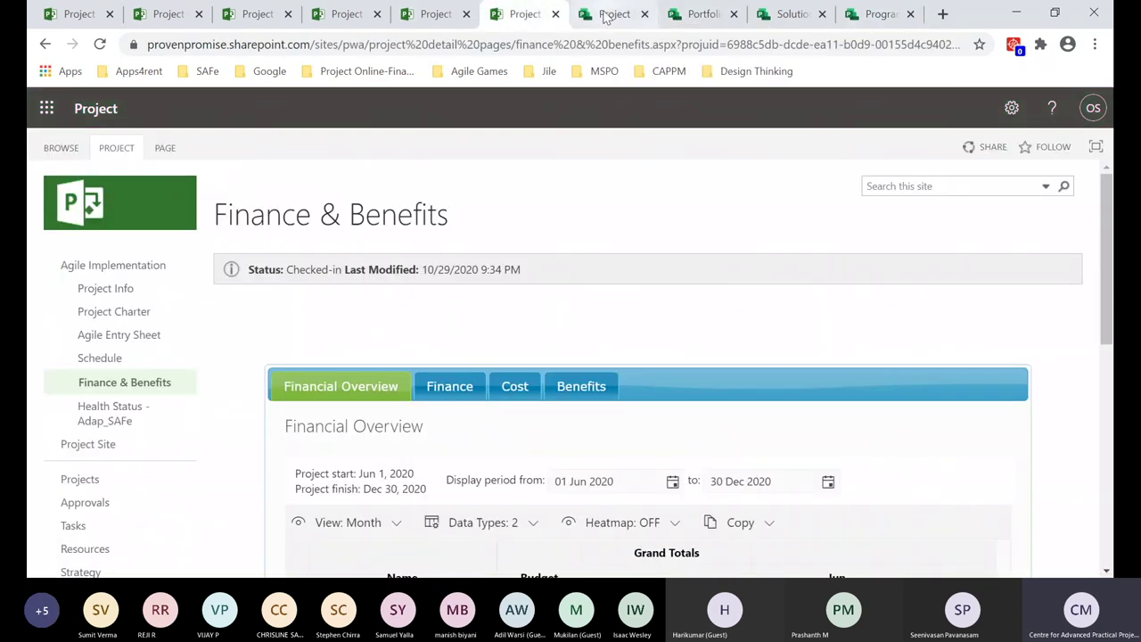
left_click(606, 15)
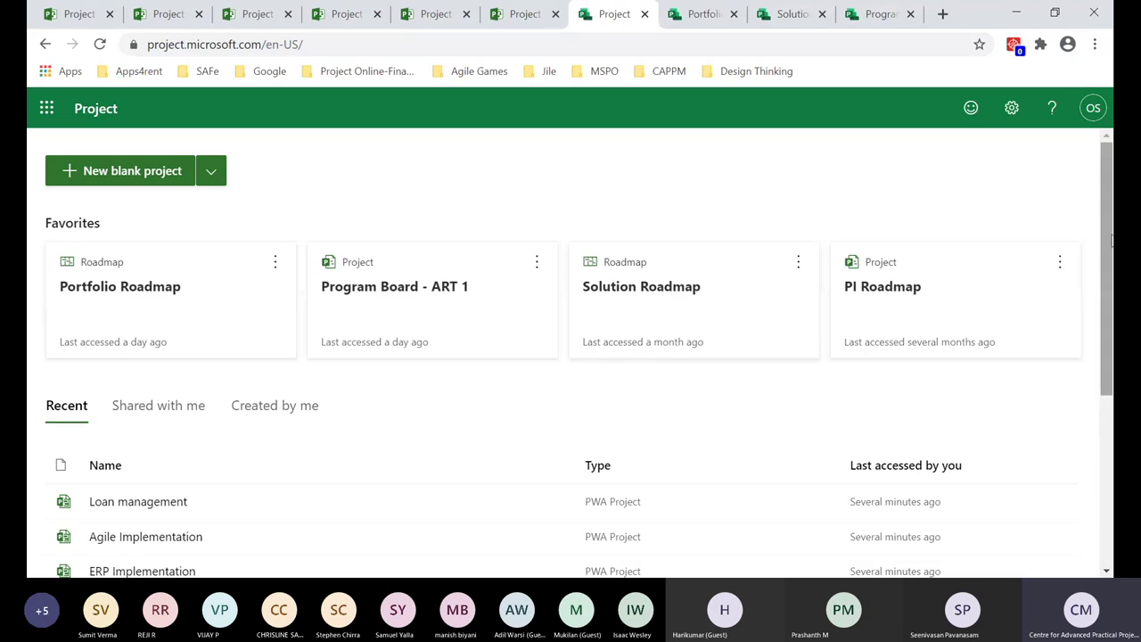
Scroll the home page and preview the New roadmap option under New blank project without creating one
mouse_move(1112, 234)
left_mouse_down()
mouse_move(1112, 381)
mouse_move(1112, 239)
left_mouse_up()
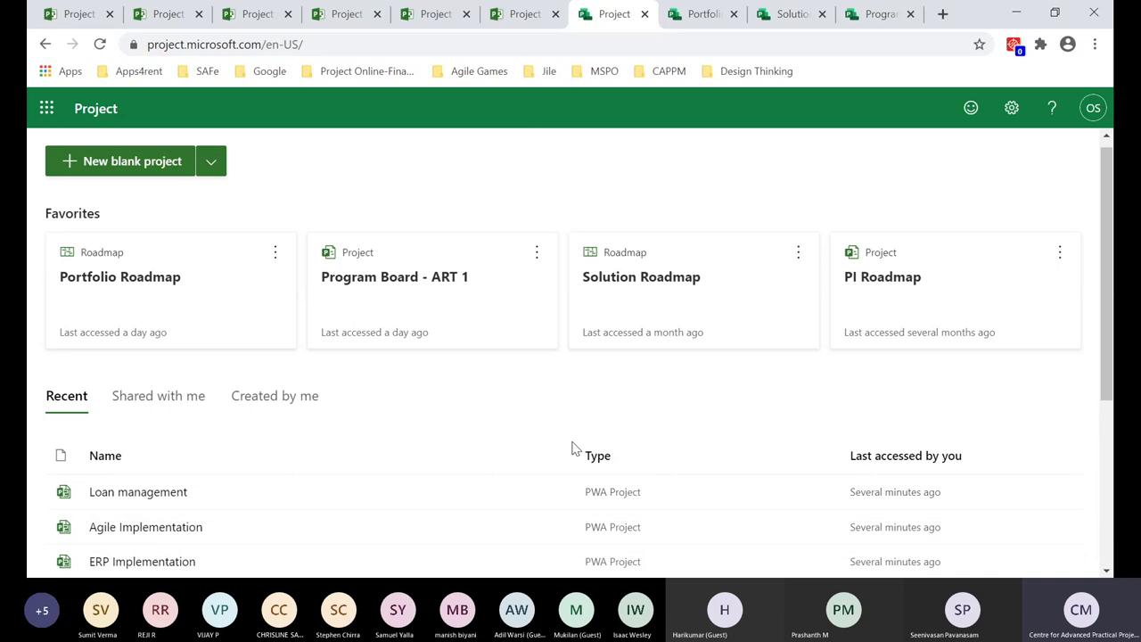
left_click(211, 162)
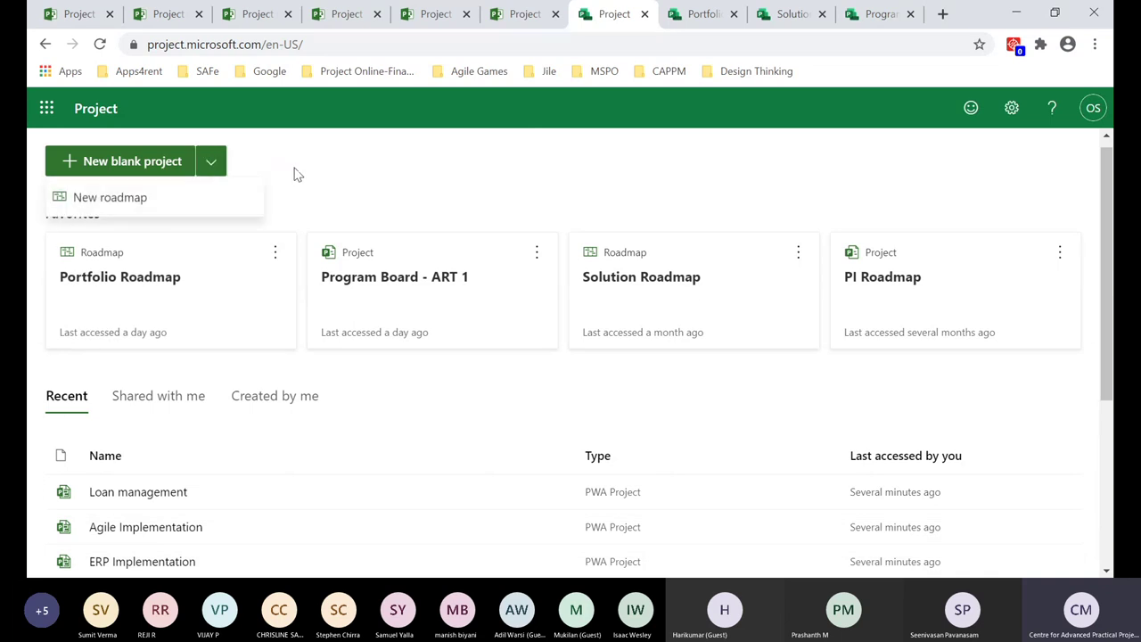
left_click(128, 169)
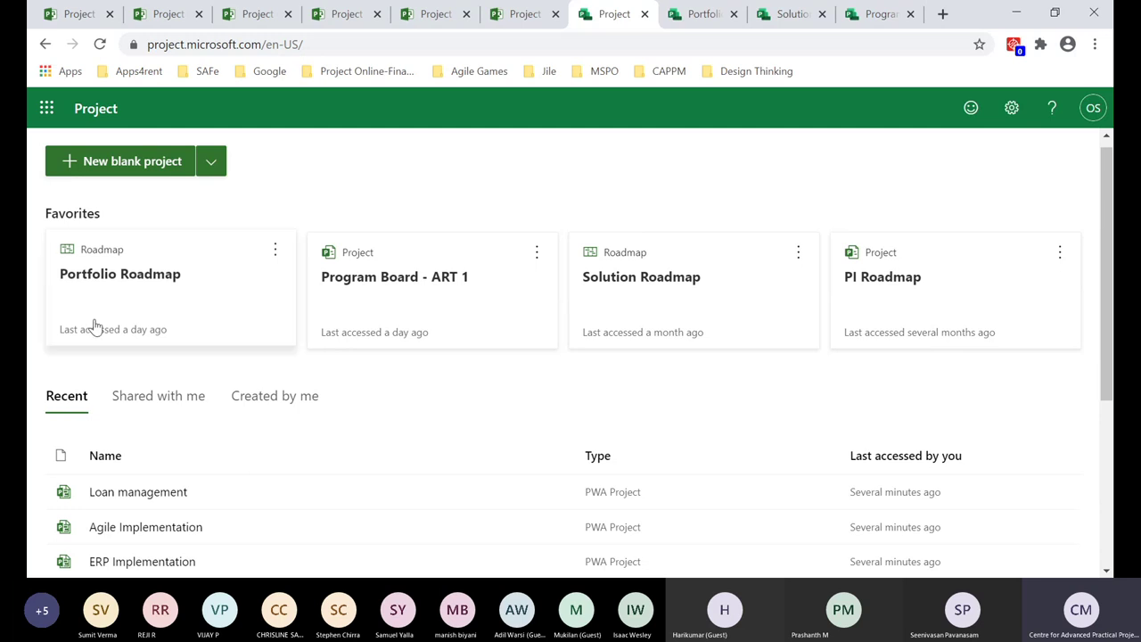
Open the Portfolio Roadmap and zoom its timeline to 2020–2021 to review Value Stream 1–3 epics
left_click(705, 15)
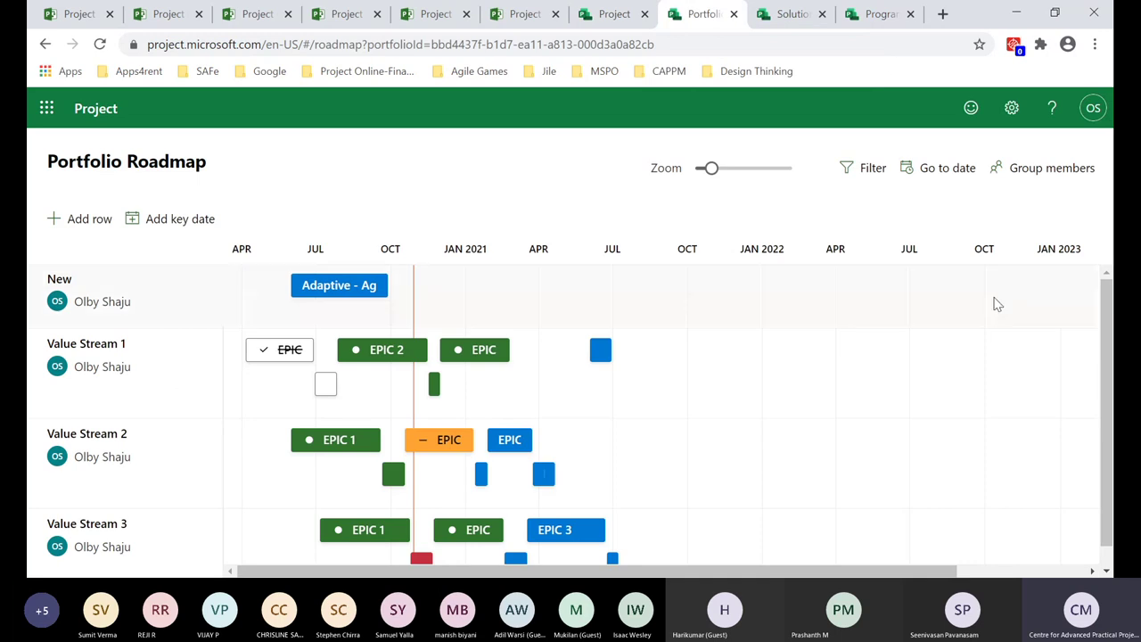
scroll(989, 286, "down", 1)
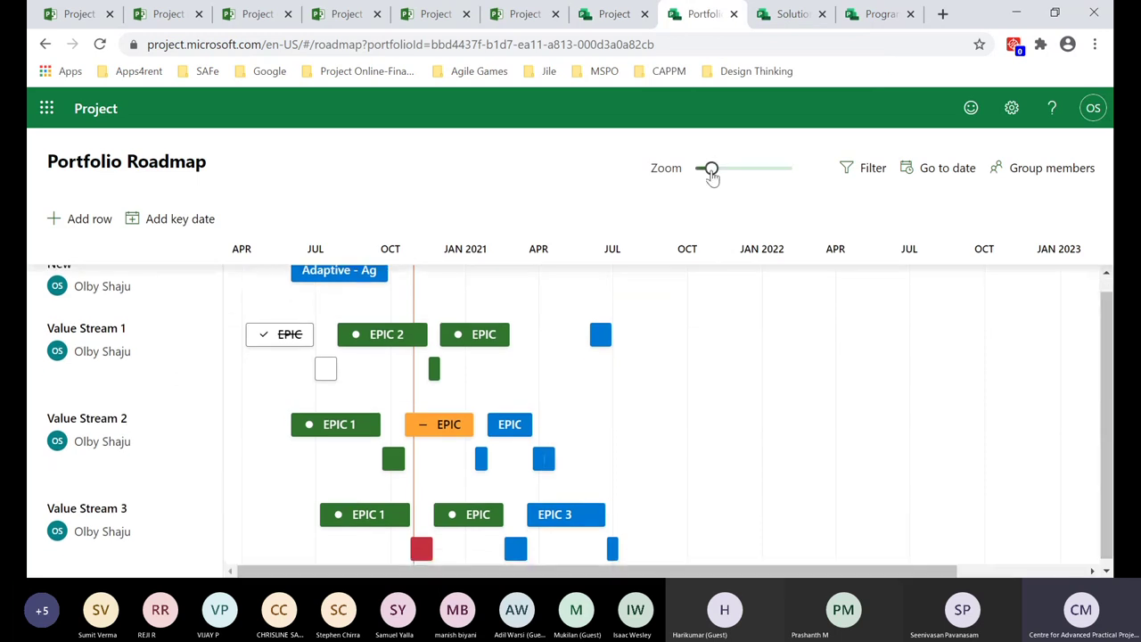
left_click_drag(710, 169, 729, 174)
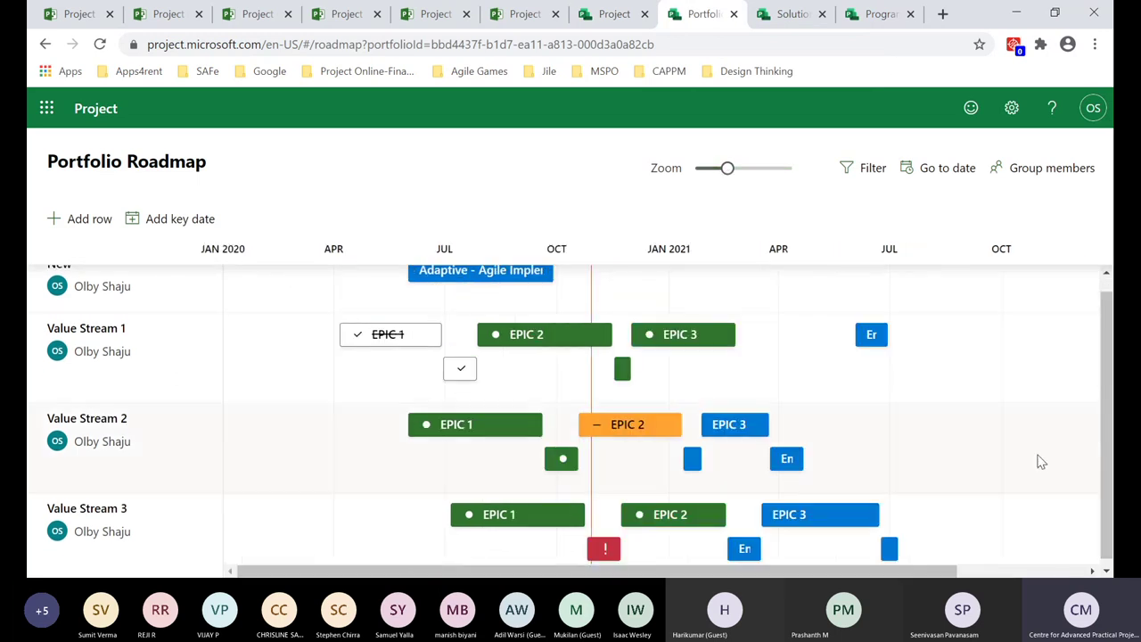
scroll(1102, 428, "up", 1)
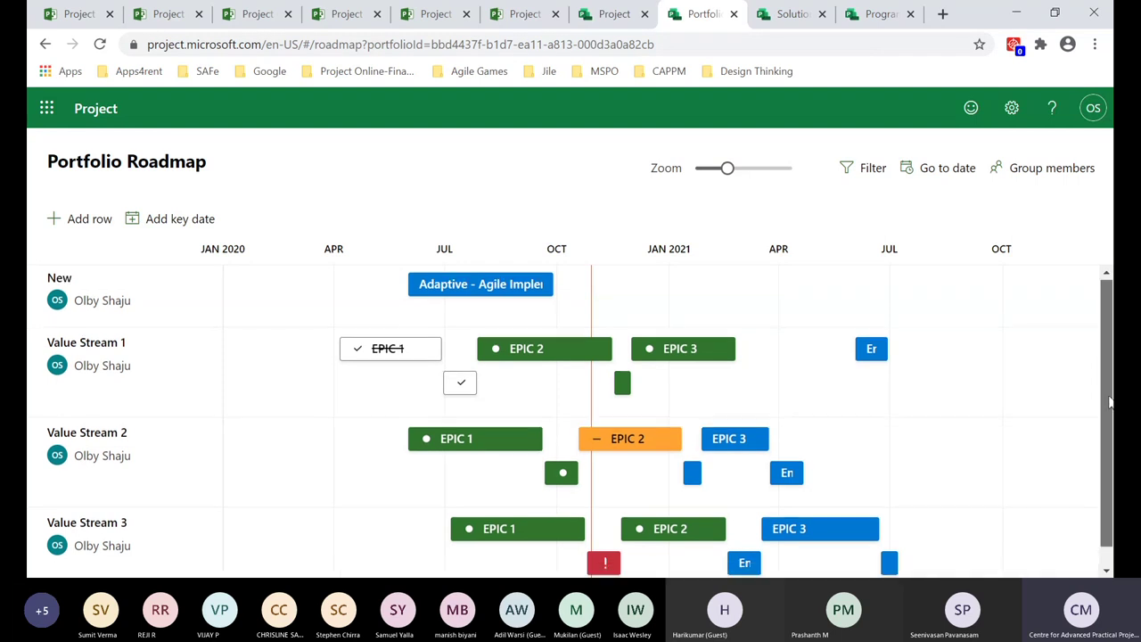
mouse_move(1110, 404)
left_mouse_down()
mouse_move(1110, 426)
mouse_move(1111, 390)
left_mouse_up()
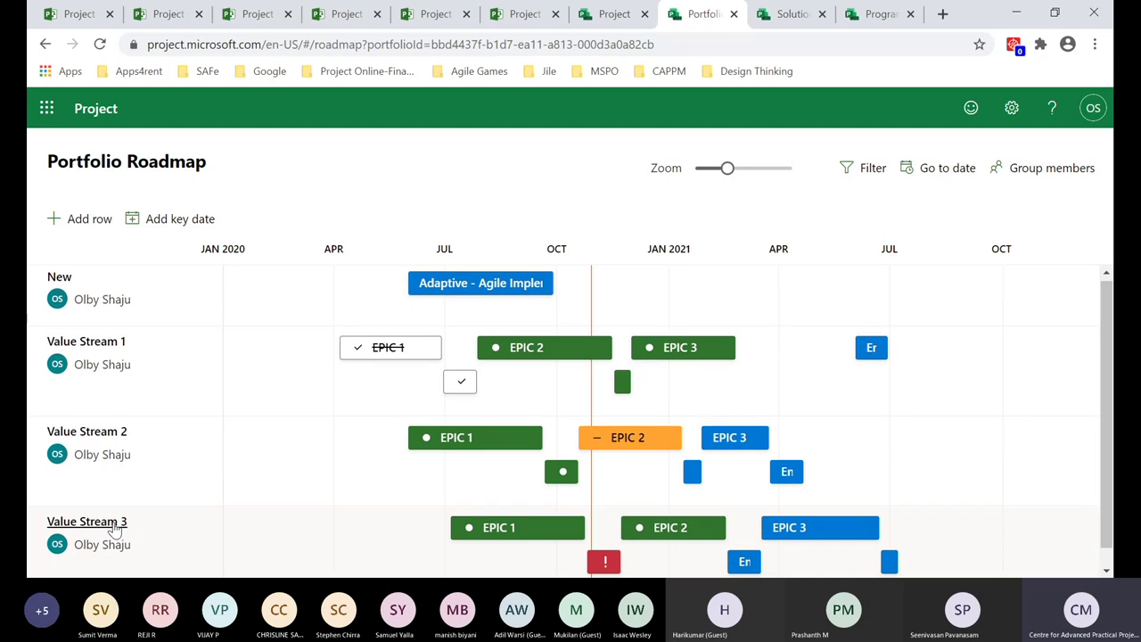
scroll(111, 530, "down", 1)
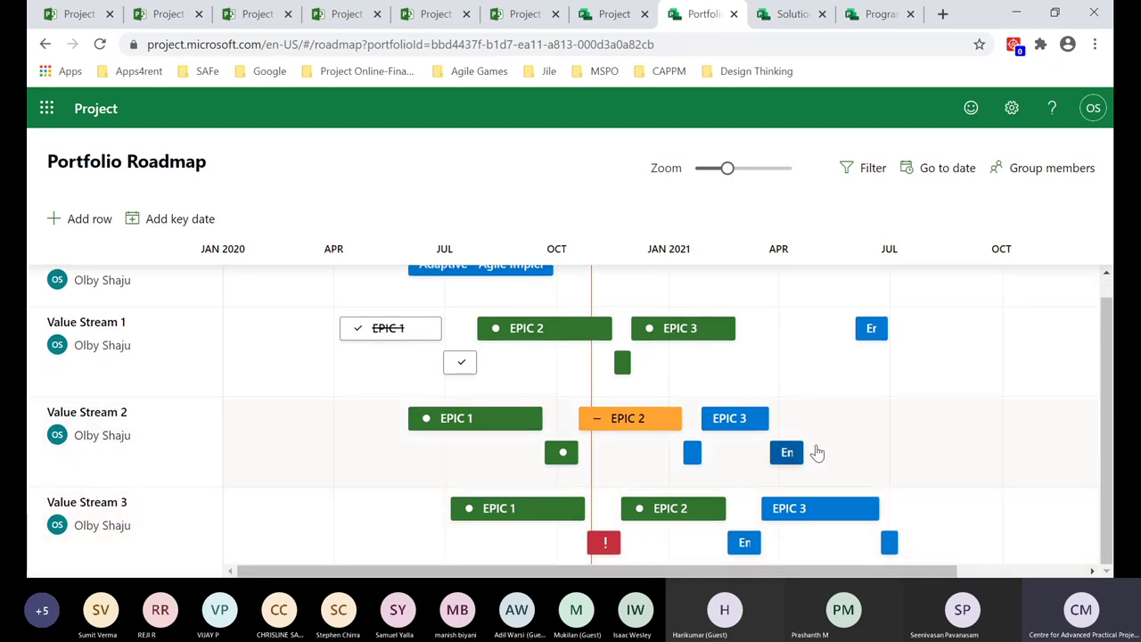
scroll(1106, 385, "up", 1)
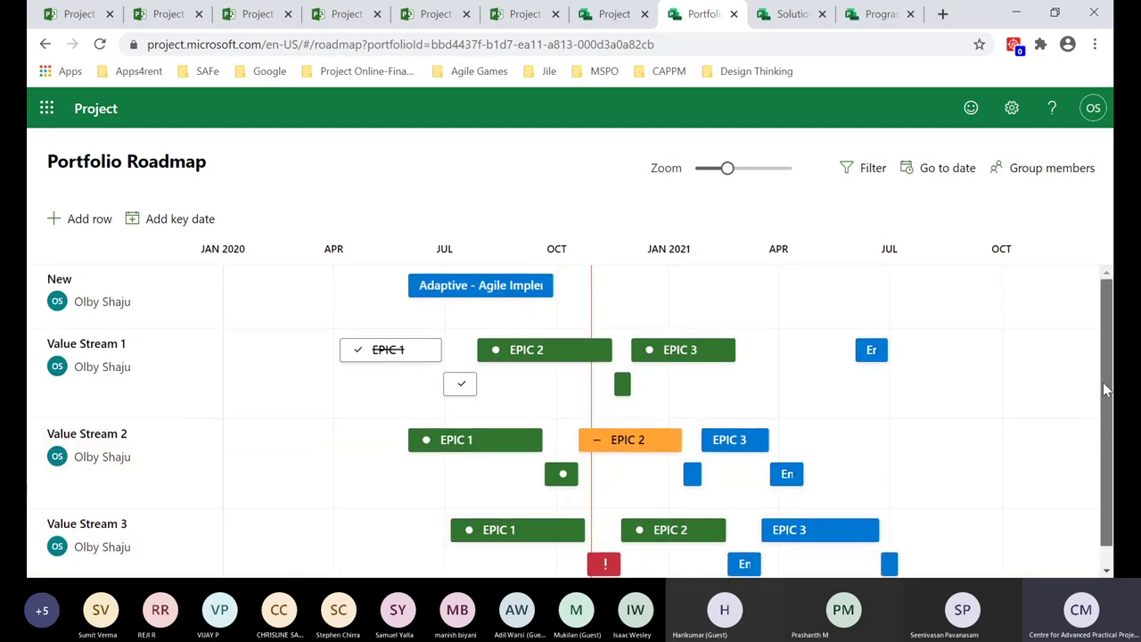
Flip back and forth between the Solution Roadmap and Portfolio Roadmap tabs to compare them
left_click(791, 14)
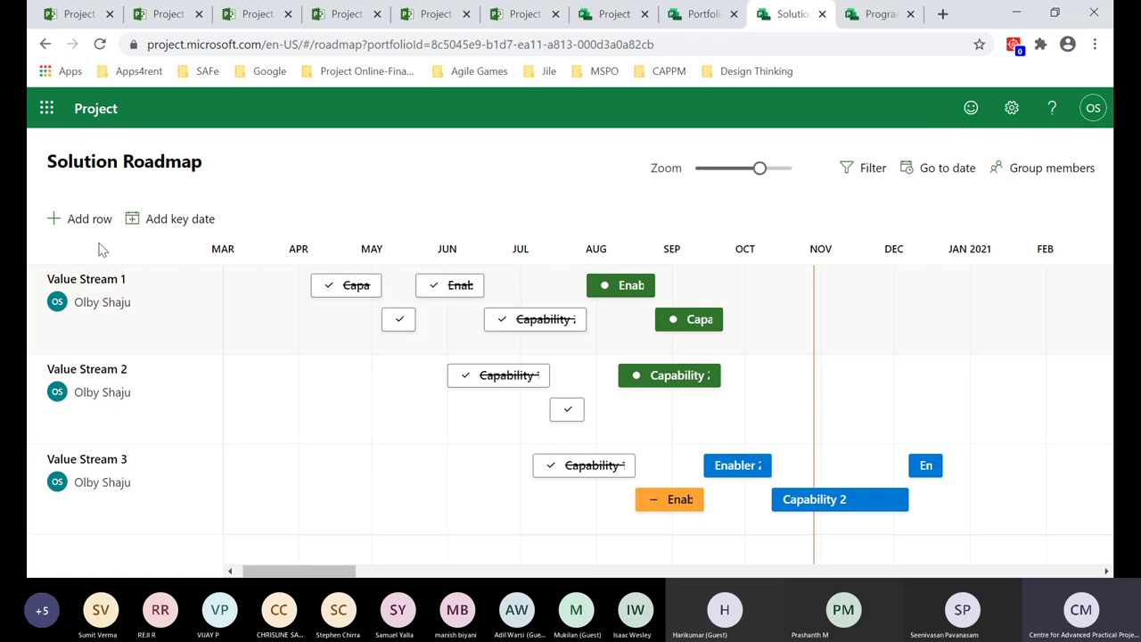
left_click(700, 16)
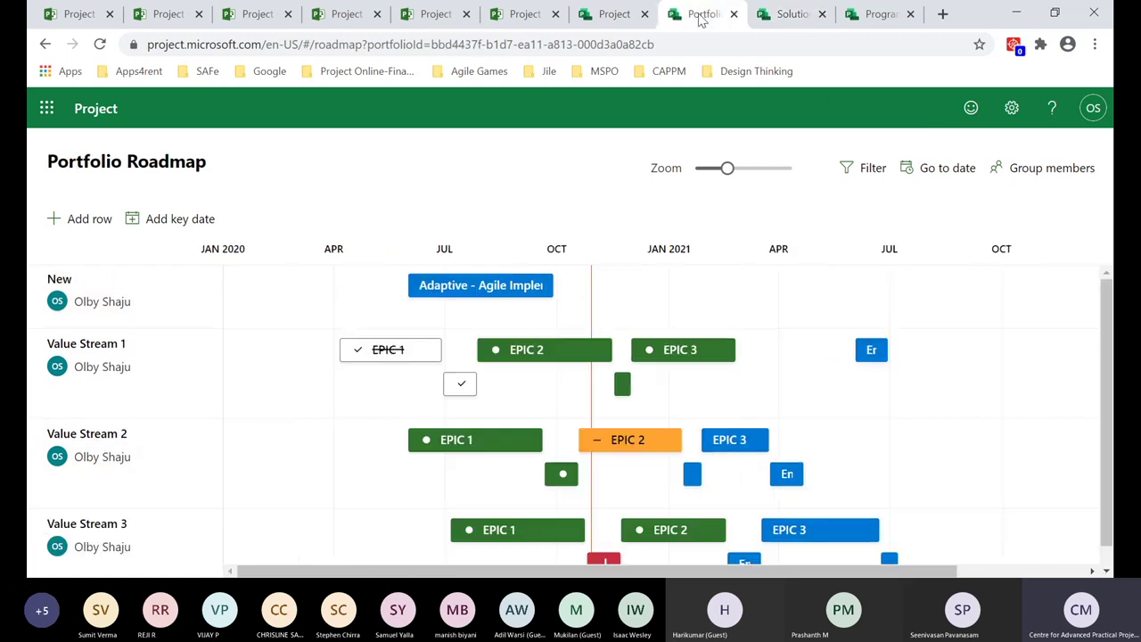
left_click(797, 16)
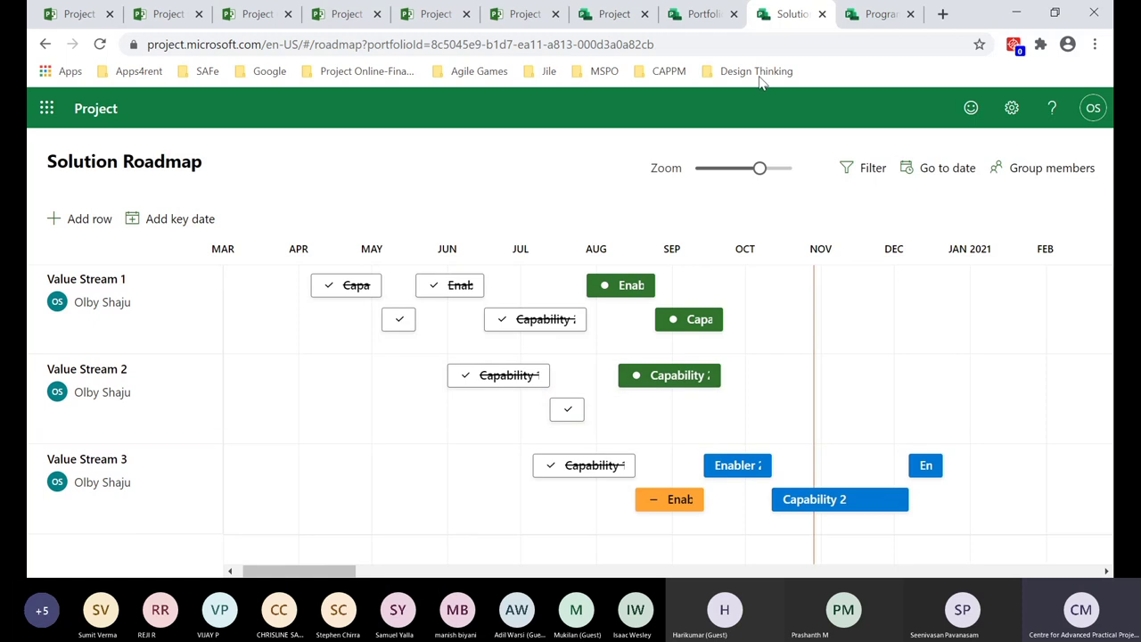
left_click(701, 23)
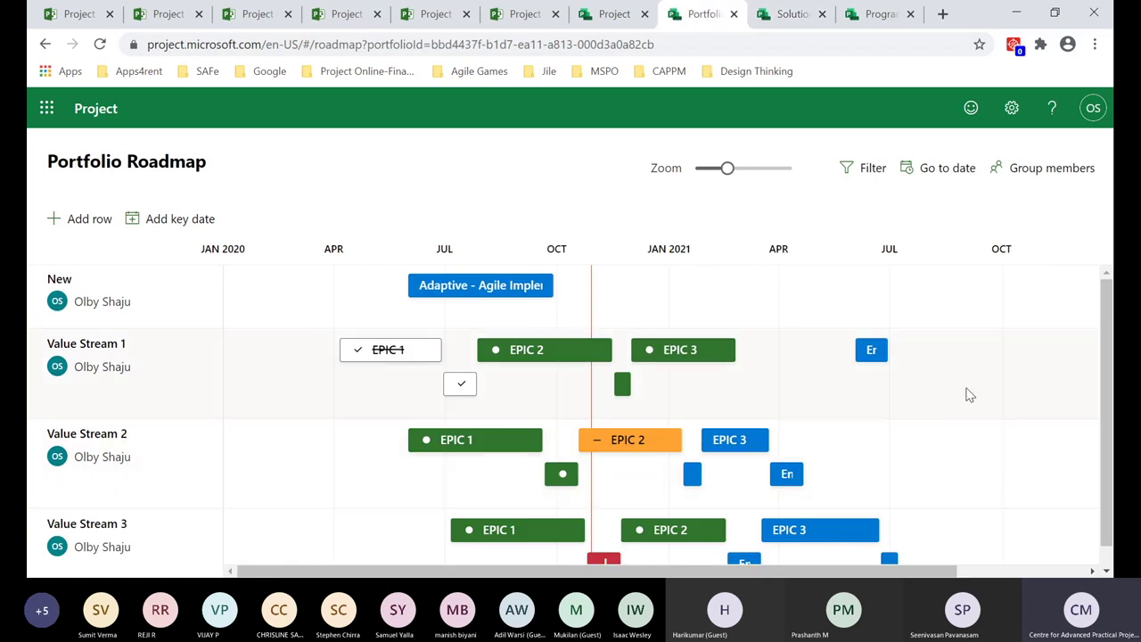
Scroll the Portfolio Roadmap, then bring up the Program Board - ART 1 grid with PI - 1 features
scroll(969, 395, "down", 1)
scroll(969, 395, "up", 1)
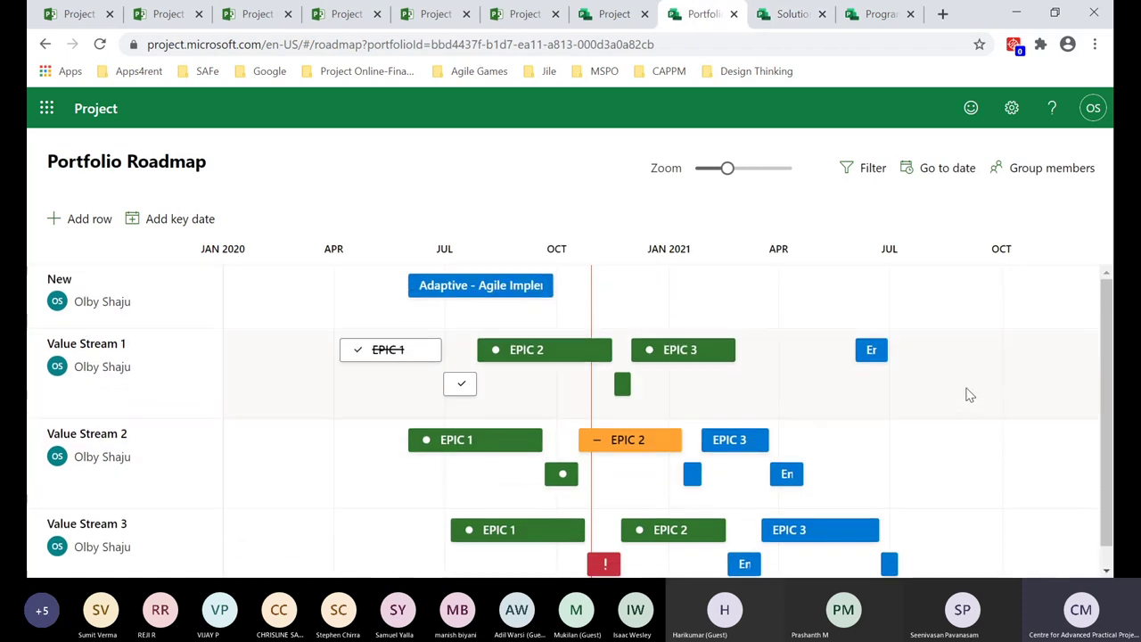
left_click(876, 16)
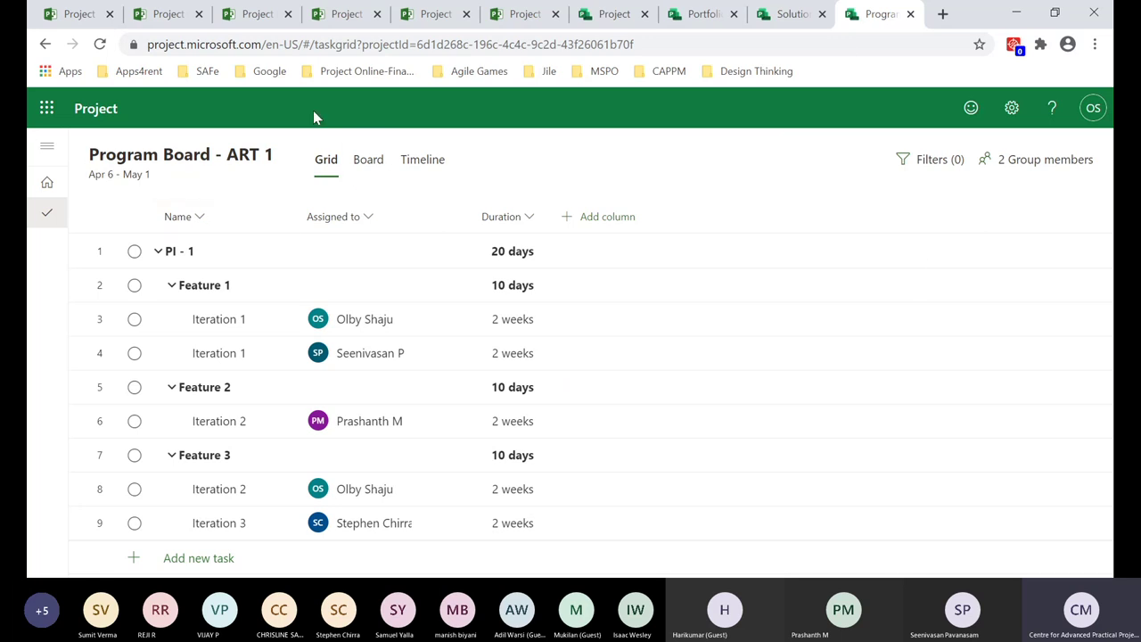
Switch the program tasks to Board view and add a bucket named 'In progress'
left_click(365, 165)
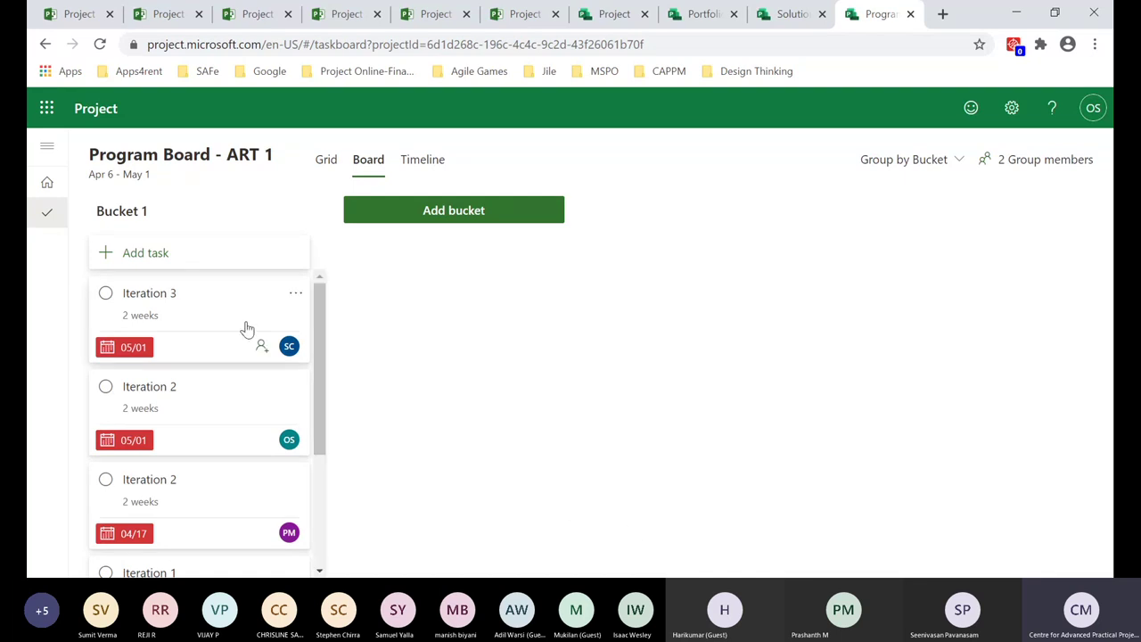
left_click_drag(206, 329, 478, 275)
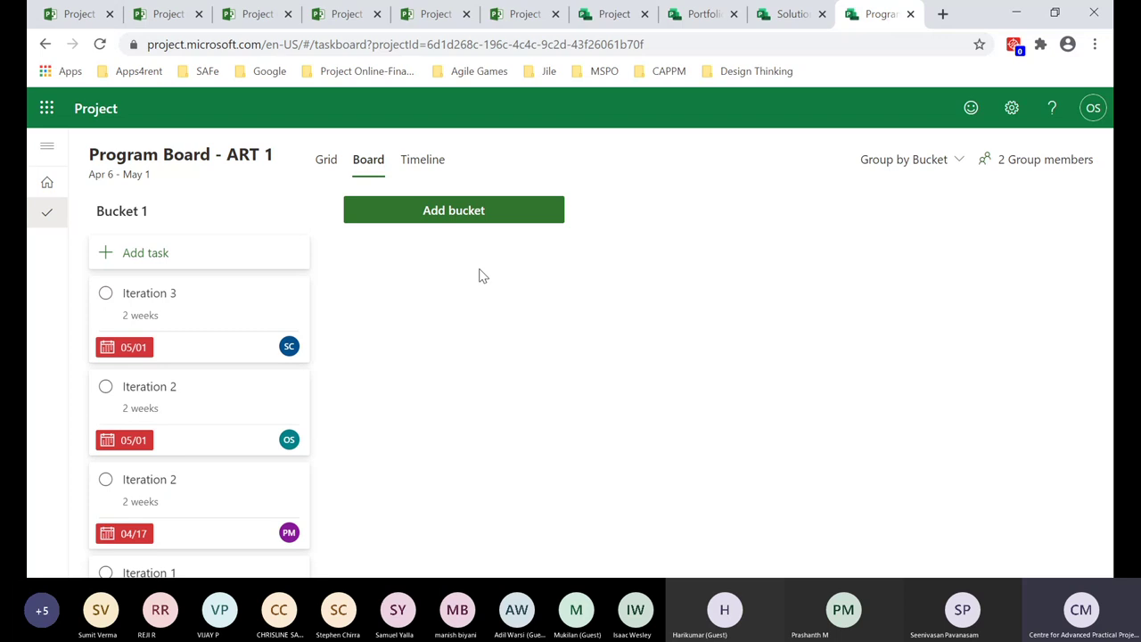
left_click(452, 213)
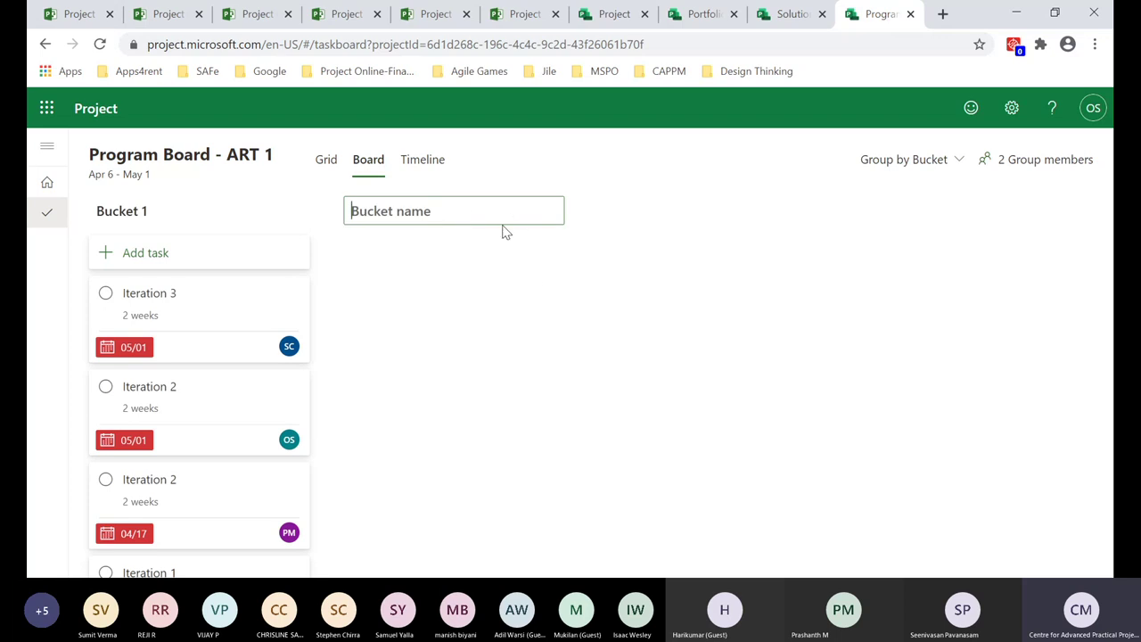
type("In progress")
key("Return")
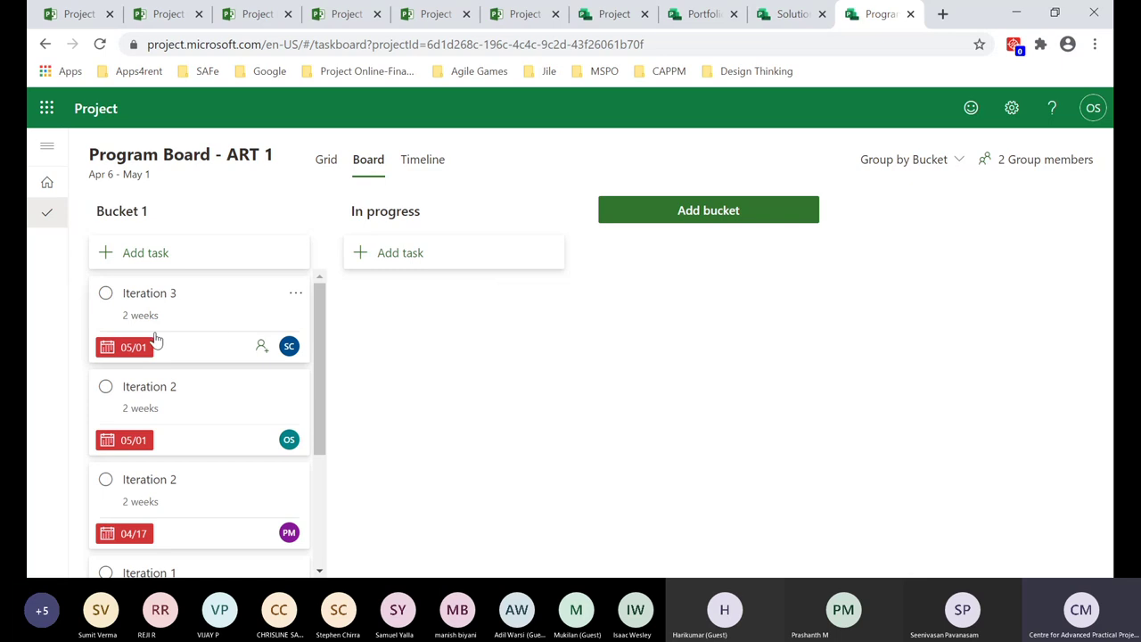
Drag the Iteration 3 card into the In progress bucket
left_click_drag(148, 326, 422, 262)
left_click_drag(216, 300, 548, 275)
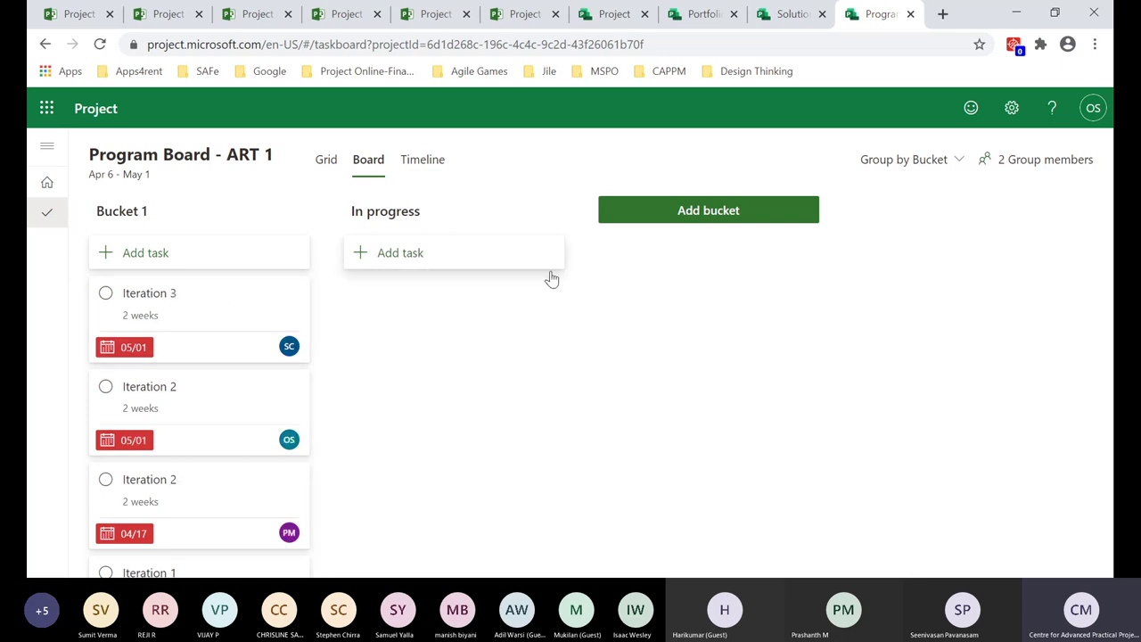
left_click(438, 246)
left_click(620, 346)
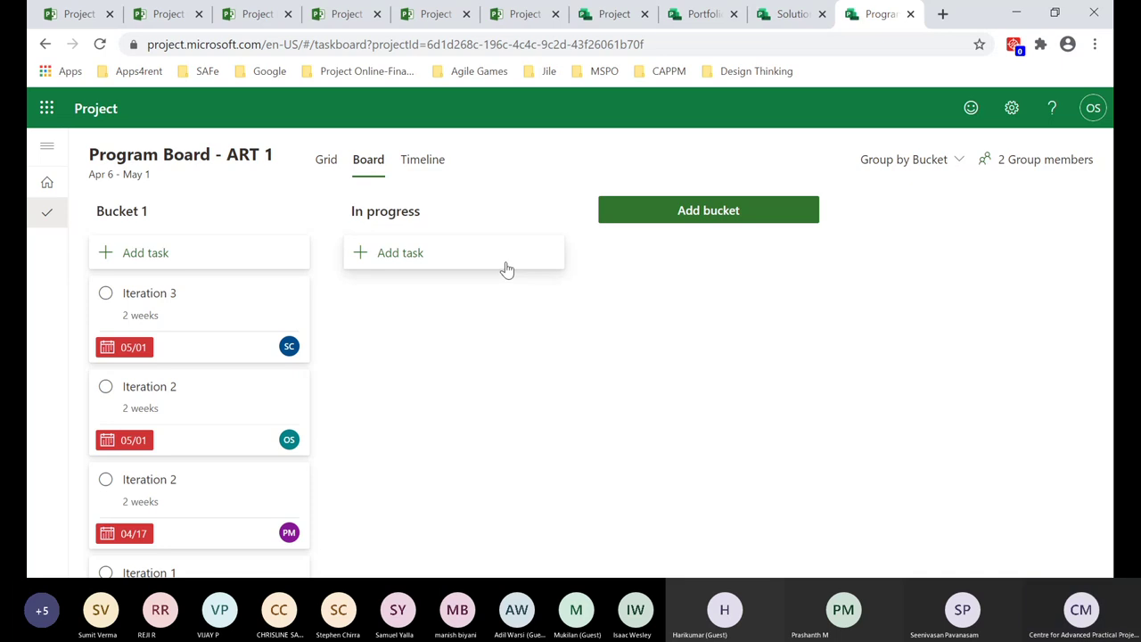
Add an 'Iteration 2' task to the In progress bucket and switch to Timeline view
left_click(506, 267)
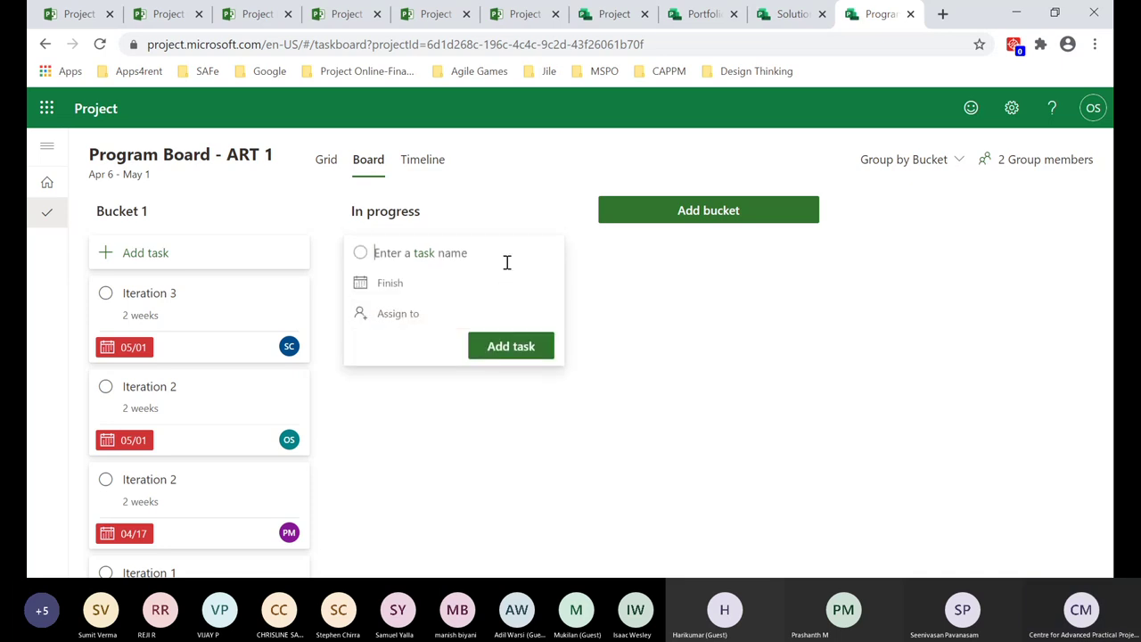
type("Iteration 2")
left_click(495, 348)
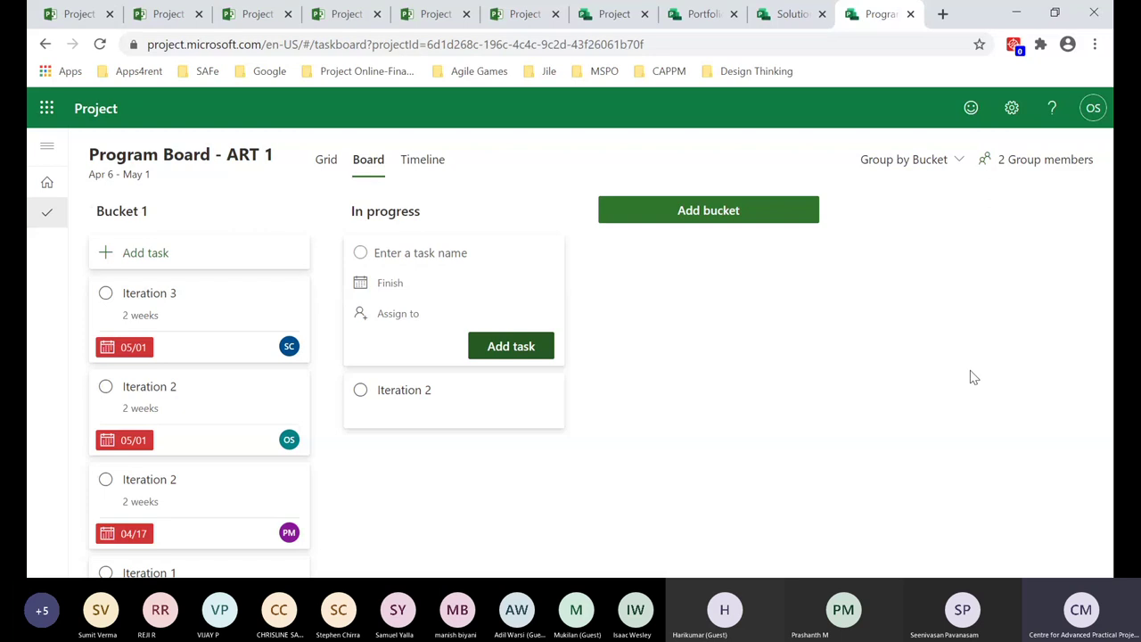
left_click(422, 160)
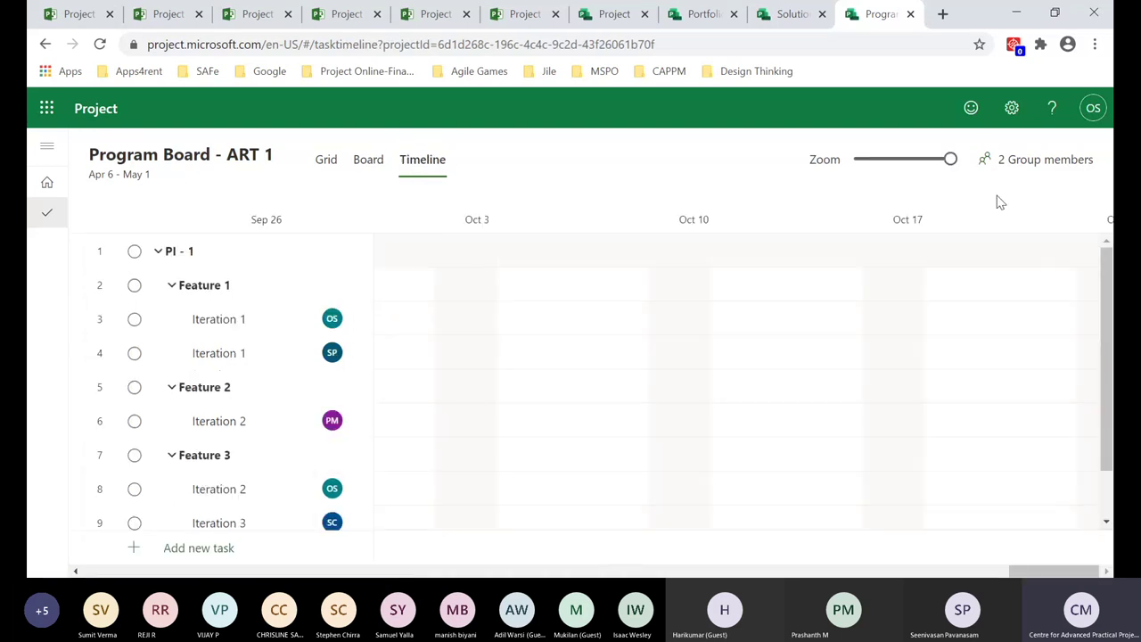
Zoom the timeline out, check the PI - 1 and Iteration 3 date ranges, then return home
left_click_drag(953, 164, 854, 166)
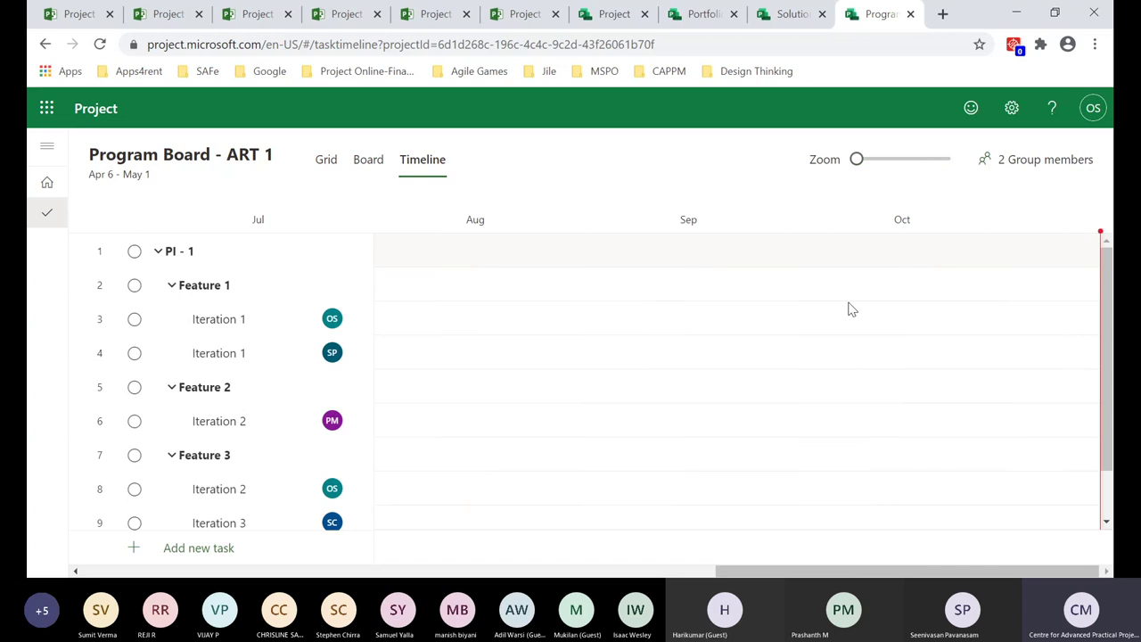
left_click_drag(868, 571, 610, 577)
left_click(962, 255)
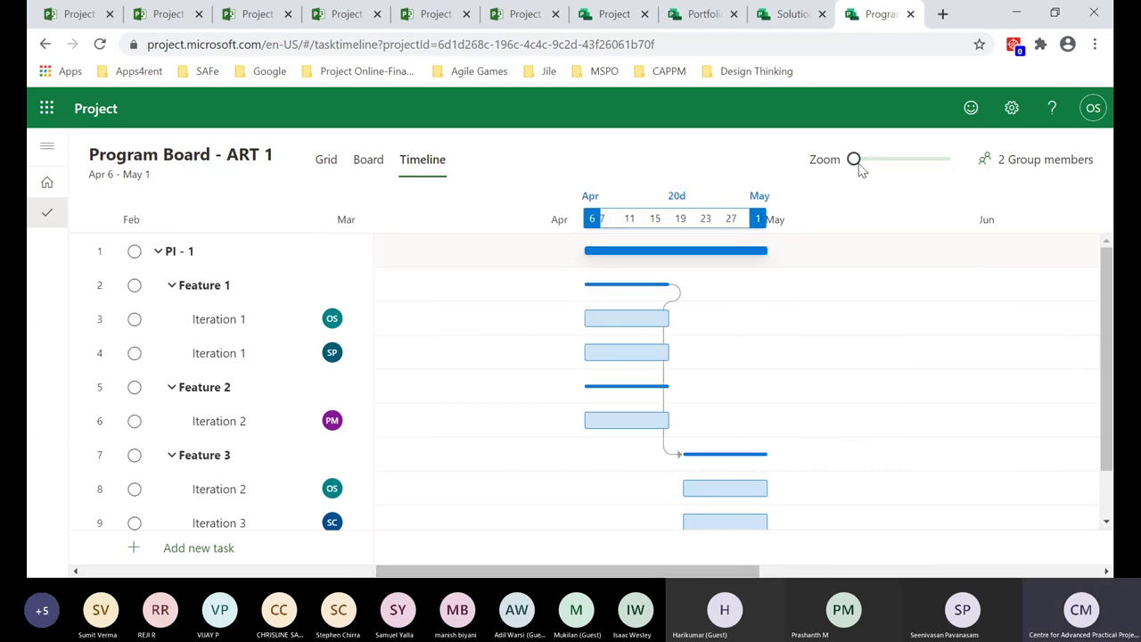
left_click(740, 525)
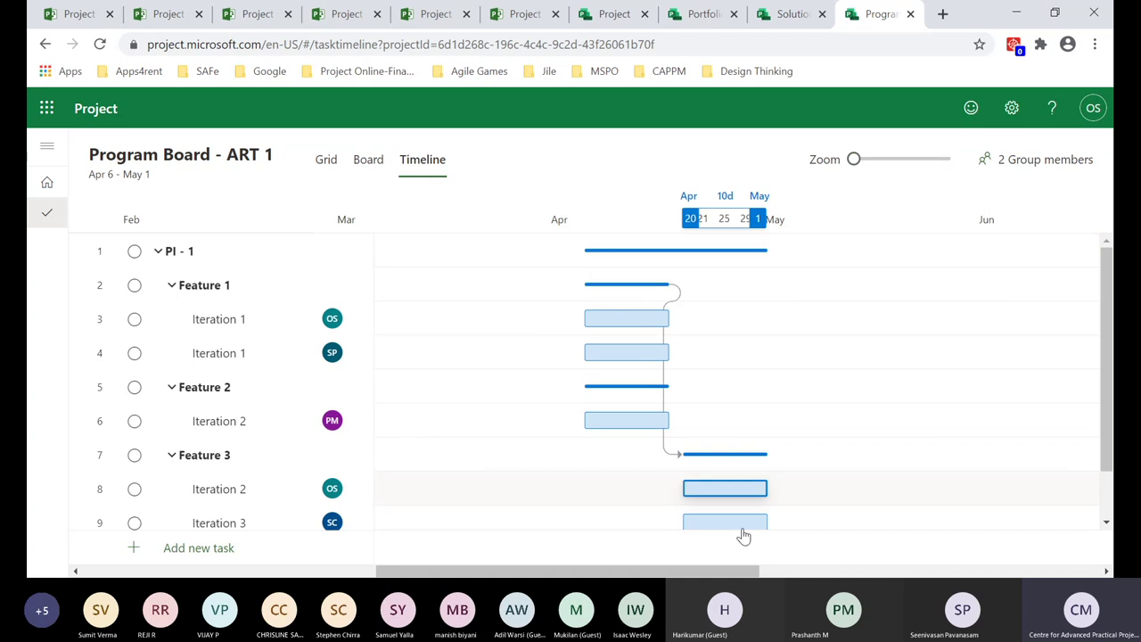
mouse_move(726, 571)
left_mouse_down()
mouse_move(802, 571)
mouse_move(749, 573)
left_mouse_up()
left_click(624, 250)
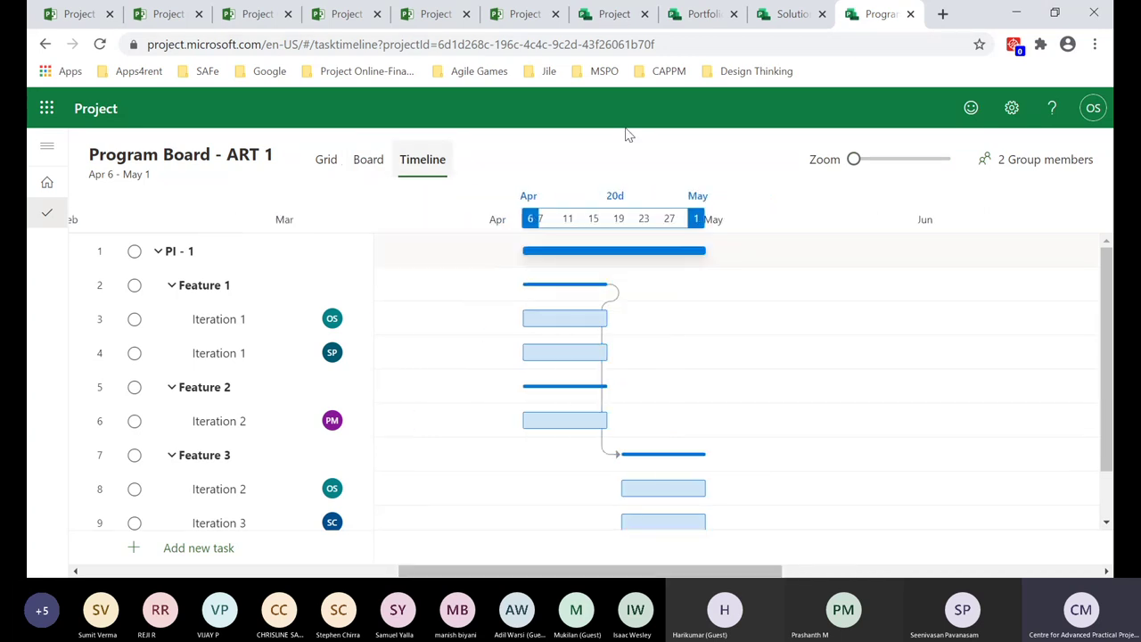
left_click(615, 13)
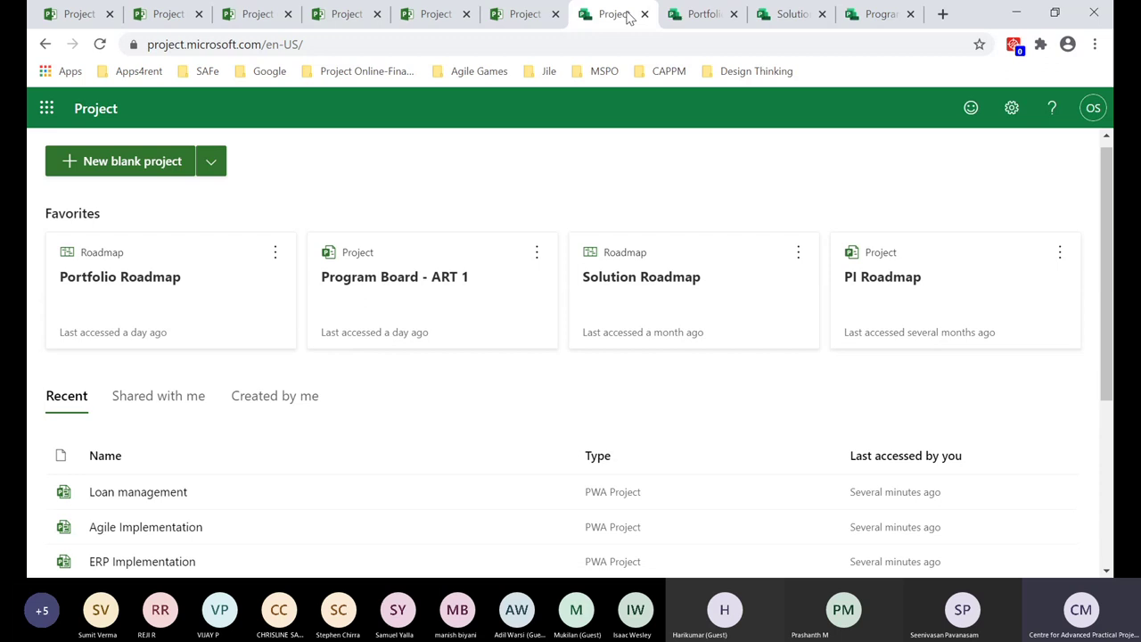
Open Value Stream 1's details on the Portfolio Roadmap, showing its Value Stream - 1 connection and 6 items
left_click(700, 14)
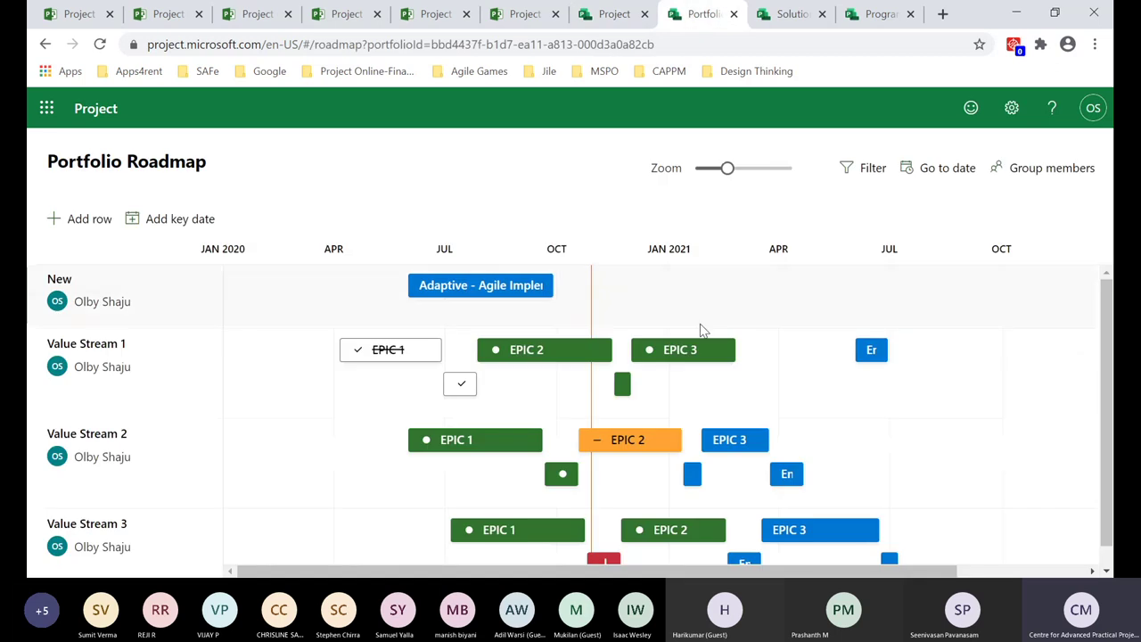
left_click(93, 350)
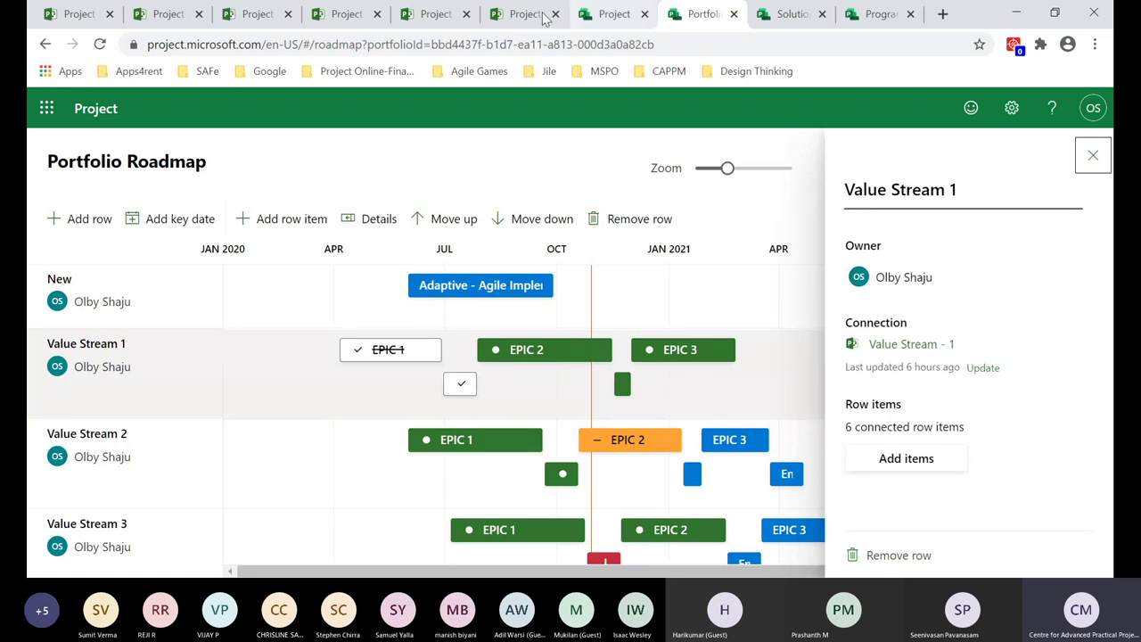
left_click(79, 14)
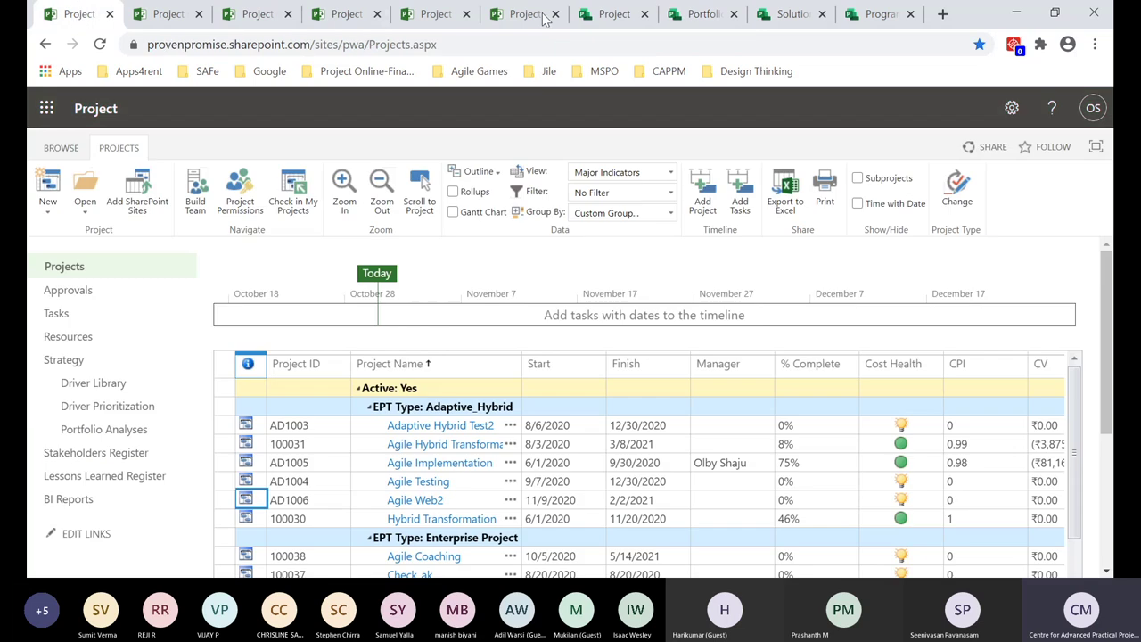
left_click(705, 14)
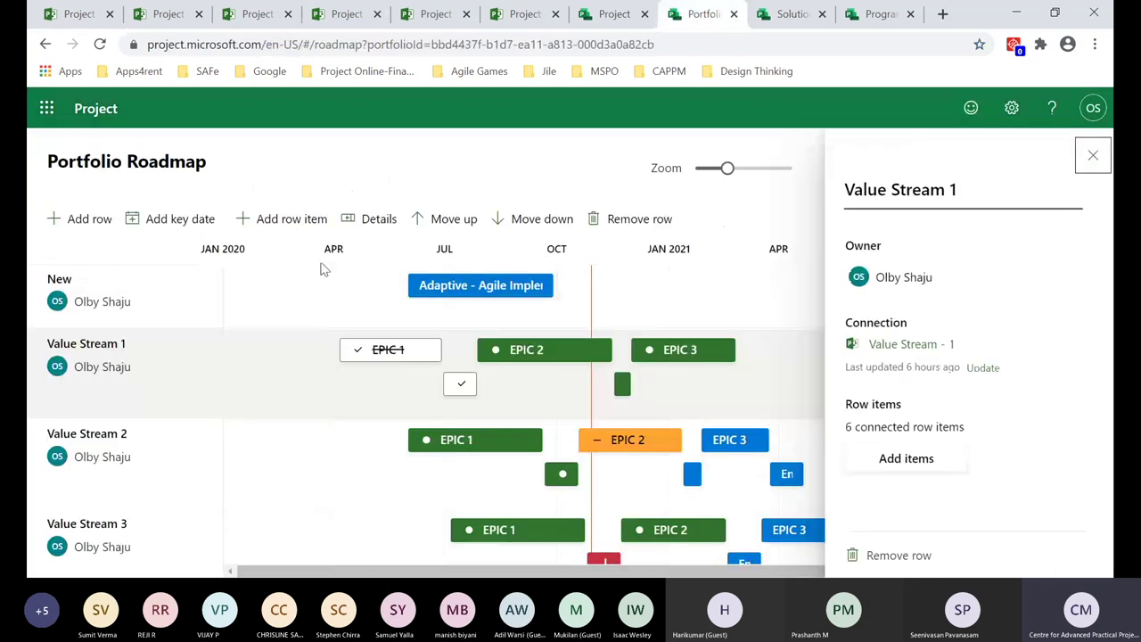
Add a new row to the Portfolio Roadmap, undoing the typed name 'Test'
left_click(86, 219)
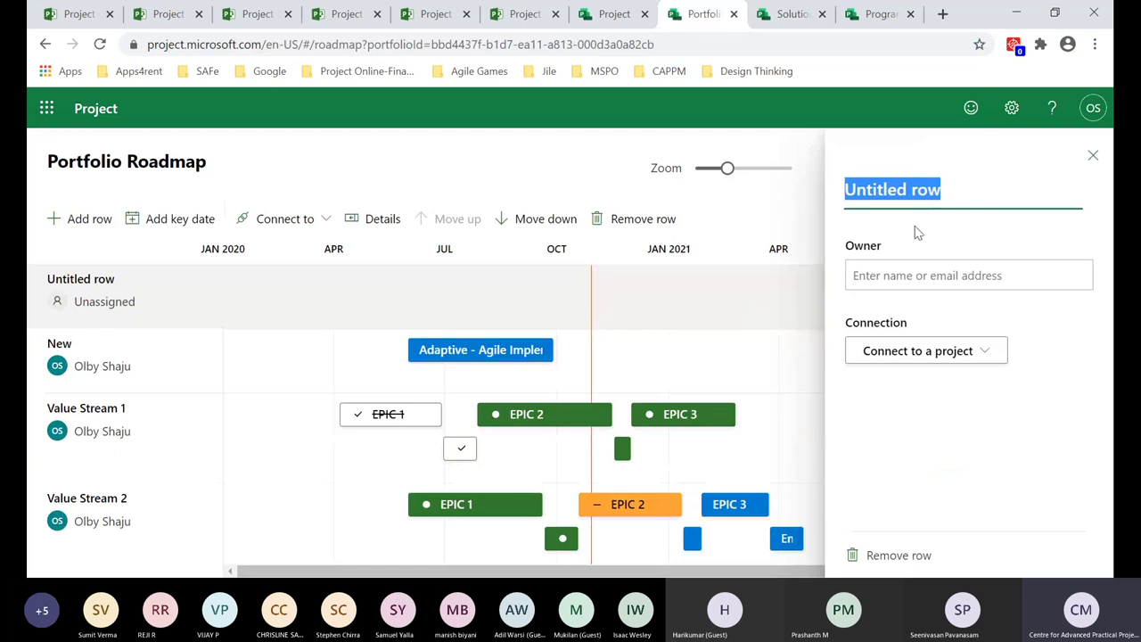
type("Test")
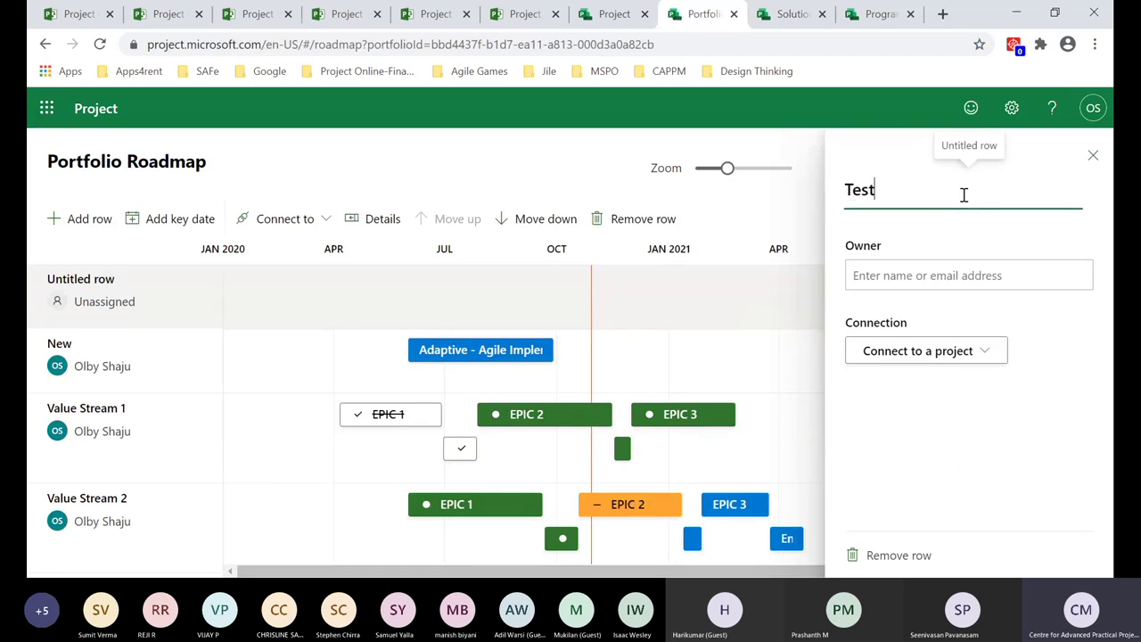
key("ctrl+z")
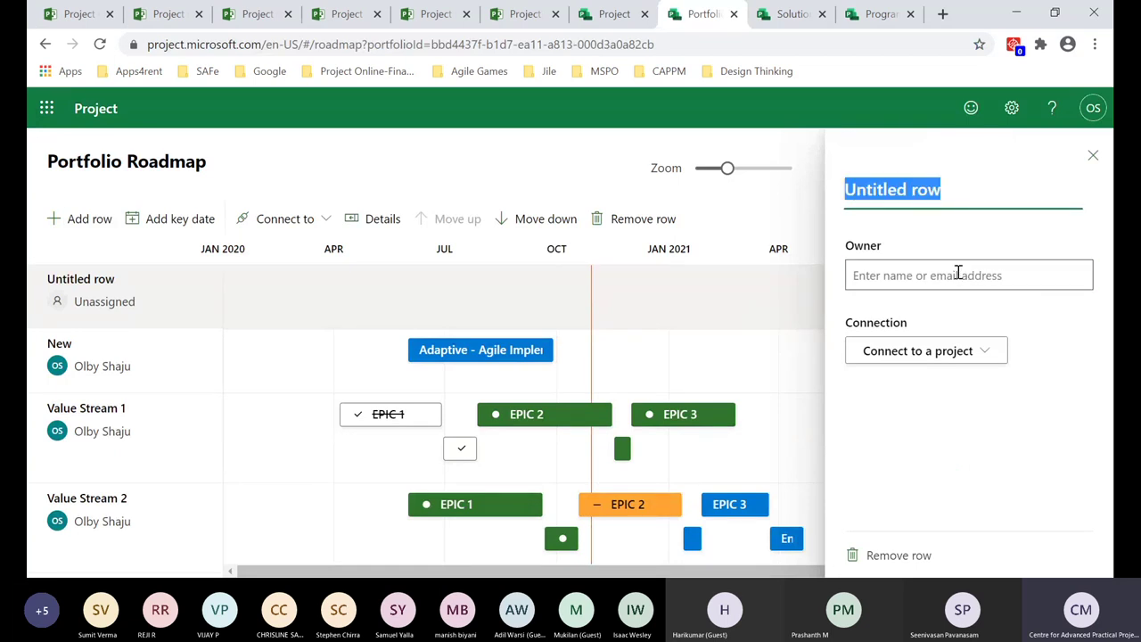
Assign the new row an owner from the suggested people, review project connection types, and close the pane
left_click(958, 271)
type("ol")
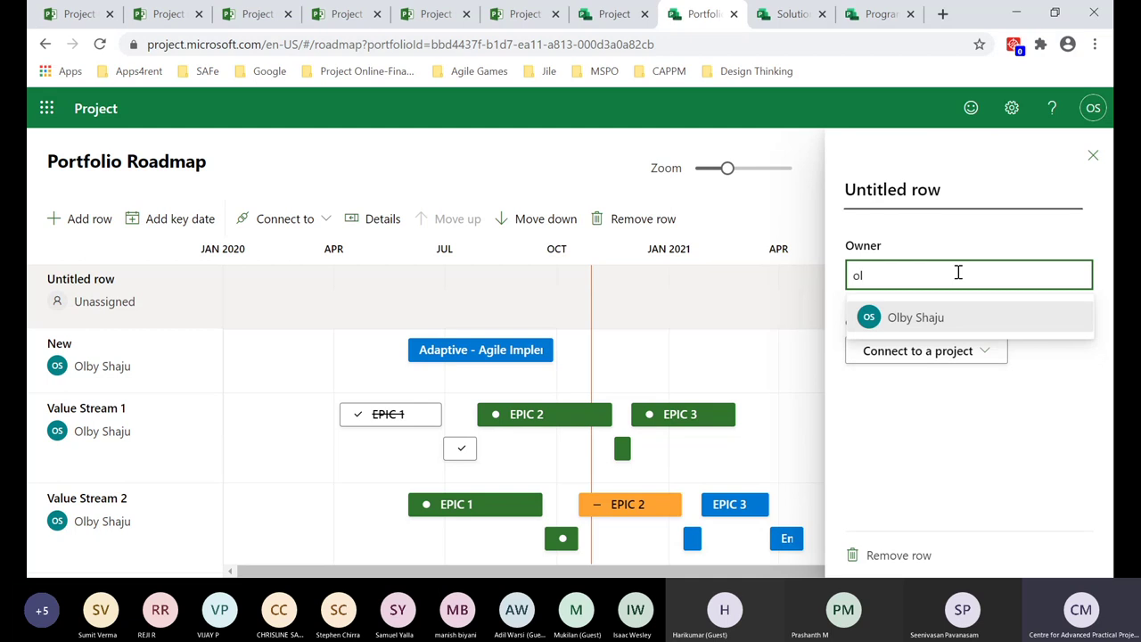
left_click(955, 320)
left_click(963, 350)
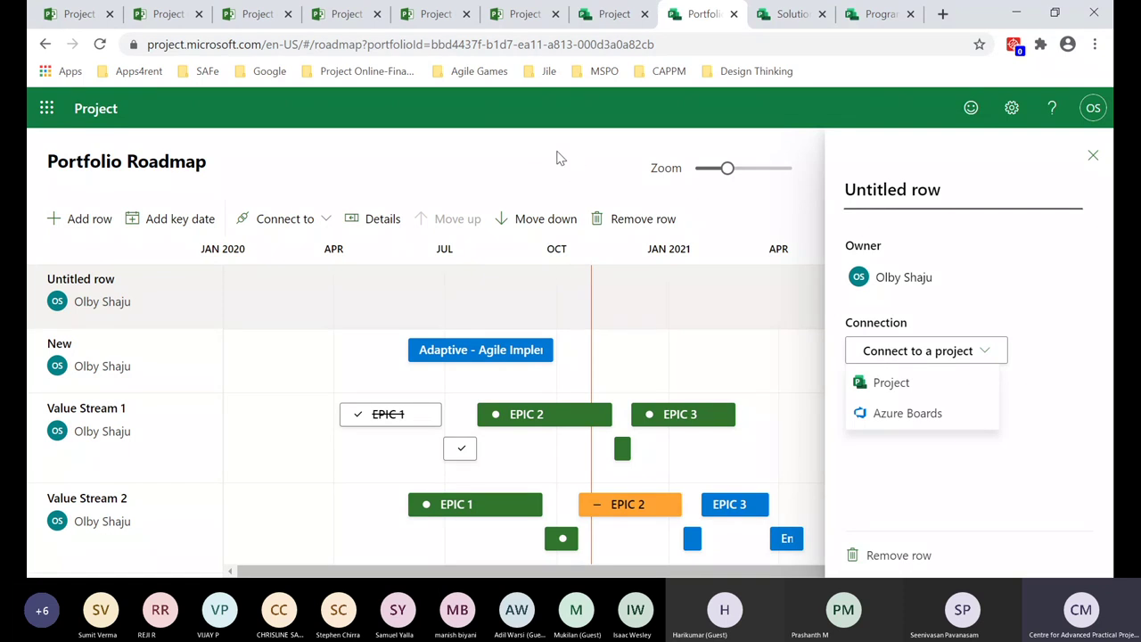
left_click(1093, 156)
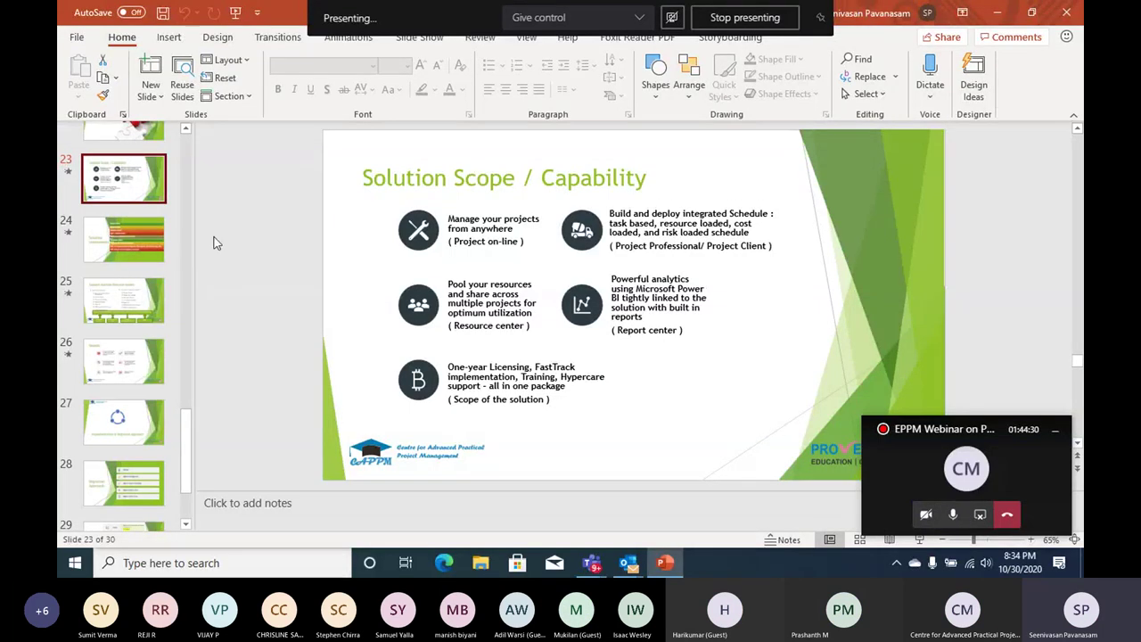
Scroll PowerPoint's thumbnail pane to slide 23, 'Solution Scope / Capability'
scroll(134, 151, "up", 1)
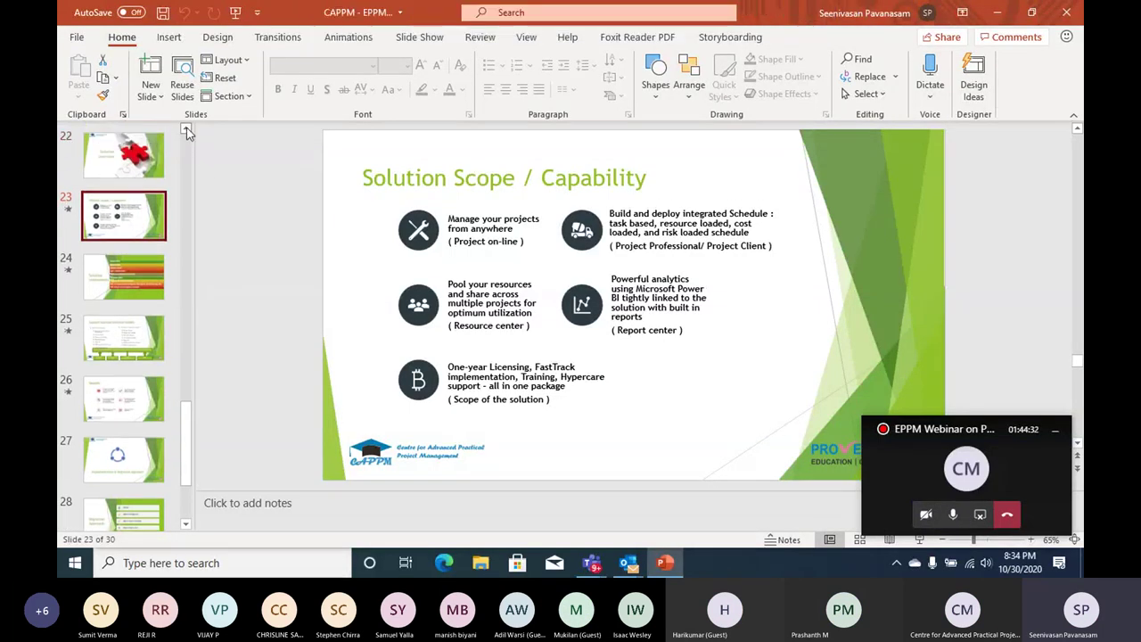